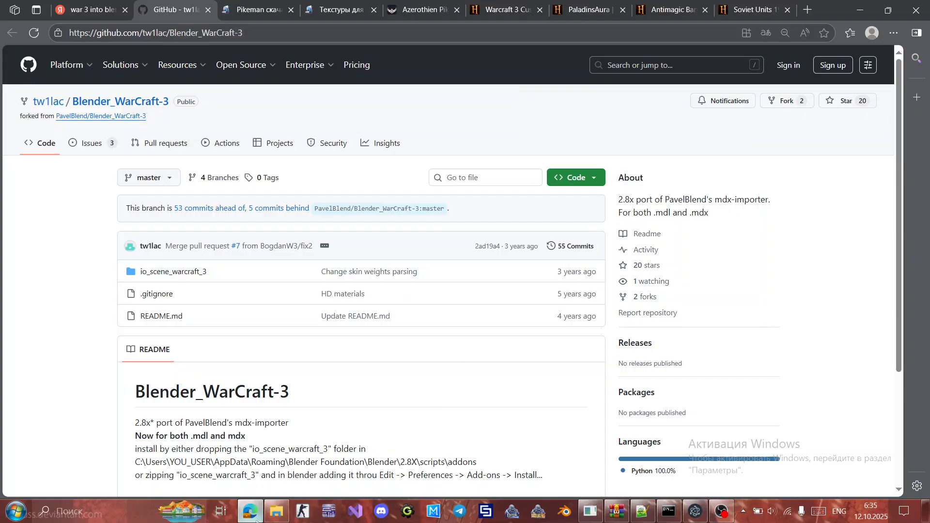
# Check the Downloads folder in File Explorer for the Blender_WarCraft-3-master.zip and io_scene_fbx_the_scouring_2_80.zip add-on archives.
pyautogui.click(275, 518)
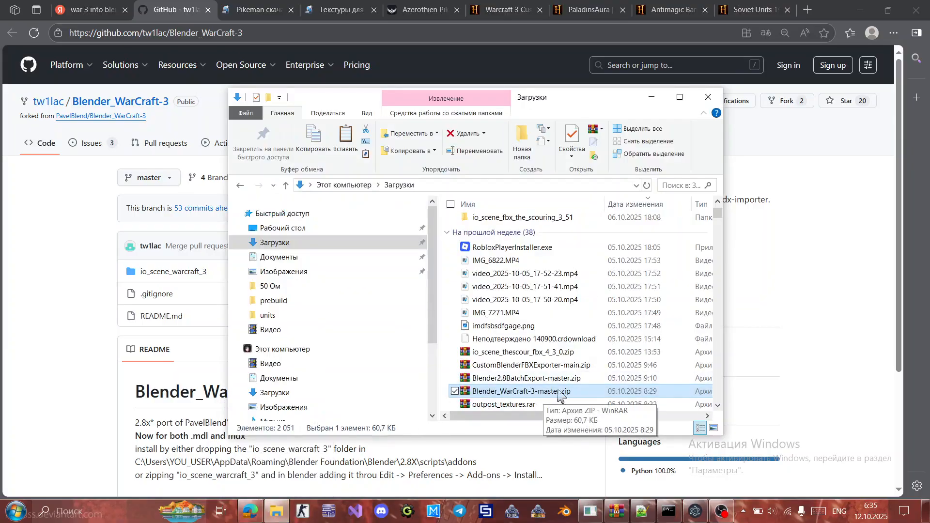
pyautogui.scroll(2, 590, 271)
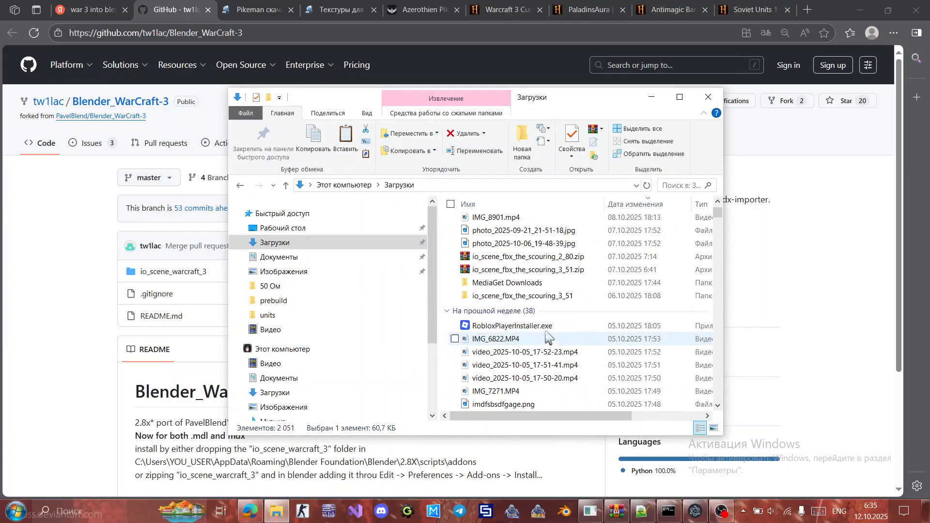
pyautogui.click(569, 260)
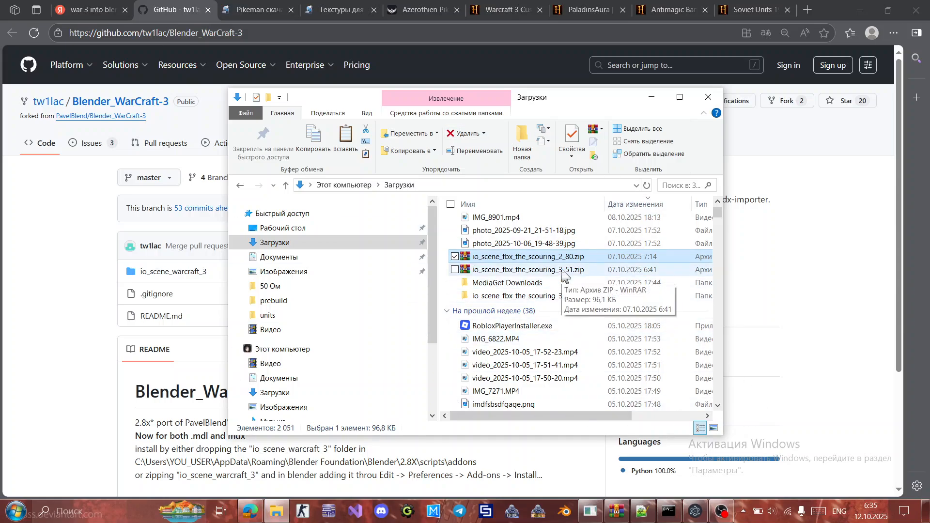
pyautogui.click(63, 245)
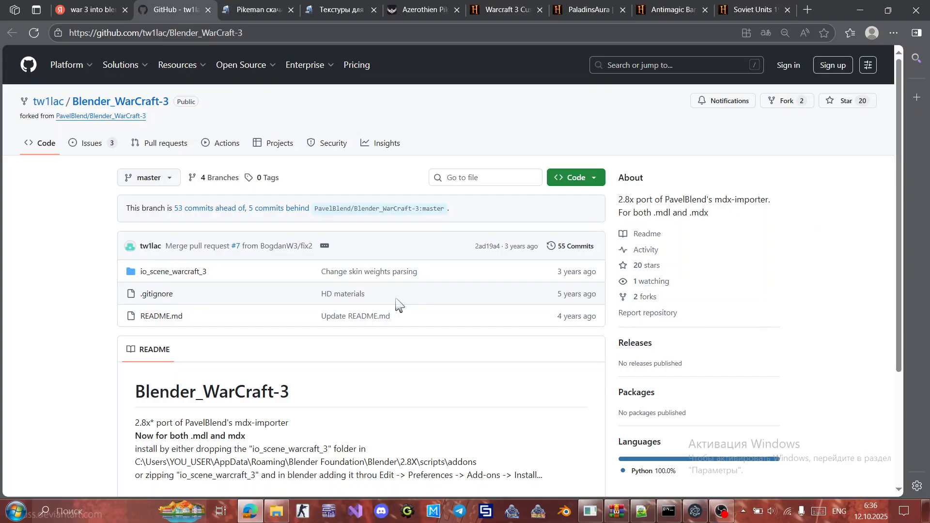
# Show the Pikeman model page and highlight the wc3-maps.ru domain in its address.
pyautogui.click(255, 11)
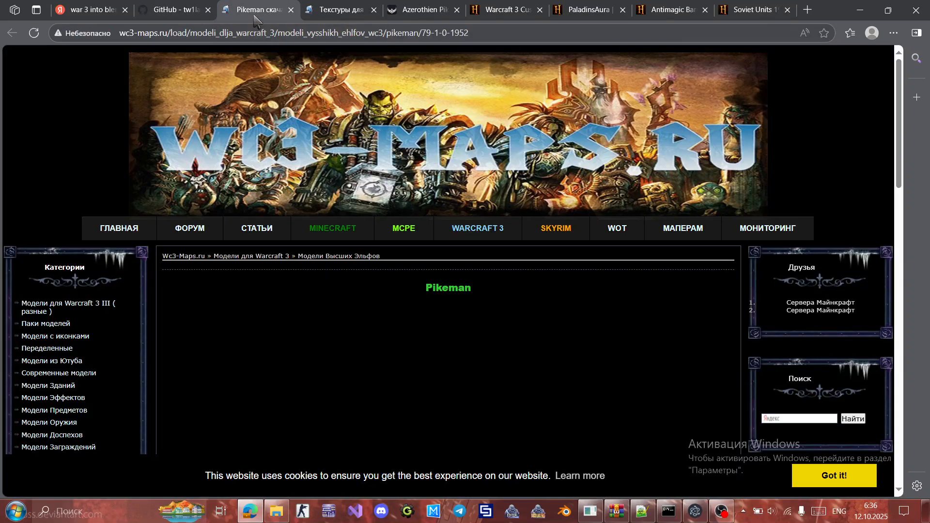
pyautogui.click(168, 34)
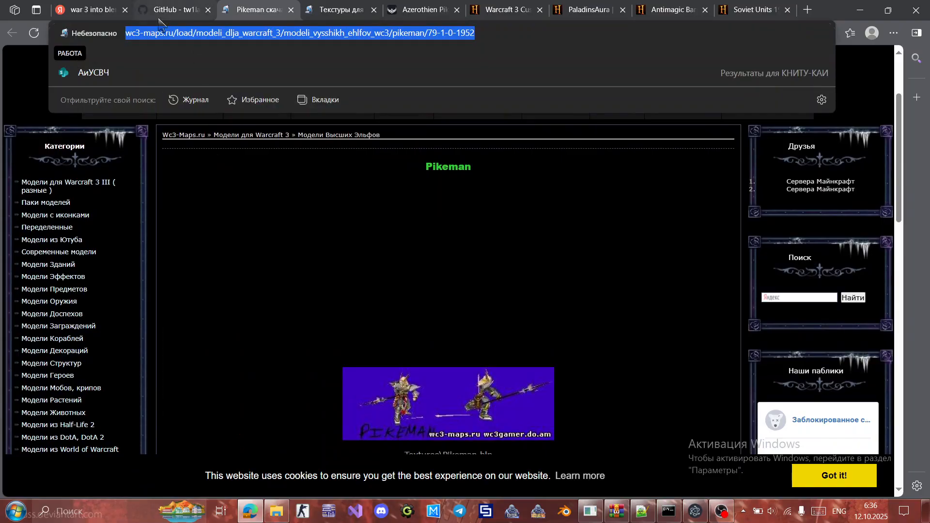
pyautogui.click(162, 33)
pyautogui.moveTo(173, 33); pyautogui.dragTo(124, 33)
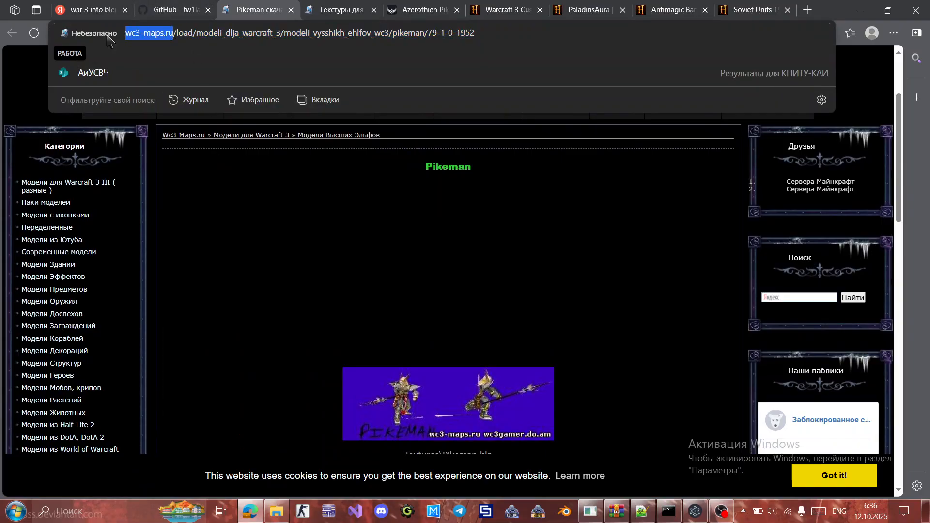
pyautogui.click(196, 33)
# Show the Azerothien Pikeman model page and highlight the xgm.guru site in its address.
pyautogui.click(351, 10)
pyautogui.click(429, 9)
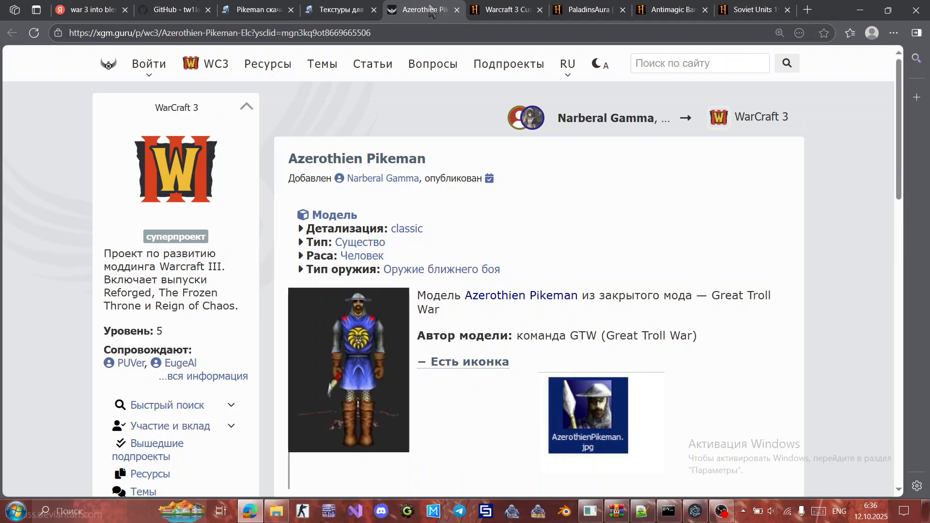
pyautogui.click(125, 34)
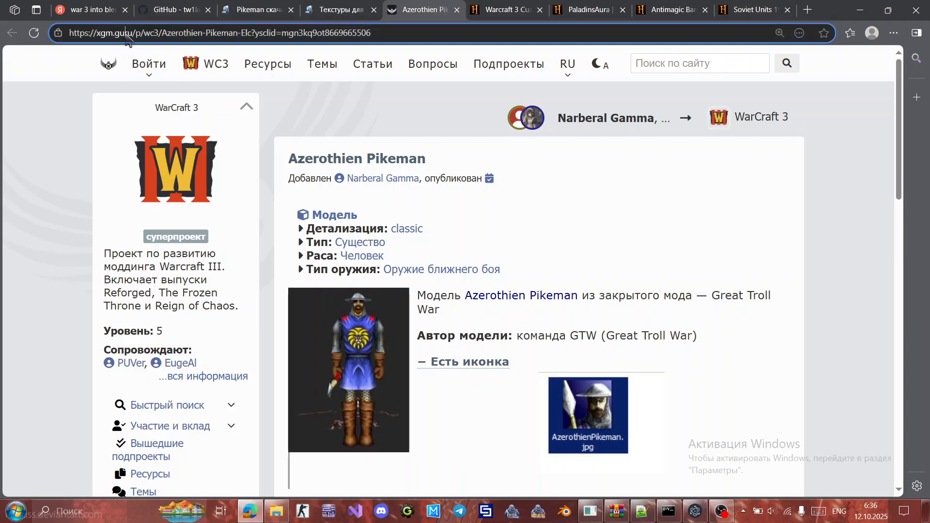
pyautogui.click(136, 34)
pyautogui.moveTo(136, 33); pyautogui.dragTo(58, 36)
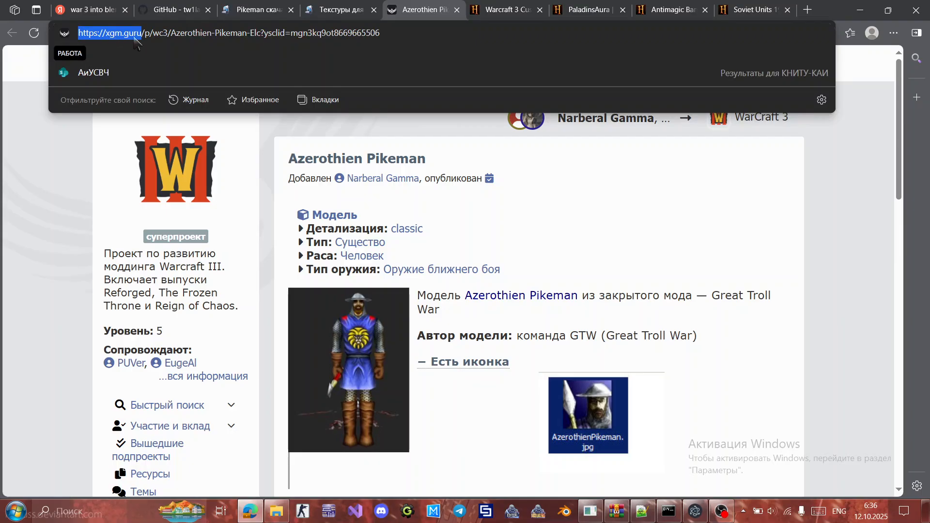
pyautogui.click(526, 228)
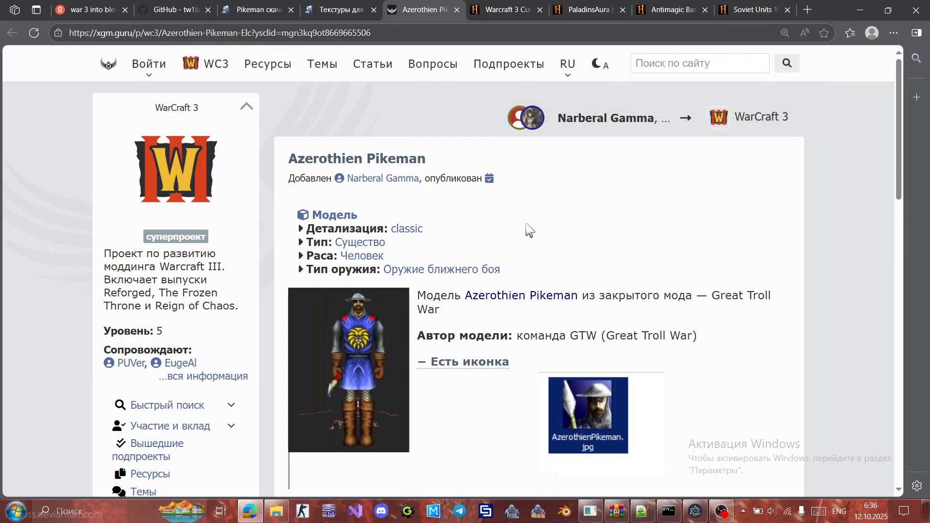
# Switch the Azerothien Pikeman page to English, translate its description and expand the icon section.
pyautogui.click(571, 68)
pyautogui.click(583, 117)
pyautogui.click(359, 300)
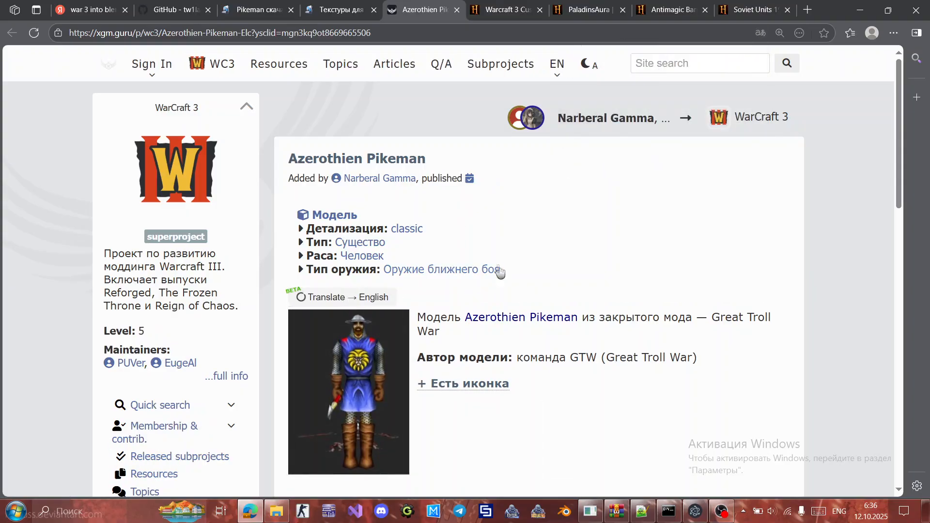
pyautogui.scroll(-5, 678, 222)
pyautogui.scroll(6, 746, 233)
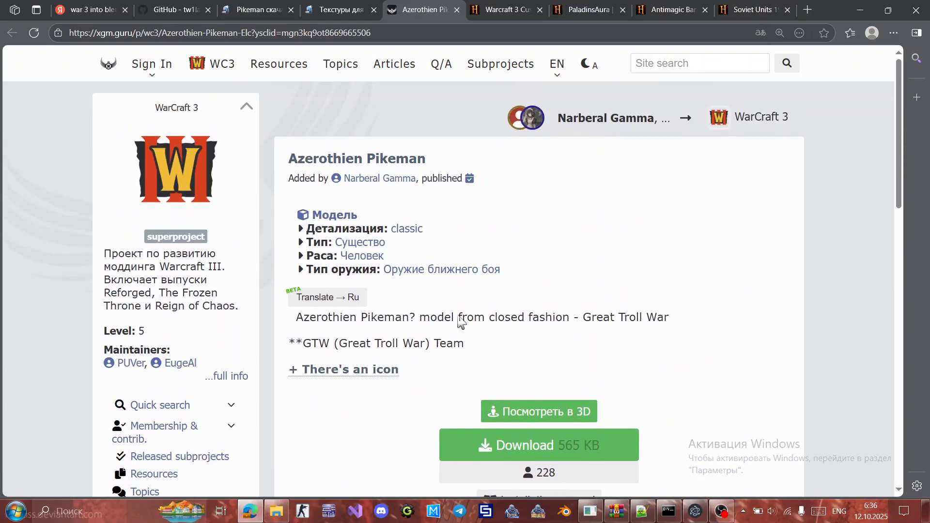
pyautogui.click(388, 374)
pyautogui.scroll(-5, 704, 269)
pyautogui.scroll(8, 754, 262)
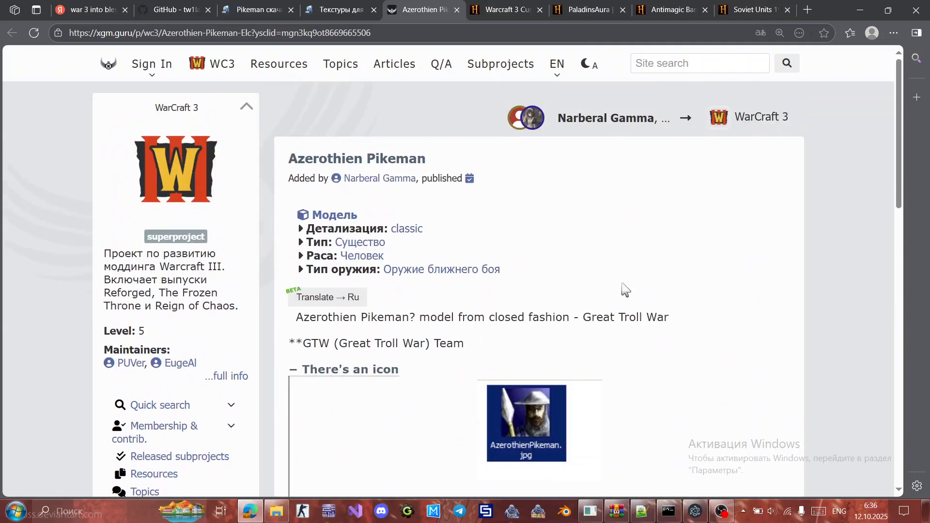
# Show the Warcraft 3 Custom Models page and highlight the hiveworkshop.com part of its address.
pyautogui.click(504, 10)
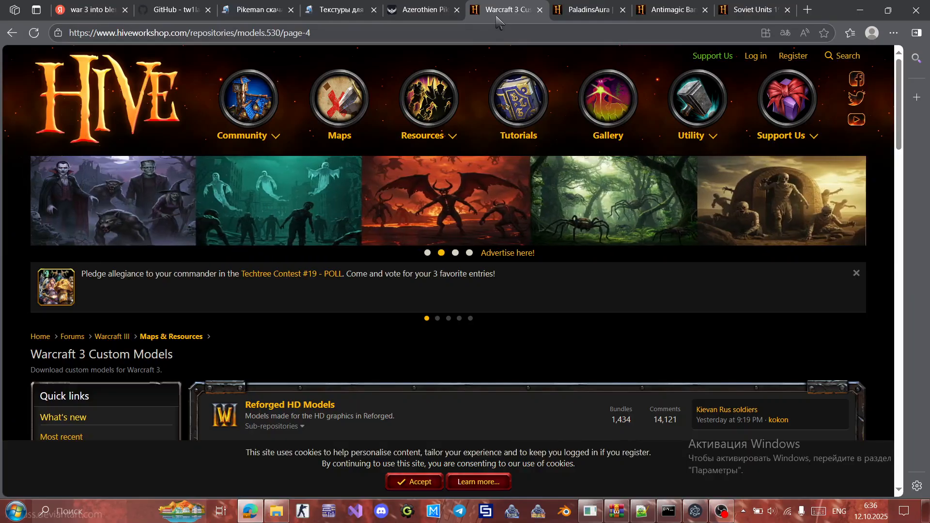
pyautogui.click(173, 33)
pyautogui.moveTo(197, 33); pyautogui.dragTo(1, 35)
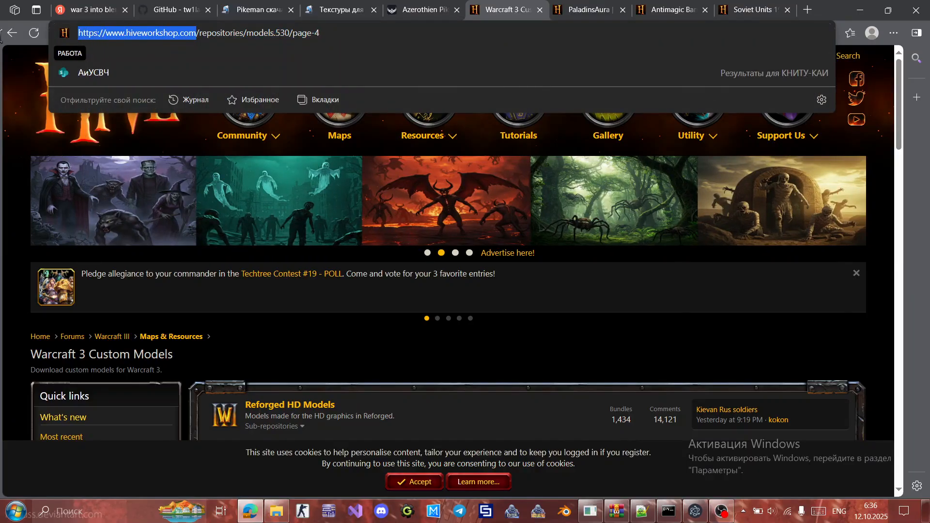
pyautogui.click(336, 30)
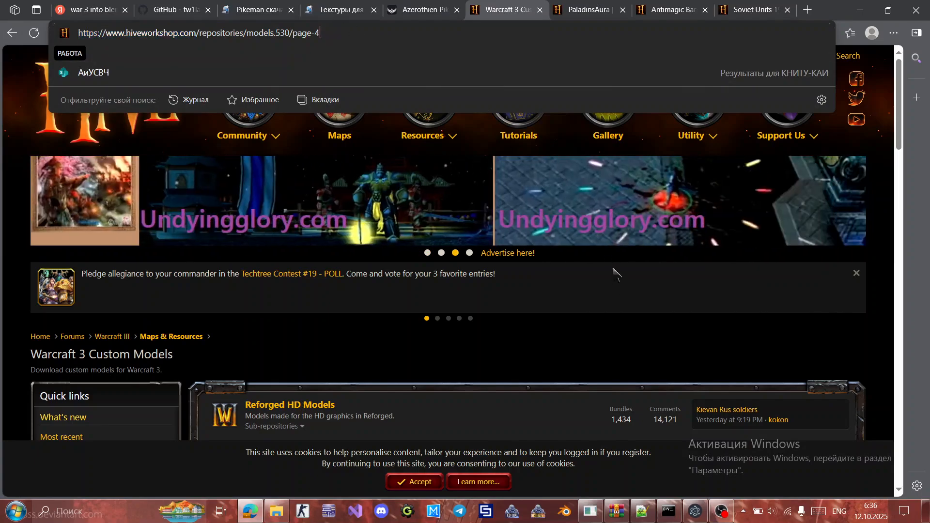
pyautogui.click(588, 339)
# Look at the PaladinsAura model page, then browse the listings and filters on the Warcraft 3 Custom Models page.
pyautogui.click(588, 9)
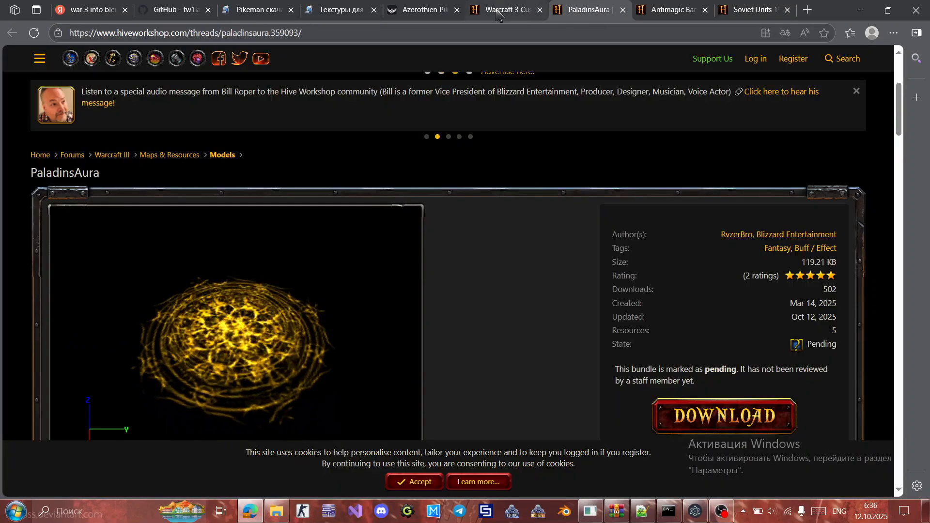
pyautogui.click(506, 9)
pyautogui.scroll(-7, 239, 349)
pyautogui.scroll(10, 358, 223)
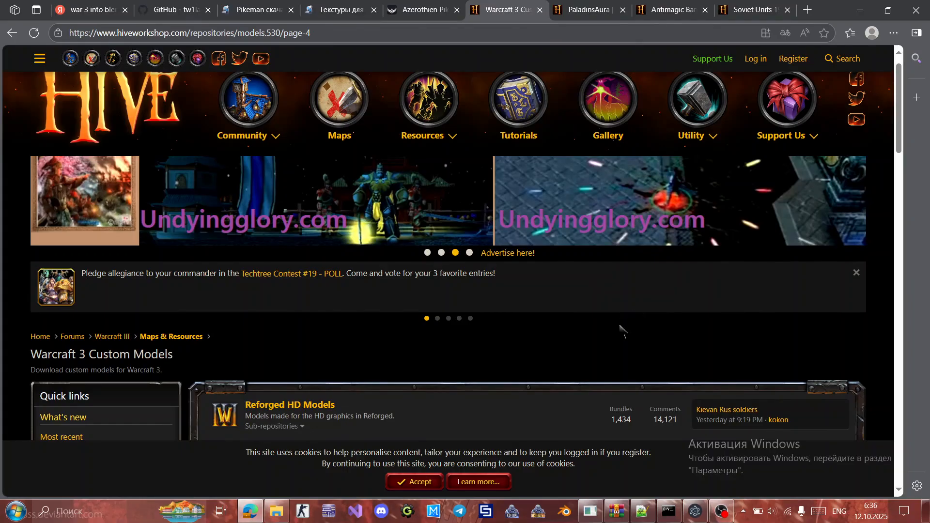
pyautogui.scroll(-7, 620, 328)
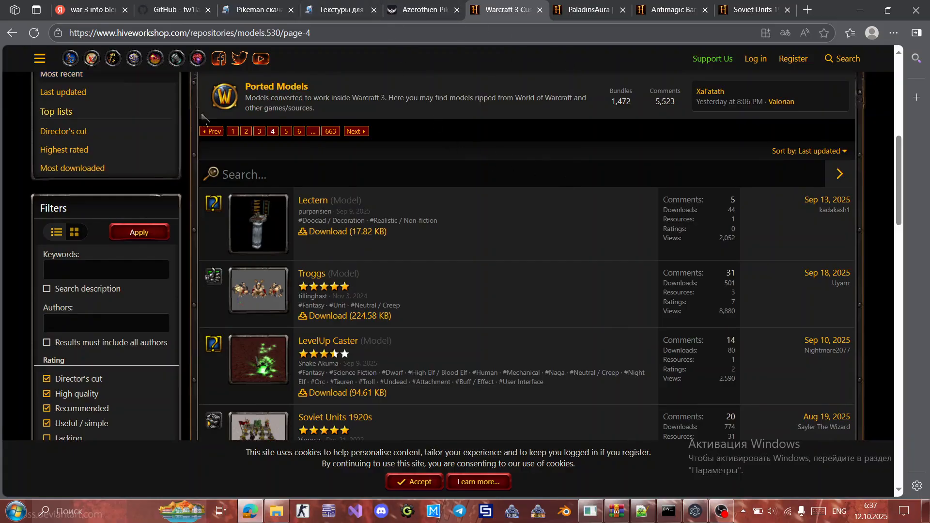
# Download the Pikeman archive from its wc3-maps.ru page and open 1952_1952_Pikeman.rar.
pyautogui.click(252, 11)
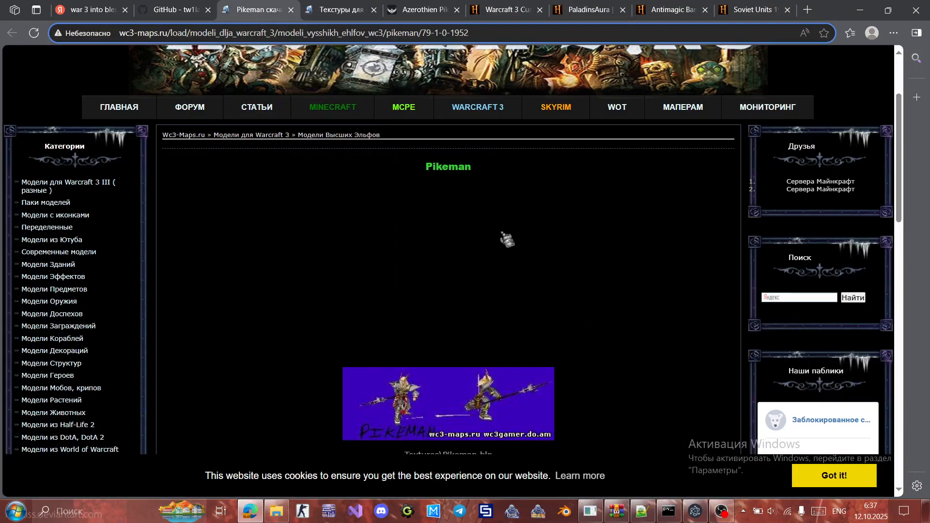
pyautogui.scroll(-3, 573, 287)
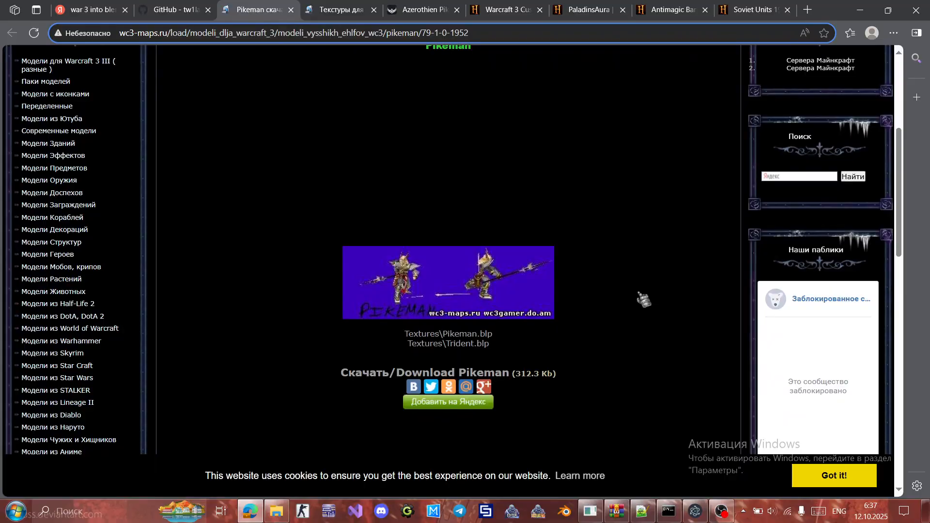
pyautogui.scroll(-1, 565, 364)
pyautogui.scroll(-1, 566, 363)
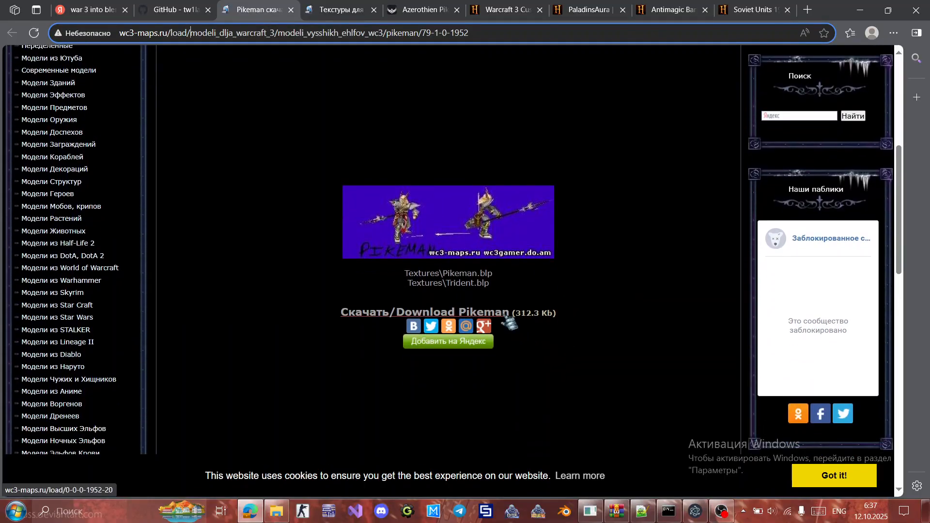
pyautogui.click(487, 314)
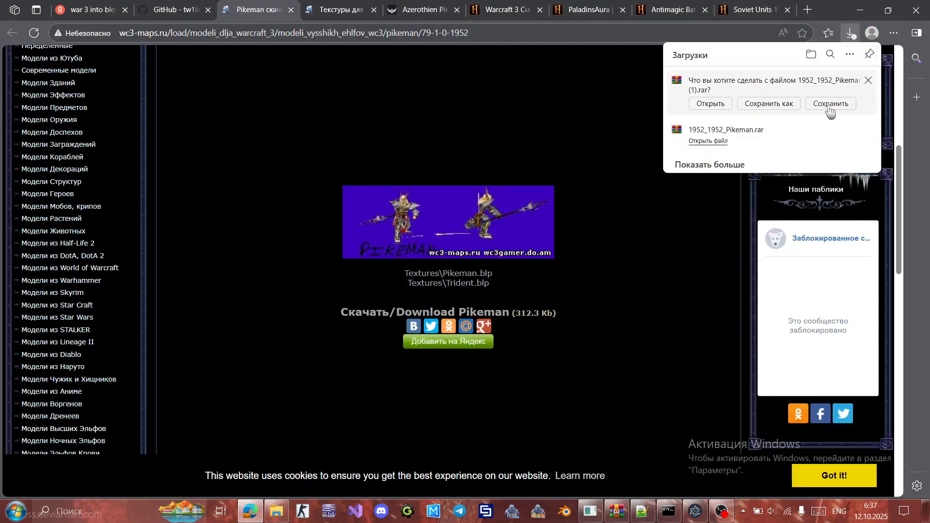
pyautogui.click(845, 120)
pyautogui.click(709, 127)
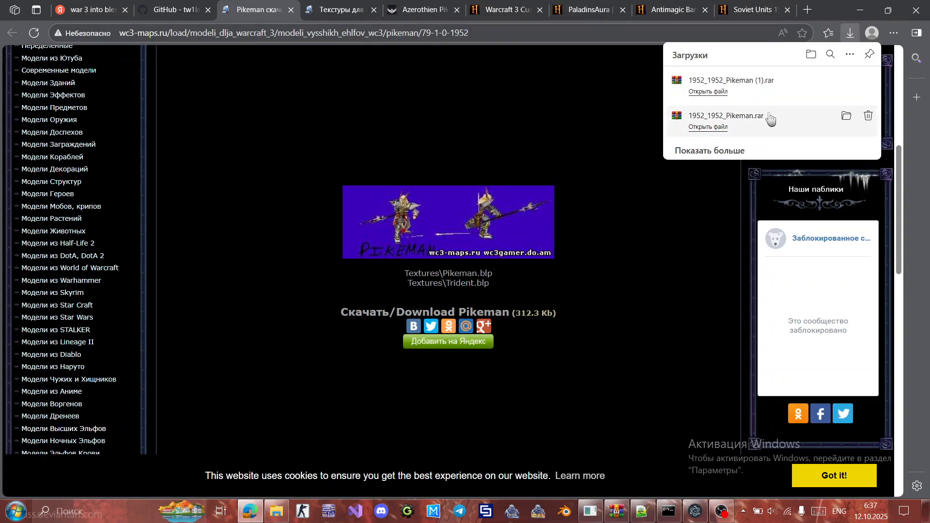
# Reposition the archive window, minimize the browser, recorder and voice changer windows, and bring the Downloads folder window forward.
pyautogui.moveTo(462, 303); pyautogui.dragTo(592, 64)
pyautogui.click(571, 175)
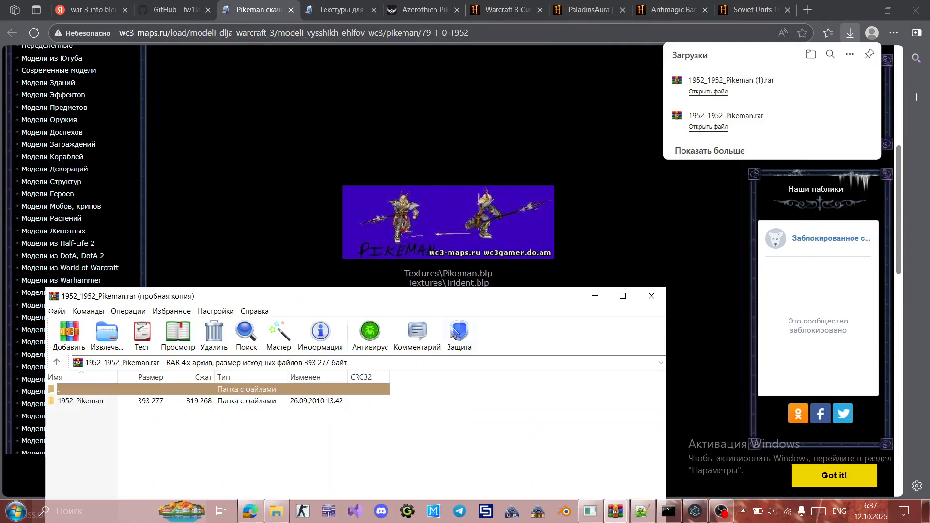
pyautogui.moveTo(435, 300); pyautogui.dragTo(624, 103)
pyautogui.click(861, 10)
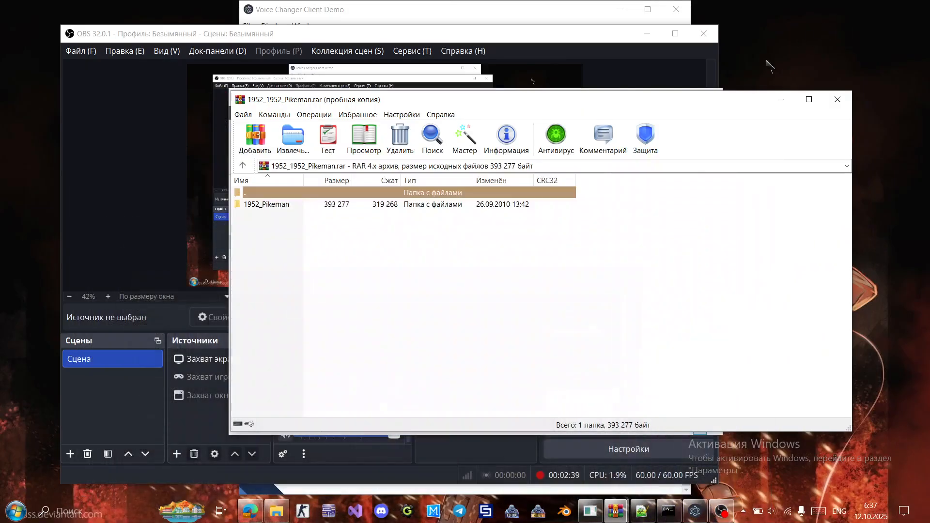
pyautogui.click(647, 34)
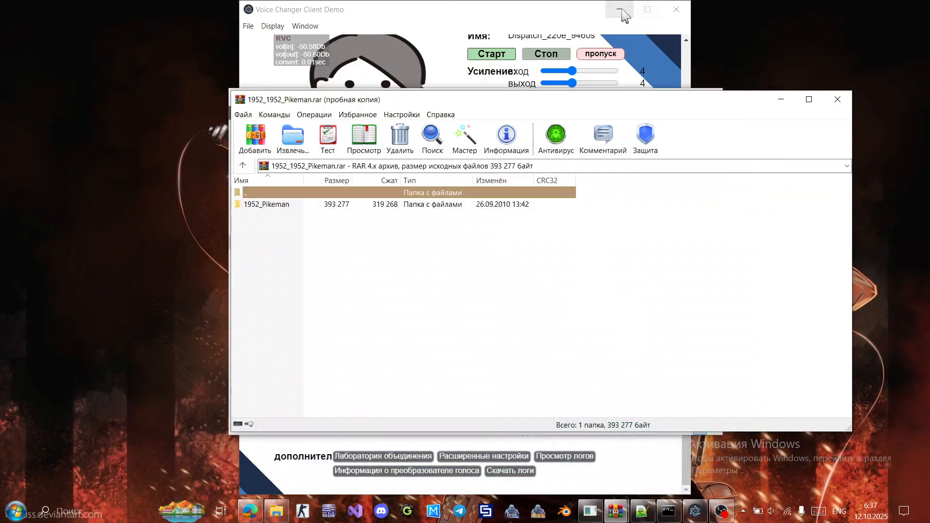
pyautogui.click(619, 9)
pyautogui.click(306, 435)
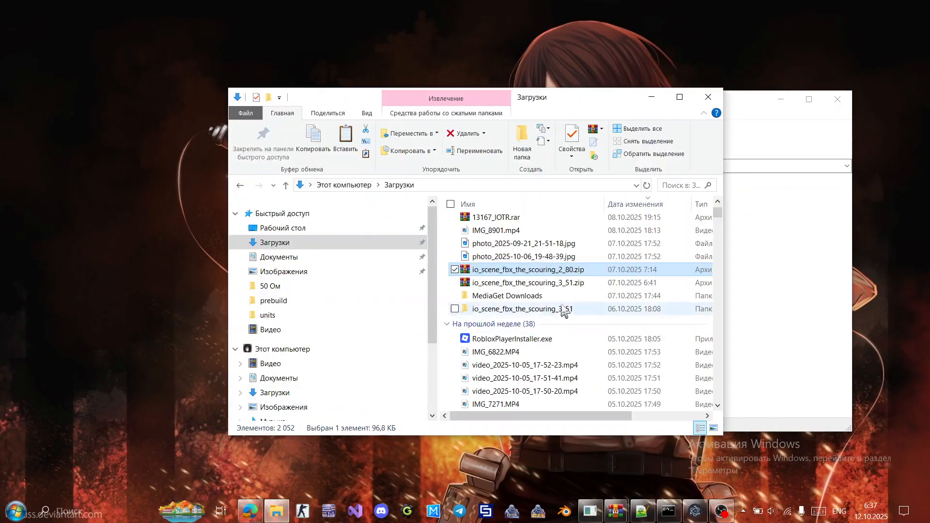
# Create a folder named unpack_model in The Scouring's DevTools\Media\meshes directory.
pyautogui.click(298, 305)
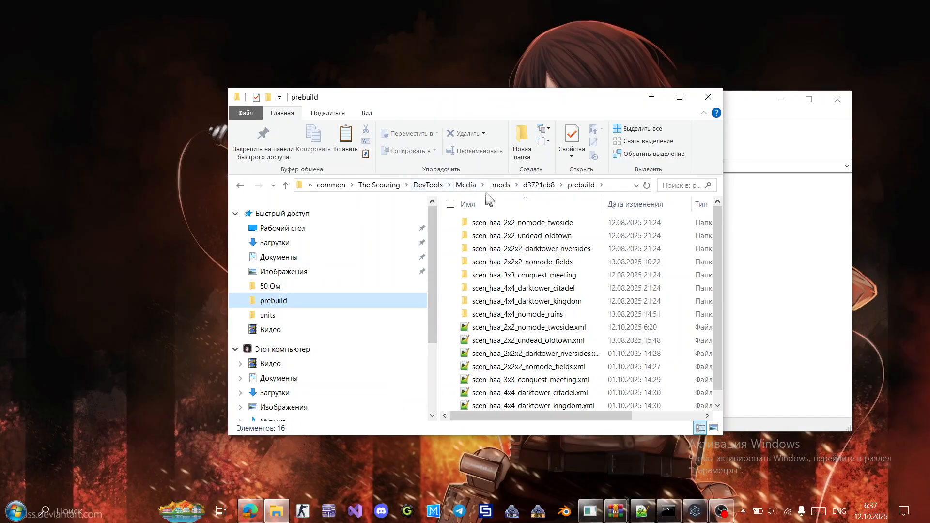
pyautogui.click(465, 185)
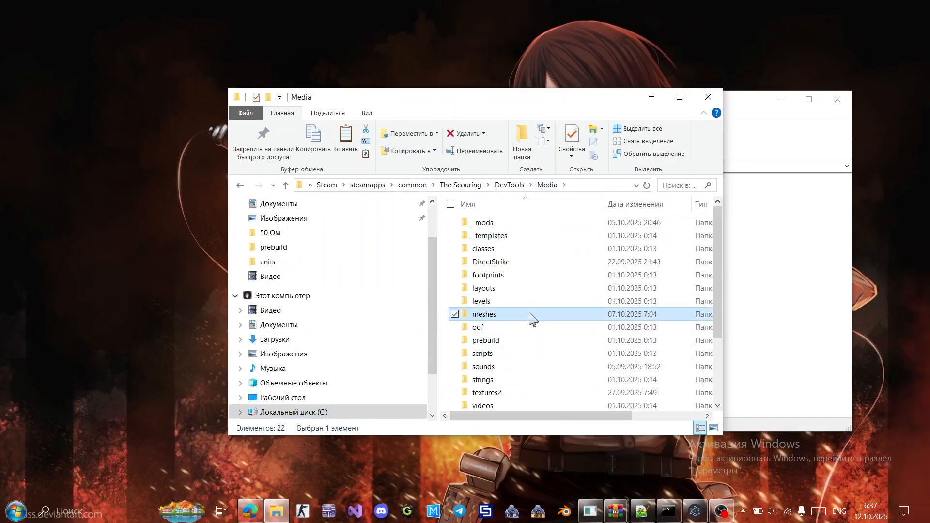
pyautogui.doubleClick(532, 315)
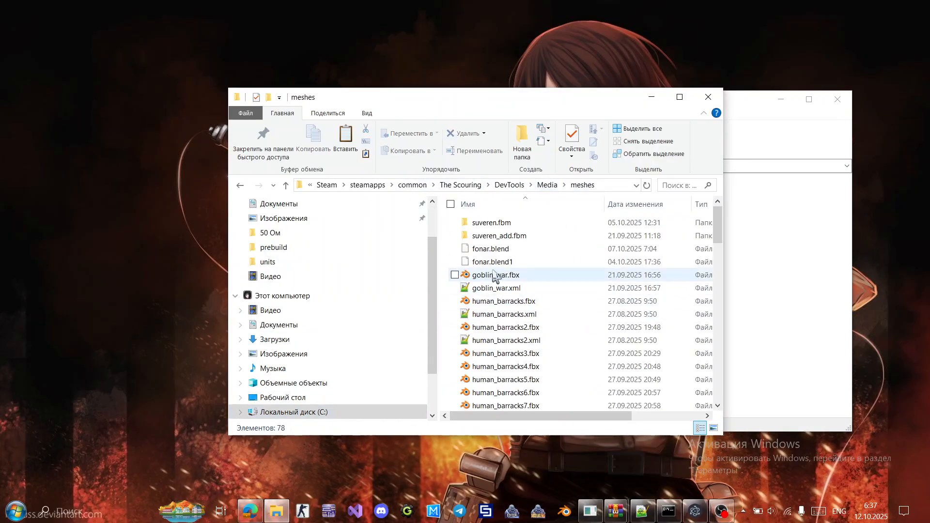
pyautogui.rightClick(444, 262)
pyautogui.moveTo(586, 451)
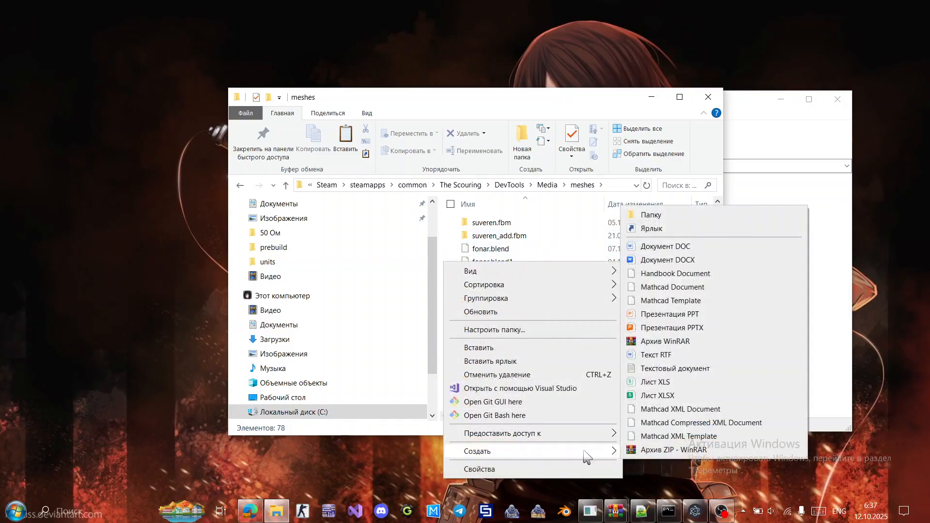
pyautogui.click(673, 215)
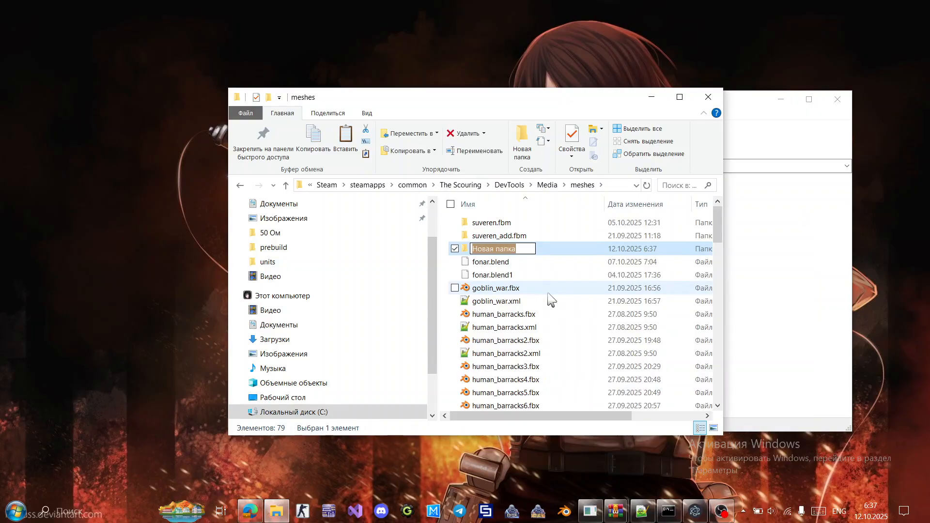
pyautogui.write('unpack')
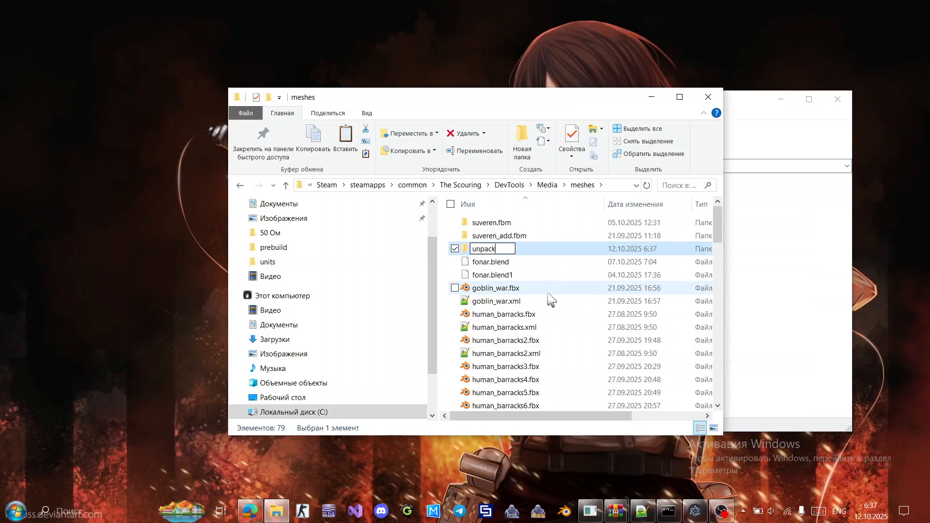
pyautogui.write('_model')
pyautogui.press('Return')
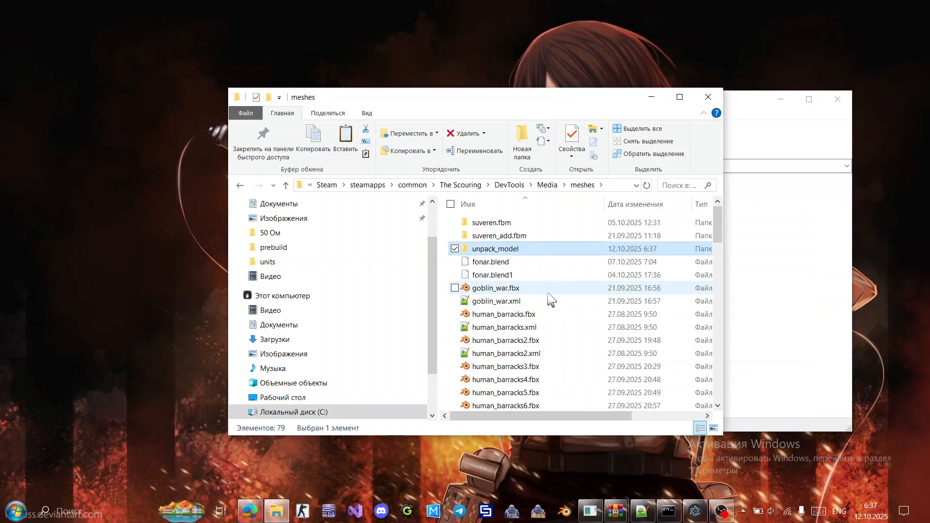
# Open the archive's inner 1952_Pikeman\Pikeman folder and the new unpack_model folder, arranging both windows for file transfer.
pyautogui.click(754, 307)
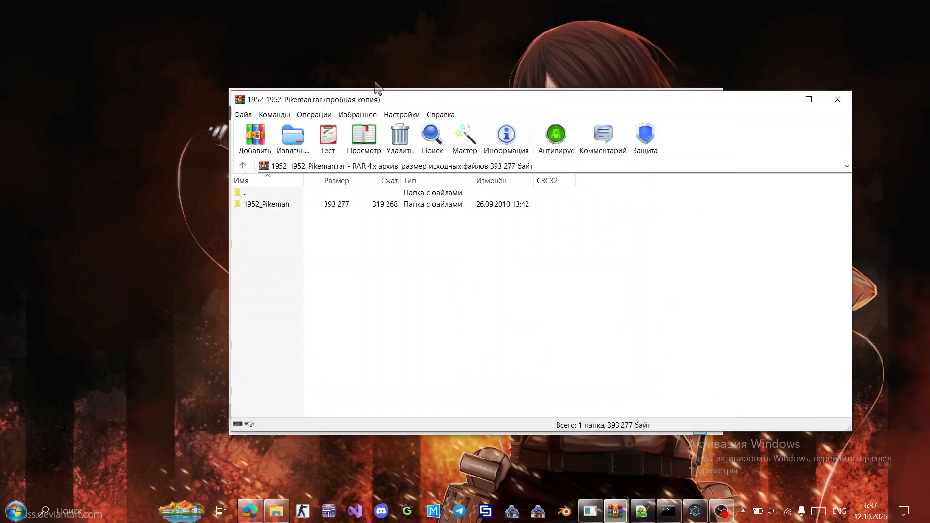
pyautogui.moveTo(368, 105); pyautogui.dragTo(784, 99)
pyautogui.doubleClick(701, 198)
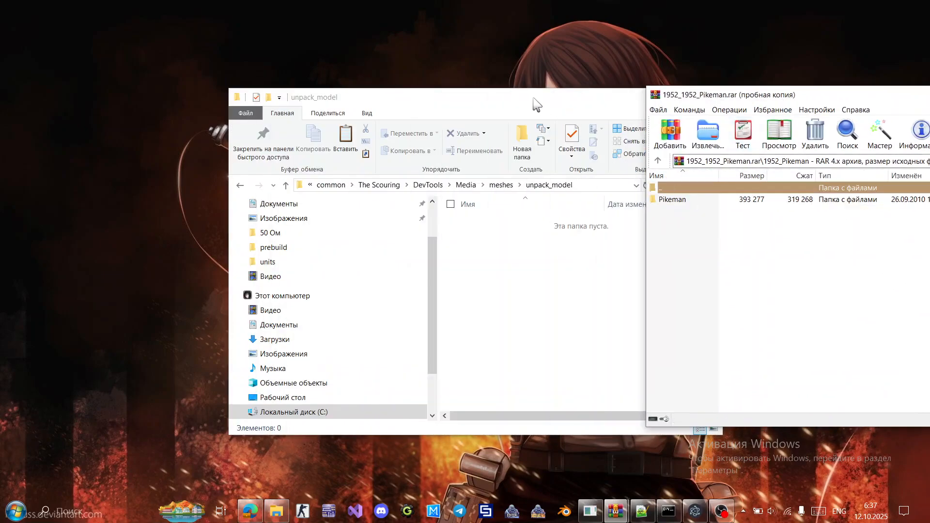
pyautogui.moveTo(536, 104); pyautogui.dragTo(399, 96)
pyautogui.doubleClick(680, 199)
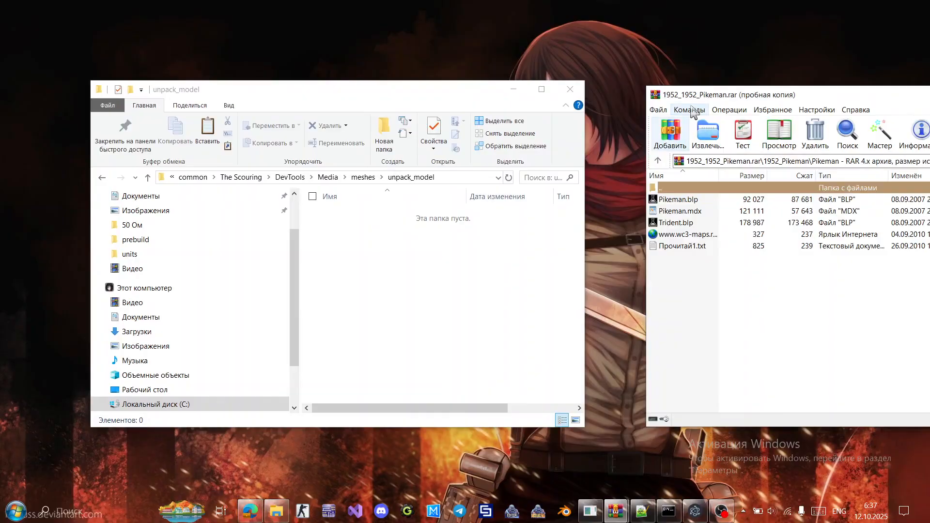
pyautogui.moveTo(691, 95); pyautogui.dragTo(434, 95)
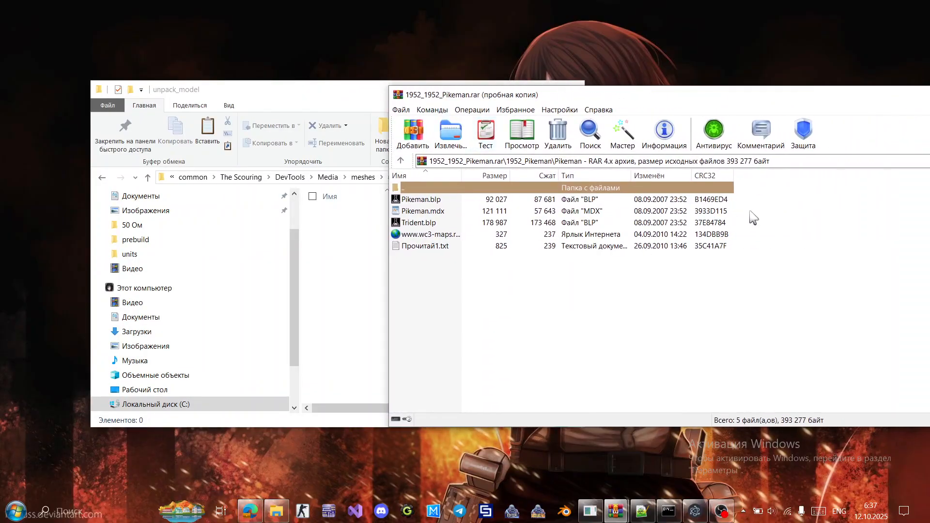
# Extract Pikeman.mdx, Trident.blp and Pikeman.blp from the archive into unpack_model, and close the archive window.
pyautogui.moveTo(727, 212); pyautogui.dragTo(334, 245)
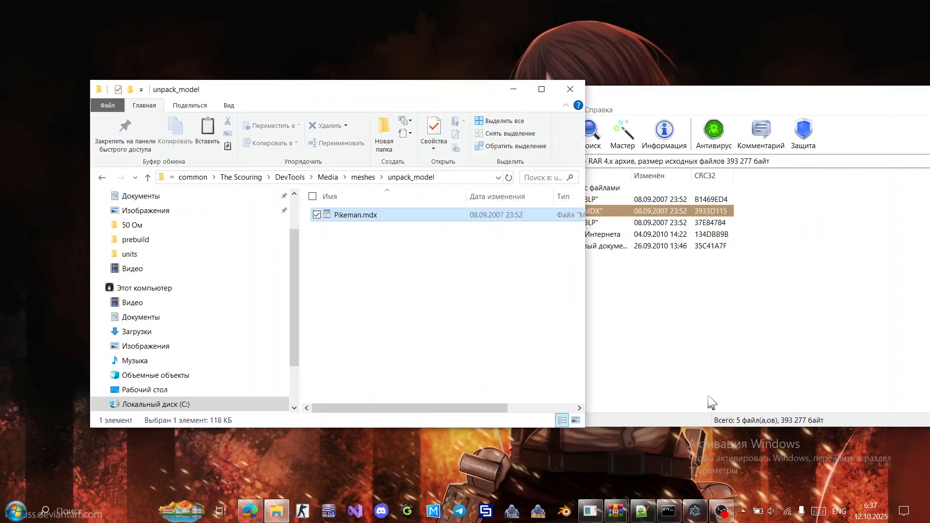
pyautogui.click(711, 402)
pyautogui.click(477, 213)
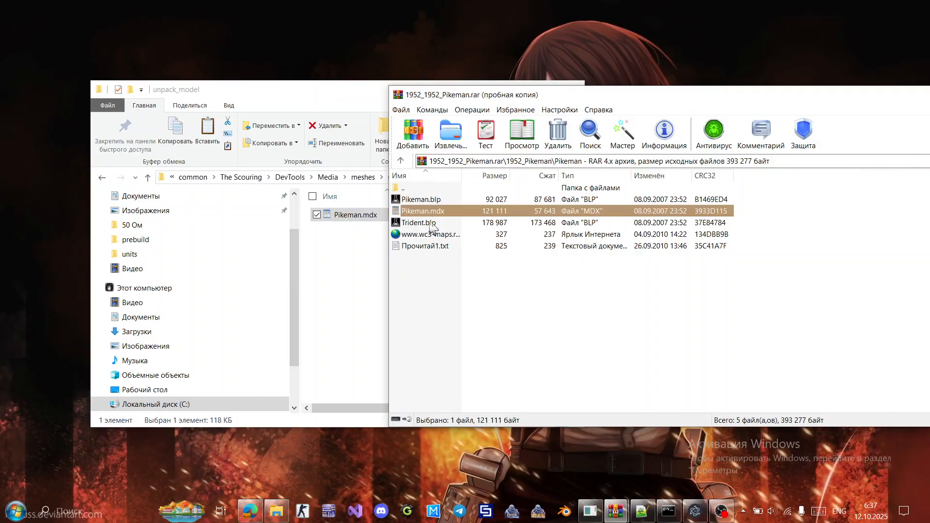
pyautogui.moveTo(429, 223); pyautogui.dragTo(314, 278)
pyautogui.click(596, 305)
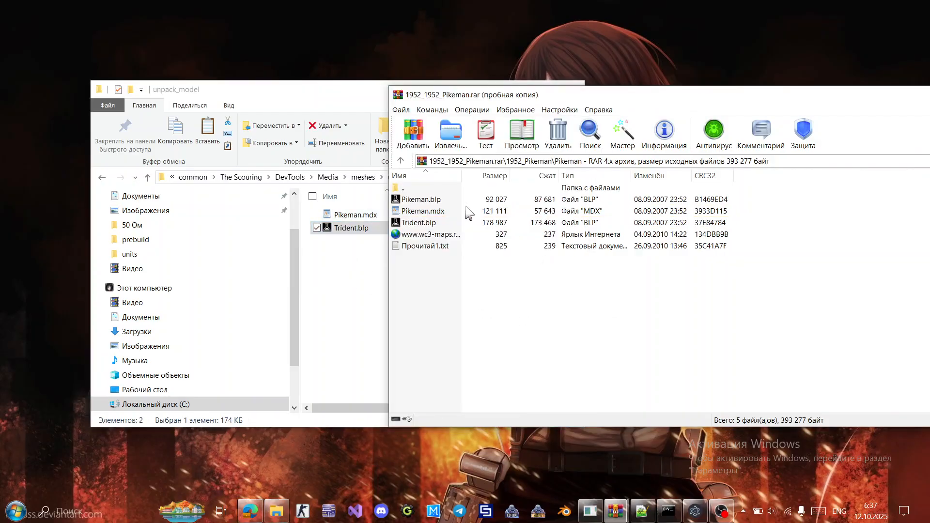
pyautogui.click(455, 199)
pyautogui.moveTo(417, 205); pyautogui.dragTo(334, 266)
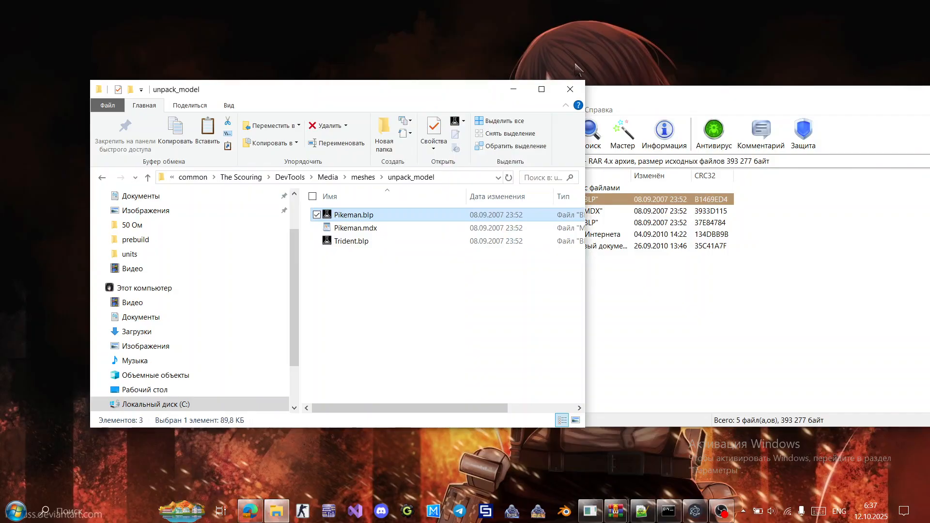
pyautogui.moveTo(660, 101); pyautogui.dragTo(331, 105)
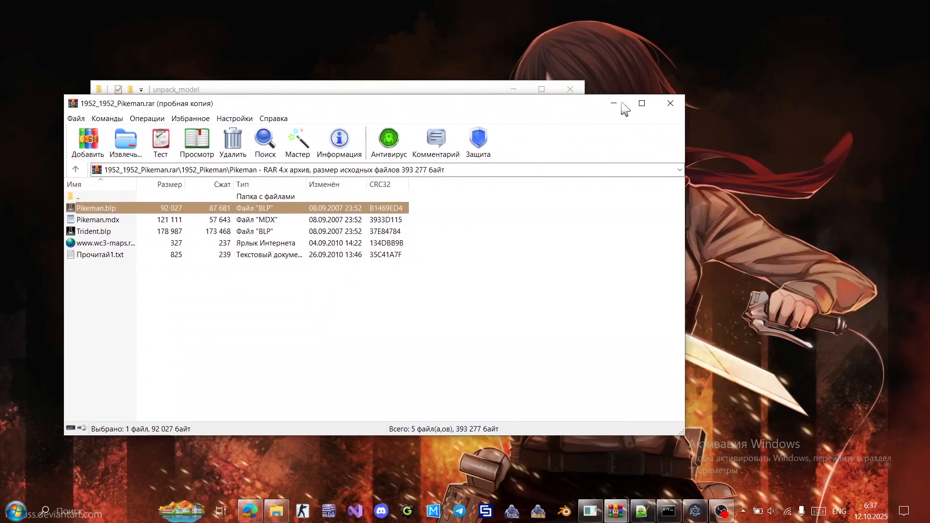
pyautogui.click(675, 107)
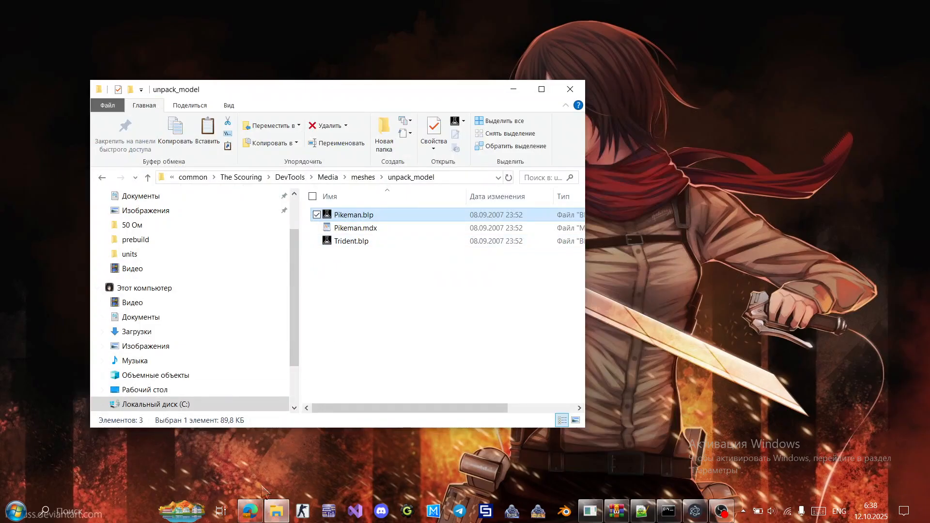
# Switch to the Edge browser and search Yandex for "war 3 blp lab".
pyautogui.moveTo(256, 515)
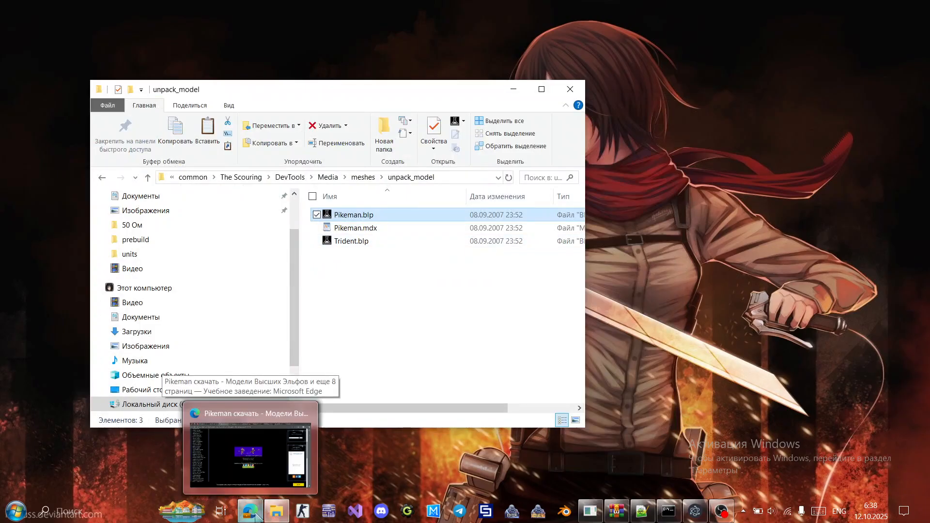
pyautogui.click(256, 515)
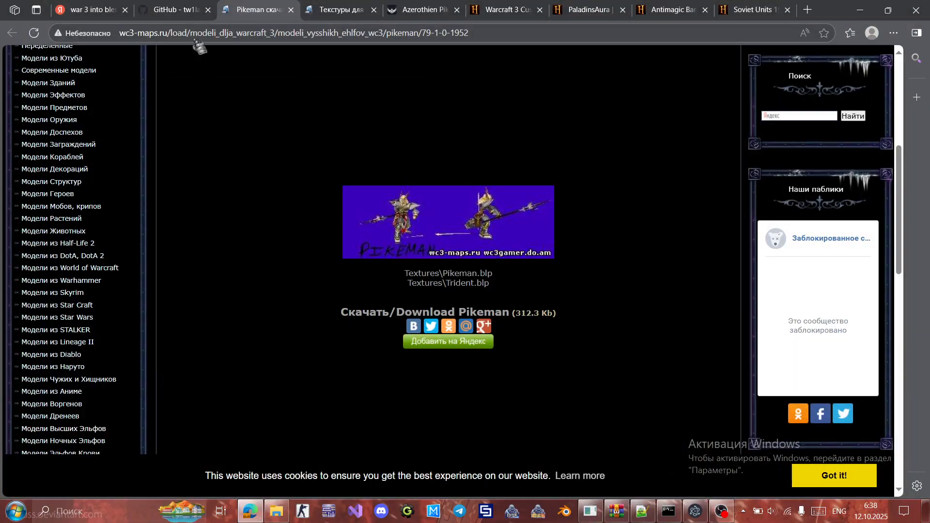
pyautogui.click(92, 10)
pyautogui.moveTo(265, 77); pyautogui.dragTo(141, 85)
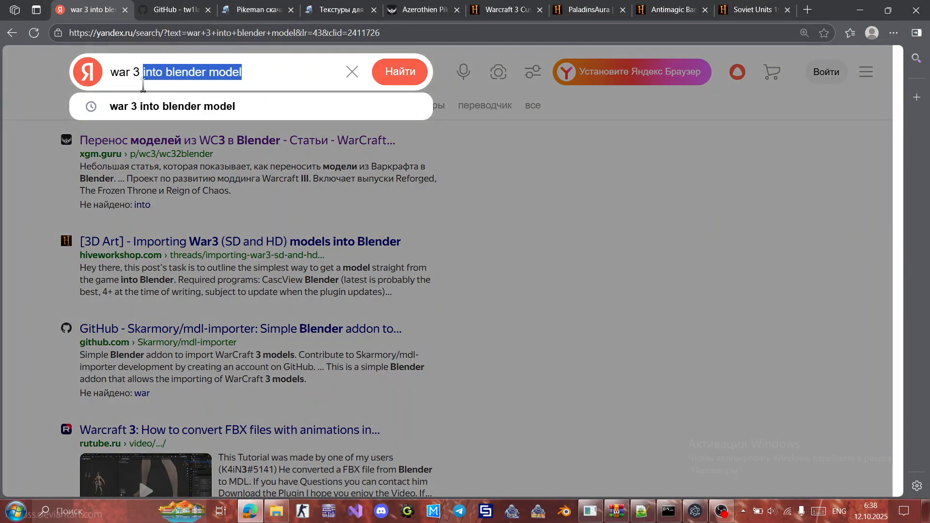
pyautogui.write('blp lab')
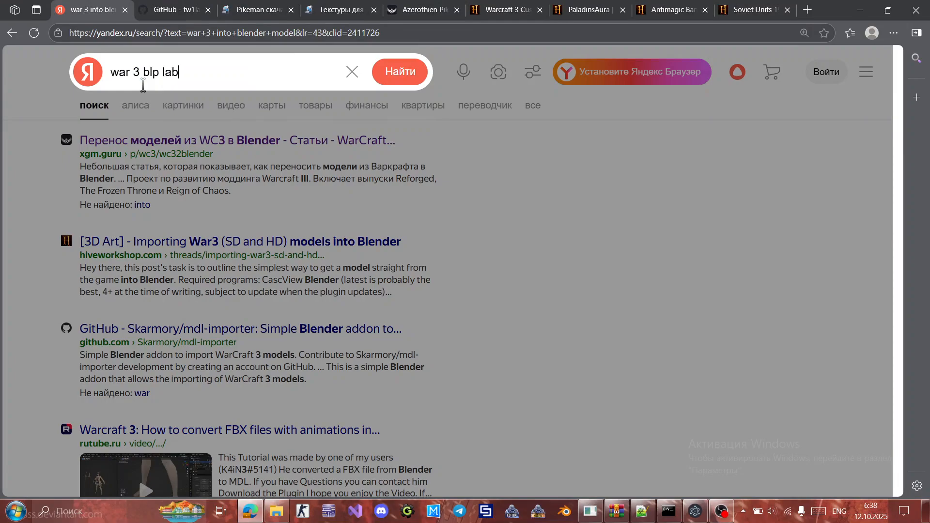
pyautogui.press('Return')
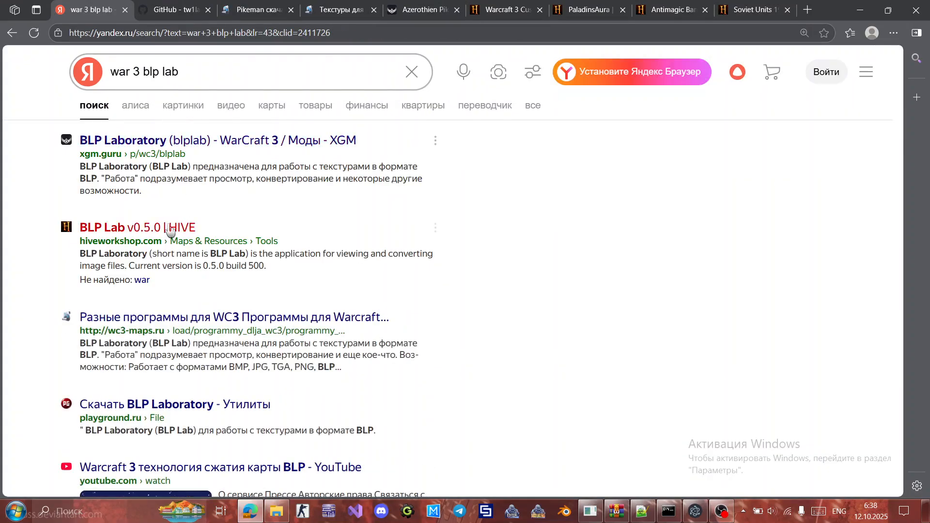
# Open the BLP Lab v0.5.0 page on HIVE, download its binary and save the zip archive.
pyautogui.click(169, 230)
pyautogui.scroll(-5, 442, 268)
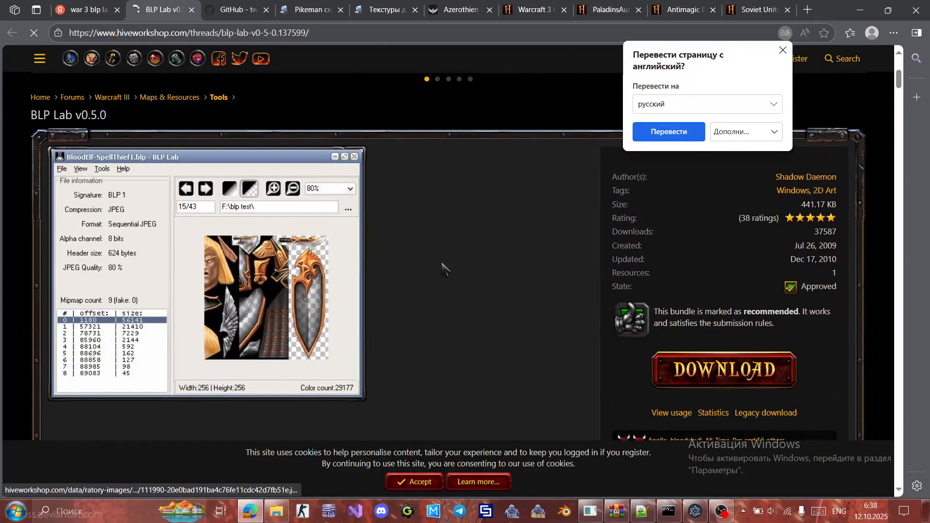
pyautogui.scroll(-2, 444, 266)
pyautogui.scroll(3, 446, 230)
pyautogui.scroll(-3, 455, 310)
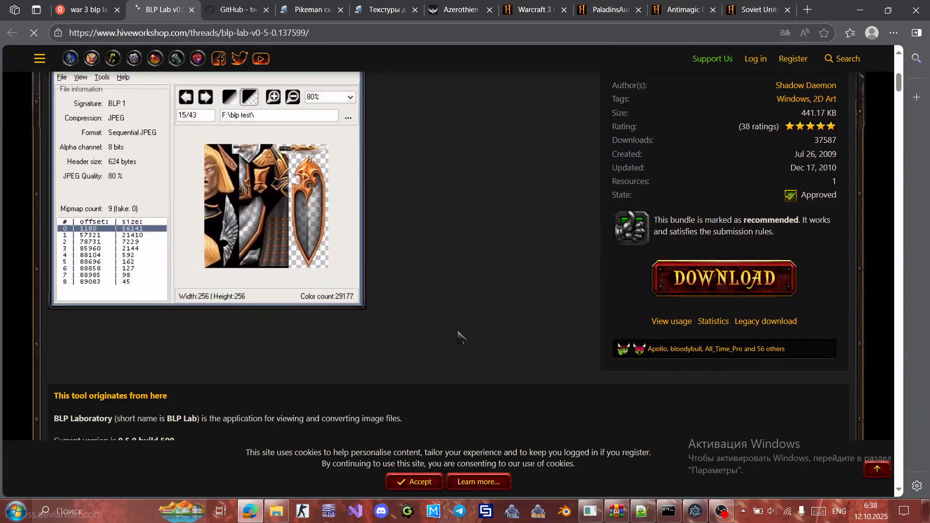
pyautogui.scroll(-7, 459, 337)
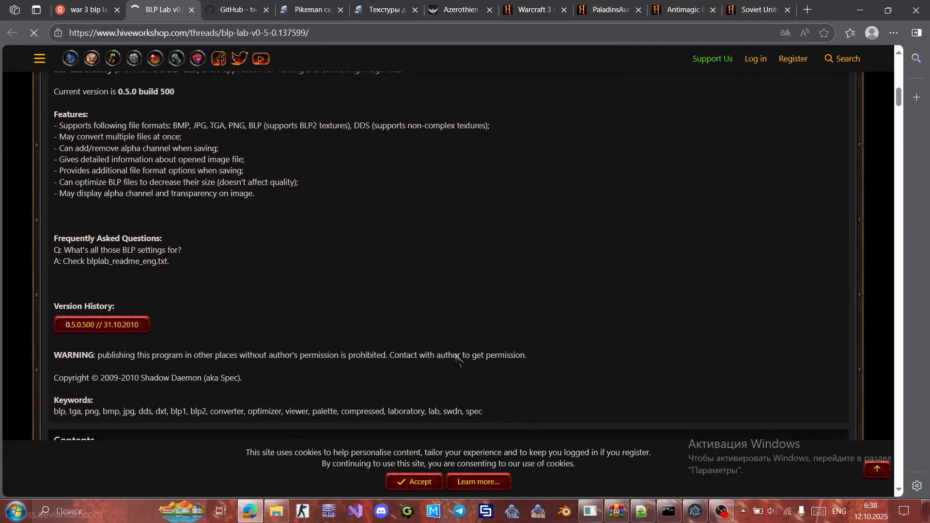
pyautogui.scroll(-5, 459, 359)
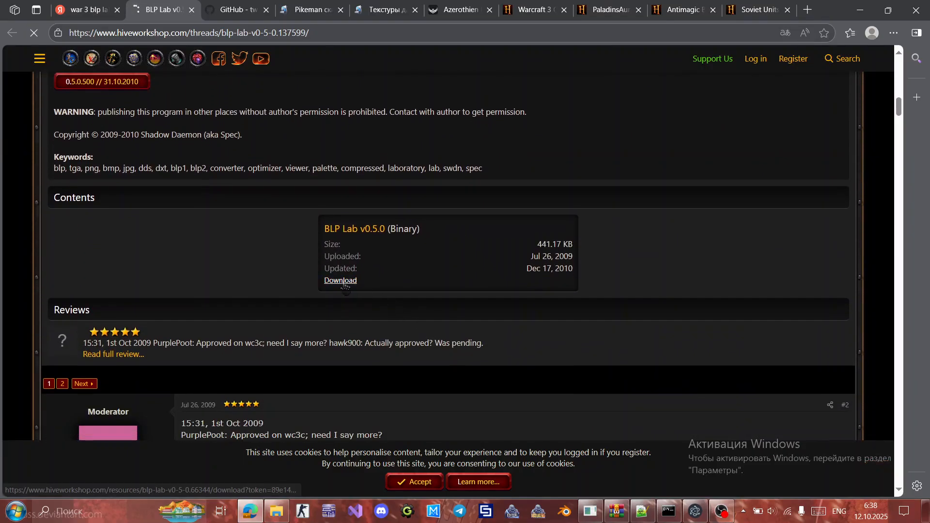
pyautogui.click(340, 280)
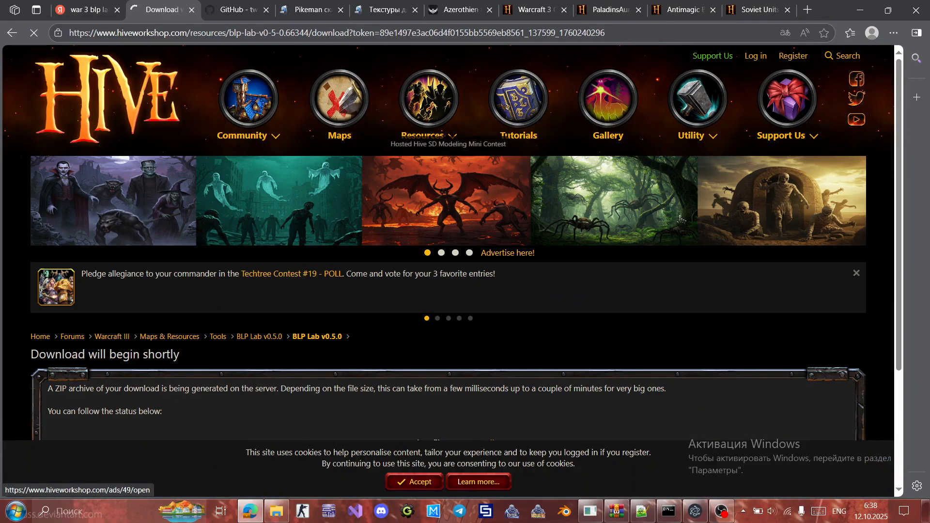
pyautogui.scroll(-3, 636, 348)
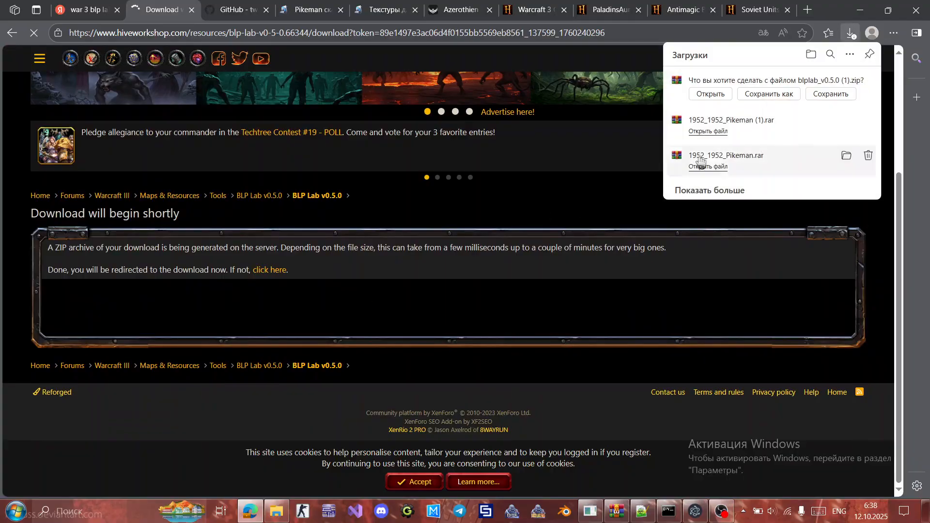
pyautogui.click(837, 94)
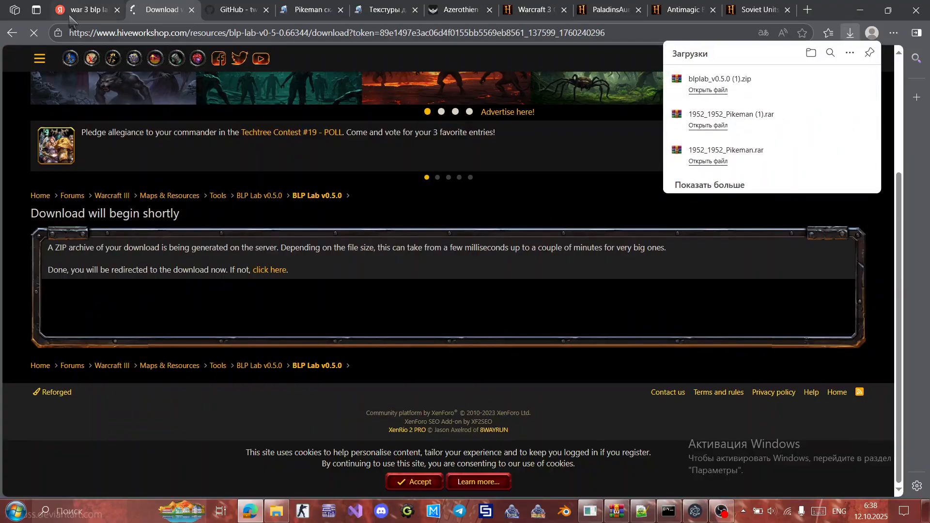
# Look at the BLP Laboratory page on xgm.guru, close it and return to the HIVE download page.
pyautogui.click(103, 9)
pyautogui.click(194, 140)
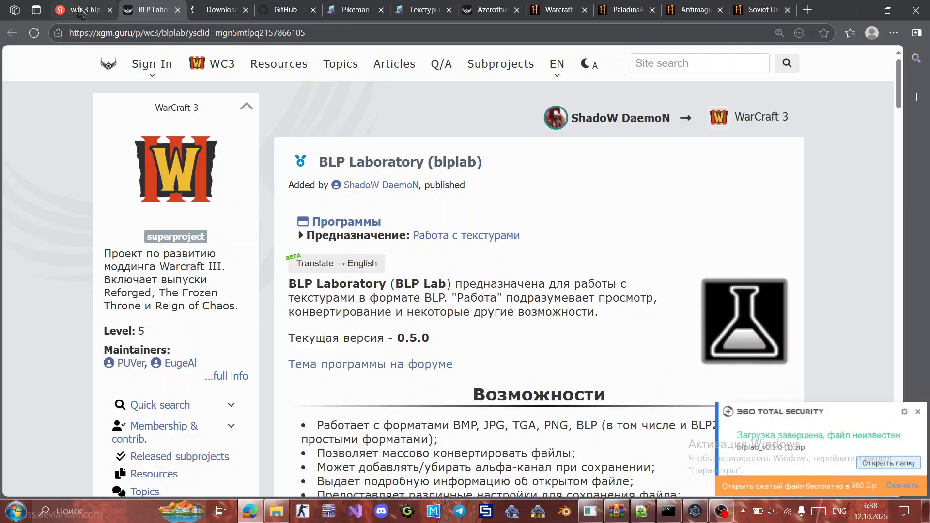
pyautogui.click(178, 10)
pyautogui.click(158, 10)
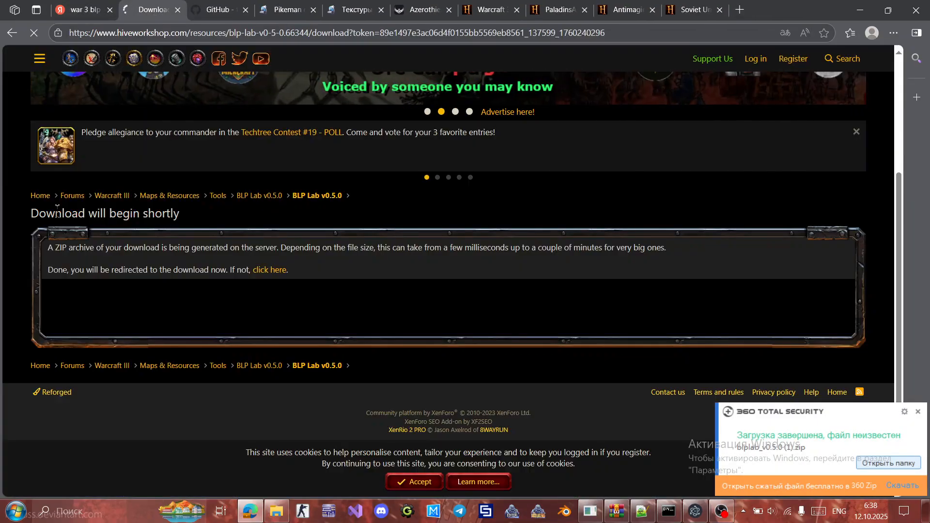
pyautogui.scroll(3, 342, 299)
pyautogui.scroll(-3, 342, 299)
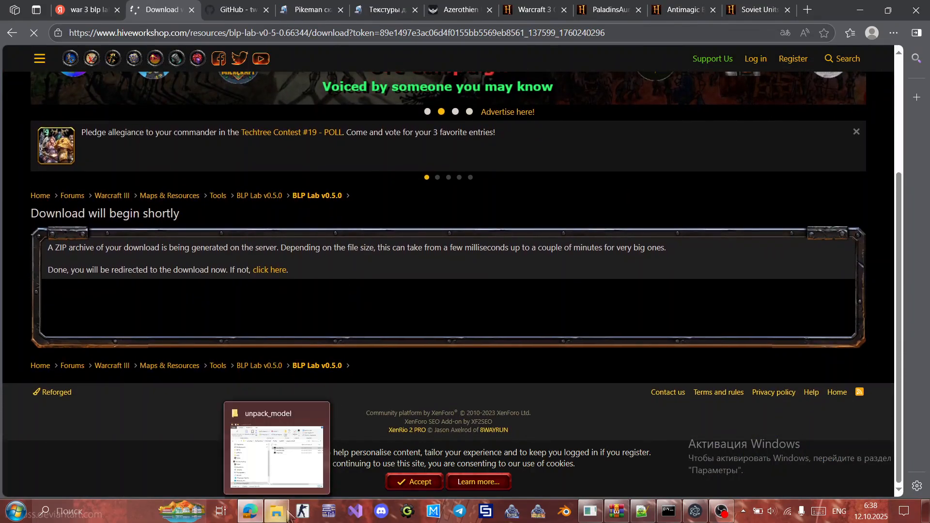
# Bring up the unpack_model folder and look at the apps offered for opening Pikeman.blp, including Brutal Lethal Pictures Laboratory, without confirming a choice.
pyautogui.click(285, 510)
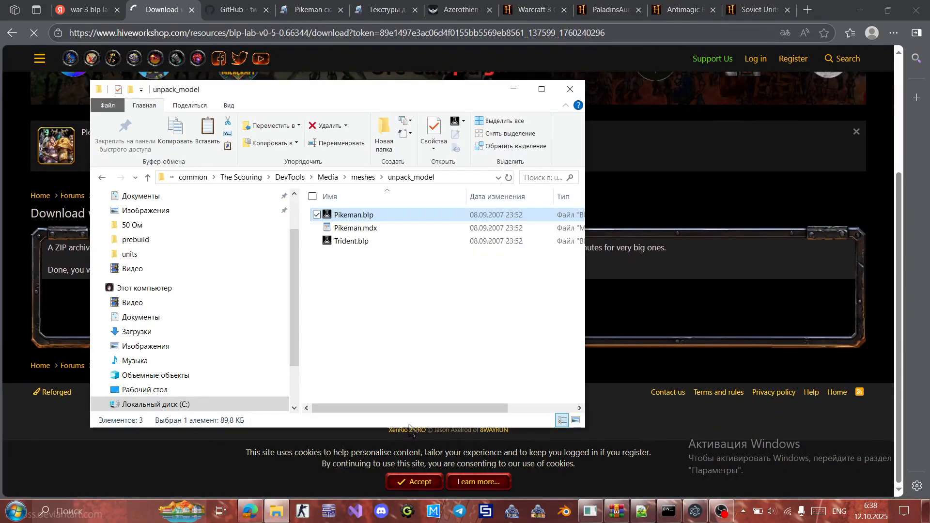
pyautogui.rightClick(375, 216)
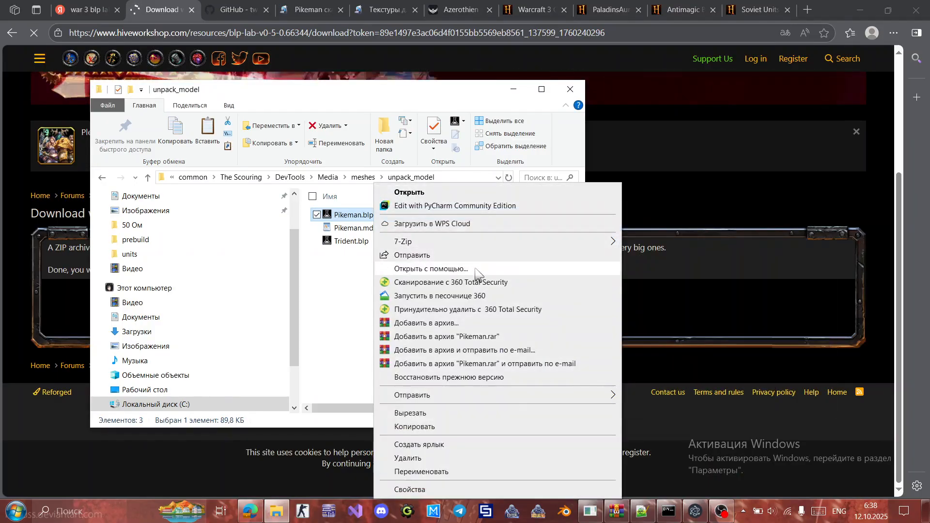
pyautogui.click(510, 269)
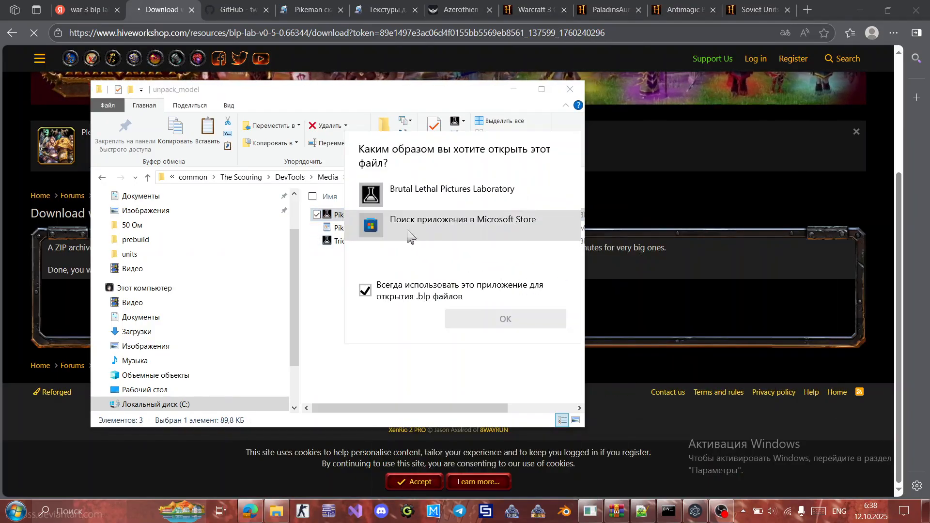
pyautogui.click(446, 263)
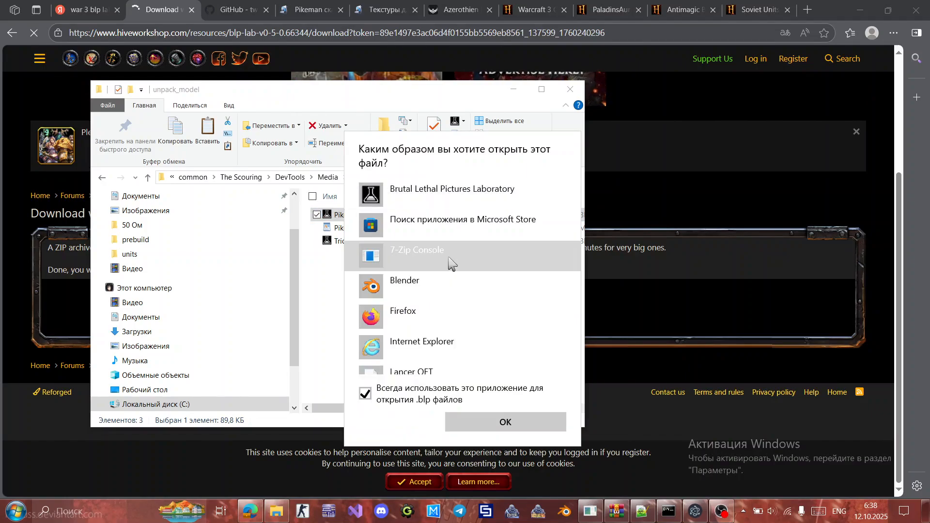
pyautogui.scroll(-5, 477, 271)
pyautogui.scroll(5, 484, 274)
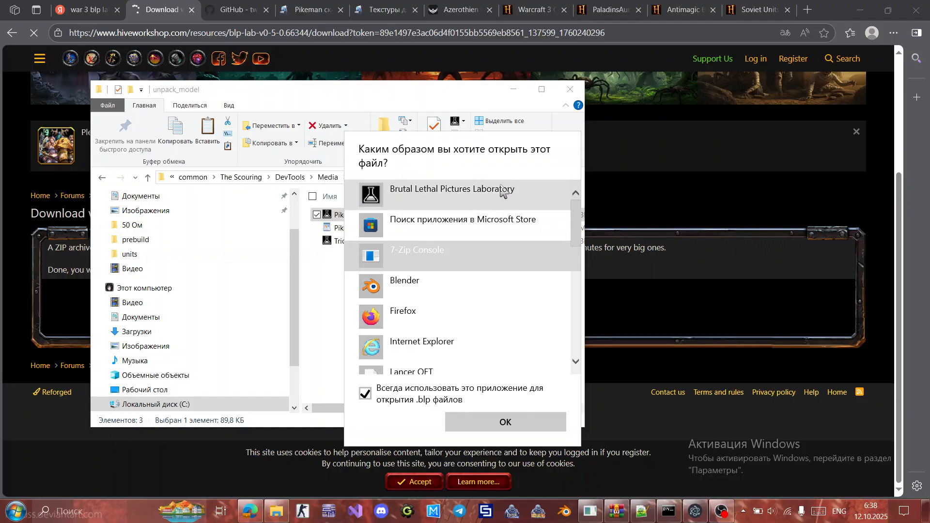
pyautogui.click(511, 199)
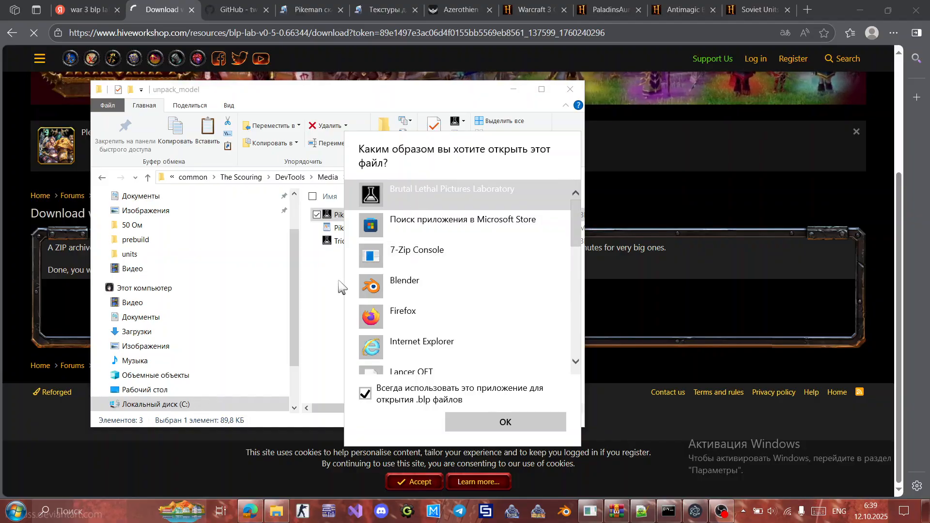
pyautogui.click(326, 301)
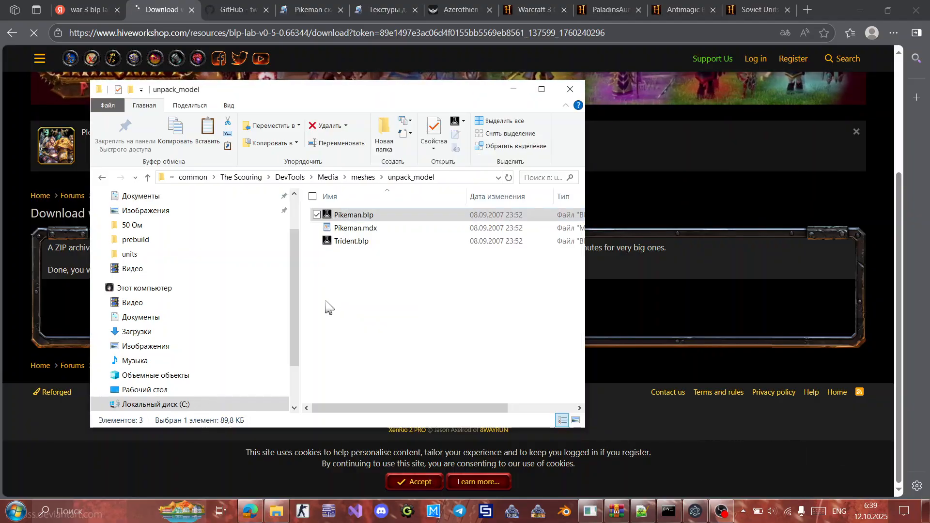
# Check in Pikeman.blp's properties how the default application for .blp files is changed, and cancel.
pyautogui.rightClick(367, 216)
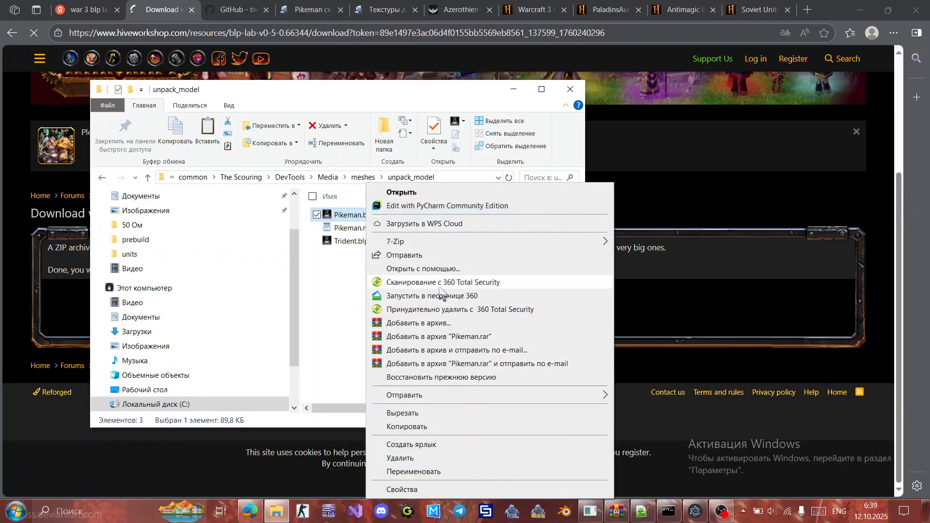
pyautogui.click(407, 490)
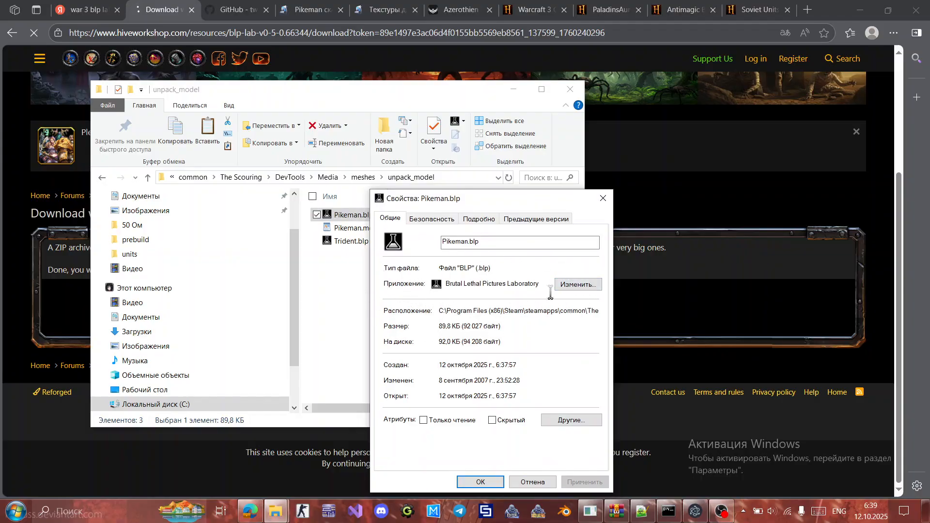
pyautogui.click(574, 286)
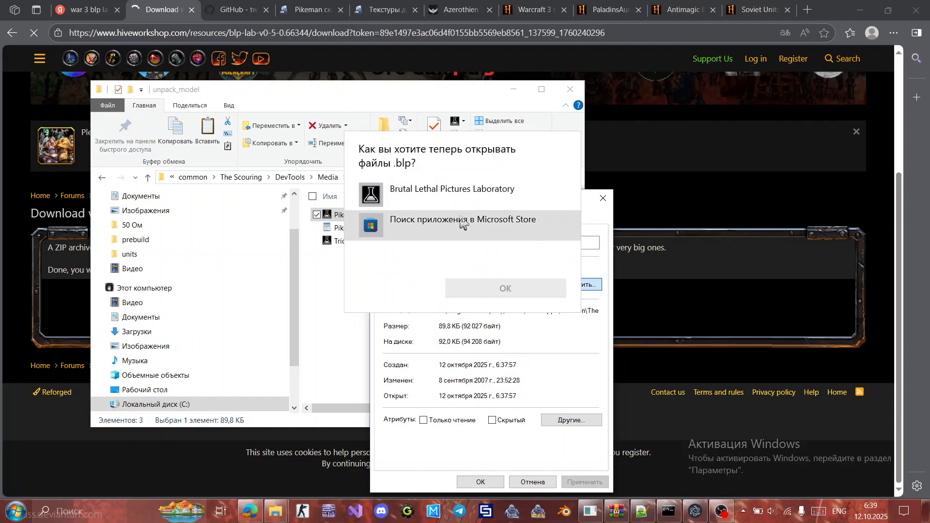
pyautogui.click(603, 348)
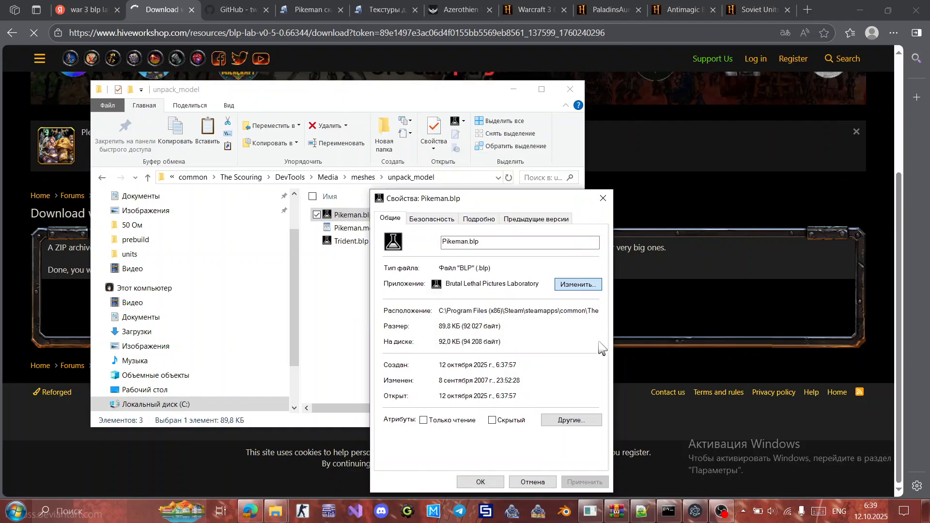
pyautogui.click(540, 482)
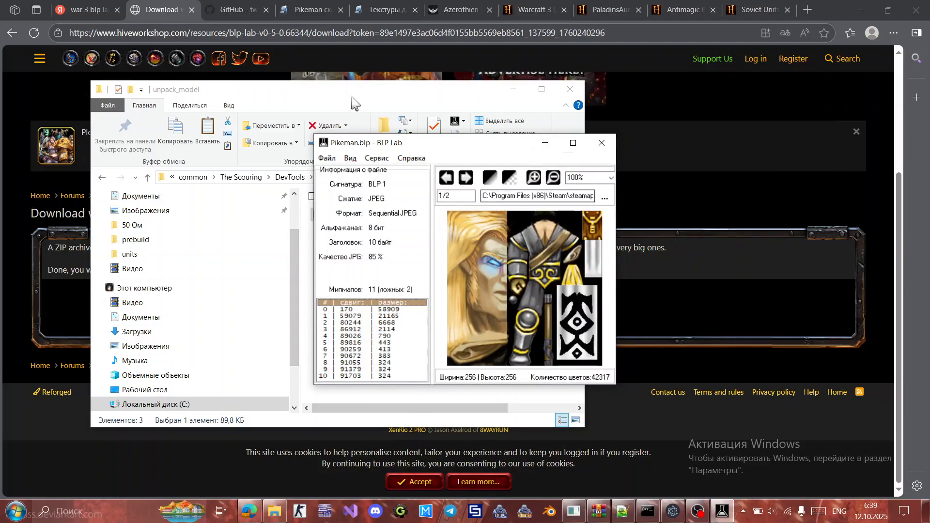
# Open Pikeman.blp in BLP Lab and move its window clear of the folder's file list.
pyautogui.moveTo(370, 153); pyautogui.dragTo(523, 147)
pyautogui.rightClick(371, 215)
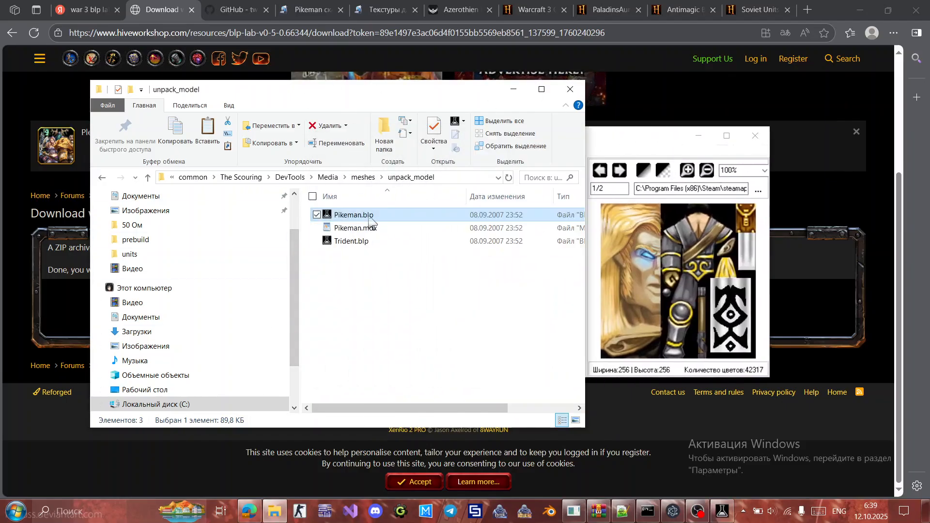
pyautogui.click(413, 472)
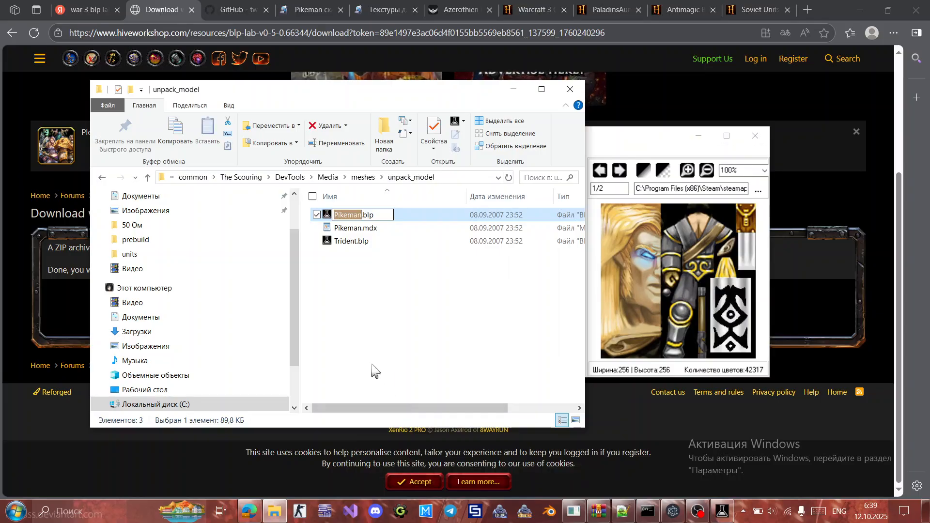
pyautogui.click(604, 188)
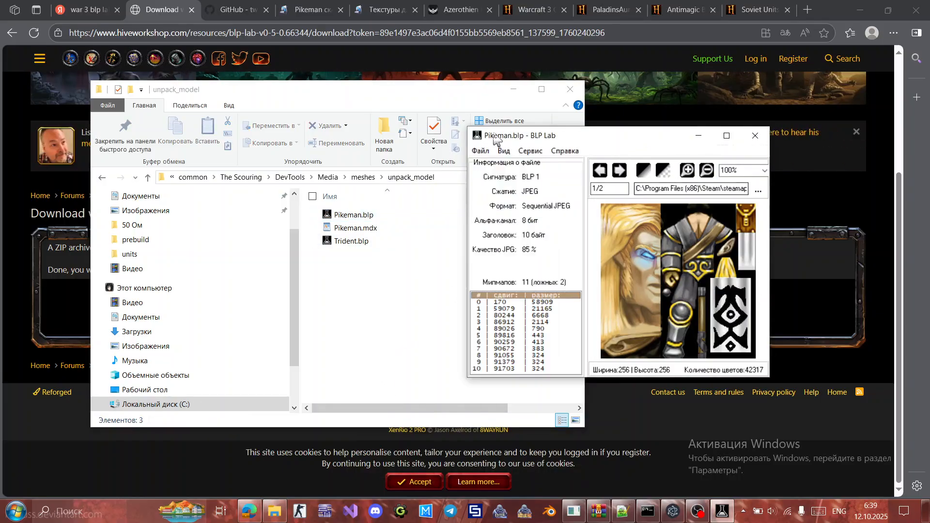
# Start saving the Pikeman texture as a new file in TGA format and open the destination chooser.
pyautogui.click(481, 151)
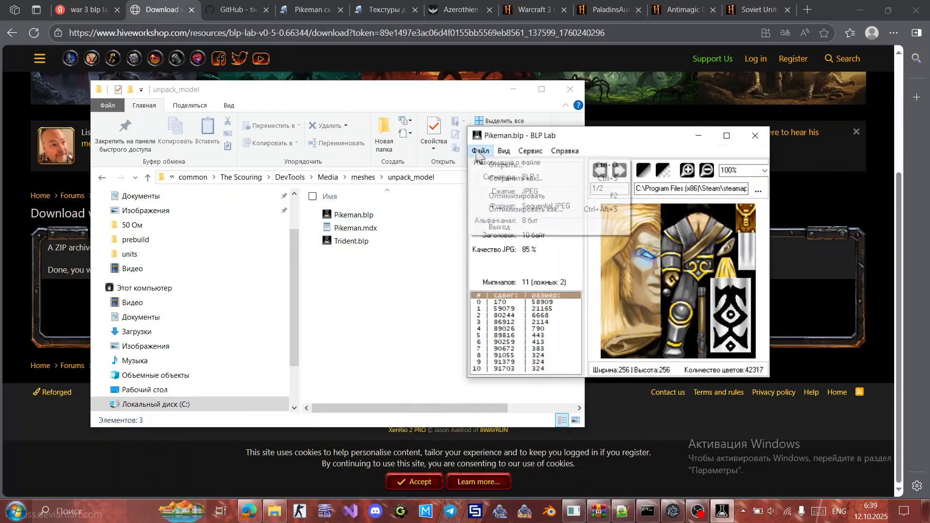
pyautogui.click(515, 178)
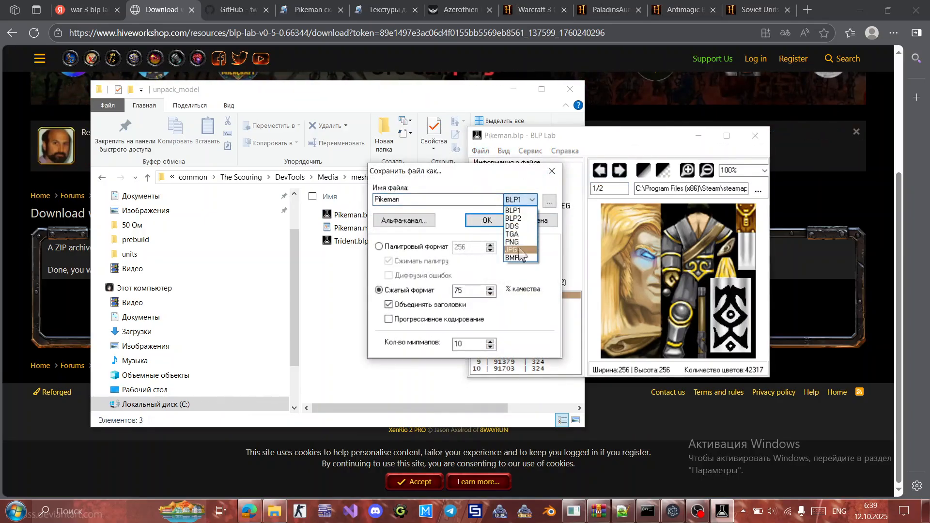
pyautogui.click(521, 235)
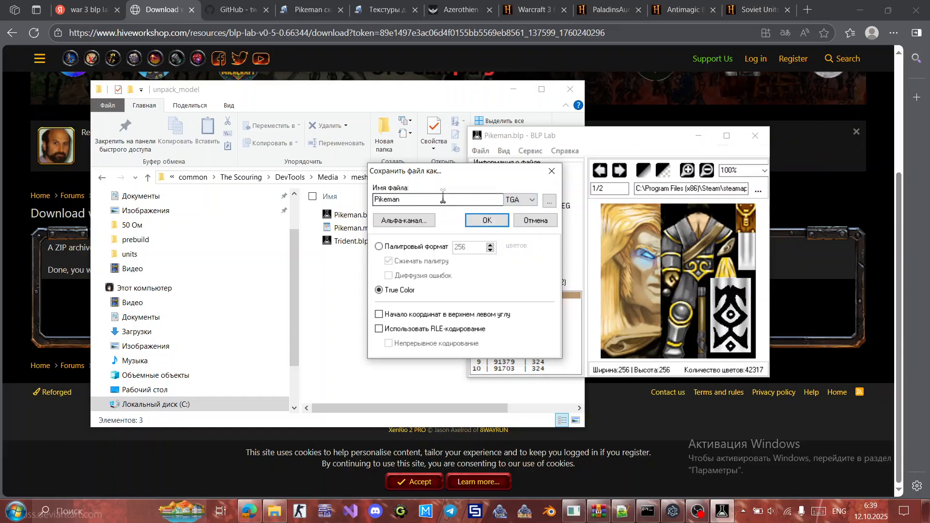
pyautogui.click(550, 201)
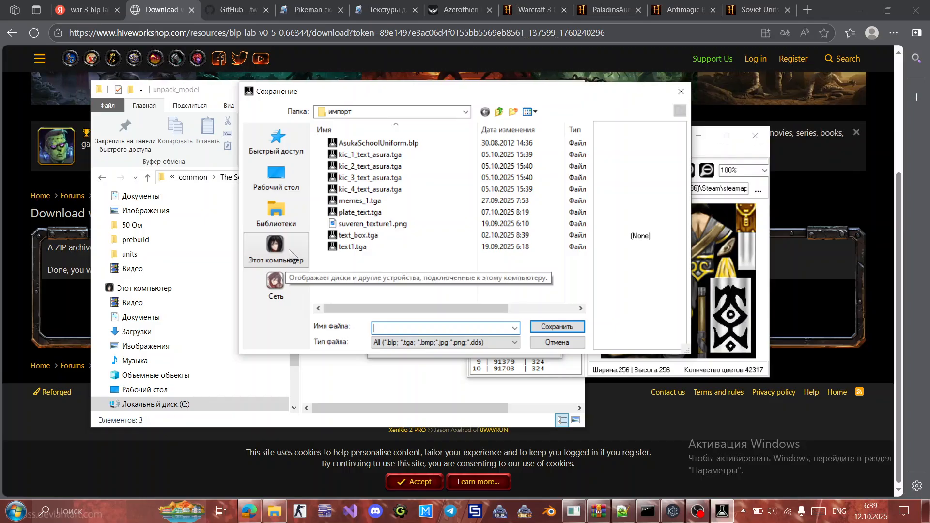
# Copy the full path of the unpack_model folder from File Explorer and return to the save destination chooser.
pyautogui.click(341, 388)
pyautogui.click(451, 177)
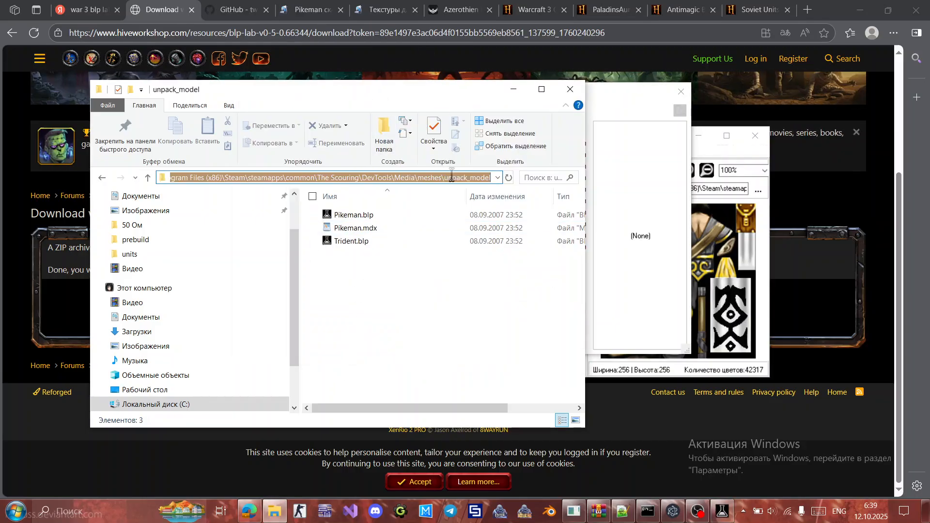
pyautogui.click(682, 215)
# Browse the save destination to Program Files (x86)\Steam on local disk C:.
pyautogui.click(414, 113)
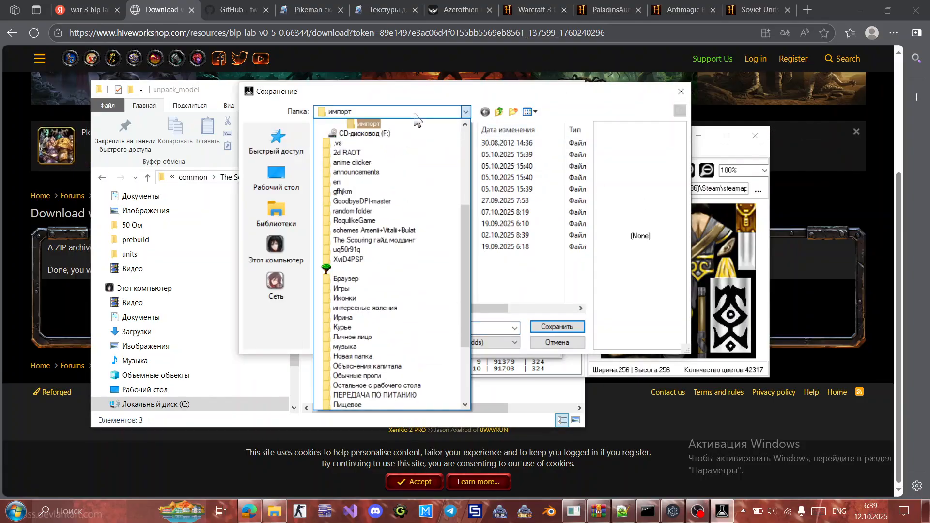
pyautogui.click(414, 117)
pyautogui.click(405, 116)
pyautogui.scroll(2, 406, 125)
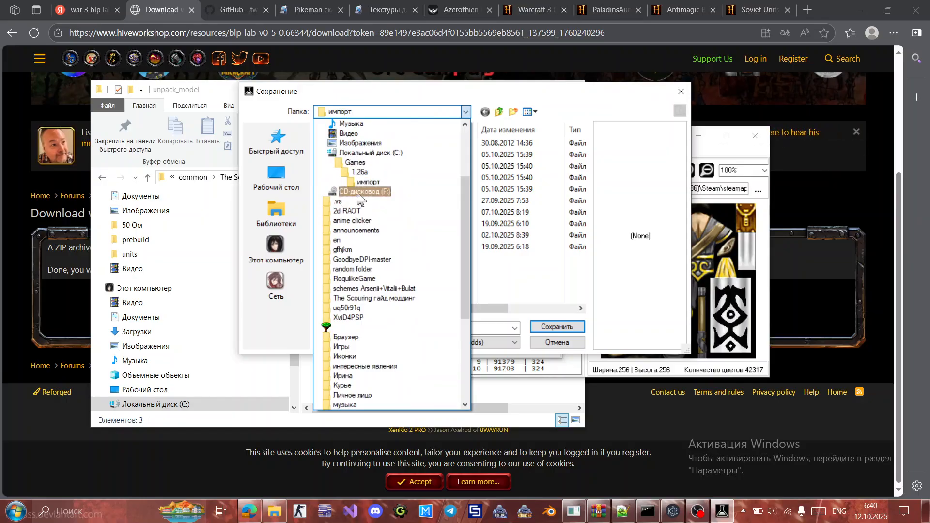
pyautogui.click(368, 152)
pyautogui.scroll(-5, 406, 269)
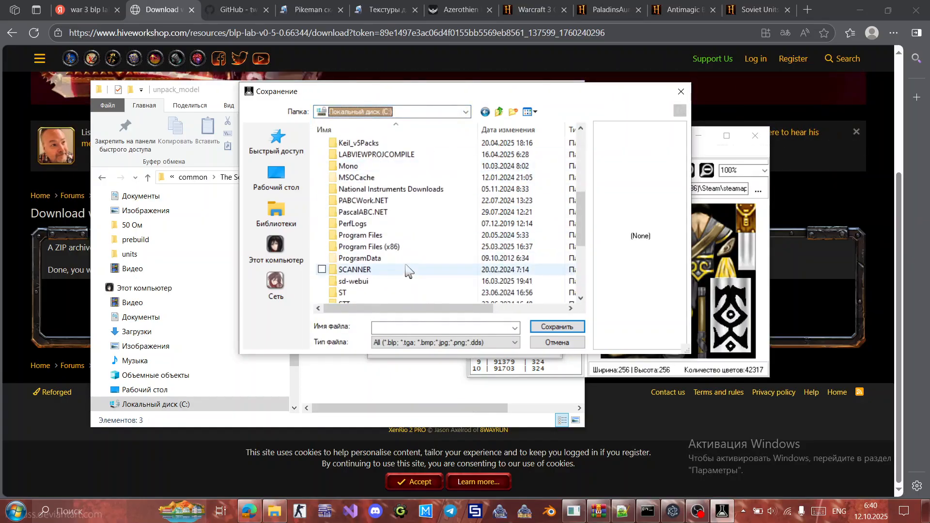
pyautogui.doubleClick(407, 247)
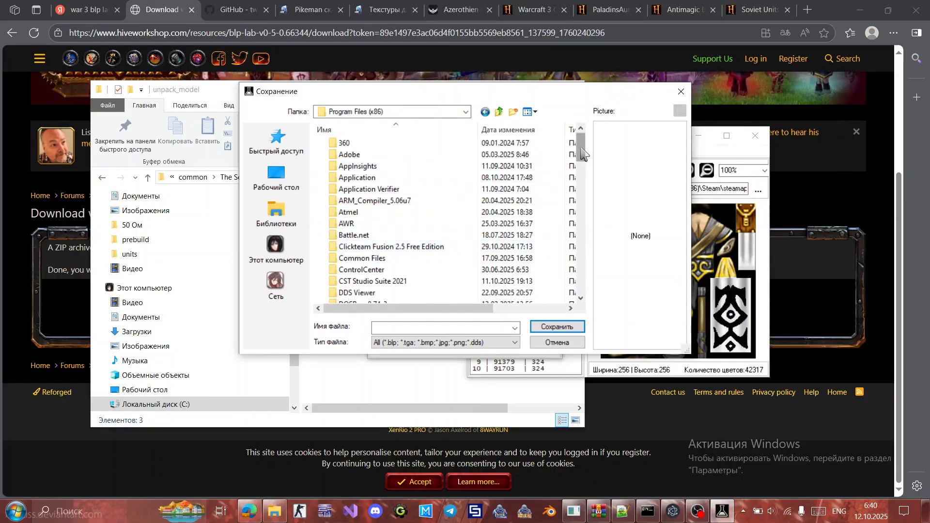
pyautogui.moveTo(583, 154); pyautogui.dragTo(580, 255)
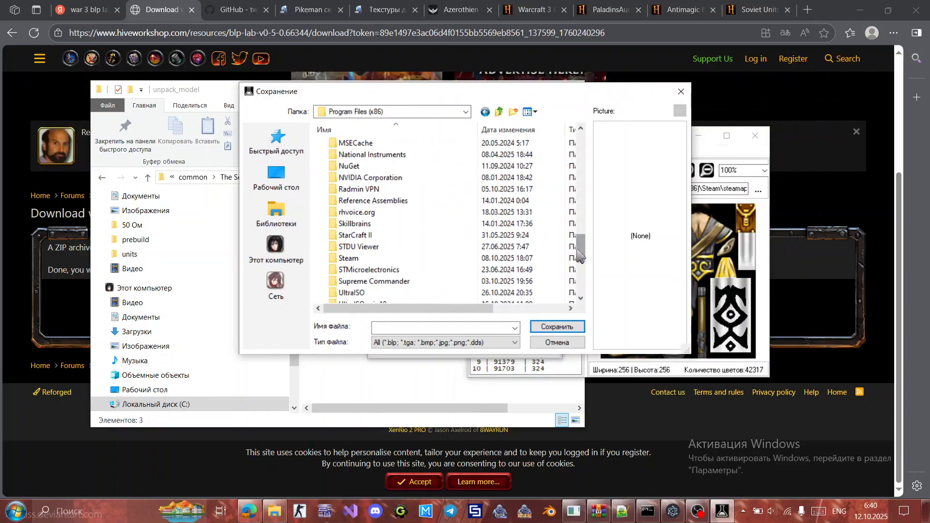
pyautogui.doubleClick(416, 258)
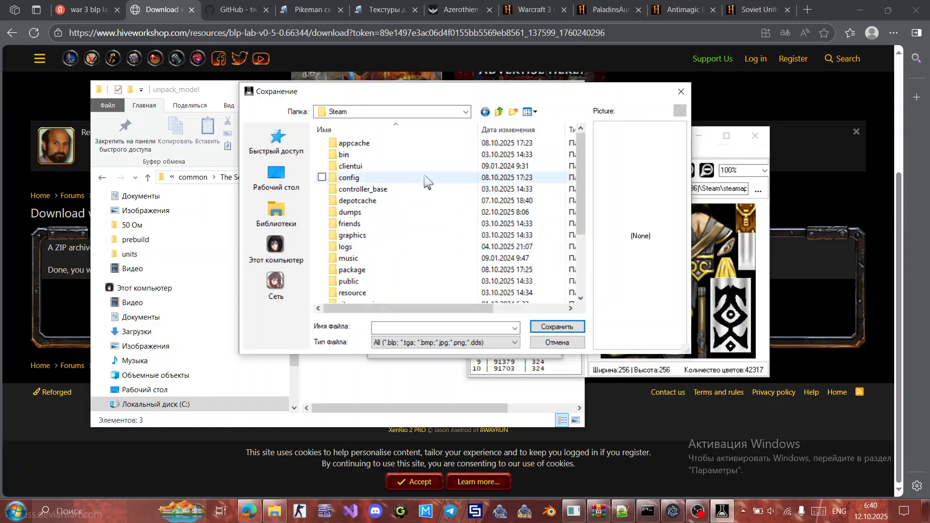
# Go from the Steam folder into steamapps\common\The Scouring.
pyautogui.scroll(-1, 378, 247)
pyautogui.click(391, 293)
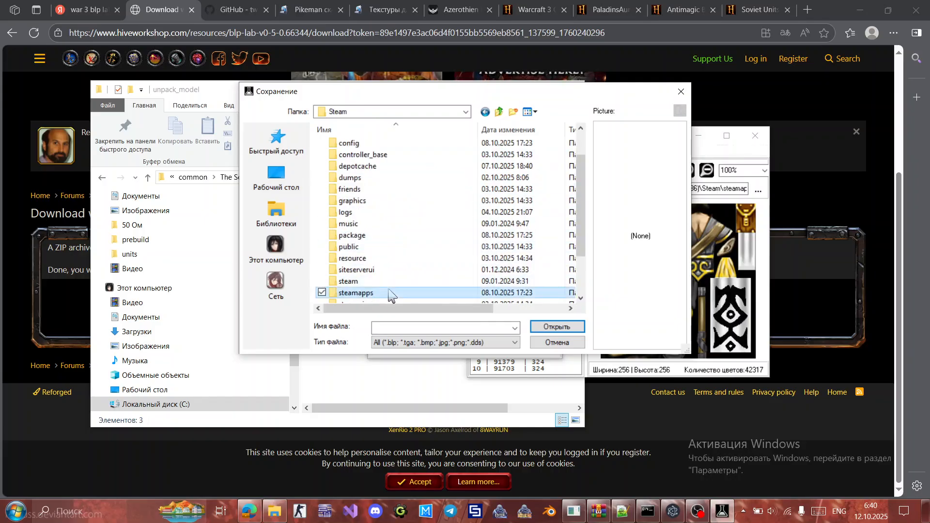
pyautogui.doubleClick(391, 293)
pyautogui.click(382, 130)
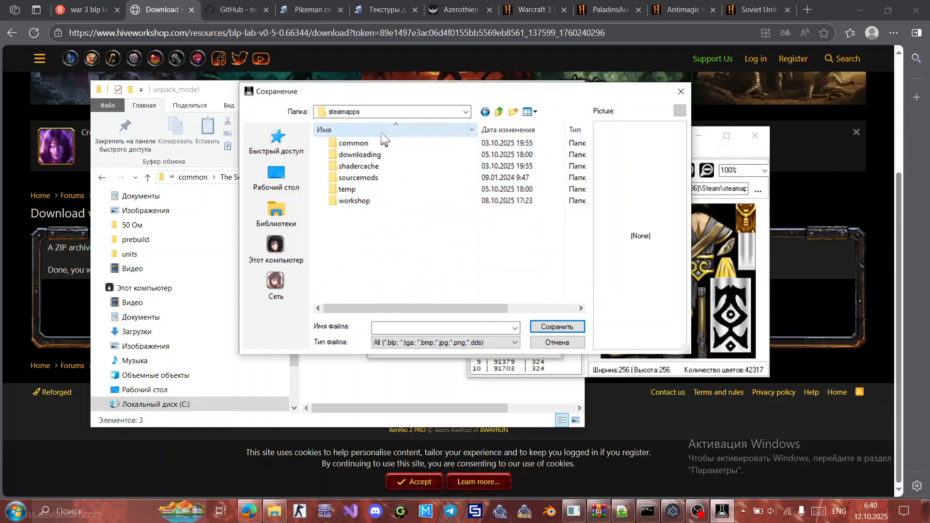
pyautogui.doubleClick(381, 144)
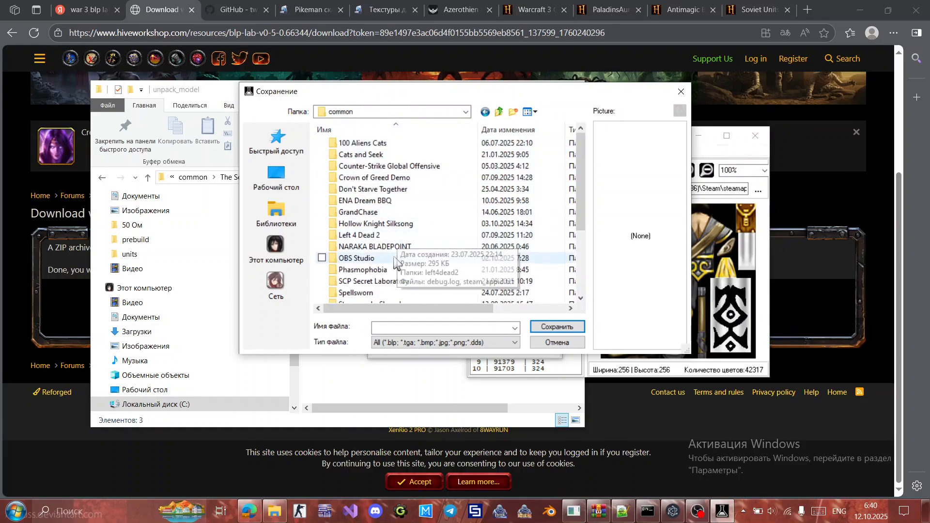
pyautogui.scroll(-1, 404, 289)
pyautogui.scroll(-2, 404, 285)
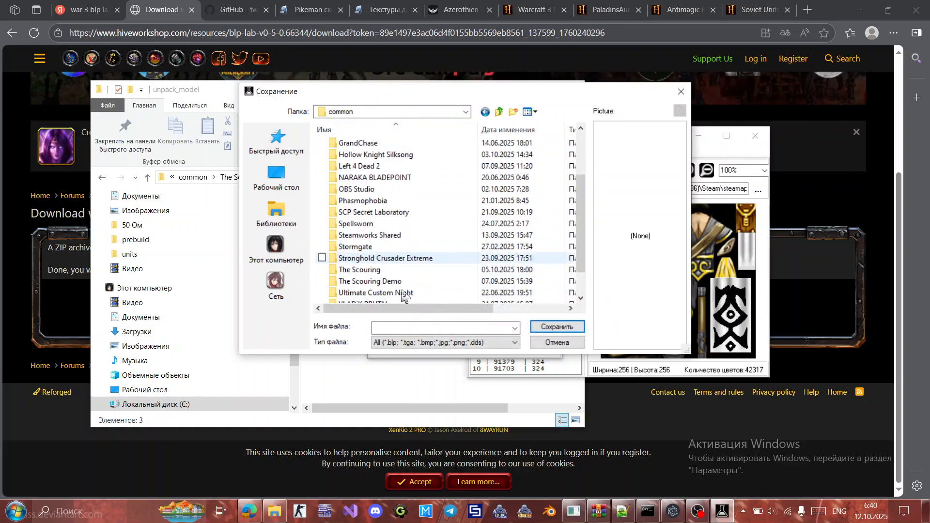
pyautogui.doubleClick(402, 235)
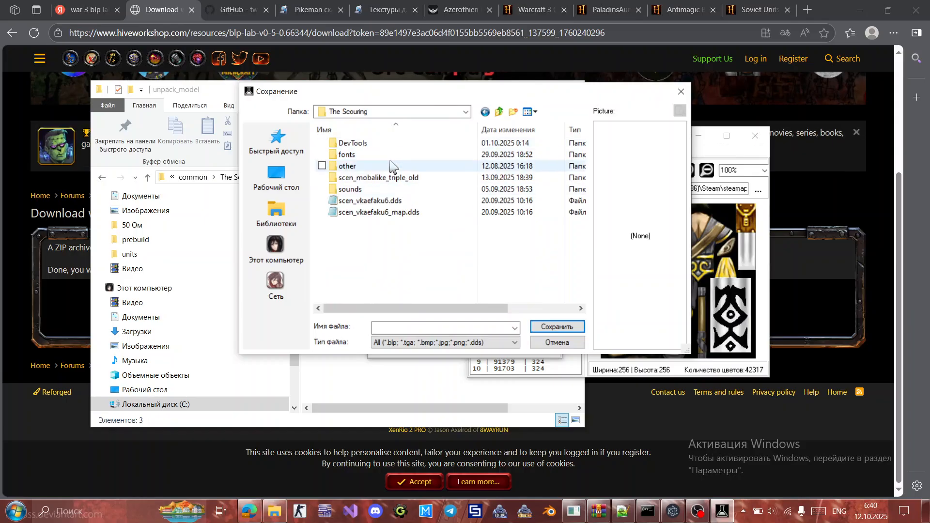
# Set DevTools\Media\meshes\unpack_model within The Scouring as the destination folder for the texture.
pyautogui.doubleClick(392, 144)
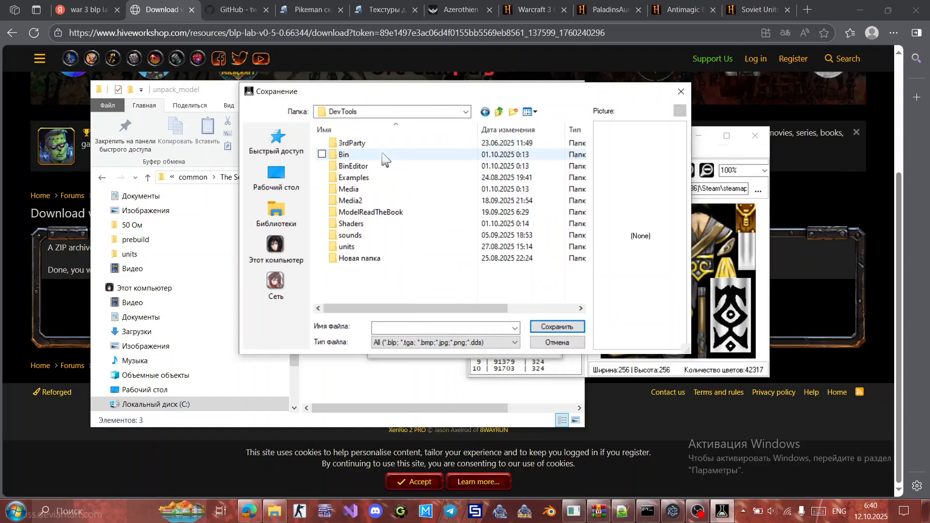
pyautogui.doubleClick(378, 190)
pyautogui.scroll(-1, 394, 247)
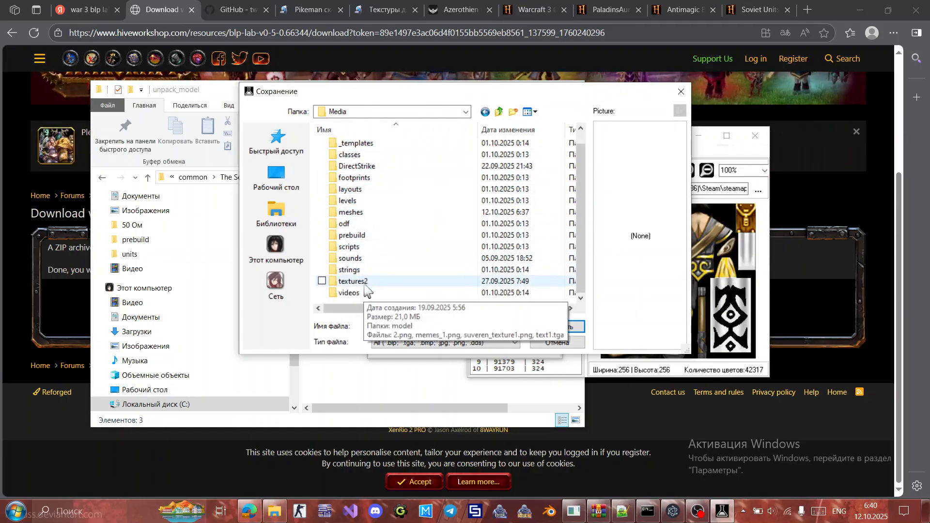
pyautogui.doubleClick(378, 213)
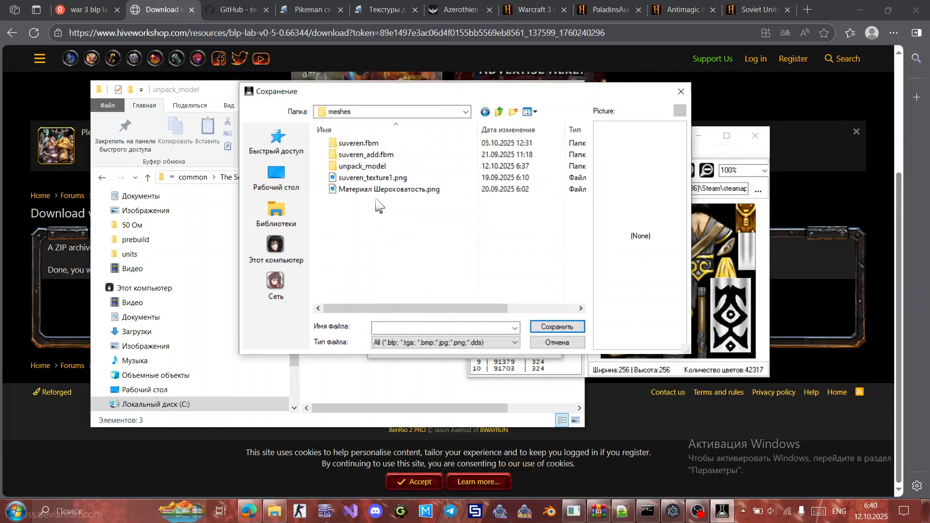
pyautogui.doubleClick(397, 169)
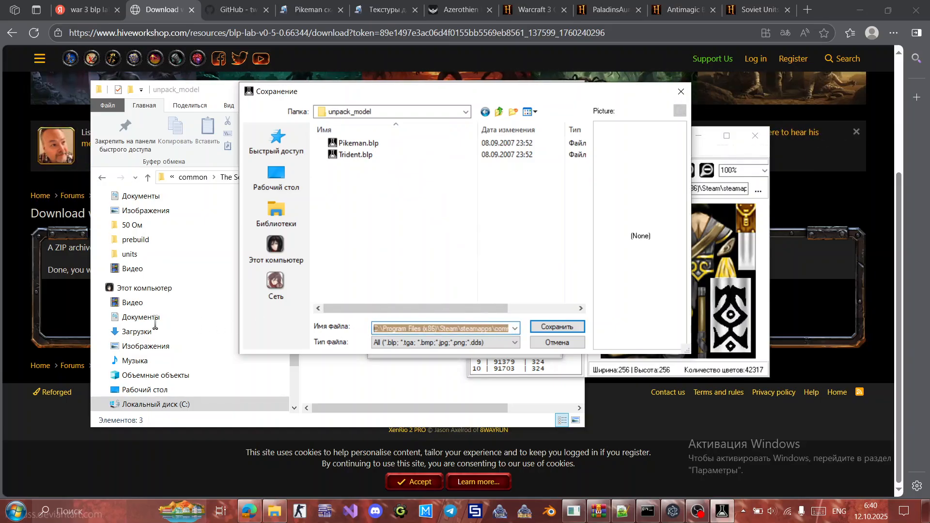
# Save the Pikeman texture as a True Color TGA named pike_text_1 in the unpack_model folder.
pyautogui.write('pik')
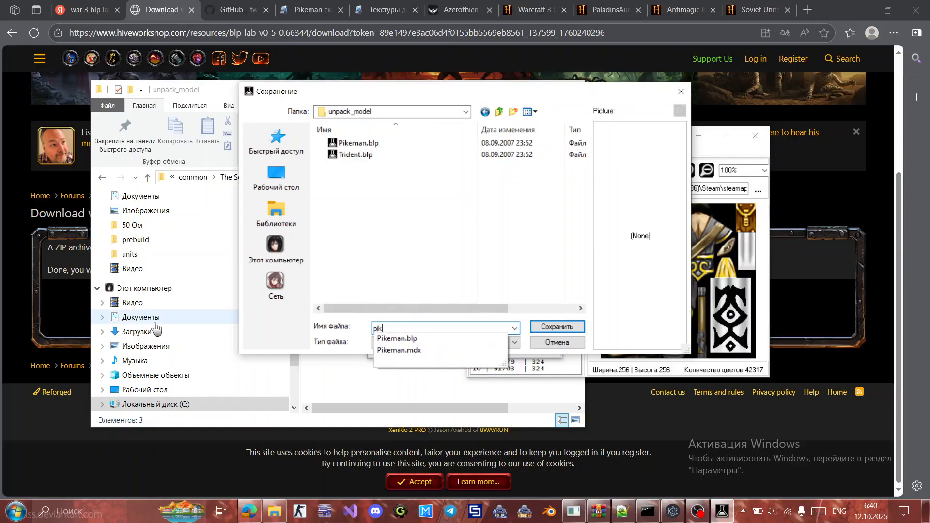
pyautogui.write('e_text_1')
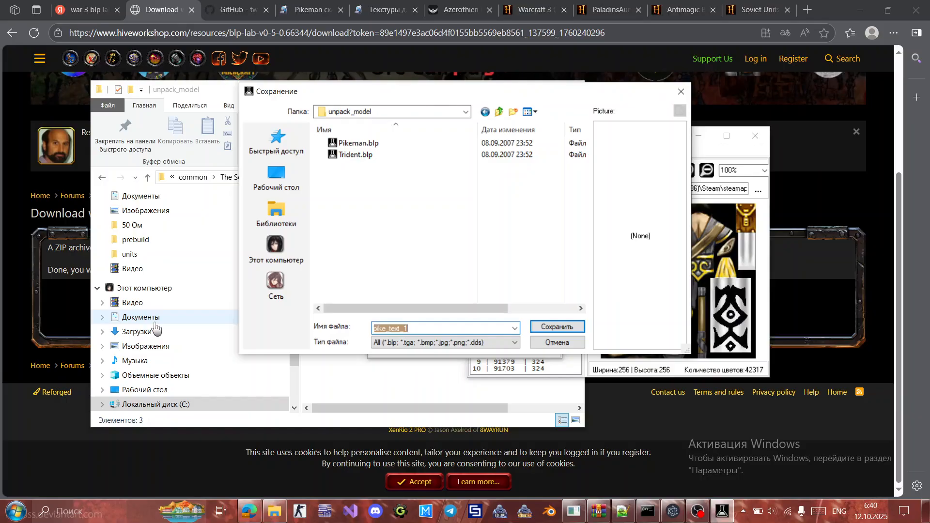
pyautogui.click(551, 331)
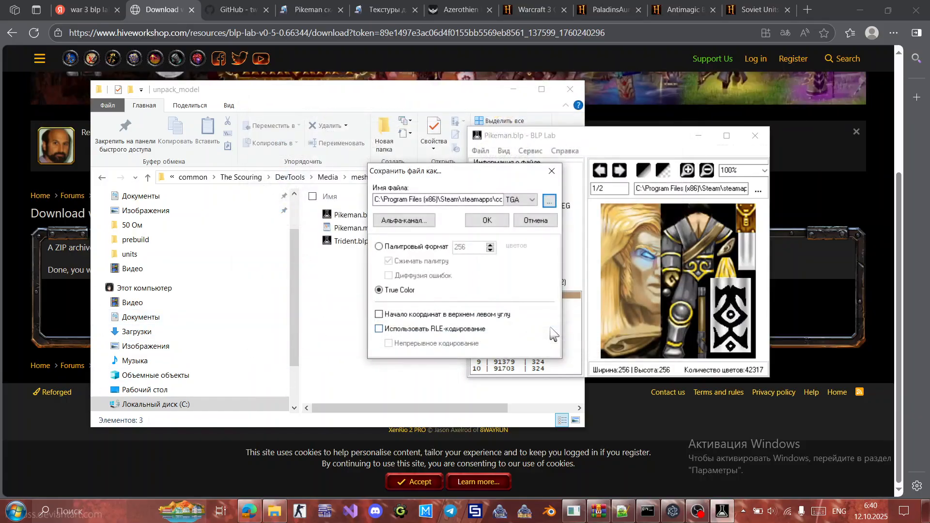
pyautogui.click(486, 221)
# Open Trident.blp in BLP Lab and save it as a TGA named pike_text_2 in the unpack_model folder.
pyautogui.doubleClick(370, 242)
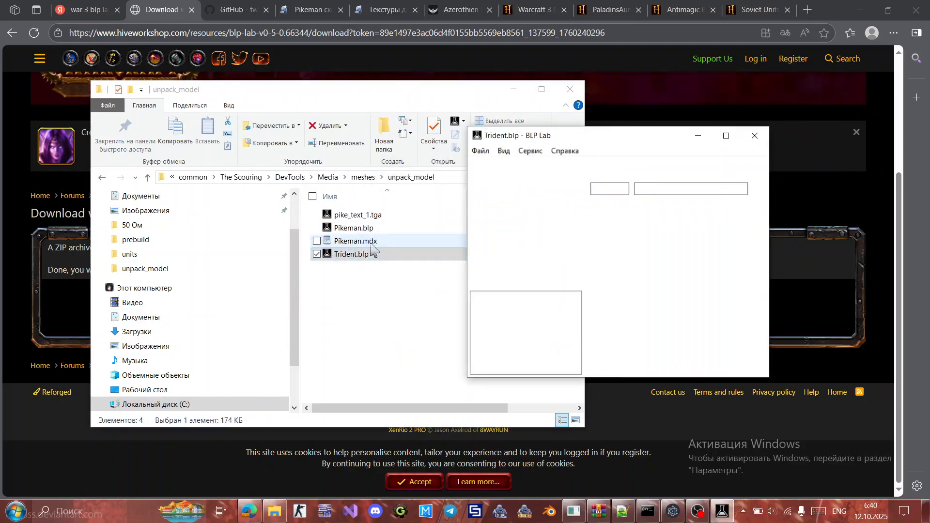
pyautogui.click(481, 150)
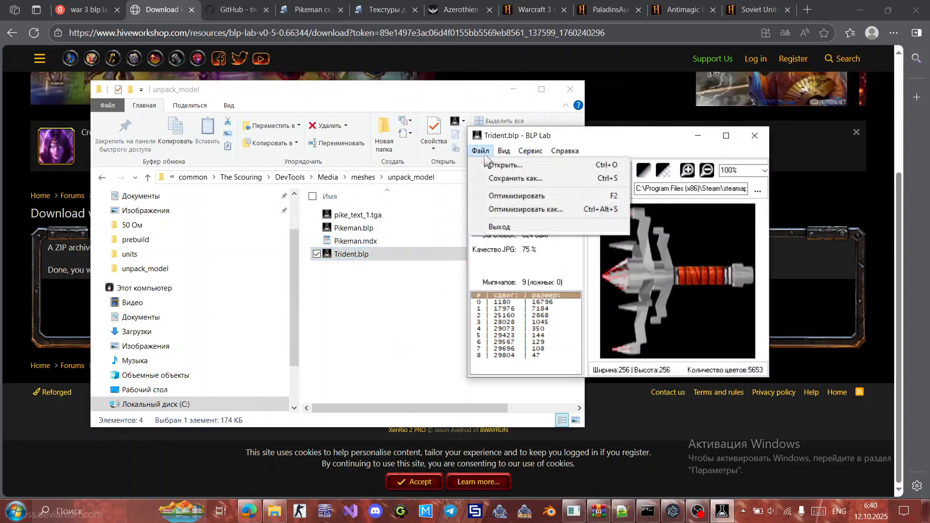
pyautogui.click(503, 179)
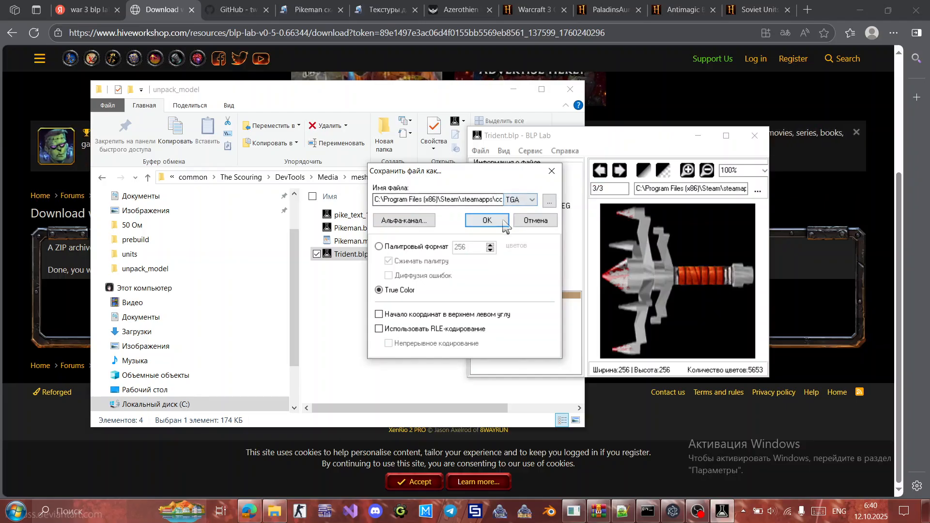
pyautogui.click(550, 200)
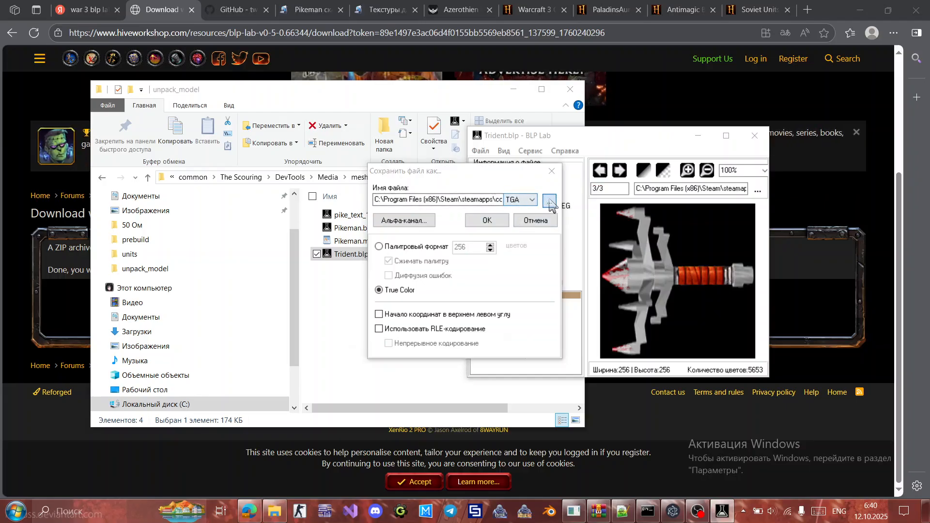
pyautogui.write('pike_text_1')
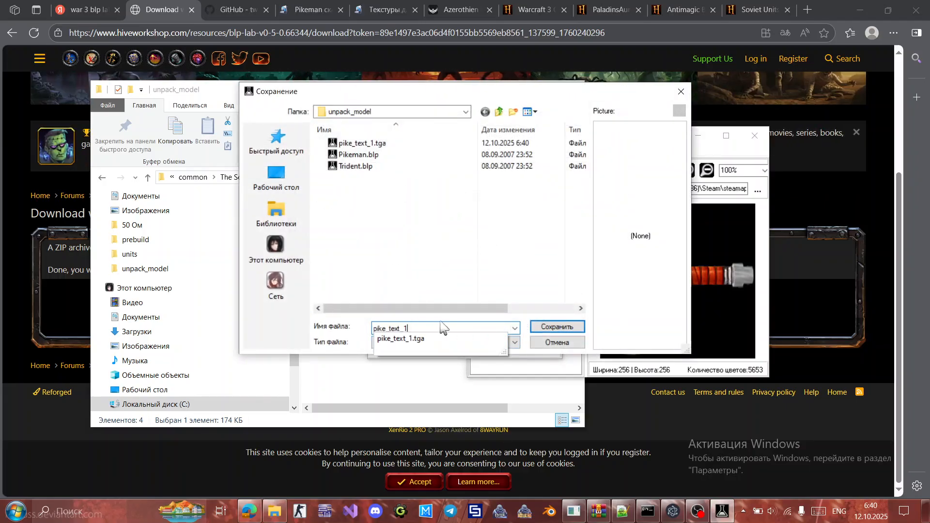
pyautogui.press('BackSpace')
pyautogui.write('2')
pyautogui.click(558, 327)
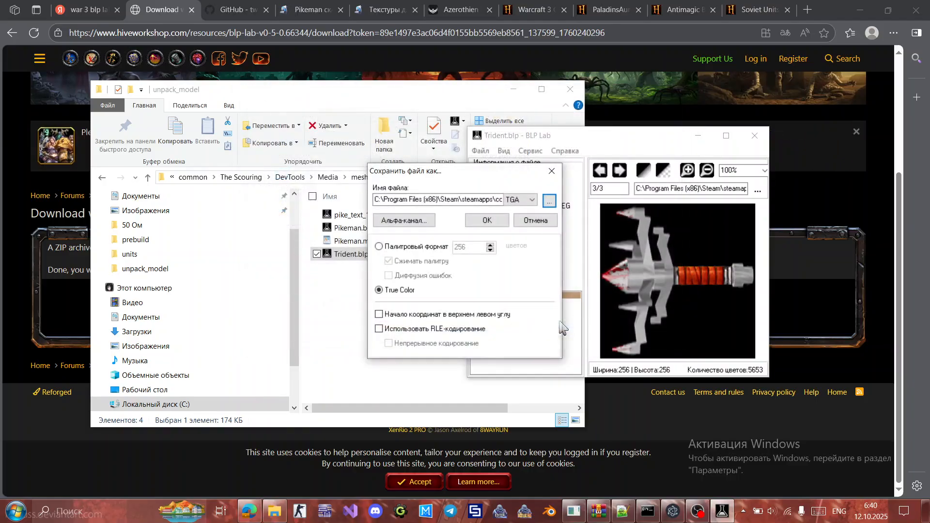
pyautogui.click(502, 221)
# Check the converted pike_text_1.tga in BLP Lab, then close the viewer and minimize the browser.
pyautogui.click(351, 234)
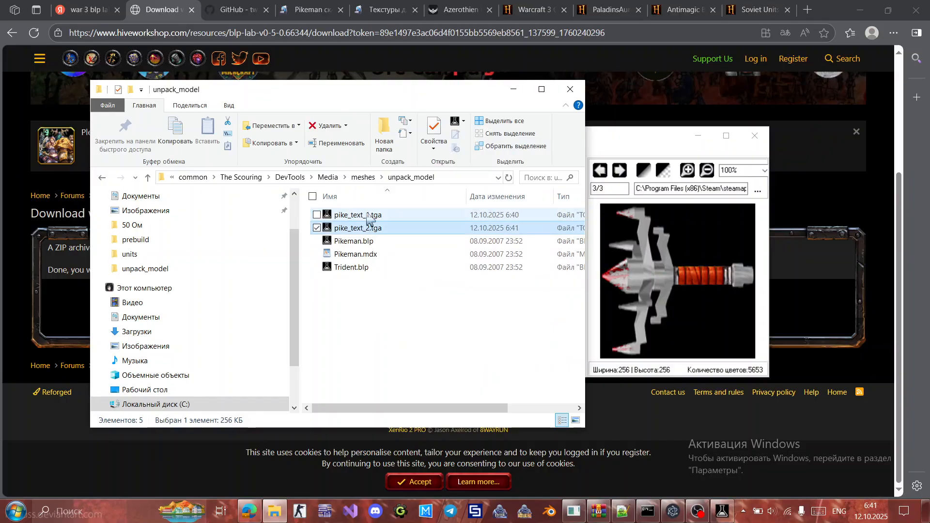
pyautogui.doubleClick(366, 219)
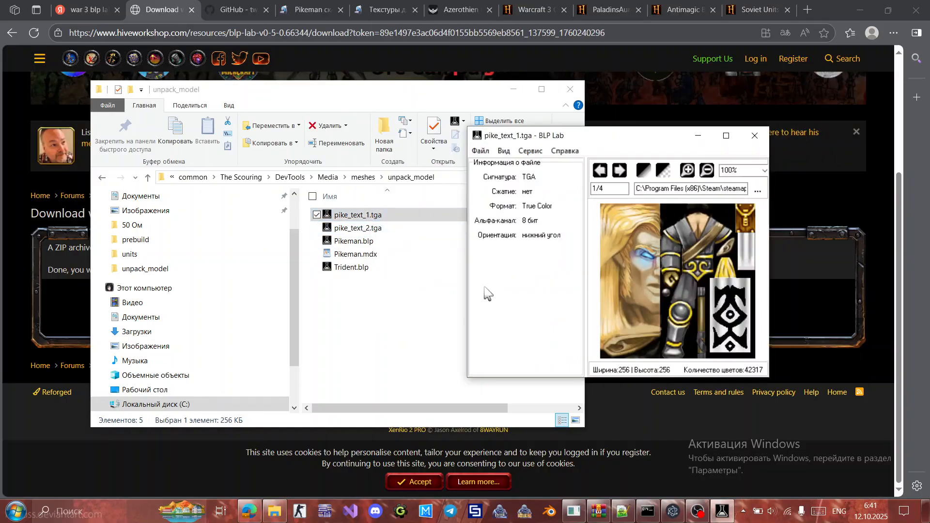
pyautogui.click(750, 141)
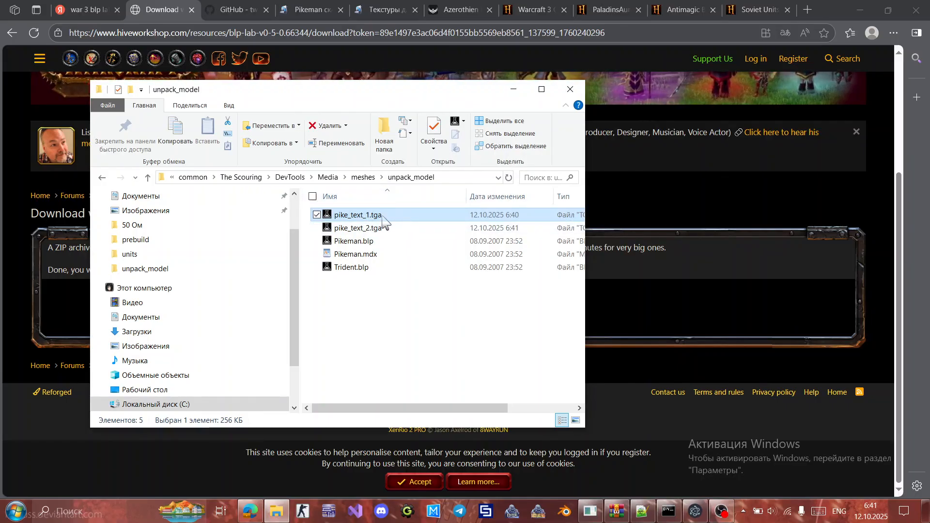
pyautogui.click(864, 11)
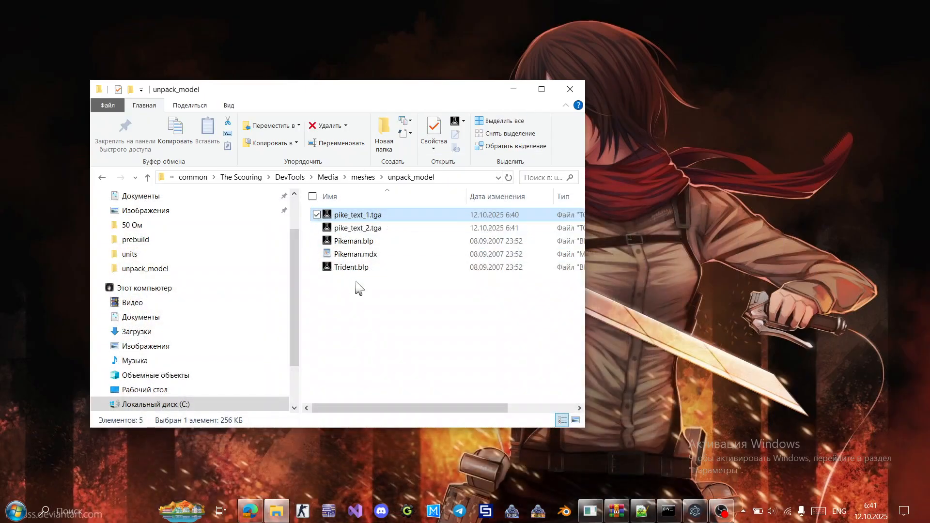
# Delete the original Pikeman.blp and Trident.blp files from the unpack_model folder.
pyautogui.click(340, 241)
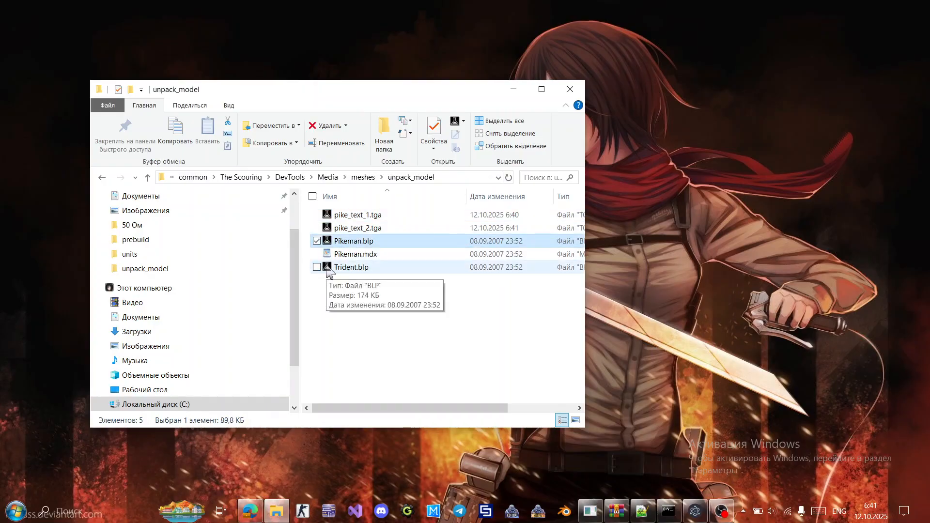
pyautogui.press('Delete')
pyautogui.click(334, 254)
pyautogui.press('Delete')
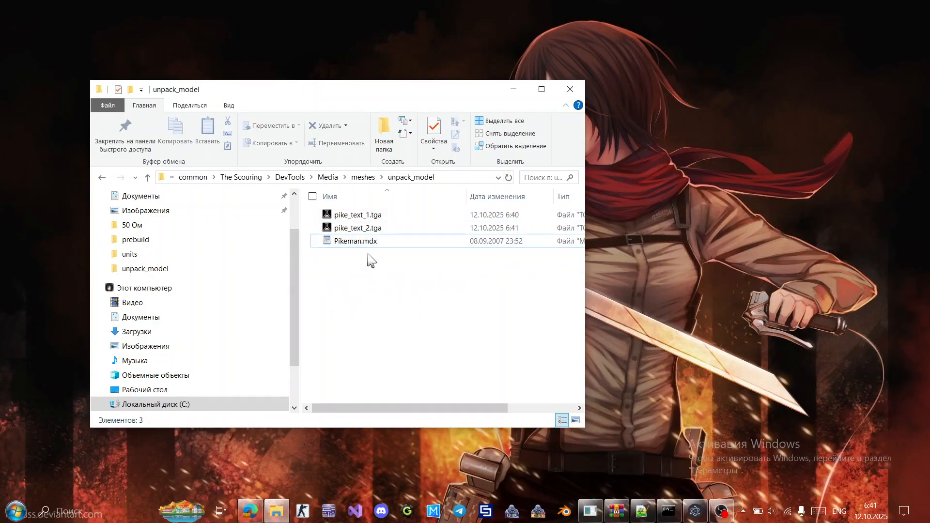
pyautogui.hotkey('ctrl', 'a')
pyautogui.click(366, 306)
# Launch Blender, dismiss the splash screen and open the add-on preferences.
pyautogui.click(570, 514)
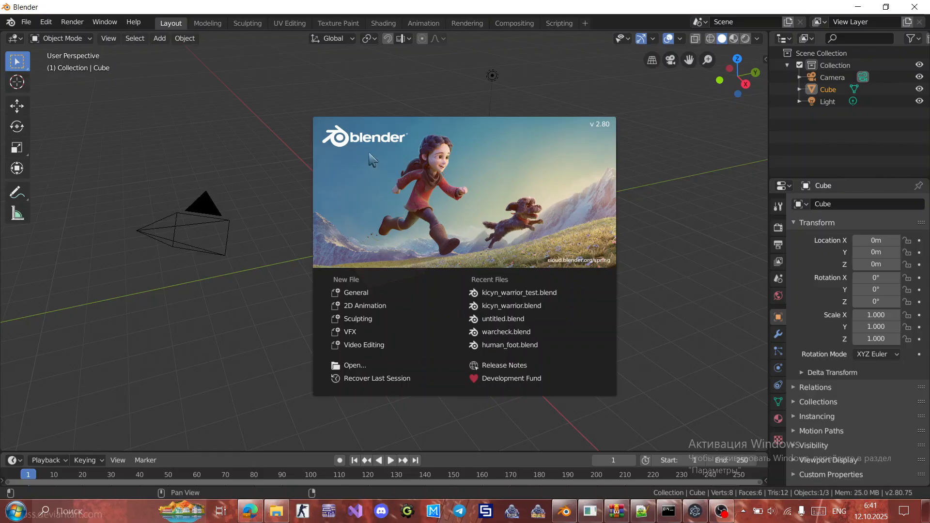
pyautogui.click(649, 138)
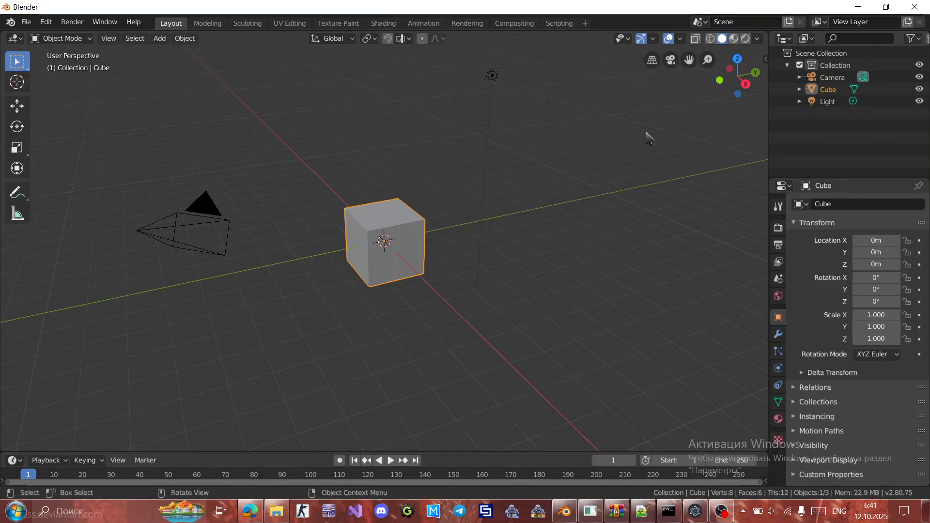
pyautogui.moveTo(46, 23)
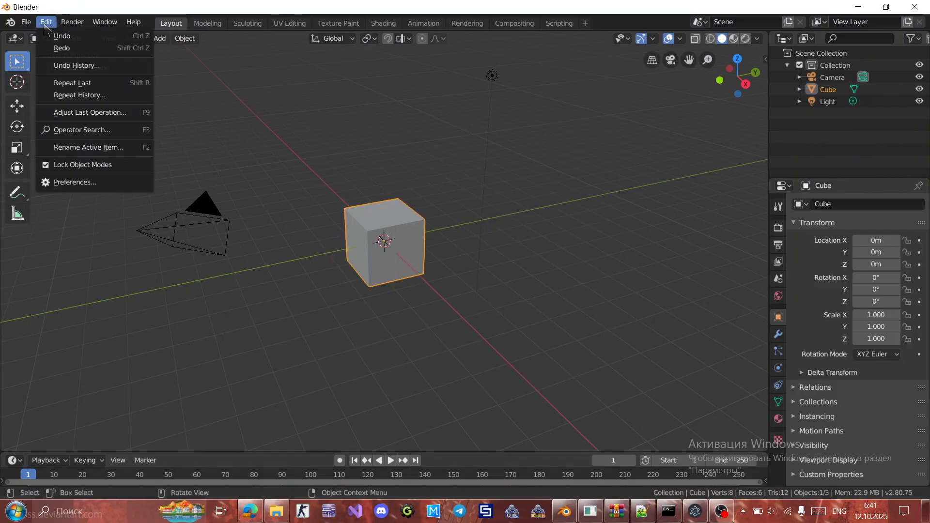
pyautogui.click(77, 182)
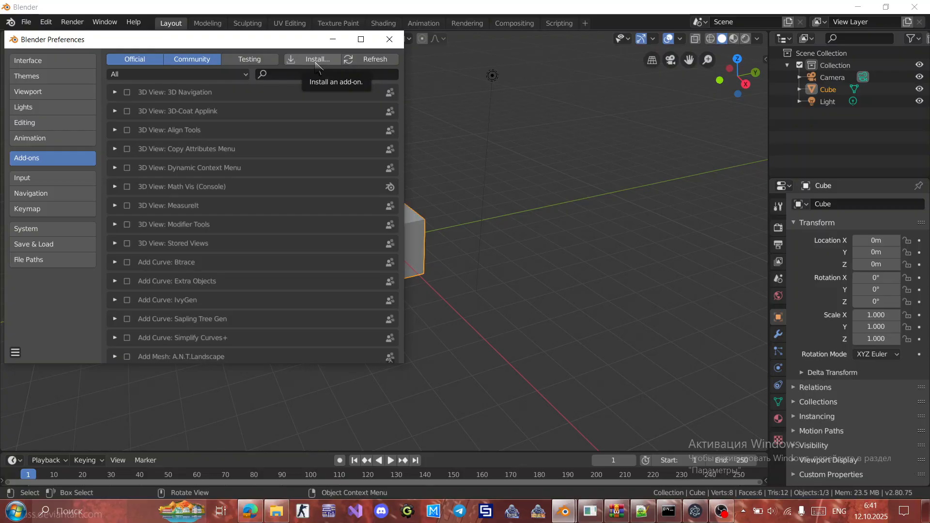
# Examine the add-on installation file chooser and the list of Import-Export add-ons, then close the preferences.
pyautogui.click(317, 66)
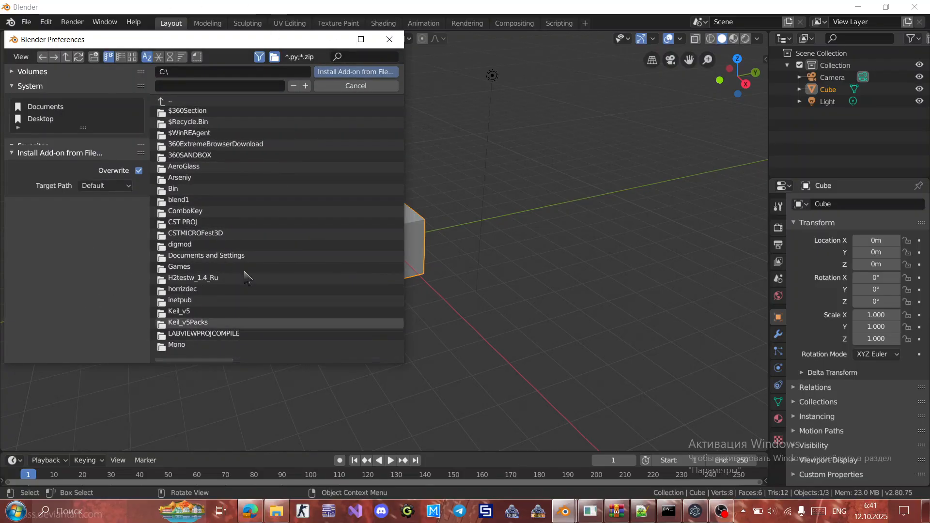
pyautogui.click(342, 87)
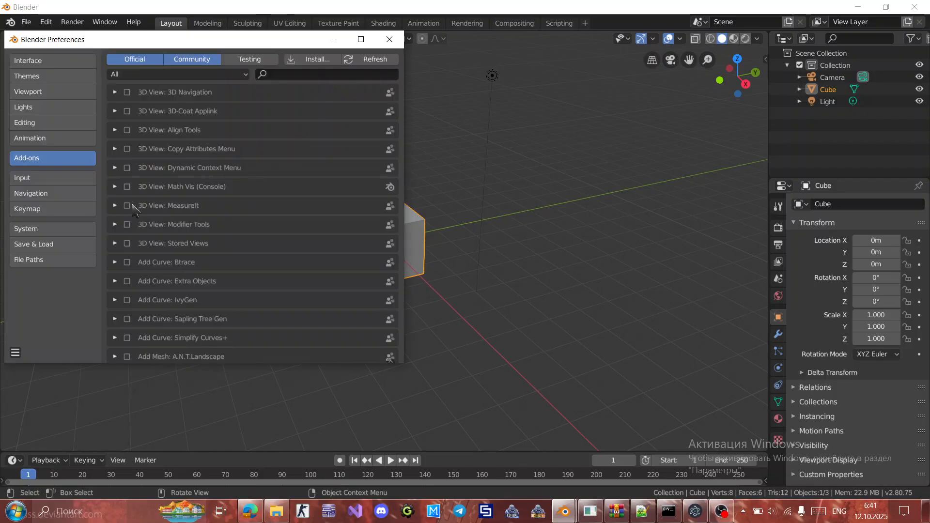
pyautogui.scroll(-5, 276, 154)
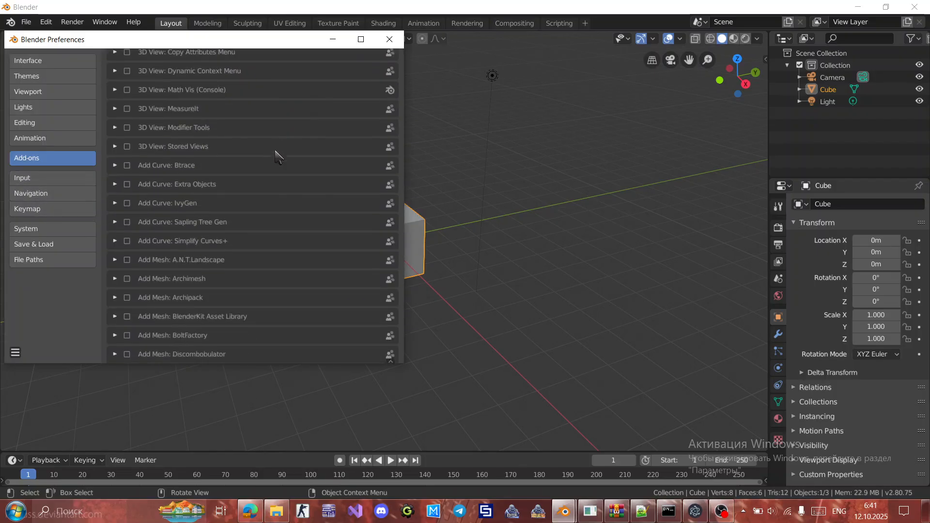
pyautogui.scroll(-5, 343, 179)
pyautogui.moveTo(402, 119); pyautogui.dragTo(401, 156)
pyautogui.scroll(-5, 243, 199)
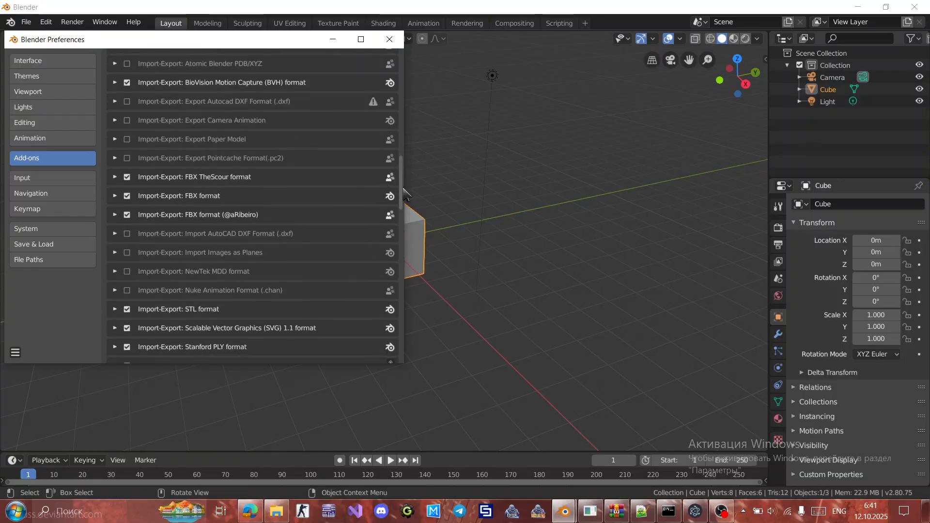
pyautogui.moveTo(403, 188); pyautogui.dragTo(398, 60)
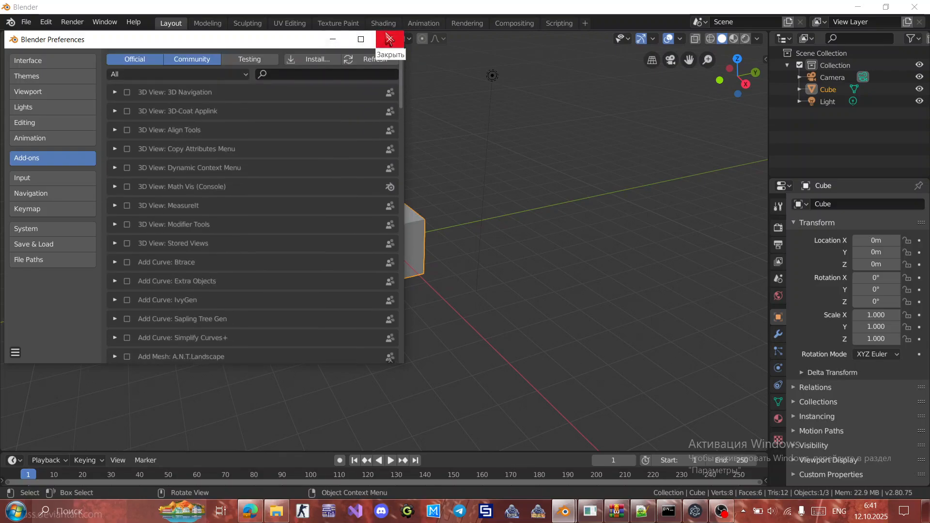
pyautogui.click(387, 46)
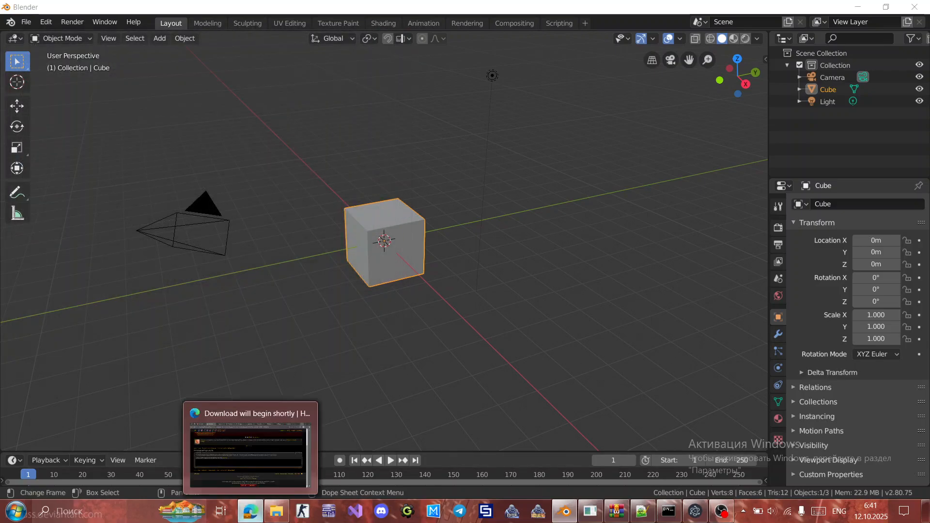
# Switch to the browser and search Yandex for "blender 2/80".
pyautogui.click(250, 511)
pyautogui.click(87, 11)
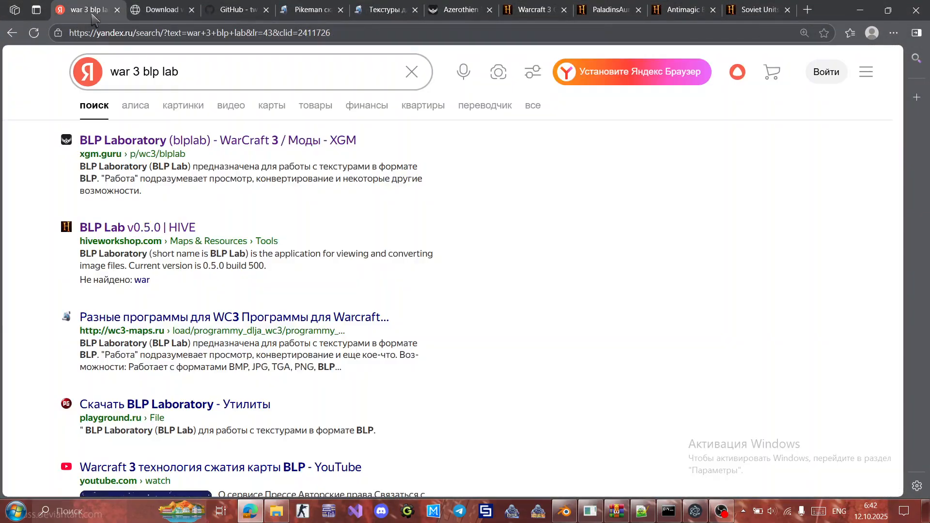
pyautogui.click(190, 85)
pyautogui.write('blende')
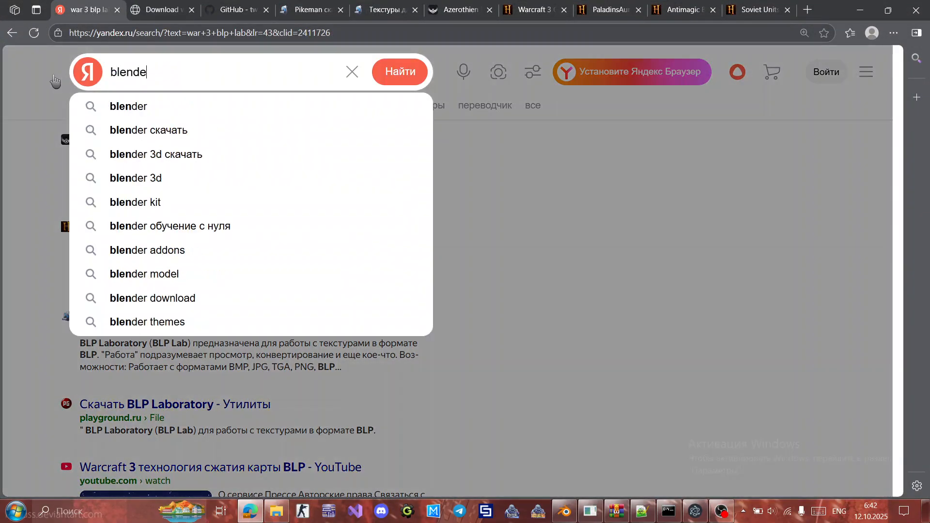
pyautogui.write('r 0.')
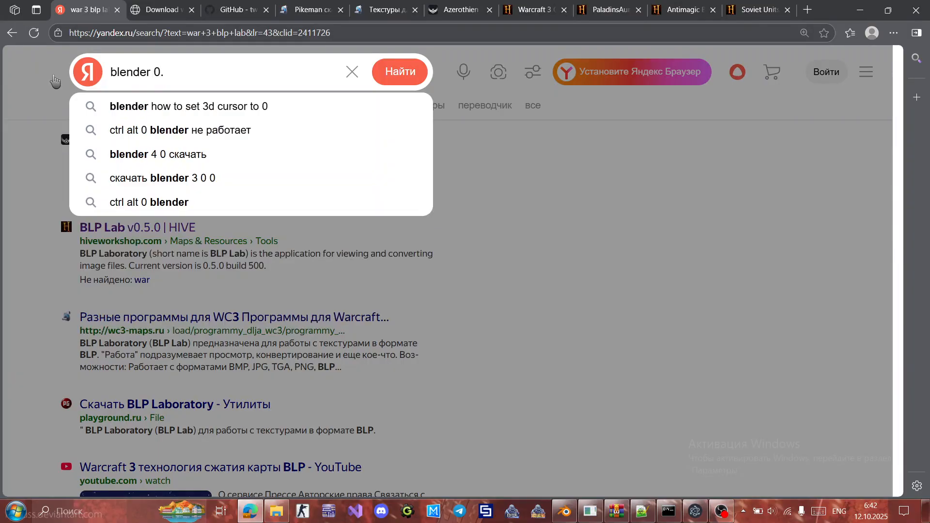
pyautogui.press('BackSpace')
pyautogui.press('BackSpace')
pyautogui.write('2/8')
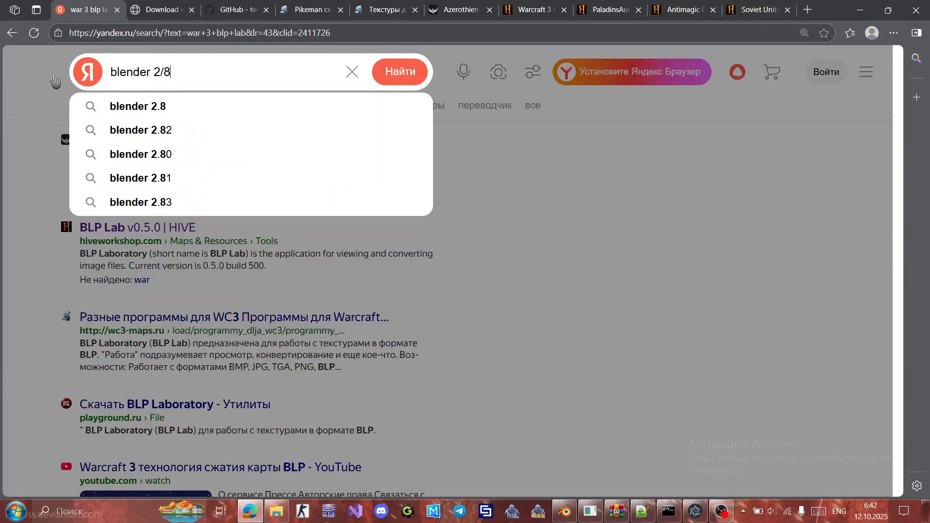
pyautogui.write('0')
pyautogui.press('Return')
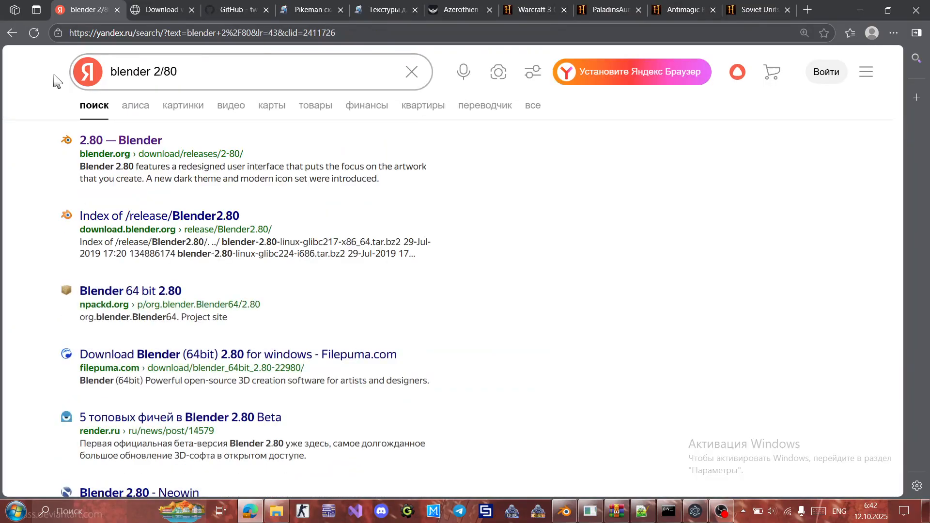
# Open the blender.org 2.80 release page from the results, dismiss the translation offer and complete the human verification.
pyautogui.click(158, 145)
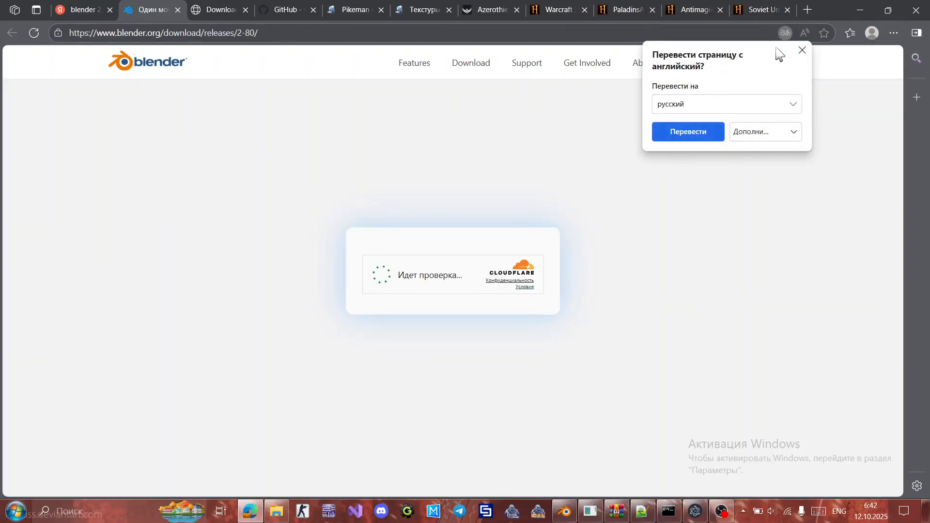
pyautogui.click(802, 50)
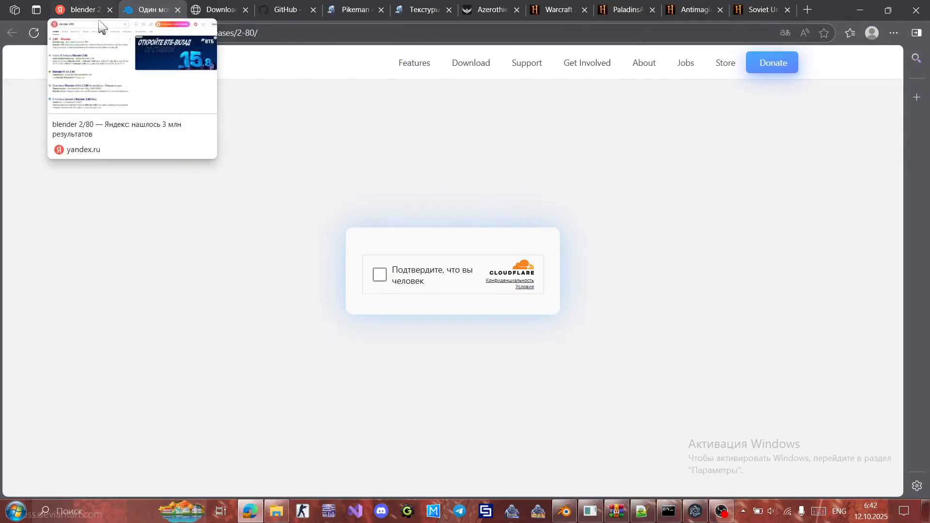
pyautogui.click(380, 274)
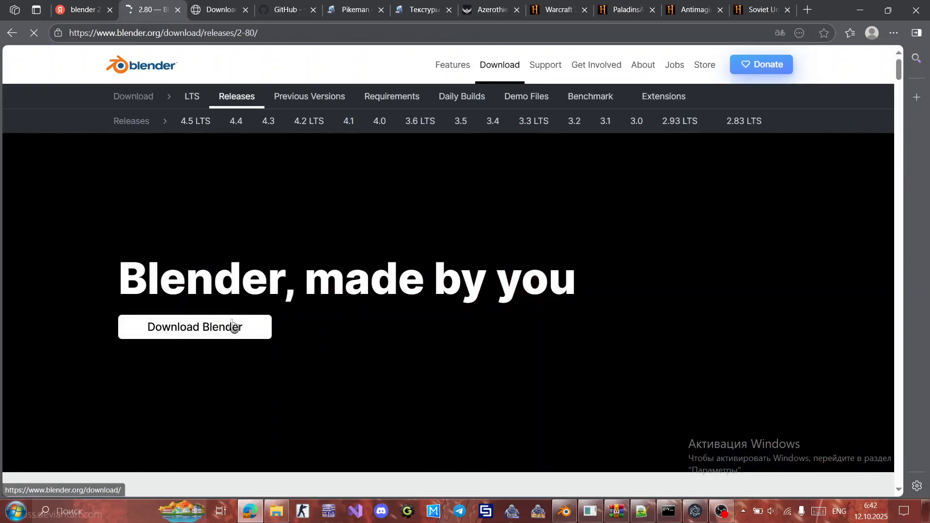
# Go from the Blender download page to the previous versions and open the archive of all Blender releases.
pyautogui.click(234, 326)
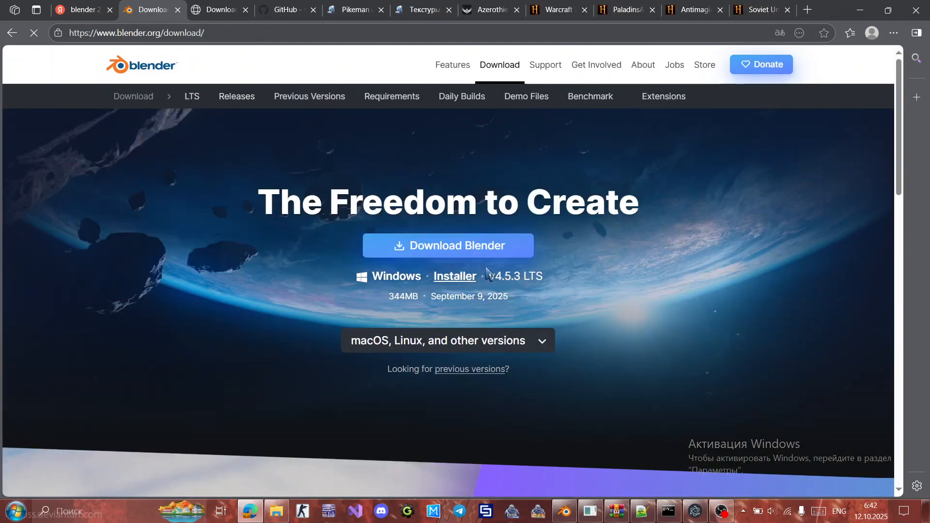
pyautogui.click(461, 374)
pyautogui.click(241, 293)
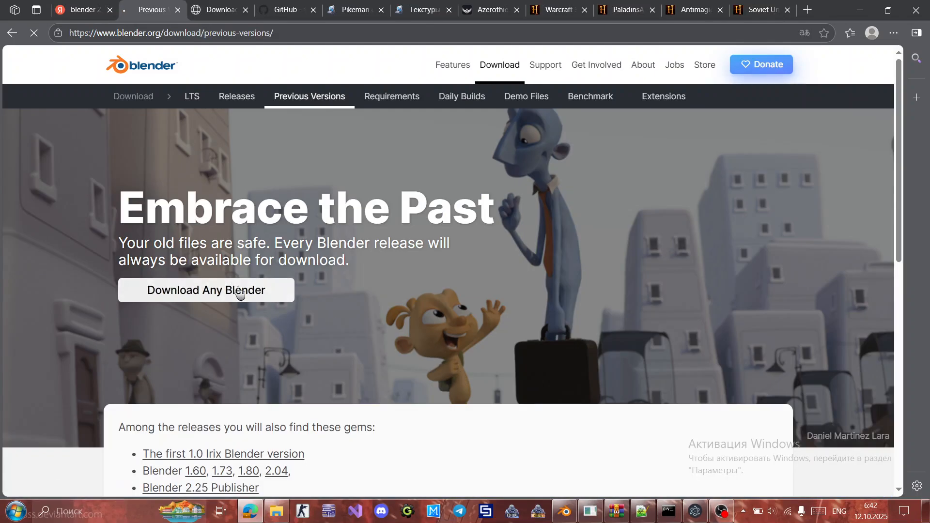
# Open the Blender2.80 folder in the release archive and save blender-2.80-windows64.zip.
pyautogui.scroll(-2, 209, 322)
pyautogui.scroll(-5, 145, 322)
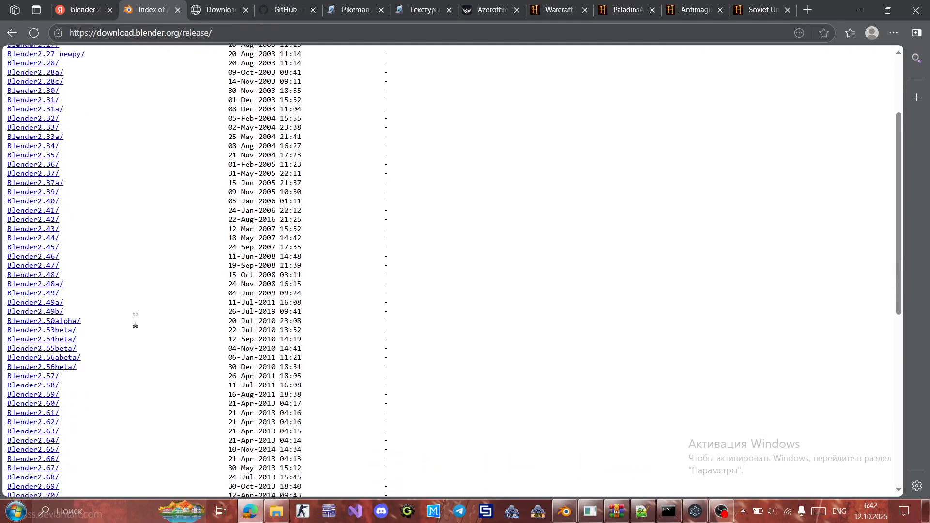
pyautogui.scroll(-3, 91, 352)
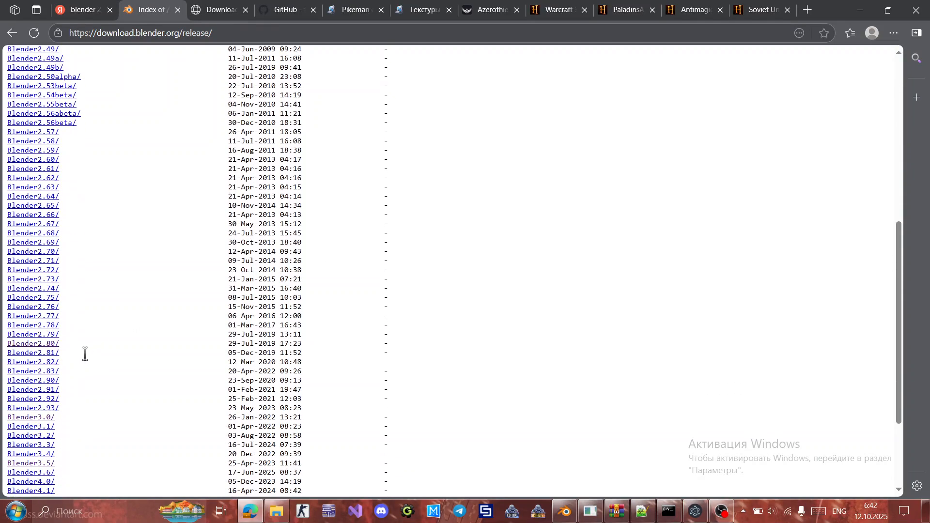
pyautogui.click(51, 345)
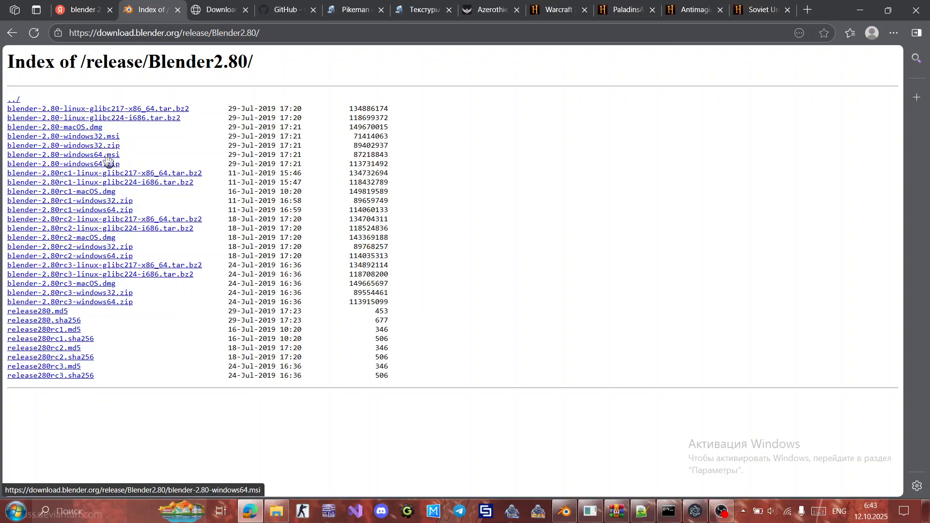
pyautogui.click(106, 163)
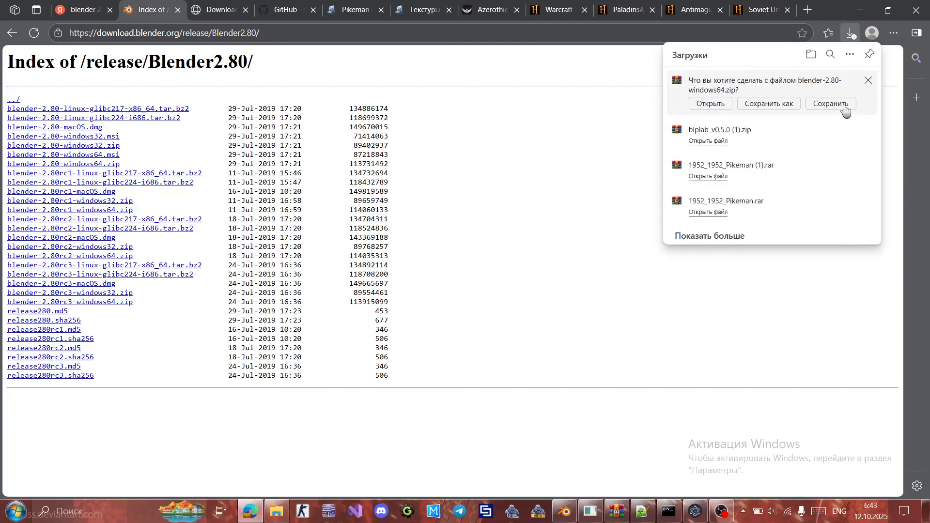
pyautogui.click(829, 103)
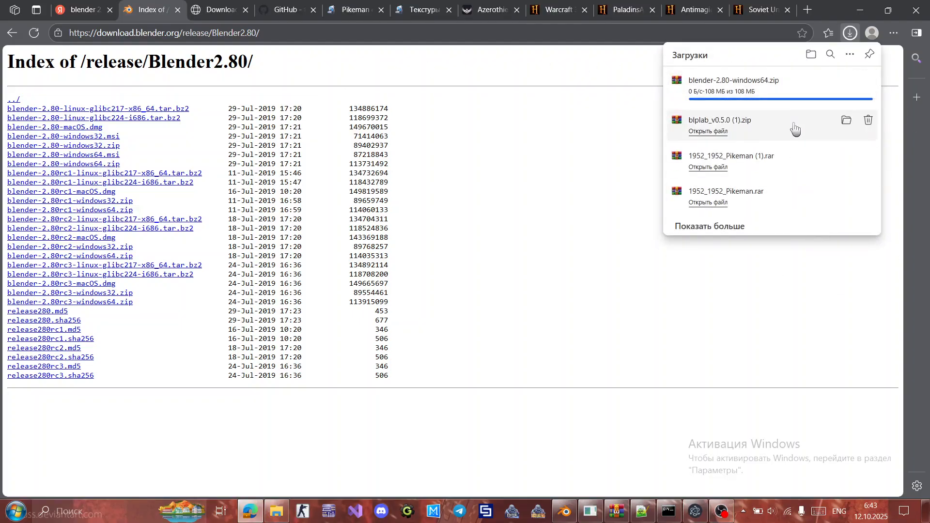
# Open the downloaded blender-2.80-windows64.zip to view the folder inside, then close the archive.
pyautogui.click(754, 96)
pyautogui.click(143, 211)
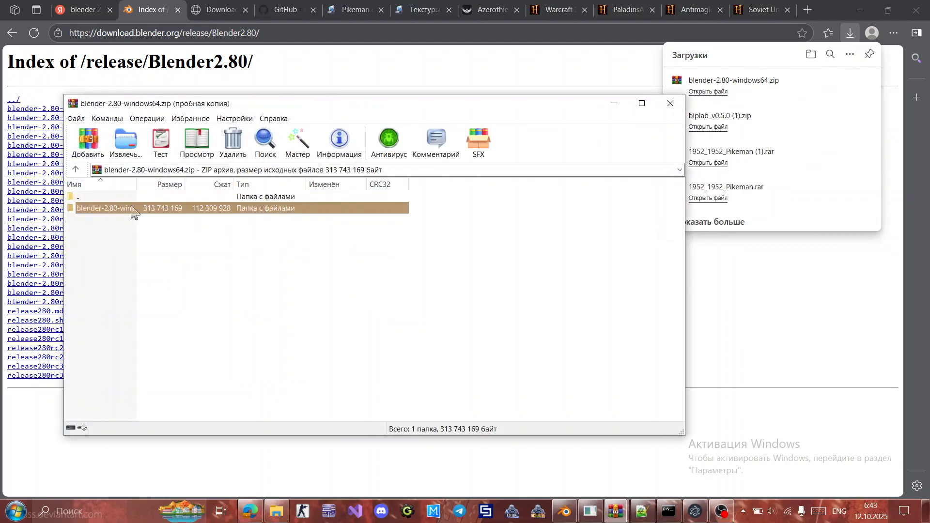
pyautogui.click(459, 221)
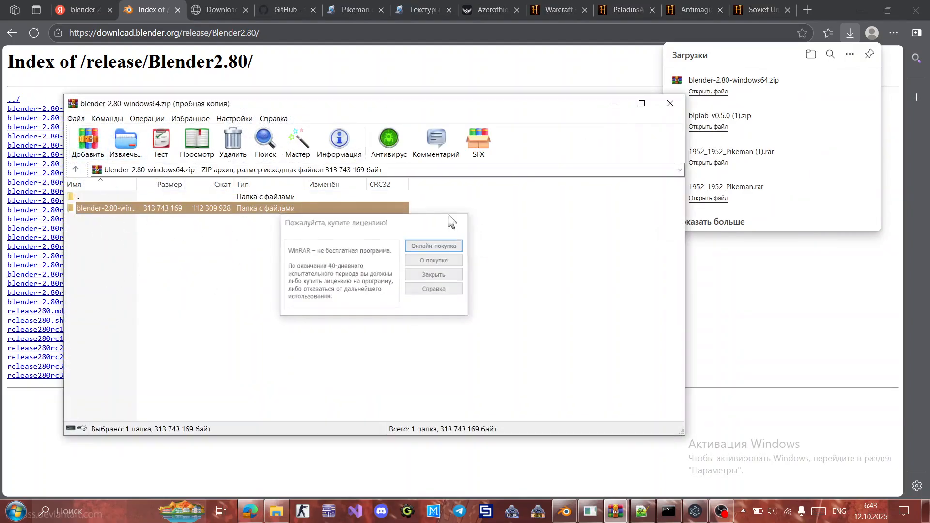
pyautogui.click(670, 103)
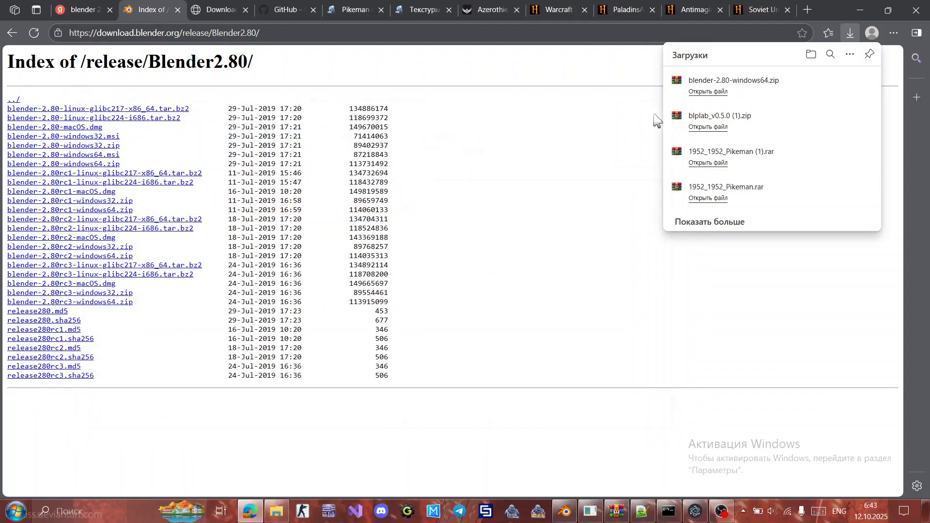
# Switch to Blender and delete the default cube from the scene.
pyautogui.click(858, 10)
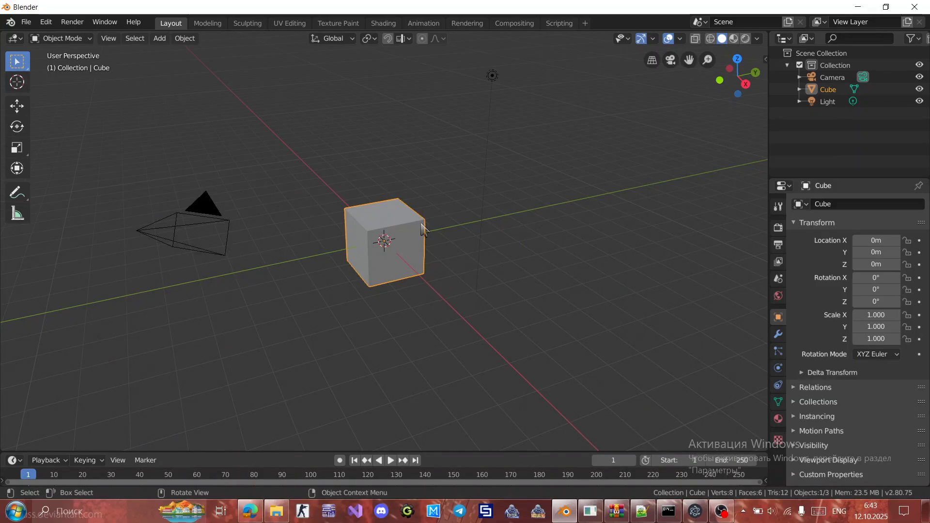
pyautogui.press('Delete')
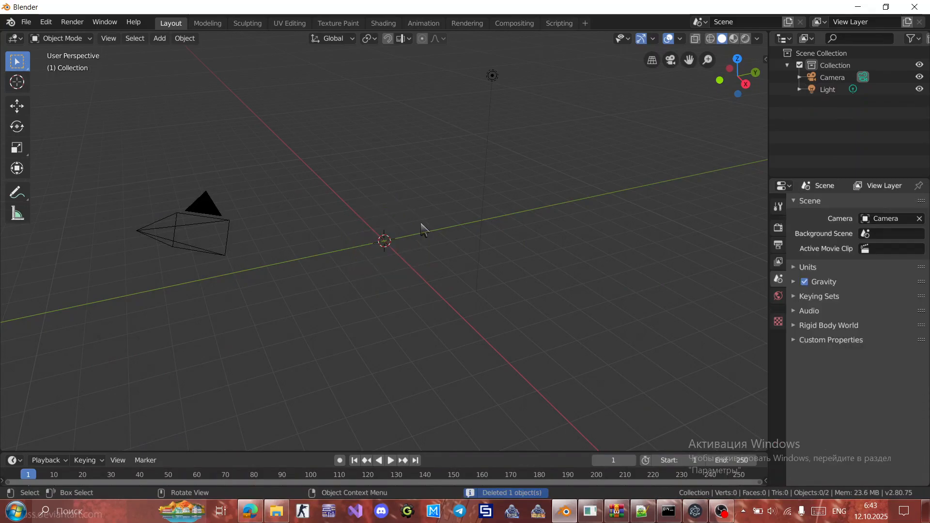
# Import Pikeman.mdx from the unpack_model folder inside meshes as a Warcraft 3 model.
pyautogui.click(28, 22)
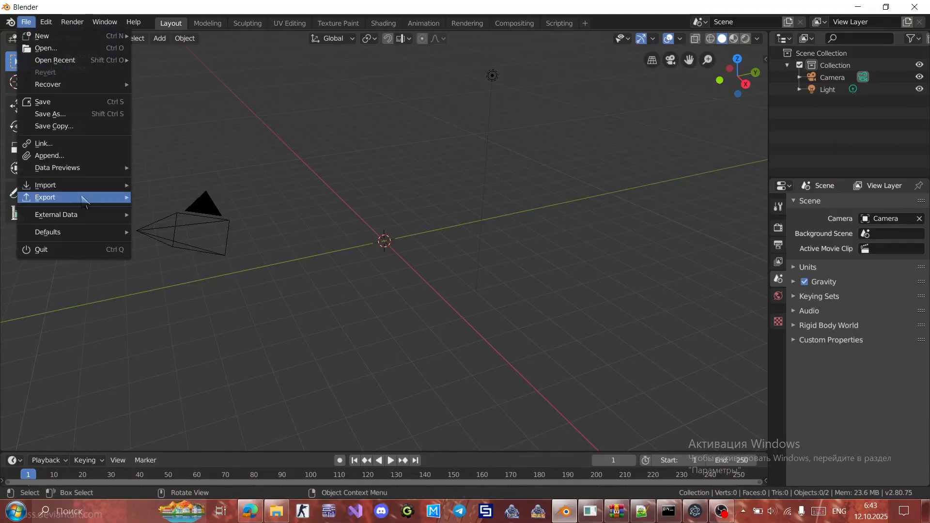
pyautogui.moveTo(85, 191)
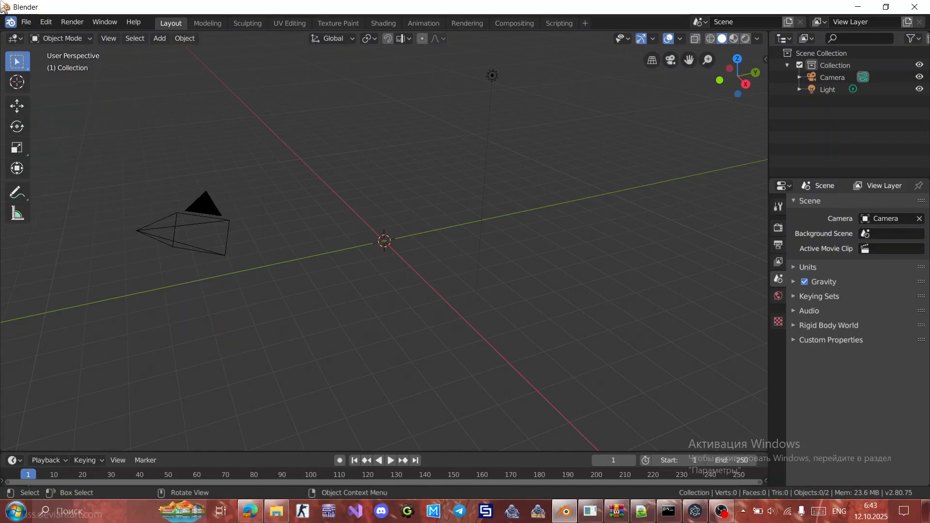
pyautogui.click(26, 22)
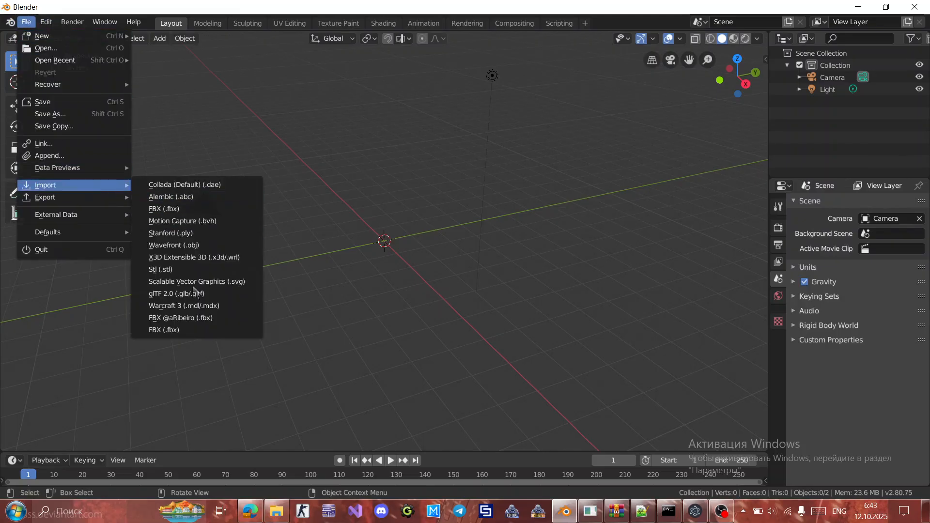
pyautogui.click(199, 305)
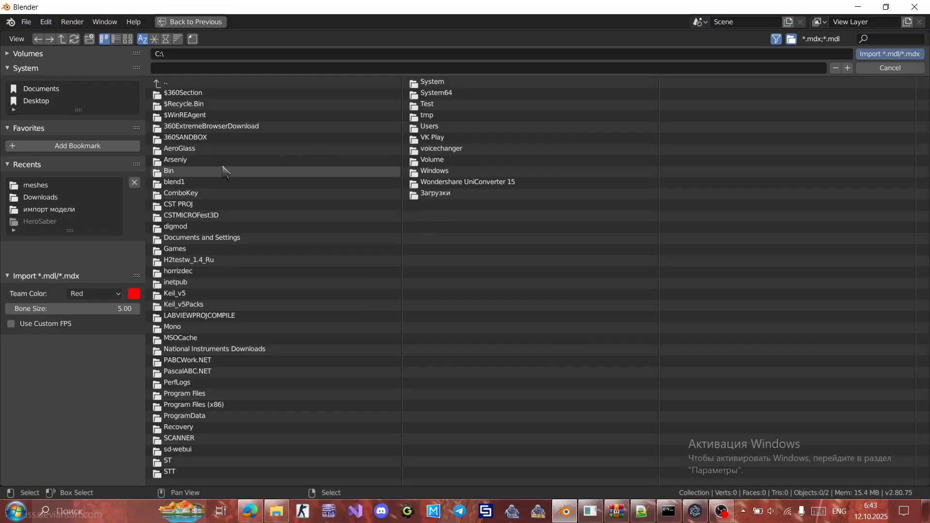
pyautogui.click(42, 188)
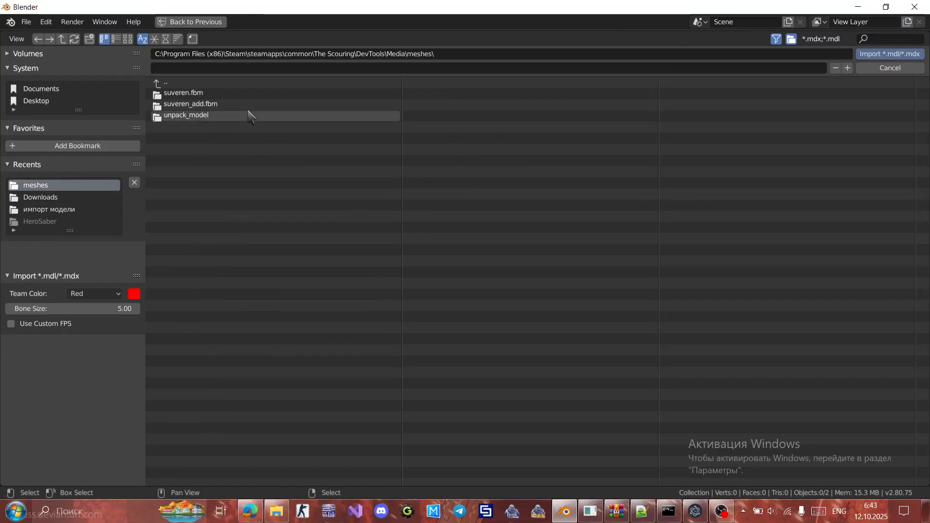
pyautogui.click(245, 115)
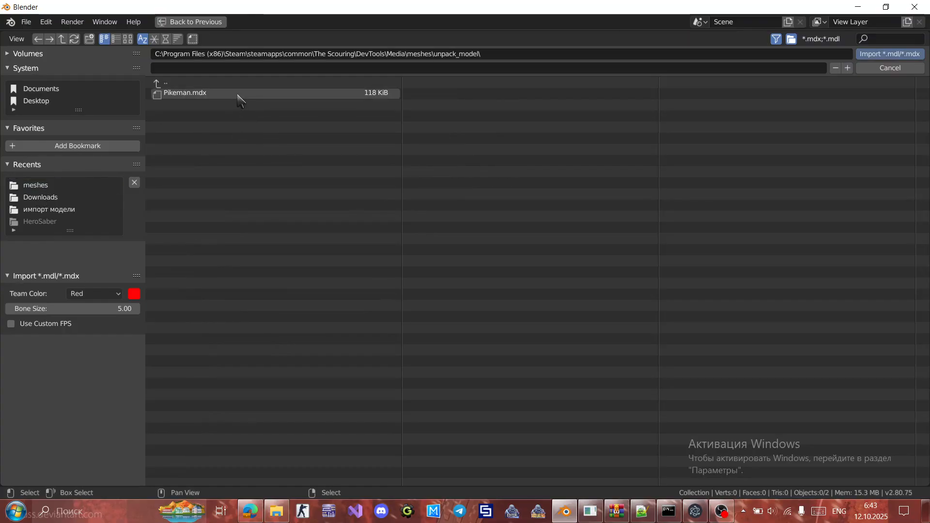
pyautogui.click(190, 95)
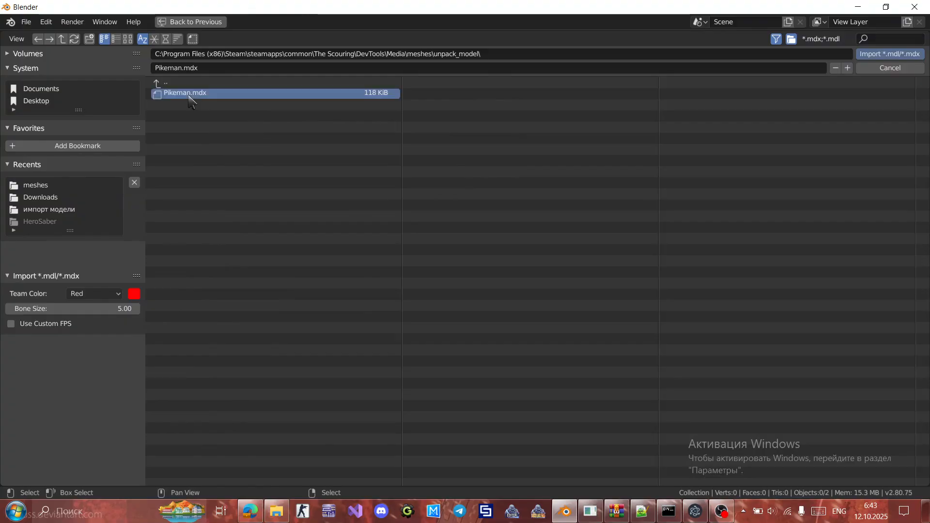
pyautogui.doubleClick(190, 95)
# Examine the imported Pikeman model from several angles and identify its armature and separate mesh parts.
pyautogui.scroll(-10, 446, 272)
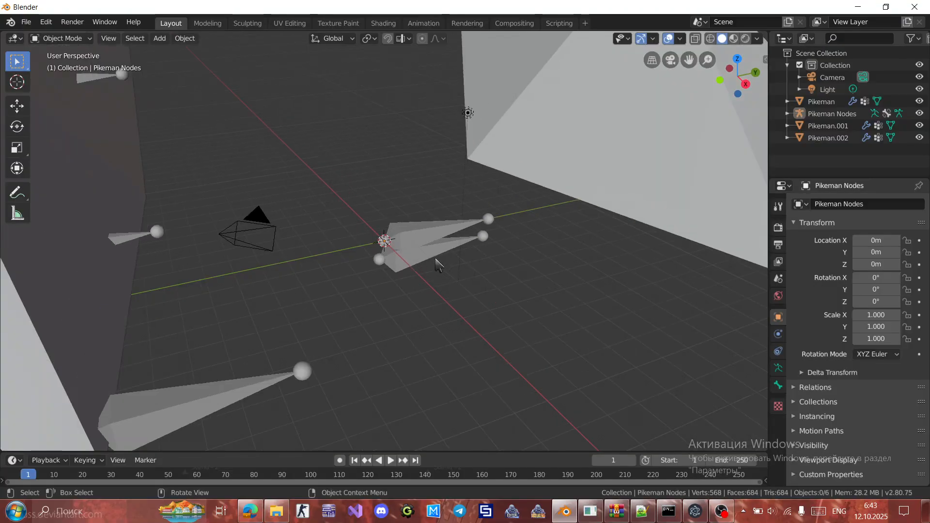
pyautogui.scroll(-1, 404, 160)
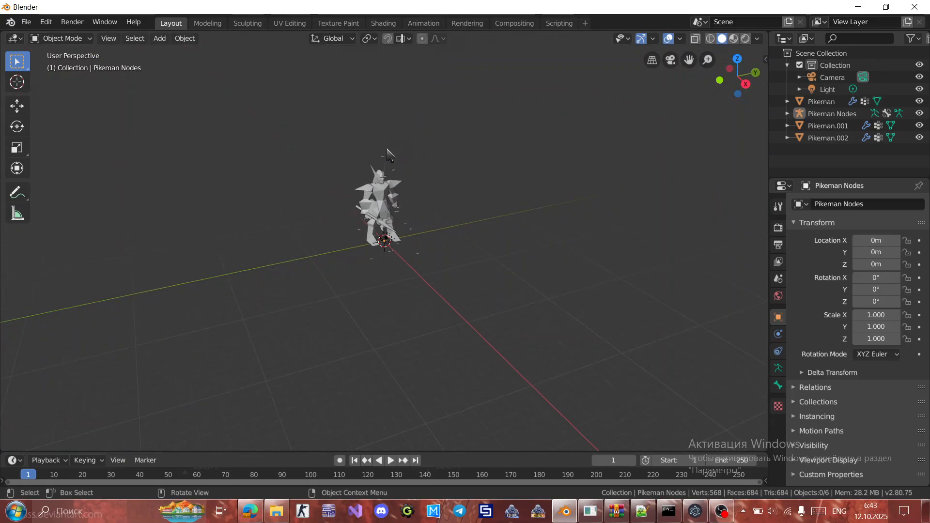
pyautogui.scroll(4, 427, 167)
pyautogui.scroll(-2, 442, 175)
pyautogui.moveTo(442, 175); pyautogui.dragTo(435, 220, button='middle')
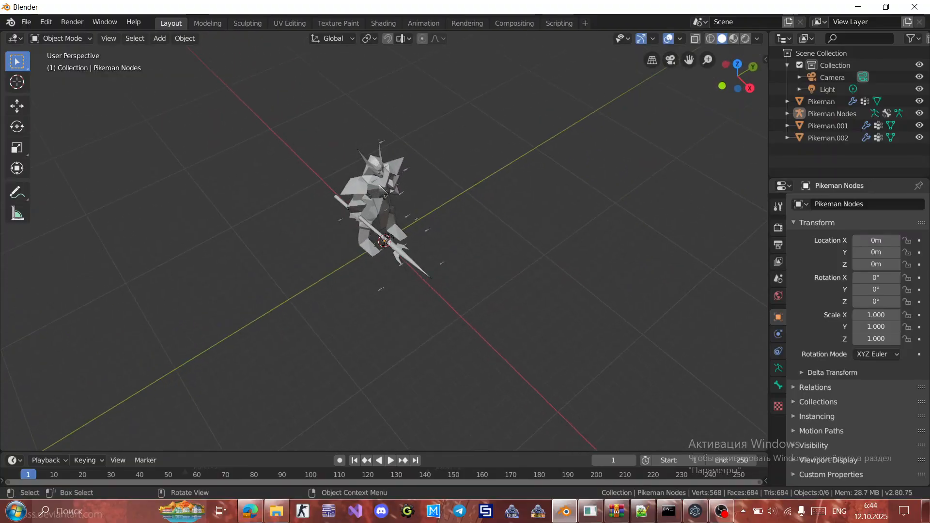
pyautogui.moveTo(390, 194); pyautogui.dragTo(680, 203, button='middle')
pyautogui.click(826, 114)
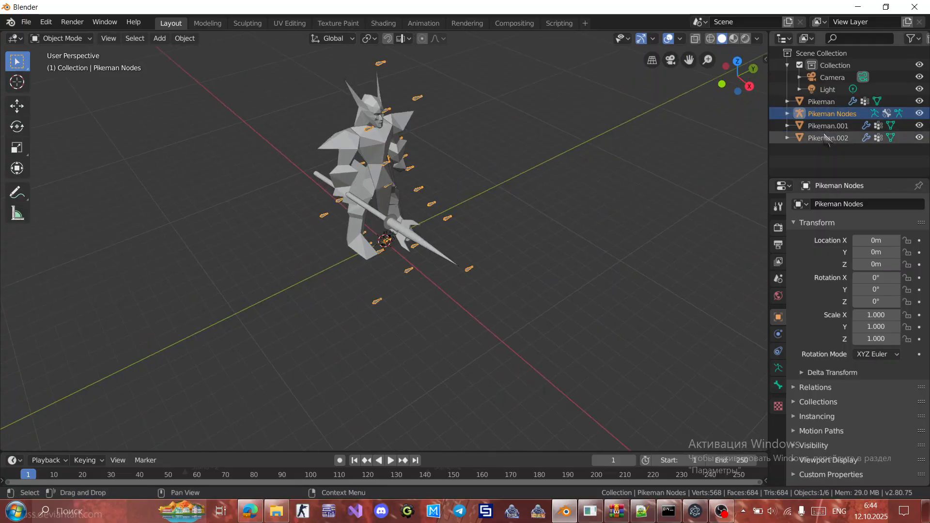
pyautogui.click(829, 137)
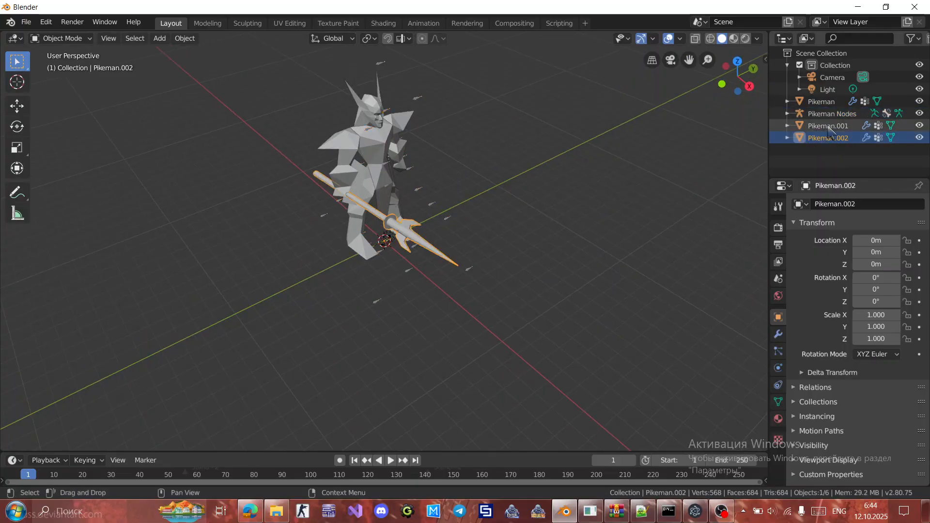
pyautogui.click(828, 126)
# Select Pikeman, Pikeman Nodes, Pikeman.001 and Pikeman.002 together and switch to the Modeling workspace.
pyautogui.click(823, 102)
pyautogui.keyDown('ctrl'); pyautogui.click(825, 138); pyautogui.keyUp('ctrl')
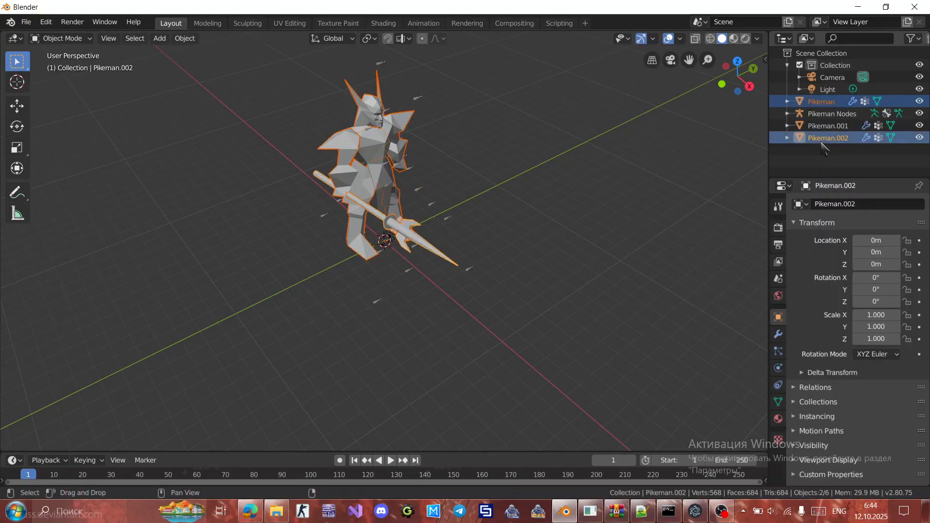
pyautogui.keyDown('ctrl'); pyautogui.click(830, 114); pyautogui.keyUp('ctrl')
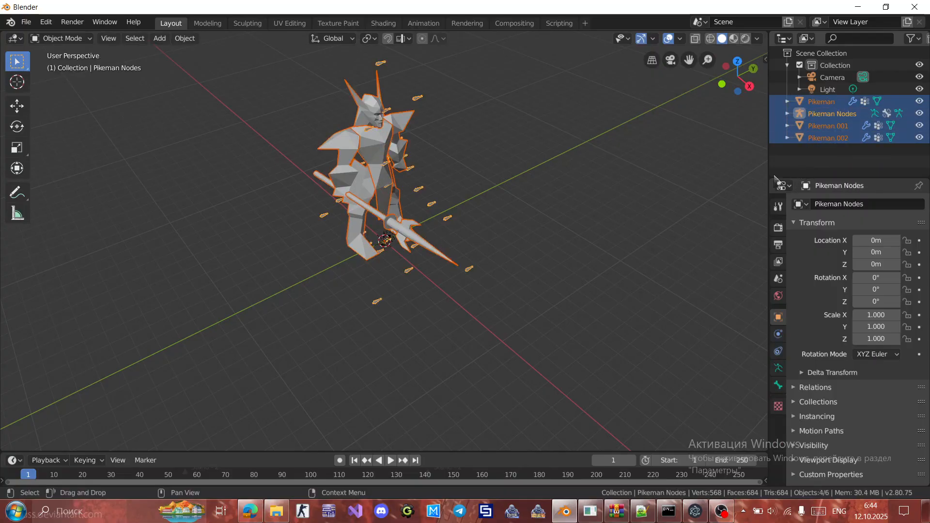
pyautogui.click(196, 24)
# Set the scale of the Pikeman Nodes armature to 0.1 on X, Y and Z.
pyautogui.scroll(-6, 603, 173)
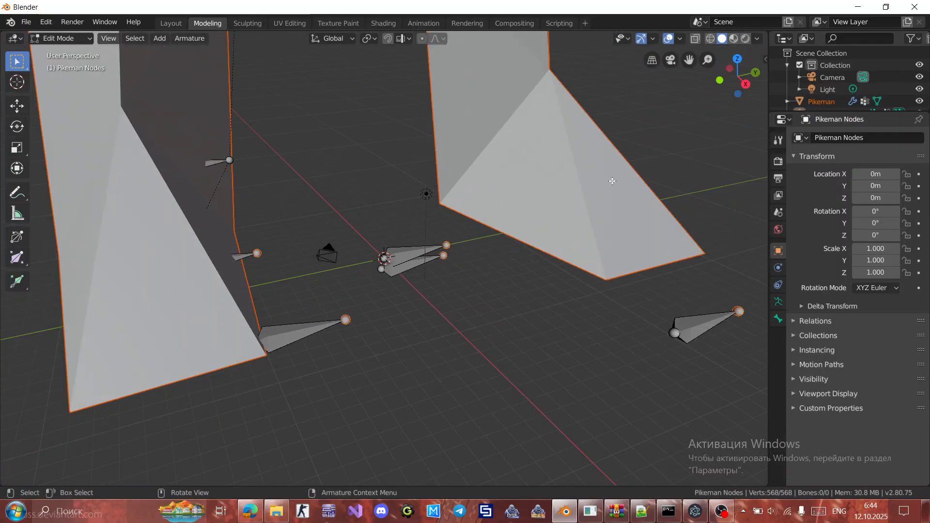
pyautogui.scroll(-8, 603, 173)
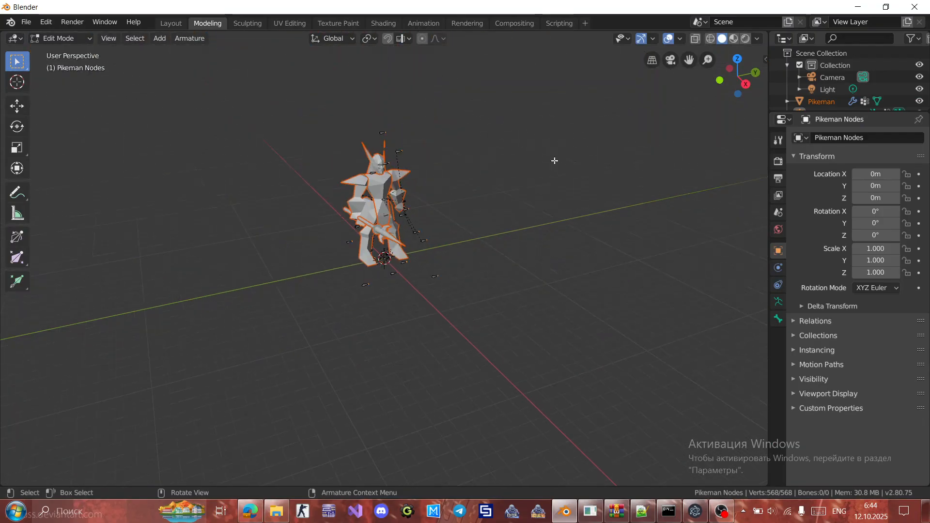
pyautogui.moveTo(554, 160); pyautogui.dragTo(552, 184, button='middle')
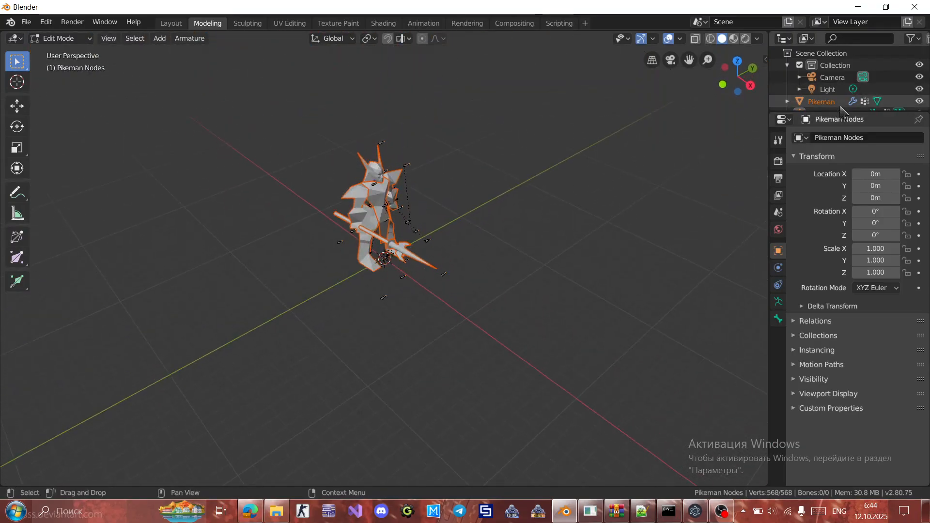
pyautogui.scroll(-3, 831, 78)
pyautogui.click(831, 63)
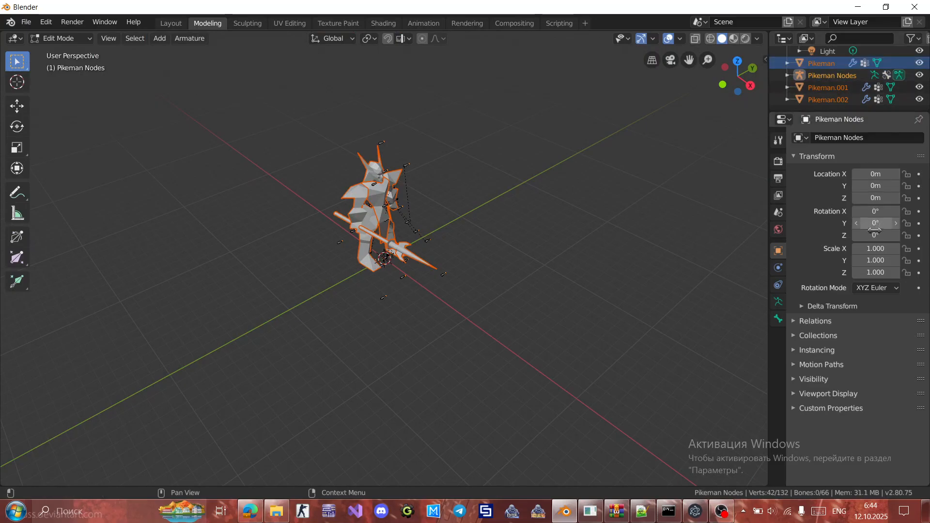
pyautogui.click(874, 249)
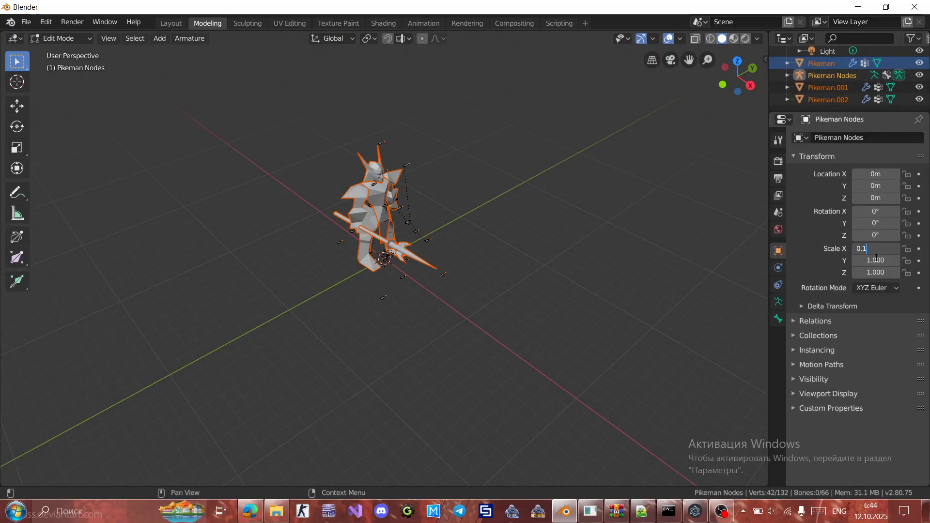
pyautogui.hotkey('ctrl', 'a')
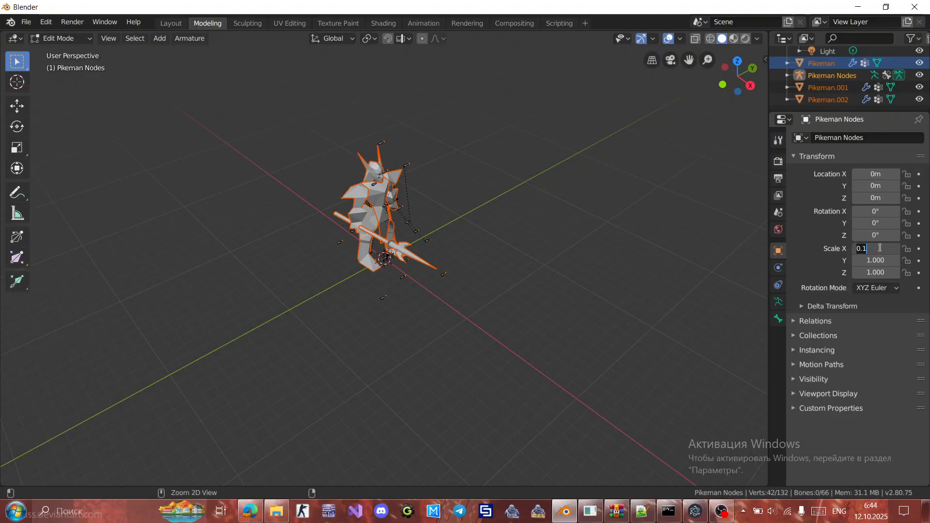
pyautogui.press('Tab')
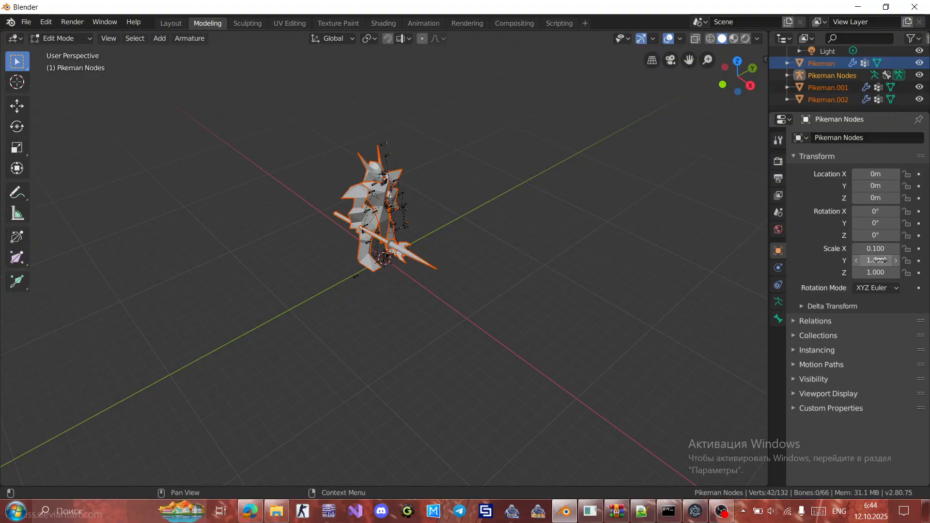
pyautogui.write('0.1')
pyautogui.press('Tab')
pyautogui.write('0.1')
pyautogui.press('Return')
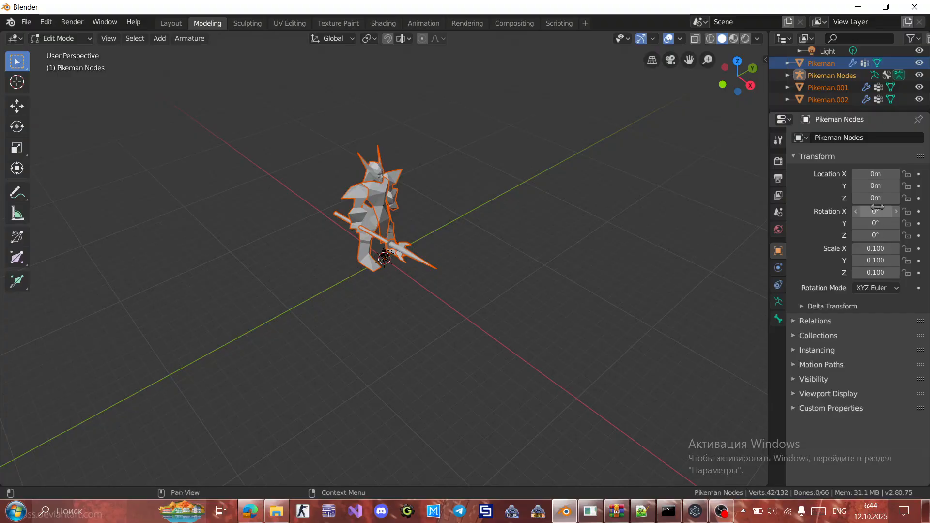
# Check the transform scale while going through Pikeman Nodes, Pikeman.002, Pikeman.001 and Pikeman.
pyautogui.click(832, 75)
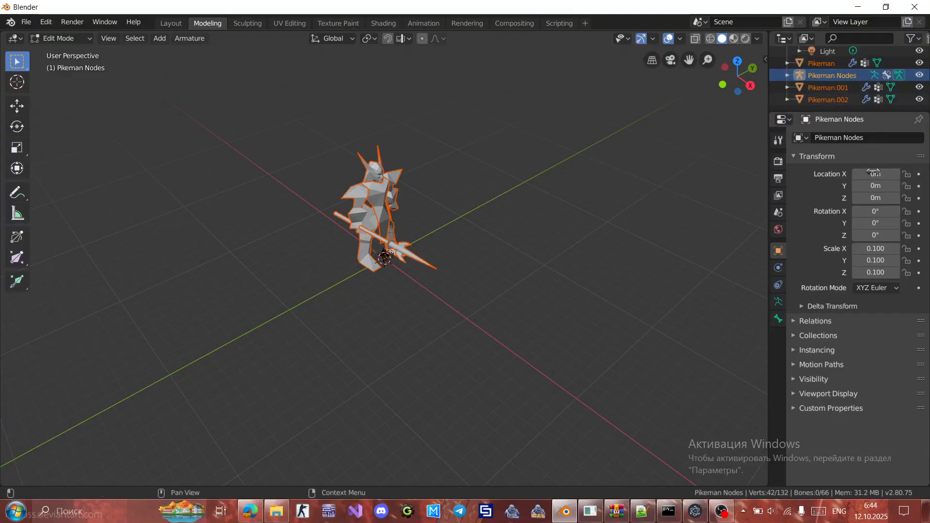
pyautogui.click(874, 249)
pyautogui.click(825, 101)
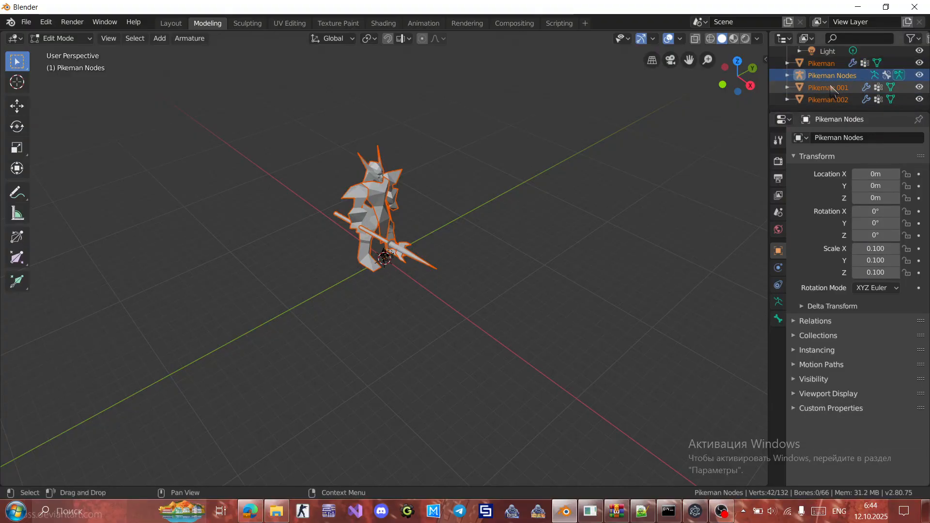
pyautogui.click(843, 89)
pyautogui.click(832, 64)
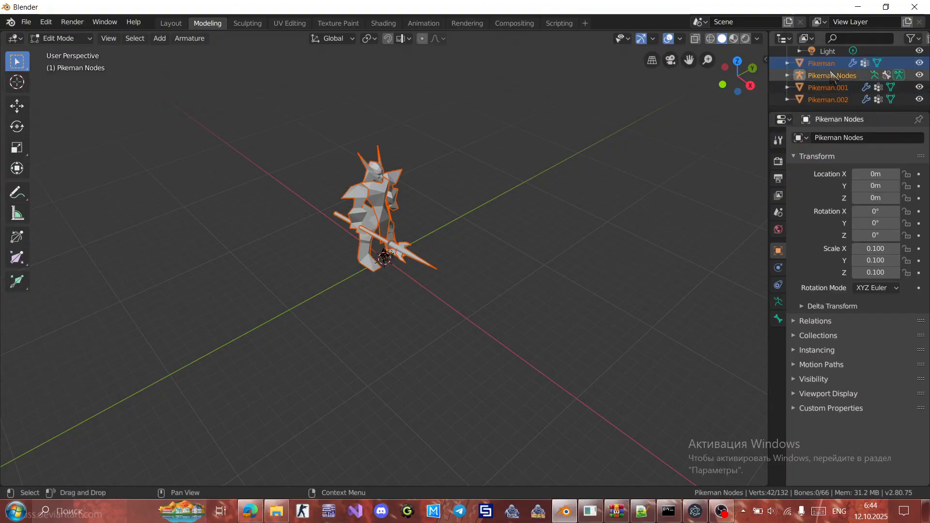
# Compare the object properties of Pikeman, Pikeman Nodes, Pikeman.001 and Pikeman.002 by going through each part and viewing the model closer.
pyautogui.click(832, 87)
pyautogui.click(832, 99)
pyautogui.scroll(4, 684, 166)
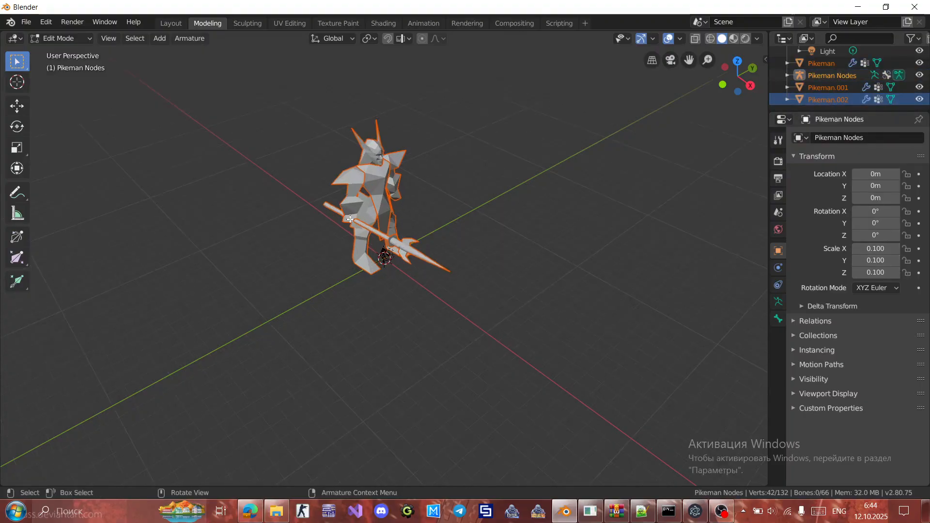
pyautogui.click(824, 76)
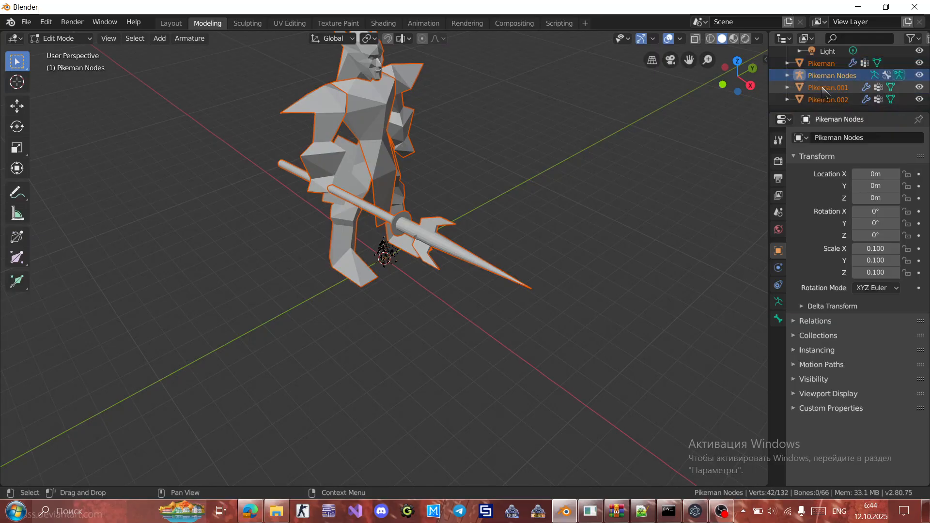
pyautogui.click(828, 63)
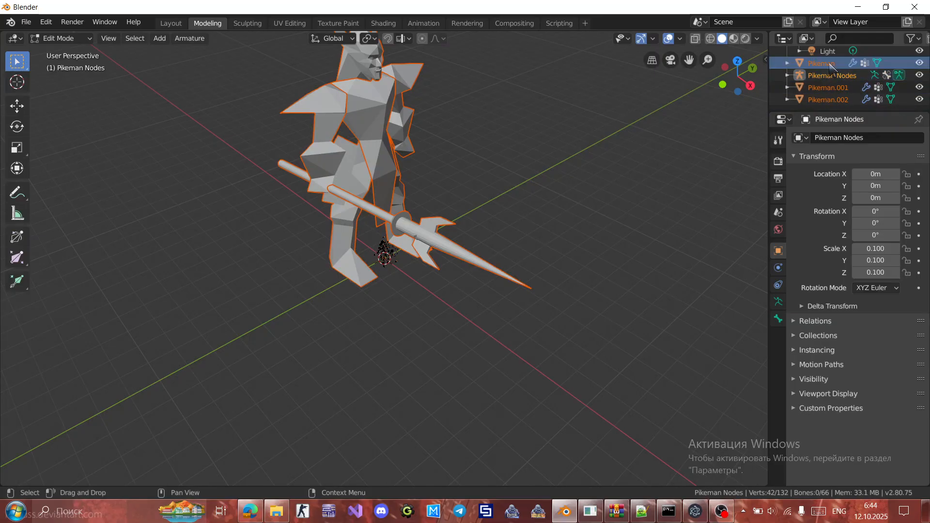
pyautogui.click(814, 87)
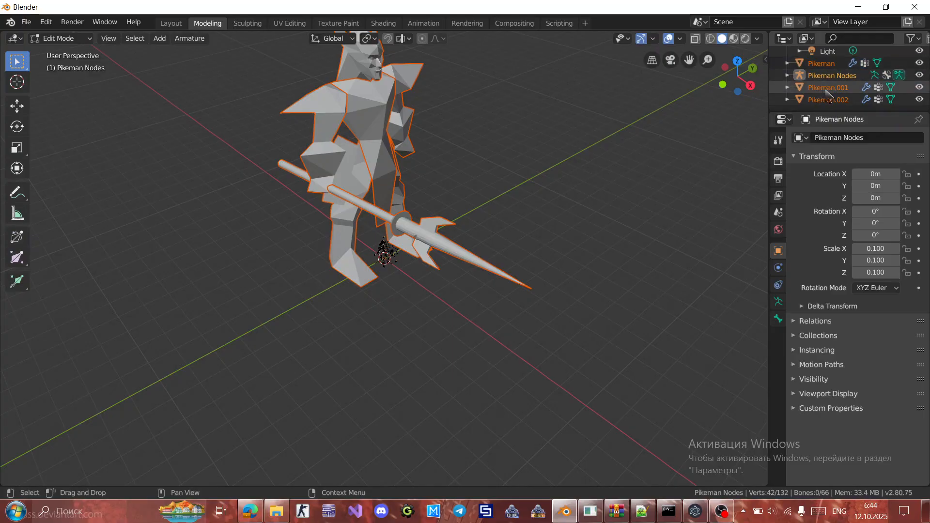
pyautogui.rightClick(831, 95)
pyautogui.click(903, 135)
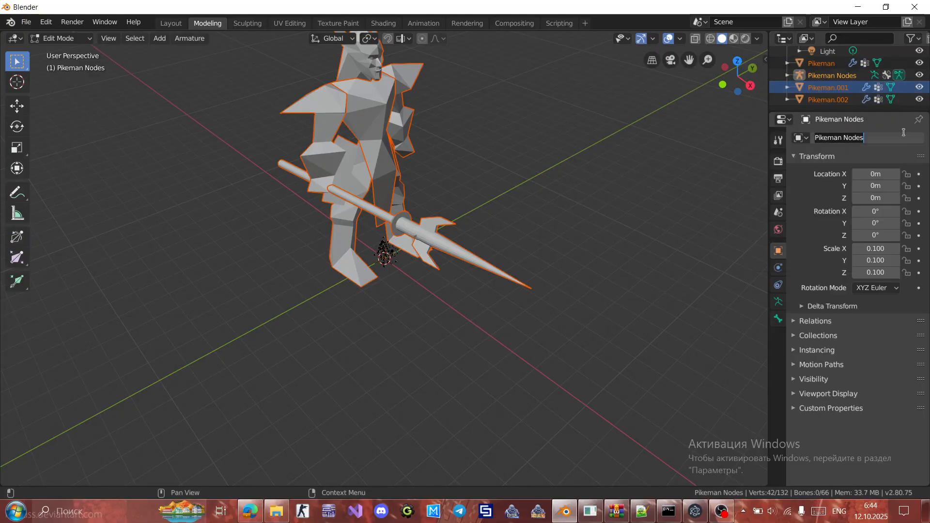
pyautogui.click(839, 95)
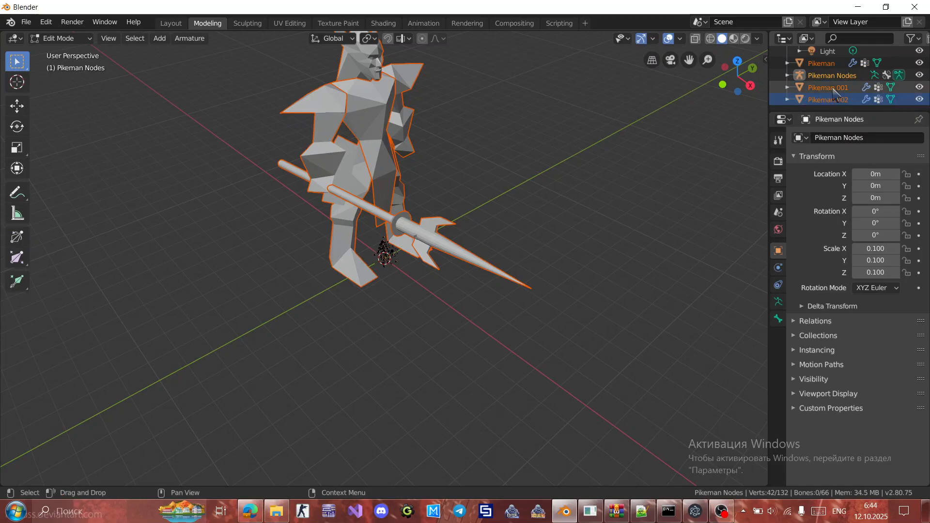
pyautogui.click(819, 78)
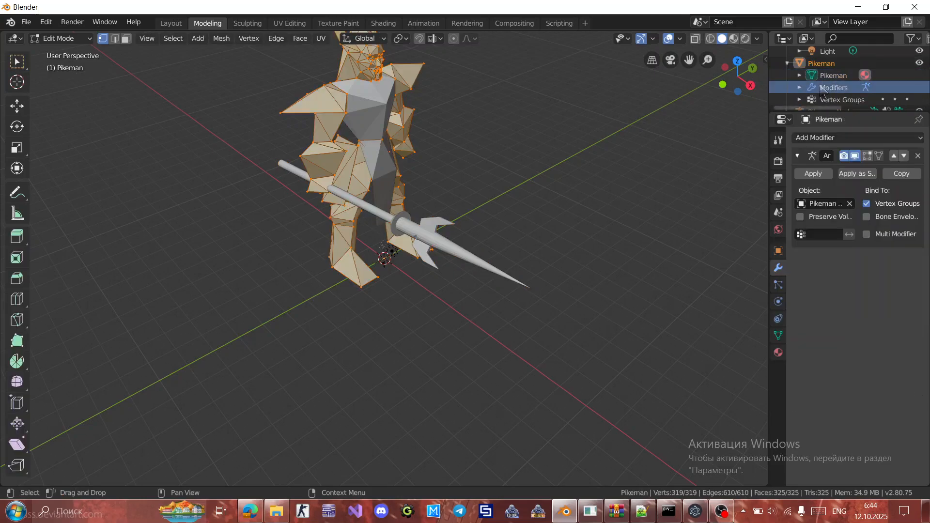
# Examine the mesh data, modifiers and vertex groups contained in the Pikeman object.
pyautogui.click(805, 67)
pyautogui.click(787, 64)
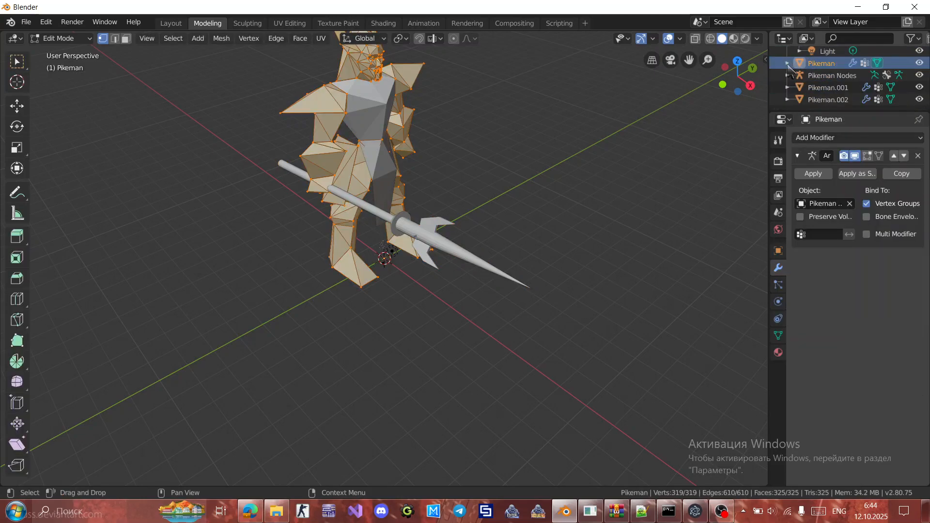
pyautogui.click(787, 63)
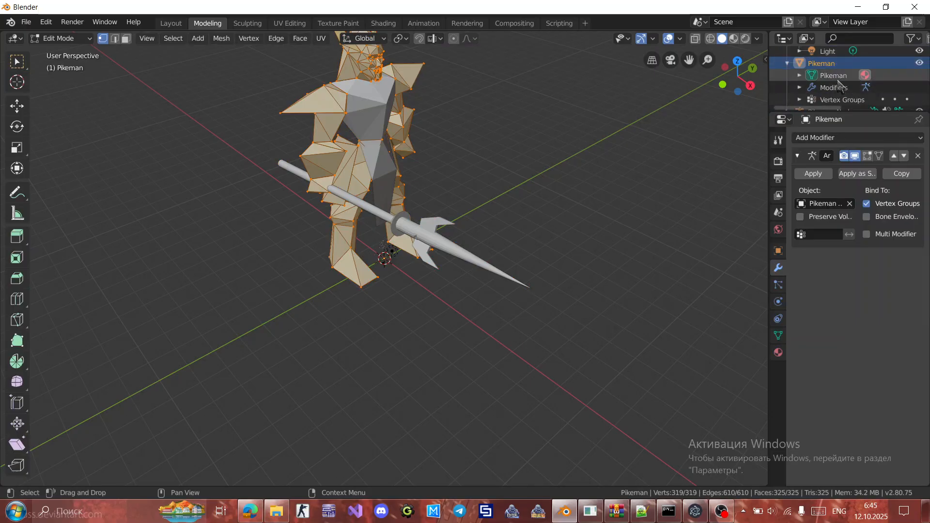
pyautogui.click(838, 88)
pyautogui.click(841, 100)
pyautogui.scroll(-3, 840, 100)
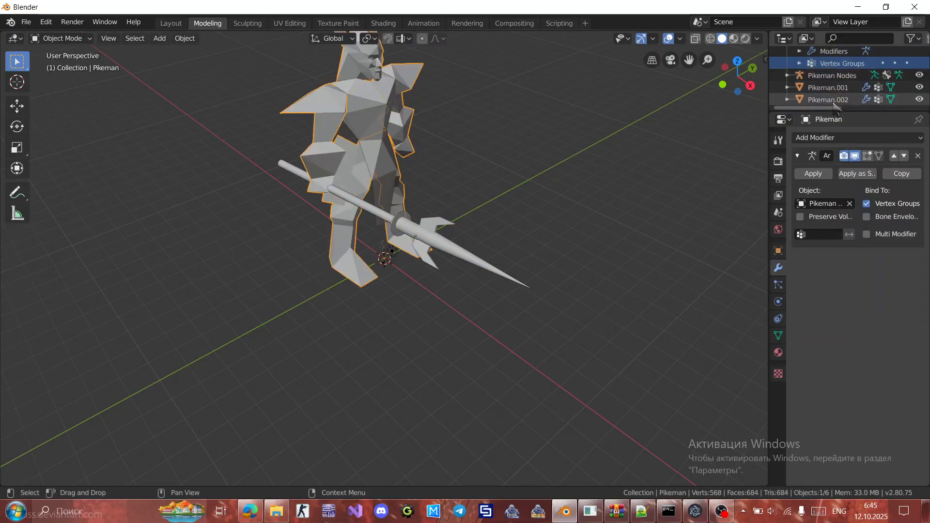
# Examine the contents of Pikeman.001 and its mesh in Edit Mode.
pyautogui.click(788, 87)
pyautogui.click(840, 100)
pyautogui.scroll(-2, 840, 100)
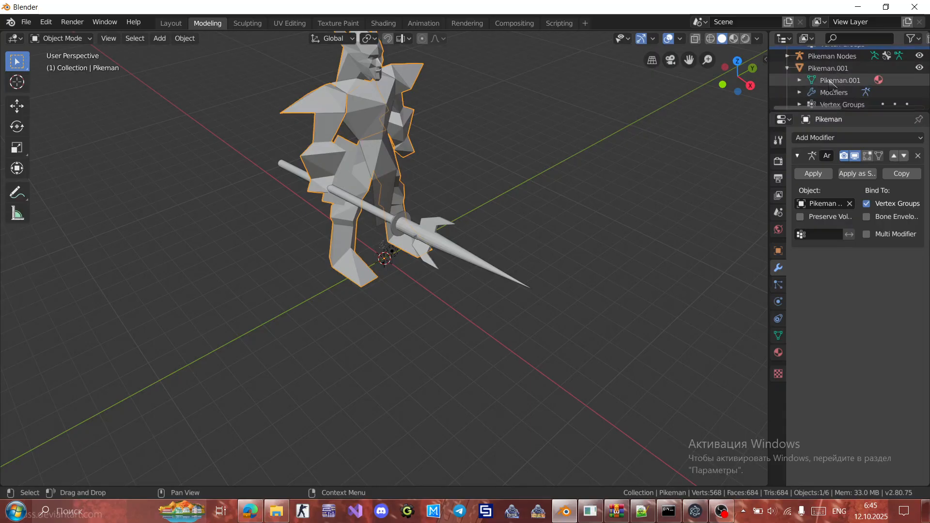
pyautogui.press('Tab')
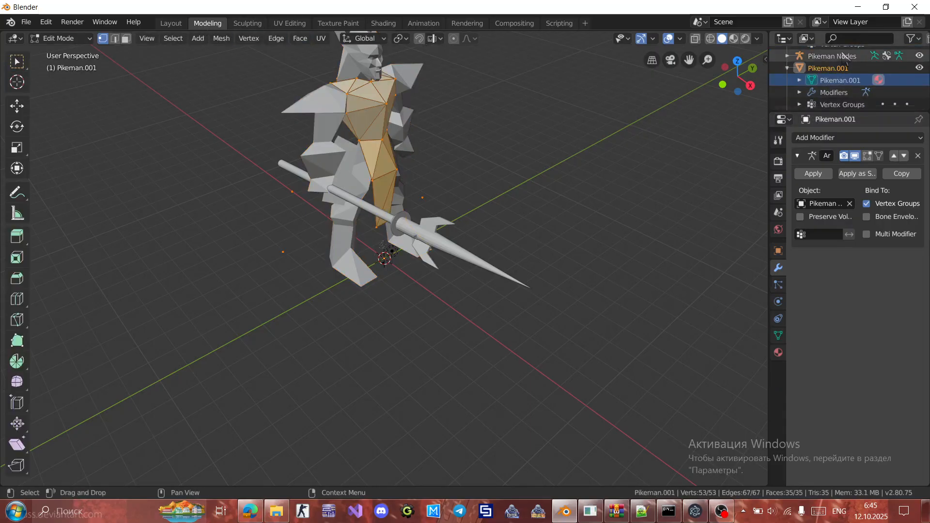
pyautogui.click(828, 67)
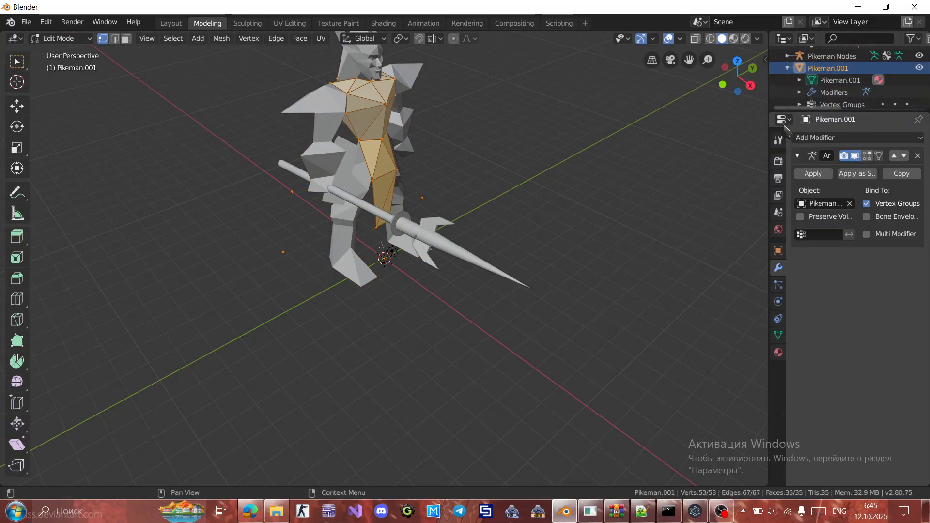
pyautogui.click(788, 68)
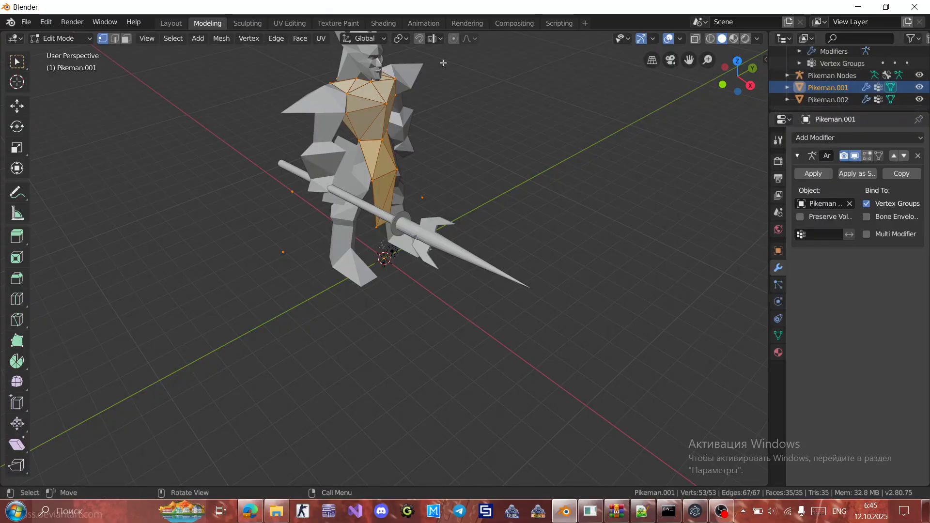
pyautogui.click(248, 23)
pyautogui.click(206, 23)
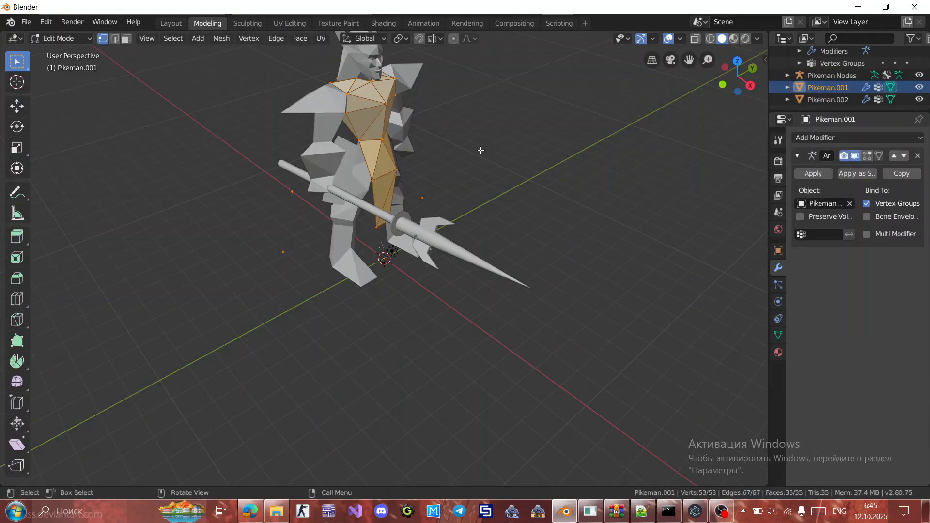
pyautogui.click(831, 76)
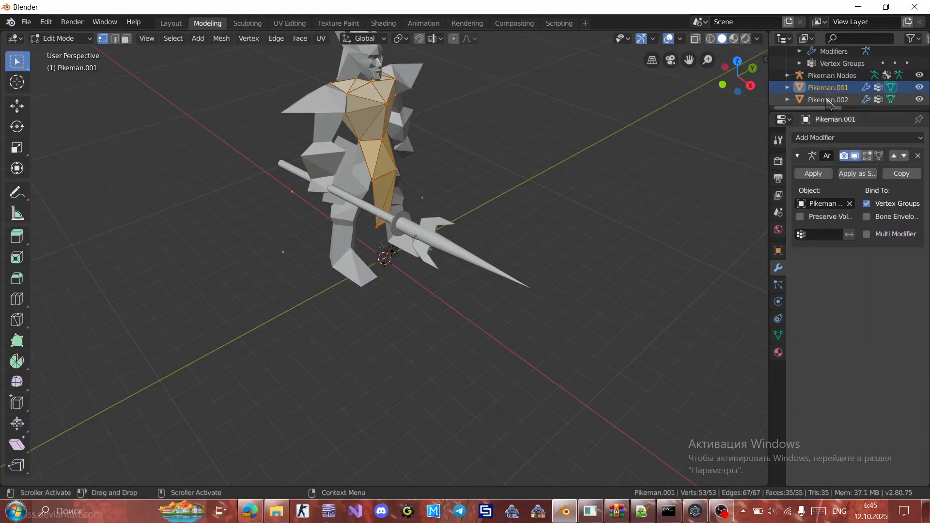
pyautogui.rightClick(834, 91)
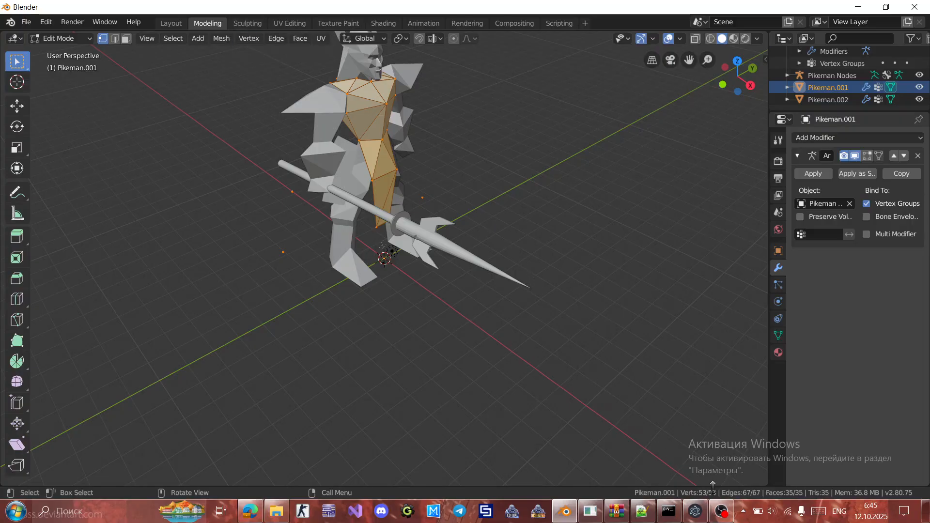
pyautogui.click(722, 511)
pyautogui.click(704, 384)
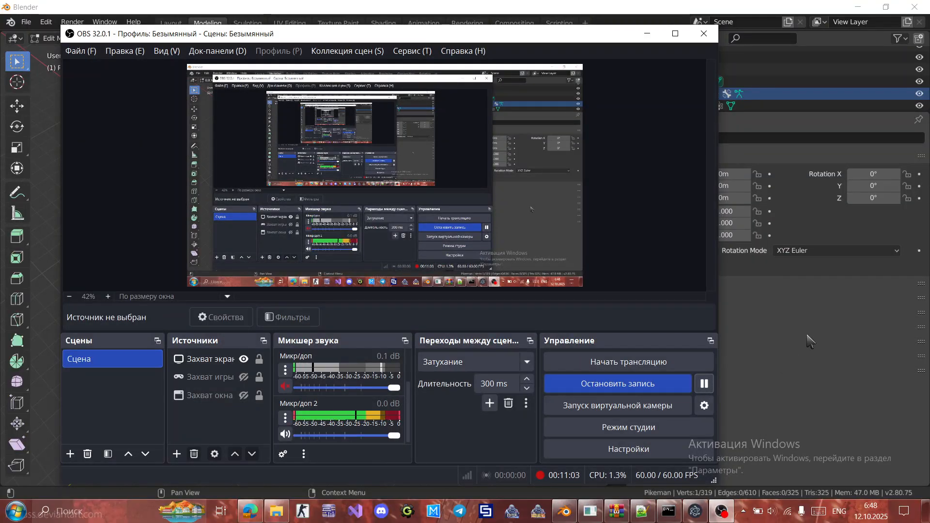
pyautogui.click(809, 342)
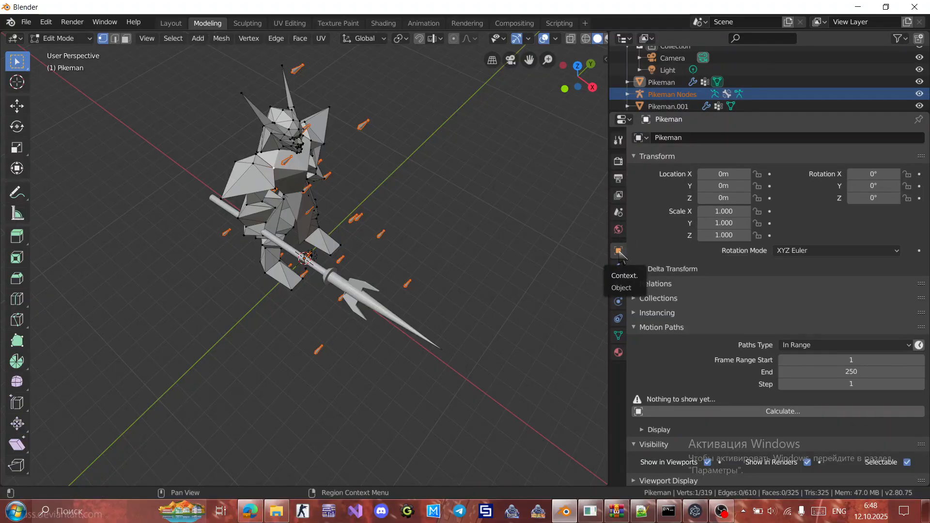
# Make Pikeman the active object and set its scale to 0.1 on X, Y and Z.
pyautogui.click(640, 137)
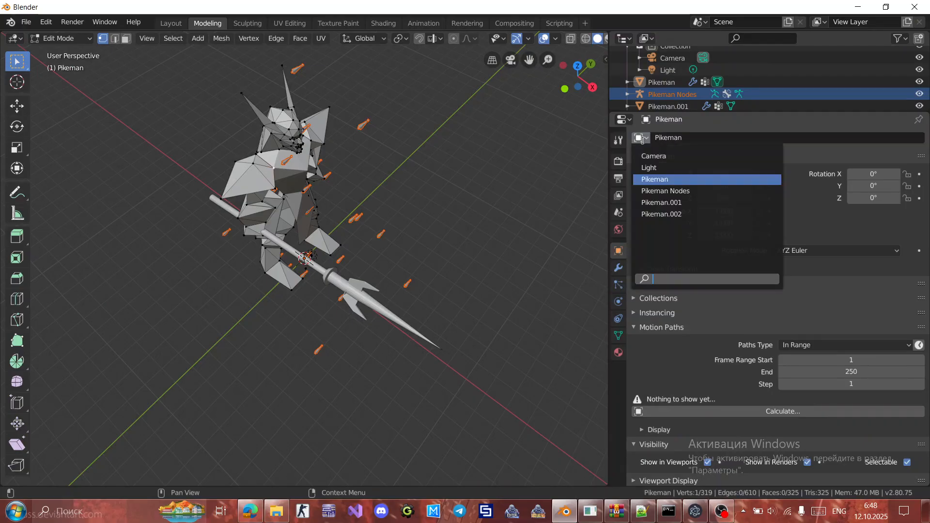
pyautogui.click(659, 180)
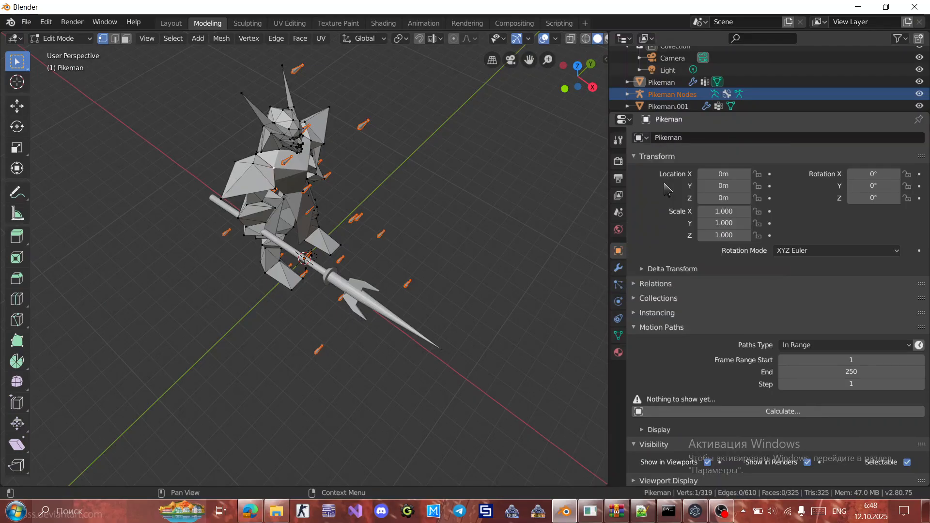
pyautogui.click(735, 216)
pyautogui.write('0.1')
pyautogui.hotkey('ctrl', 'a')
pyautogui.press('Return')
pyautogui.click(730, 223)
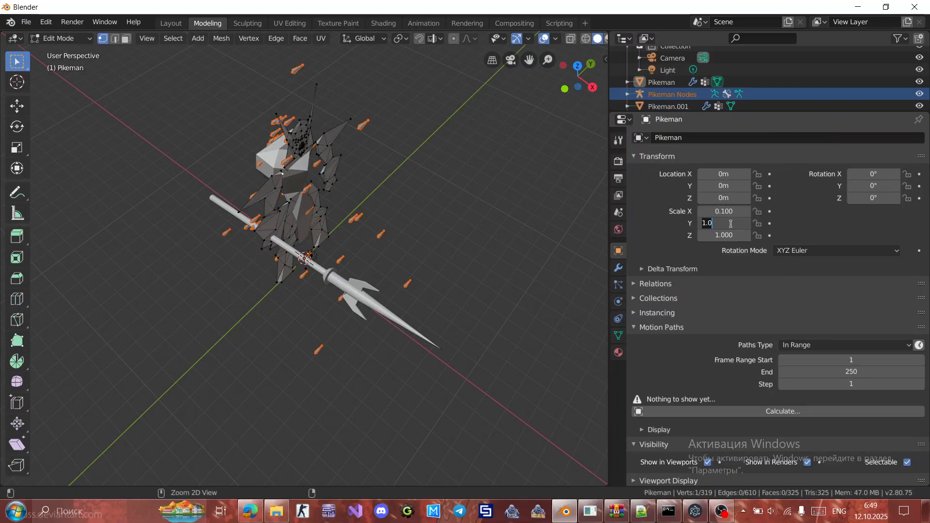
pyautogui.write('0.1')
pyautogui.press('Return')
pyautogui.click(731, 235)
pyautogui.write('0.1')
pyautogui.press('Return')
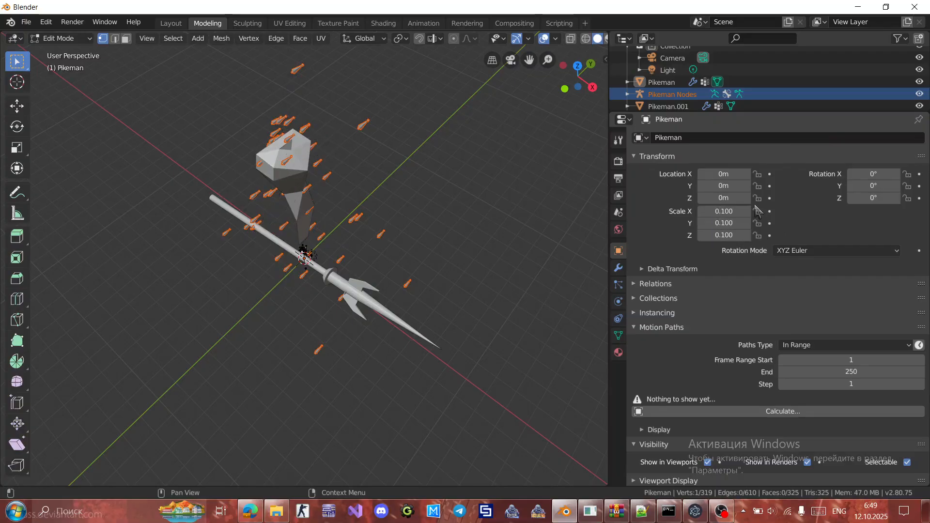
# Make the Pikeman Nodes armature the active object and set its scale to 0.1 on X, Y and Z.
pyautogui.click(665, 87)
pyautogui.click(666, 95)
pyautogui.click(640, 140)
pyautogui.click(662, 192)
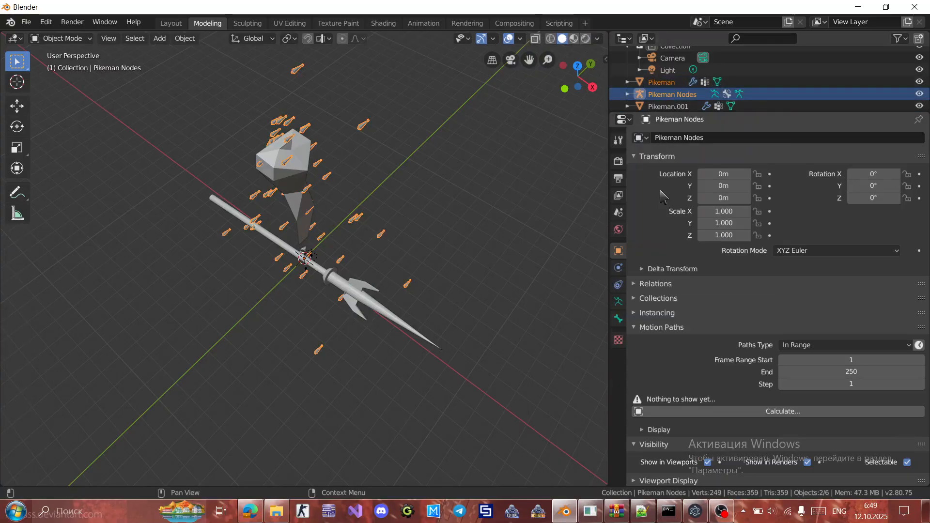
pyautogui.click(723, 211)
pyautogui.write('0.1')
pyautogui.press('Return')
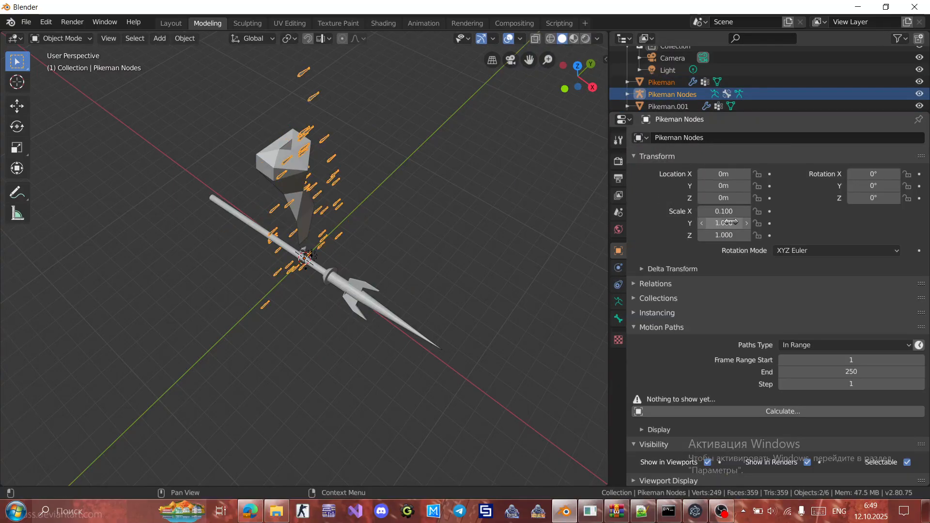
pyautogui.click(730, 223)
pyautogui.write('0.1')
pyautogui.press('Return')
pyautogui.click(724, 235)
pyautogui.write('0.1')
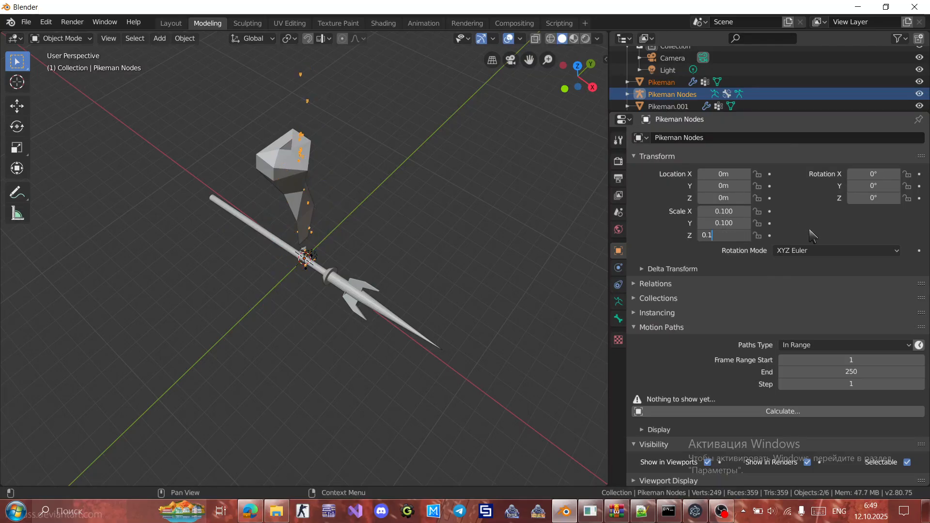
pyautogui.press('Return')
# Make Pikeman.001 the active object and set its scale to 0.1 on X, Y and Z.
pyautogui.click(640, 138)
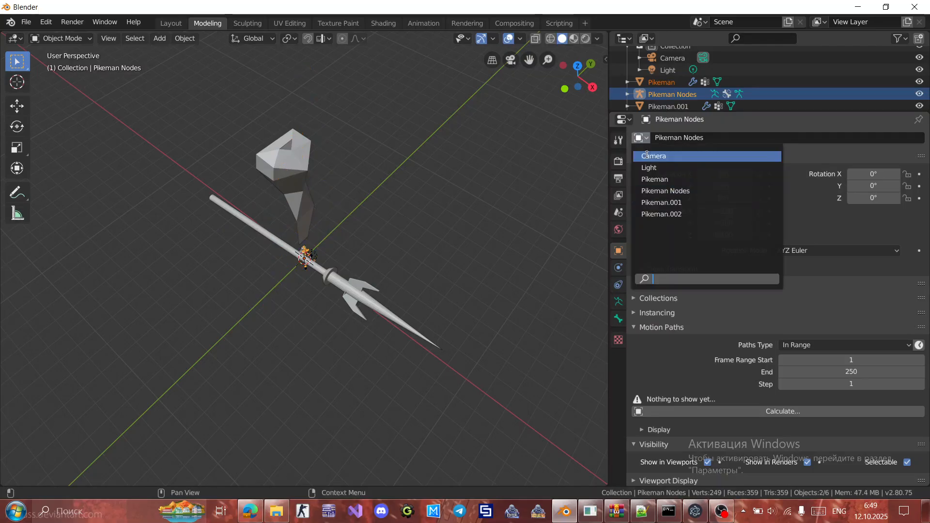
pyautogui.click(665, 202)
pyautogui.click(724, 211)
pyautogui.write('0.1')
pyautogui.press('Return')
pyautogui.click(723, 223)
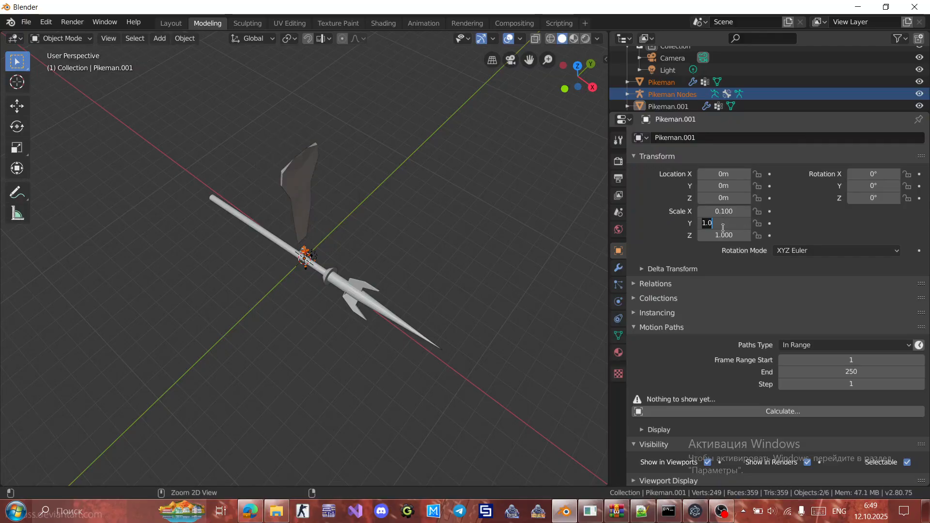
pyautogui.write('0.1')
pyautogui.press('Return')
pyautogui.click(723, 235)
pyautogui.write('0.1')
pyautogui.press('Return')
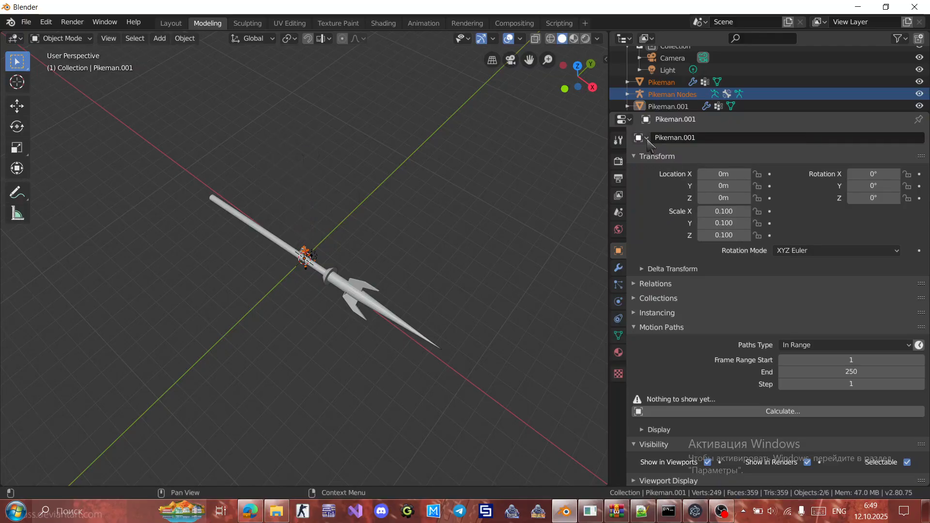
# Make Pikeman.002 the active object and set its scale to 0.1 on X, Y and Z.
pyautogui.click(648, 141)
pyautogui.click(666, 214)
pyautogui.click(723, 212)
pyautogui.write('0.1')
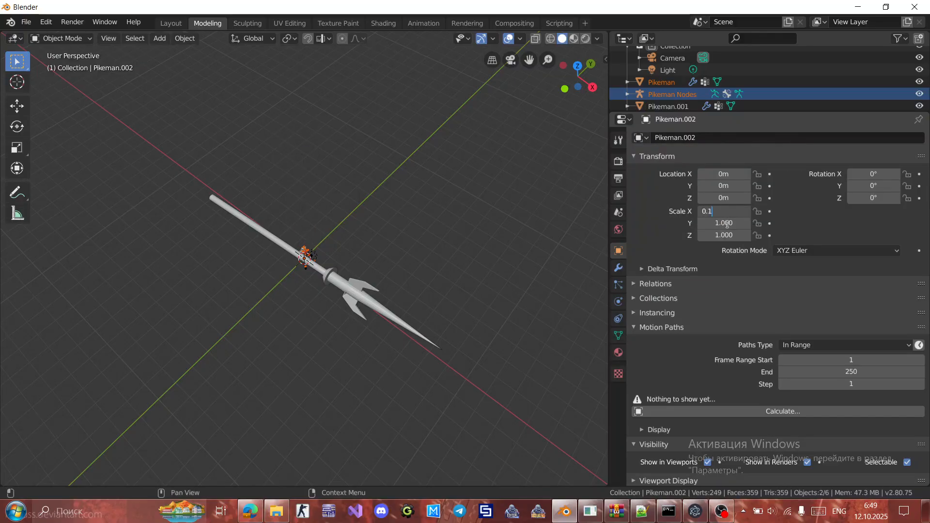
pyautogui.press('Return')
pyautogui.click(724, 223)
pyautogui.write('0.1')
pyautogui.press('Return')
pyautogui.click(724, 235)
pyautogui.write('0.1')
pyautogui.press('Return')
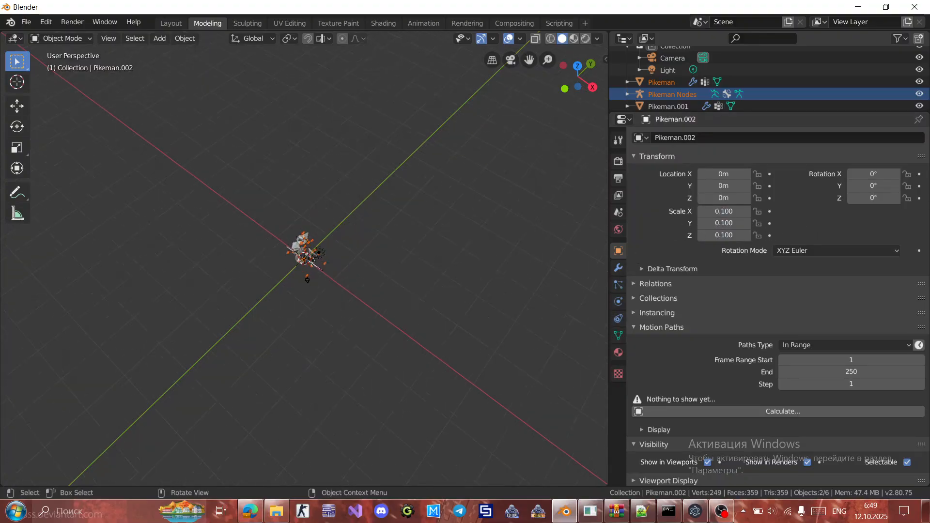
# Inspect the scaled Pikeman up close from a lower angle and open the material settings of Pikeman.002.
pyautogui.scroll(6, 312, 255)
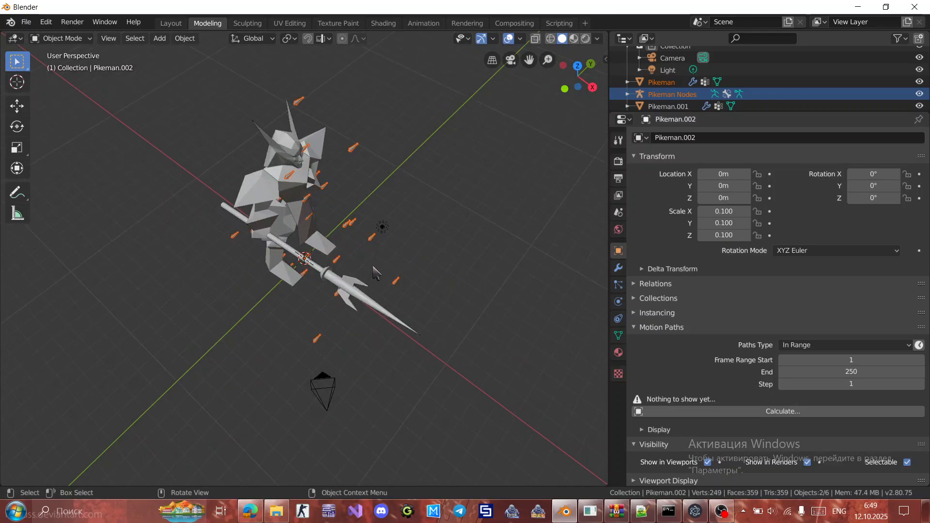
pyautogui.moveTo(377, 273); pyautogui.dragTo(387, 231, button='middle')
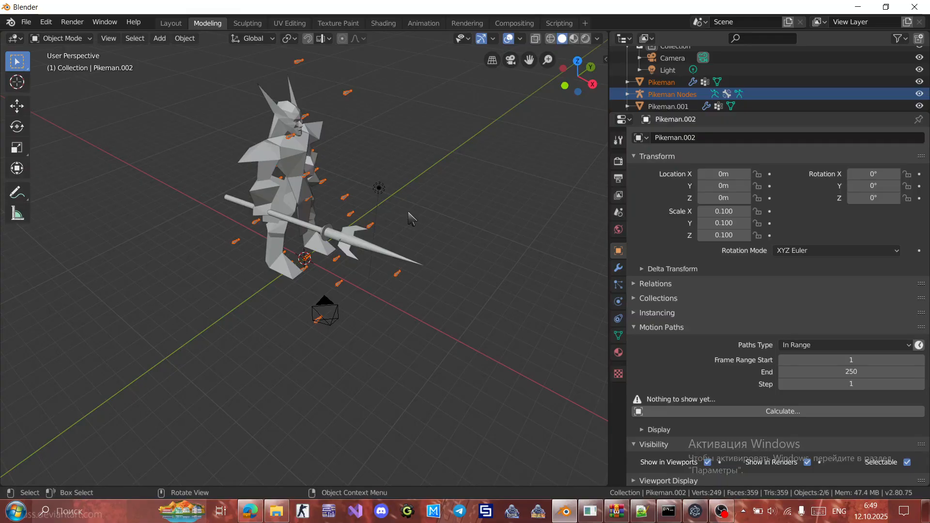
pyautogui.moveTo(433, 289); pyautogui.dragTo(427, 268, button='middle')
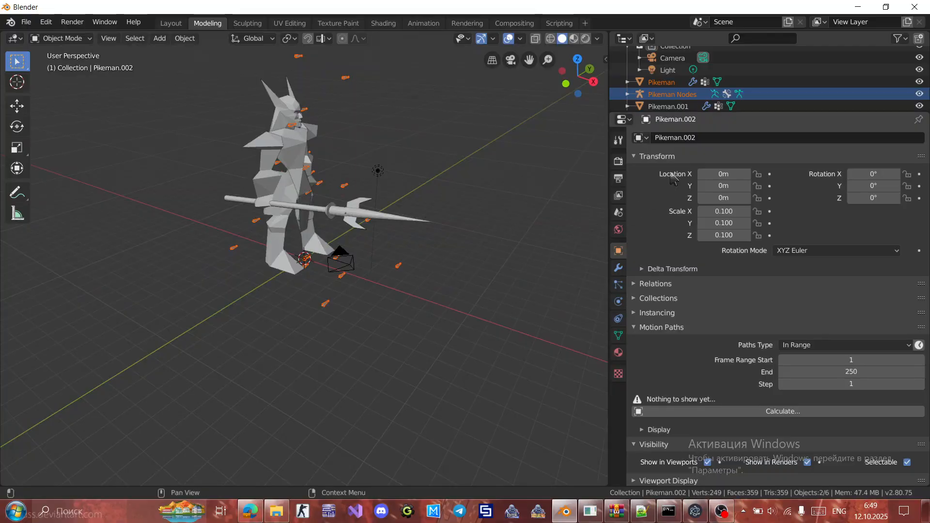
pyautogui.click(618, 352)
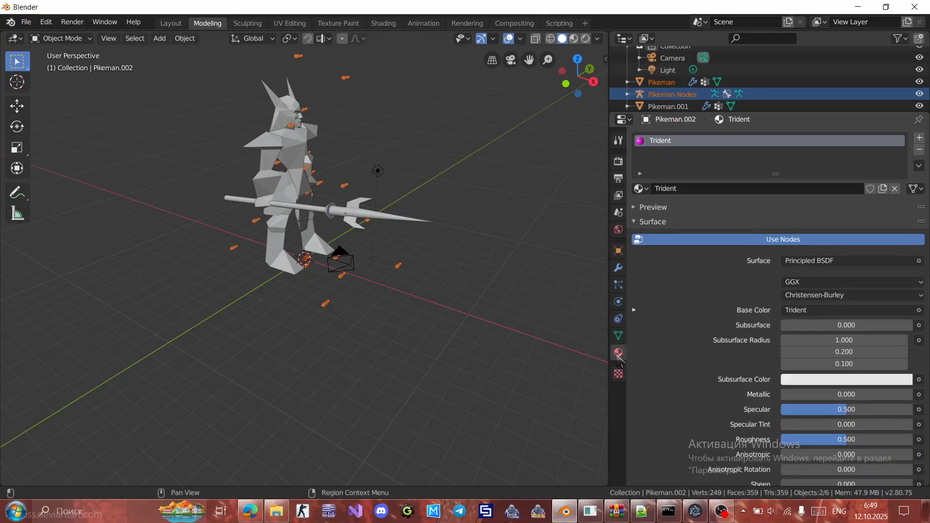
# Try the gutz, Pikeman, Pikeman.001 and Trident materials on Pikeman.002, leaving it with the Pikeman.001 material.
pyautogui.click(640, 189)
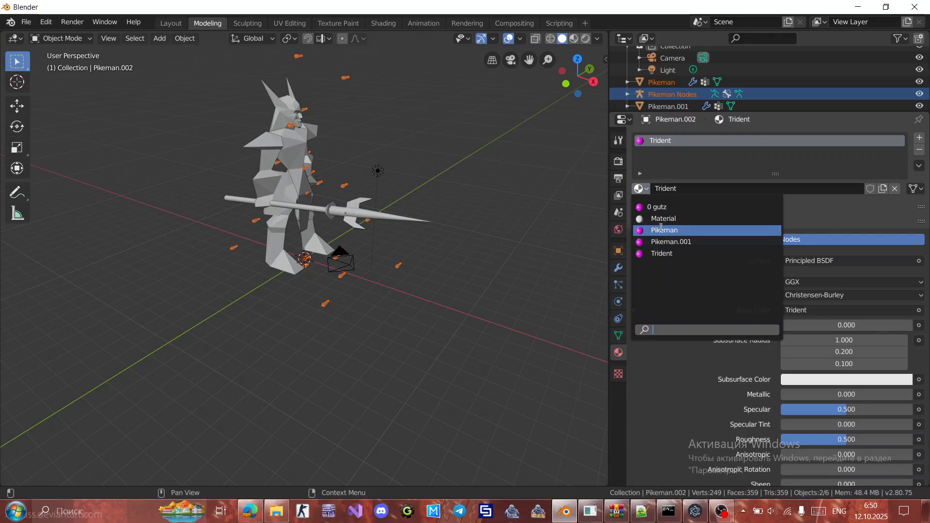
pyautogui.click(669, 209)
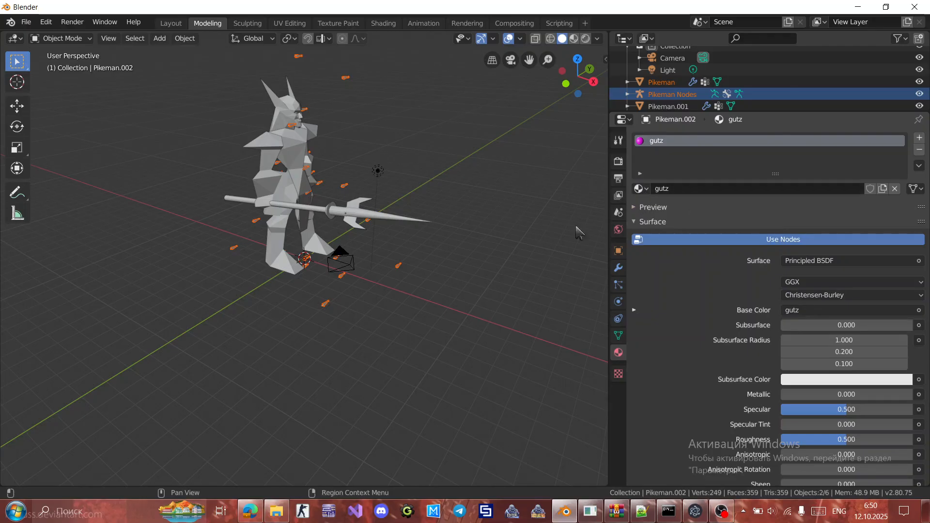
pyautogui.moveTo(499, 232)
pyautogui.mouseDown(button='middle')
pyautogui.moveTo(488, 213)
pyautogui.moveTo(497, 254)
pyautogui.moveTo(486, 253)
pyautogui.moveTo(514, 237)
pyautogui.mouseUp(button='middle')
pyautogui.click(641, 188)
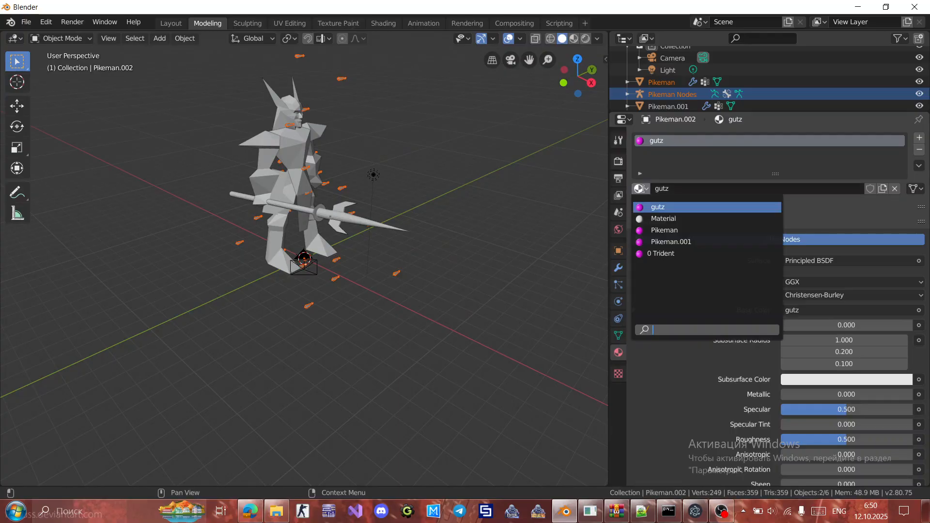
pyautogui.click(658, 230)
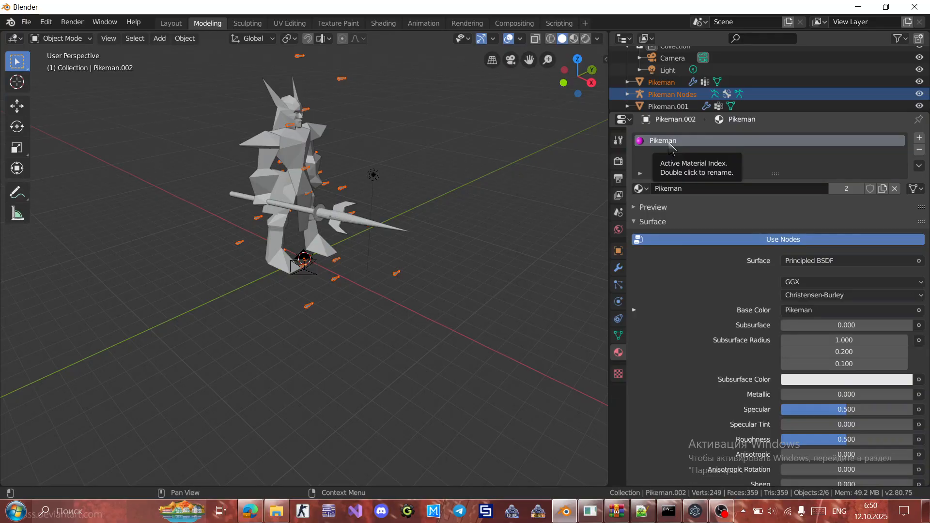
pyautogui.click(641, 189)
pyautogui.click(656, 240)
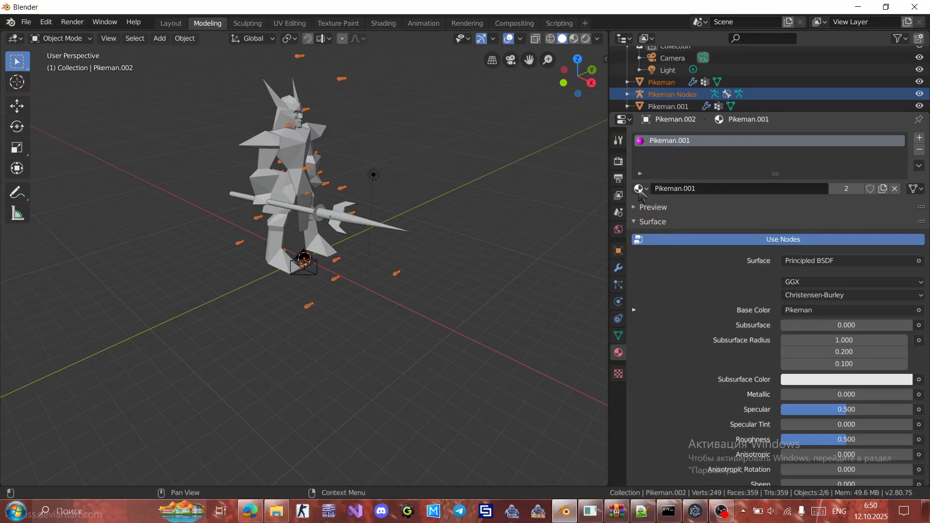
pyautogui.click(642, 188)
pyautogui.click(672, 255)
pyautogui.click(641, 188)
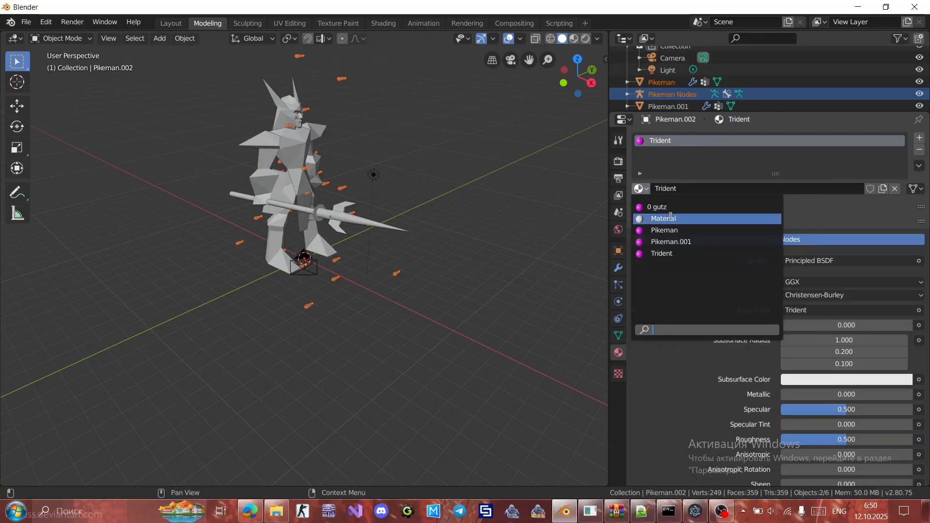
pyautogui.click(680, 242)
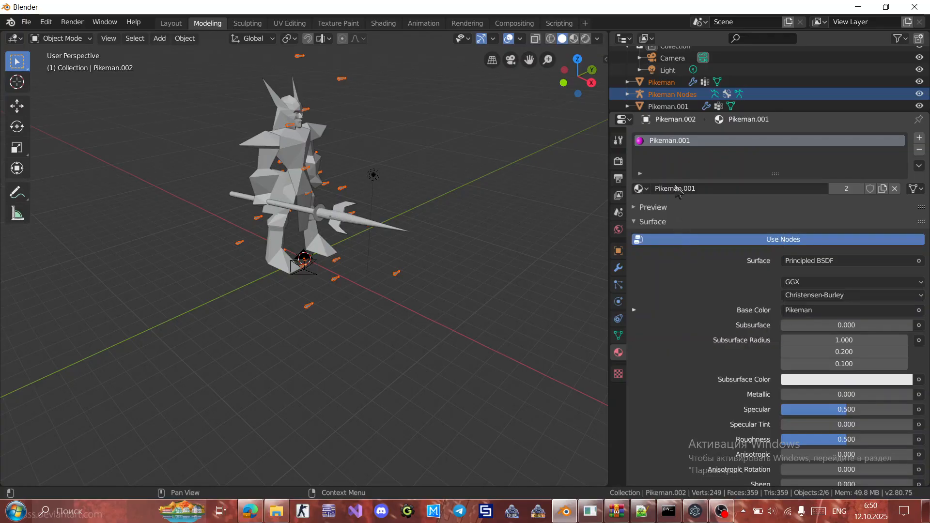
# Select the Pikeman.001 object, assign it the Pikeman material and rename that material text_pike1.
pyautogui.click(670, 106)
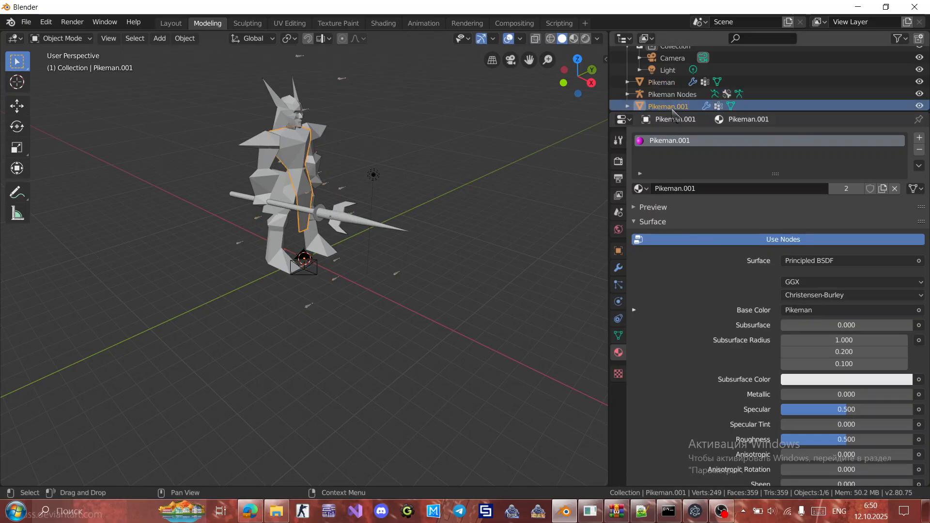
pyautogui.click(642, 189)
pyautogui.click(677, 231)
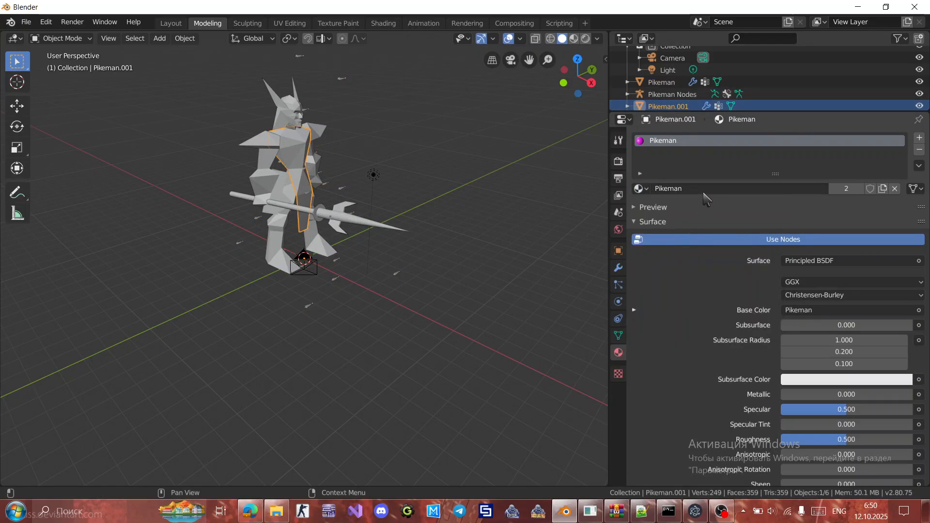
pyautogui.click(682, 190)
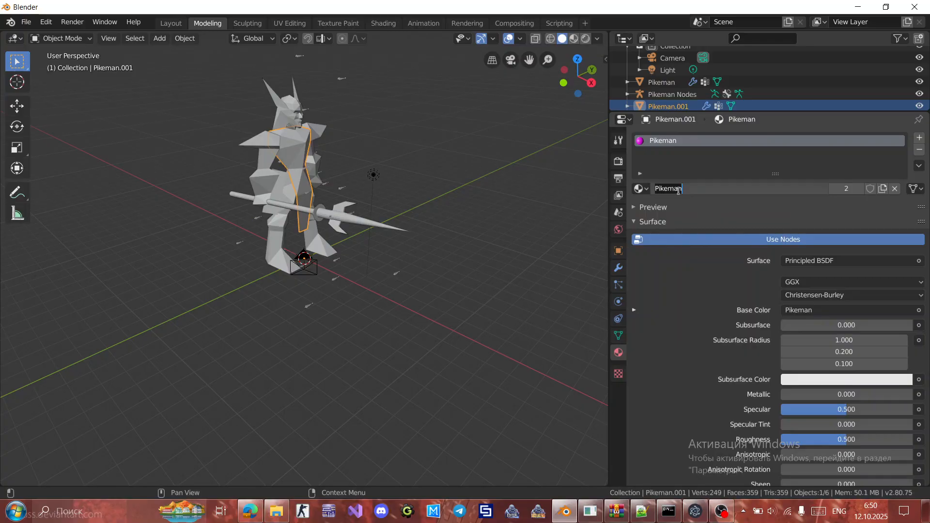
pyautogui.write('text_pike1')
pyautogui.hotkey('ctrl', 'a')
pyautogui.hotkey('ctrl', 'c')
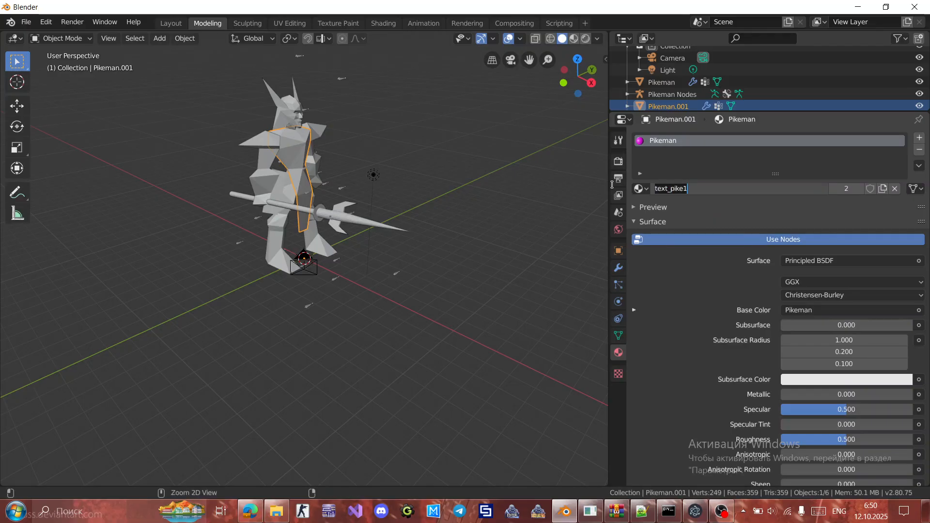
pyautogui.press('Return')
# Assign the Pikeman.001 material to the selected object and rename the material text_pike2.
pyautogui.click(641, 189)
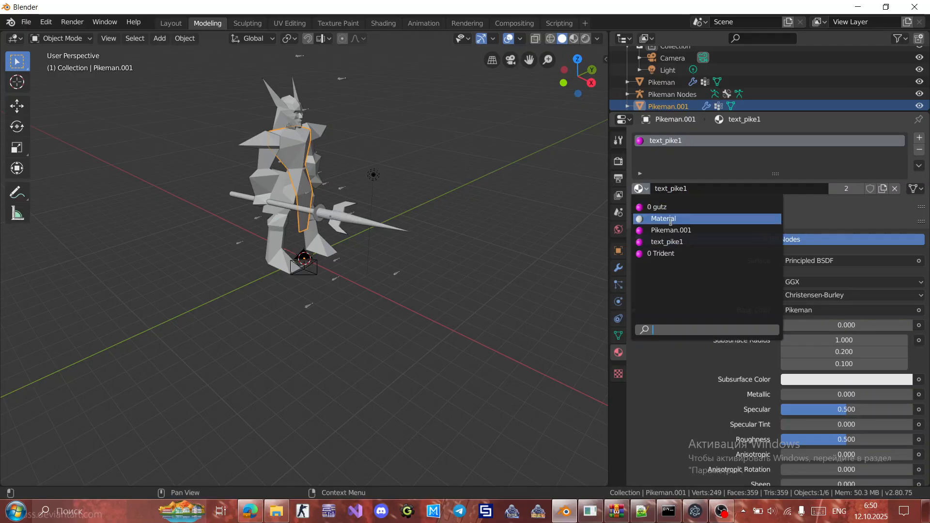
pyautogui.click(688, 231)
pyautogui.doubleClick(708, 188)
pyautogui.hotkey('ctrl', 'v')
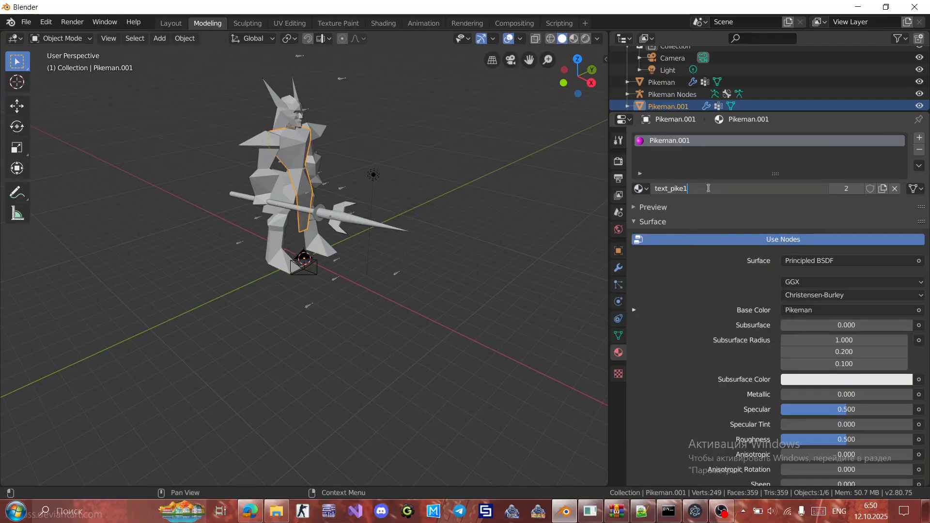
pyautogui.press('Return')
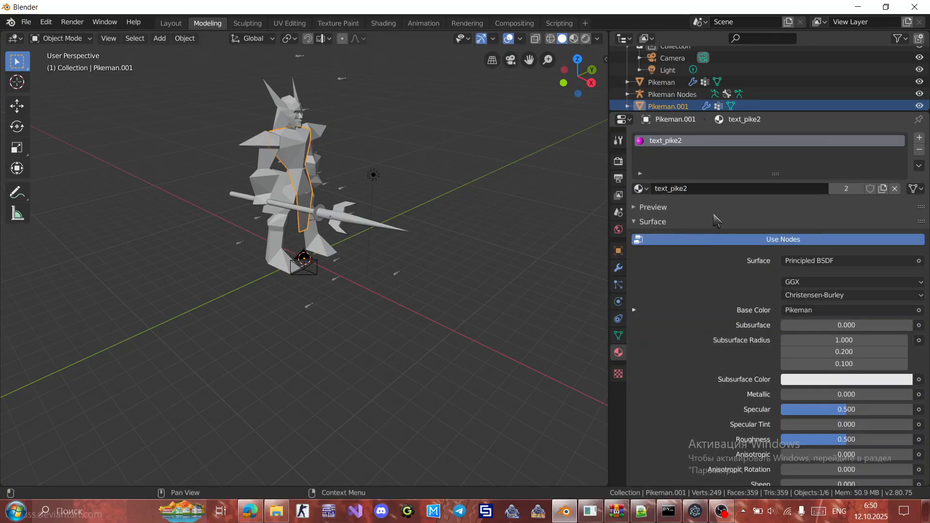
# Assign the Trident material to the Pikeman.001 object and rename the material text_pike3.
pyautogui.click(640, 189)
pyautogui.click(686, 253)
pyautogui.doubleClick(702, 188)
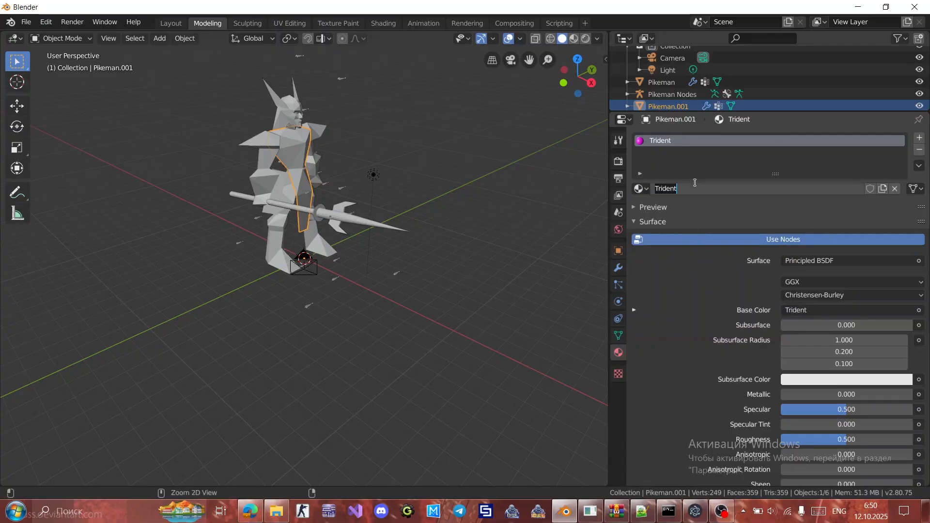
pyautogui.hotkey('ctrl', 'v')
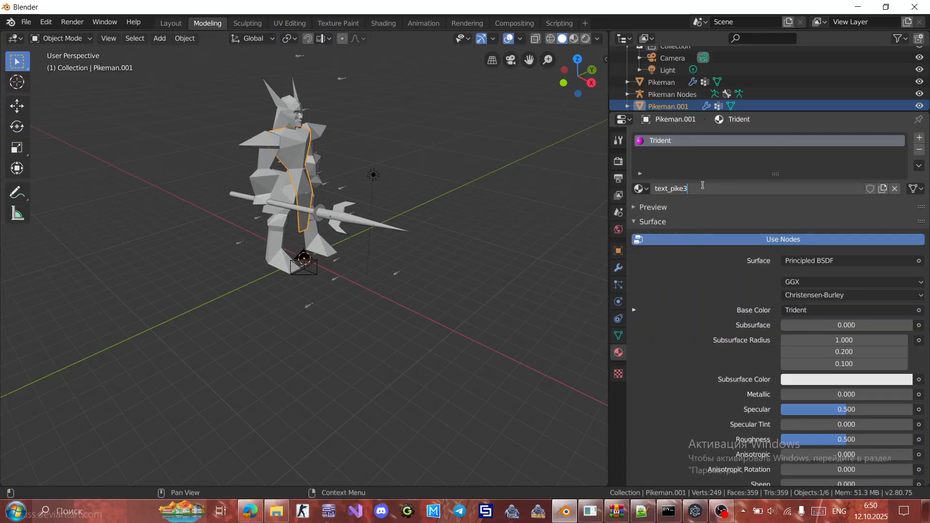
pyautogui.press('Return')
# Assign the gutz material to the Pikeman.001 object and rename the material text_gutz.
pyautogui.click(640, 188)
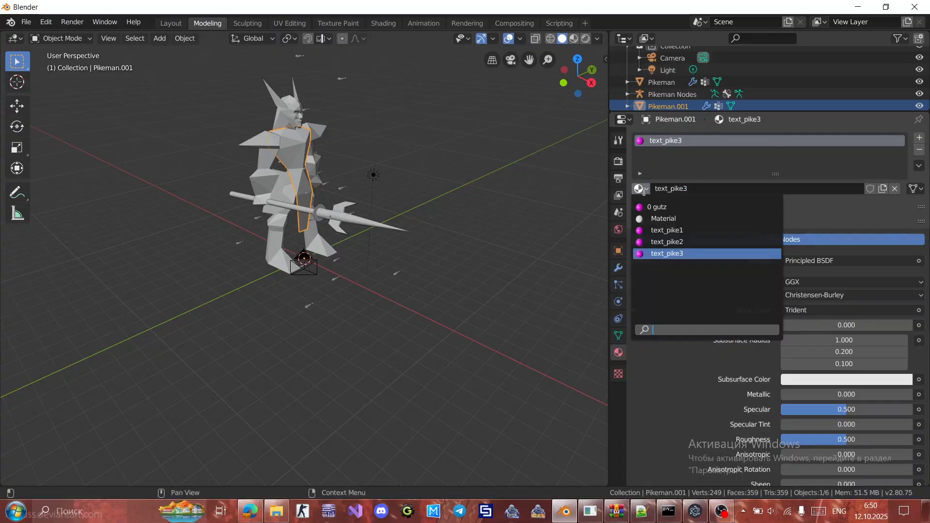
pyautogui.click(668, 207)
pyautogui.doubleClick(678, 192)
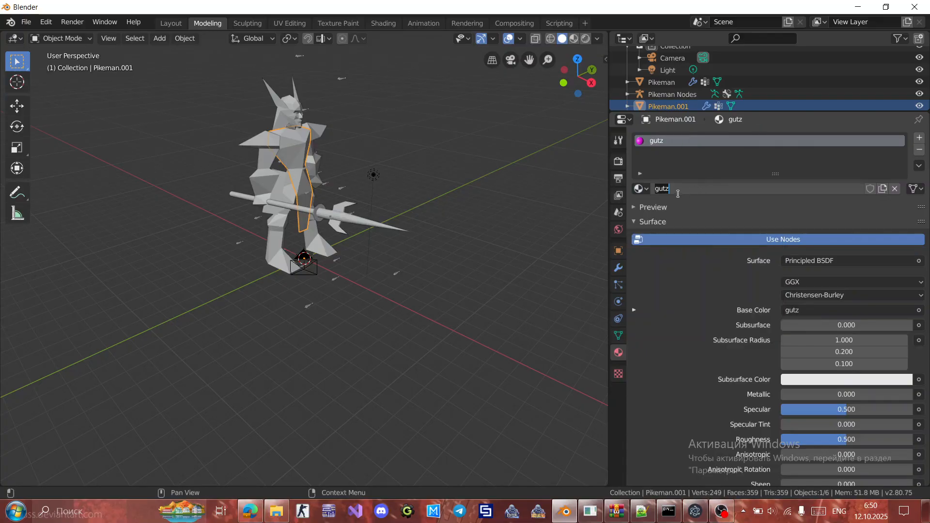
pyautogui.click(659, 188)
pyautogui.write('text_pike1')
pyautogui.press('BackSpace')
pyautogui.press('BackSpace')
pyautogui.press('BackSpace')
pyautogui.press('BackSpace')
pyautogui.press('End')
pyautogui.press('Return')
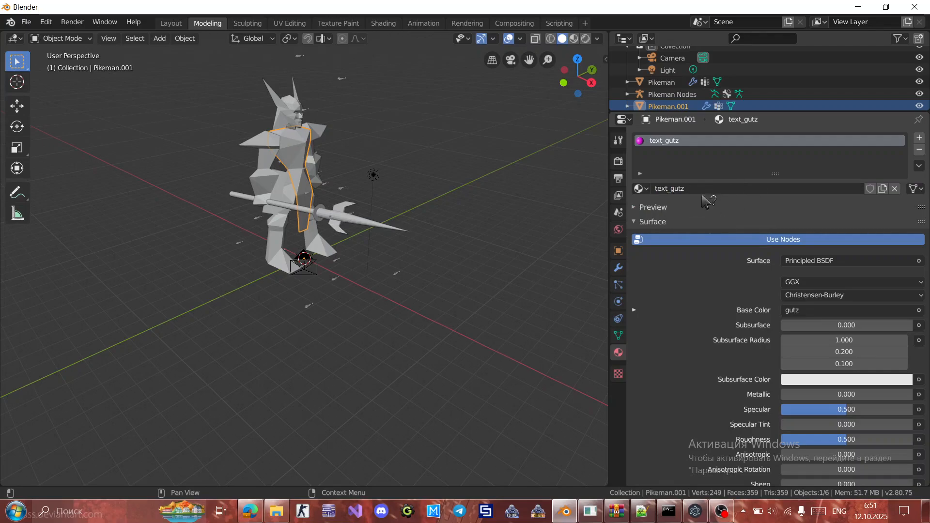
# Look through the Pikeman objects and open the object data properties of Pikeman.001.
pyautogui.click(780, 94)
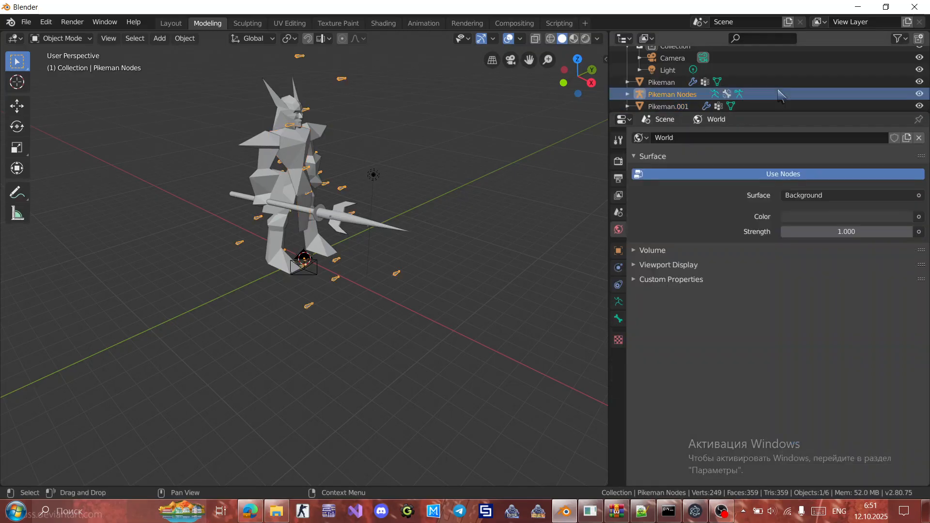
pyautogui.scroll(2, 779, 94)
pyautogui.scroll(-3, 779, 94)
pyautogui.click(780, 90)
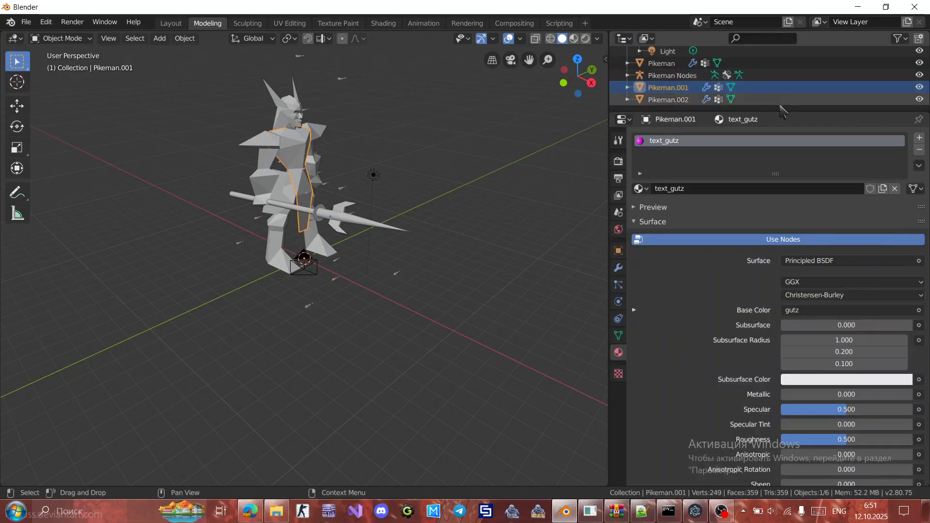
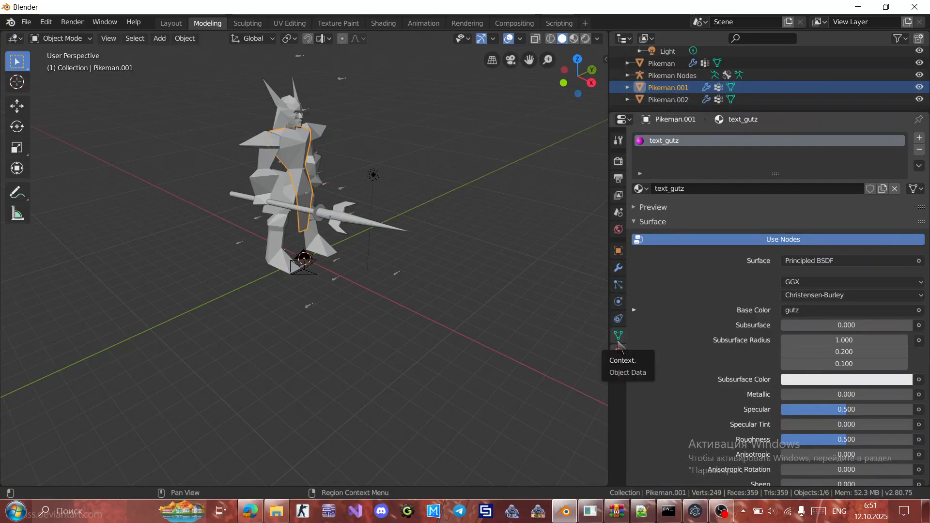
pyautogui.click(618, 340)
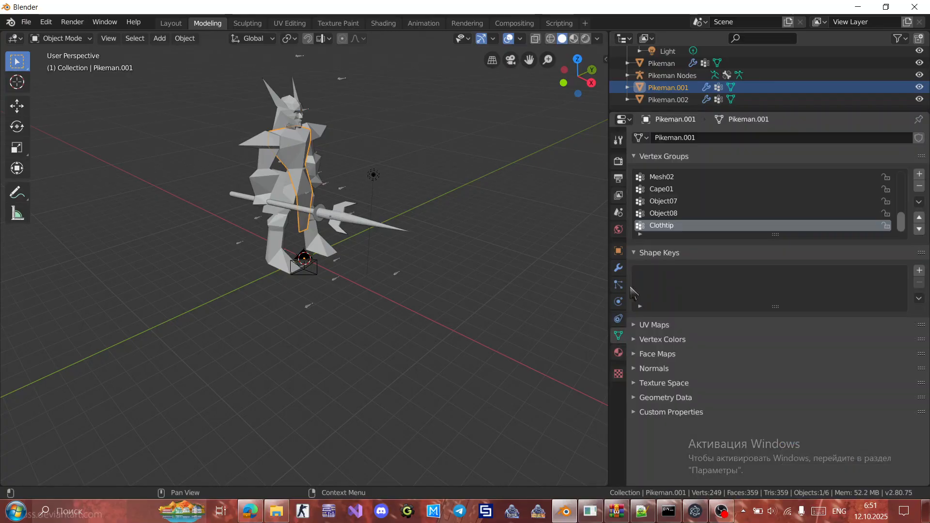
# Select the Pikeman Nodes armature and preview its first Warcraft 3 animations, from #UNANIMATED through Stand - 2 and Attack to Attack Slam.
pyautogui.click(684, 76)
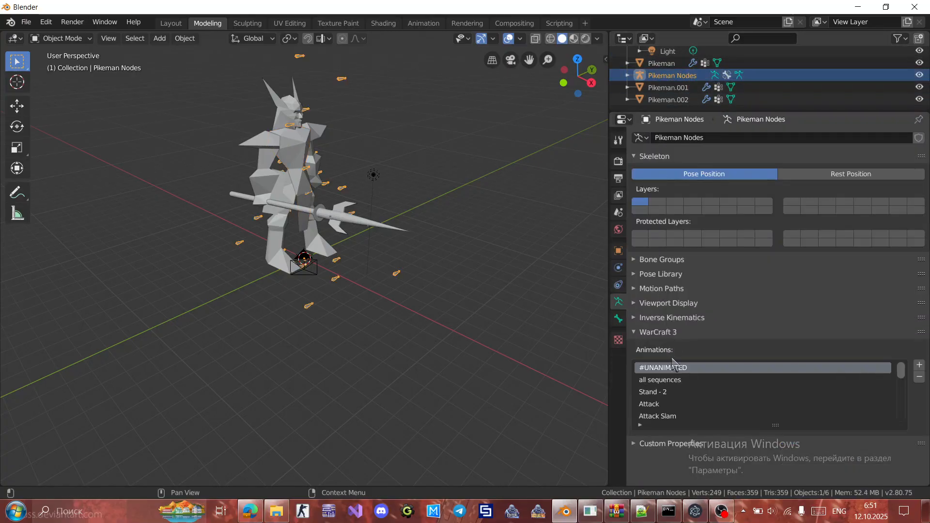
pyautogui.scroll(-1, 676, 407)
pyautogui.click(666, 379)
pyautogui.click(668, 392)
pyautogui.click(669, 403)
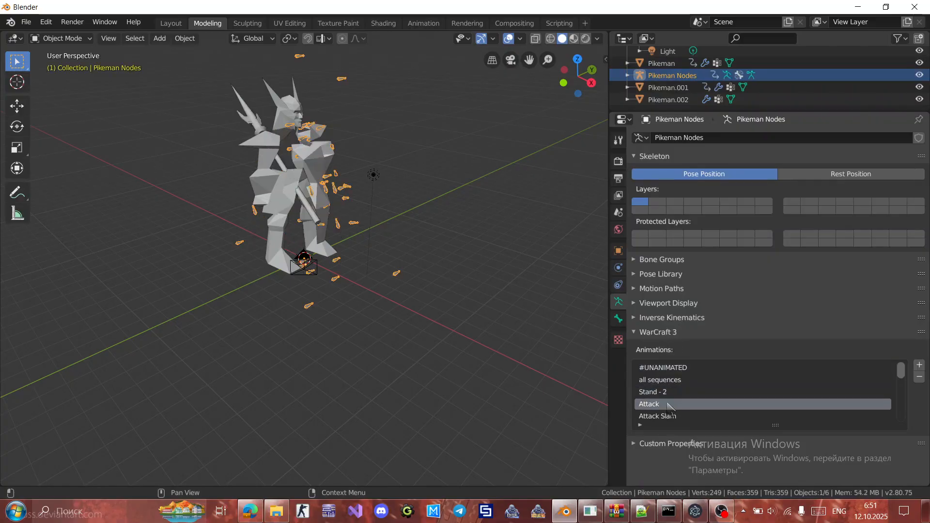
pyautogui.click(672, 393)
pyautogui.click(671, 415)
pyautogui.click(671, 404)
pyautogui.click(673, 392)
pyautogui.click(678, 372)
pyautogui.click(673, 392)
pyautogui.click(671, 416)
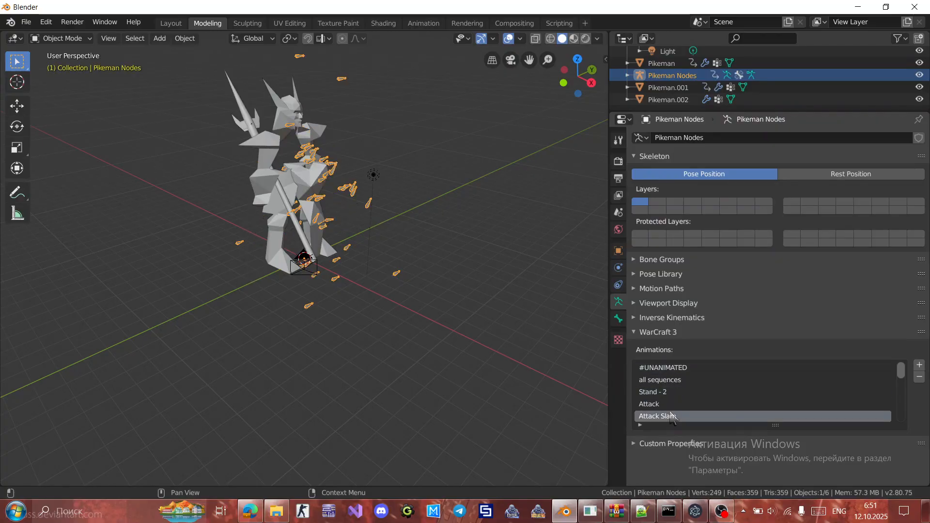
# Preview the armature's remaining animations, including Death, Stand Victory and Attack Walk Stand Spin.
pyautogui.scroll(-1, 671, 416)
pyautogui.click(671, 416)
pyautogui.scroll(-2, 671, 417)
pyautogui.click(670, 404)
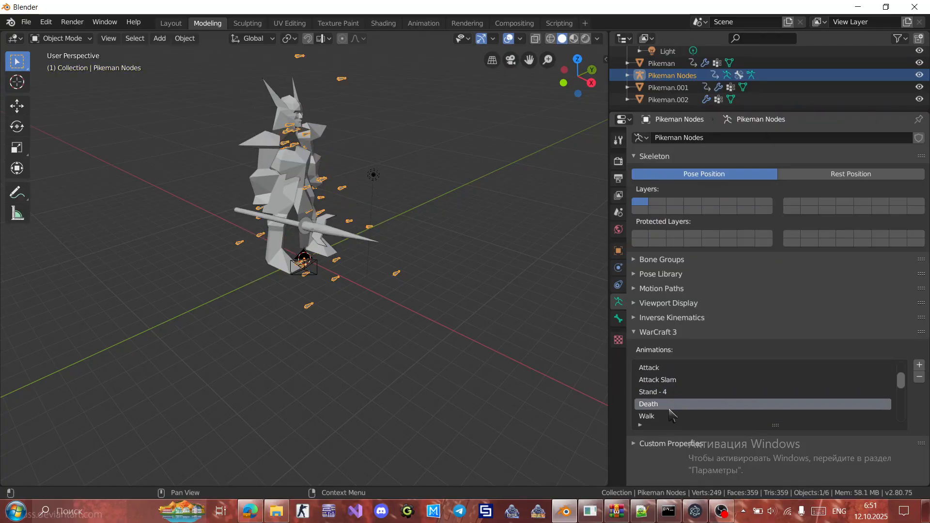
pyautogui.scroll(-3, 670, 404)
pyautogui.click(669, 392)
pyautogui.click(668, 403)
pyautogui.scroll(-1, 668, 403)
pyautogui.click(669, 404)
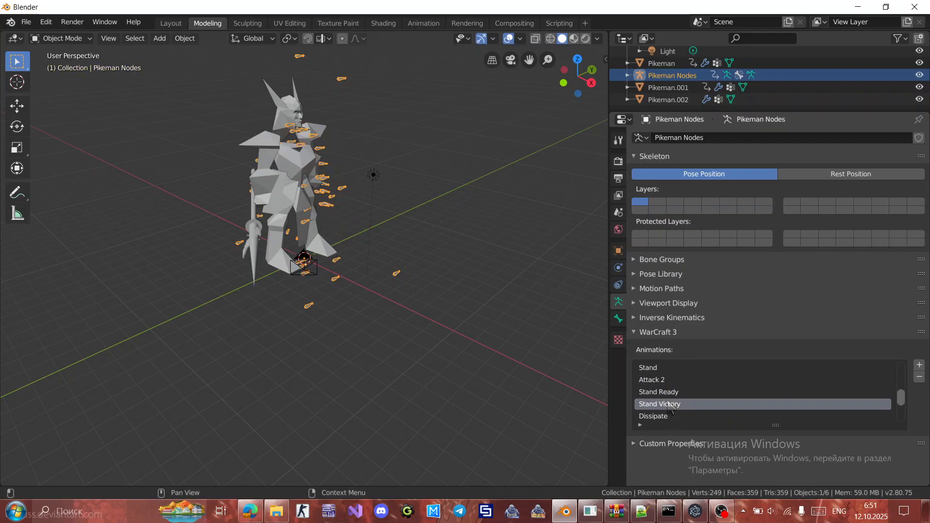
pyautogui.scroll(-4, 668, 404)
pyautogui.click(670, 392)
pyautogui.click(671, 380)
pyautogui.click(671, 404)
pyautogui.click(672, 382)
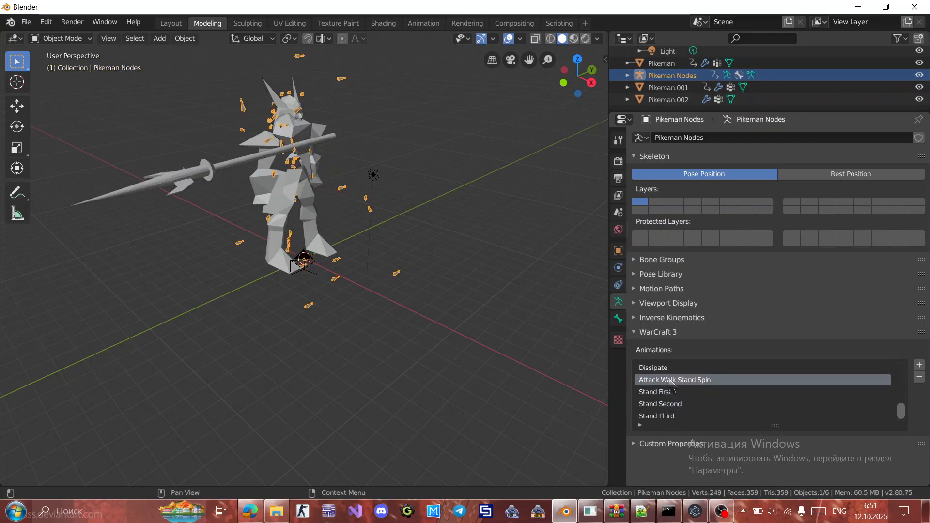
# Return to the start of the armature's animations and make all sequences the active one.
pyautogui.scroll(5, 672, 386)
pyautogui.click(671, 388)
pyautogui.scroll(4, 671, 385)
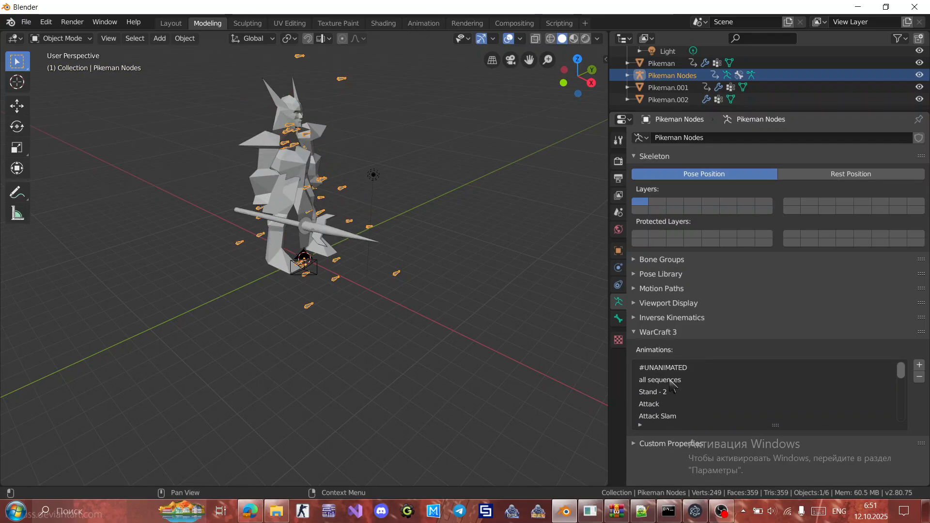
pyautogui.click(671, 380)
pyautogui.click(673, 368)
pyautogui.click(671, 404)
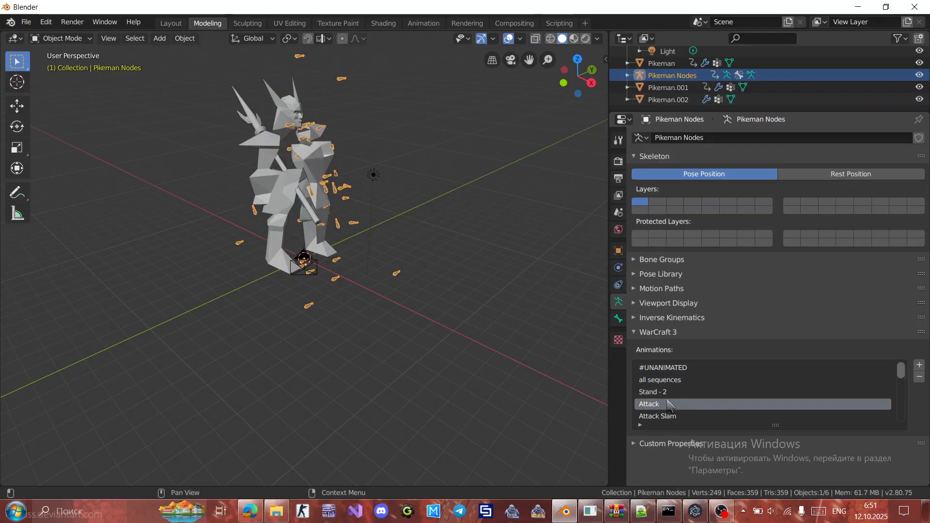
pyautogui.click(671, 392)
pyautogui.click(672, 381)
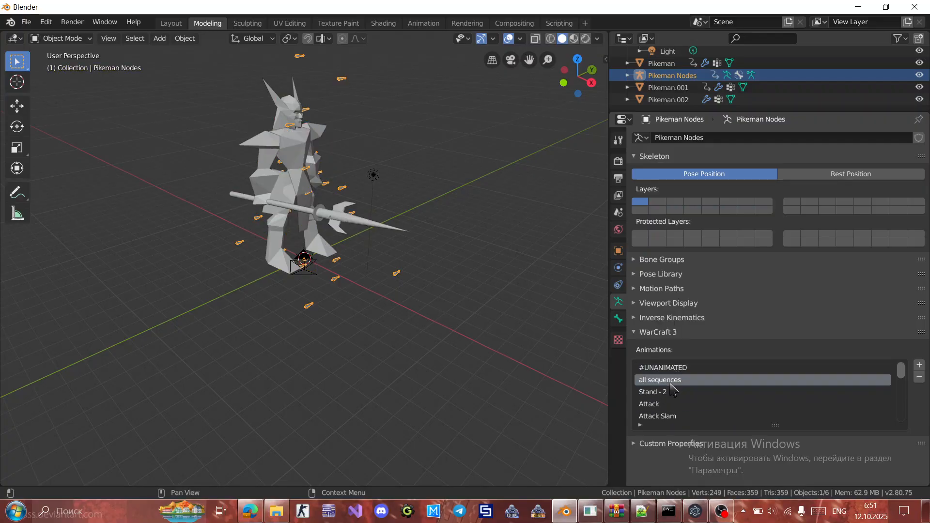
pyautogui.moveTo(479, 307)
pyautogui.mouseDown(button='middle')
pyautogui.moveTo(460, 266)
pyautogui.moveTo(472, 324)
pyautogui.moveTo(489, 310)
pyautogui.mouseUp(button='middle')
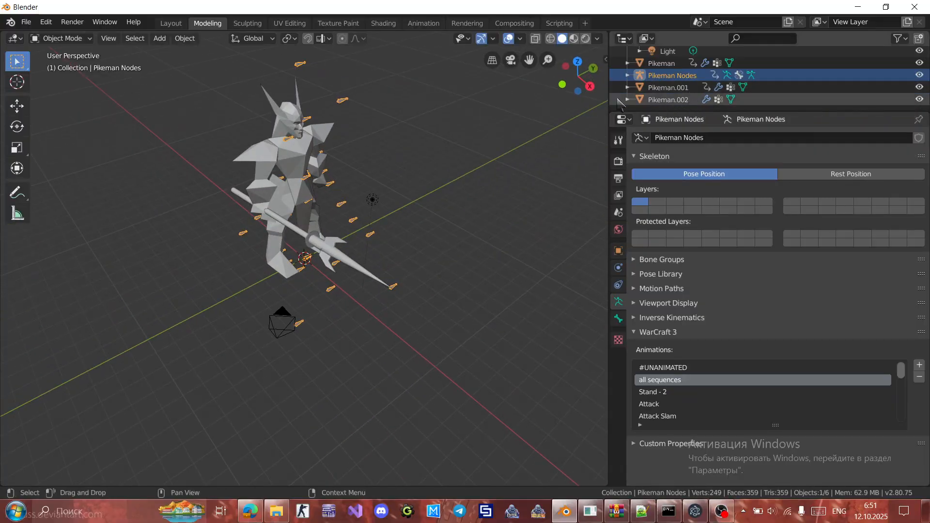
pyautogui.click(27, 22)
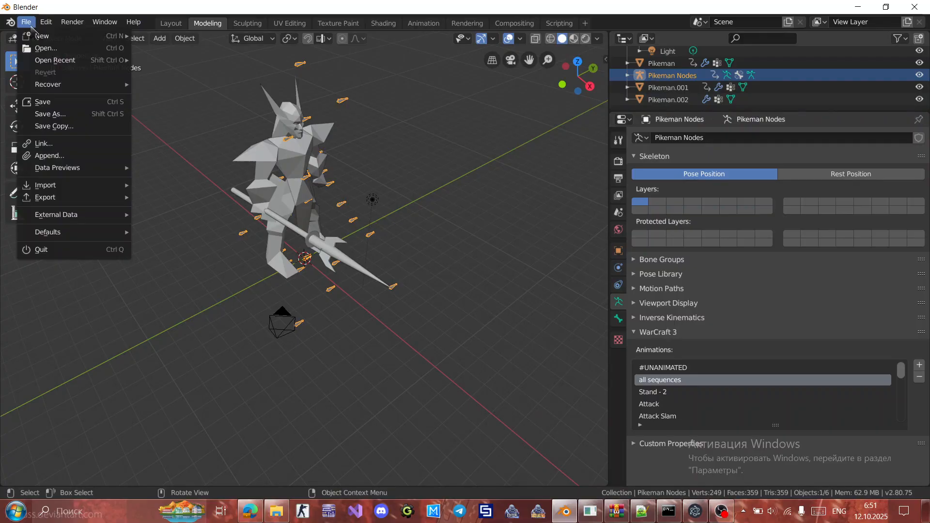
pyautogui.moveTo(83, 188)
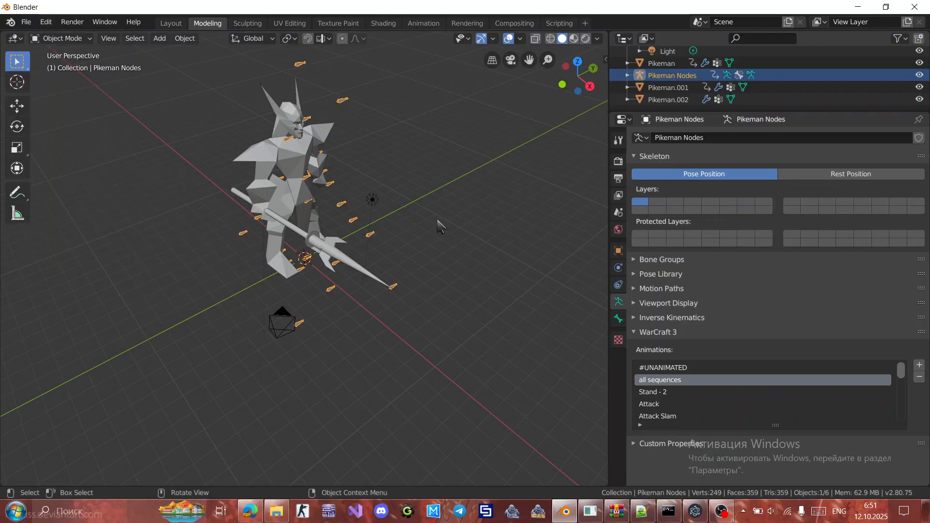
# Switch to the Animation workspace and change the Dope Sheet to Action Editor mode for the Pikeman Nodes armature.
pyautogui.moveTo(437, 226)
pyautogui.mouseDown(button='middle')
pyautogui.moveTo(432, 192)
pyautogui.moveTo(440, 213)
pyautogui.mouseUp(button='middle')
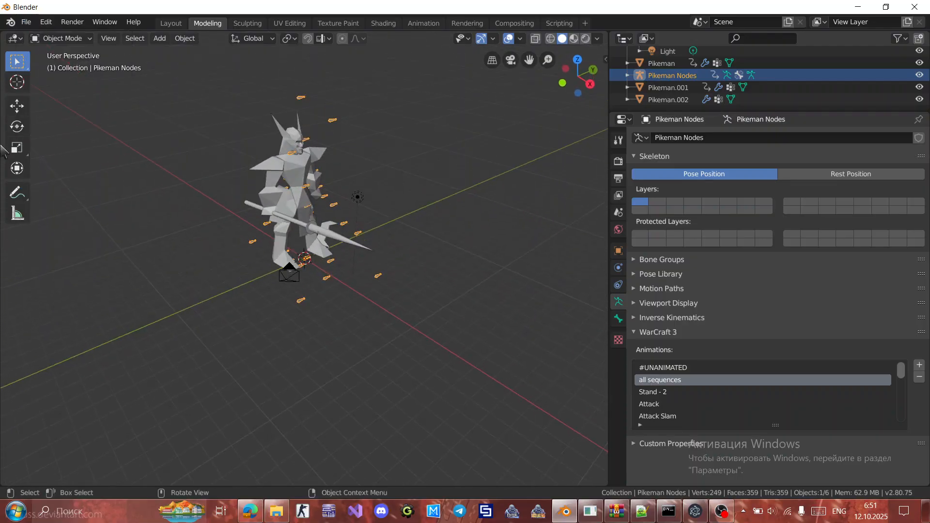
pyautogui.click(339, 23)
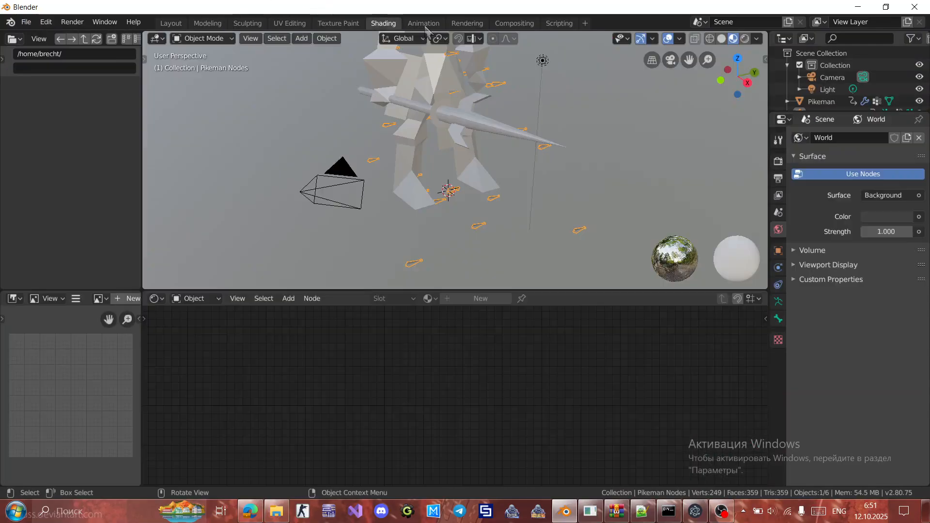
pyautogui.click(426, 24)
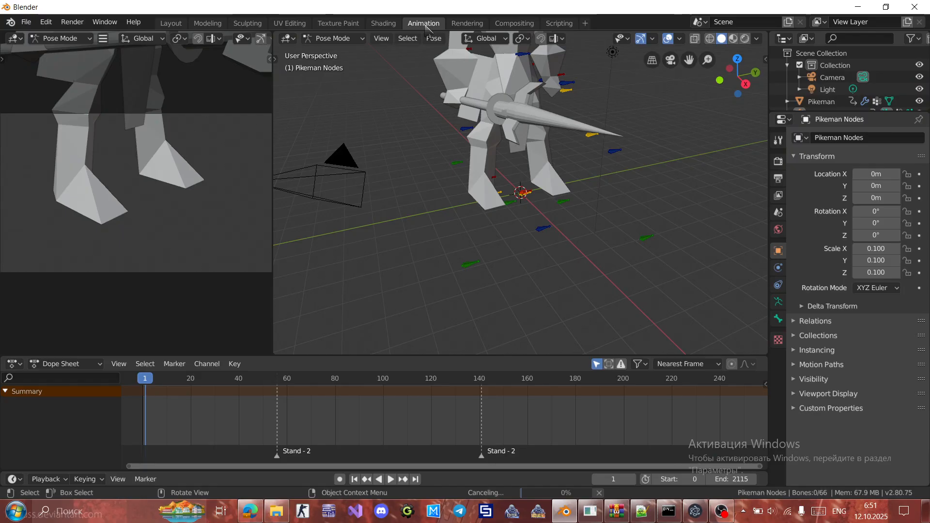
pyautogui.scroll(-6, 391, 177)
pyautogui.click(88, 370)
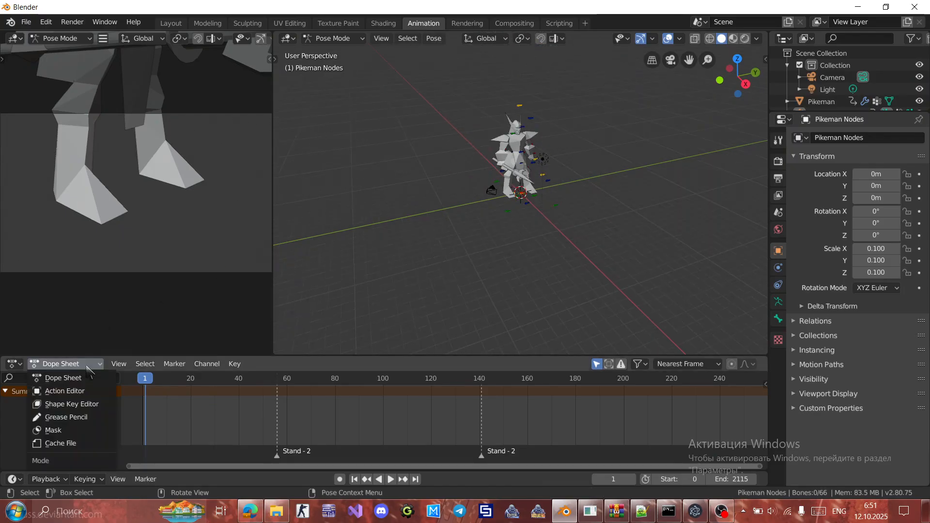
pyautogui.click(65, 364)
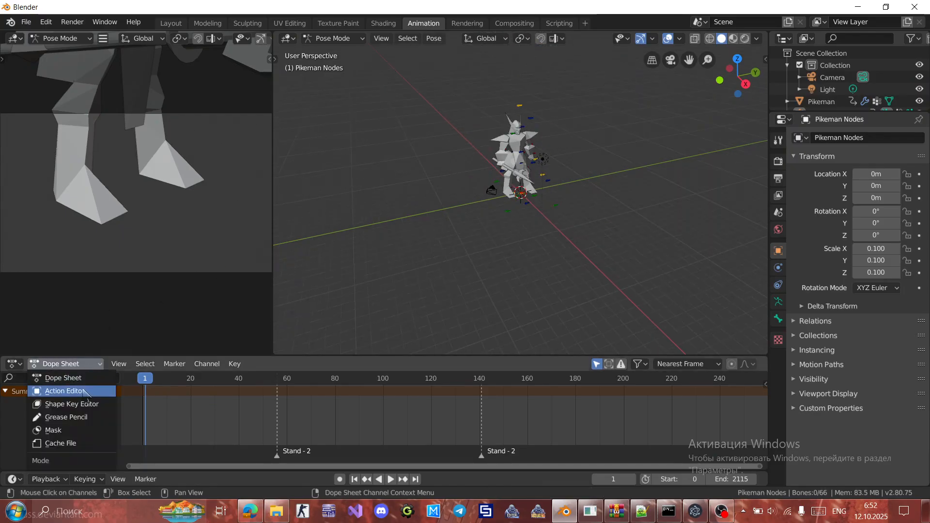
pyautogui.click(62, 390)
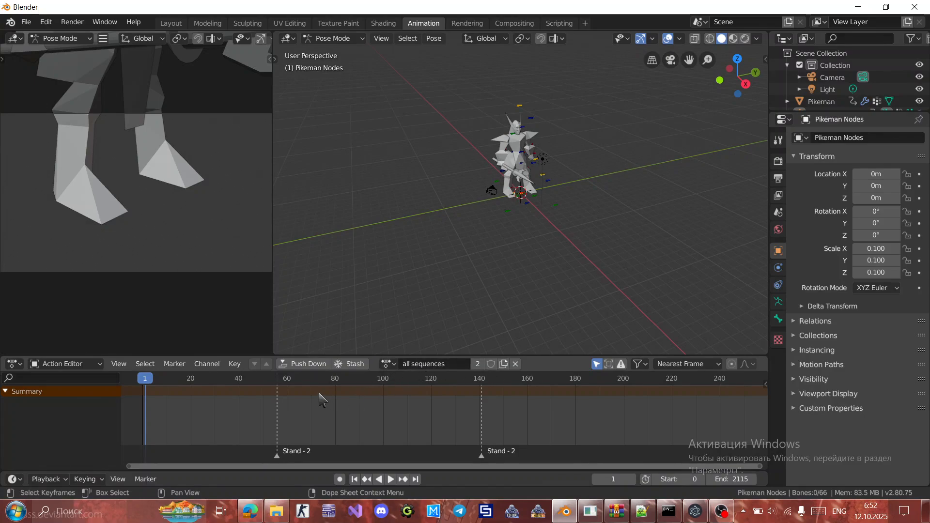
# Play the all sequences action and watch the Pikeman model's movement from several angles and distances.
pyautogui.press('space')
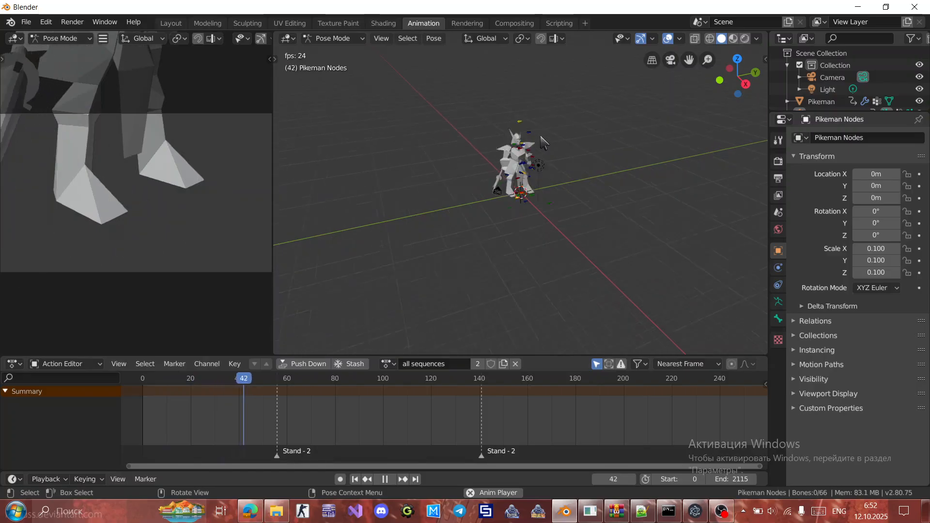
pyautogui.scroll(3, 540, 137)
pyautogui.moveTo(541, 137); pyautogui.dragTo(579, 88, button='middle')
pyautogui.scroll(-2, 544, 141)
pyautogui.scroll(5, 546, 139)
pyautogui.scroll(-3, 561, 122)
pyautogui.scroll(3, 564, 127)
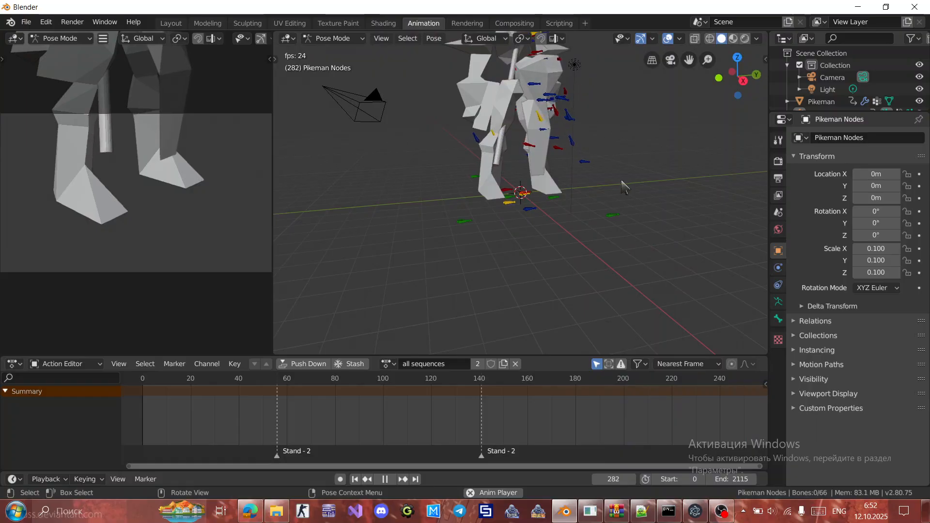
pyautogui.click(719, 514)
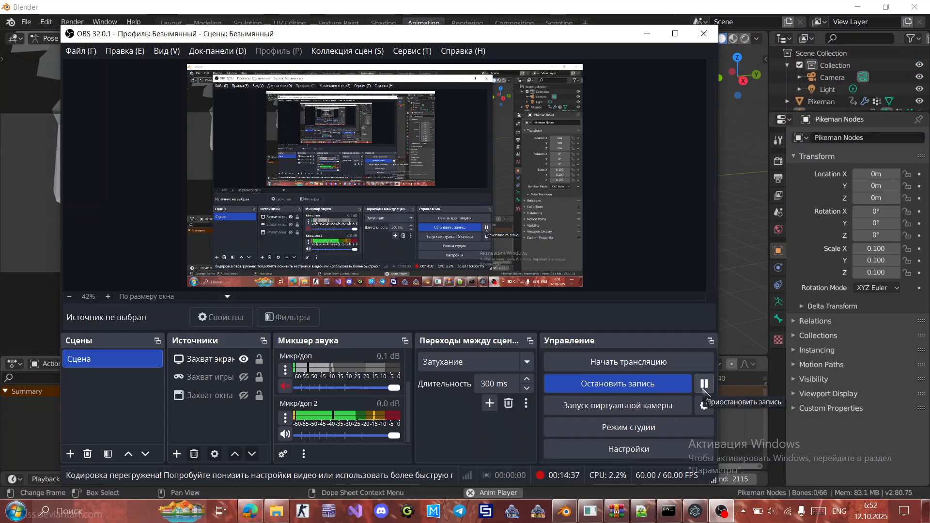
pyautogui.click(703, 384)
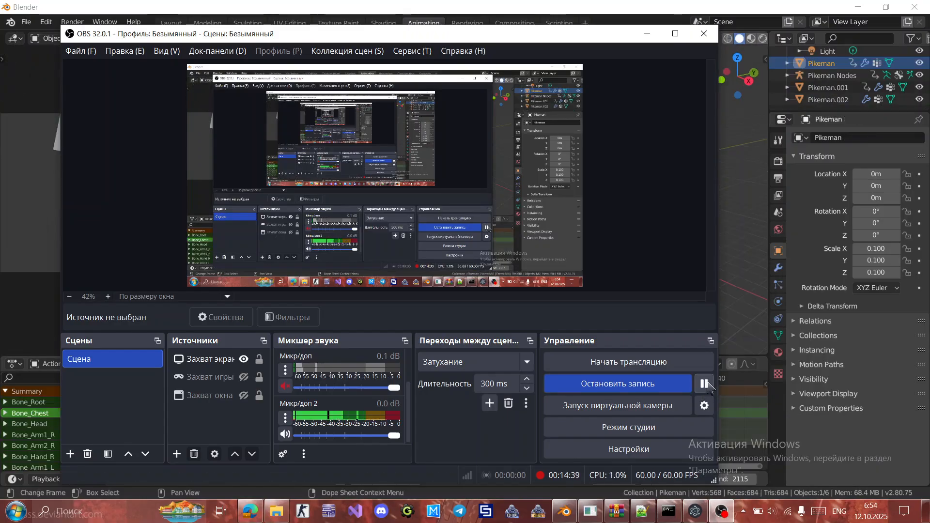
pyautogui.click(755, 217)
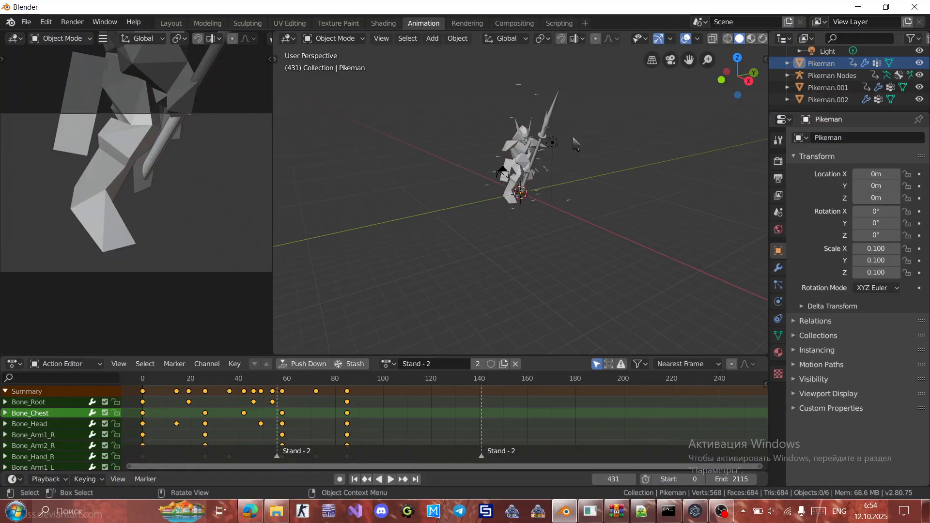
# Play the animation while checking the actions linked to Pikeman Nodes and the Pikeman mesh, and stop with Pikeman selected.
pyautogui.moveTo(581, 155); pyautogui.dragTo(581, 146, button='middle')
pyautogui.press('space')
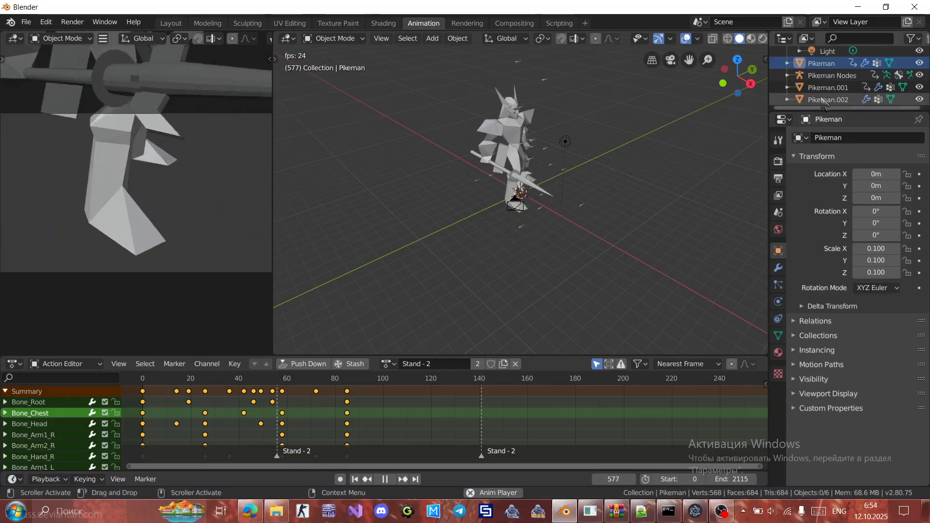
pyautogui.click(829, 75)
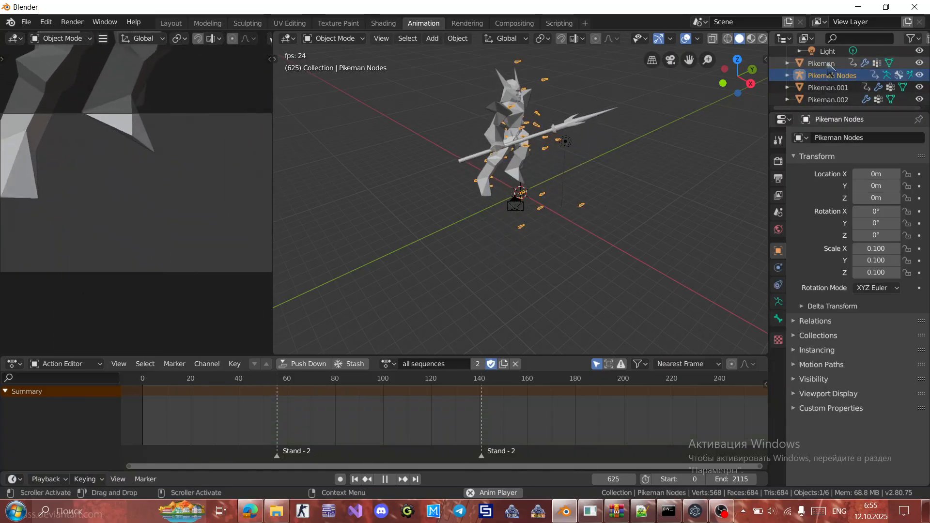
pyautogui.click(822, 63)
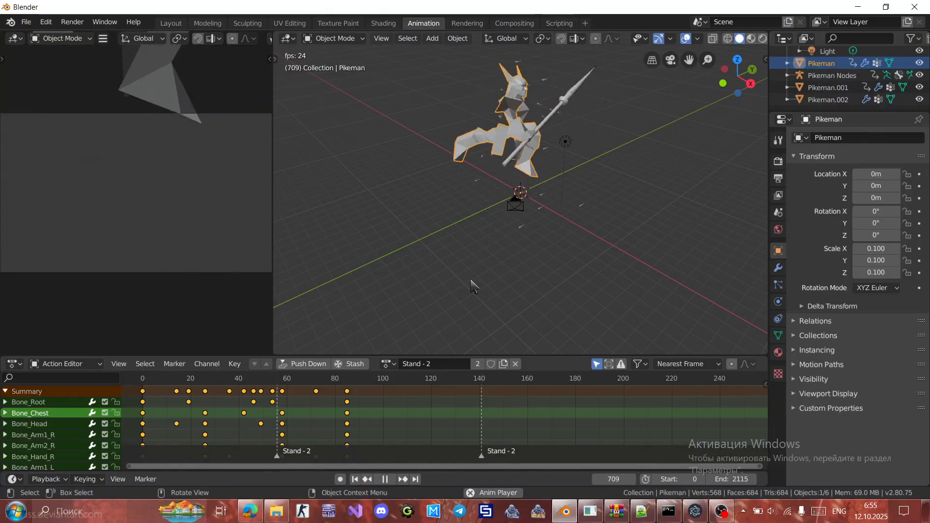
pyautogui.moveTo(586, 269); pyautogui.dragTo(536, 266, button='middle')
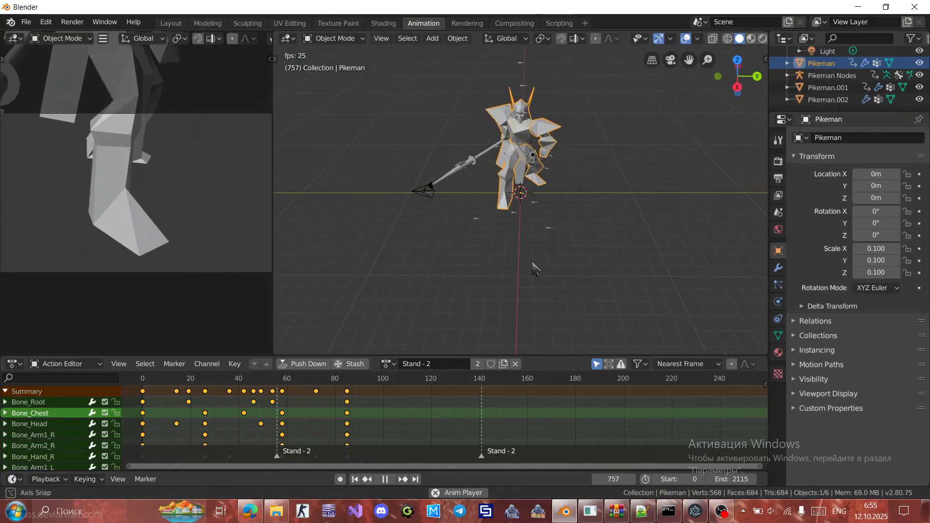
pyautogui.press('space')
# Link the all sequences action to the Pikeman mesh and turn off that action's fake user.
pyautogui.click(388, 364)
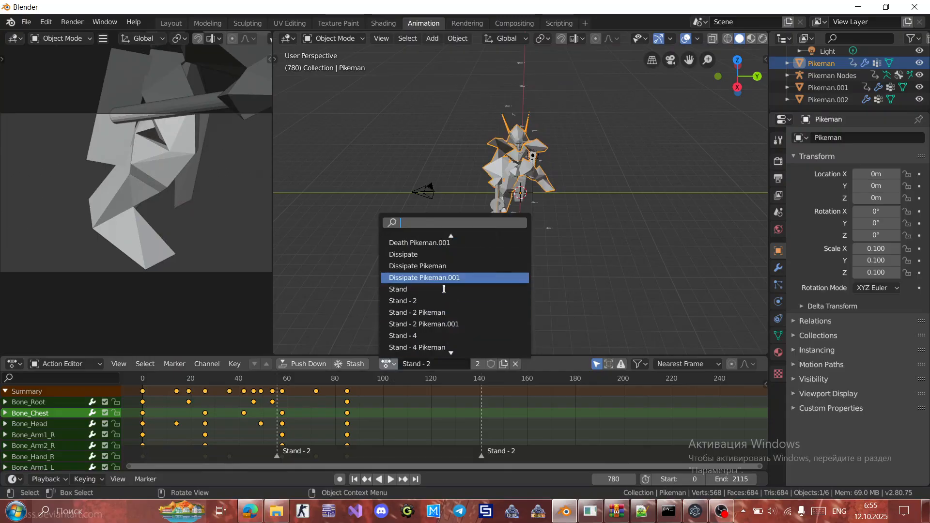
pyautogui.scroll(4, 444, 289)
pyautogui.scroll(10, 443, 289)
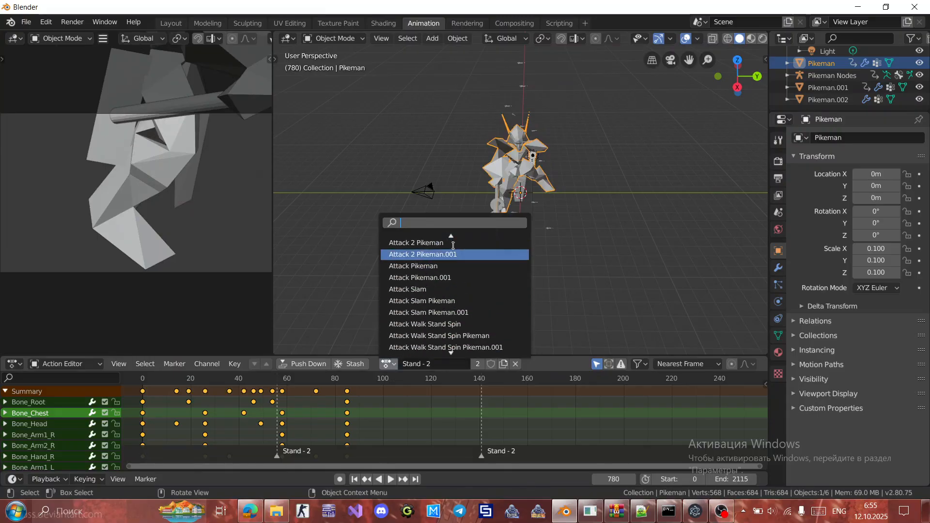
pyautogui.scroll(5, 452, 237)
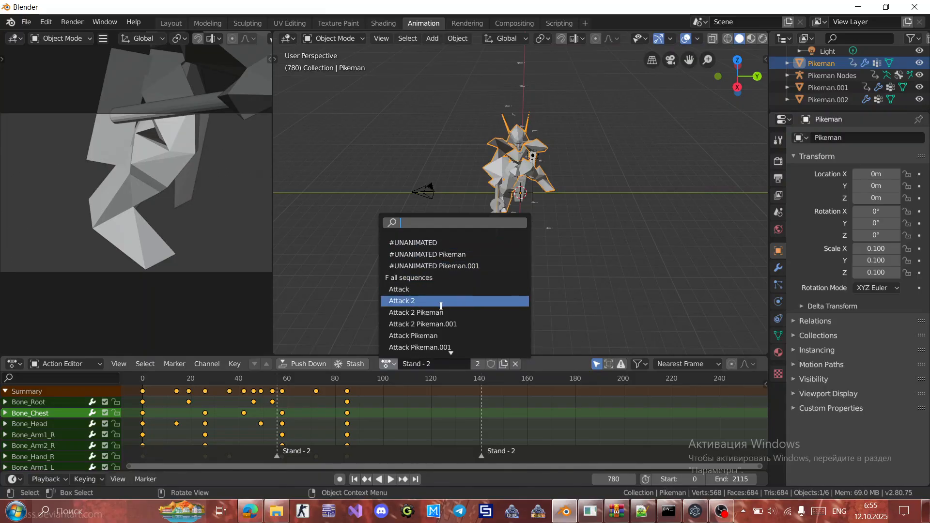
pyautogui.click(457, 278)
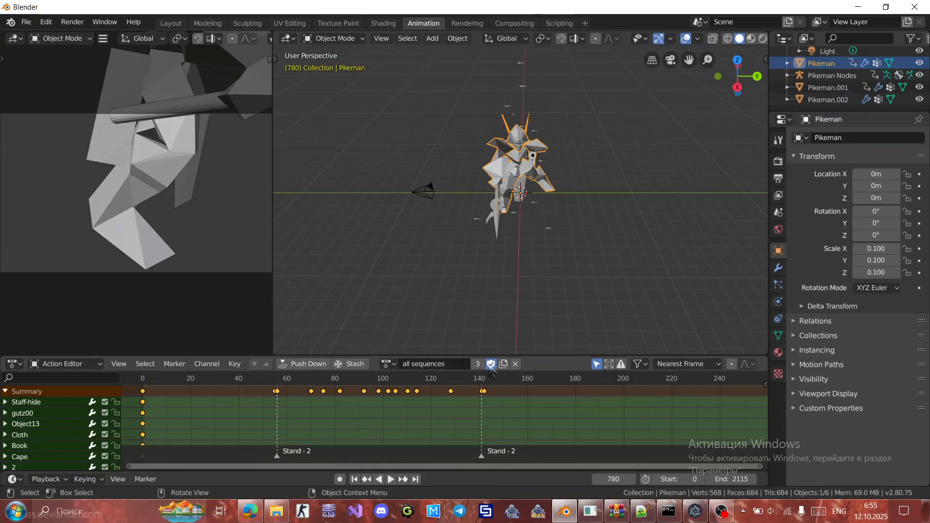
# Link the Attack action to Pikeman, protect it with a fake user and start playback.
pyautogui.click(387, 363)
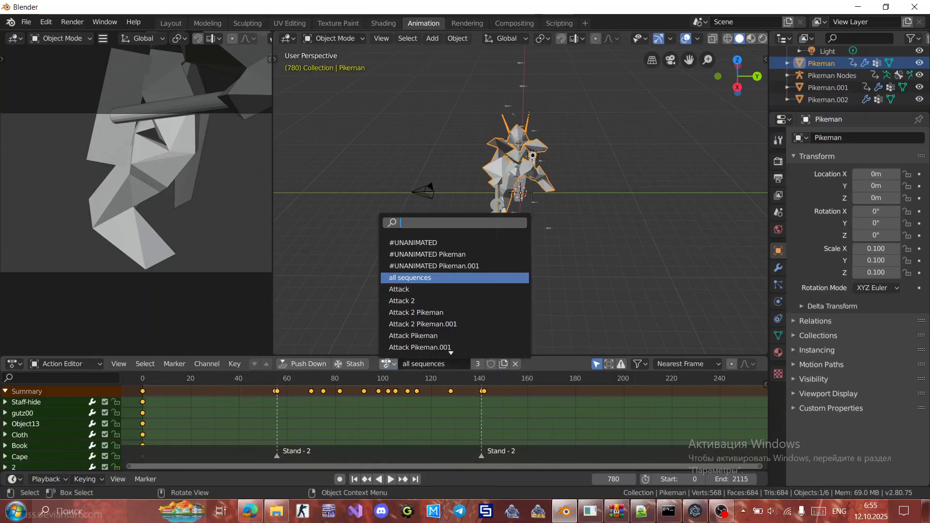
pyautogui.click(414, 289)
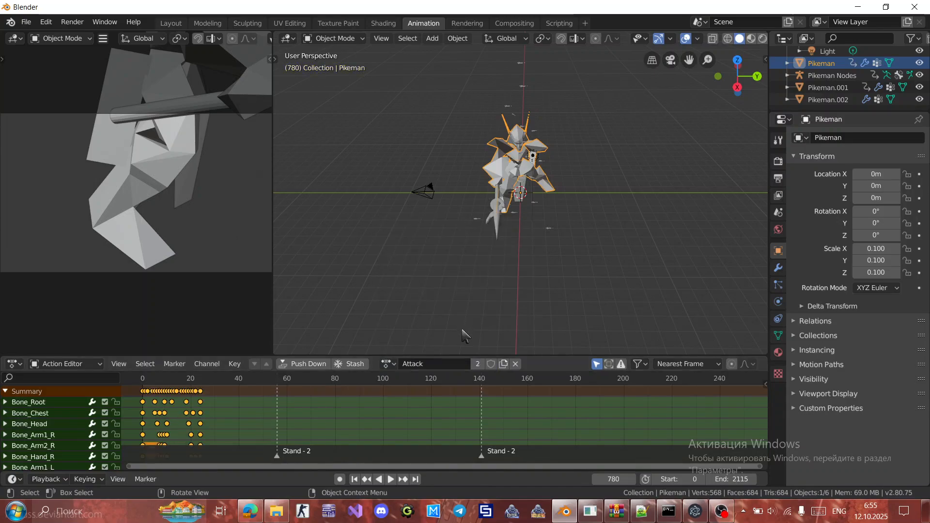
pyautogui.press('space')
pyautogui.click(393, 364)
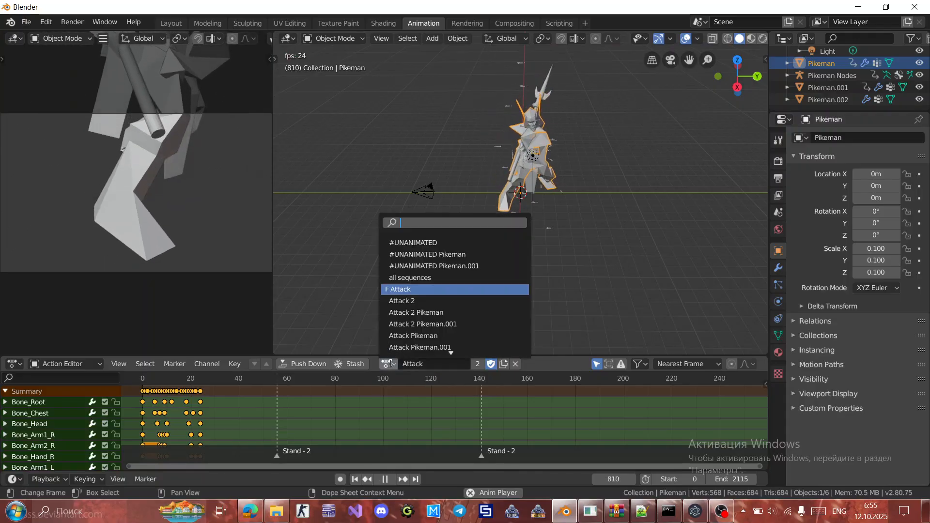
pyautogui.press('Escape')
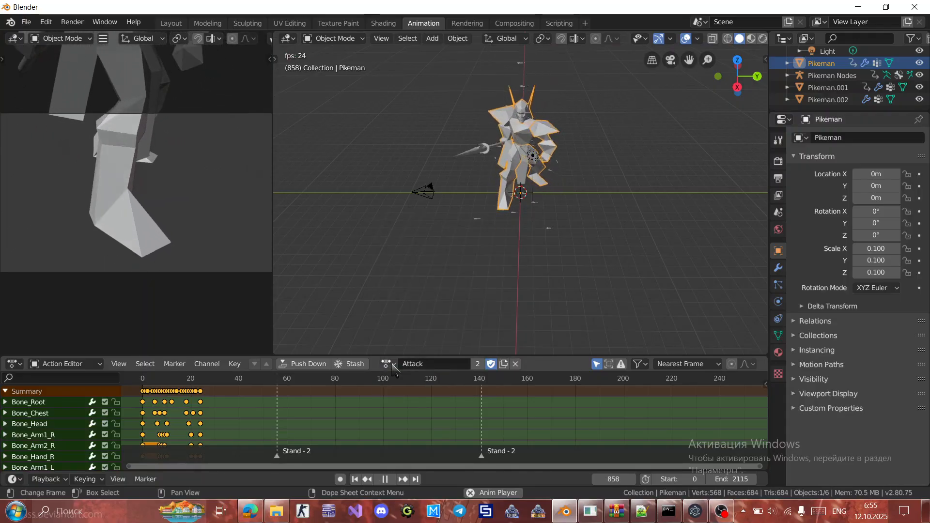
# Stop playback, return to the start of the timeline and replay the animation with the Attack action linked.
pyautogui.press('space')
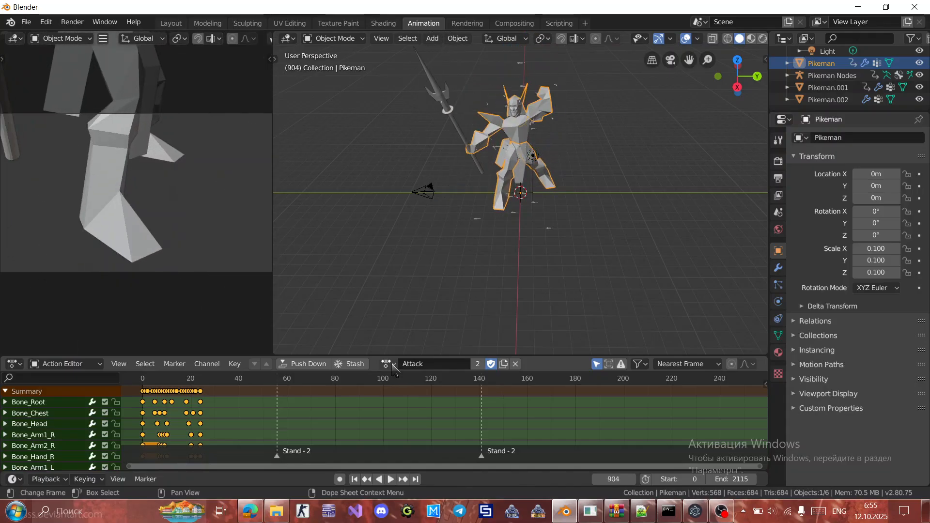
pyautogui.click(390, 363)
pyautogui.press('Escape')
pyautogui.click(355, 479)
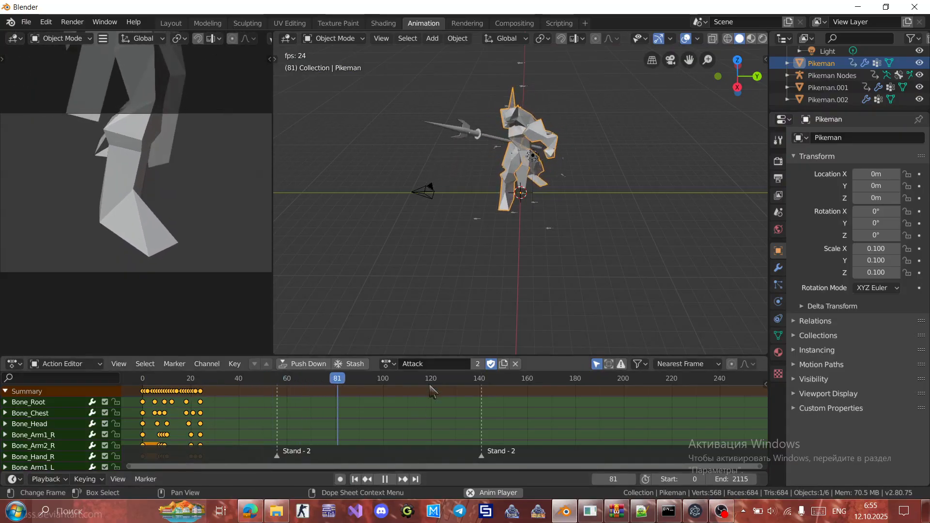
# Link the Attack 2 action to Pikeman, protect it with a fake user and stop playback.
pyautogui.click(394, 366)
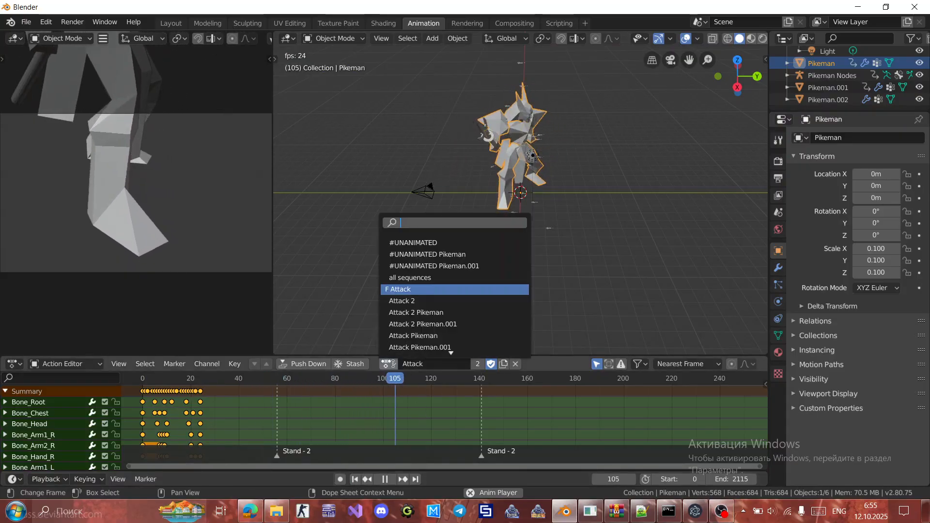
pyautogui.click(415, 312)
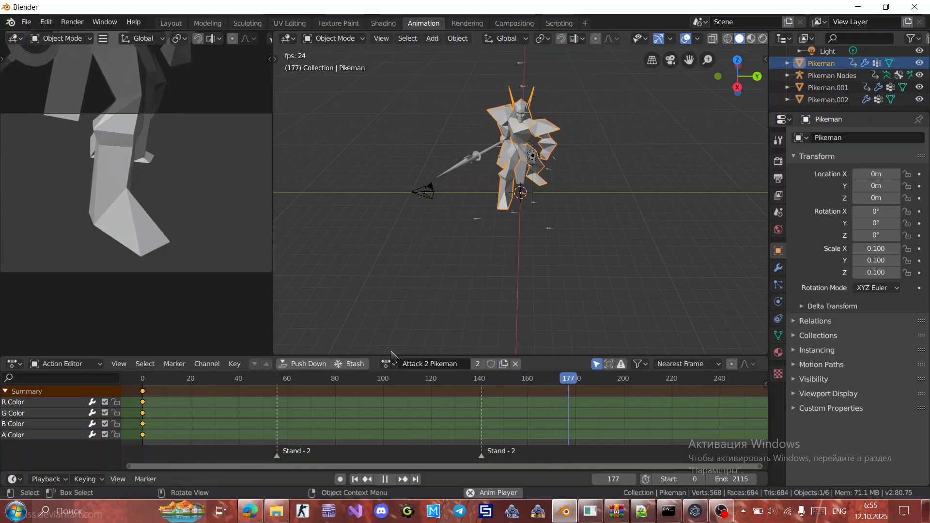
pyautogui.click(386, 365)
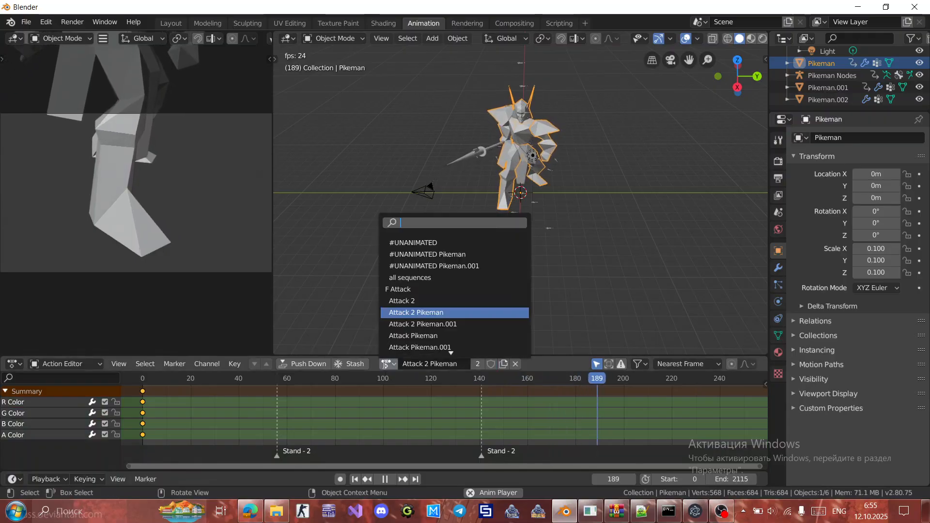
pyautogui.click(401, 300)
pyautogui.click(491, 364)
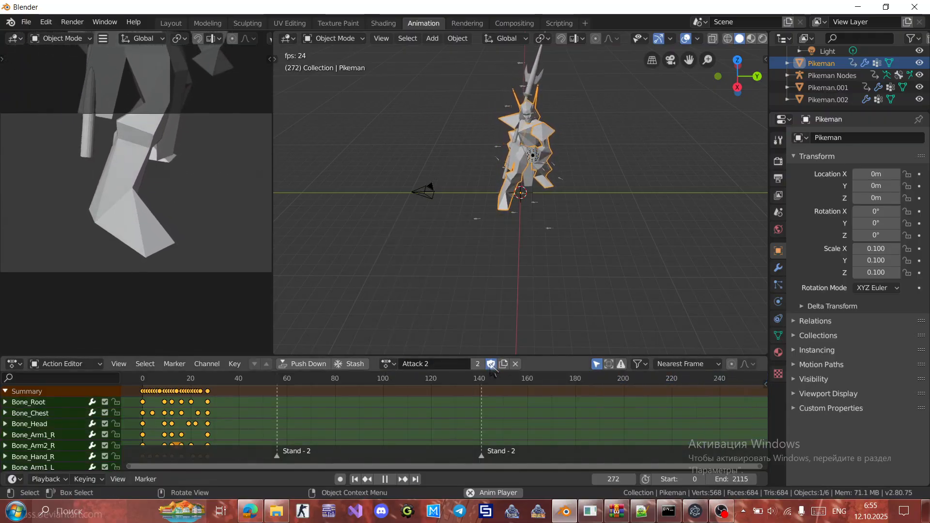
pyautogui.press('space')
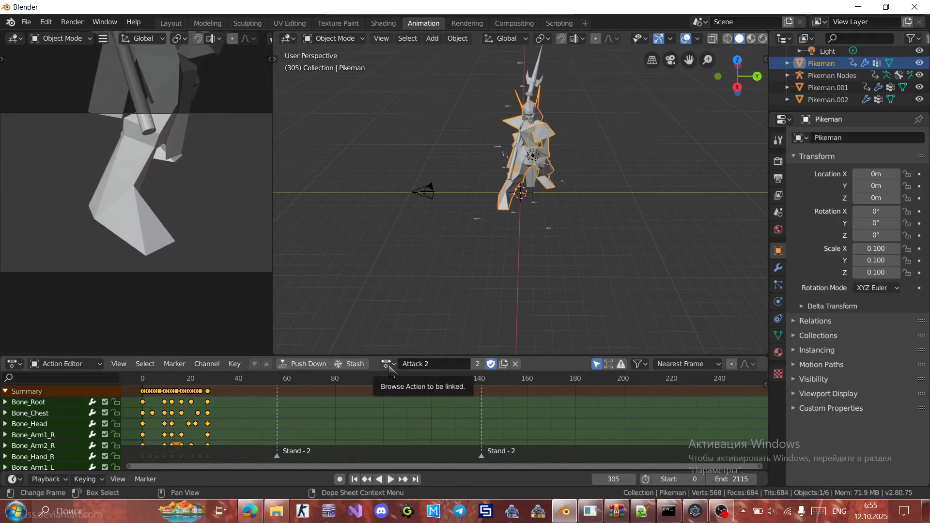
# Link the Death action to Pikeman and protect it with a fake user.
pyautogui.click(387, 364)
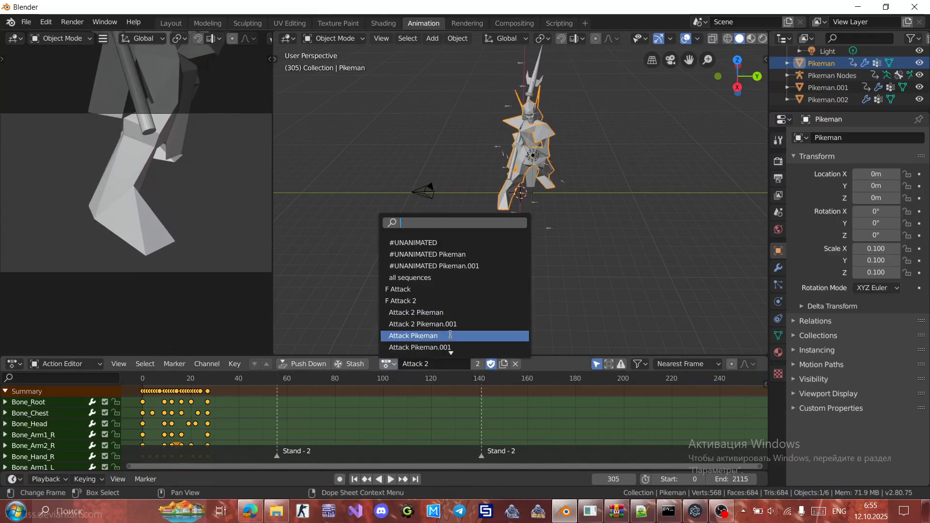
pyautogui.scroll(-2, 449, 334)
pyautogui.scroll(-3, 450, 335)
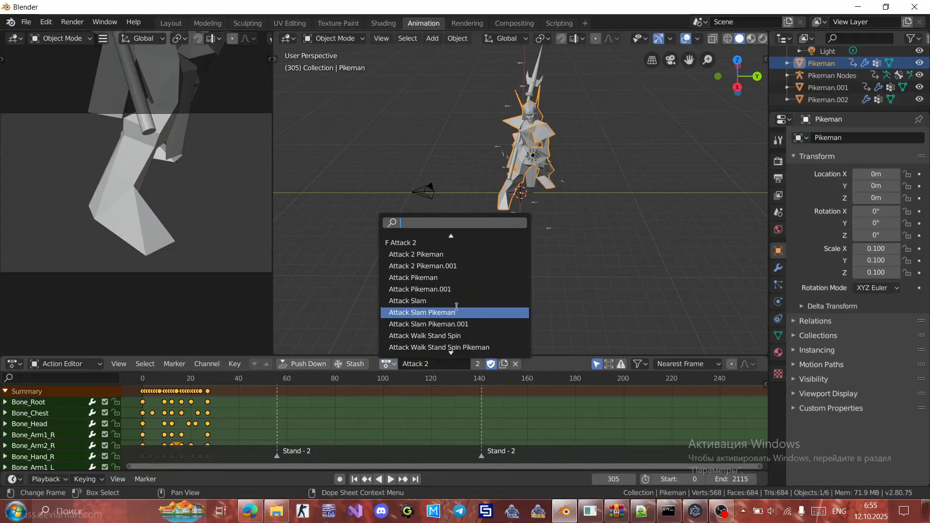
pyautogui.scroll(-4, 454, 347)
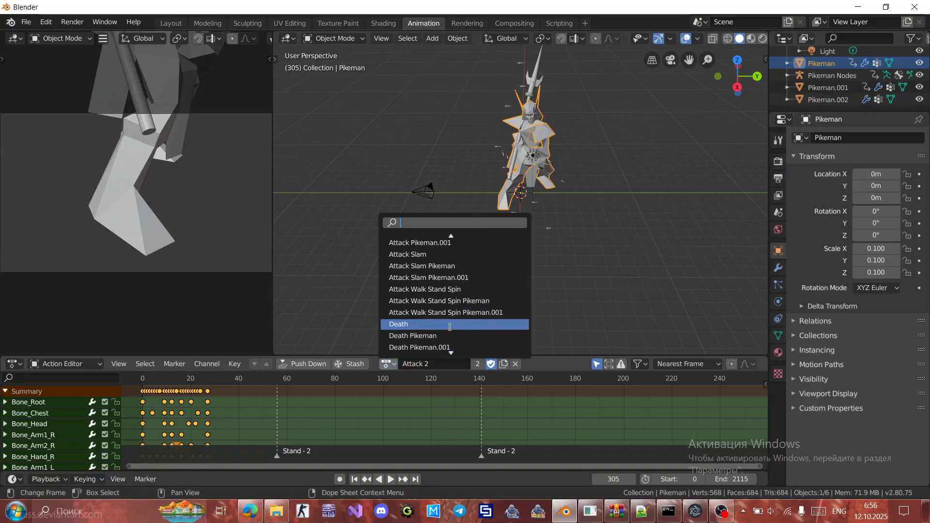
pyautogui.click(450, 327)
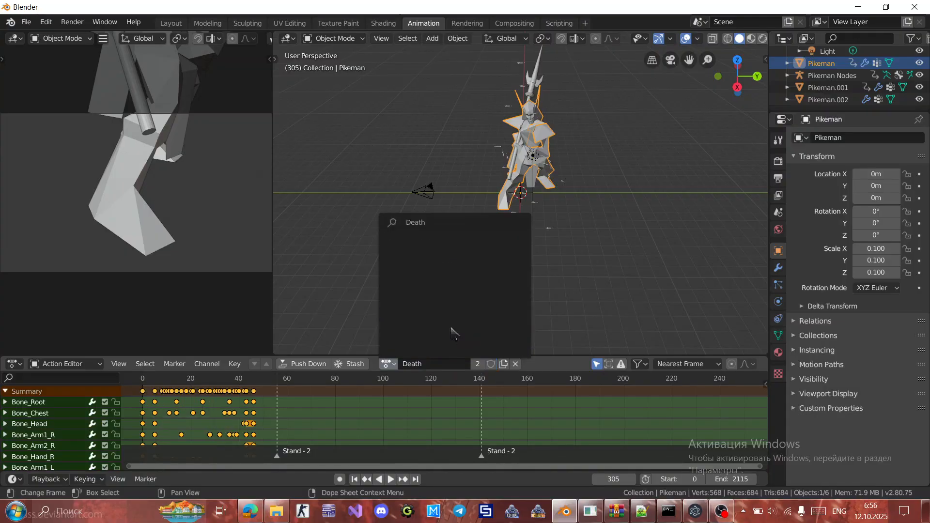
pyautogui.click(491, 364)
# Link the Dissipate and Stand actions to Pikeman one after the other, protecting each with a fake user.
pyautogui.click(387, 367)
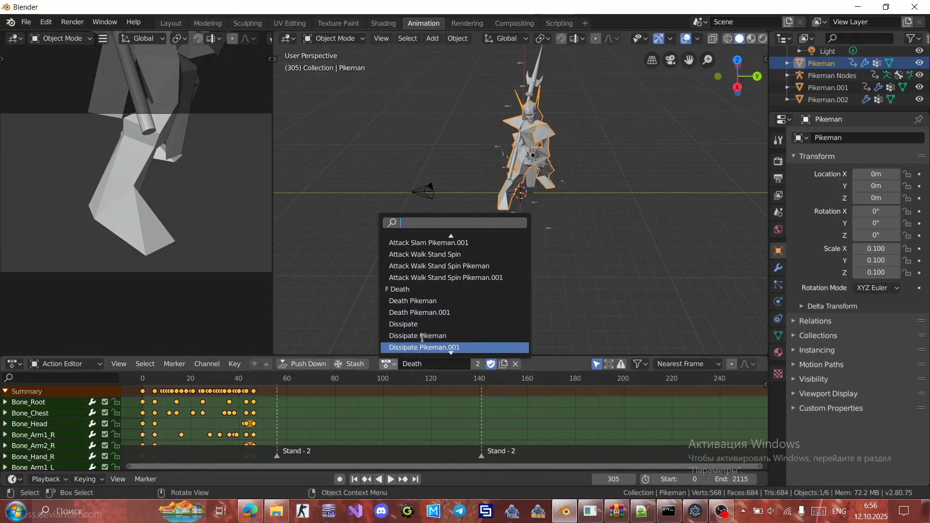
pyautogui.click(446, 325)
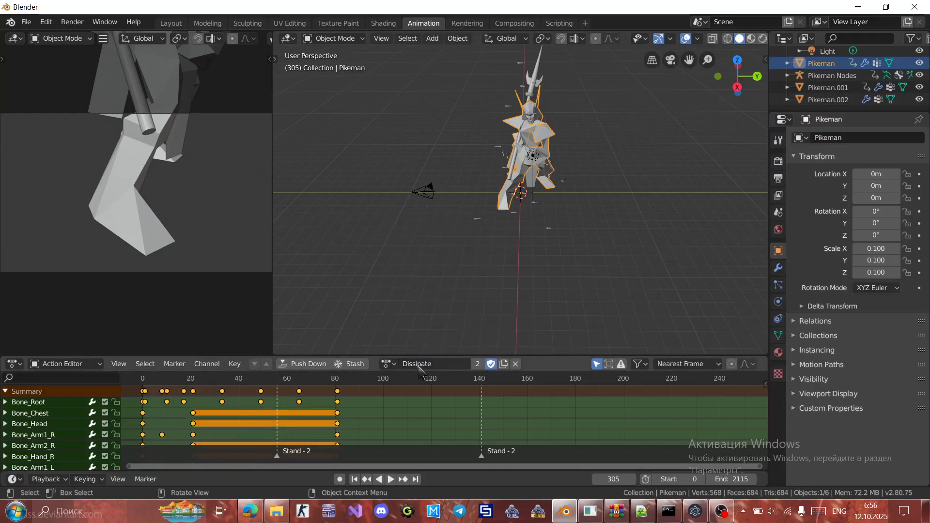
pyautogui.click(396, 365)
pyautogui.click(438, 334)
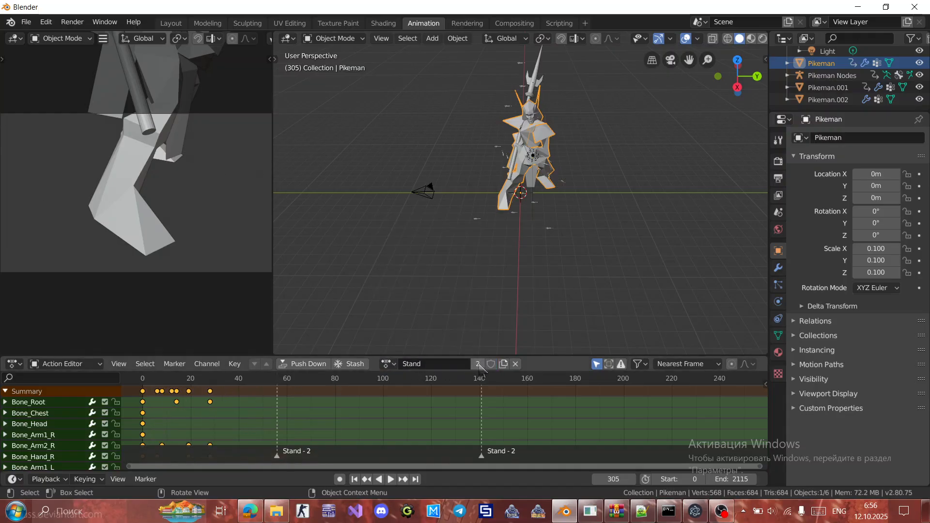
# Link the Stand - 2 and Stand - 4 actions to Pikeman in turn, giving each a fake user.
pyautogui.click(396, 366)
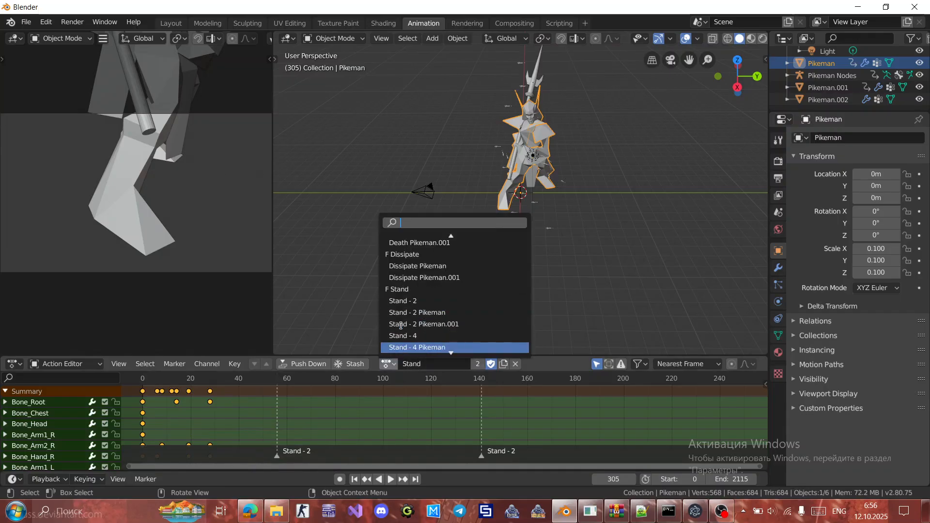
pyautogui.click(440, 301)
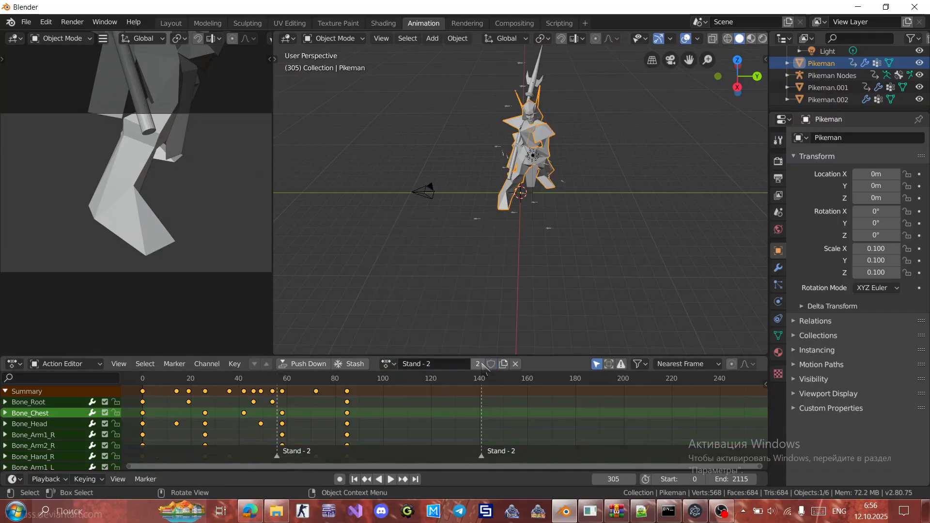
pyautogui.click(398, 366)
pyautogui.click(417, 337)
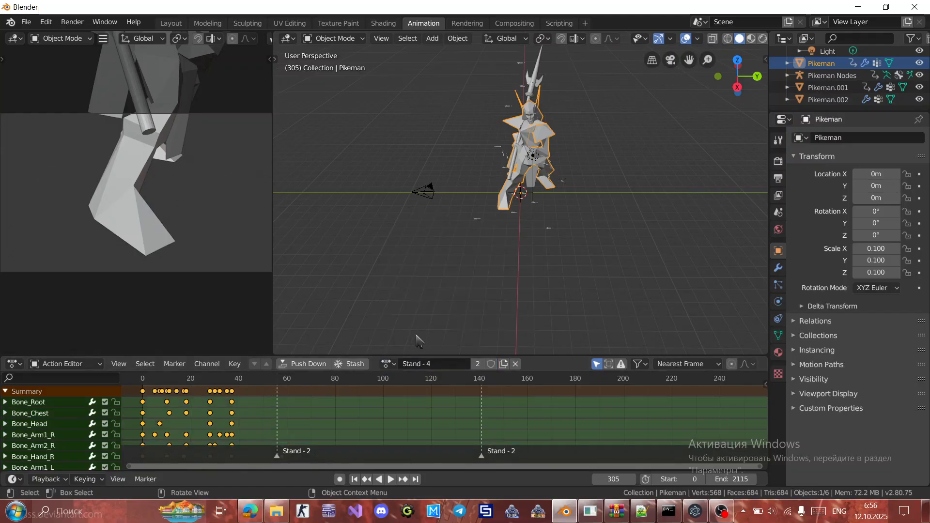
# Link the Stand First and Stand Fourth actions to Pikeman in turn, protecting both with fake users.
pyautogui.click(388, 366)
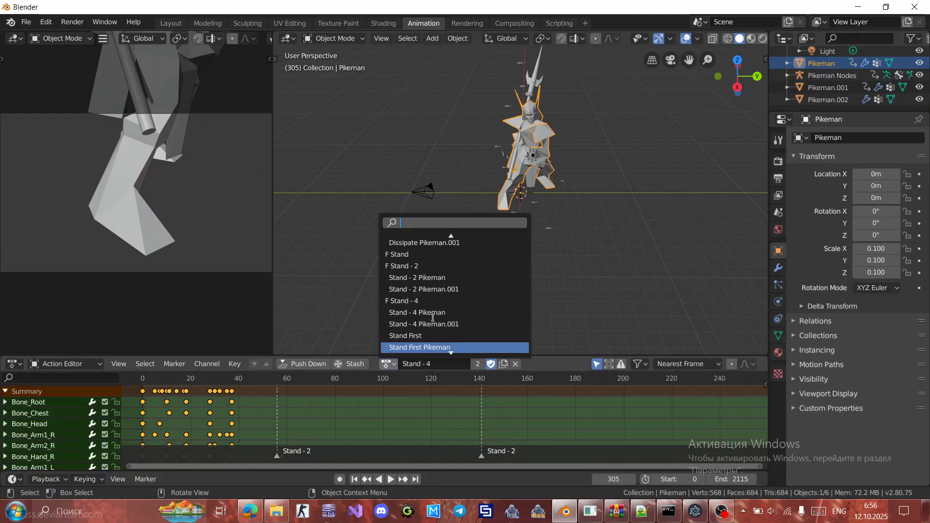
pyautogui.click(448, 335)
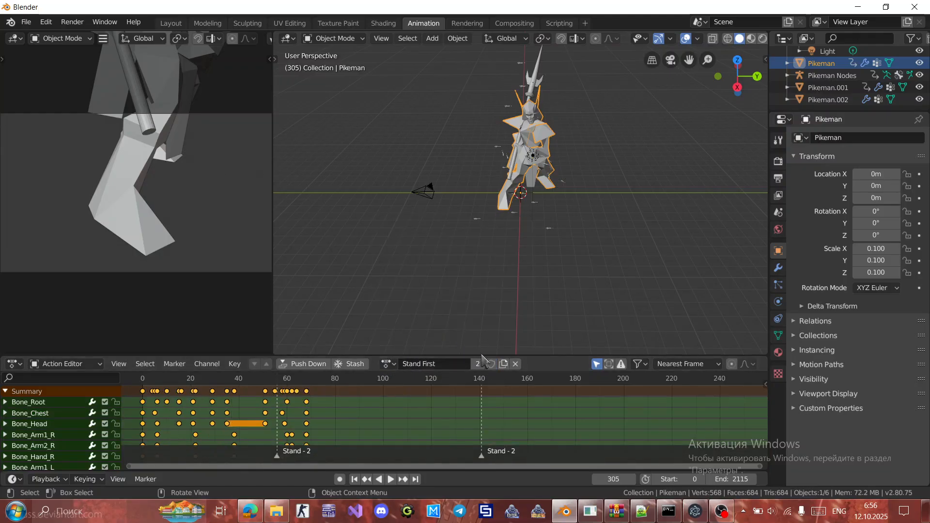
pyautogui.click(382, 366)
pyautogui.scroll(-3, 451, 330)
pyautogui.click(452, 299)
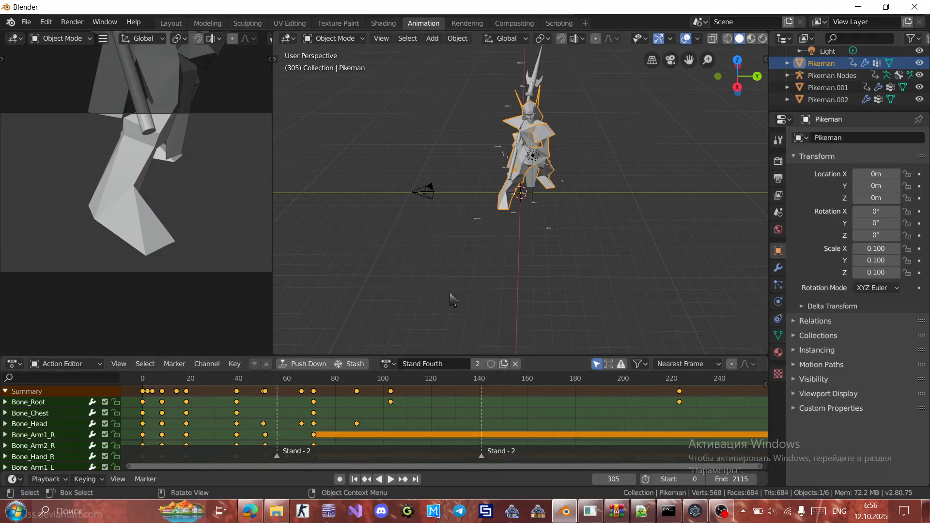
# Link the Stand Ready action to Pikeman and protect it with a fake user.
pyautogui.click(391, 366)
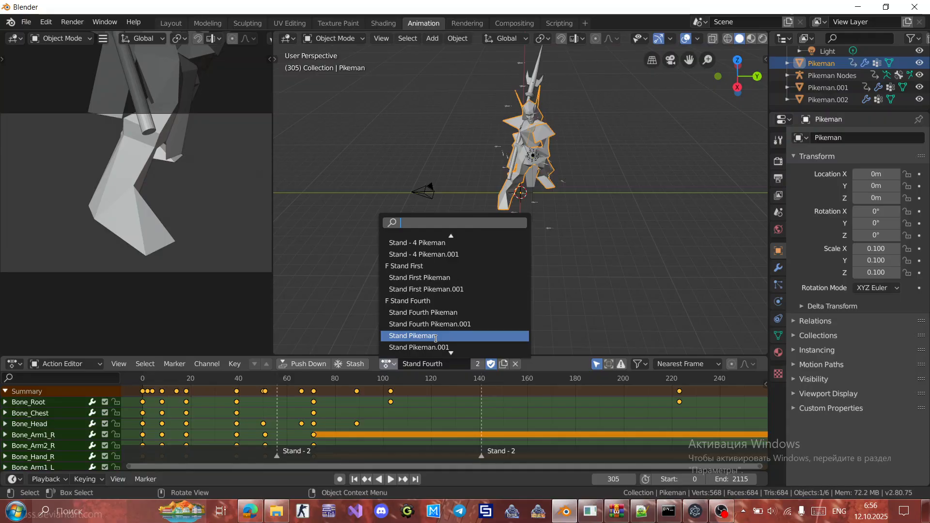
pyautogui.scroll(-6, 436, 338)
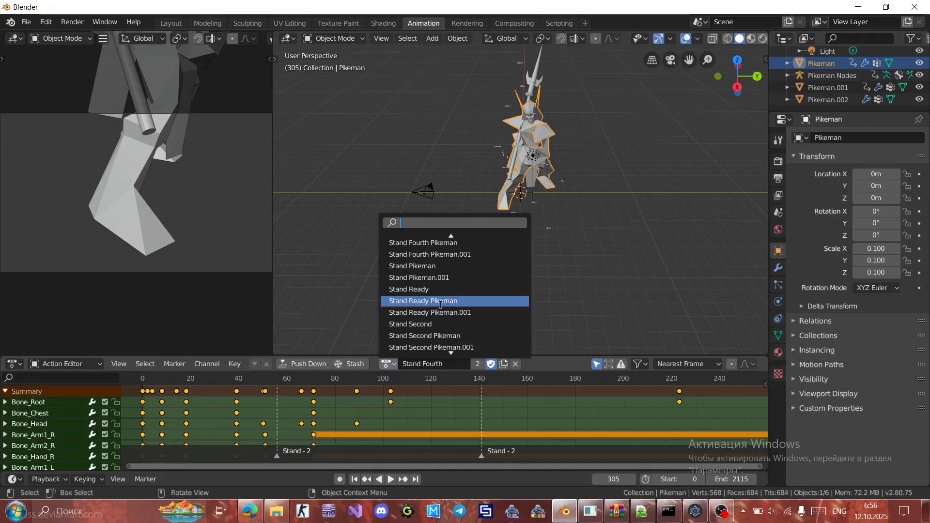
pyautogui.click(441, 289)
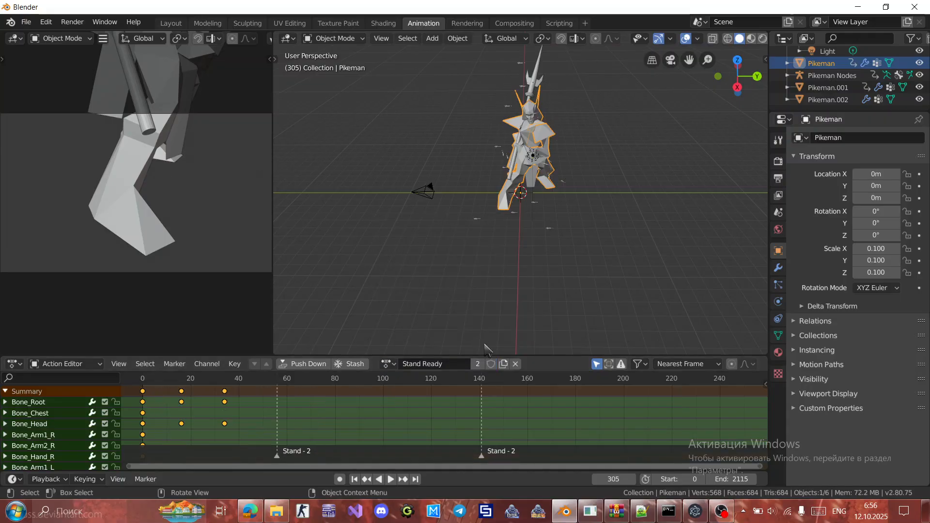
# Link the Stand Victory and Stand Third actions to Pikeman in turn, protecting each with a fake user.
pyautogui.click(390, 366)
pyautogui.scroll(-3, 443, 323)
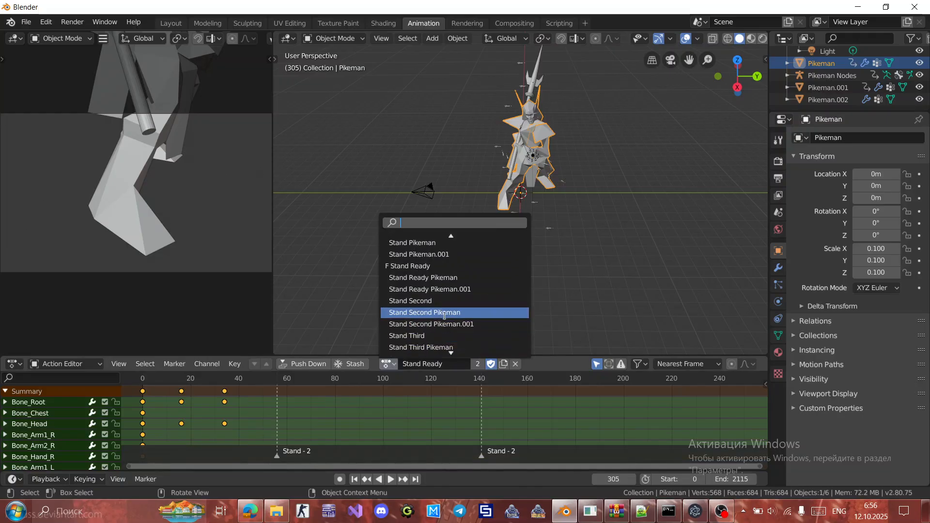
pyautogui.scroll(-7, 446, 310)
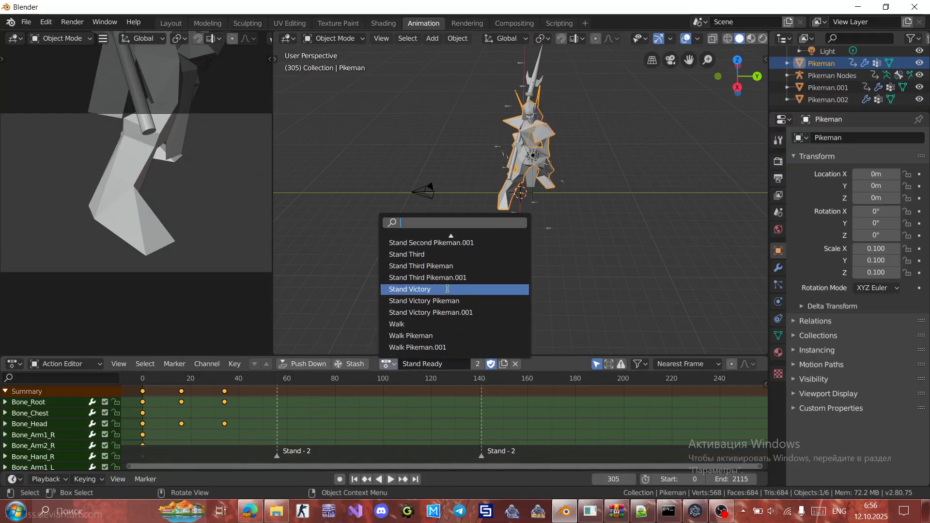
pyautogui.click(447, 289)
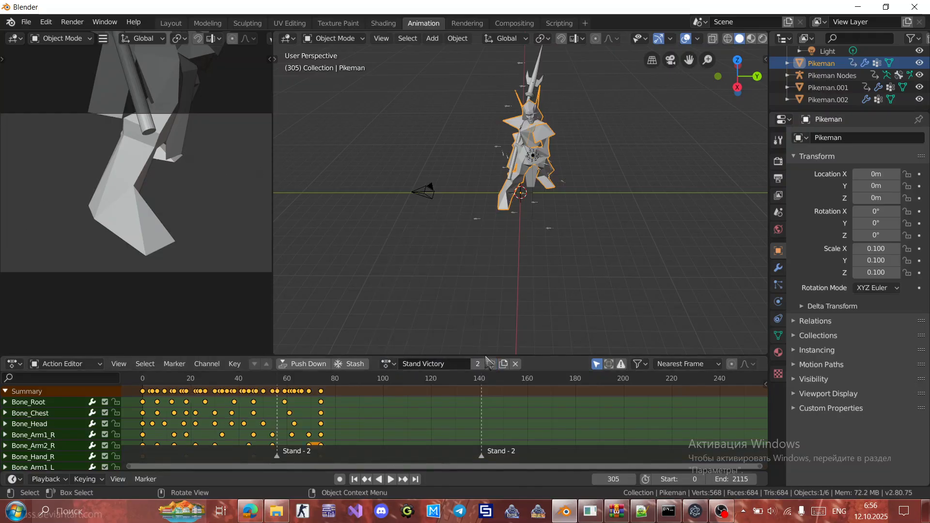
pyautogui.click(391, 365)
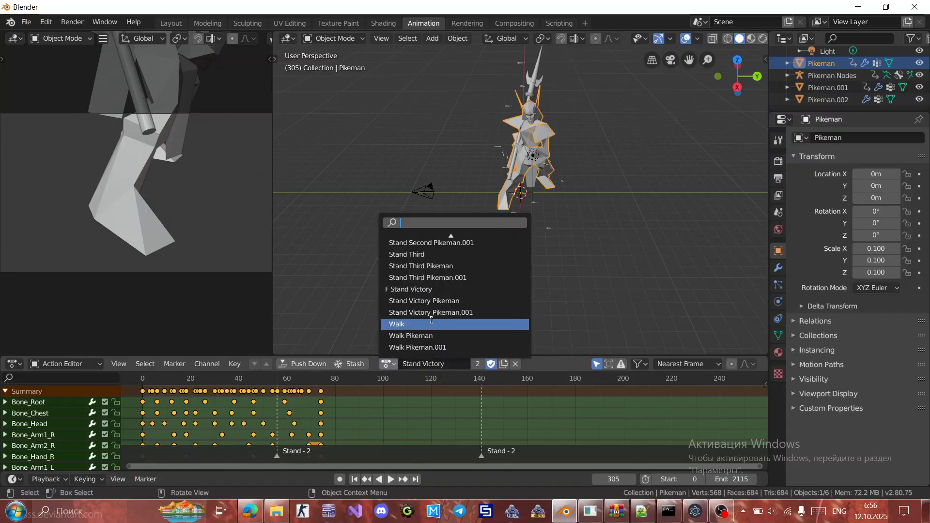
pyautogui.click(422, 254)
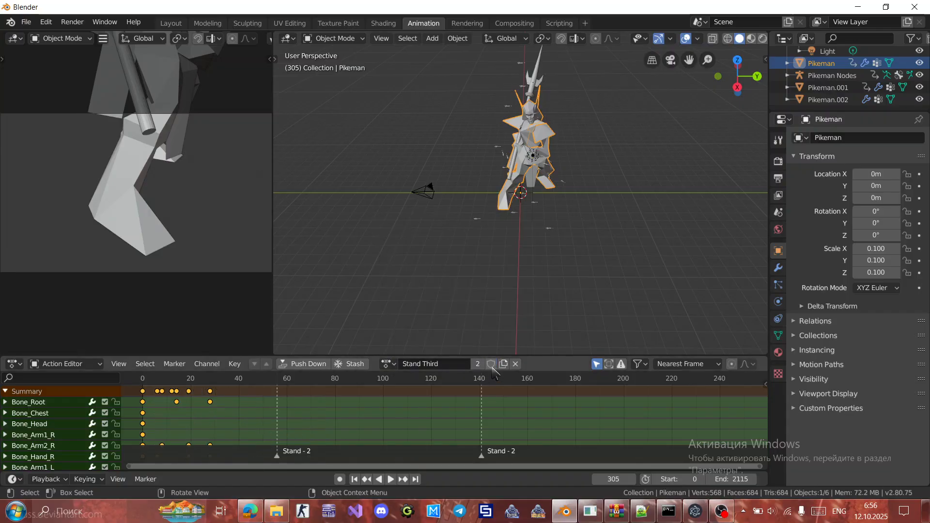
# Play the animation with Stand Third linked, replay it from the start of the timeline and stop playback.
pyautogui.press('space')
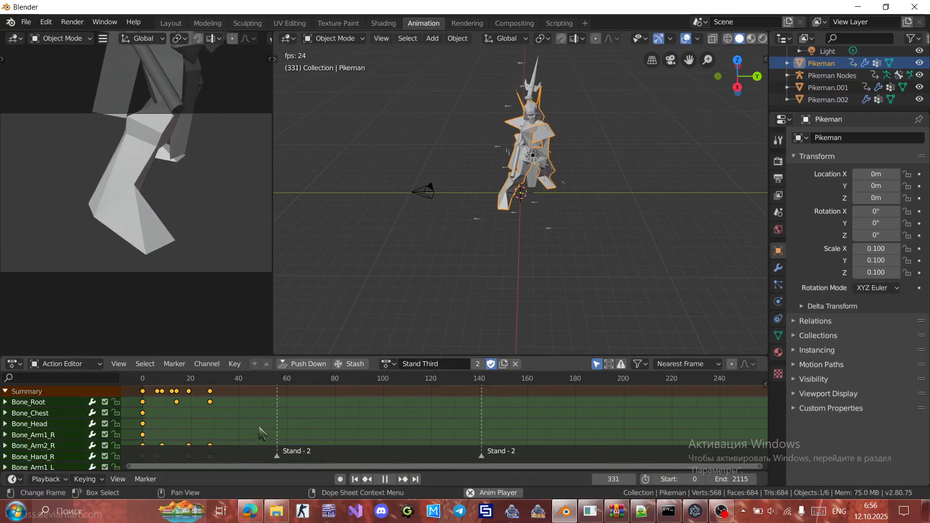
pyautogui.click(384, 480)
pyautogui.press('space')
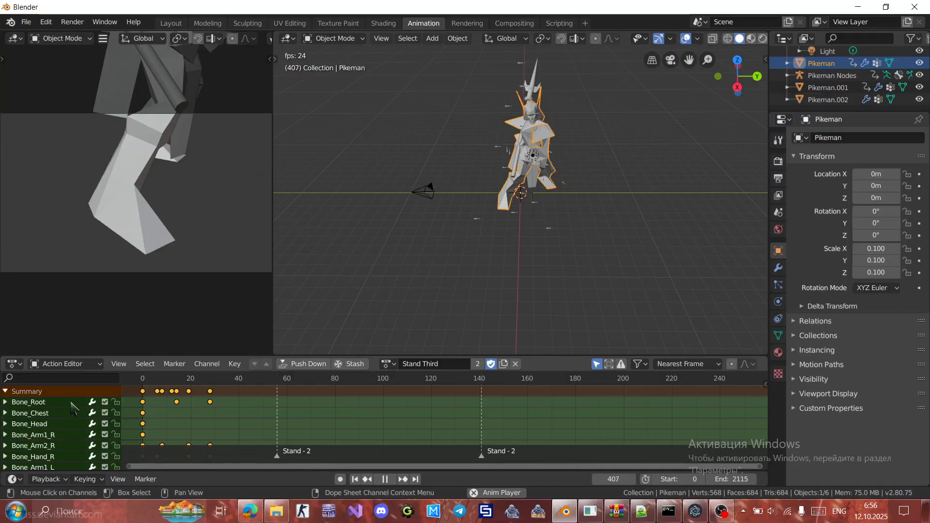
pyautogui.press('space')
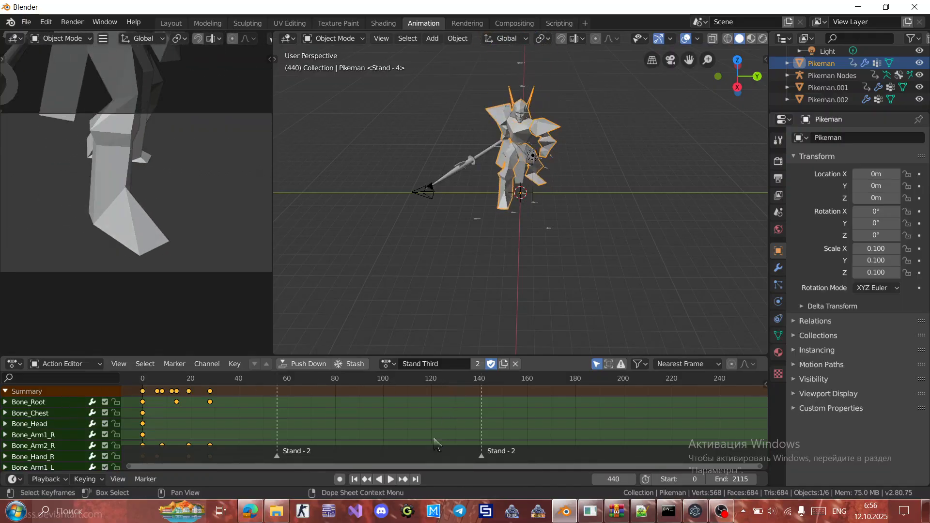
pyautogui.click(355, 479)
pyautogui.press('space')
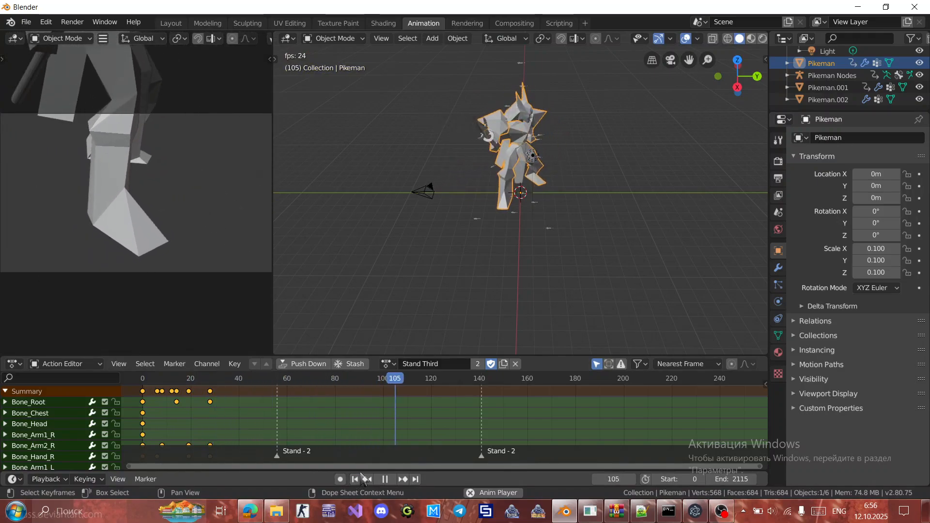
pyautogui.click(385, 479)
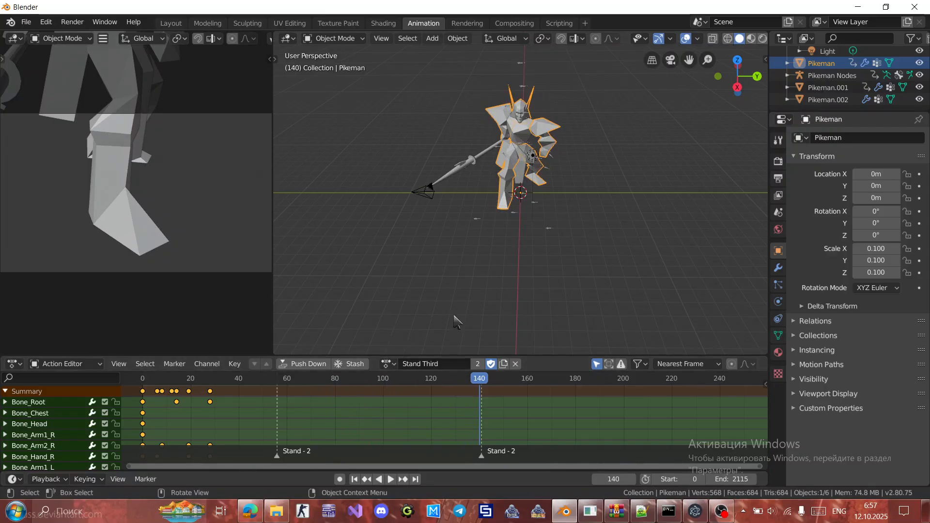
# Link the Walk action to Pikeman and start playback.
pyautogui.click(389, 364)
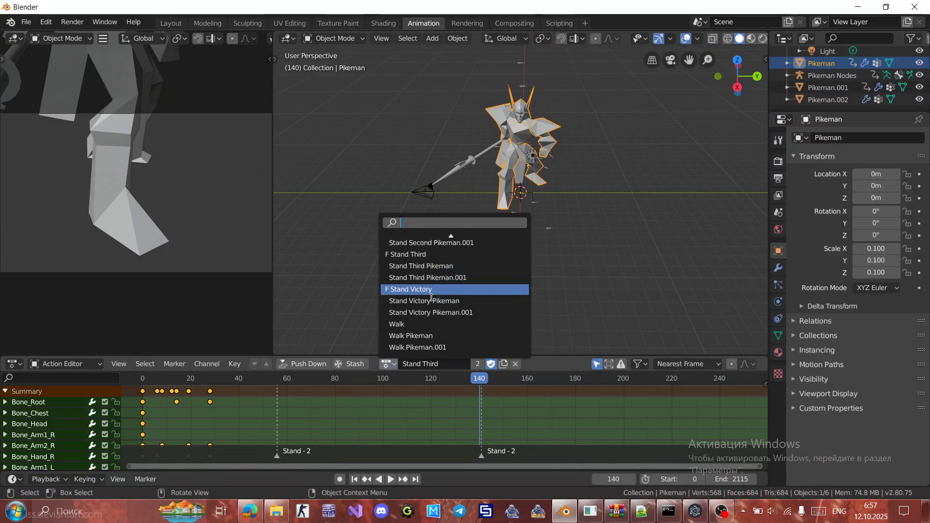
pyautogui.click(438, 323)
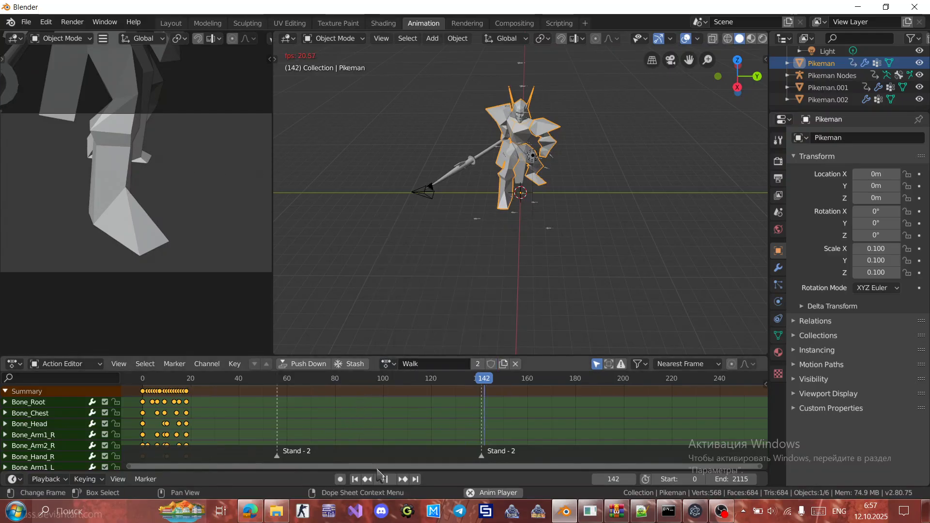
# Stop the animation playback near the start of the timeline and keep the Walk action with a fake user.
pyautogui.click(391, 479)
pyautogui.click(354, 479)
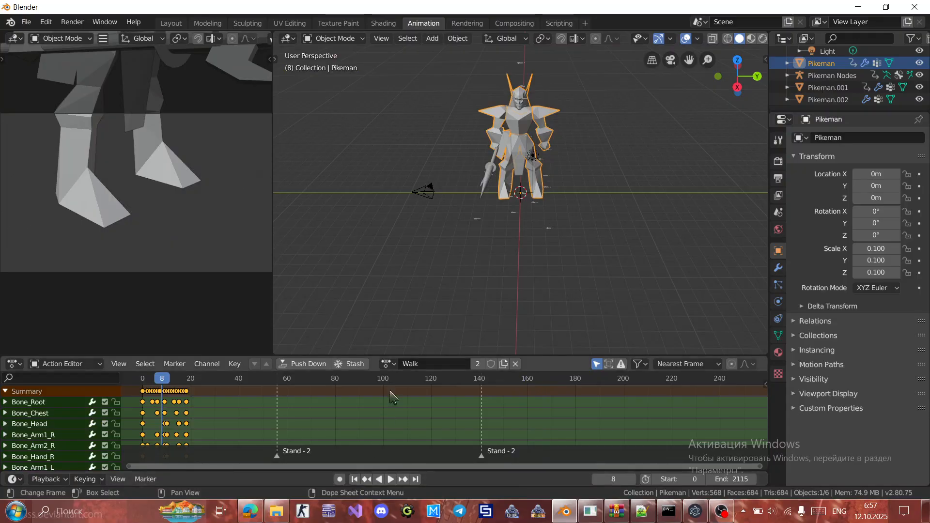
pyautogui.click(387, 363)
pyautogui.click(414, 324)
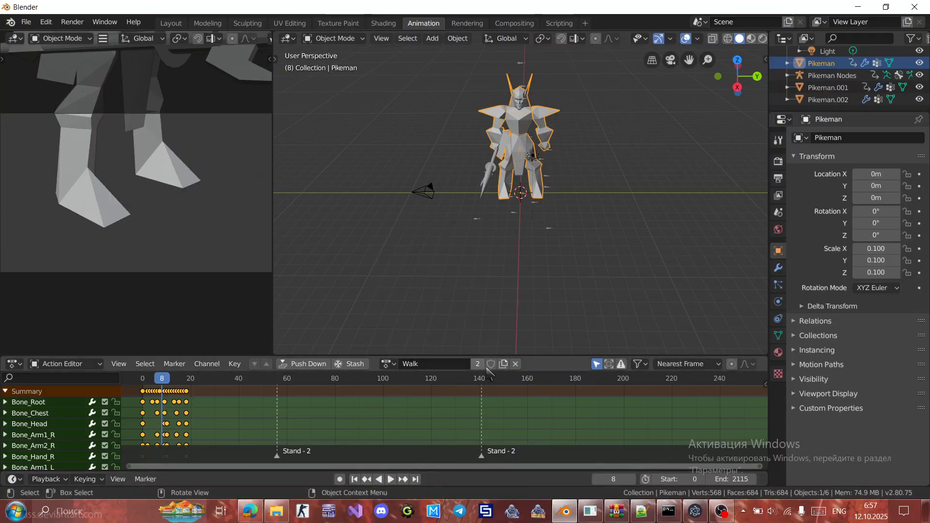
pyautogui.click(491, 363)
pyautogui.click(387, 363)
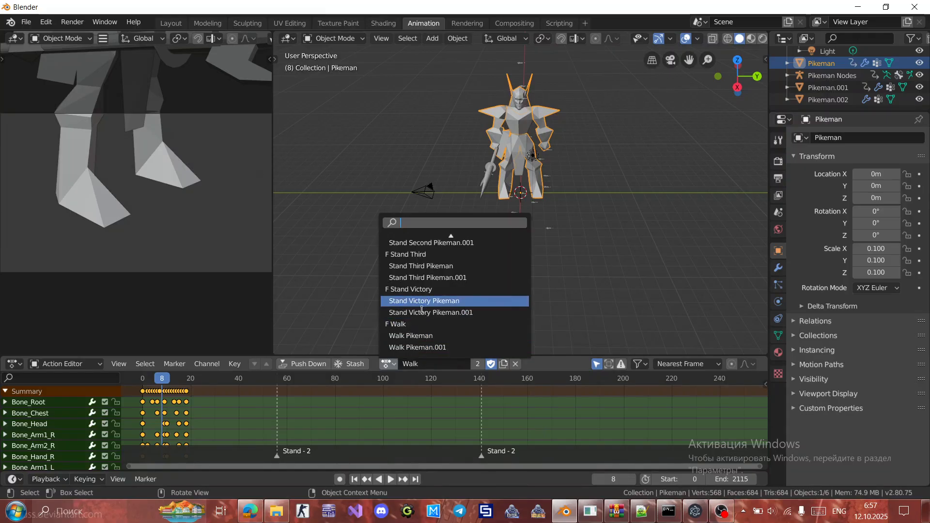
# Save the file as pikeman_elf.blend in the DevTools Media meshes folder.
pyautogui.click(27, 22)
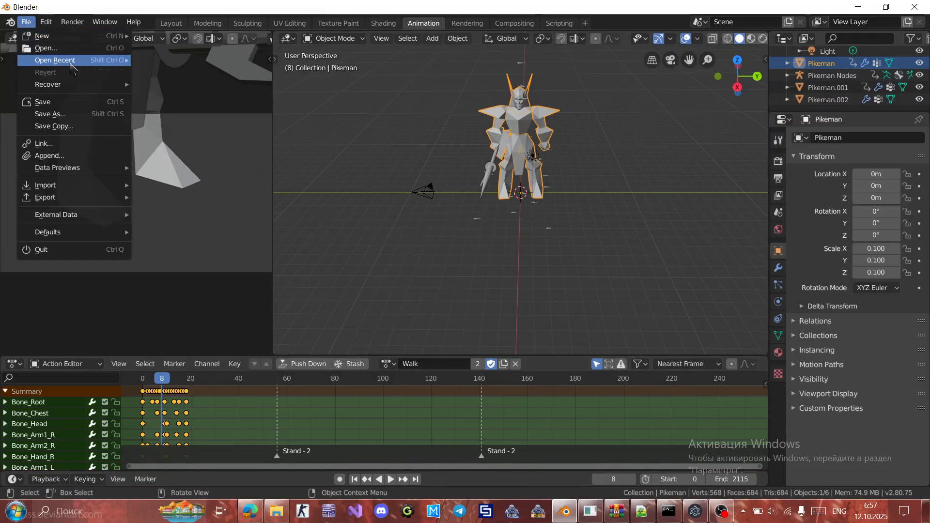
pyautogui.click(91, 104)
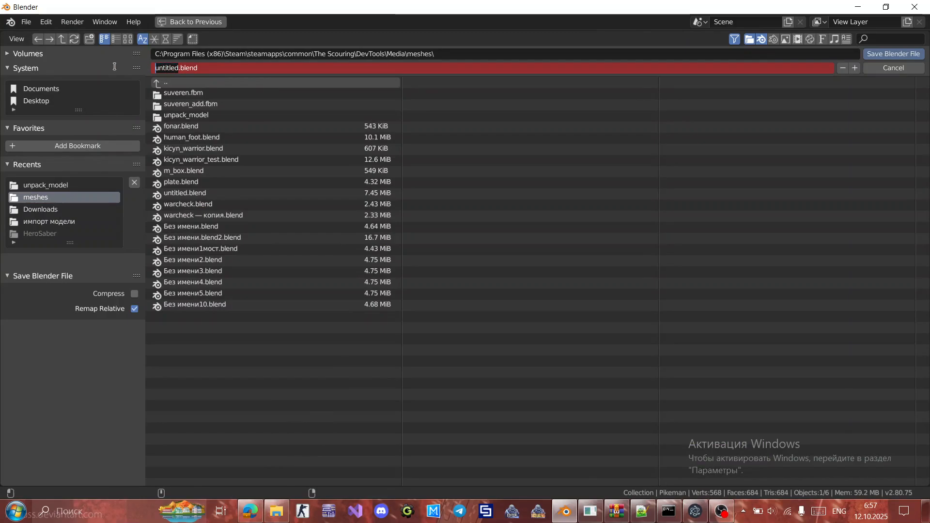
pyautogui.write('pikeman')
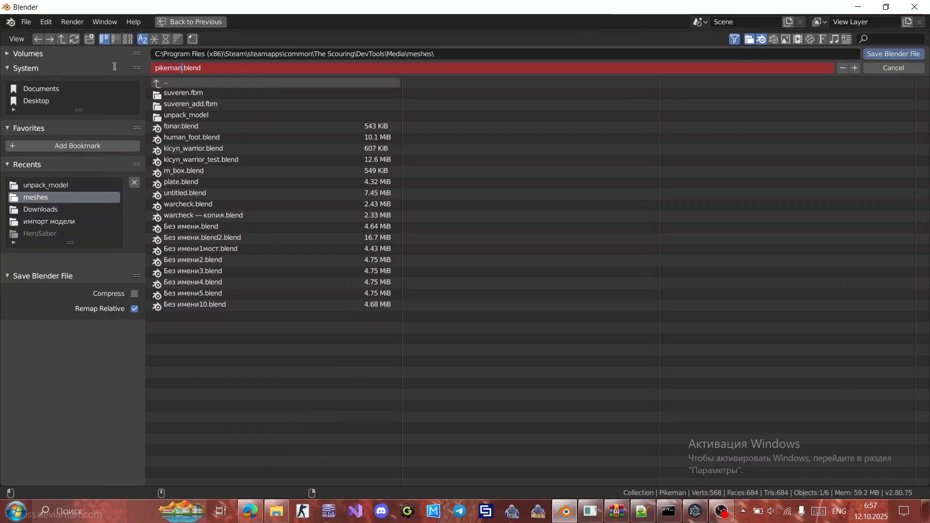
pyautogui.write('_elf')
pyautogui.press('Return')
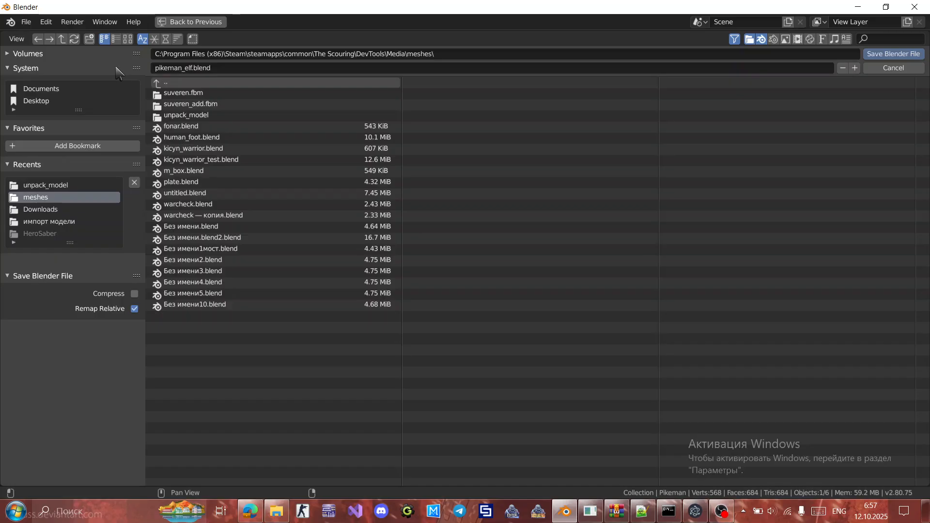
pyautogui.click(893, 54)
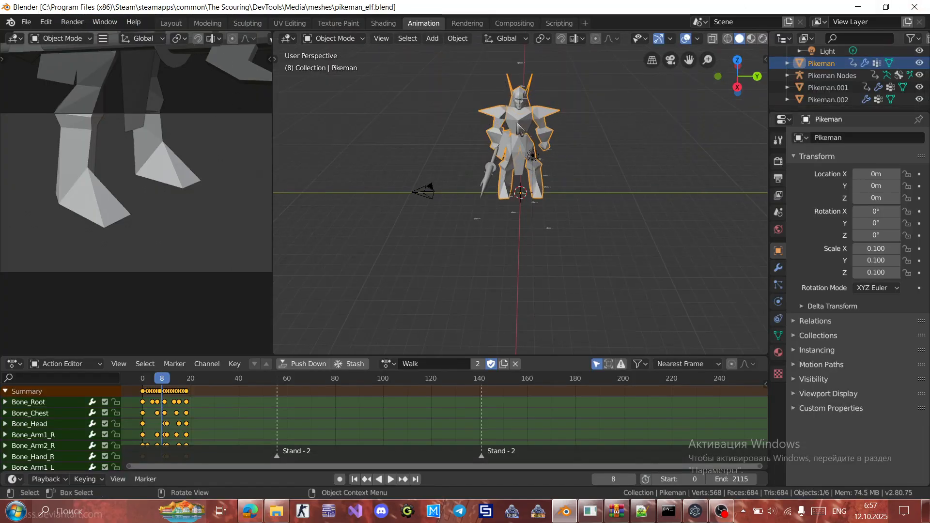
# Preview the Walk animation in Dope Sheet mode, deselect the model, and return to the Action Editor.
pyautogui.click(80, 364)
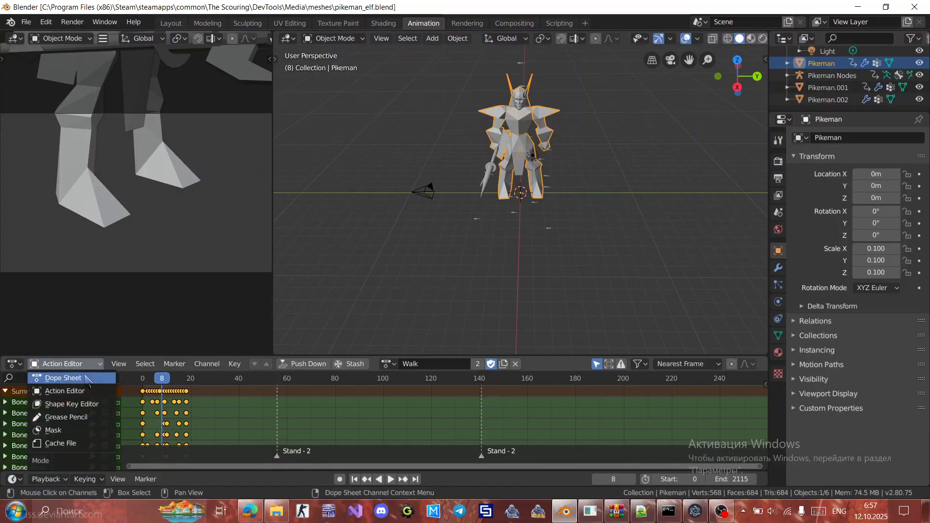
pyautogui.click(86, 377)
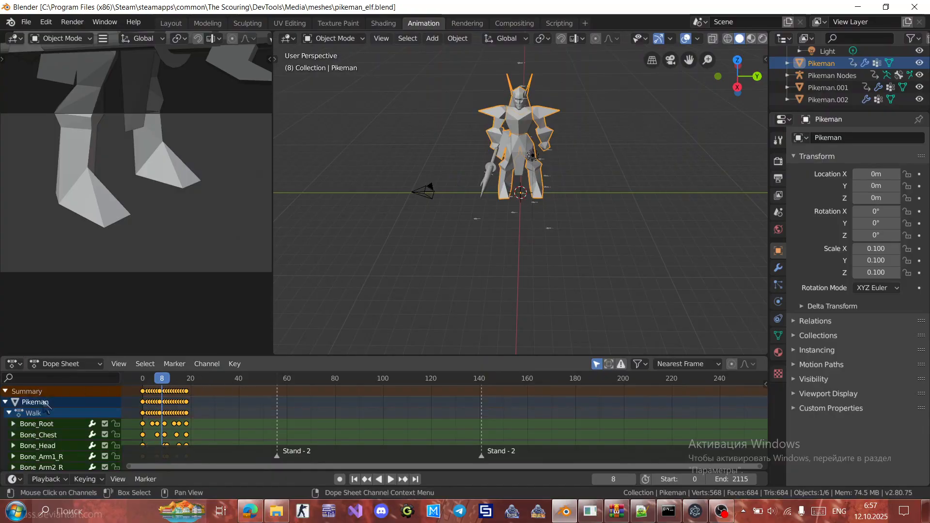
pyautogui.press('space')
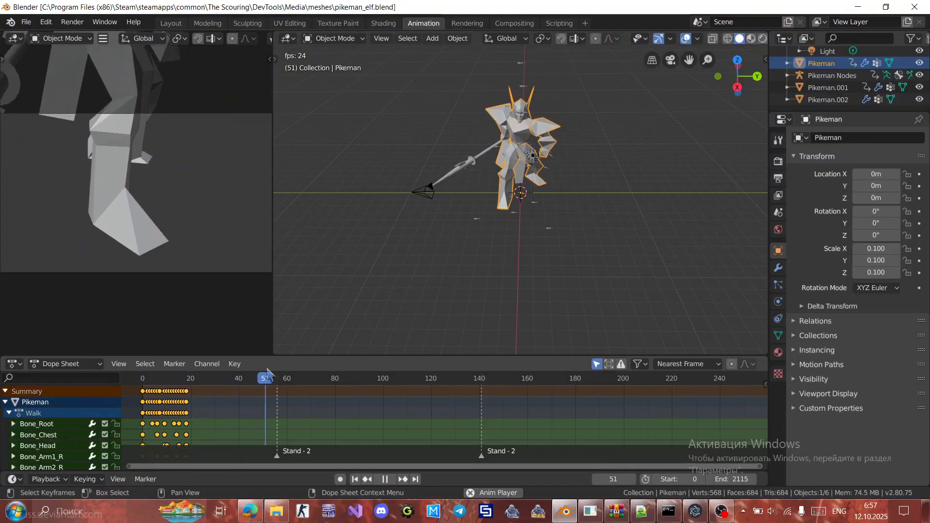
pyautogui.press('space')
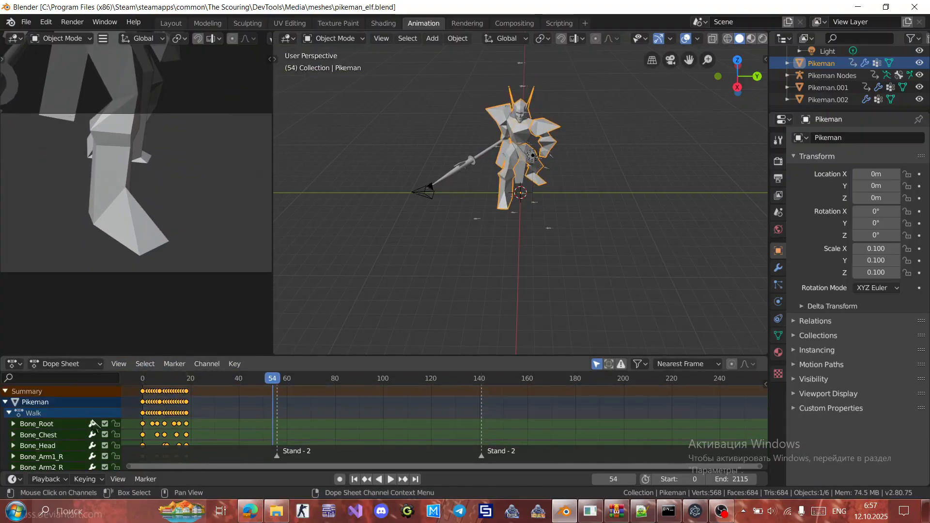
pyautogui.click(471, 300)
pyautogui.moveTo(471, 301)
pyautogui.mouseDown(button='middle')
pyautogui.moveTo(496, 263)
pyautogui.moveTo(523, 252)
pyautogui.mouseUp(button='middle')
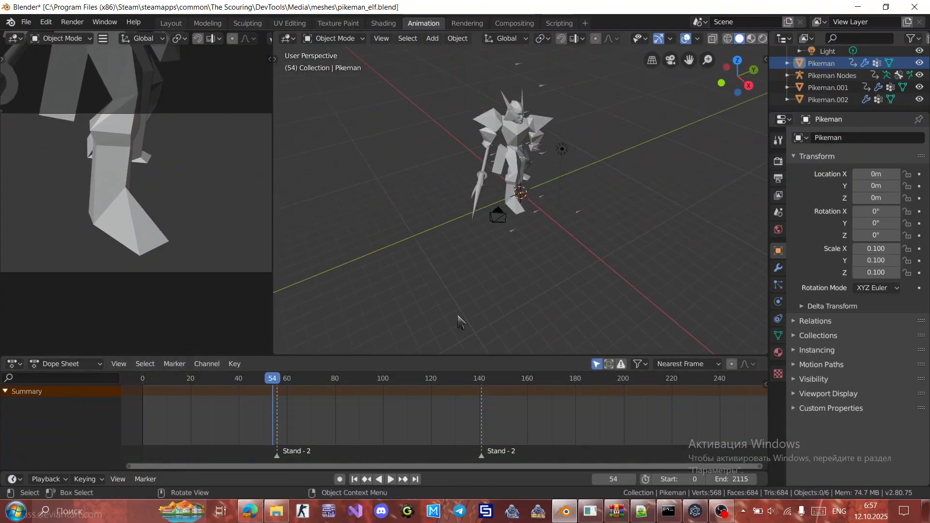
pyautogui.click(66, 363)
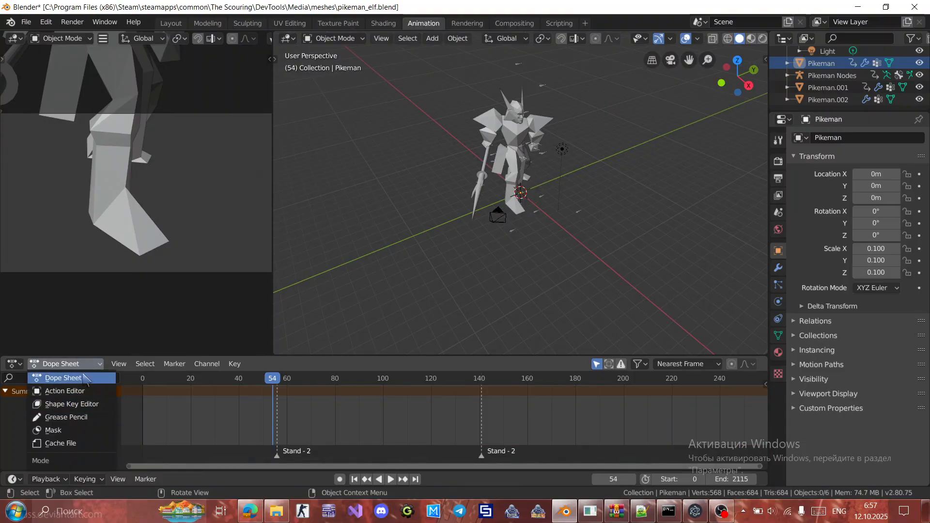
pyautogui.click(65, 391)
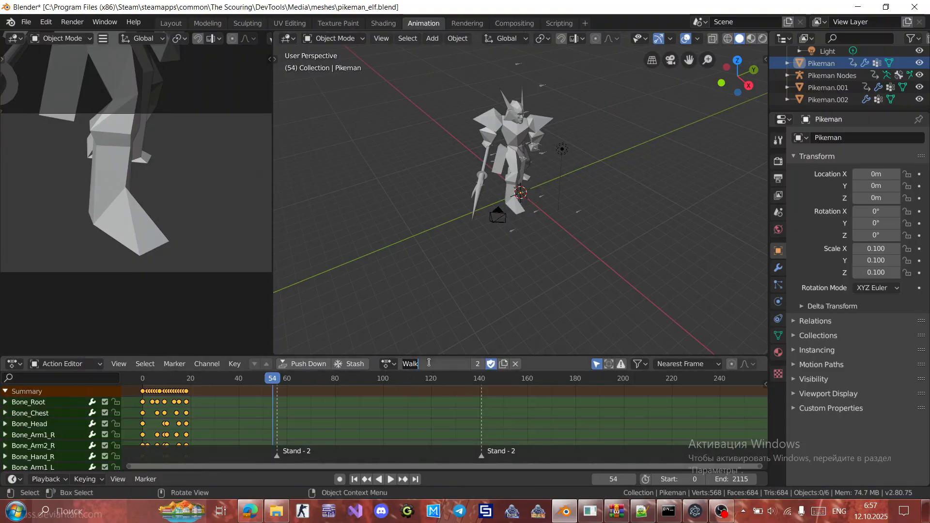
# Make the original Attack action the active action in the Action Editor.
pyautogui.click(388, 364)
pyautogui.scroll(6, 454, 314)
pyautogui.scroll(12, 465, 290)
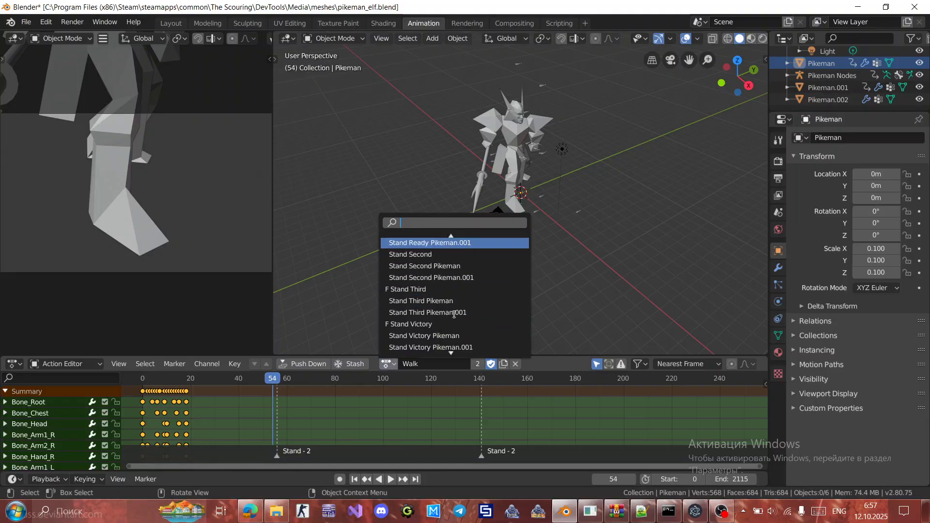
pyautogui.scroll(15, 477, 264)
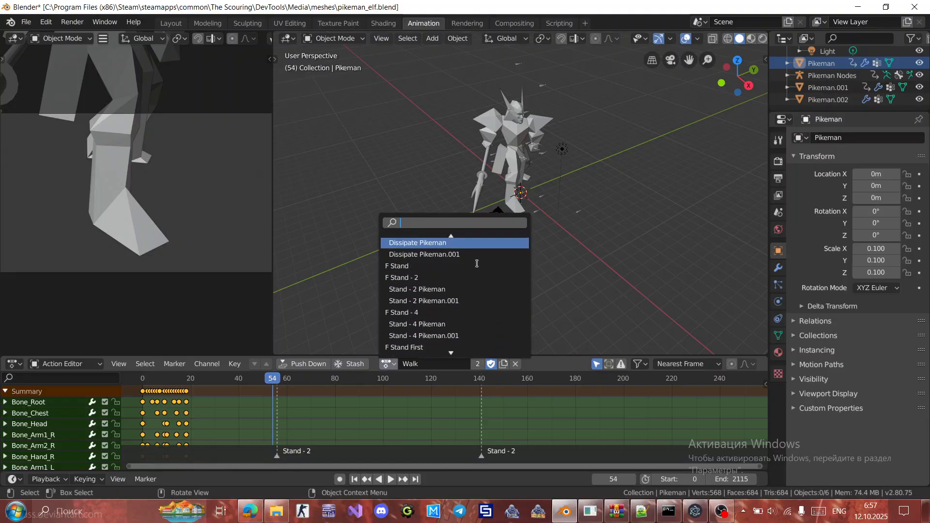
pyautogui.scroll(2, 478, 263)
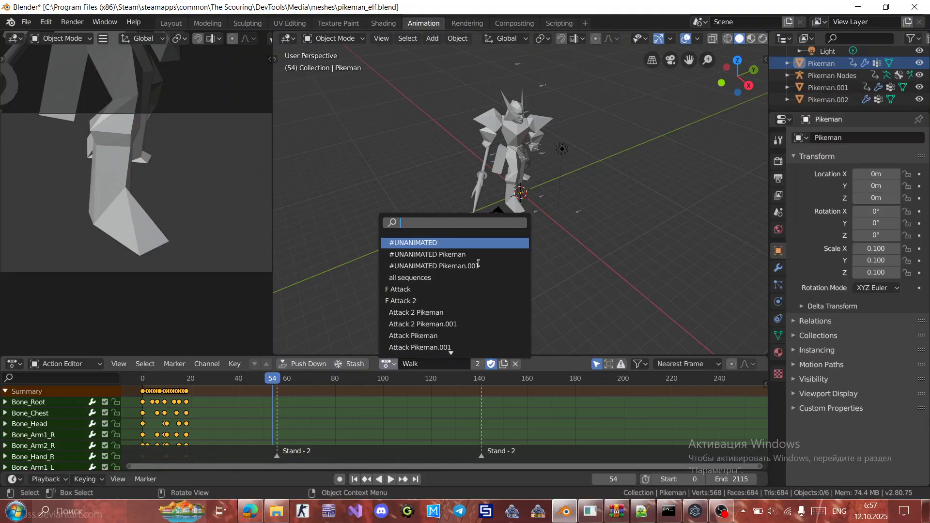
pyautogui.click(438, 289)
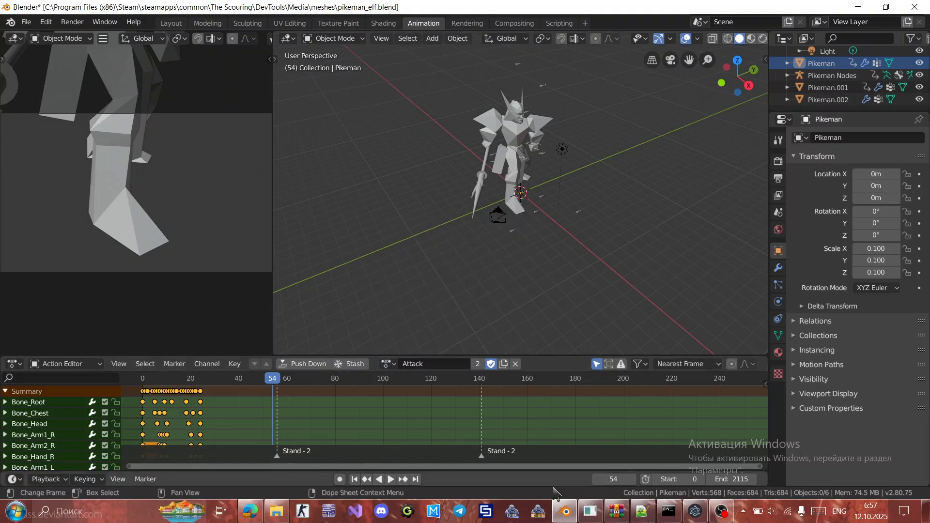
# Switch to The Scouring Editor, open its Modding Guide in the browser, and close the editor.
pyautogui.click(517, 513)
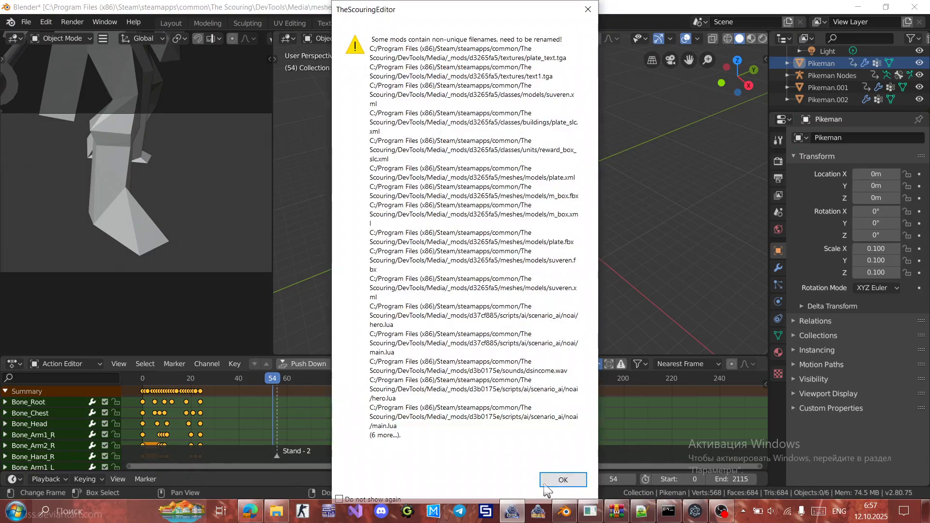
pyautogui.click(562, 480)
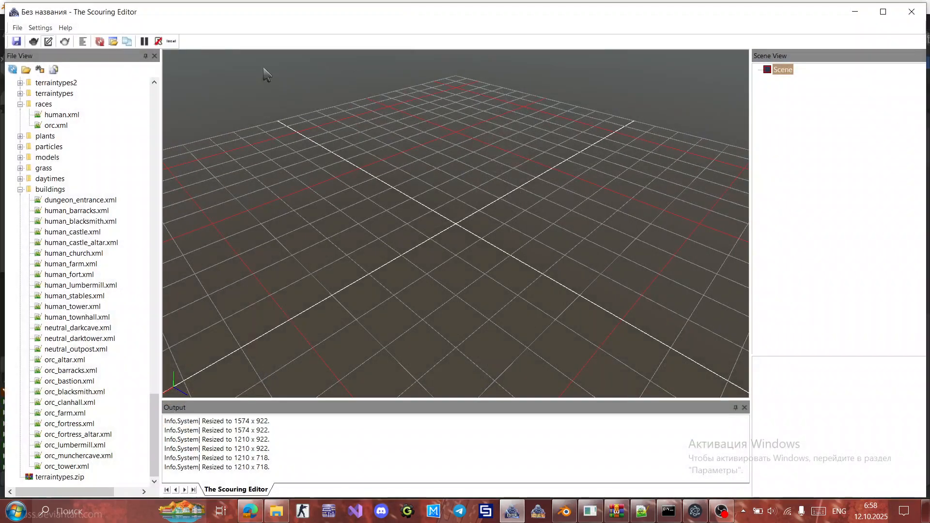
pyautogui.click(67, 28)
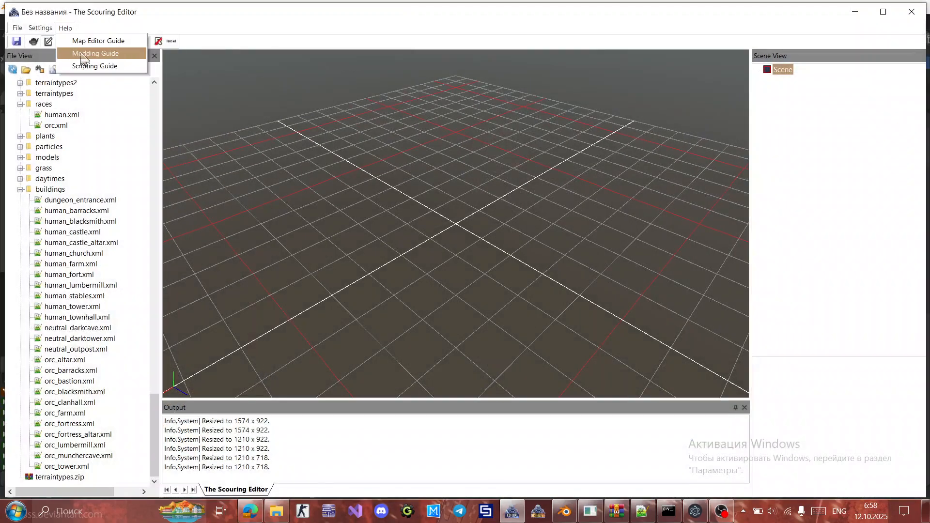
pyautogui.click(83, 58)
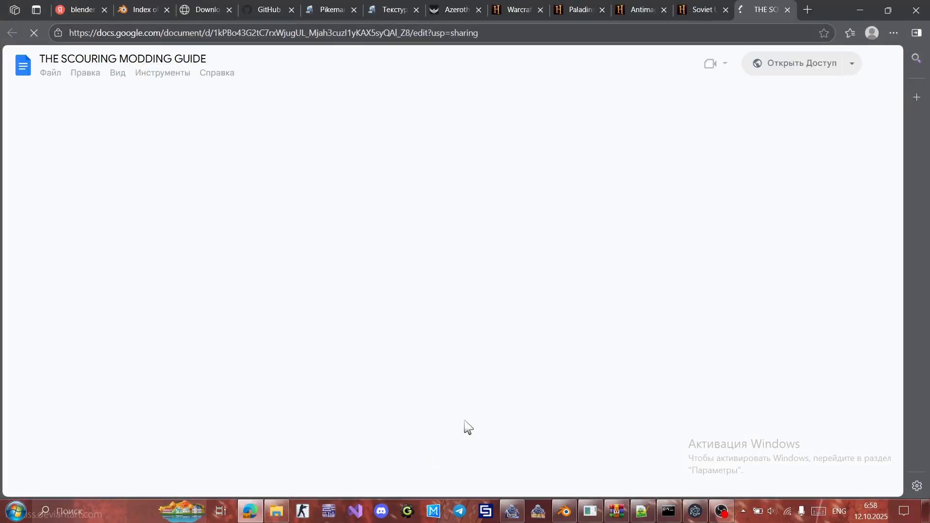
pyautogui.rightClick(512, 511)
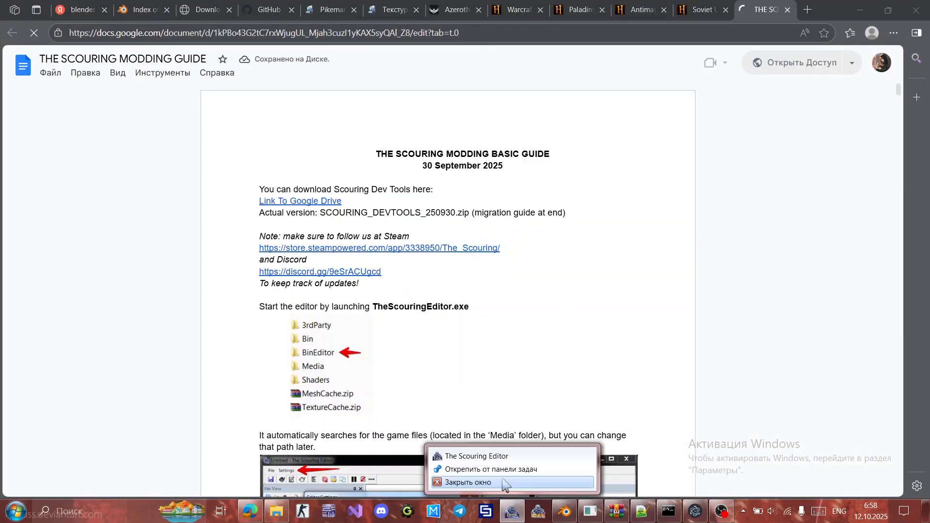
pyautogui.click(497, 482)
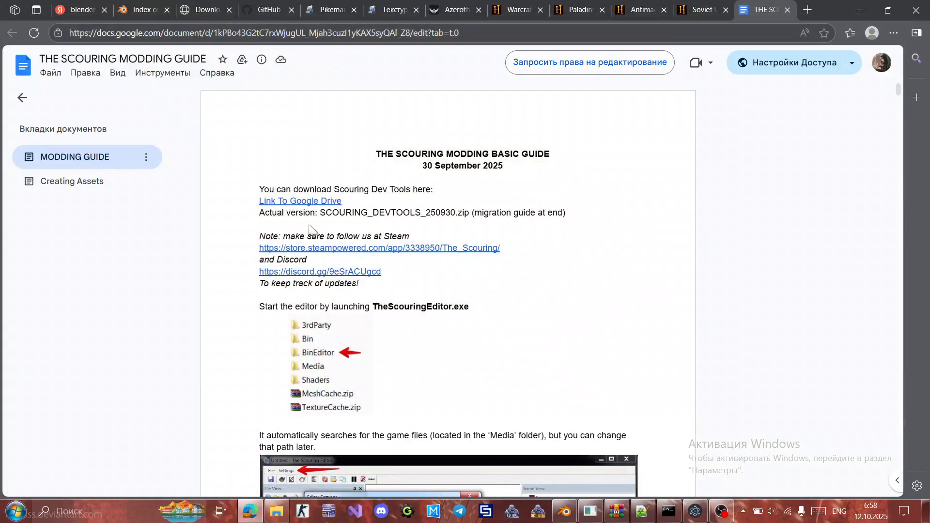
# Read the unit animation naming rules in the Animations section of the guide's Creating Assets page.
pyautogui.click(72, 181)
pyautogui.scroll(-10, 730, 181)
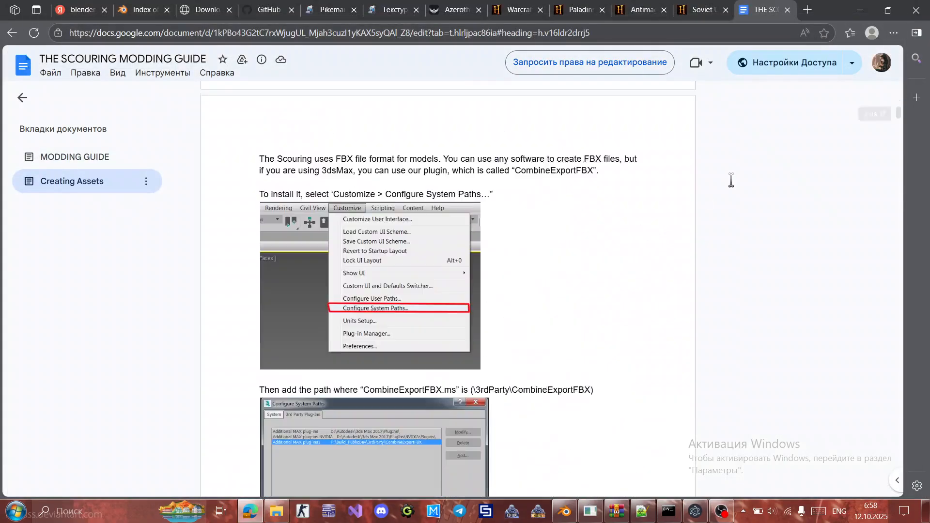
pyautogui.moveTo(895, 122); pyautogui.dragTo(907, 291)
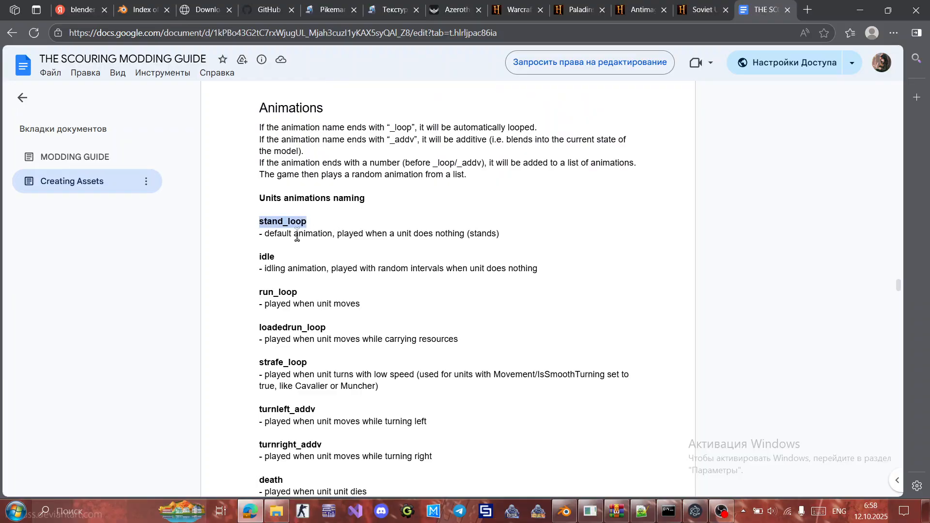
pyautogui.click(366, 251)
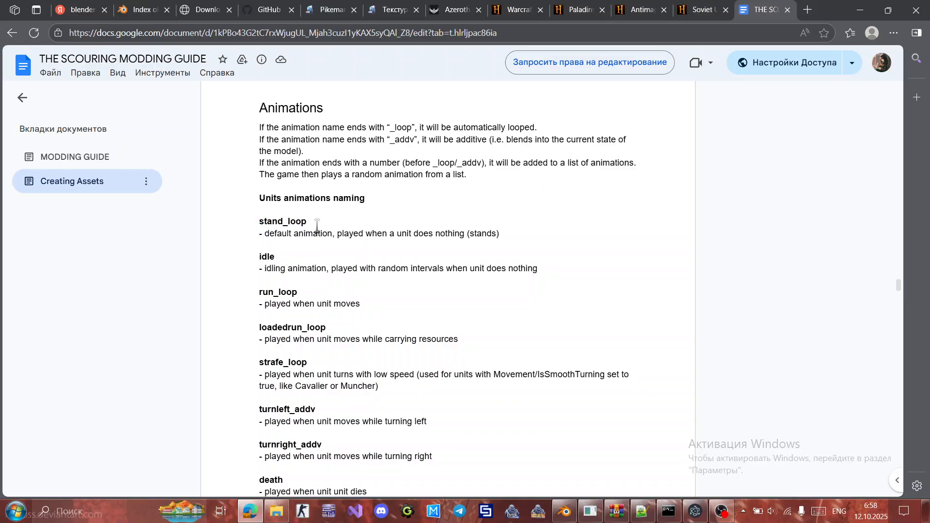
# Return to Blender and rename the Stand action to stand_loop.
pyautogui.click(859, 9)
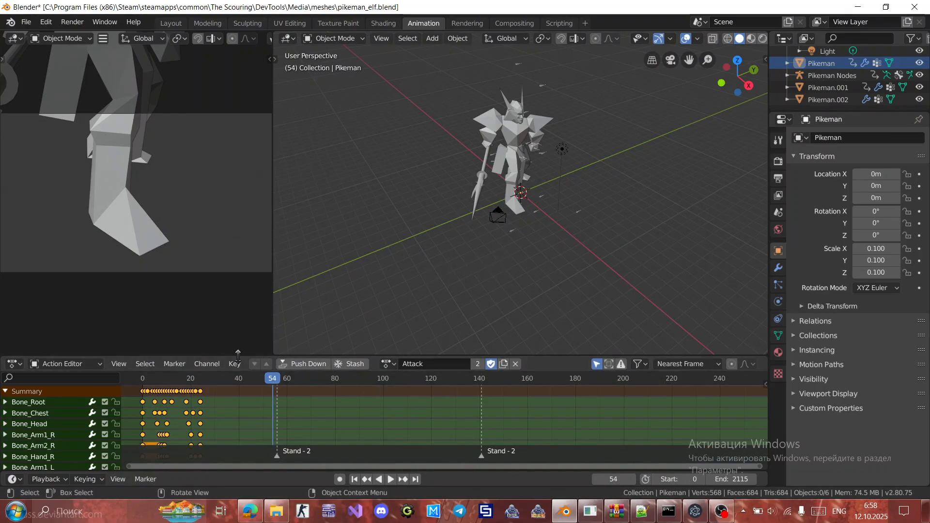
pyautogui.click(388, 363)
pyautogui.scroll(-20, 457, 304)
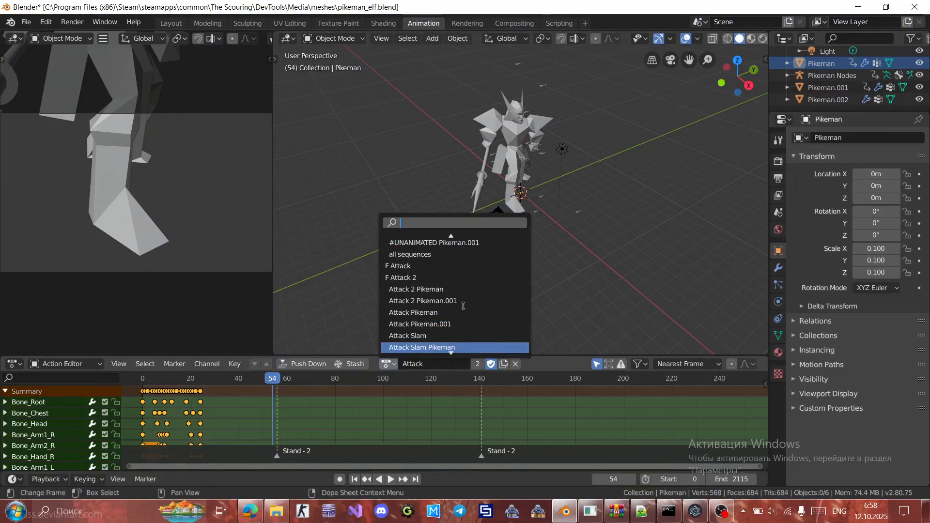
pyautogui.scroll(-3, 448, 326)
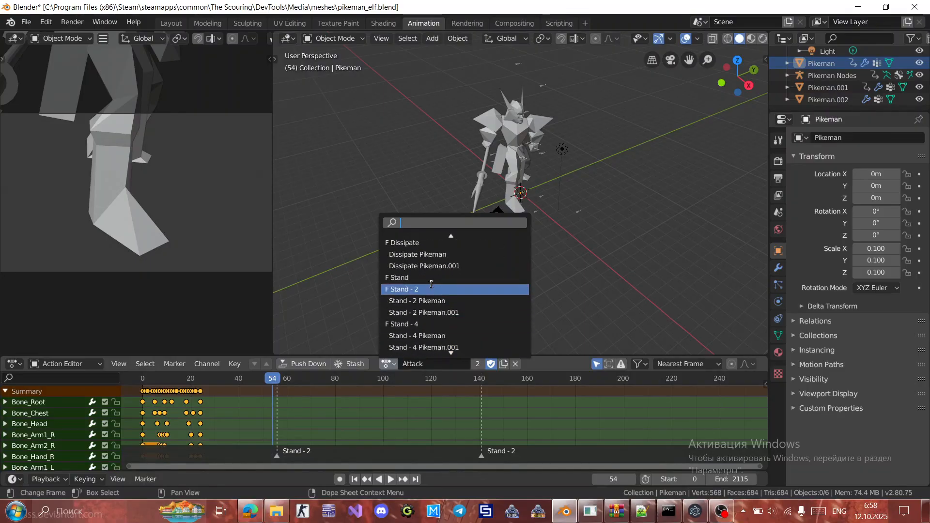
pyautogui.press('Return')
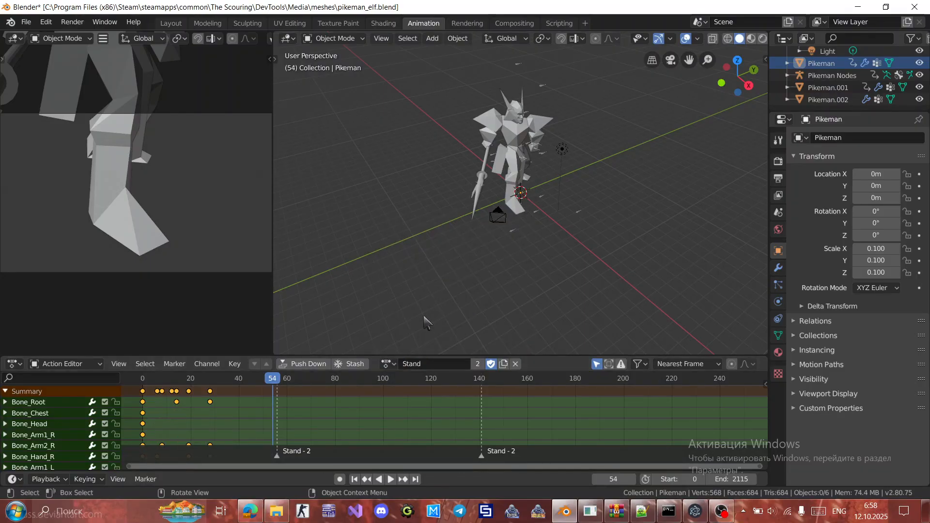
pyautogui.click(434, 364)
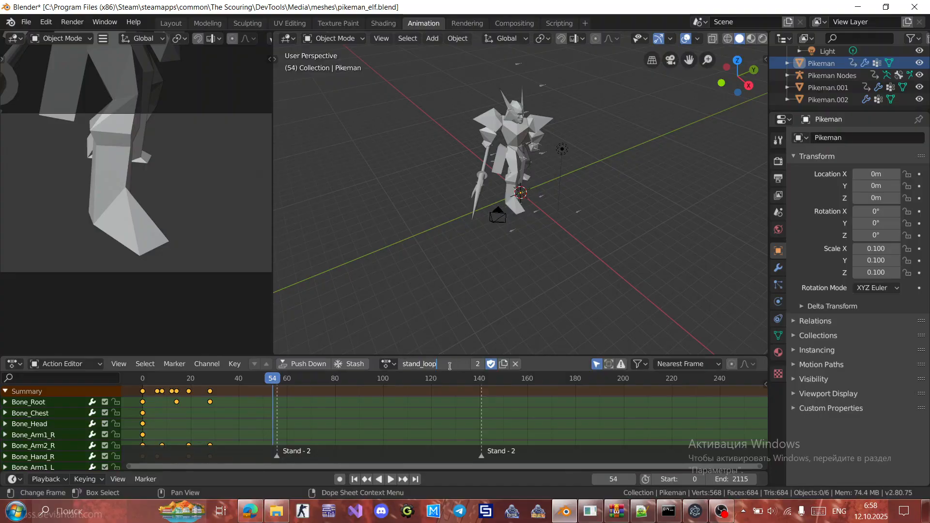
pyautogui.write('stand_loop')
pyautogui.press('Return')
# Make the Walk action active in the Action Editor and rename it to run_loop.
pyautogui.click(388, 364)
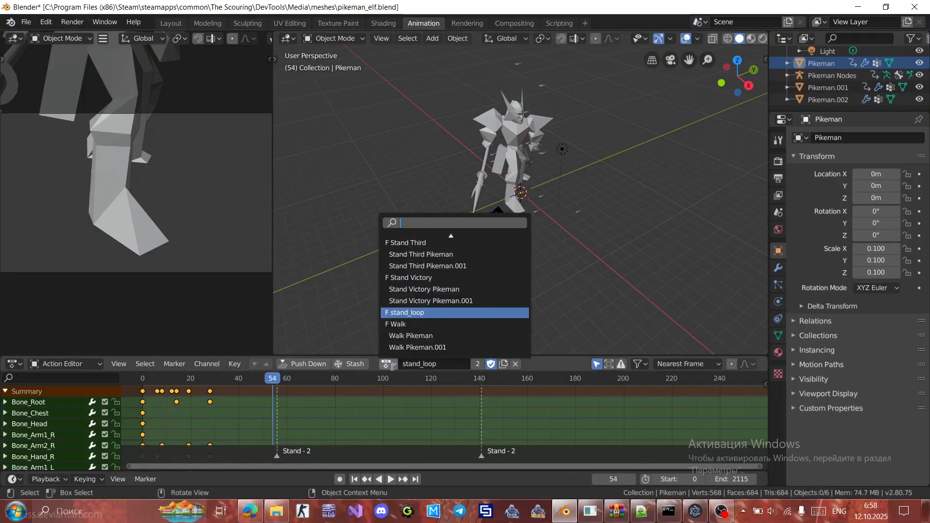
pyautogui.click(419, 324)
pyautogui.click(434, 363)
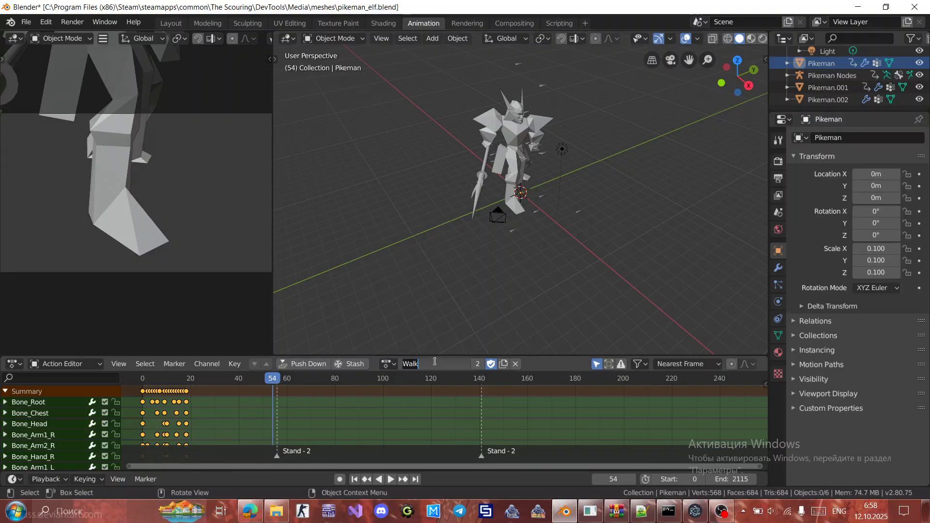
pyautogui.write('run_')
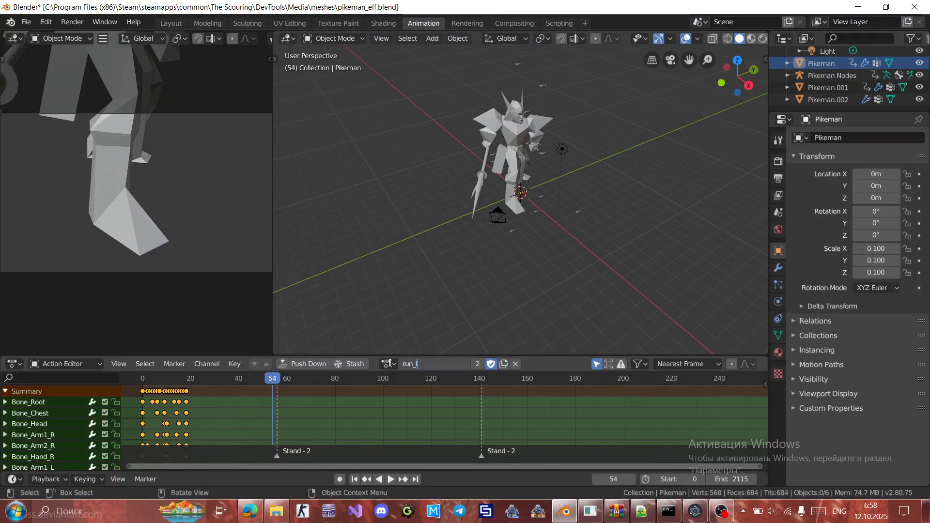
pyautogui.write('loop')
pyautogui.press('Return')
# Check the idle animation name in the modding guide and rename the Stand - 2 action to idle0.
pyautogui.click(388, 363)
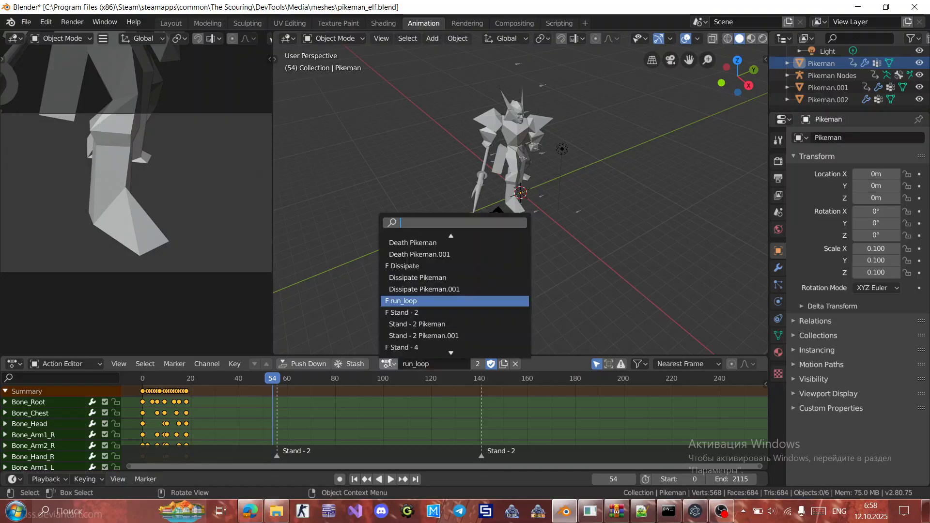
pyautogui.click(246, 518)
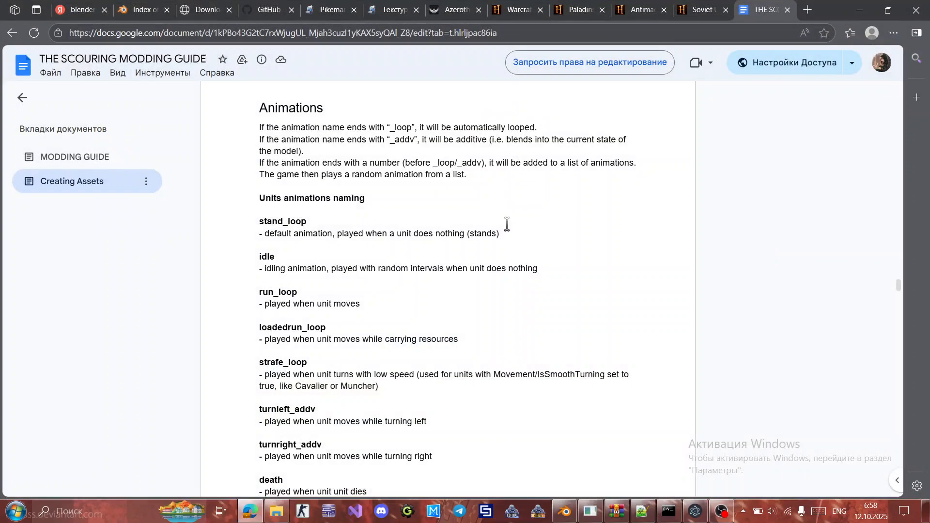
pyautogui.click(861, 9)
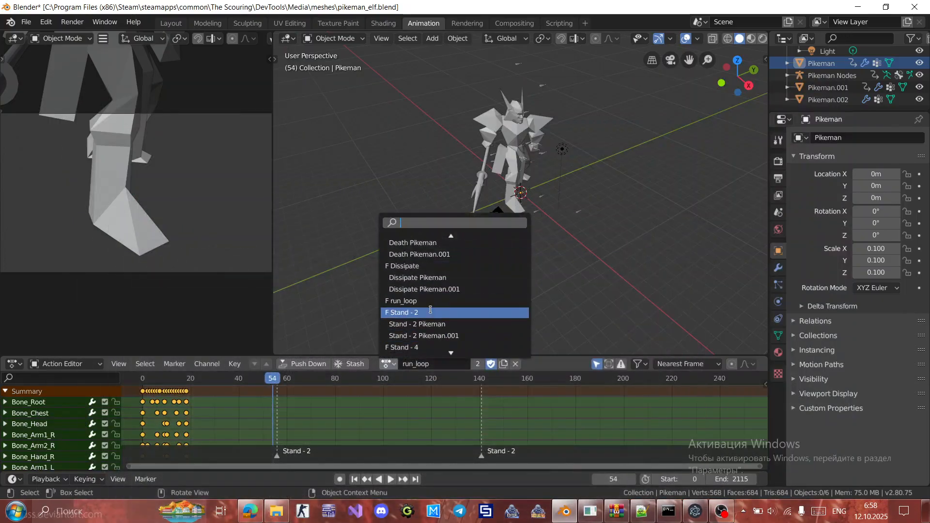
pyautogui.click(428, 312)
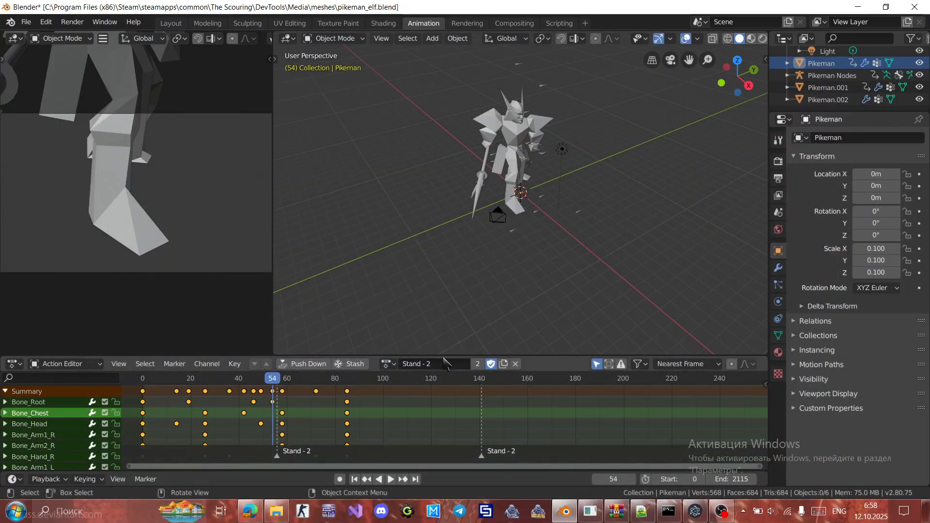
pyautogui.click(442, 361)
pyautogui.write('idle0')
pyautogui.press('Return')
# Find the Stand - 4 action among the available actions and rename it to idle1.
pyautogui.click(388, 364)
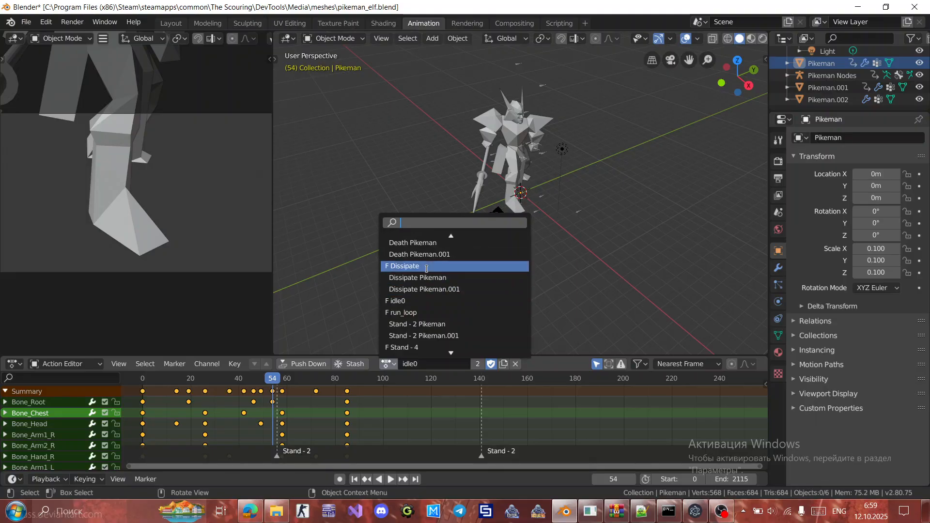
pyautogui.scroll(4, 426, 268)
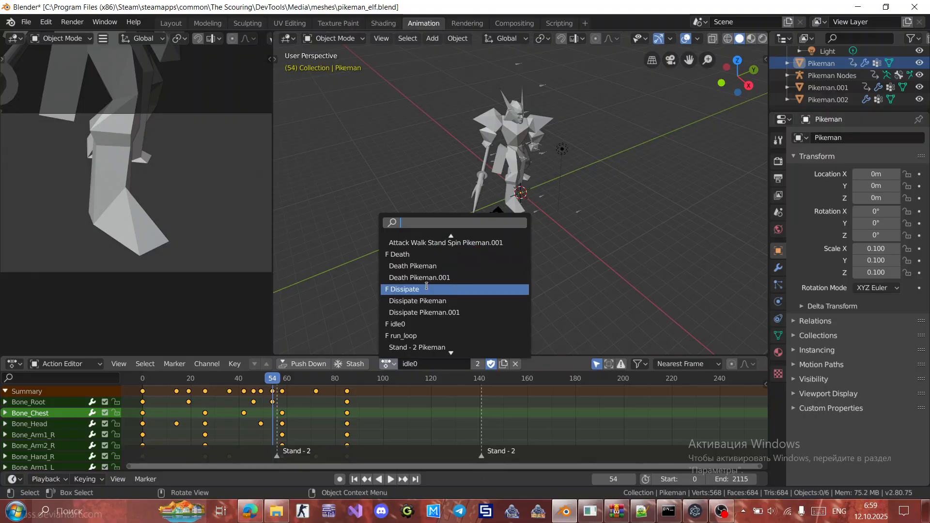
pyautogui.scroll(11, 426, 286)
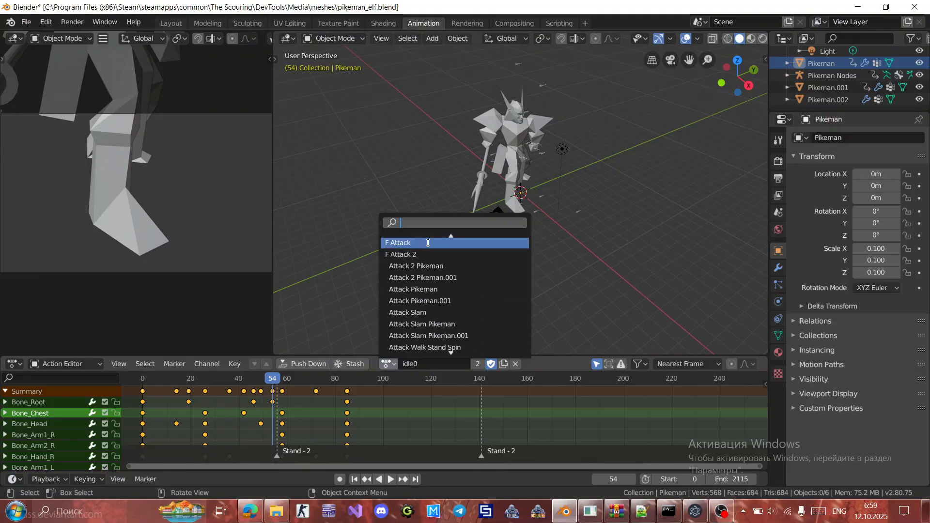
pyautogui.scroll(3, 428, 243)
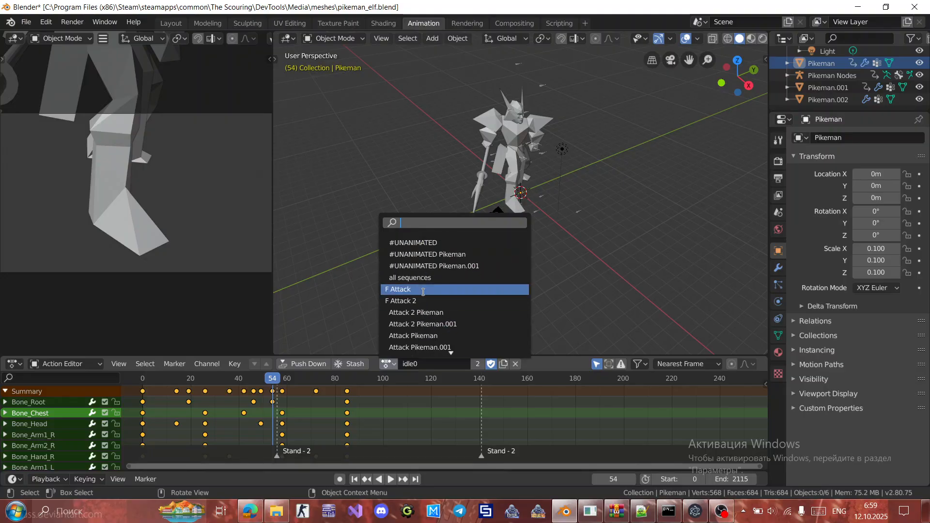
pyautogui.scroll(-15, 425, 271)
pyautogui.scroll(-15, 426, 290)
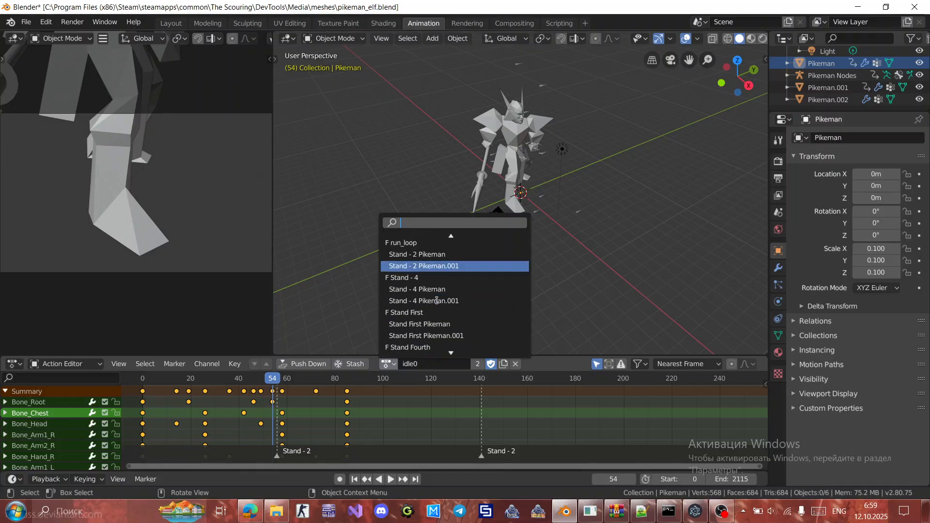
pyautogui.scroll(1, 426, 271)
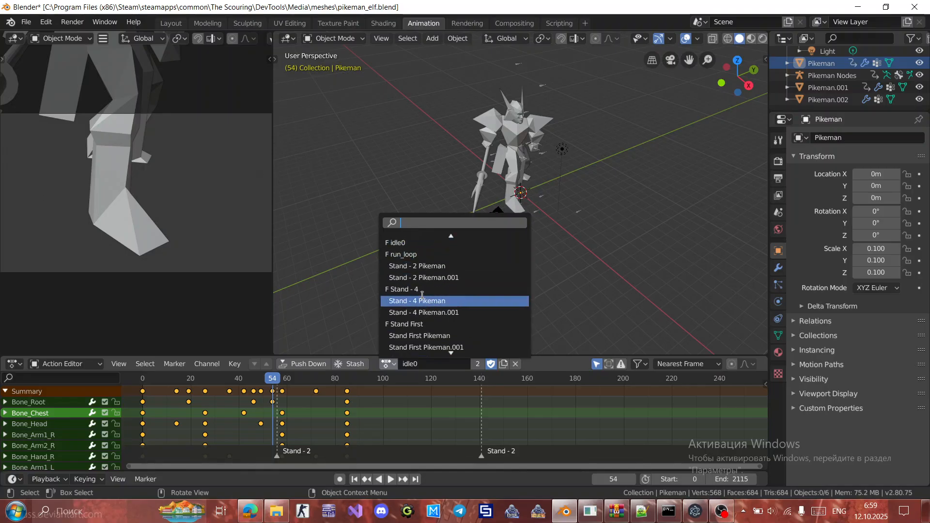
pyautogui.click(429, 289)
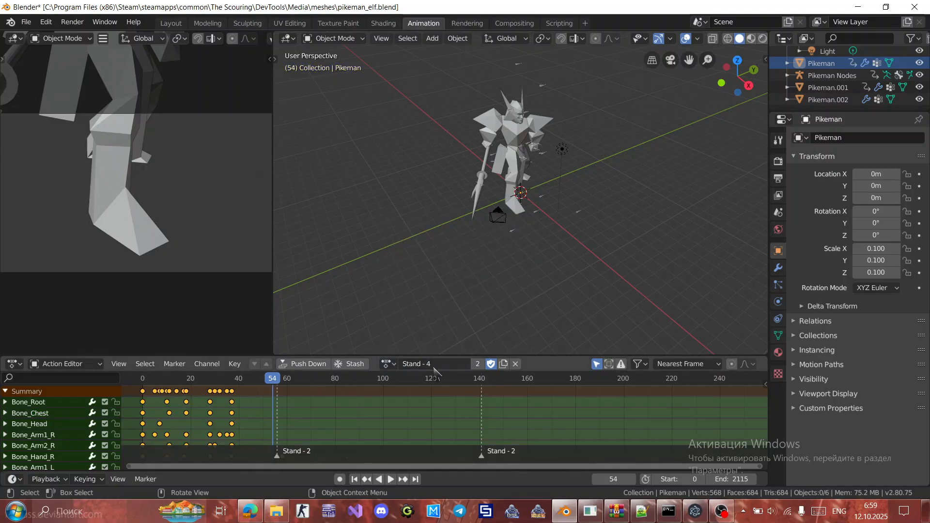
pyautogui.doubleClick(439, 364)
pyautogui.write('idle0')
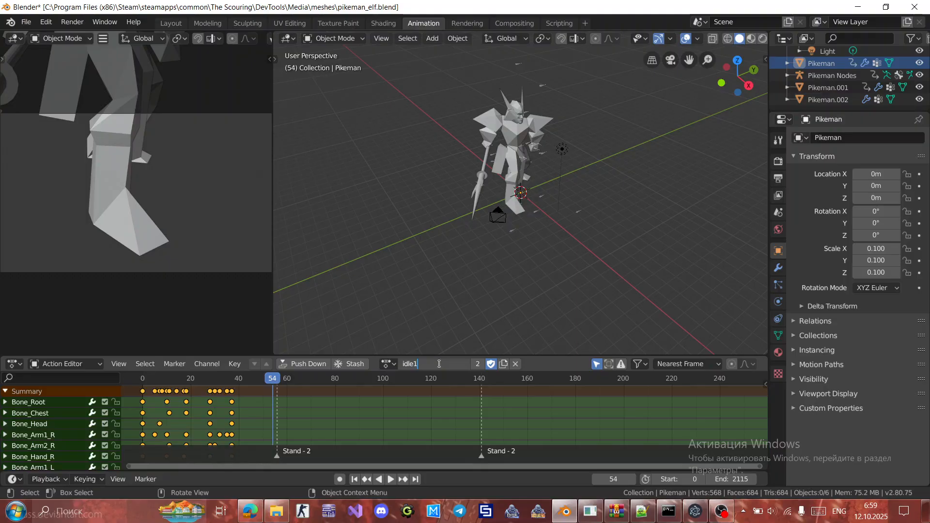
pyautogui.press('Return')
# Make the Stand First action active and rename it to idle2.
pyautogui.click(389, 364)
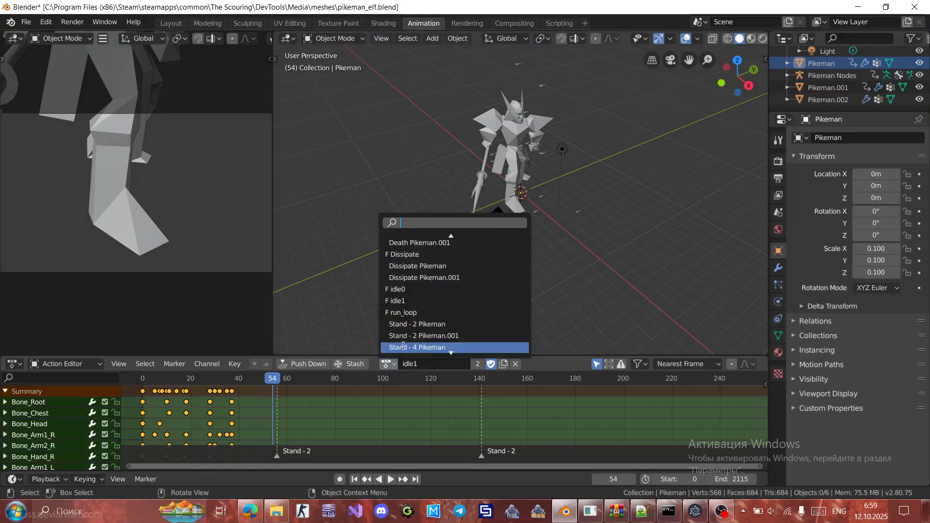
pyautogui.scroll(-5, 422, 307)
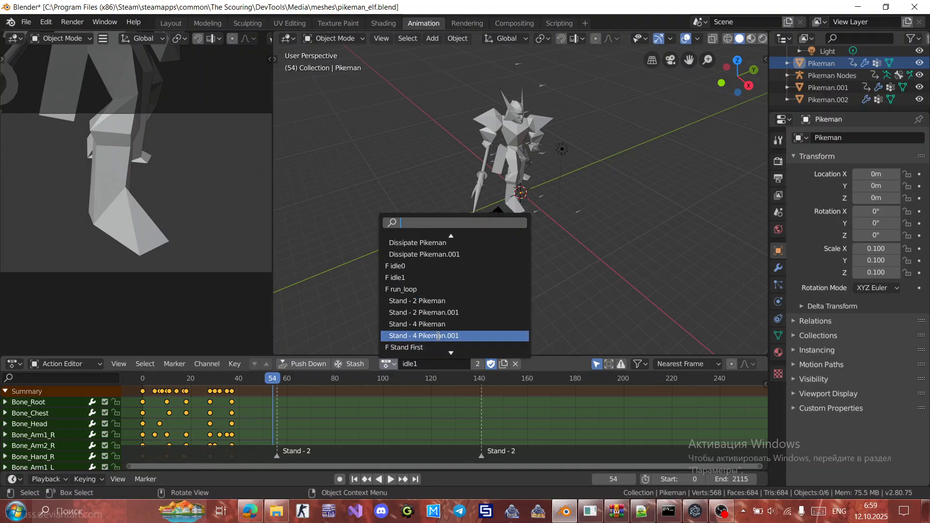
pyautogui.click(431, 347)
pyautogui.click(432, 367)
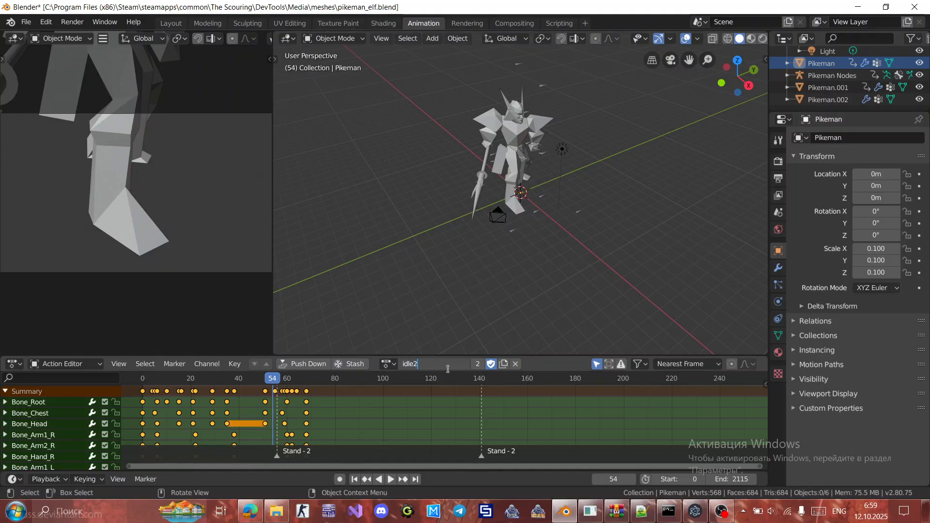
pyautogui.write('idle2')
# Make the Stand Fourth action active and rename it to idle3.
pyautogui.click(388, 363)
pyautogui.scroll(-5, 438, 320)
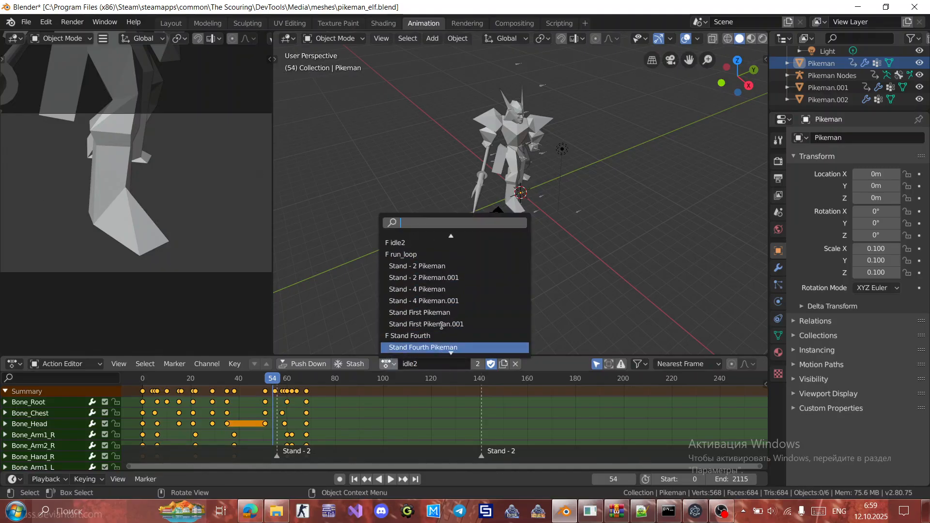
pyautogui.scroll(-5, 441, 325)
pyautogui.click(438, 279)
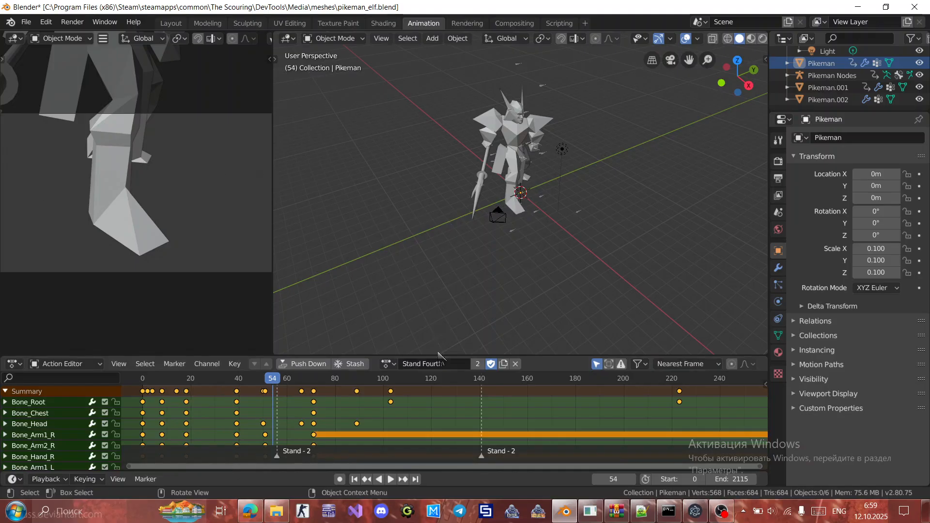
pyautogui.doubleClick(441, 364)
pyautogui.write('idle0')
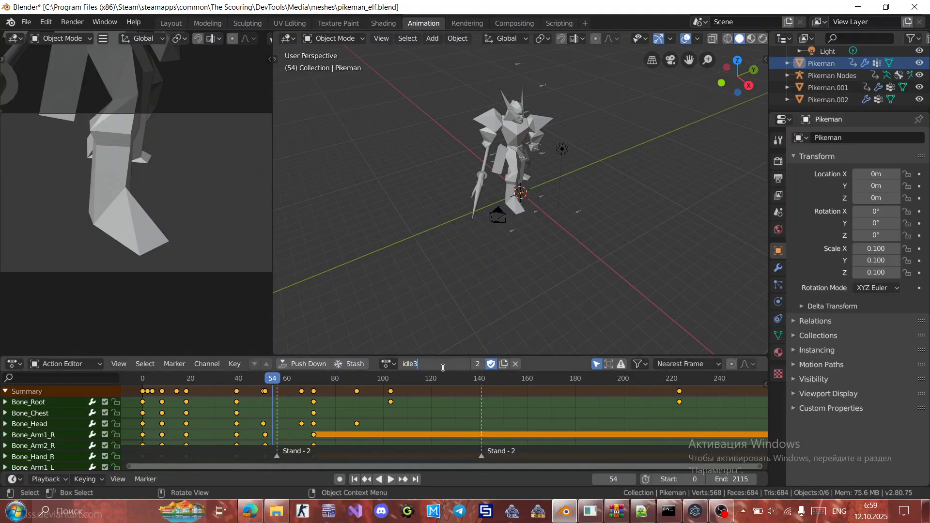
# Look up the name for standing while defending in the modding guide and rename the Stand Ready action to defstand_loop.
pyautogui.click(387, 364)
pyautogui.scroll(-10, 436, 314)
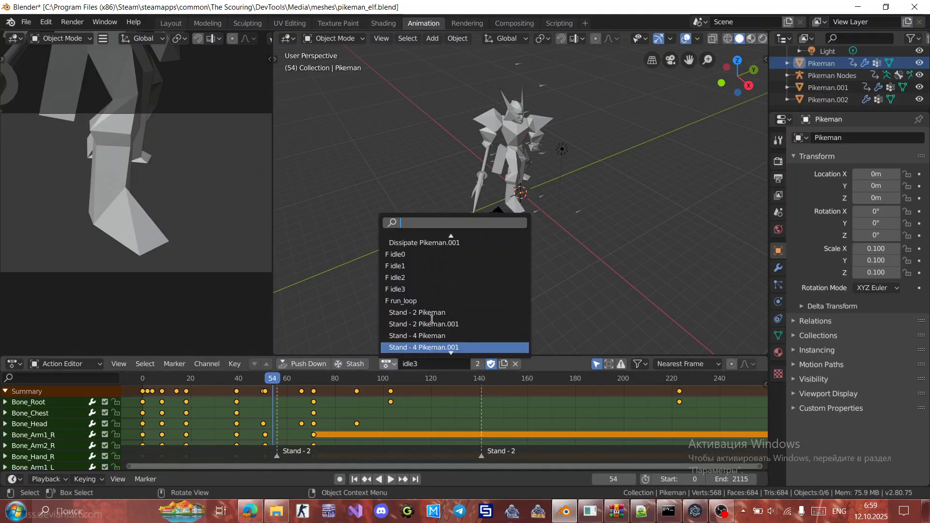
pyautogui.click(436, 312)
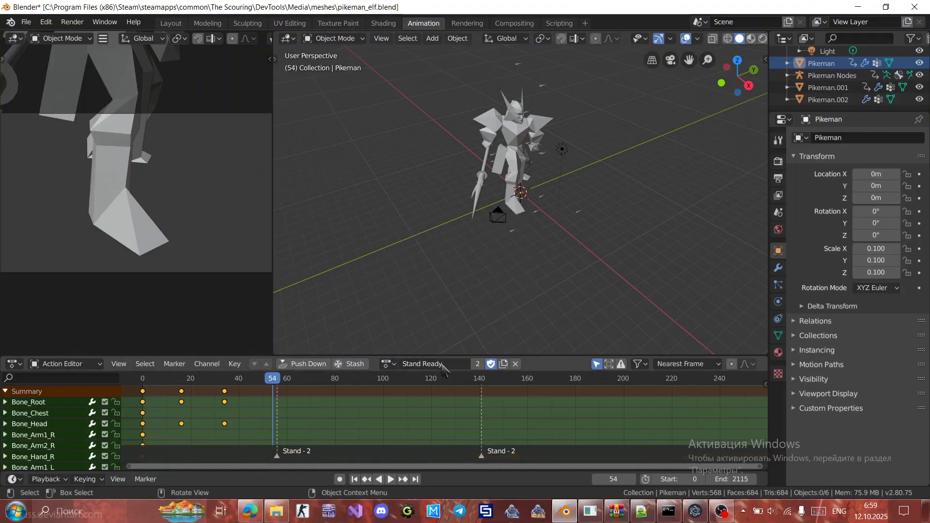
pyautogui.doubleClick(445, 364)
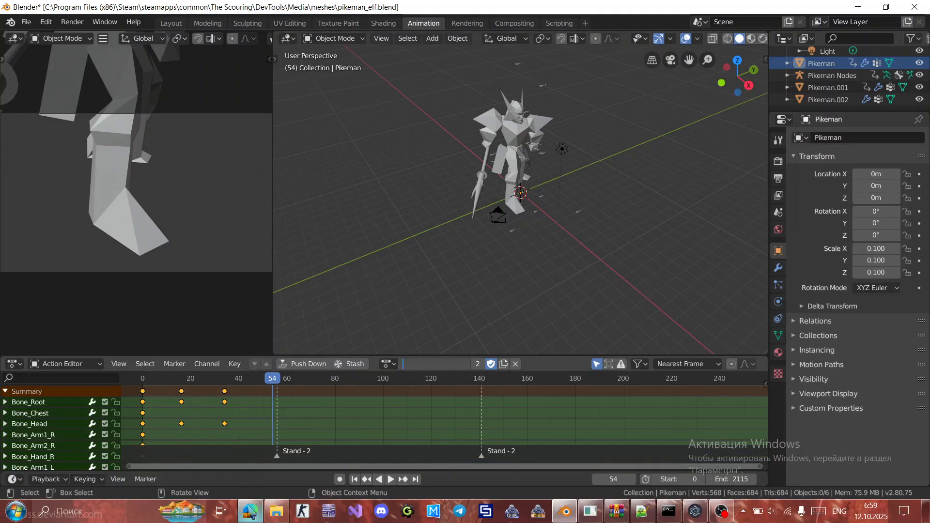
pyautogui.click(251, 512)
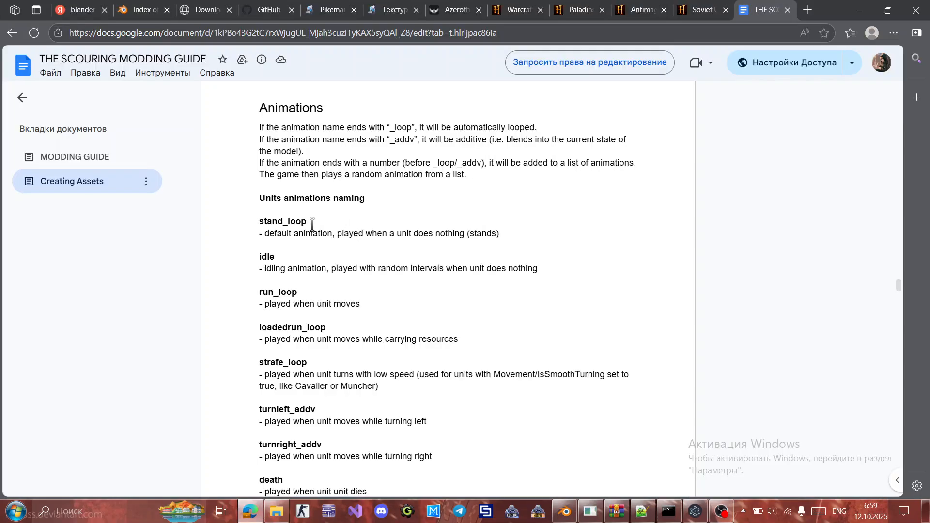
pyautogui.scroll(-3, 312, 225)
pyautogui.scroll(-5, 329, 322)
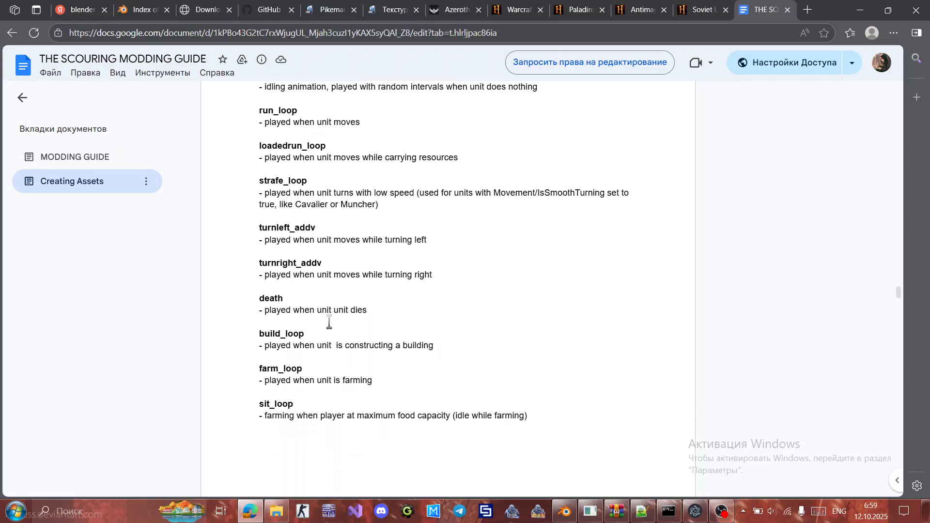
pyautogui.scroll(-6, 330, 329)
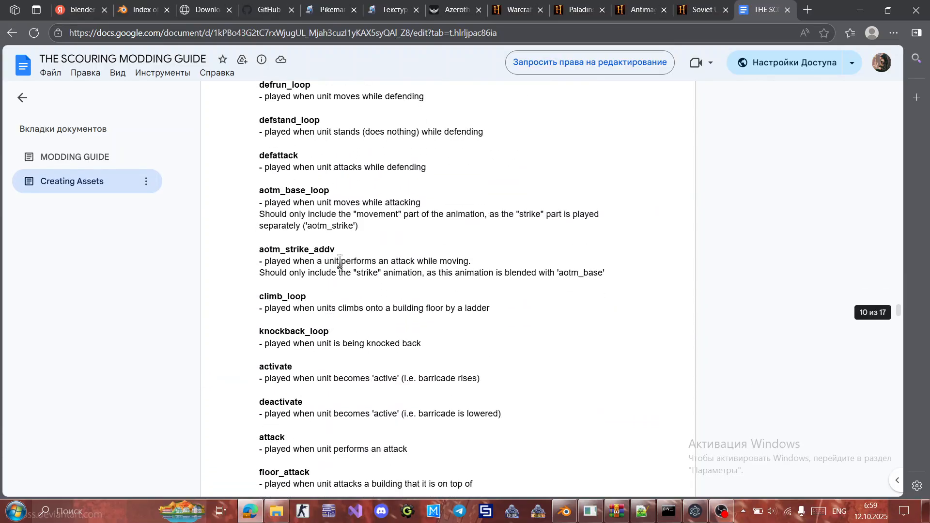
pyautogui.scroll(2, 341, 203)
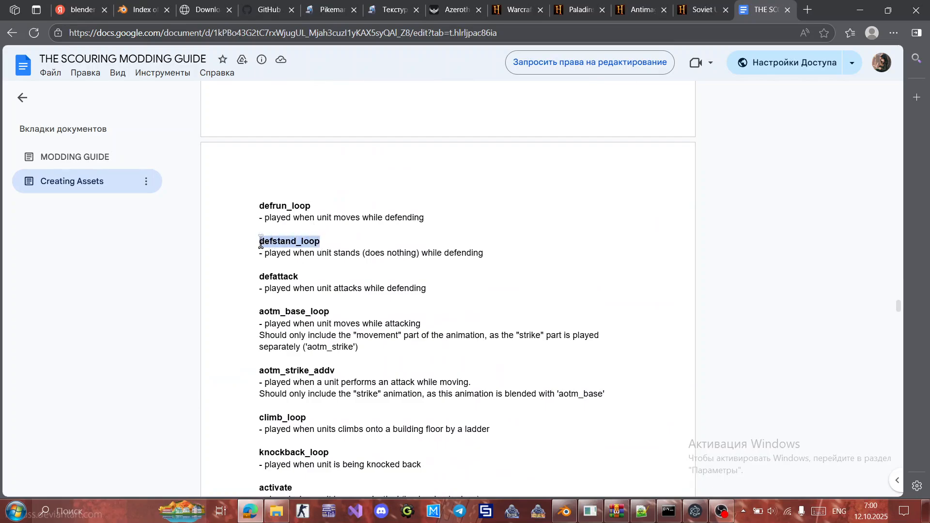
pyautogui.click(388, 241)
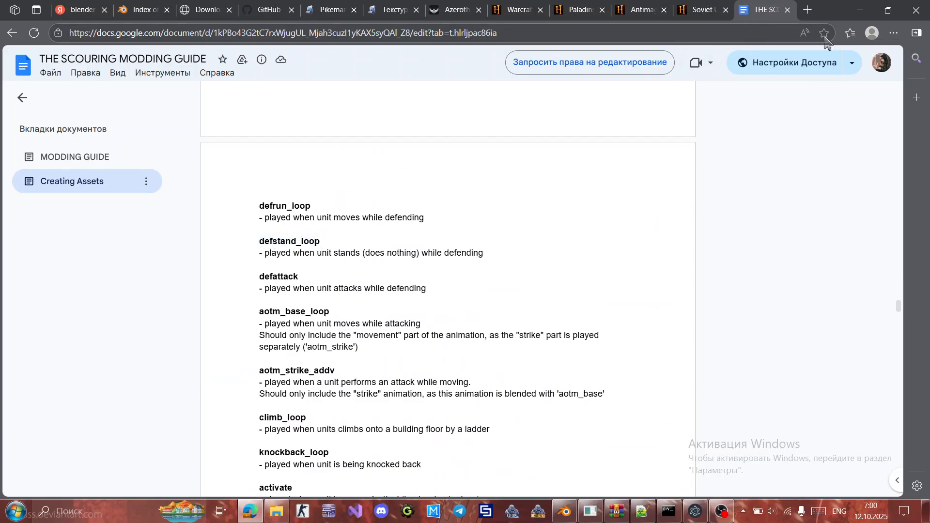
pyautogui.click(860, 9)
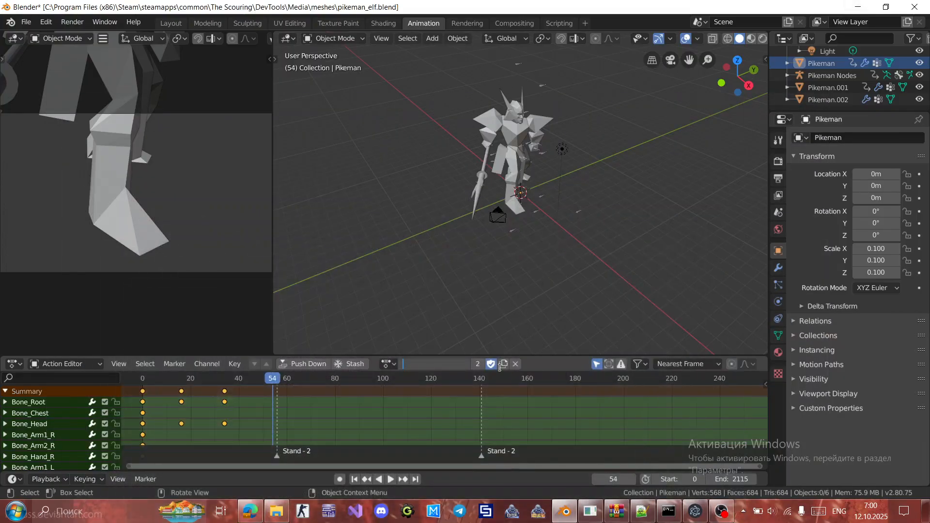
# Look through the available actions for ones still to rename and make the run_loop action active.
pyautogui.click(386, 363)
pyautogui.scroll(-2, 460, 329)
pyautogui.scroll(-2, 460, 328)
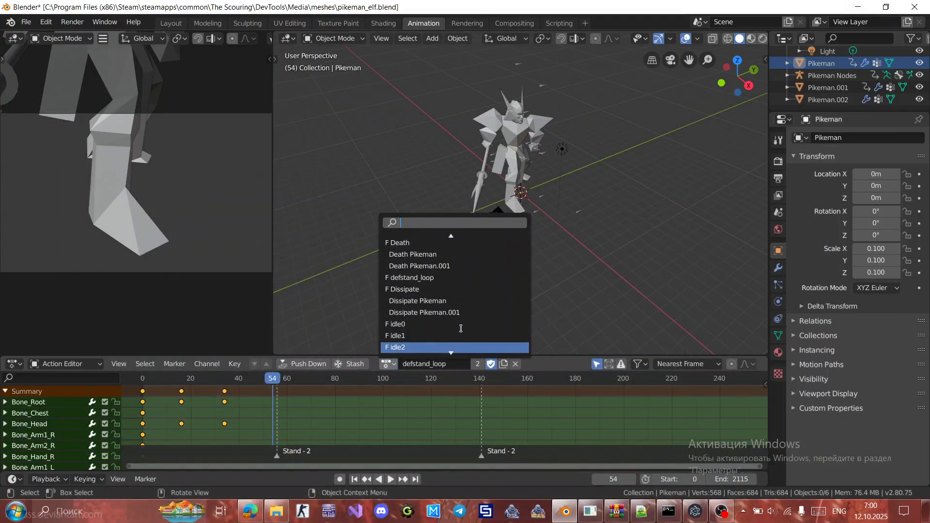
pyautogui.scroll(17, 461, 328)
pyautogui.scroll(4, 461, 328)
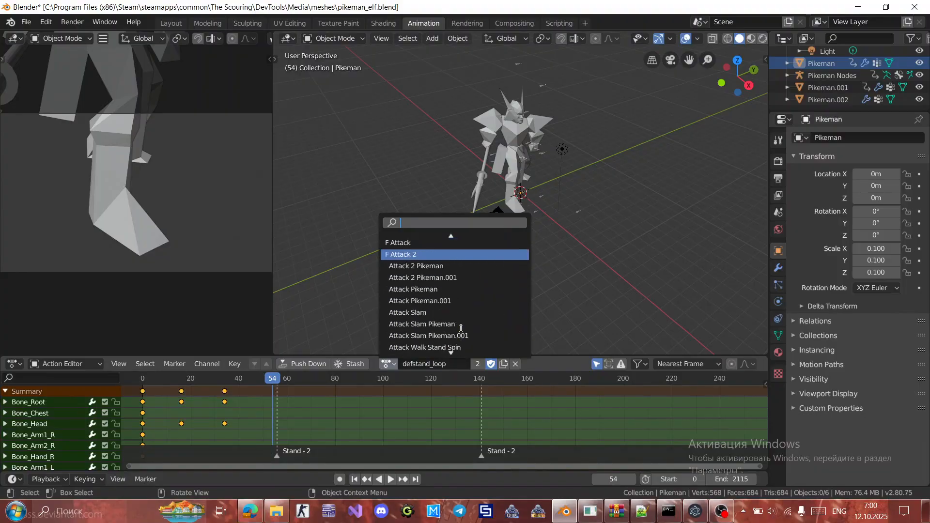
pyautogui.scroll(-11, 462, 327)
pyautogui.scroll(-10, 462, 326)
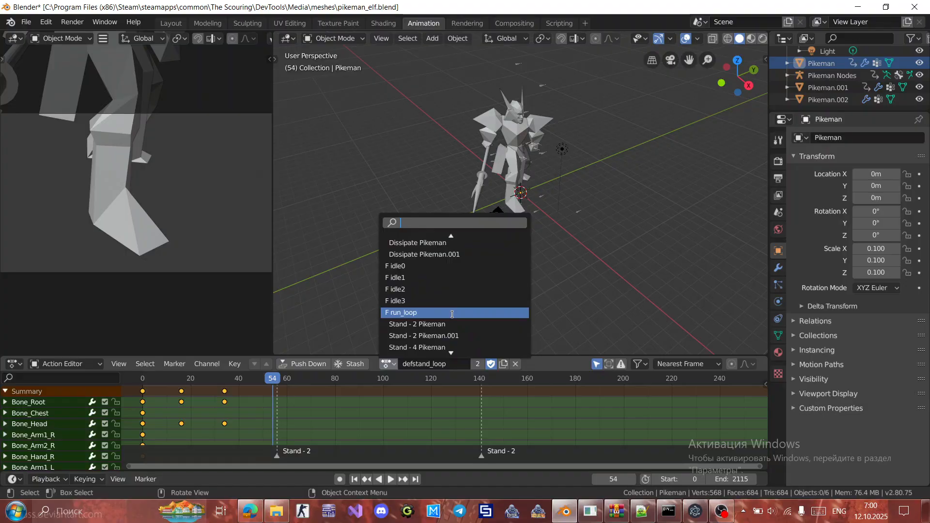
pyautogui.click(452, 312)
# Switch to The Scouring modding guide in the browser, copy the animation name knockback_loop, and return to Blender.
pyautogui.click(251, 514)
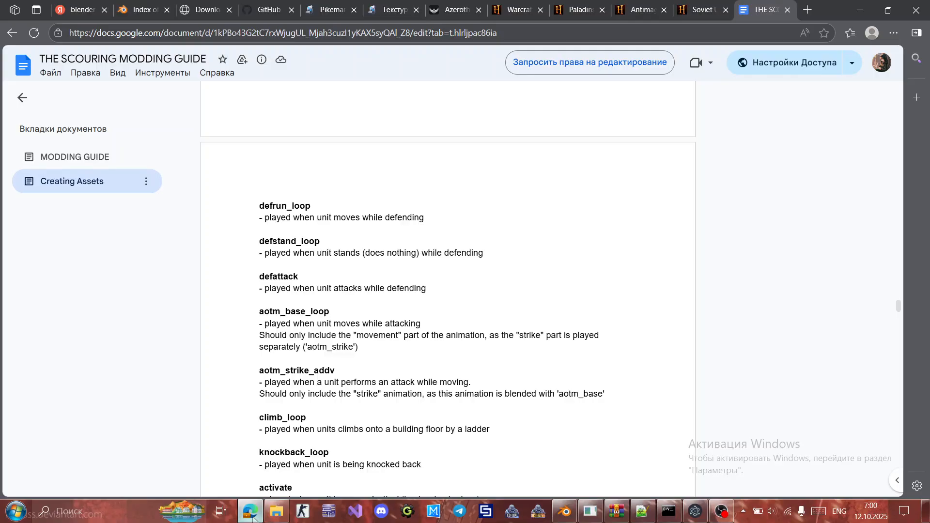
pyautogui.scroll(-2, 390, 433)
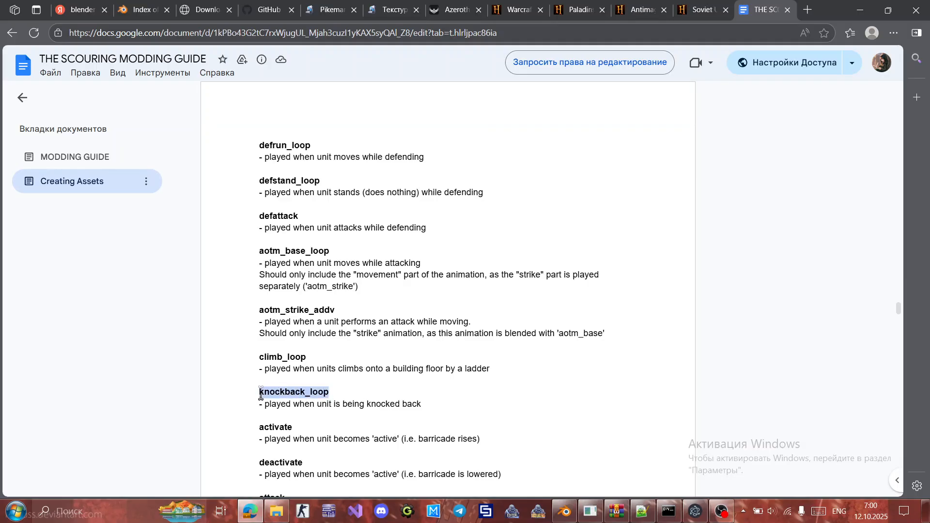
pyautogui.rightClick(302, 394)
pyautogui.click(339, 405)
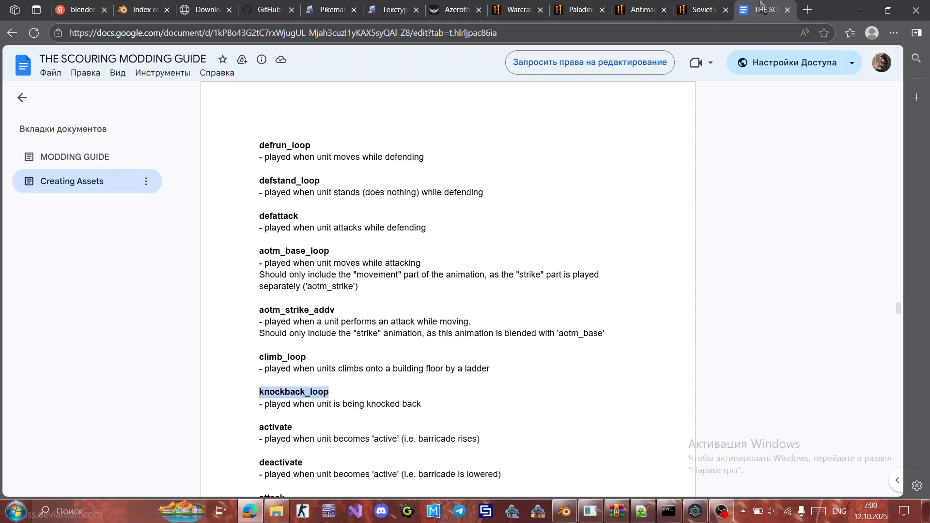
pyautogui.click(869, 16)
# Make the Stand - 4 Pikeman action active and play the animation to check it.
pyautogui.click(387, 364)
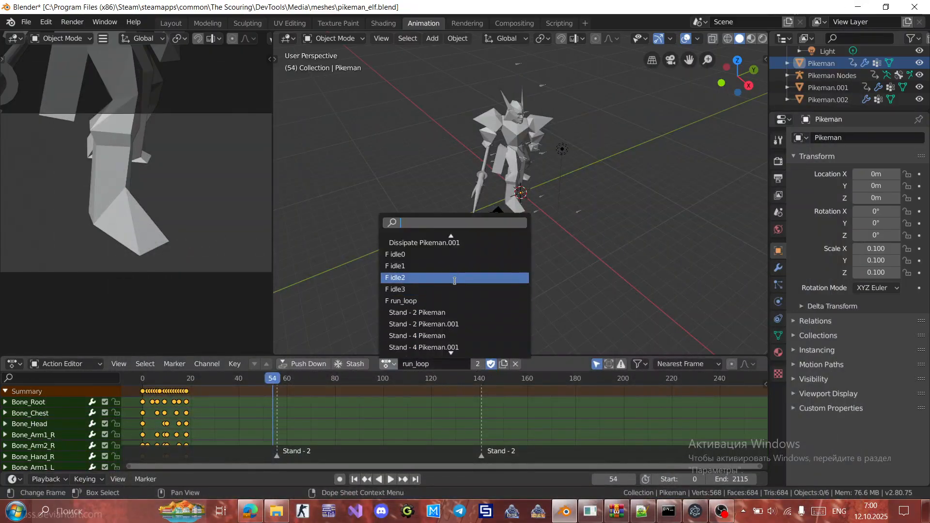
pyautogui.scroll(-9, 454, 281)
pyautogui.scroll(-11, 463, 289)
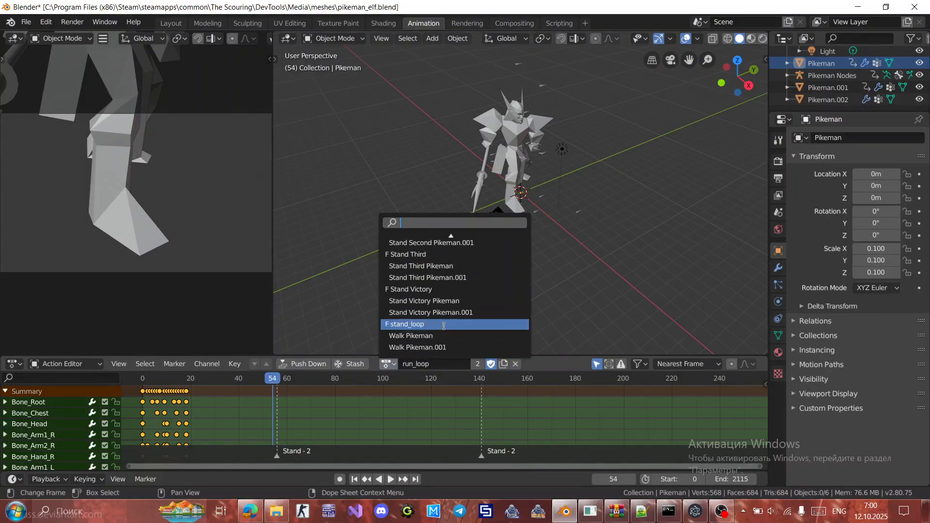
pyautogui.scroll(-4, 445, 322)
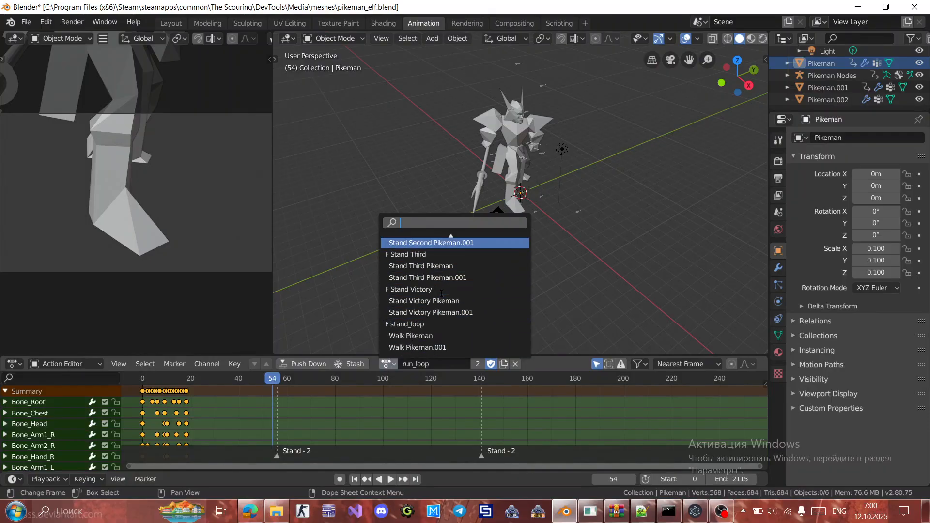
pyautogui.scroll(4, 441, 294)
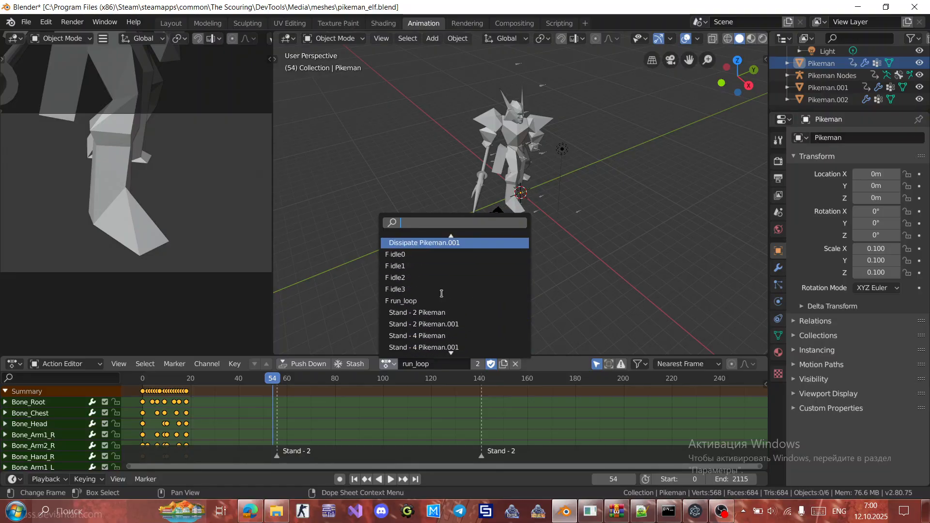
pyautogui.scroll(-6, 441, 294)
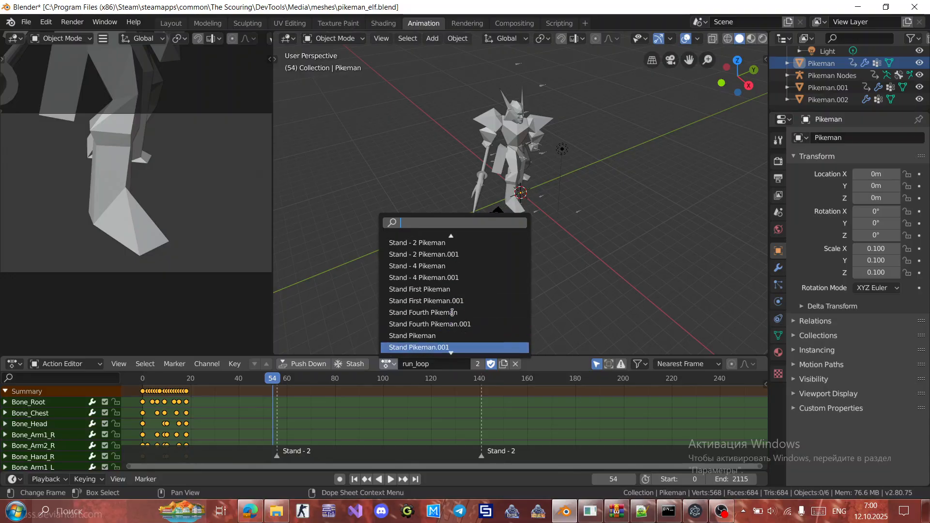
pyautogui.click(459, 267)
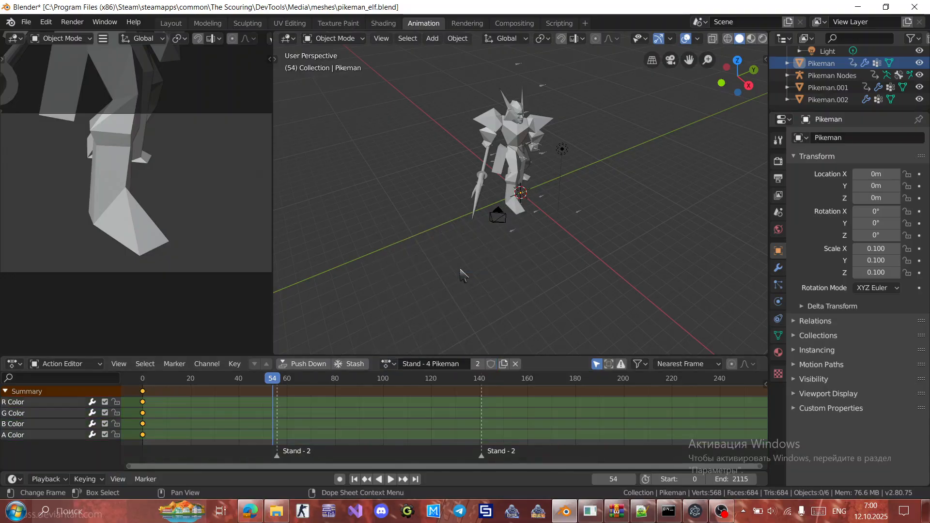
pyautogui.click(473, 429)
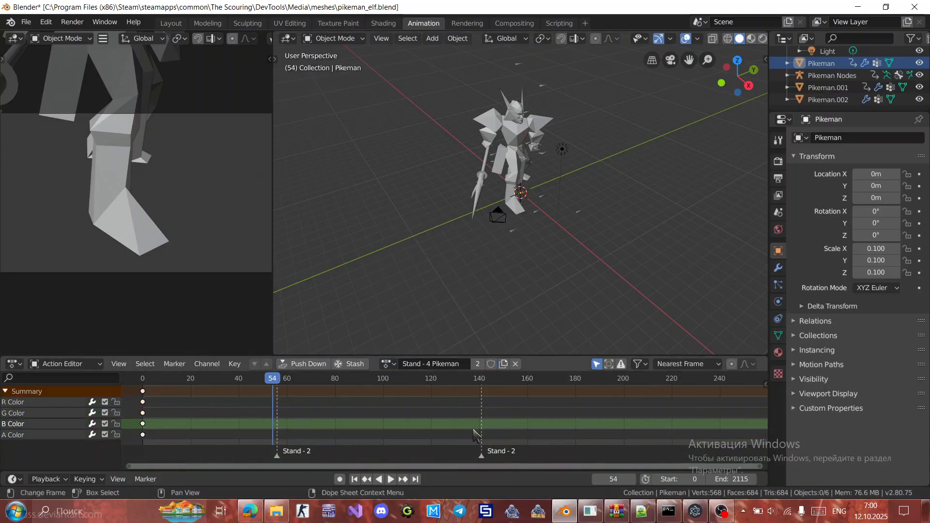
pyautogui.click(469, 461)
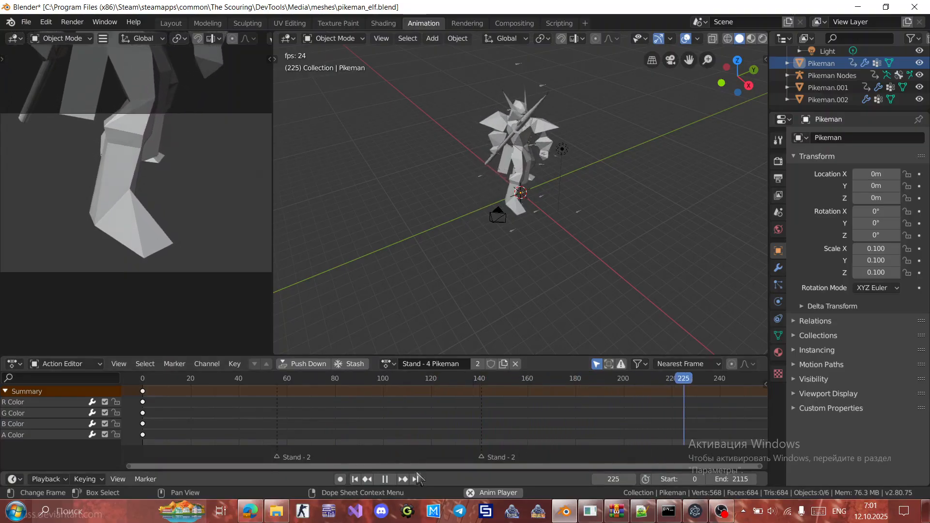
pyautogui.moveTo(460, 467); pyautogui.dragTo(653, 472)
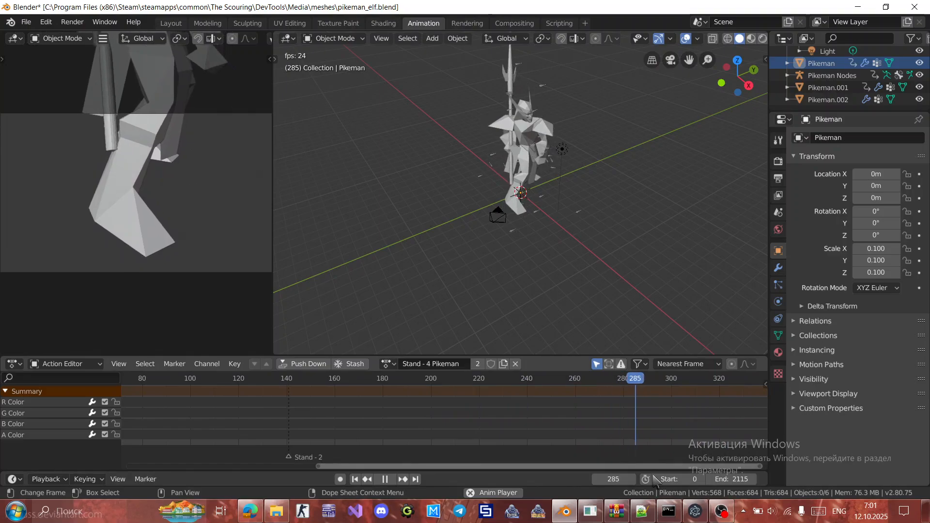
# Find the Stand Third action among the available actions and make it active.
pyautogui.click(389, 362)
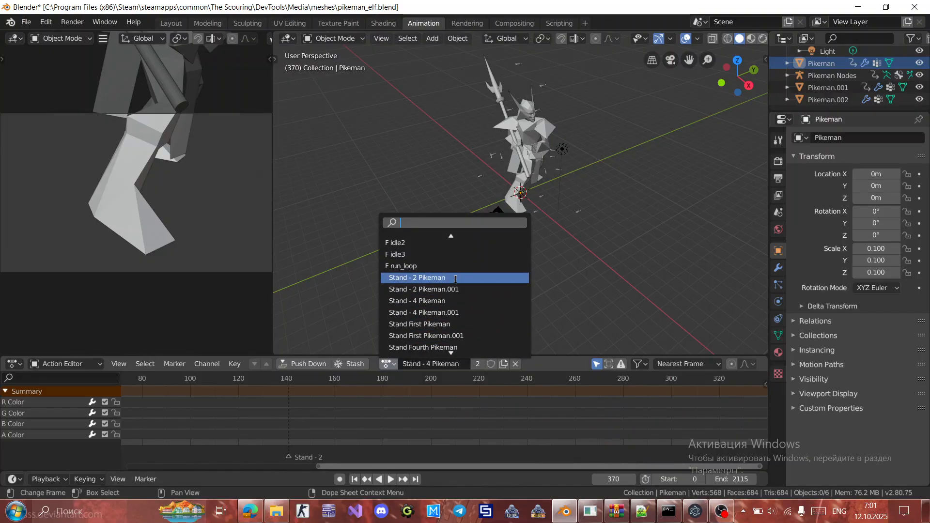
pyautogui.scroll(4, 455, 264)
pyautogui.scroll(-11, 455, 269)
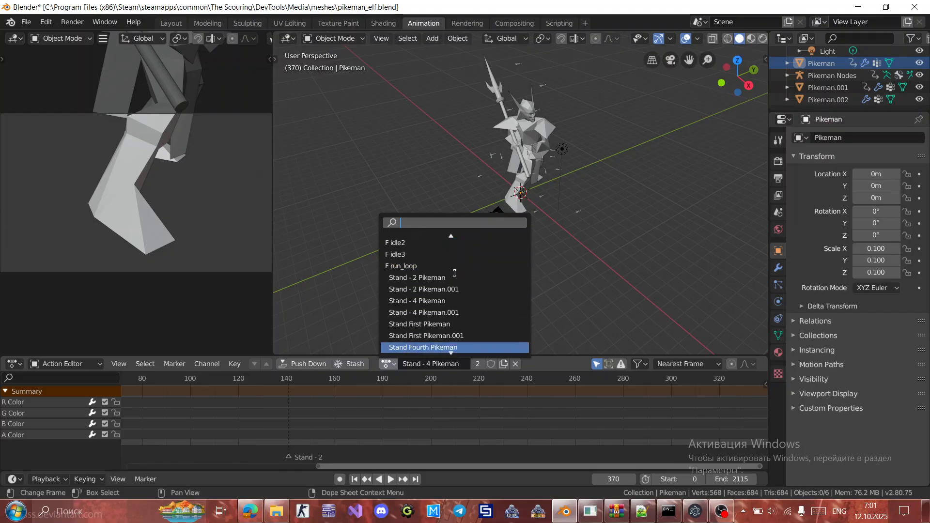
pyautogui.scroll(-19, 456, 277)
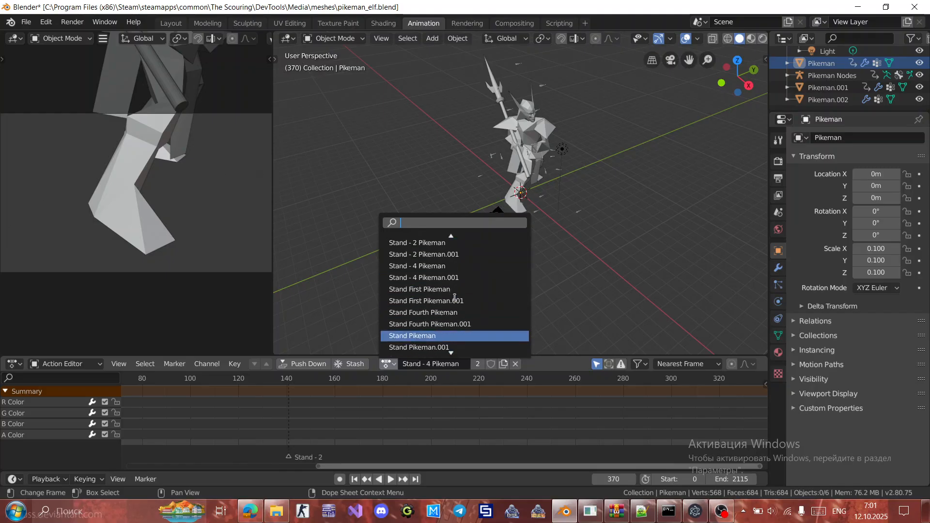
pyautogui.scroll(-5, 462, 339)
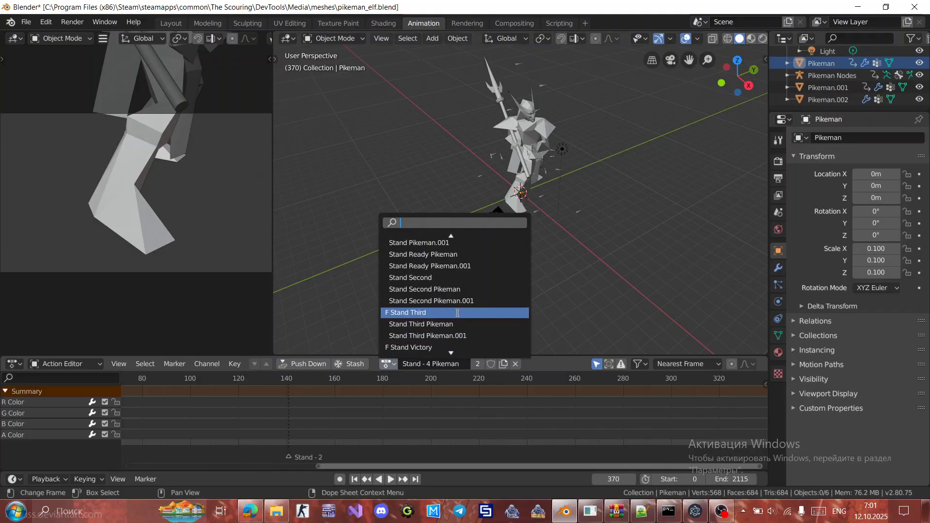
pyautogui.click(458, 312)
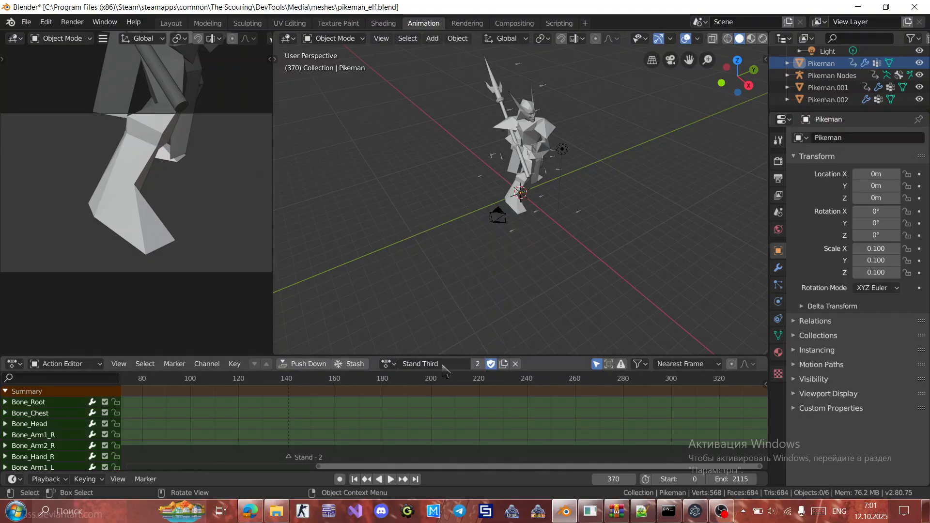
# Play the animation from the first frame and rename the Stand Third action to knockback_loop.
pyautogui.press('space')
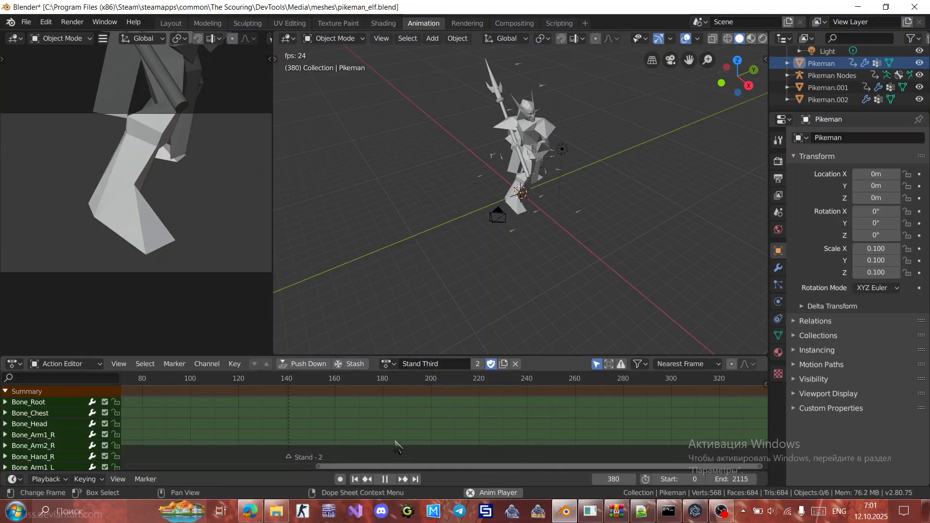
pyautogui.click(355, 480)
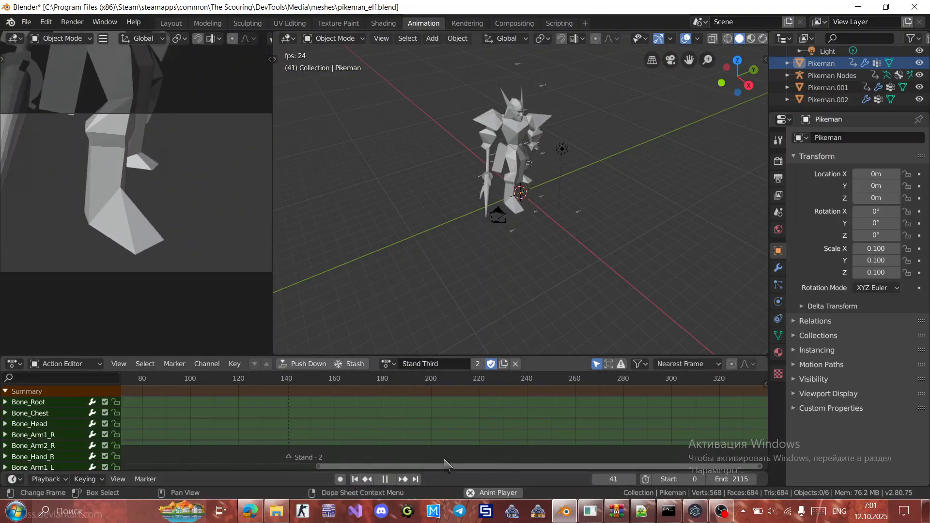
pyautogui.moveTo(444, 465); pyautogui.dragTo(380, 468)
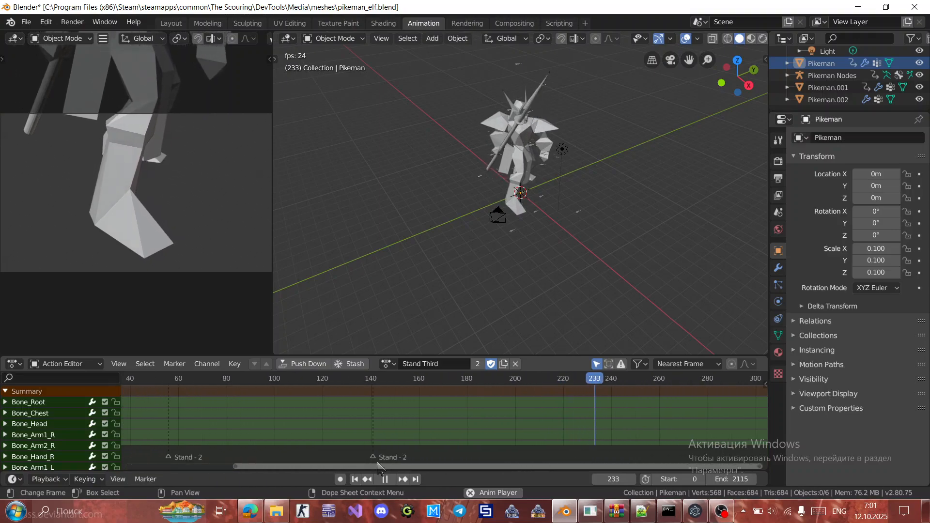
pyautogui.click(450, 363)
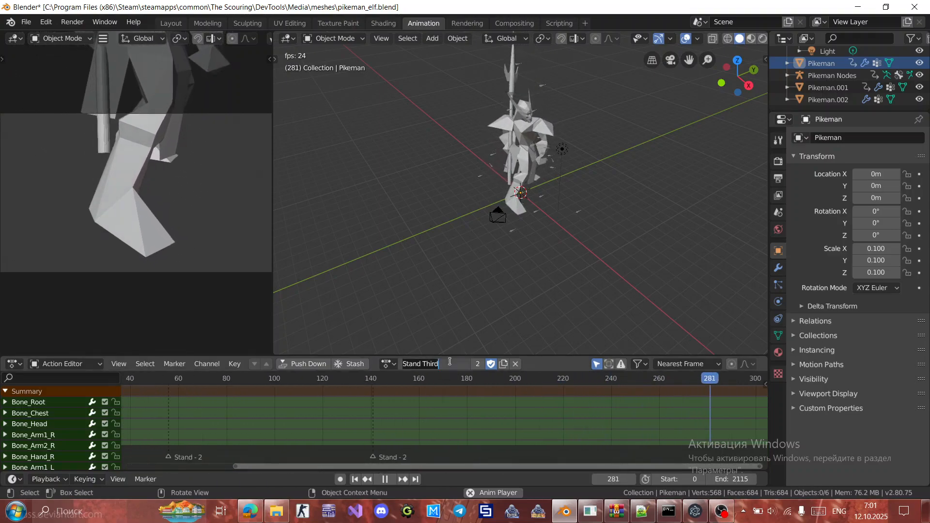
pyautogui.press('Return')
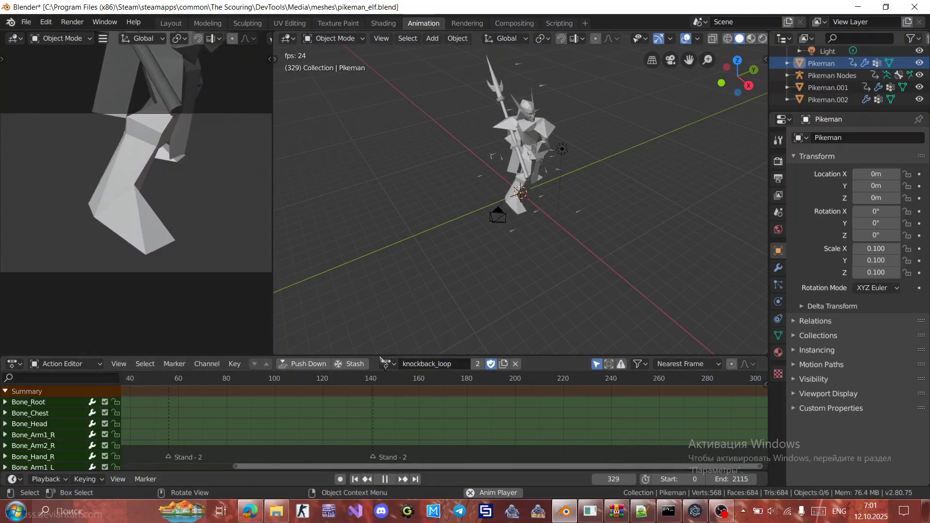
# Make the Walk Pikeman action active and inspect its keyframes around frame 0 in the timeline.
pyautogui.click(388, 363)
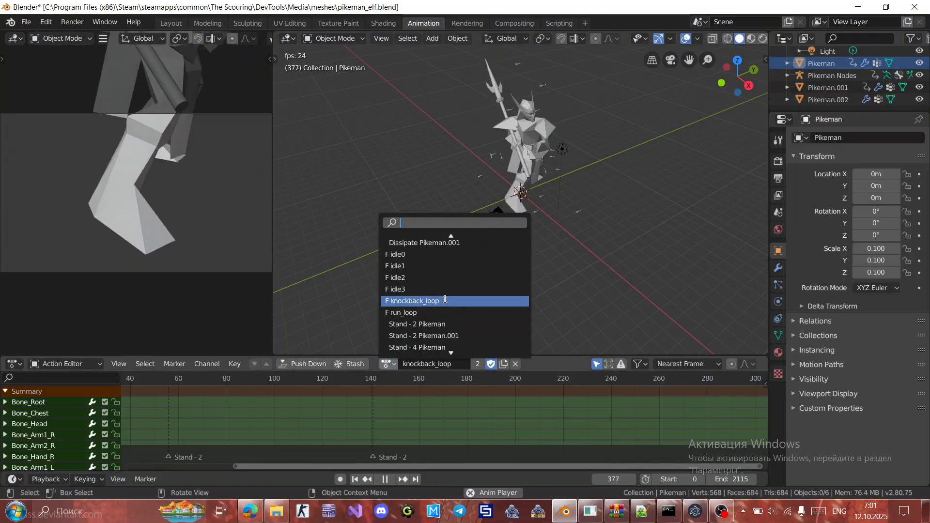
pyautogui.scroll(2, 445, 300)
pyautogui.scroll(-8, 445, 299)
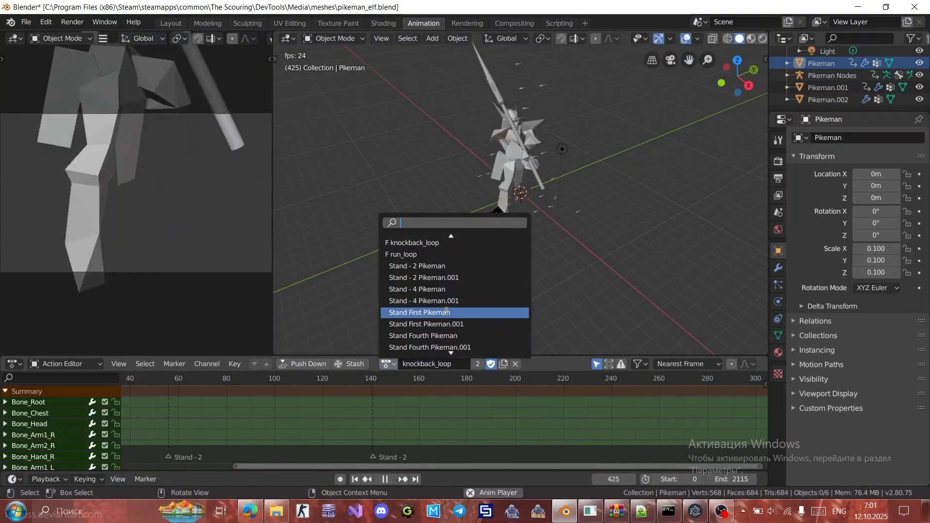
pyautogui.scroll(-5, 446, 312)
pyautogui.scroll(-2, 446, 311)
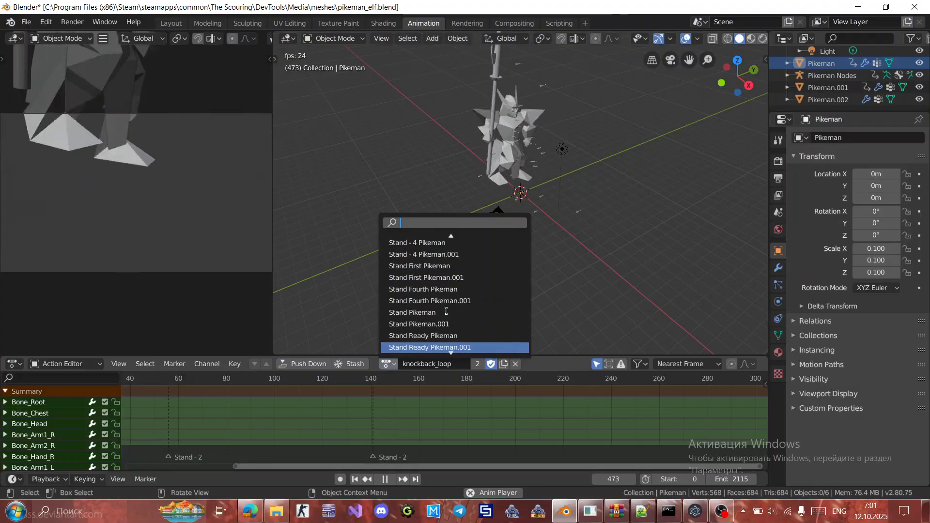
pyautogui.scroll(-10, 446, 311)
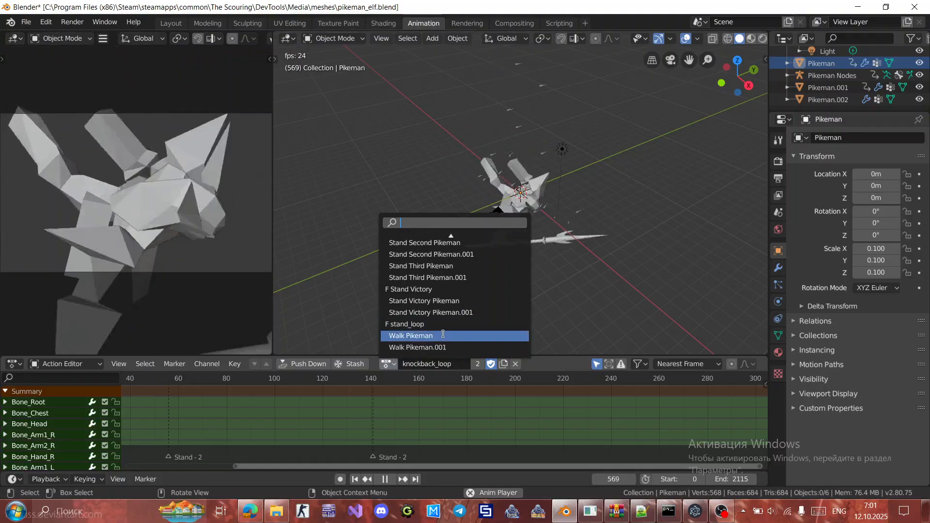
pyautogui.click(446, 336)
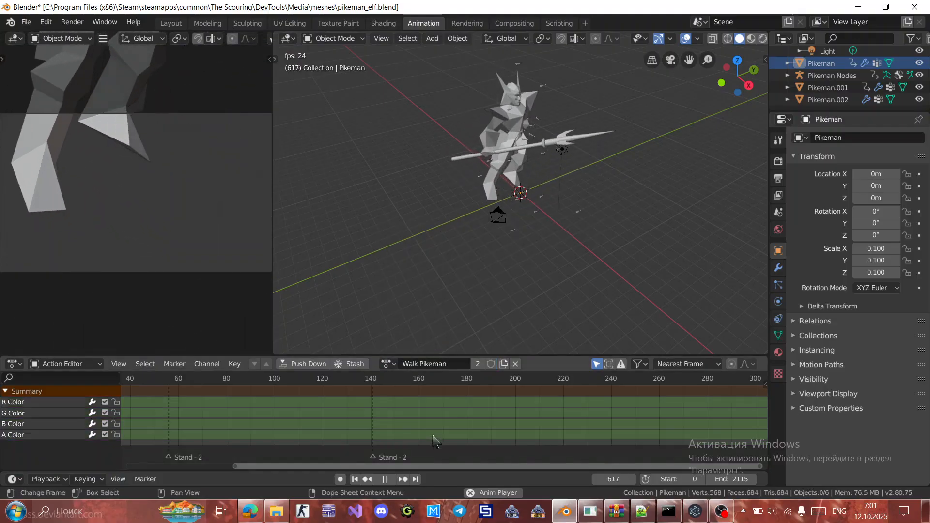
pyautogui.moveTo(334, 466); pyautogui.dragTo(226, 475)
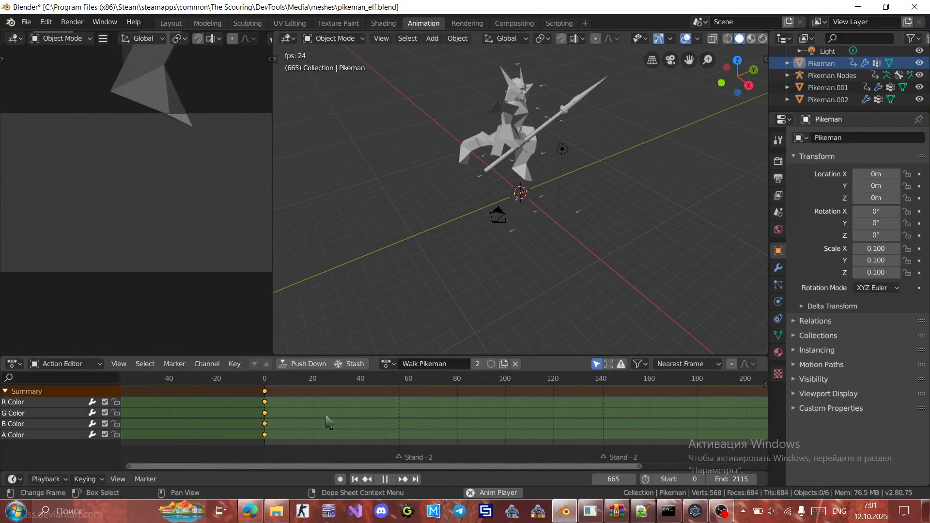
# Find the run_loop action among the available actions and make it active in place of Walk Pikeman.
pyautogui.click(387, 364)
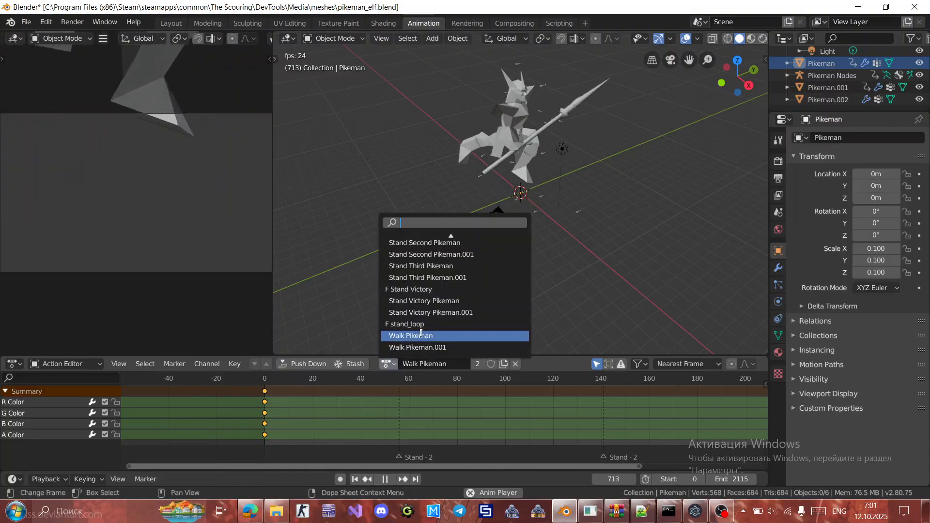
pyautogui.scroll(3, 446, 323)
pyautogui.scroll(12, 446, 324)
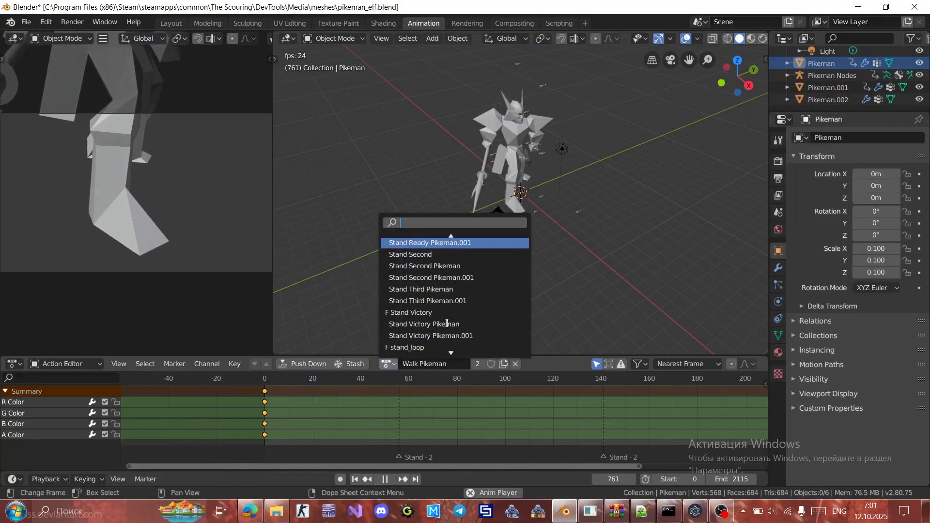
pyautogui.scroll(8, 446, 323)
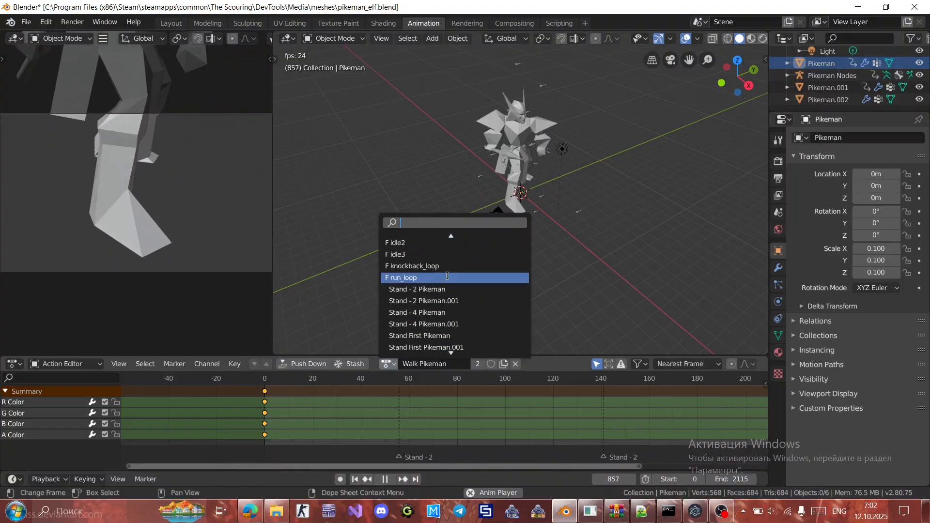
pyautogui.click(447, 277)
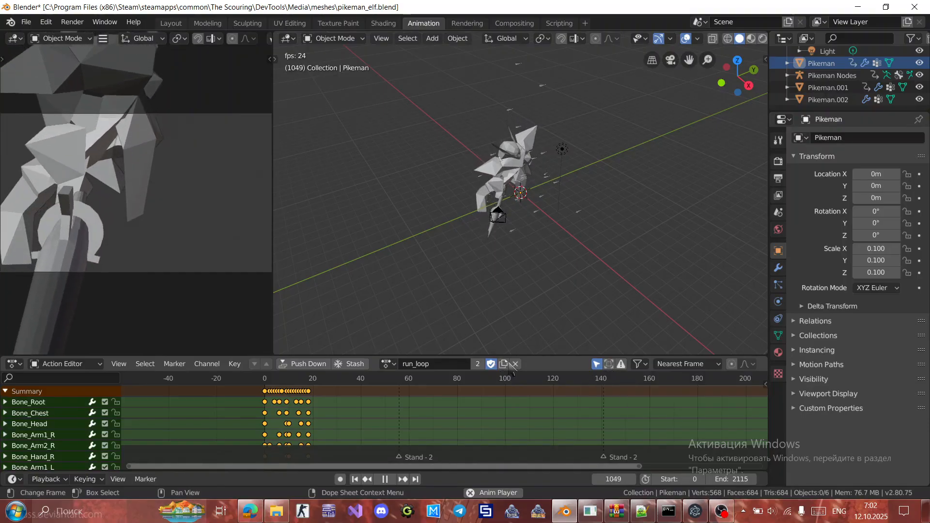
pyautogui.click(386, 364)
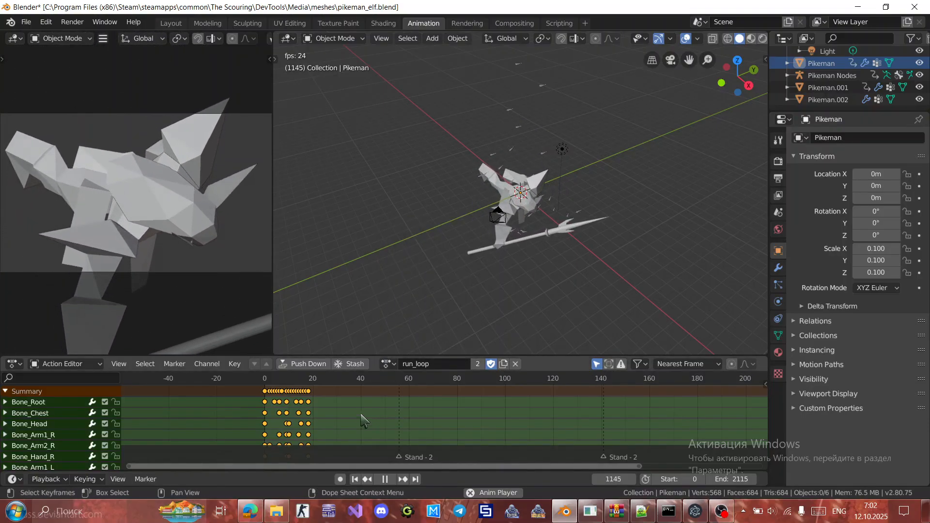
pyautogui.moveTo(349, 472); pyautogui.dragTo(349, 471)
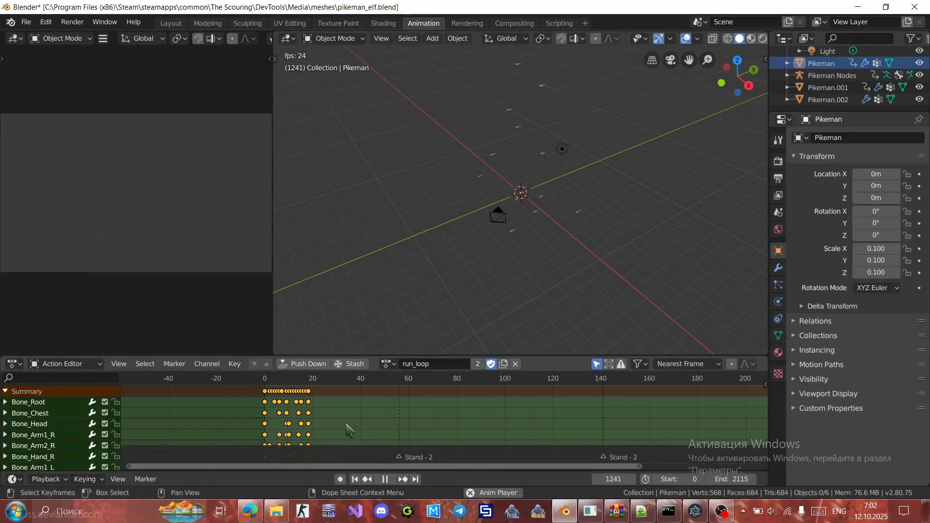
pyautogui.rightClick(347, 430)
pyautogui.click(351, 359)
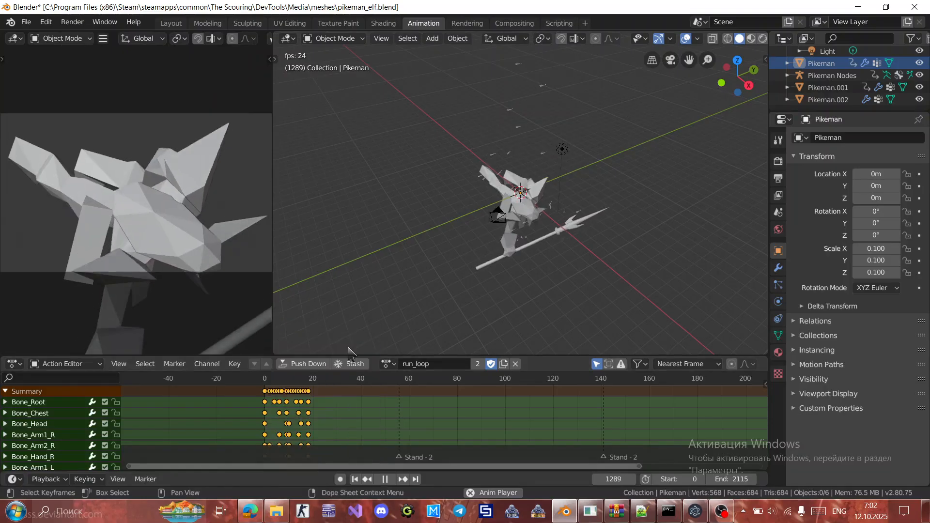
# Duplicate the run_loop action, name the copy defrun_loop as in the modding guide, and protect it with a fake user.
pyautogui.click(504, 364)
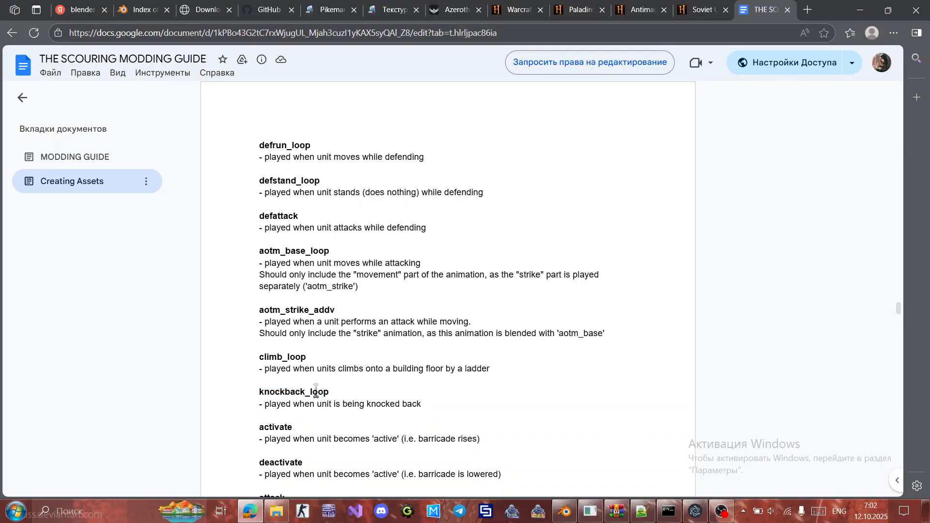
pyautogui.scroll(1, 315, 326)
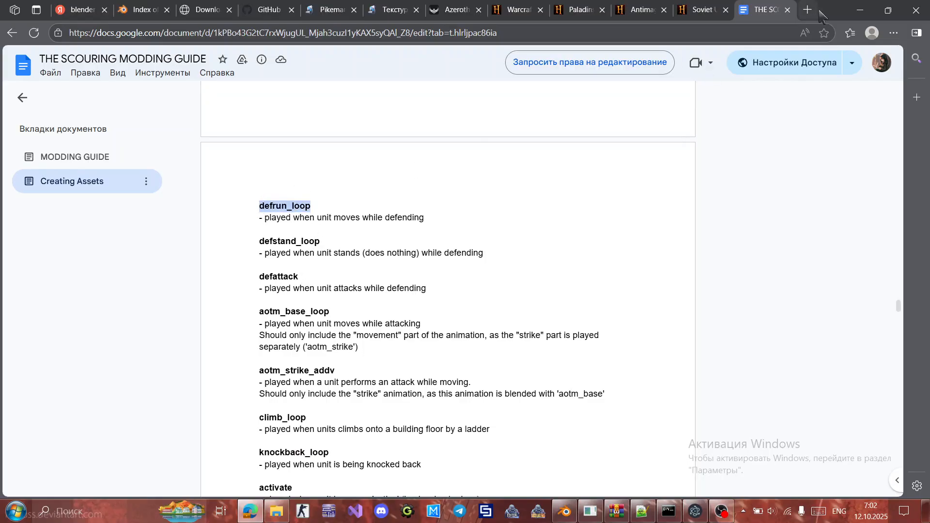
pyautogui.click(860, 10)
pyautogui.write('defrun_loop')
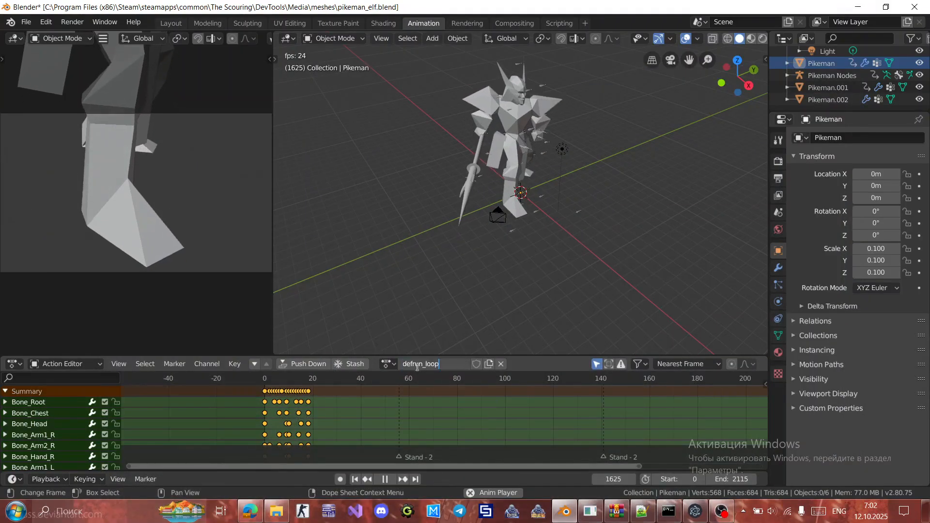
pyautogui.click(388, 364)
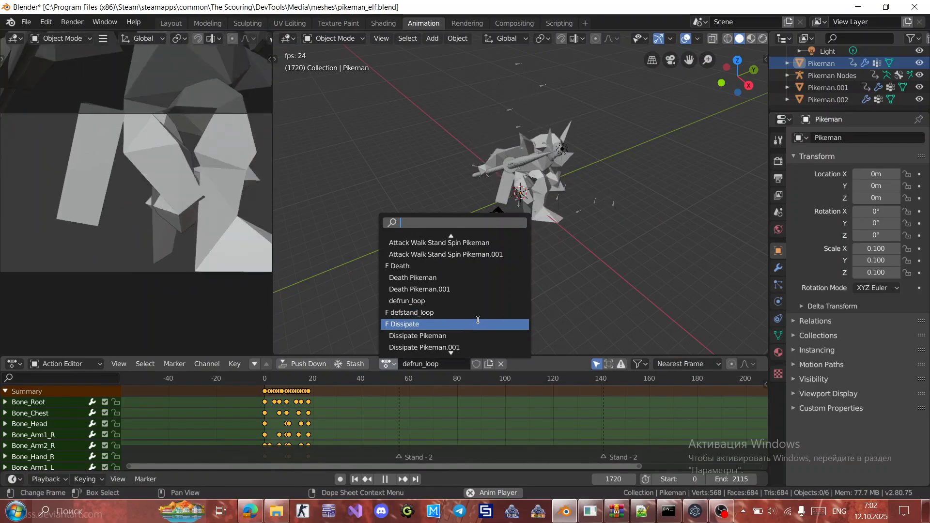
pyautogui.click(476, 364)
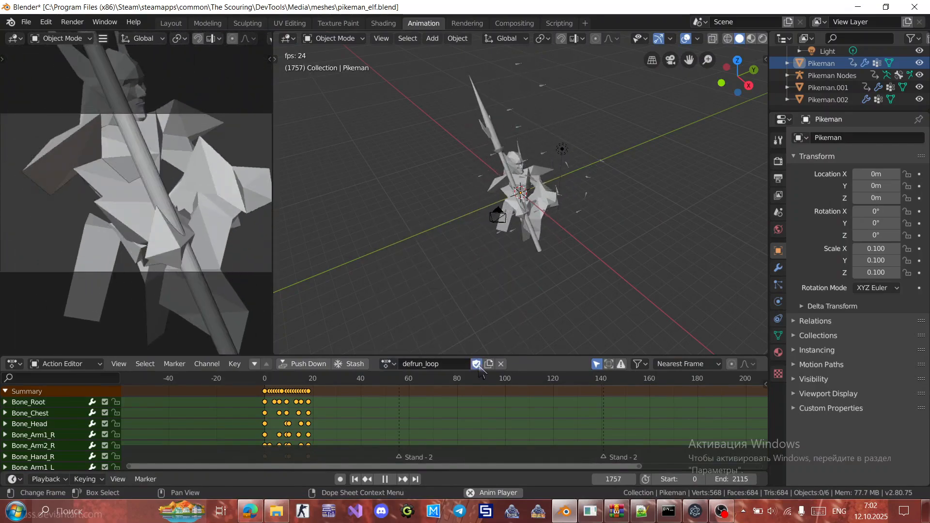
# Look through the available actions for an attack animation and preview the Attack action on the Pikeman.
pyautogui.click(387, 363)
pyautogui.scroll(-2, 443, 320)
pyautogui.scroll(6, 445, 318)
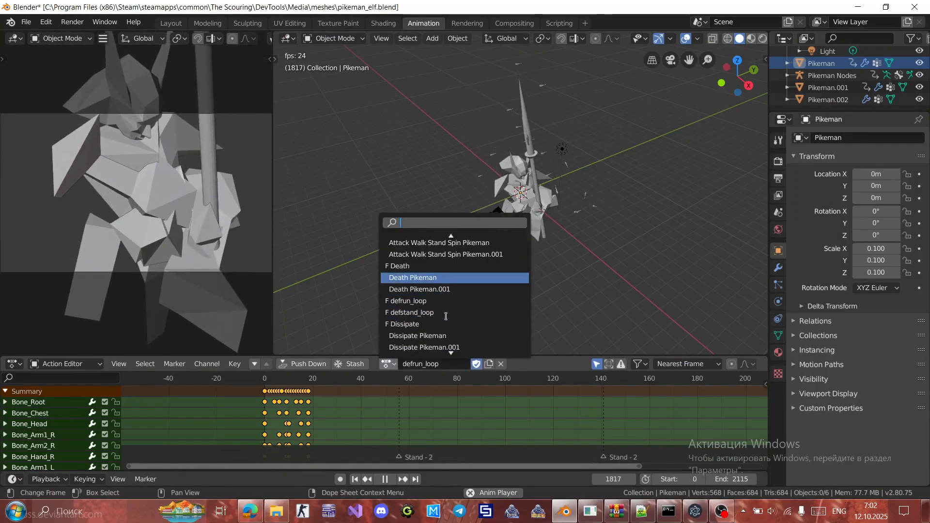
pyautogui.scroll(-7, 446, 316)
pyautogui.scroll(5, 450, 316)
pyautogui.scroll(-1, 454, 316)
pyautogui.scroll(-12, 454, 318)
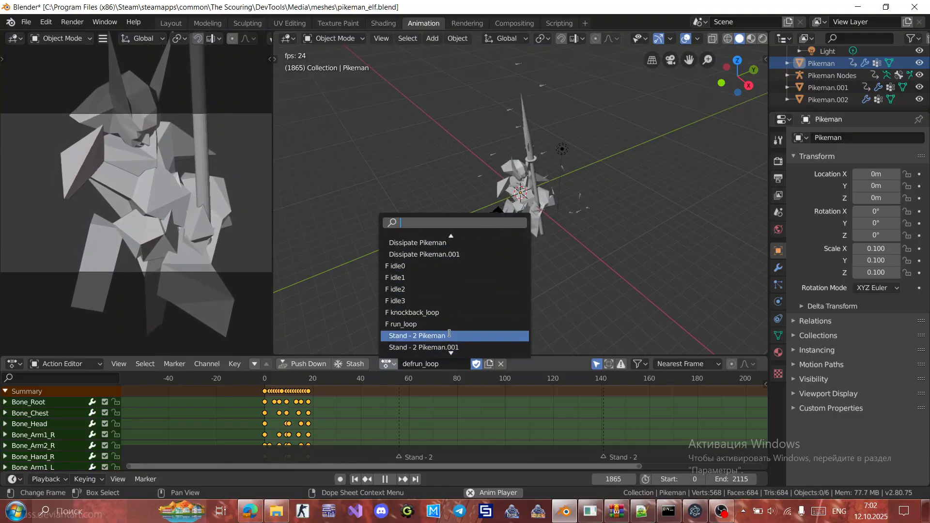
pyautogui.scroll(-6, 456, 331)
pyautogui.scroll(-14, 457, 331)
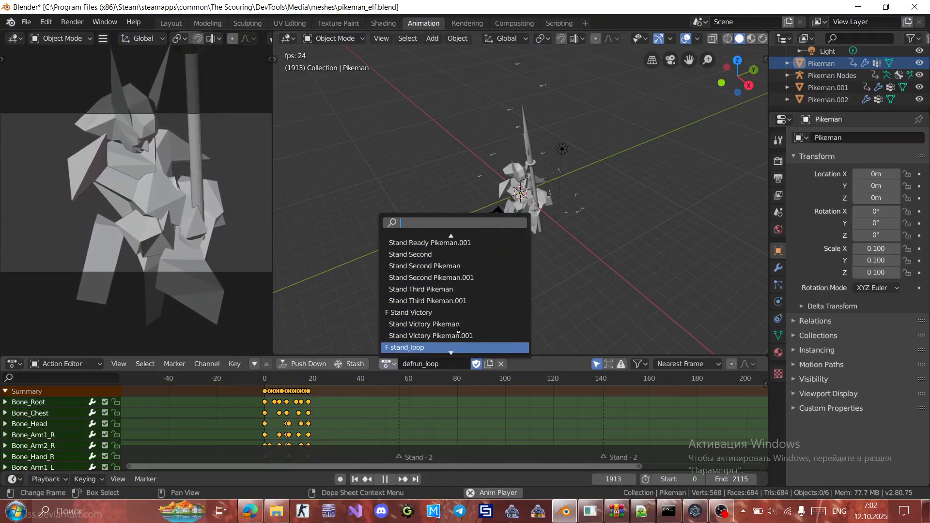
pyautogui.scroll(2, 462, 327)
pyautogui.scroll(-1, 461, 327)
pyautogui.scroll(10, 461, 326)
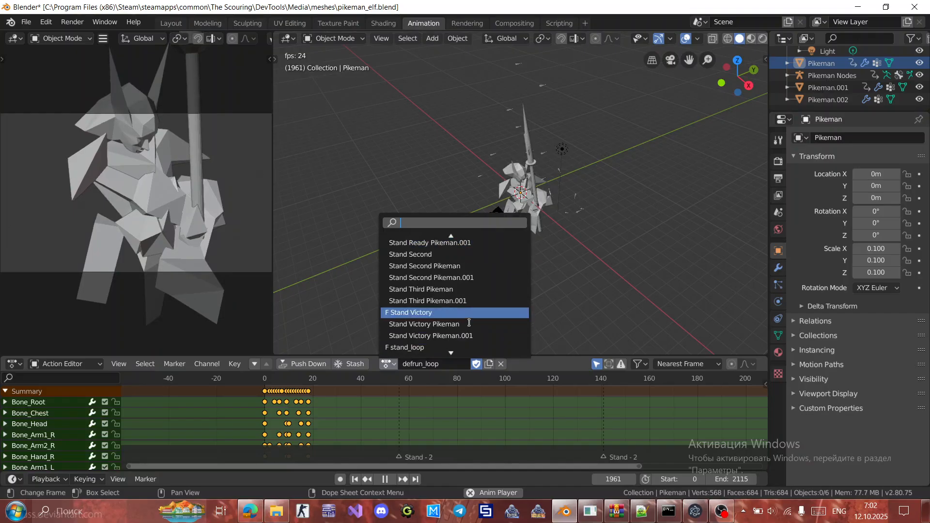
pyautogui.scroll(11, 468, 321)
pyautogui.scroll(5, 460, 233)
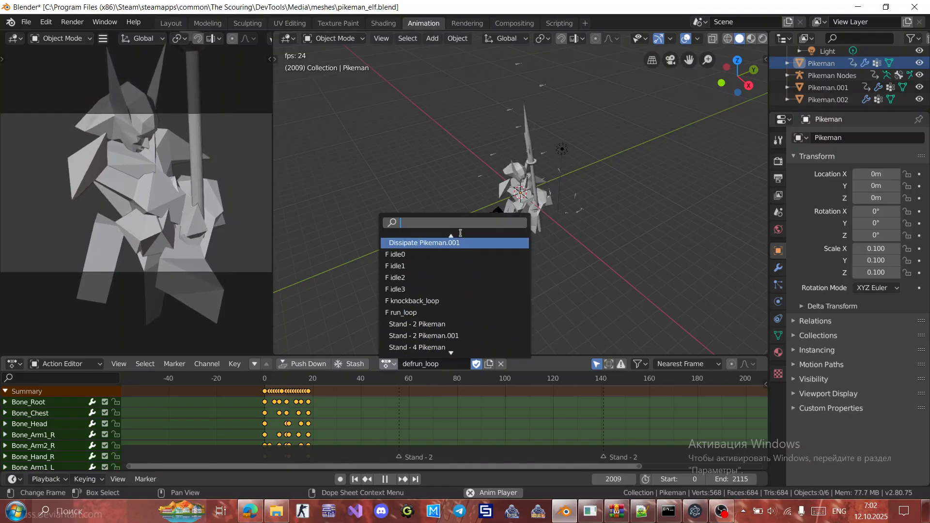
pyautogui.scroll(4, 460, 233)
pyautogui.scroll(7, 464, 239)
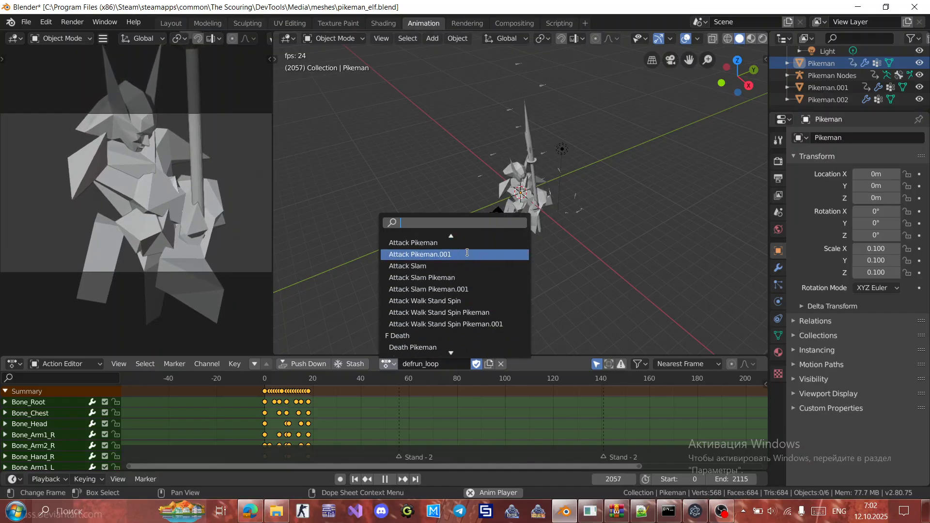
pyautogui.scroll(2, 466, 265)
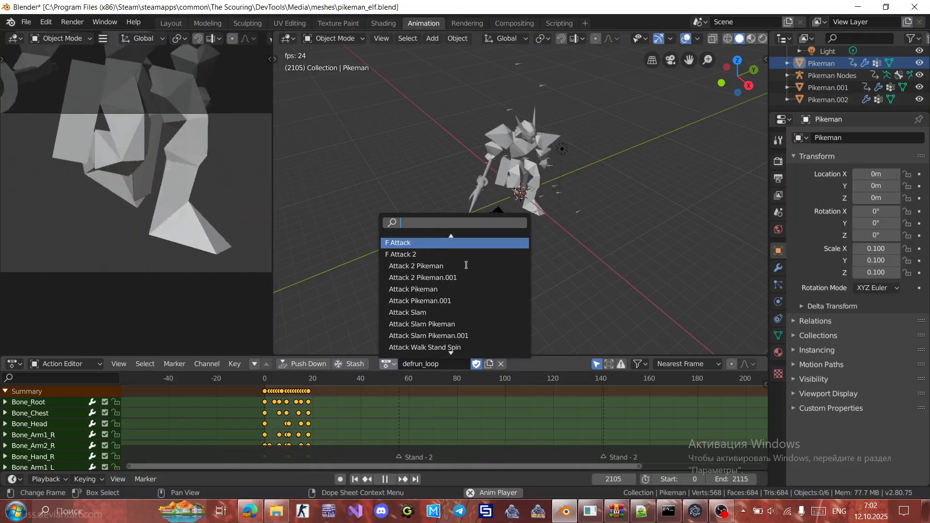
pyautogui.click(465, 265)
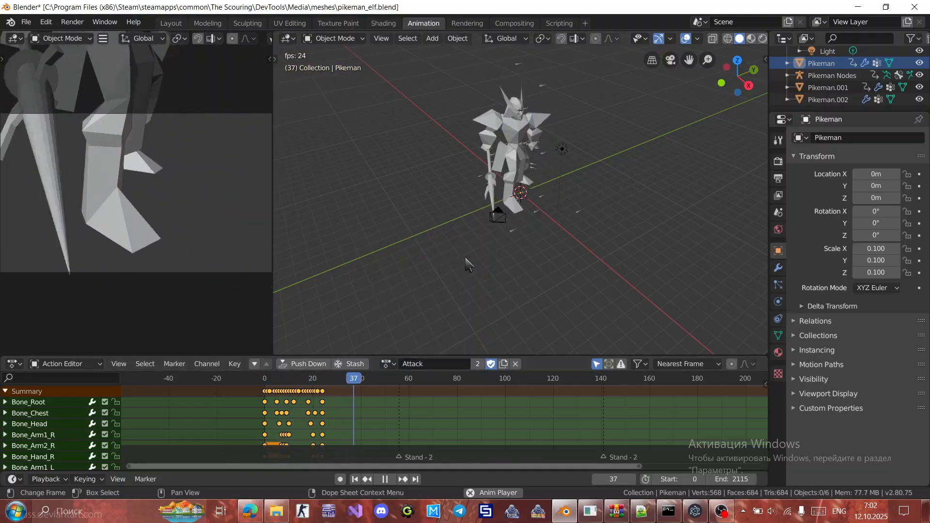
# Make the Attack 2 action active and rename it to defattack, using the name from the modding guide.
pyautogui.click(386, 363)
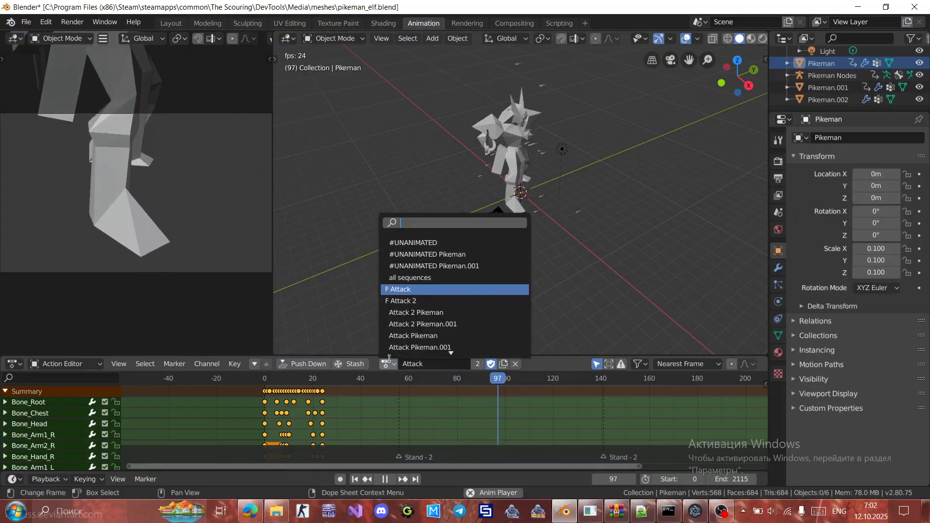
pyautogui.click(427, 303)
pyautogui.click(250, 511)
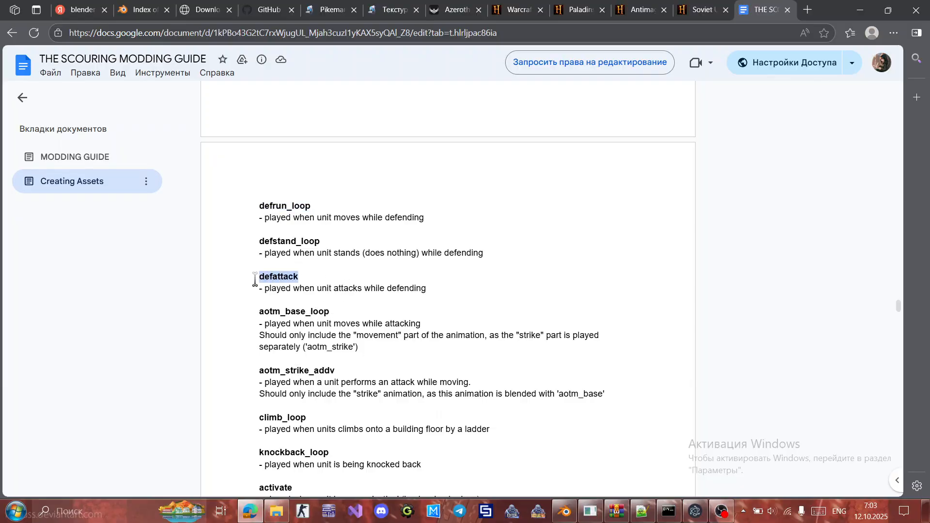
pyautogui.click(857, 18)
pyautogui.click(451, 367)
pyautogui.write('defattack')
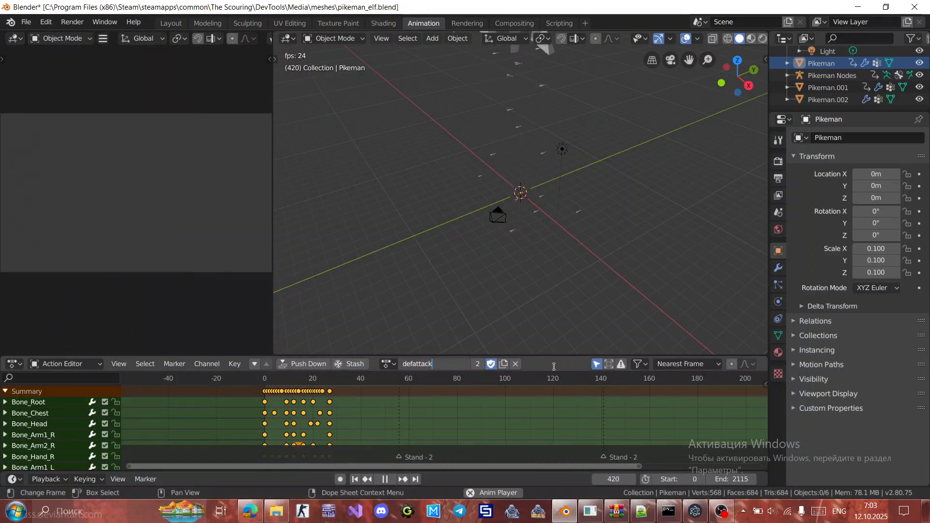
pyautogui.press('Return')
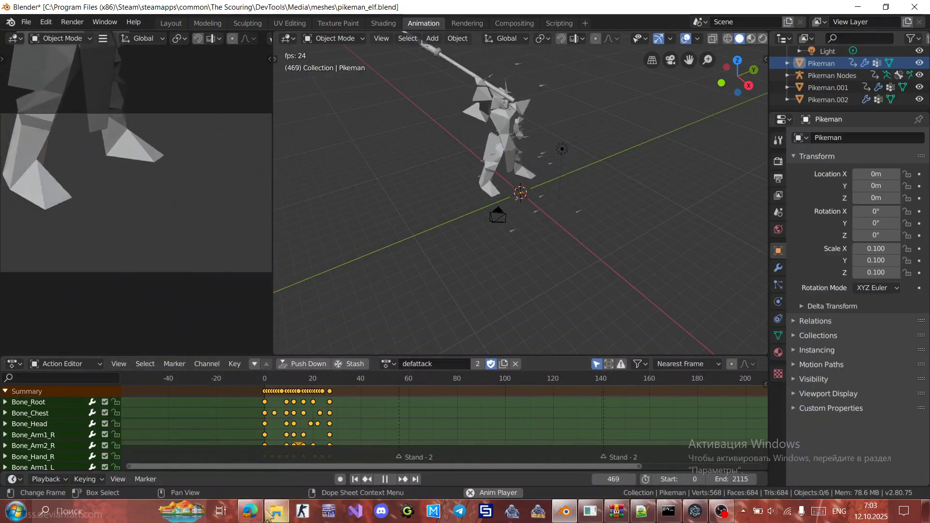
# Check the modding guide for the climbing animation's name, then duplicate the defrun_loop action and name the copy climb_loop.
pyautogui.click(250, 512)
pyautogui.scroll(-1, 409, 332)
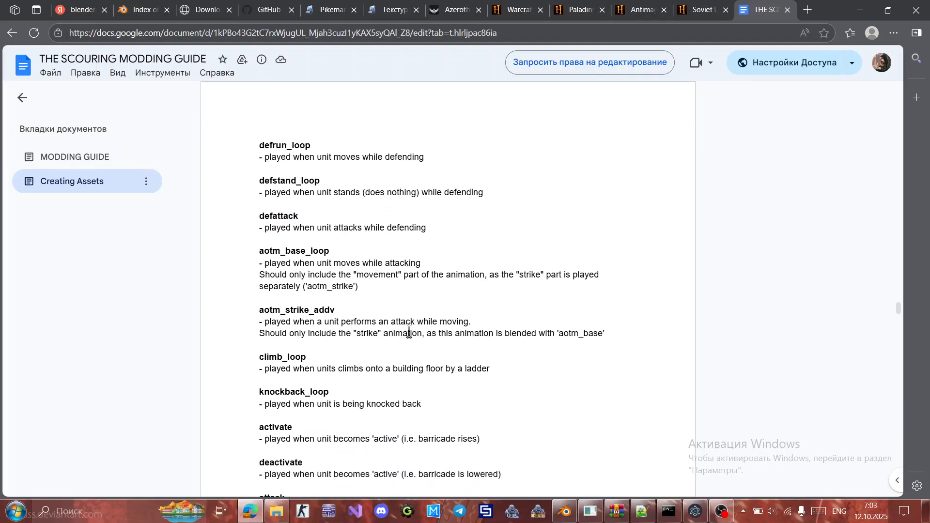
pyautogui.scroll(-1, 408, 332)
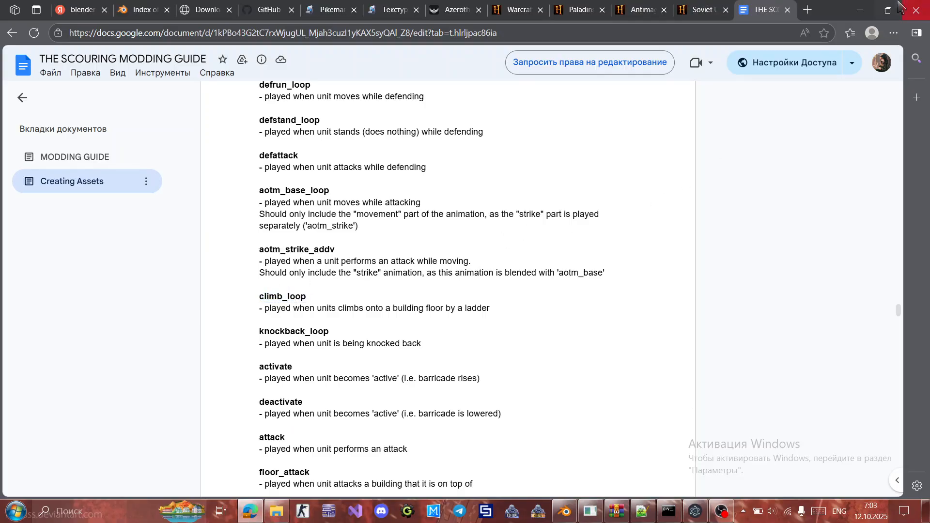
pyautogui.click(866, 12)
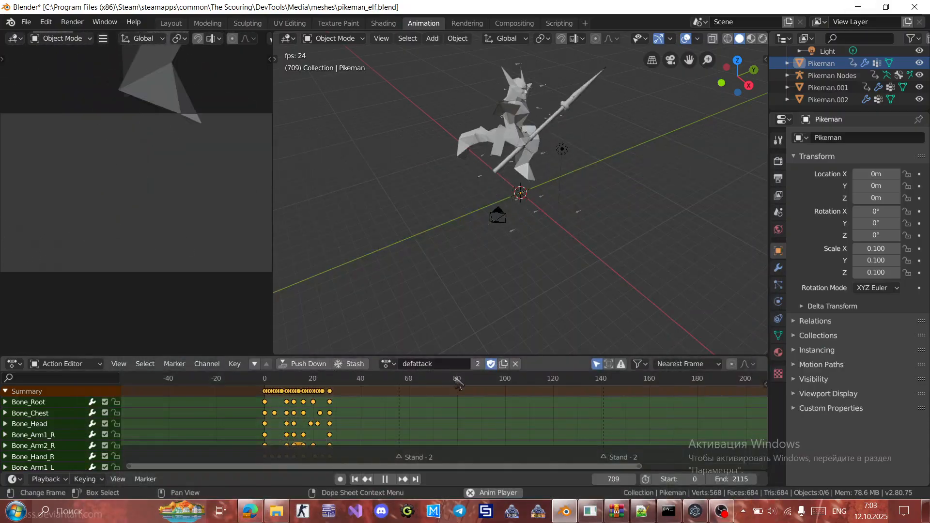
pyautogui.click(387, 364)
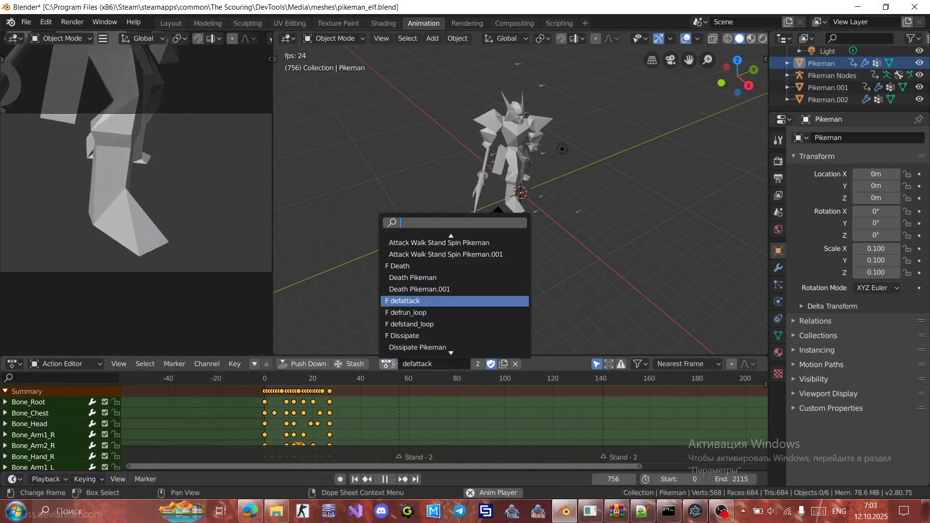
pyautogui.click(443, 313)
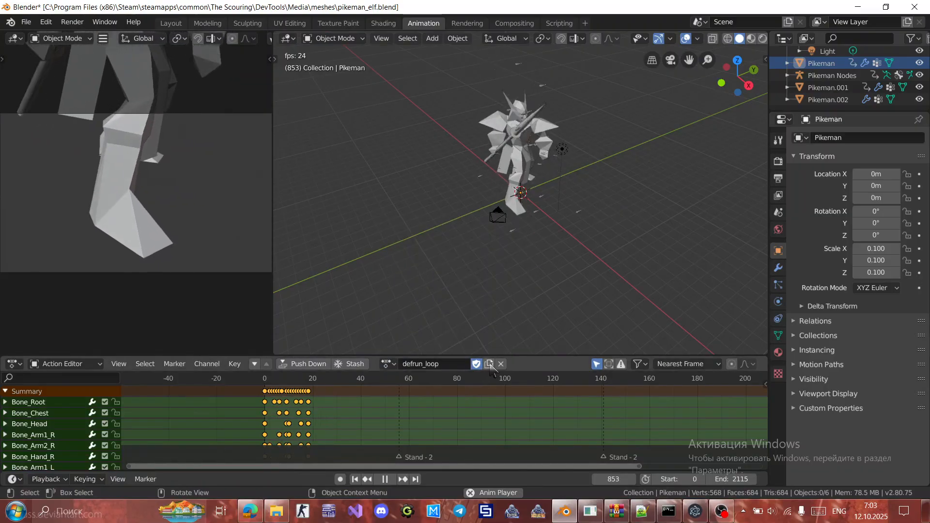
pyautogui.click(489, 365)
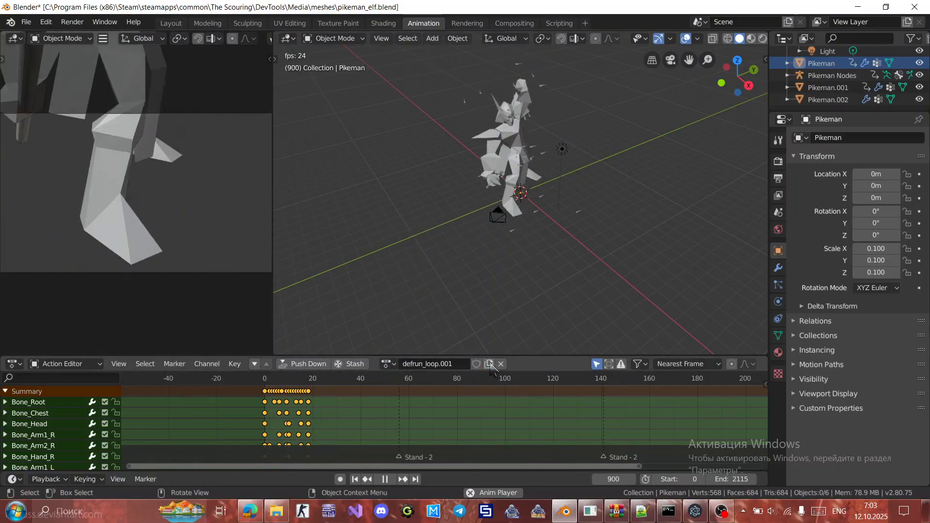
pyautogui.click(435, 364)
pyautogui.write('climb_loop')
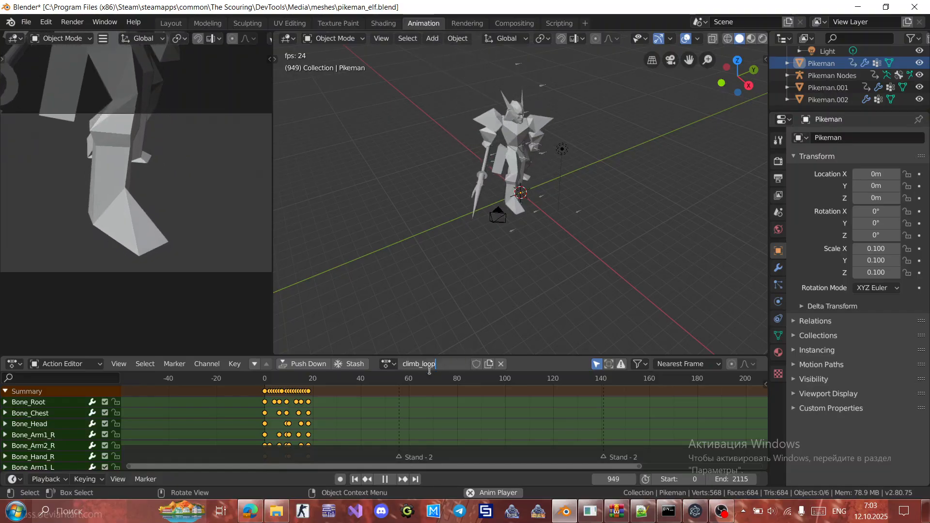
pyautogui.click(386, 364)
# Switch to the modding guide in the browser and examine the remaining animation names, from special_attack, cast and drink to the shoot and hit entries.
pyautogui.click(247, 444)
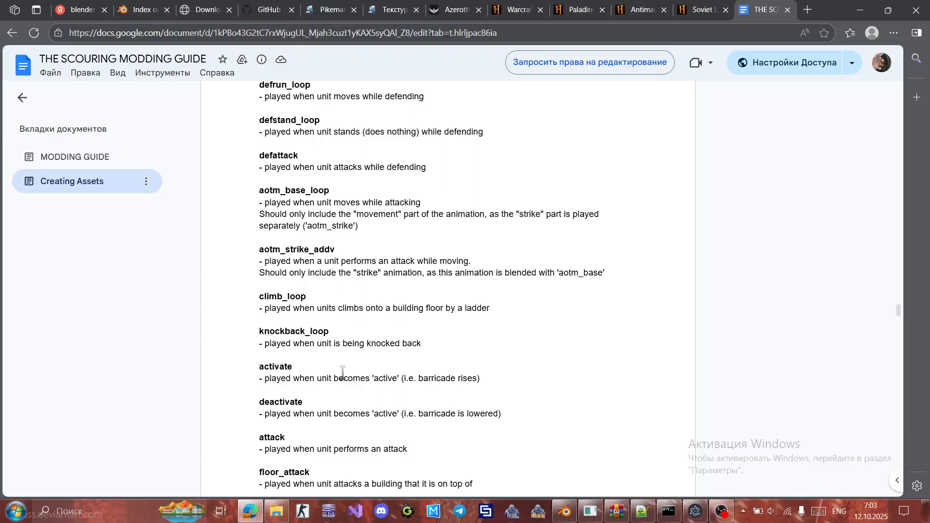
pyautogui.scroll(-5, 351, 350)
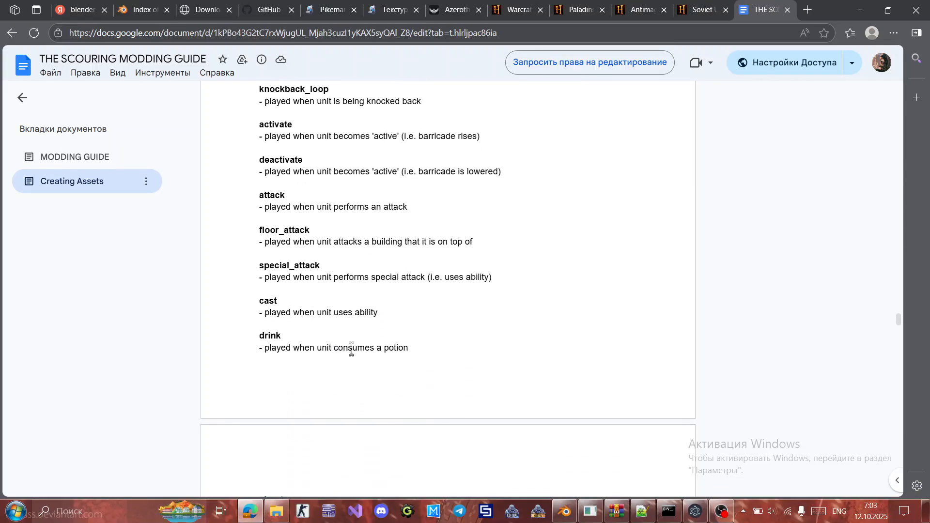
pyautogui.scroll(2, 351, 350)
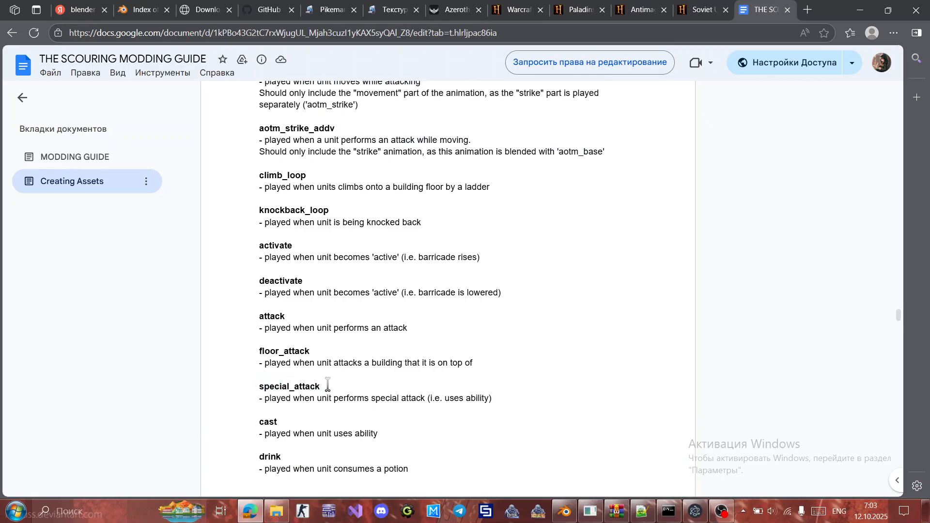
pyautogui.doubleClick(325, 386)
pyautogui.click(359, 409)
pyautogui.scroll(-2, 299, 398)
pyautogui.scroll(-3, 301, 397)
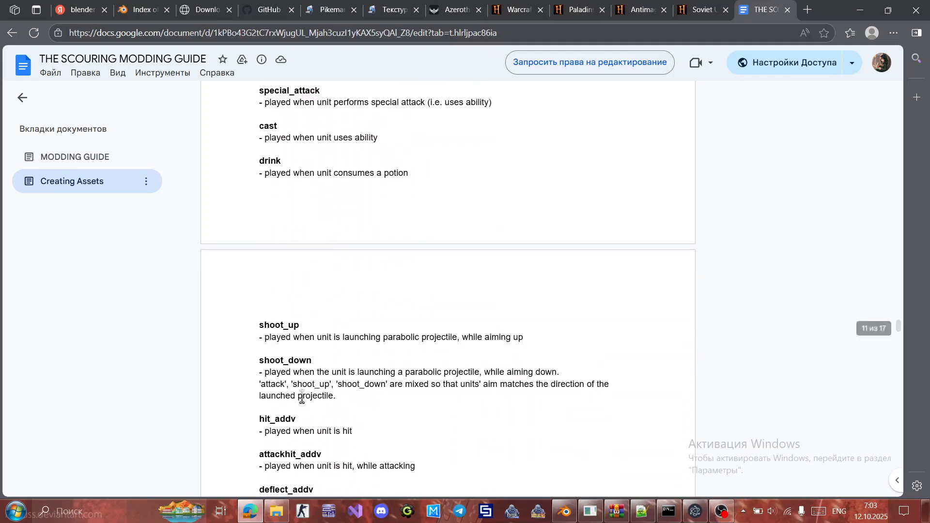
pyautogui.scroll(5, 306, 394)
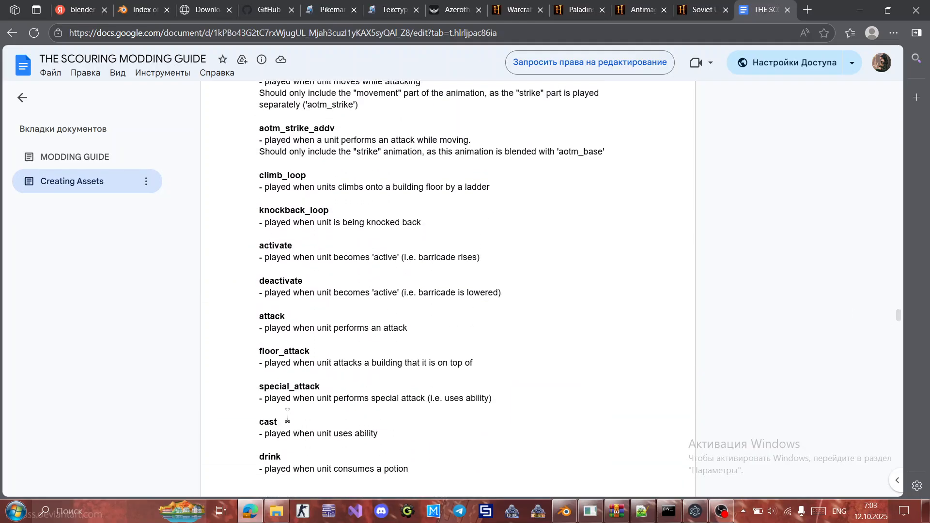
pyautogui.scroll(1, 284, 418)
pyautogui.scroll(-1, 287, 417)
pyautogui.scroll(2, 287, 417)
pyautogui.scroll(1, 285, 415)
pyautogui.scroll(-5, 296, 414)
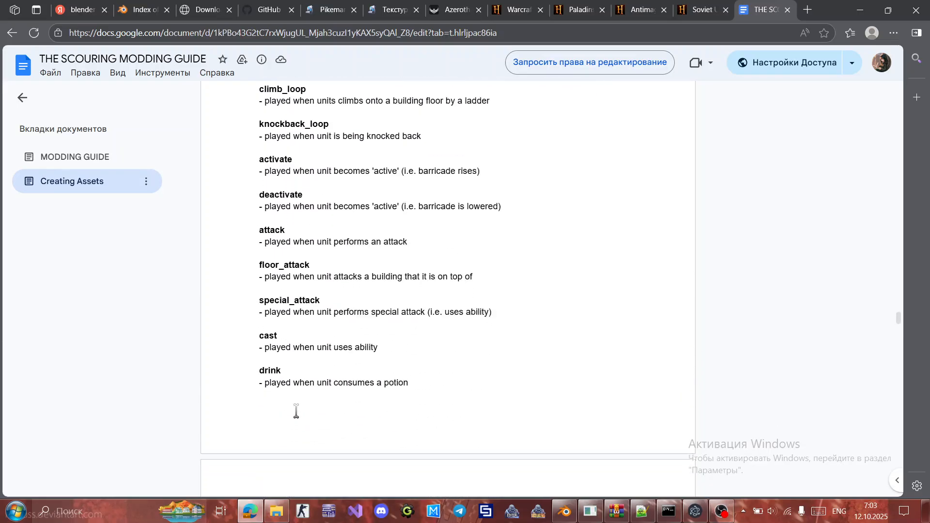
pyautogui.doubleClick(279, 335)
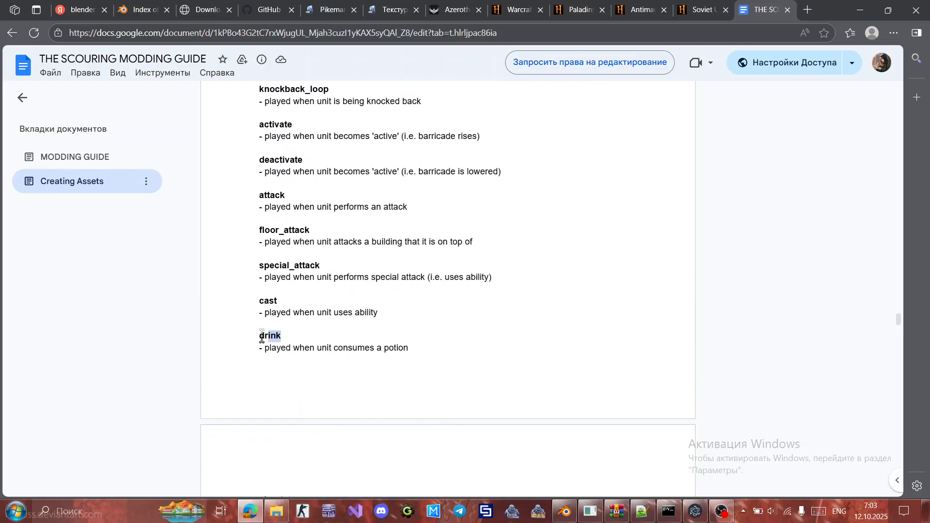
pyautogui.doubleClick(274, 301)
pyautogui.doubleClick(312, 266)
pyautogui.scroll(-5, 312, 295)
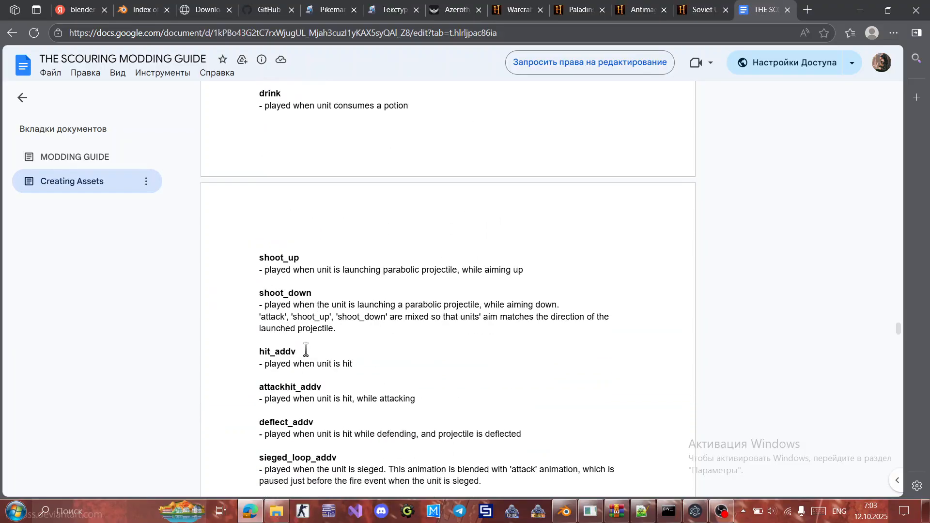
# Examine the modding guide's hit_addv, attackhit_addv, deflect_addv and sieged_loop_addv entries, then the knockback_loop and activate entries.
pyautogui.doubleClick(290, 352)
pyautogui.doubleClick(316, 387)
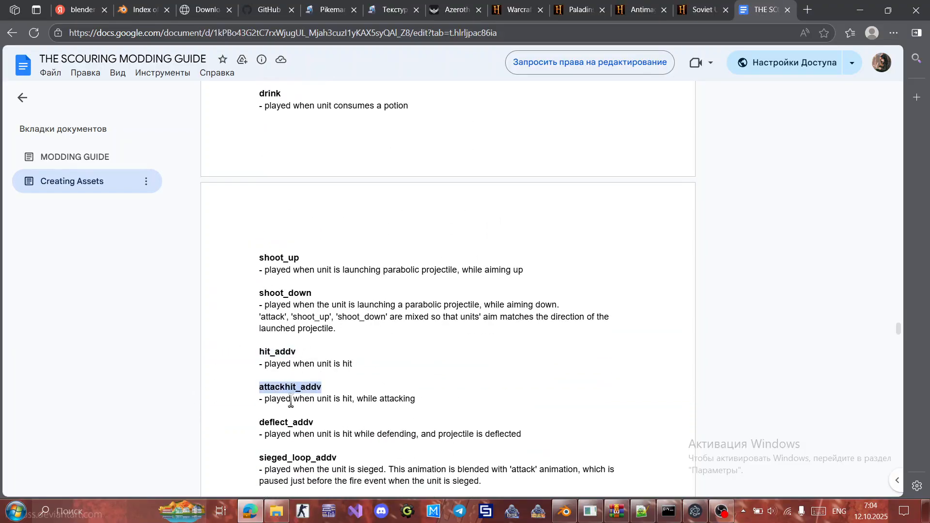
pyautogui.scroll(-1, 308, 407)
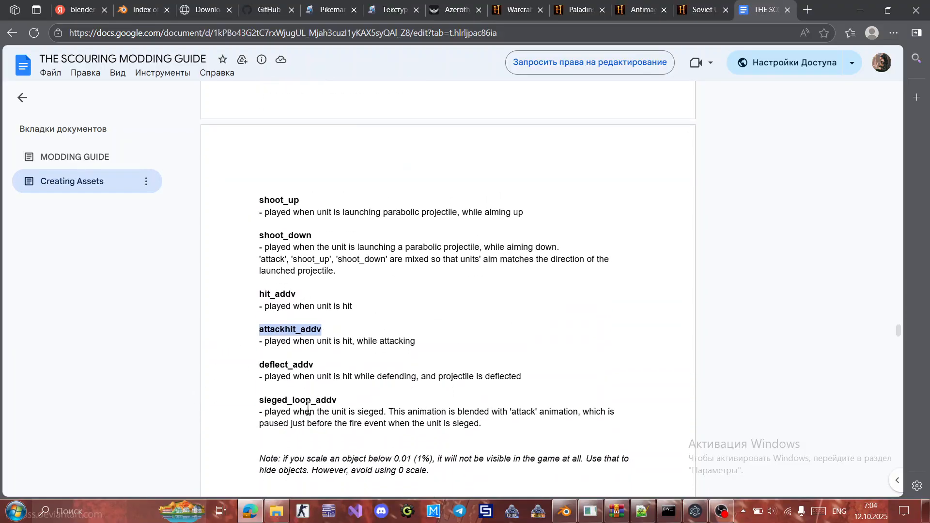
pyautogui.doubleClick(313, 362)
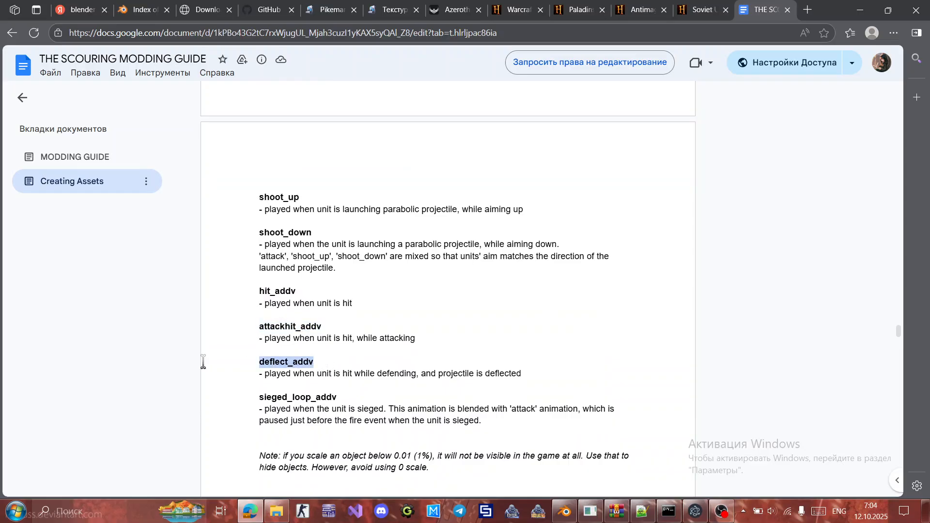
pyautogui.click(347, 400)
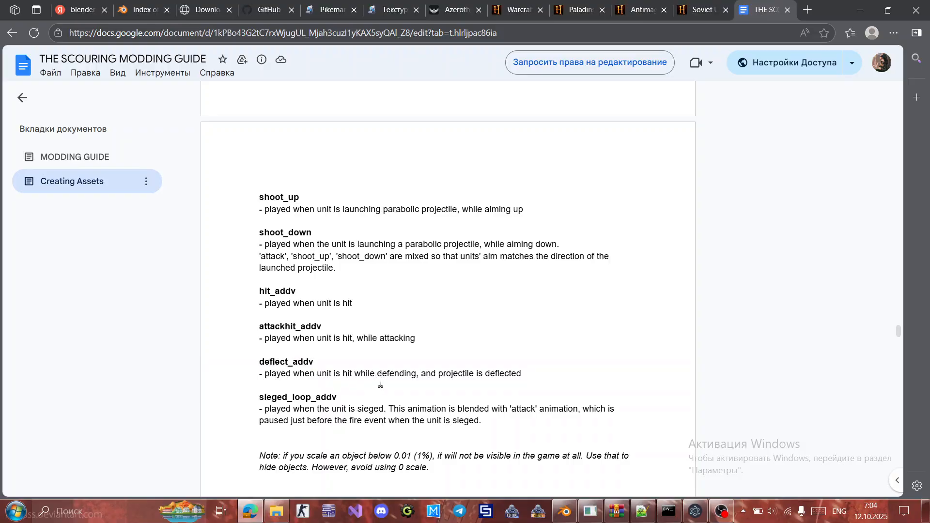
pyautogui.scroll(10, 396, 373)
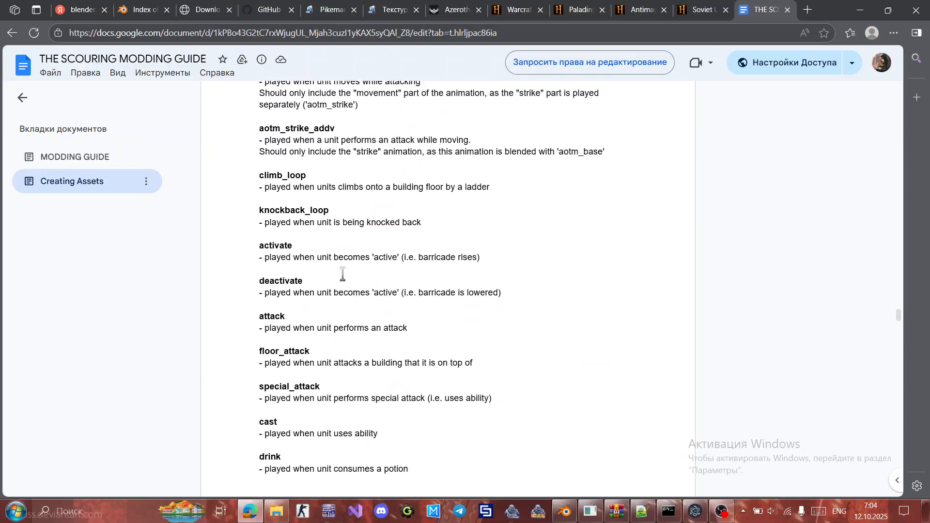
pyautogui.moveTo(335, 212); pyautogui.dragTo(203, 214)
pyautogui.click(325, 216)
pyautogui.moveTo(337, 218); pyautogui.dragTo(190, 219)
pyautogui.click(336, 212)
pyautogui.click(328, 245)
# Return to Blender and save pikeman_elf.blend.
pyautogui.click(860, 9)
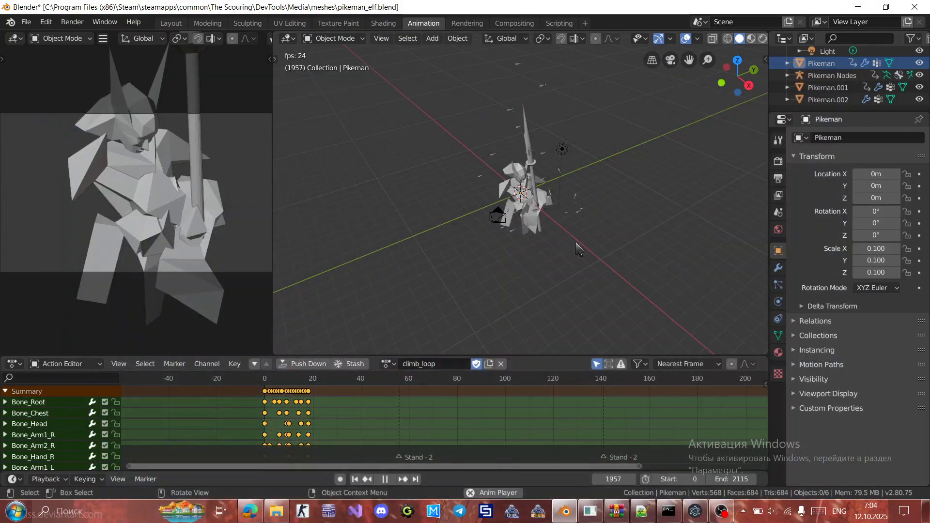
pyautogui.click(26, 22)
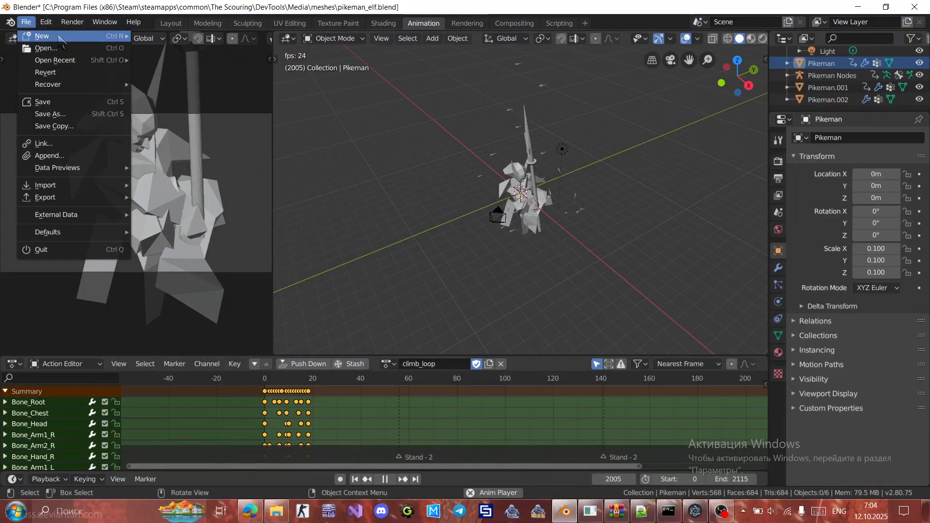
pyautogui.click(43, 102)
# Export the model as pikeman_elf.fbx in FBX TheScouring format with scale 0.001 to the meshes folder, then stop the animation playback.
pyautogui.click(26, 22)
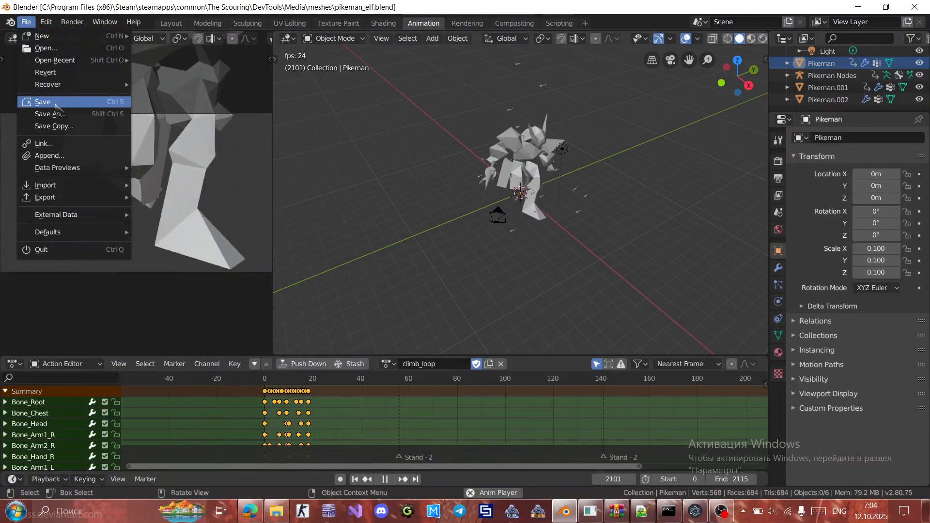
pyautogui.moveTo(78, 199)
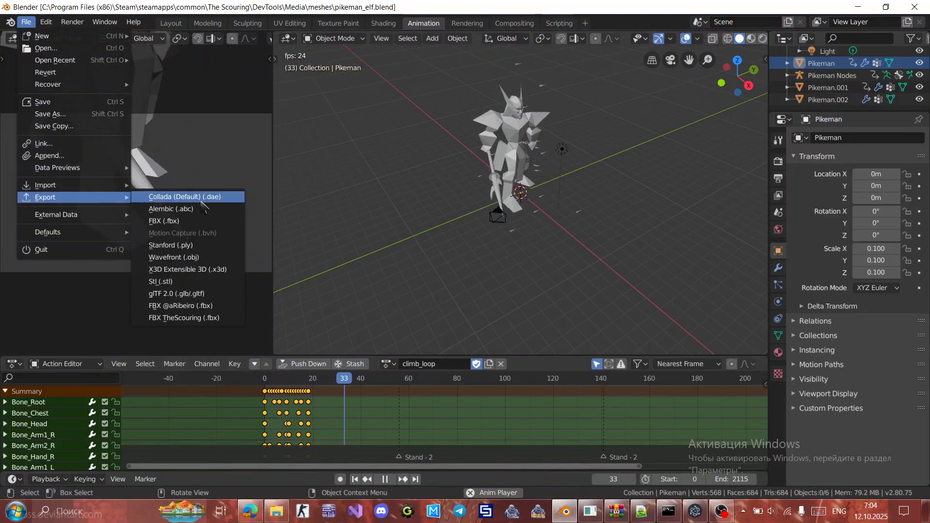
pyautogui.click(214, 320)
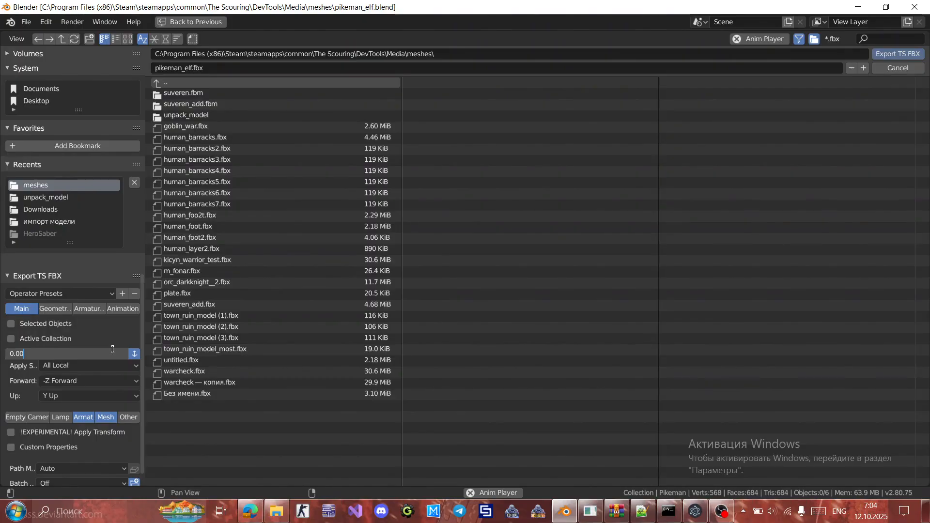
pyautogui.write('1')
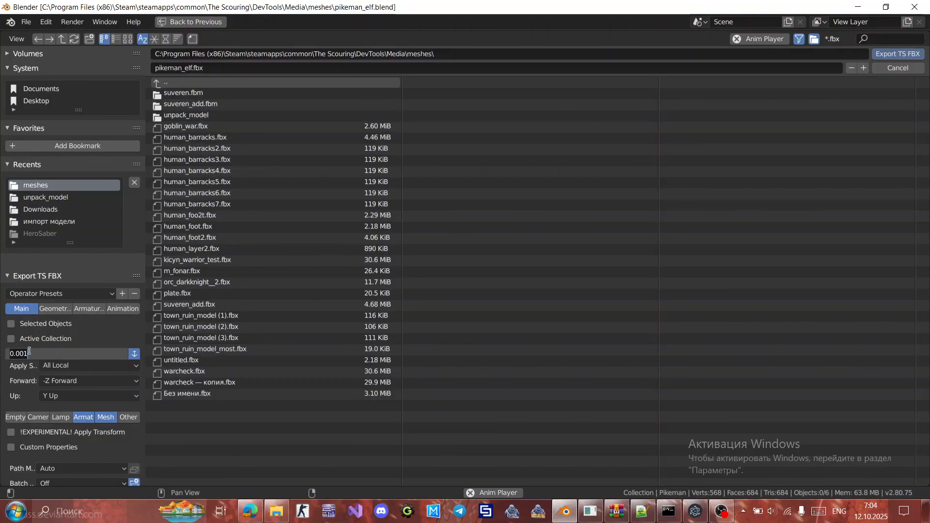
pyautogui.press('Return')
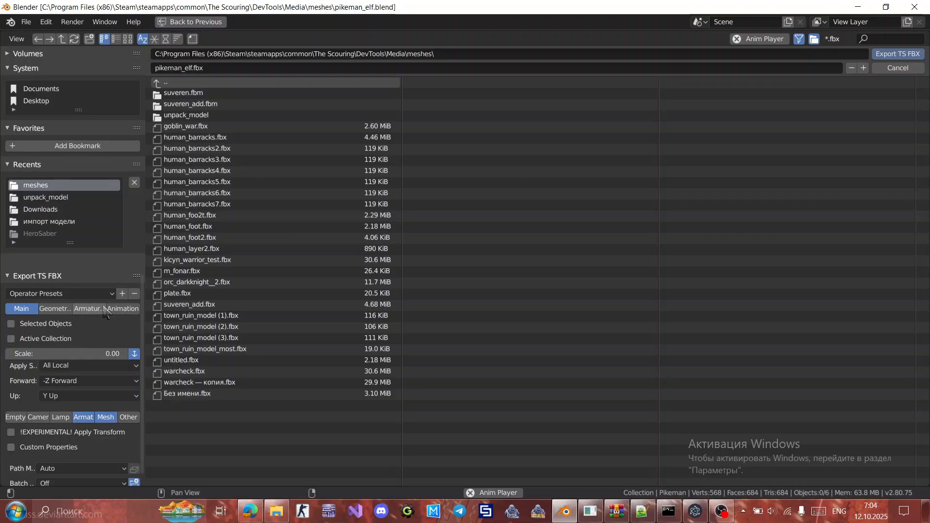
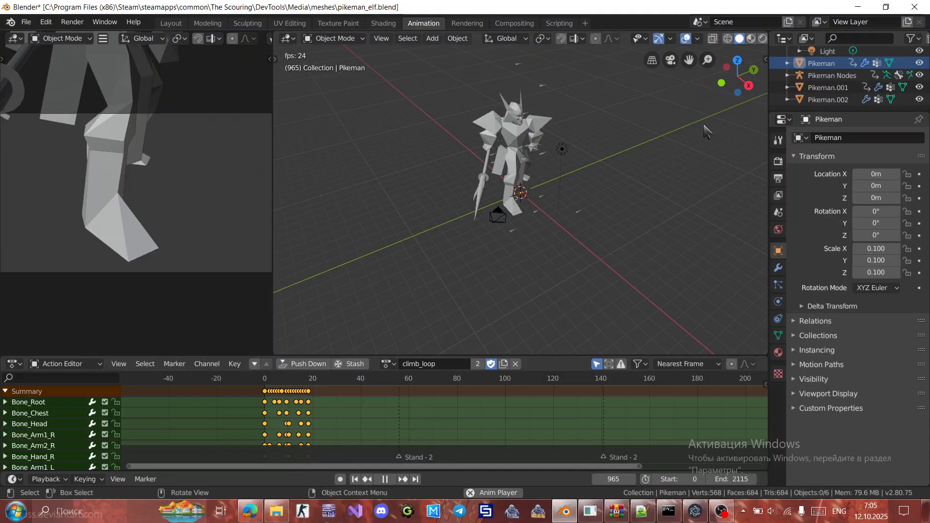
pyautogui.press('space')
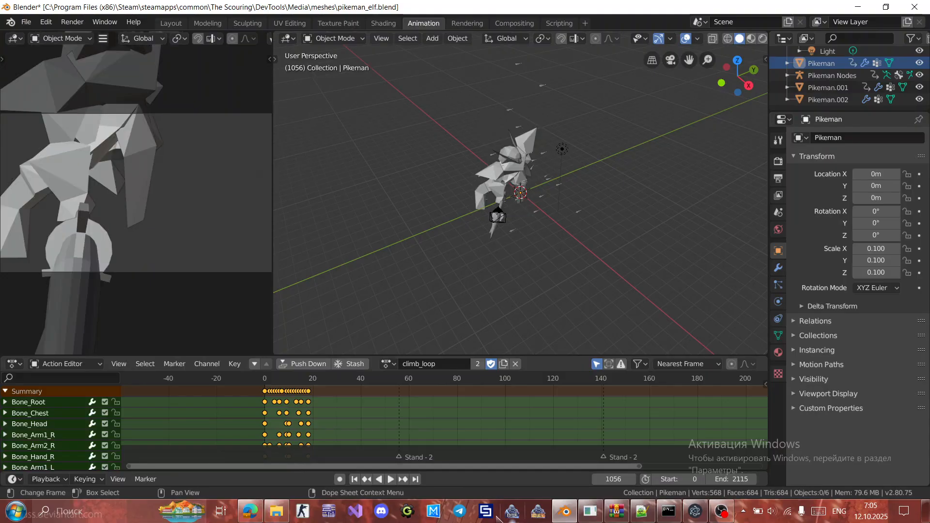
# Switch to File Explorer and copy the exported pikeman_elf.fbx from the DevTools Media meshes folder.
pyautogui.hotkey('alt', 'Tab')
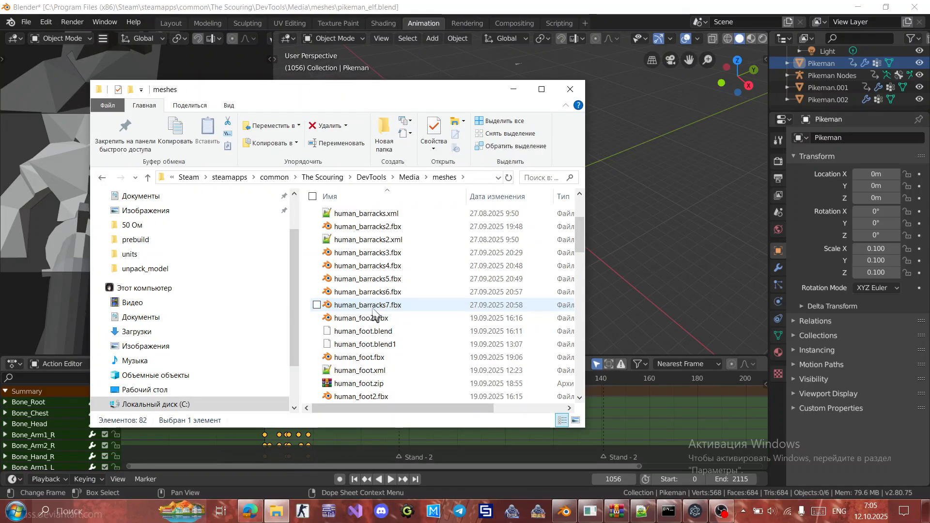
pyautogui.scroll(-6, 378, 314)
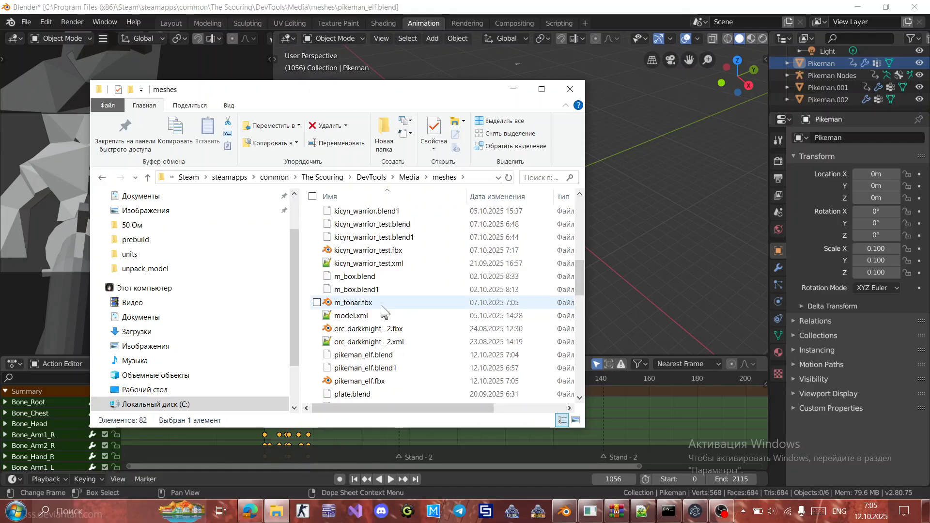
pyautogui.scroll(-1, 385, 313)
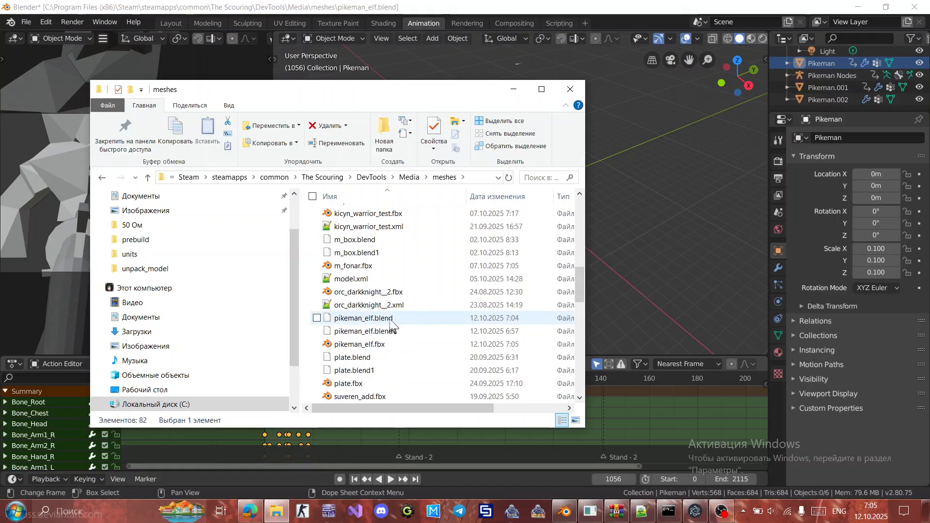
pyautogui.click(394, 345)
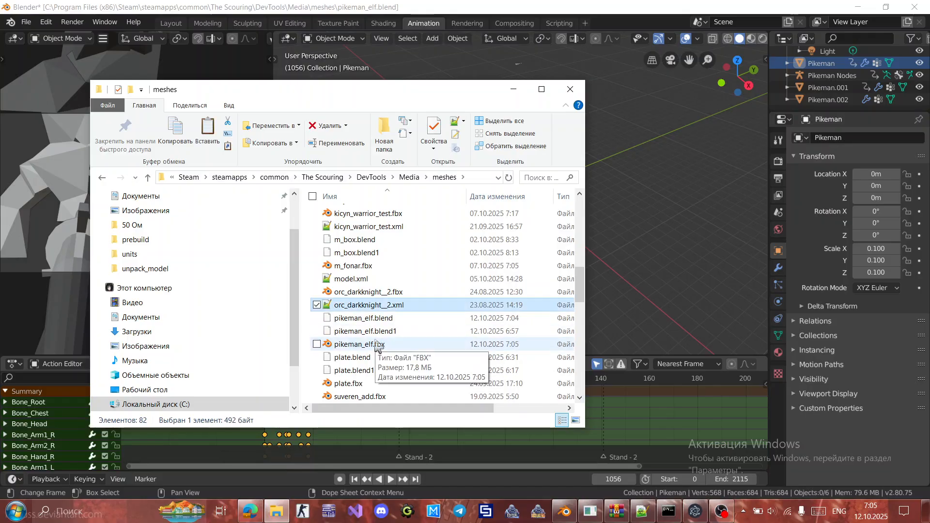
pyautogui.click(398, 304)
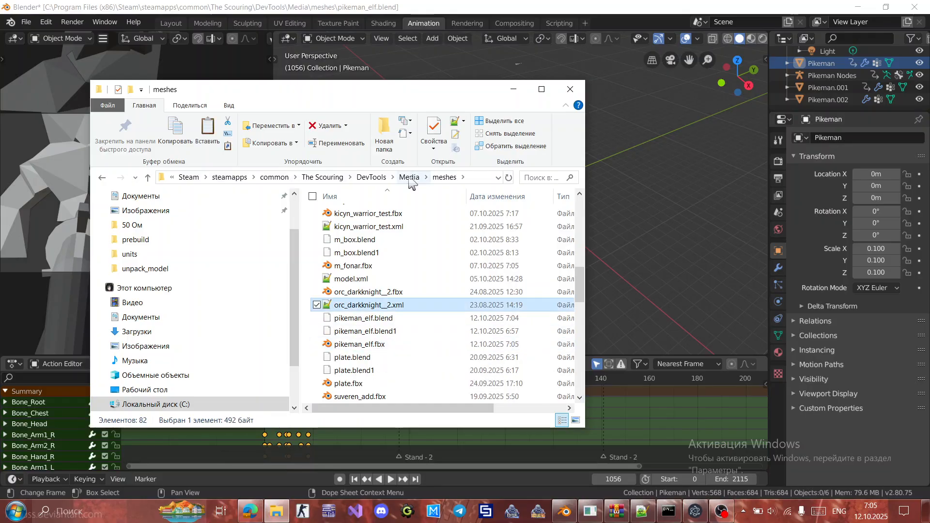
# Paste pikeman_elf.fbx into the meshes/units folder of the d3265fa5 mod under Media/_mods.
pyautogui.click(409, 177)
pyautogui.doubleClick(364, 214)
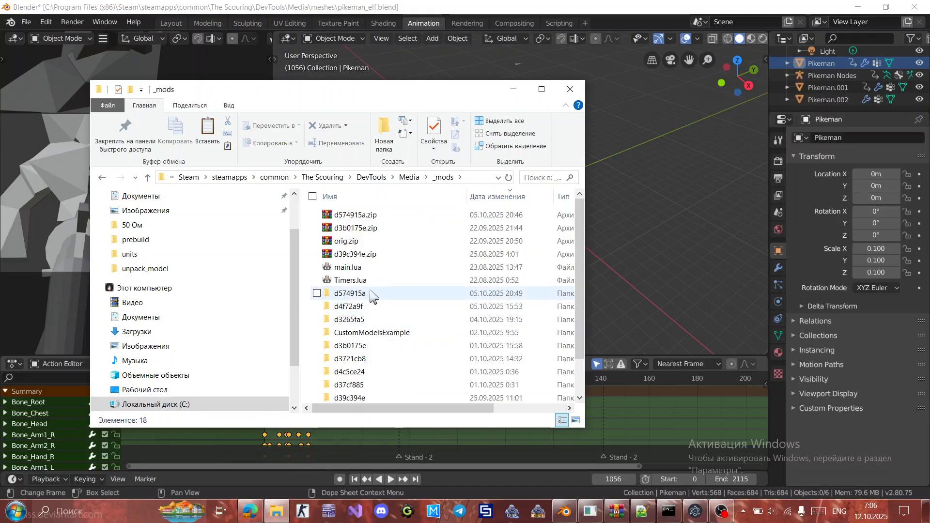
pyautogui.doubleClick(363, 323)
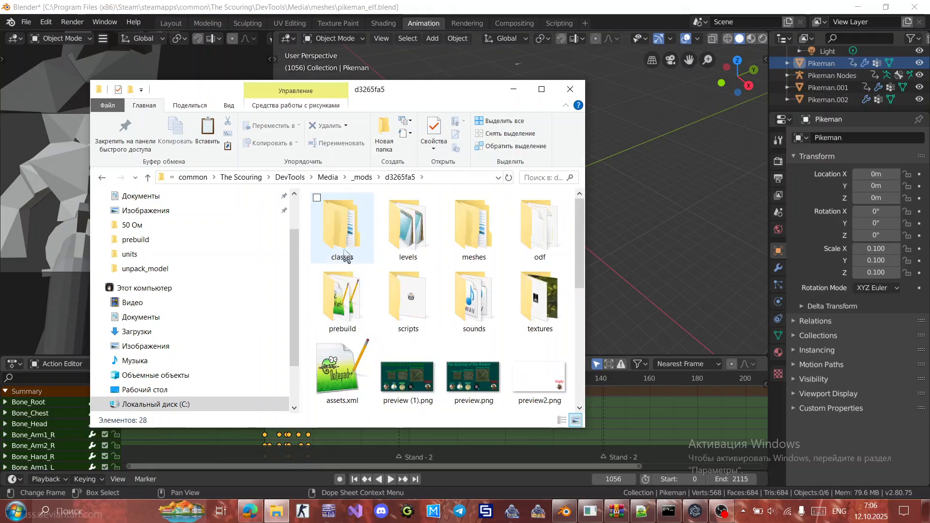
pyautogui.click(495, 232)
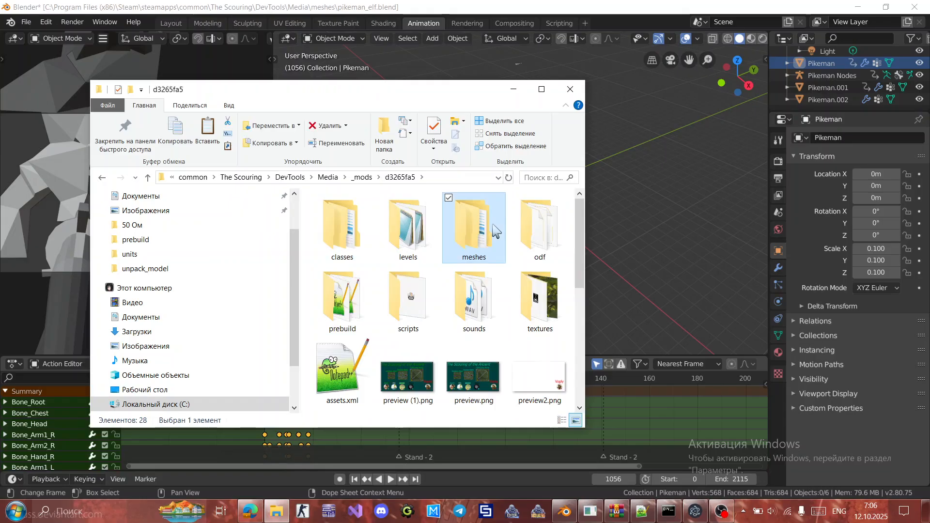
pyautogui.doubleClick(495, 232)
pyautogui.doubleClick(368, 229)
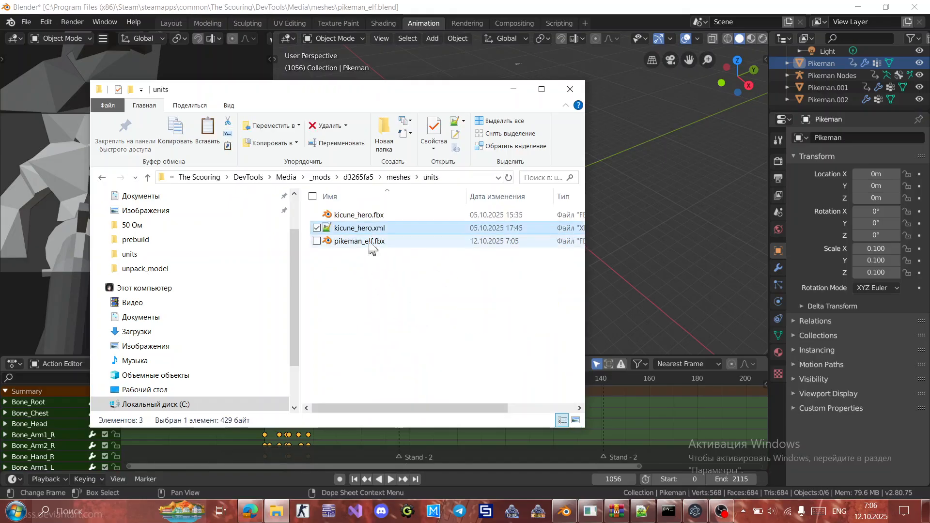
# Duplicate kicune_hero.xml in the units folder and rename the copy pikeman_elf.xml to match the FBX file.
pyautogui.hotkey('ctrl', 'v')
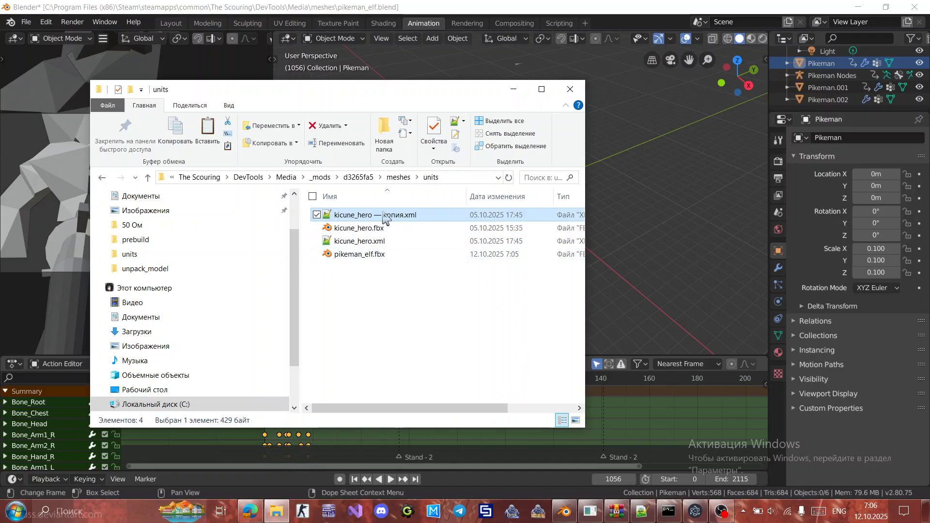
pyautogui.rightClick(384, 215)
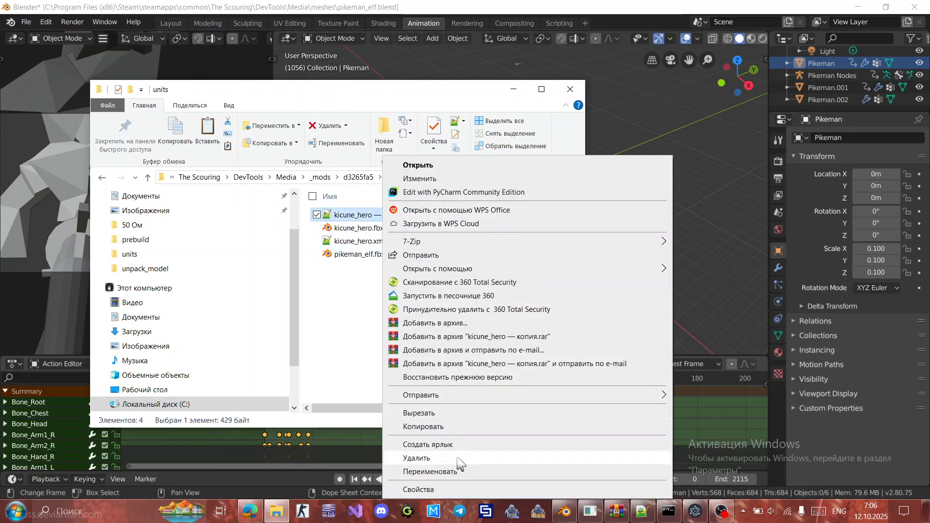
pyautogui.click(355, 255)
pyautogui.rightClick(355, 256)
pyautogui.click(400, 471)
pyautogui.hotkey('ctrl', 'c')
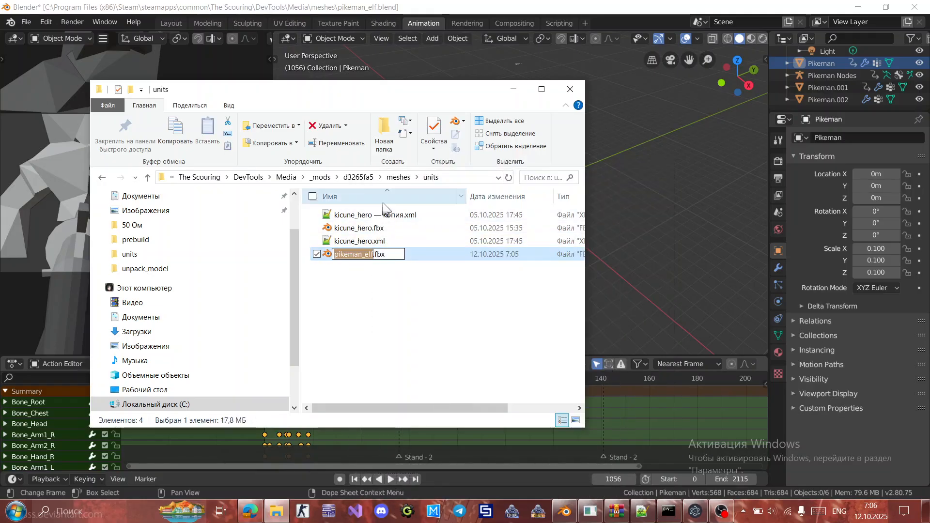
pyautogui.press('Return')
pyautogui.click(380, 256)
pyautogui.rightClick(381, 255)
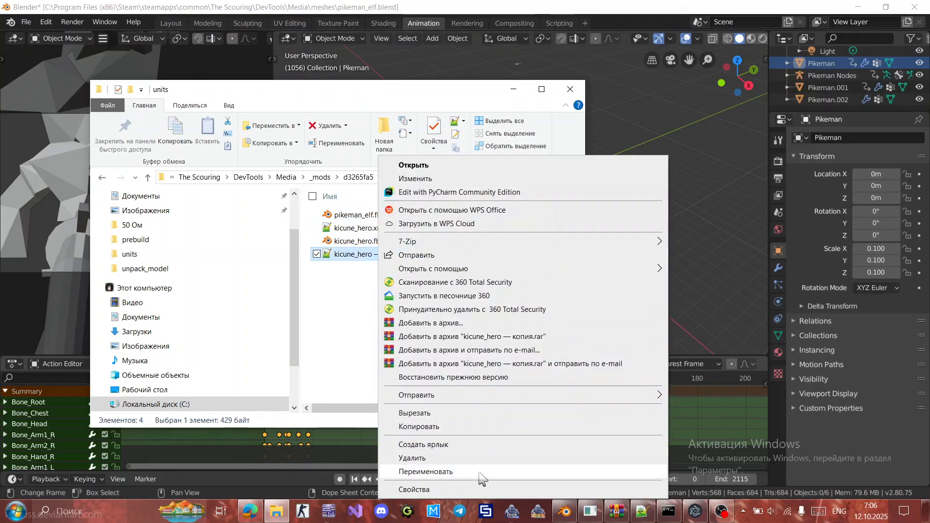
pyautogui.click(482, 477)
pyautogui.hotkey('ctrl', 'v')
pyautogui.press('Return')
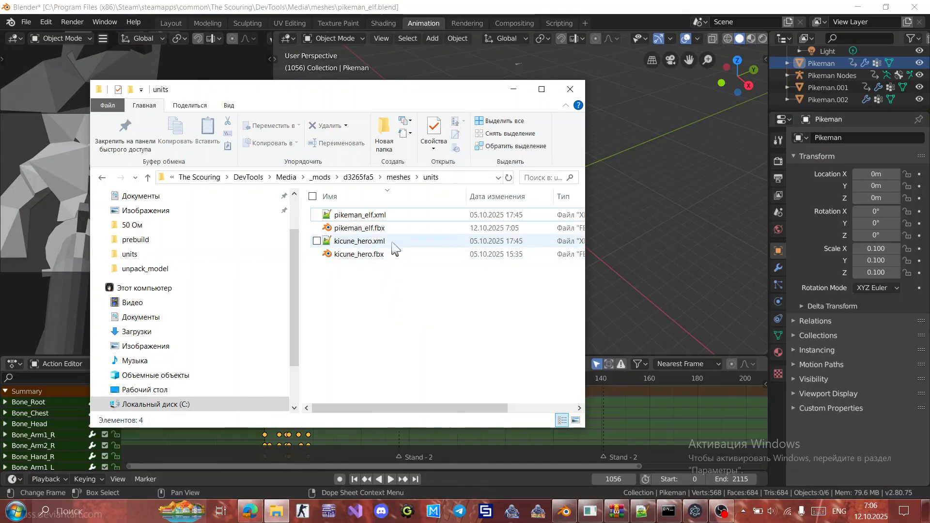
# Open pikeman_elf.xml in Notepad++, delete everything inside the CombineXMesh element, save the file and minimize the editor.
pyautogui.click(394, 216)
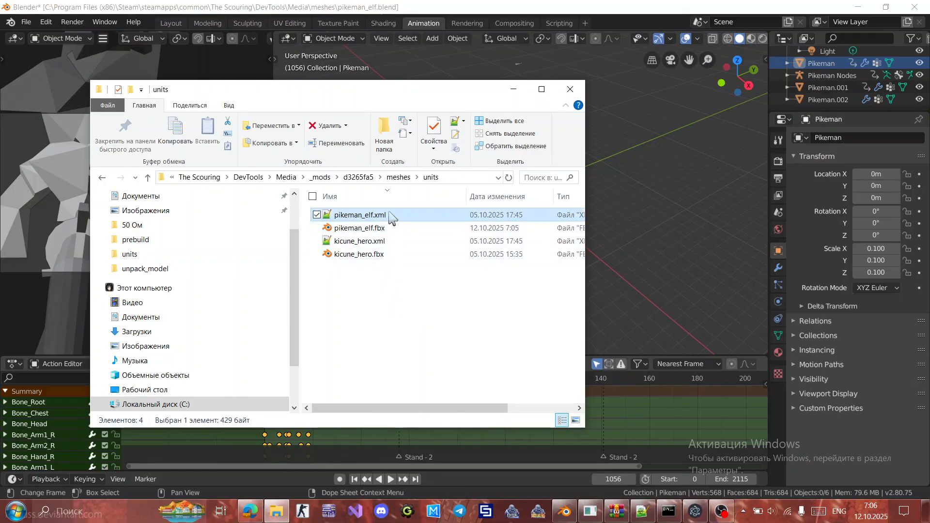
pyautogui.doubleClick(392, 217)
pyautogui.moveTo(139, 275); pyautogui.dragTo(196, 67)
pyautogui.press('Delete')
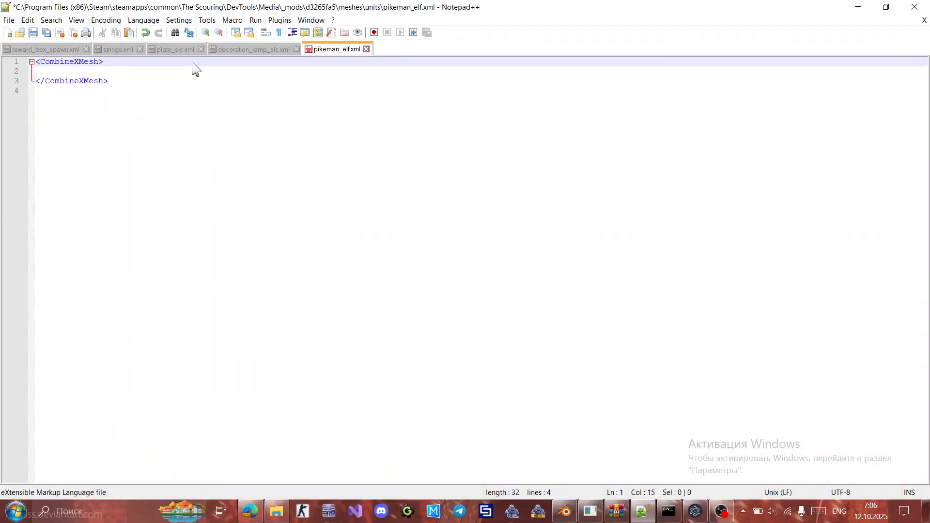
pyautogui.hotkey('ctrl', 's')
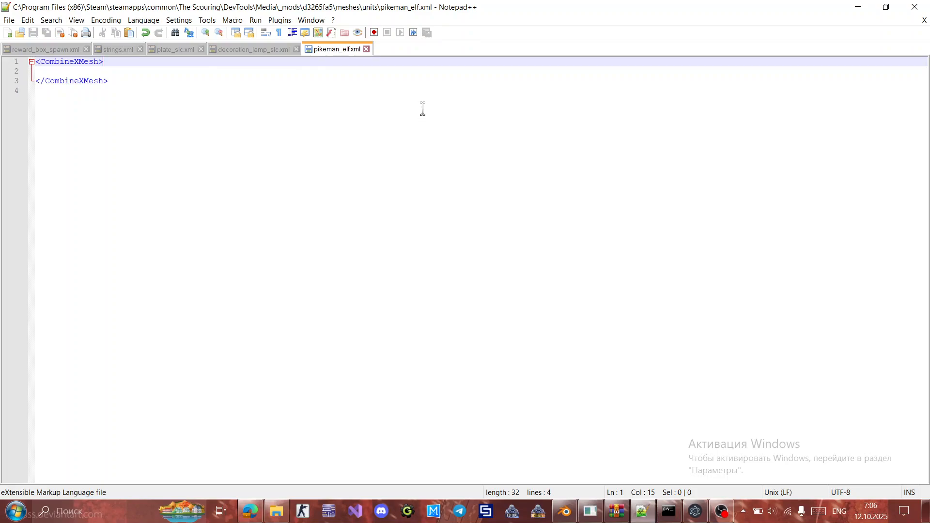
pyautogui.click(858, 7)
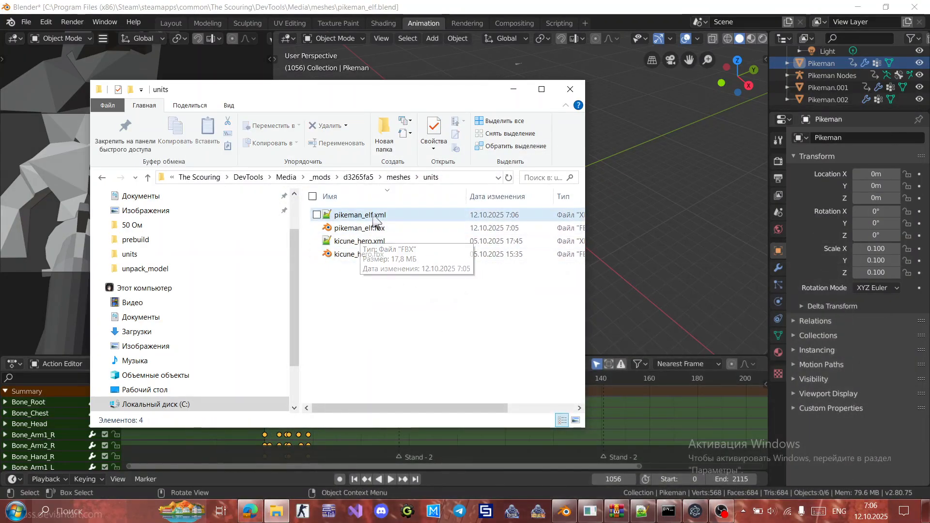
# Switch to Blender and close it, saving the changes to pikeman_elf.blend.
pyautogui.click(679, 140)
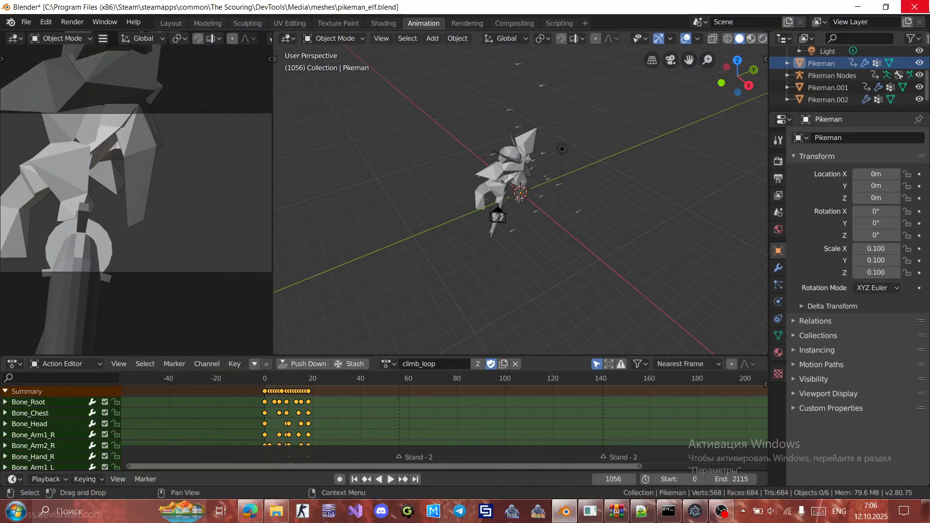
pyautogui.click(914, 7)
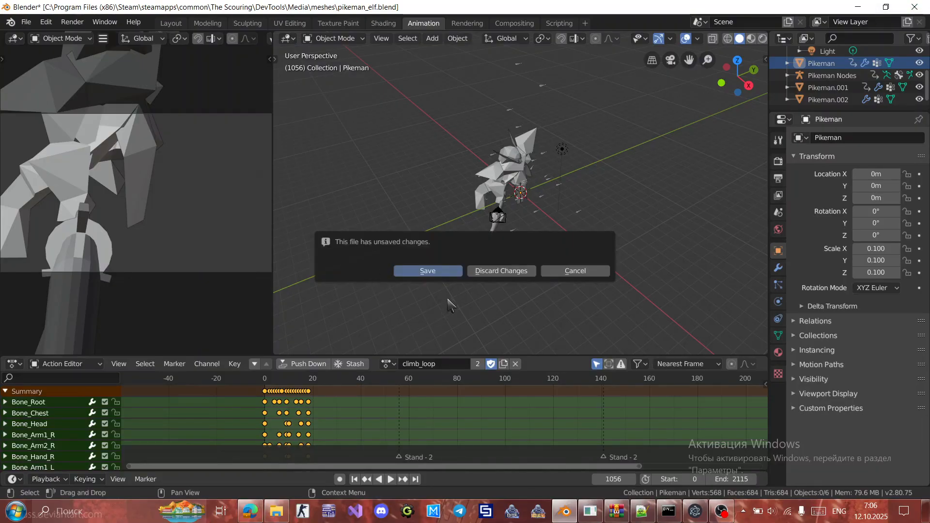
pyautogui.click(448, 271)
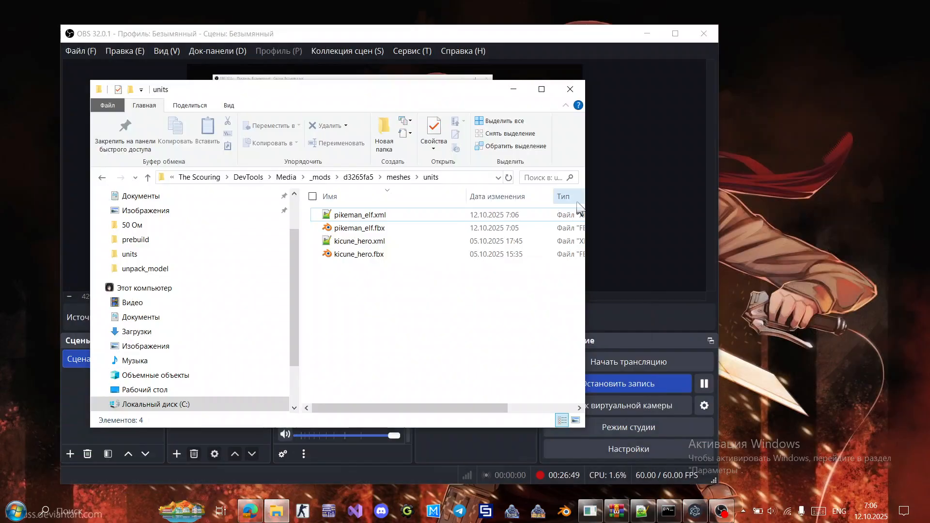
# Minimize the OBS and units folder windows, switch to The Scouring Editor and dismiss its warning about non-unique mod filenames.
pyautogui.click(634, 37)
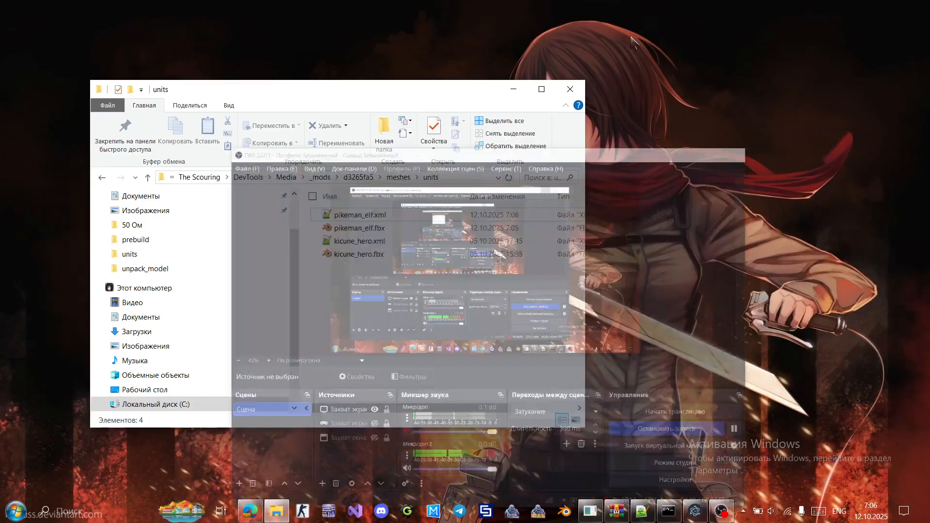
pyautogui.click(514, 89)
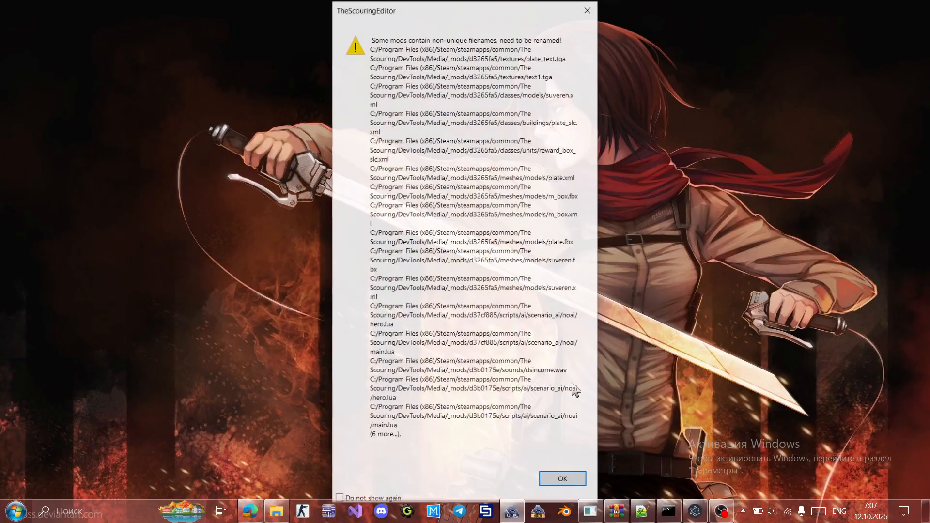
pyautogui.click(563, 480)
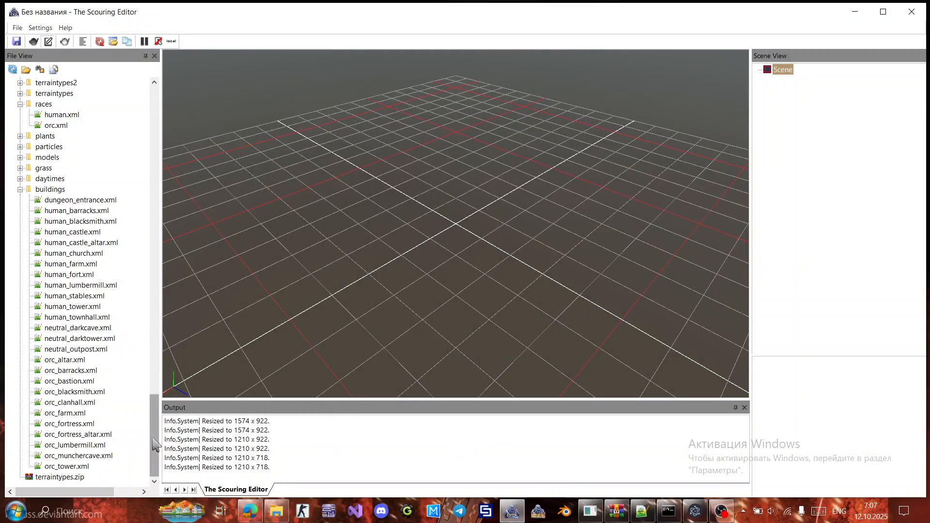
# Open pikeman_elf.xml from the meshes/units folder of the d3265fa5 mod under _mods.
pyautogui.moveTo(155, 445); pyautogui.dragTo(205, 126)
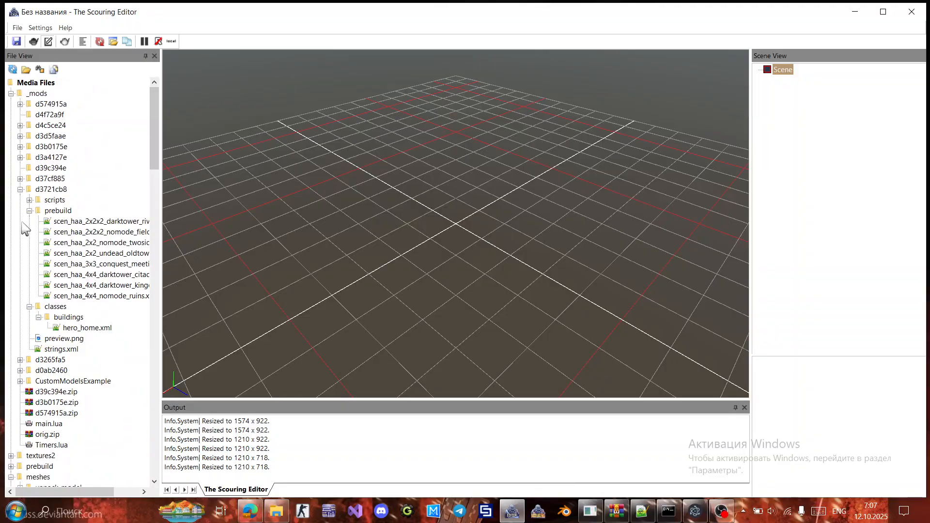
pyautogui.click(19, 190)
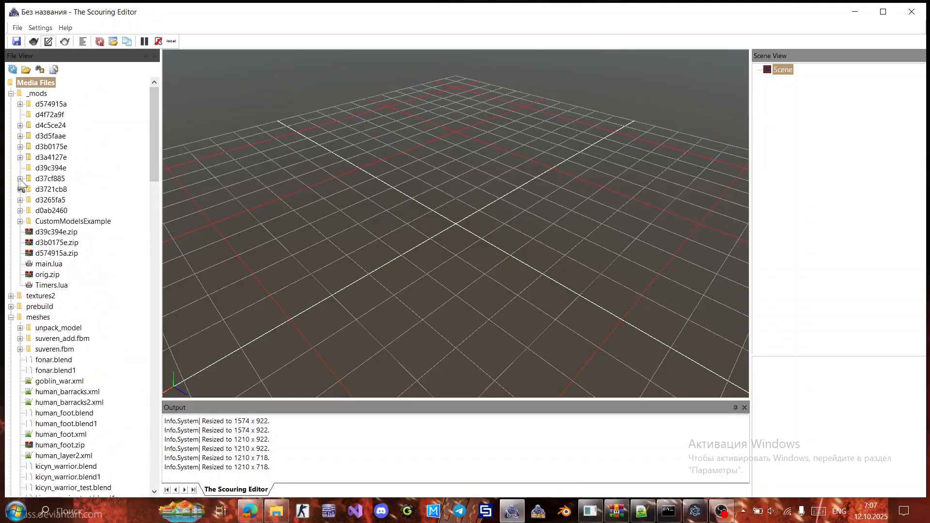
pyautogui.click(20, 200)
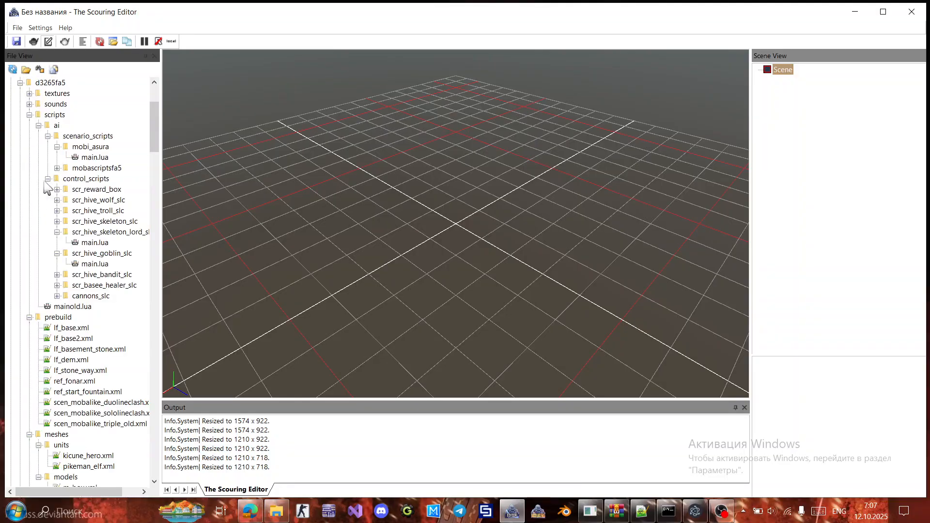
pyautogui.click(39, 125)
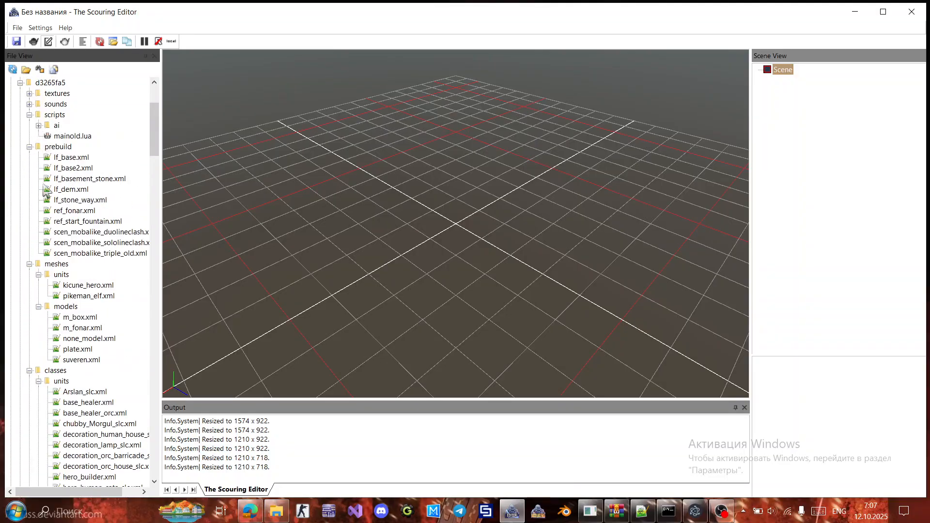
pyautogui.click(76, 297)
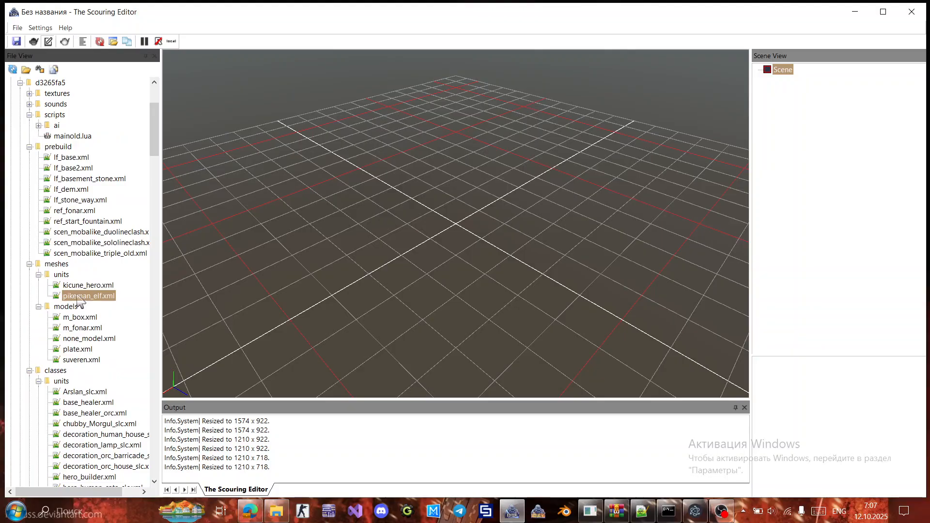
pyautogui.doubleClick(76, 296)
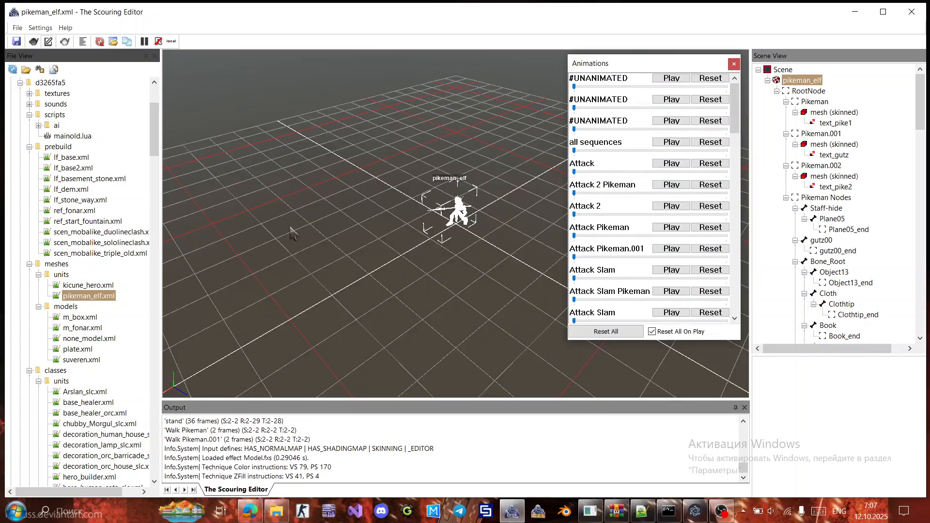
# Preview the pikeman's all sequences, Attack, Attack 2 Pikeman, Attack 2 and Attack Slam animations.
pyautogui.scroll(5, 448, 213)
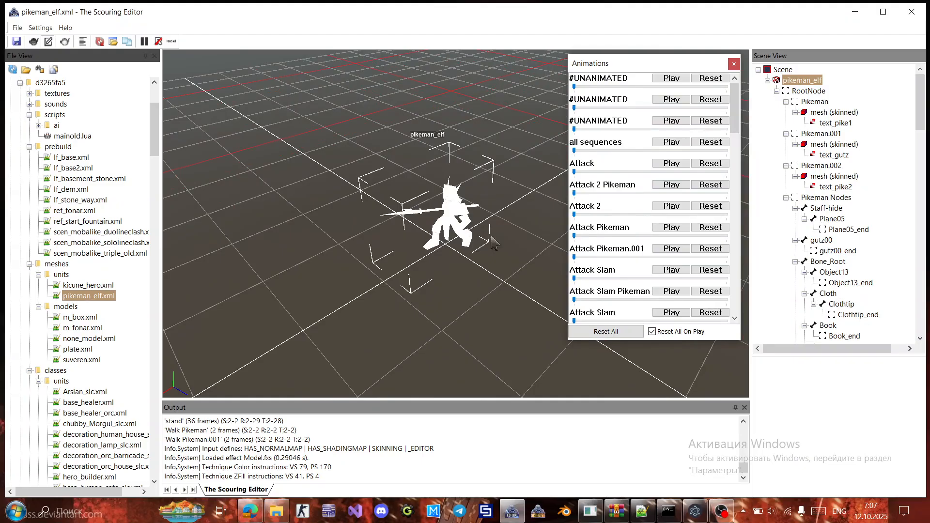
pyautogui.click(665, 142)
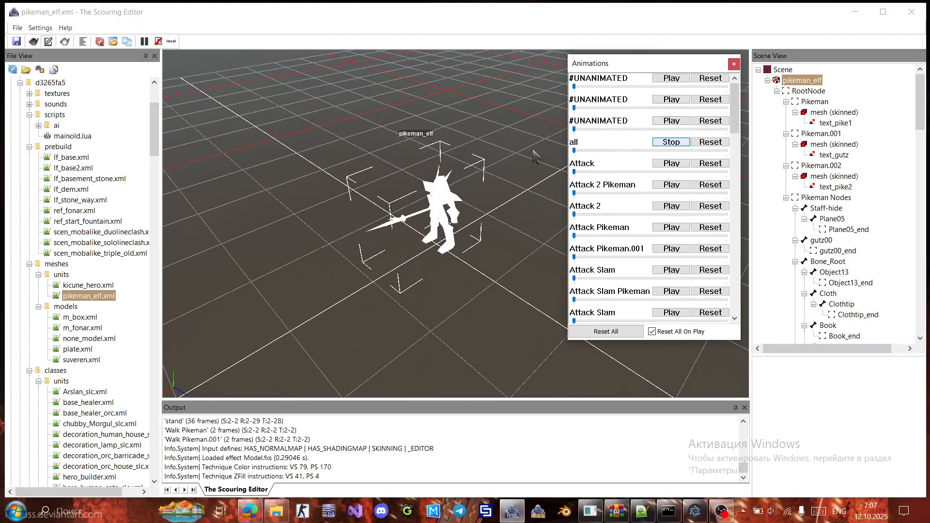
pyautogui.click(665, 164)
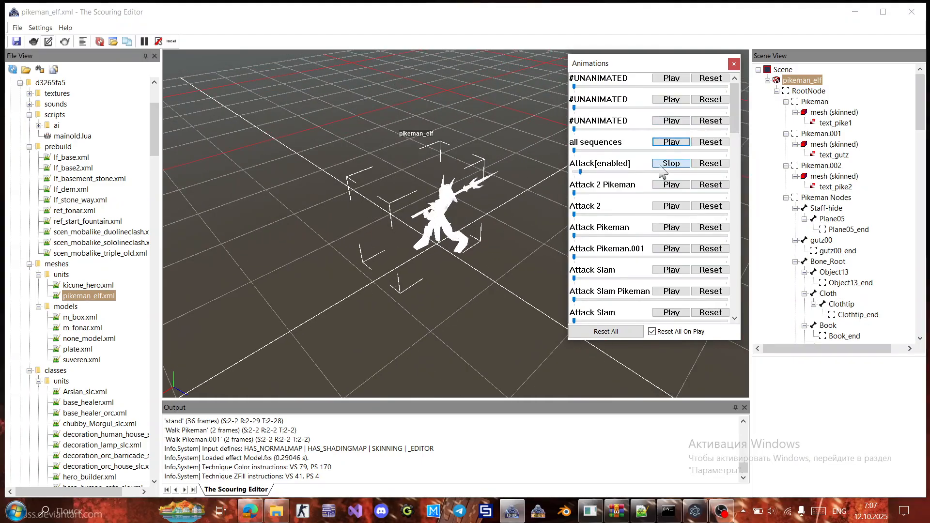
pyautogui.click(669, 185)
pyautogui.click(669, 205)
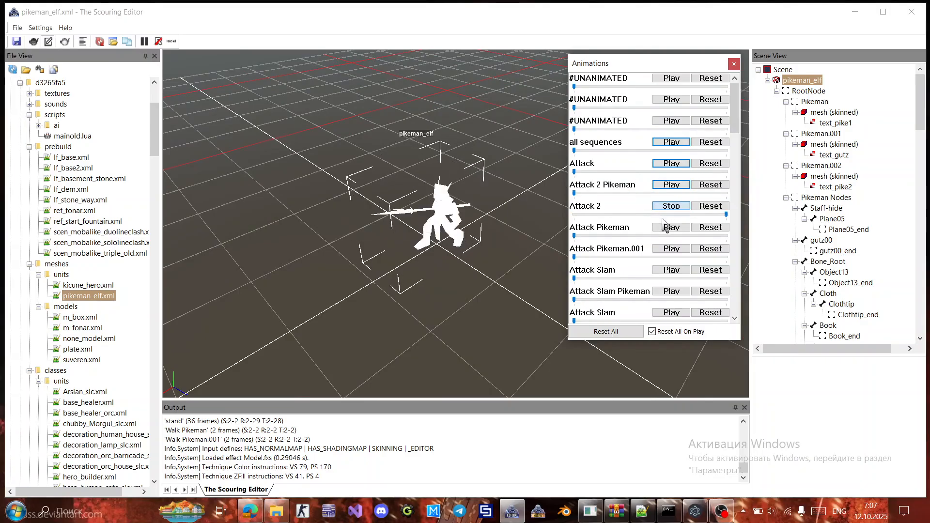
pyautogui.click(670, 269)
pyautogui.scroll(-3, 666, 273)
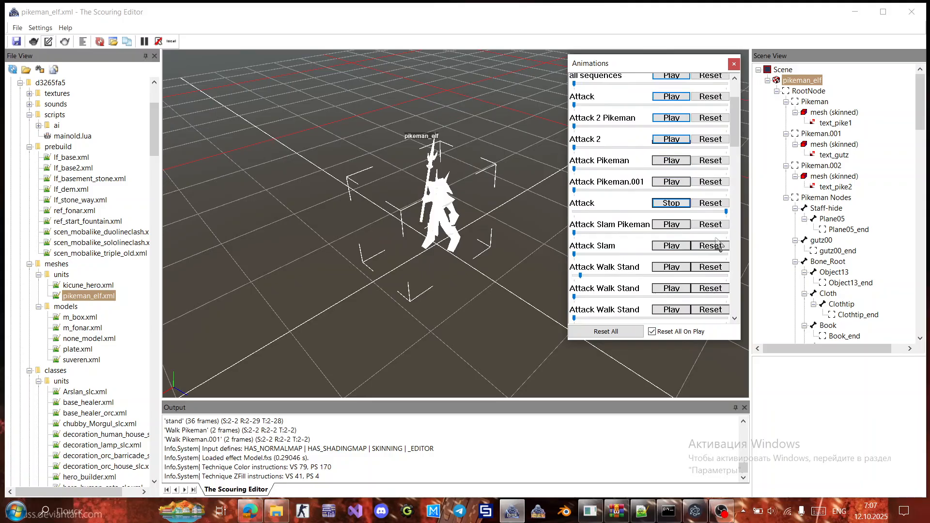
# Preview the defattack, defrun, defstand and Dissipate animations on the pikeman model, including Dissipate Pikeman.
pyautogui.moveTo(737, 123); pyautogui.dragTo(738, 178)
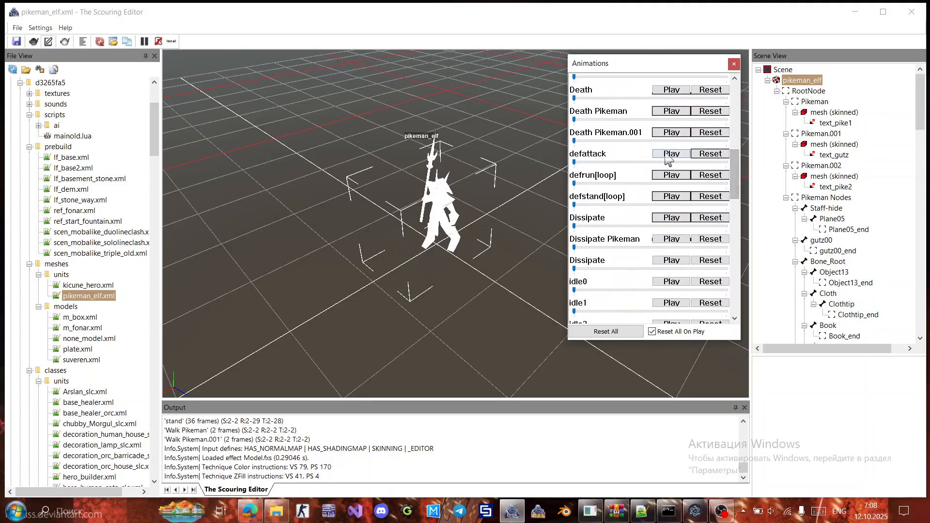
pyautogui.click(671, 154)
pyautogui.click(671, 175)
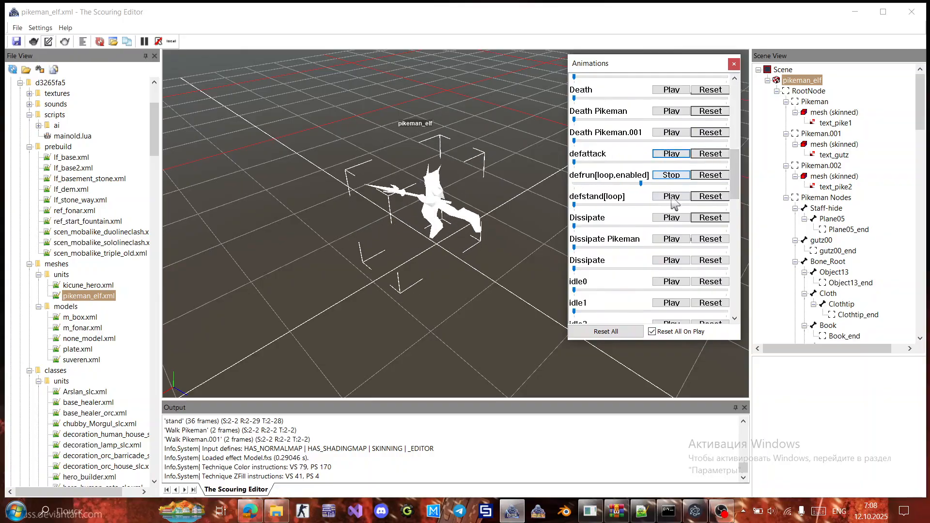
pyautogui.click(671, 197)
pyautogui.click(671, 218)
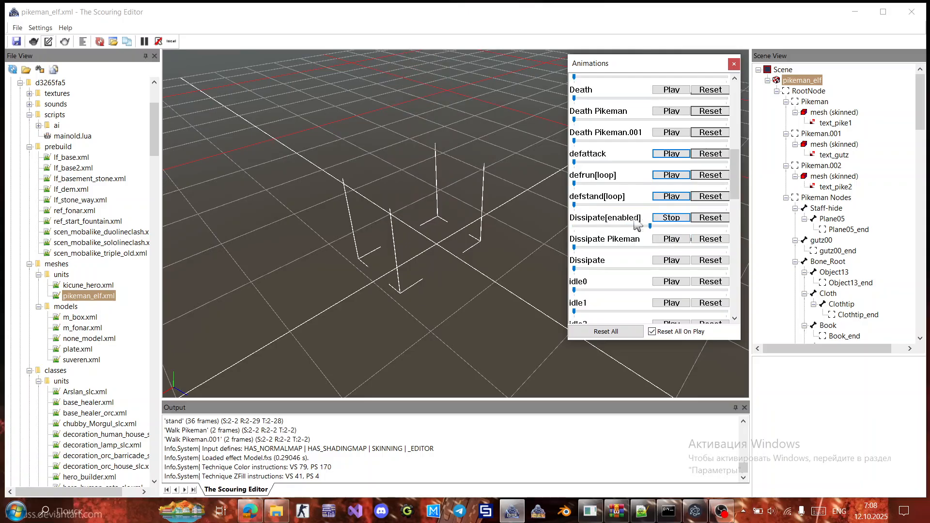
pyautogui.click(672, 239)
pyautogui.click(672, 260)
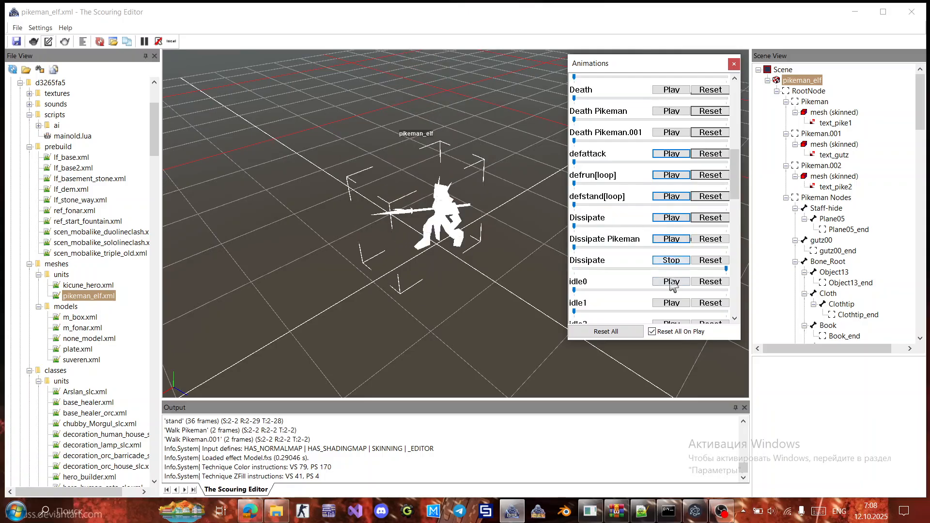
# Play the four idle animations, idle0 through idle3, one after another on the pikeman model.
pyautogui.click(671, 282)
pyautogui.click(672, 282)
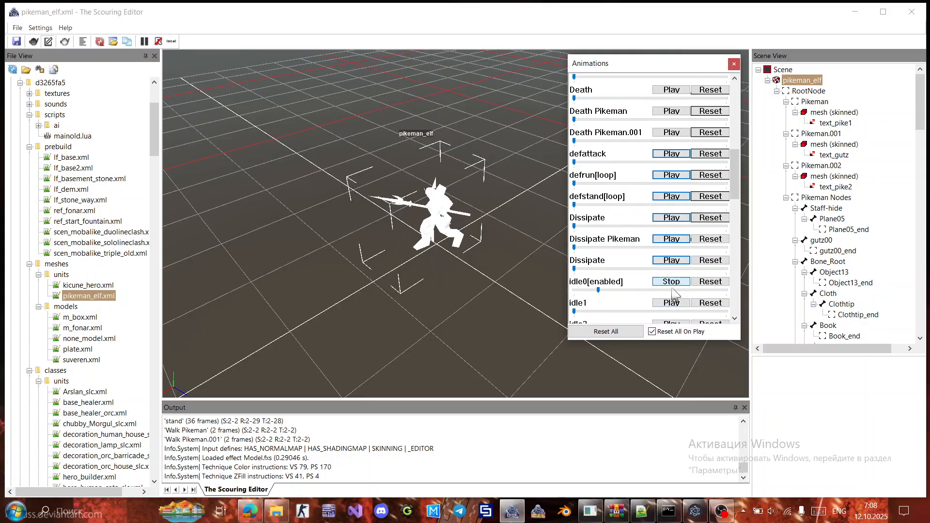
pyautogui.click(672, 303)
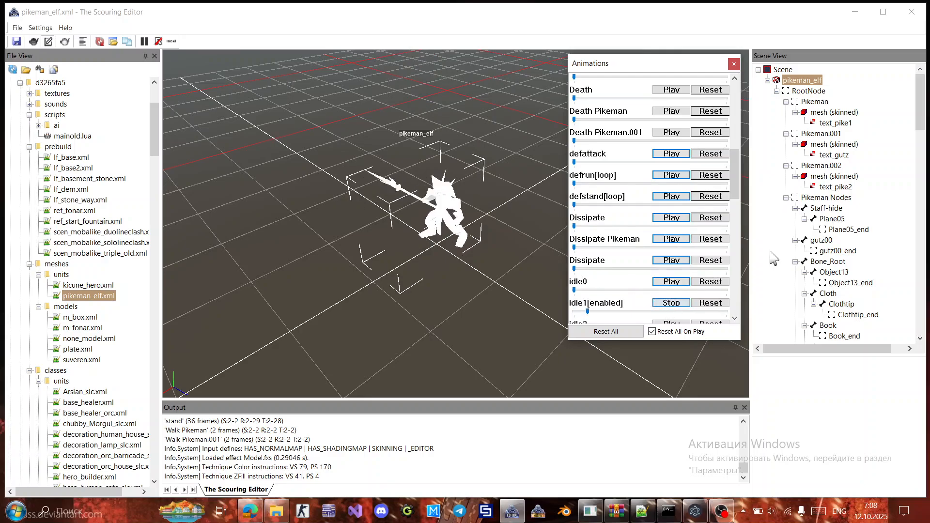
pyautogui.scroll(-3, 673, 313)
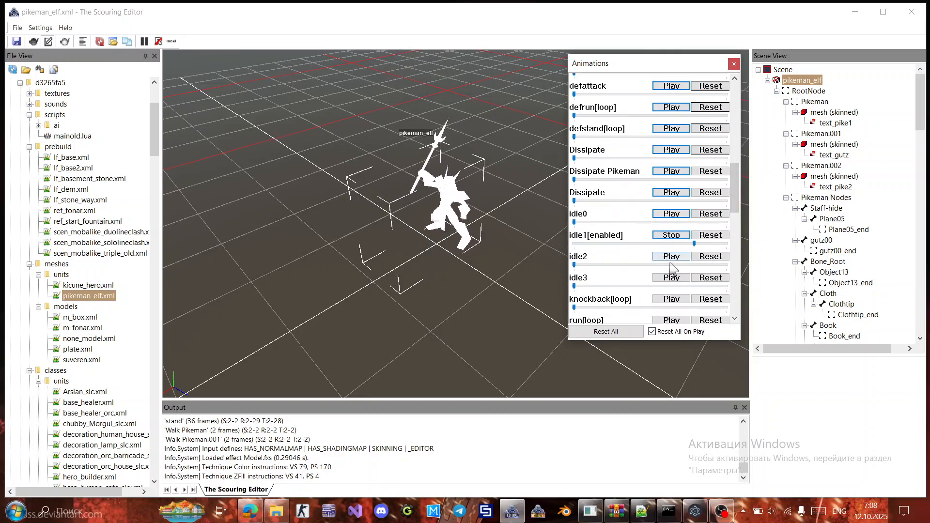
pyautogui.click(671, 257)
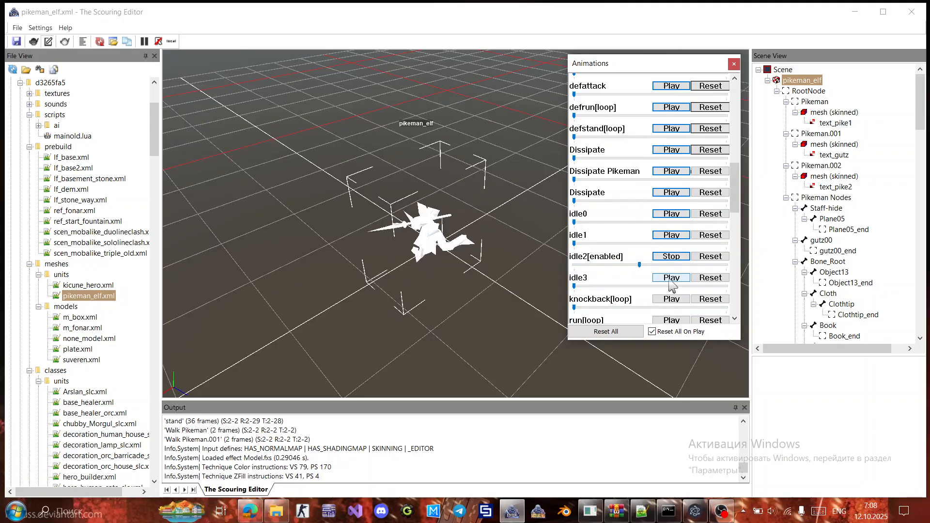
pyautogui.click(671, 278)
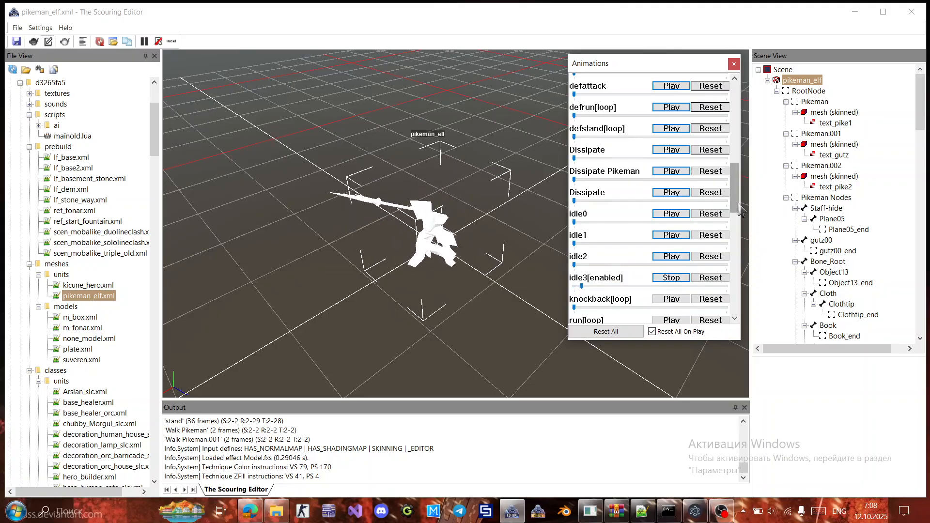
# Preview the looping knockback, run and stand animations on the pikeman model.
pyautogui.scroll(-3, 735, 204)
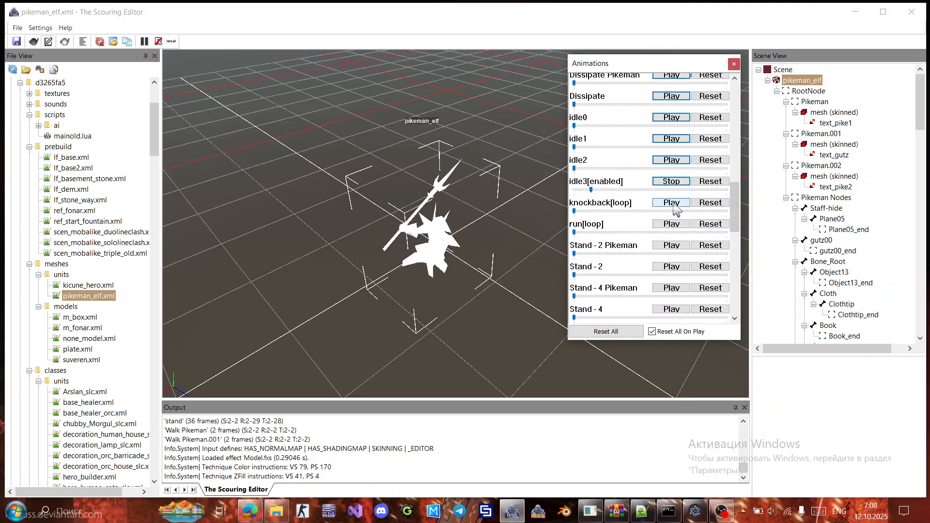
pyautogui.click(671, 203)
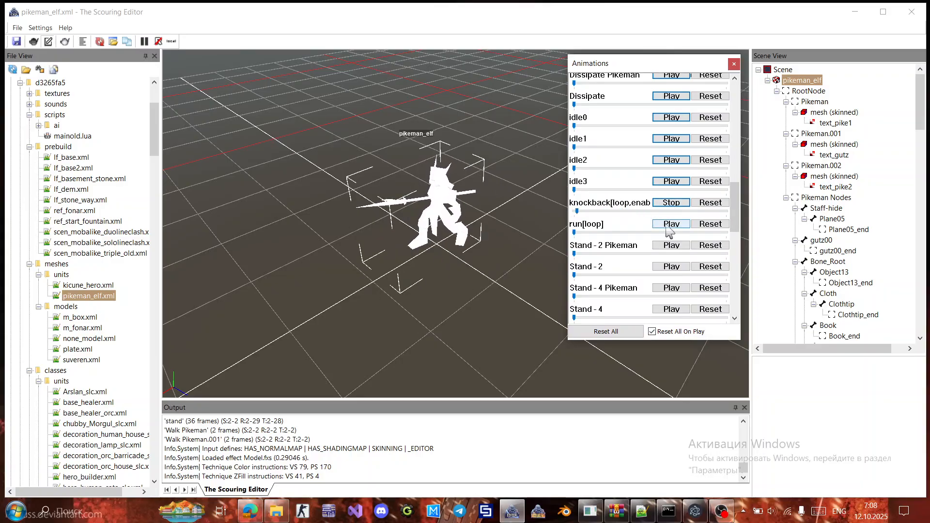
pyautogui.click(668, 225)
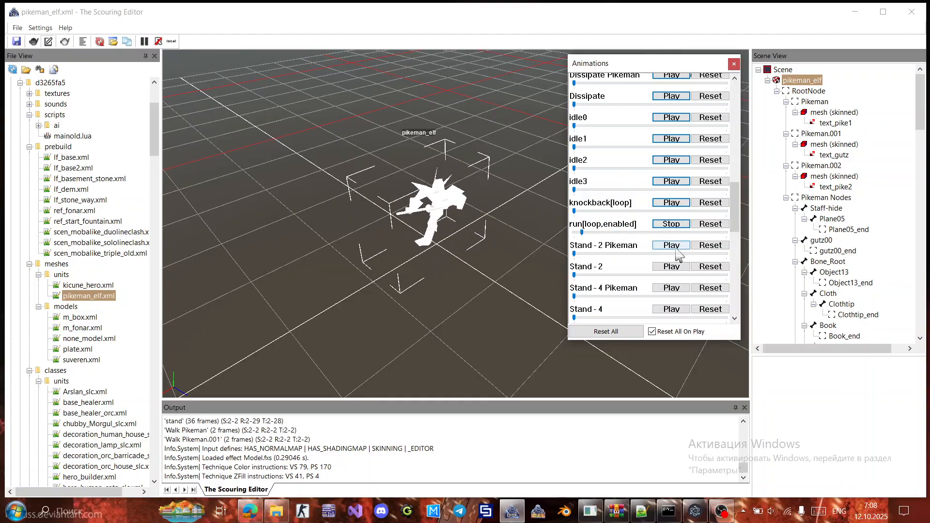
pyautogui.scroll(-3, 726, 218)
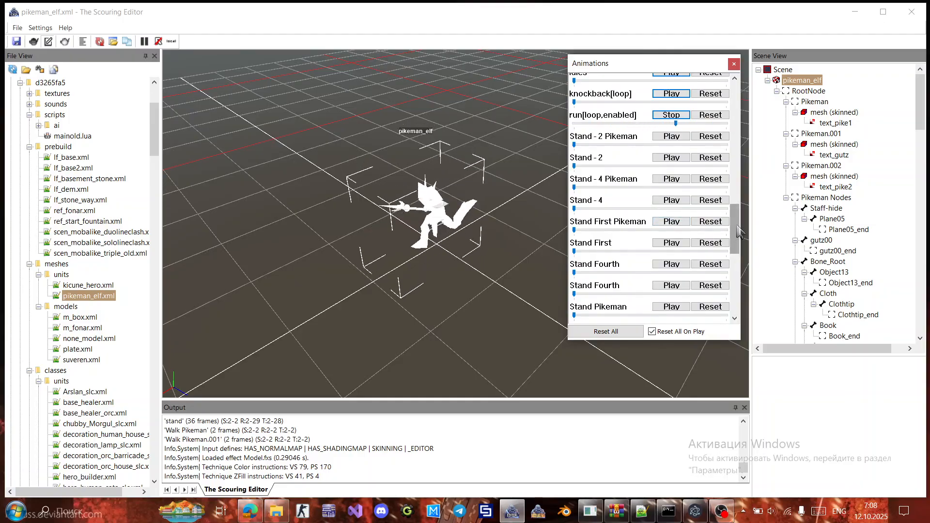
pyautogui.scroll(-4, 740, 257)
pyautogui.scroll(-4, 740, 257)
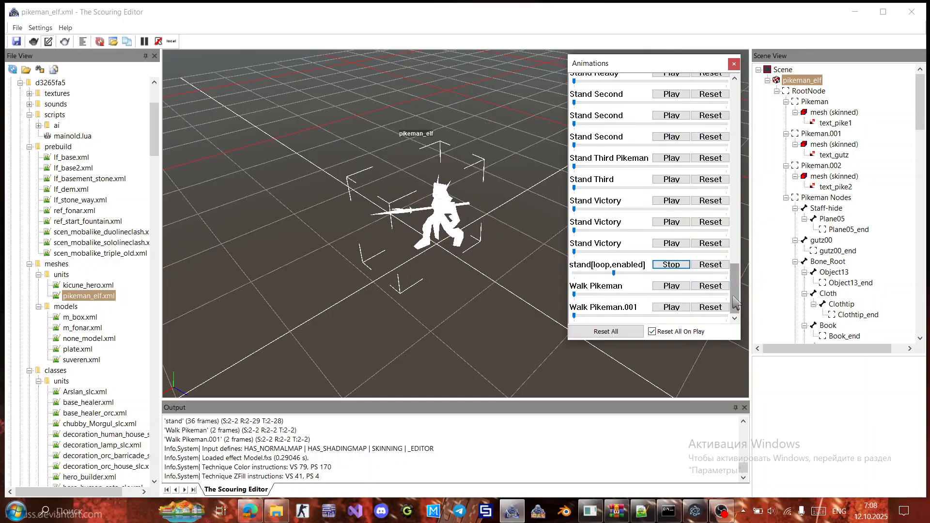
# Check the looping climb animation and replay the run, knockback and defstand loops.
pyautogui.moveTo(732, 293); pyautogui.dragTo(743, 225)
pyautogui.click(671, 236)
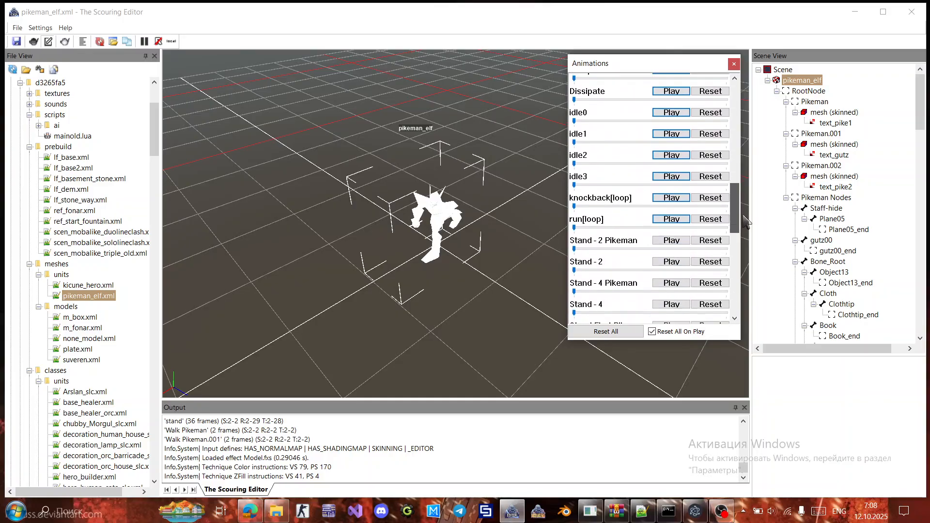
pyautogui.click(671, 207)
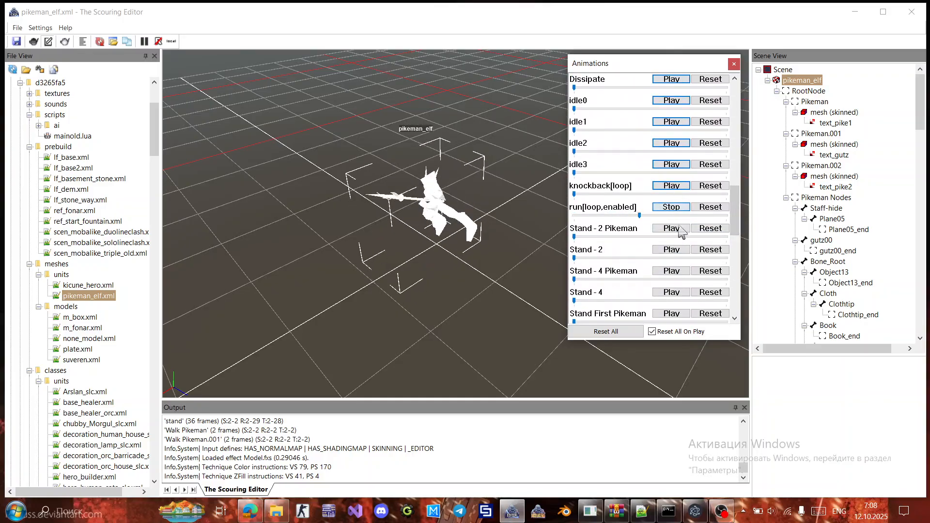
pyautogui.click(672, 188)
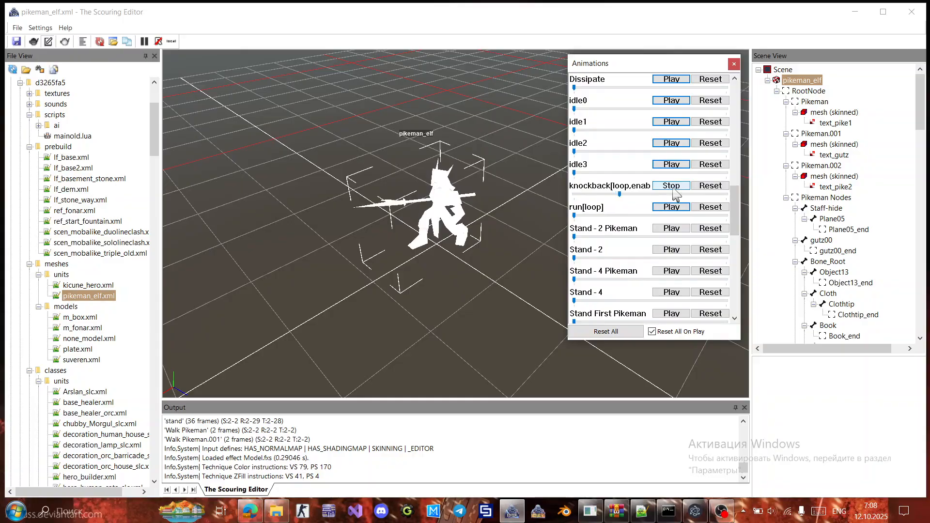
pyautogui.click(673, 188)
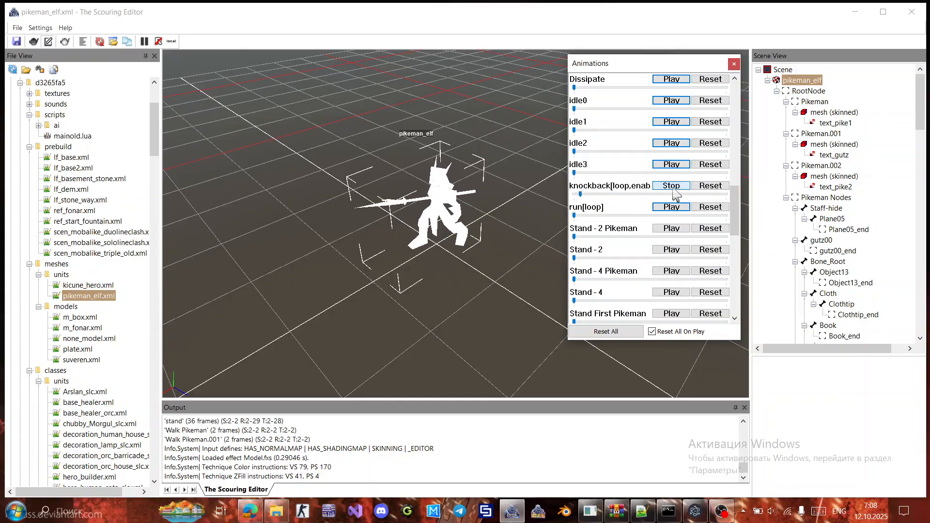
pyautogui.click(673, 188)
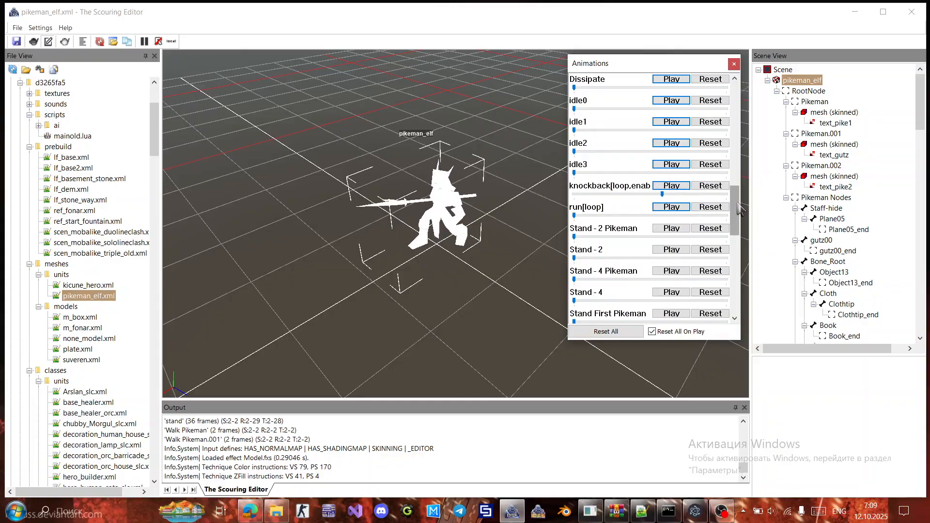
pyautogui.scroll(5, 736, 208)
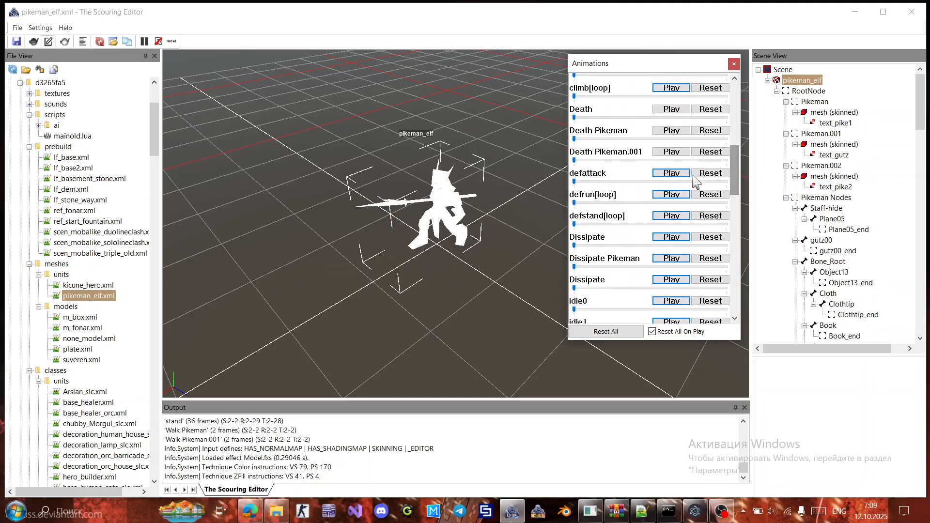
pyautogui.click(671, 216)
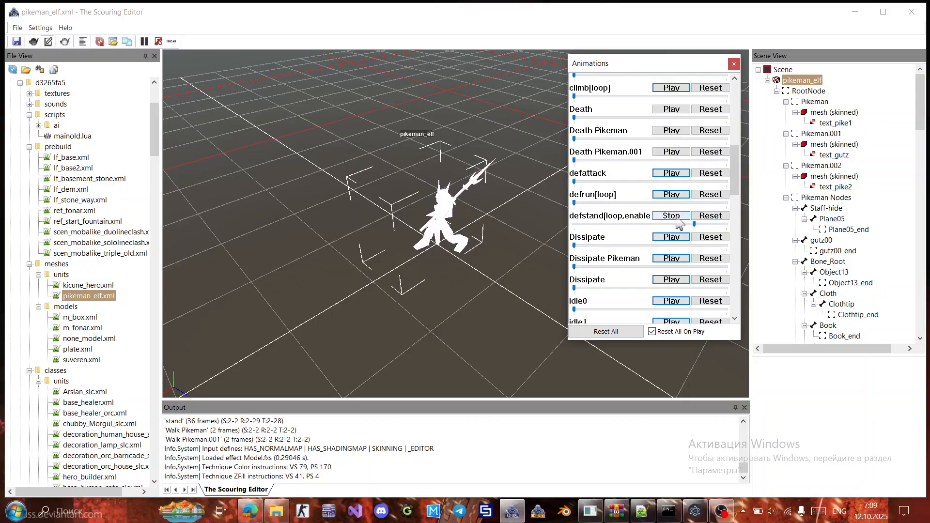
# Play the defattack and Attack animations on the pikeman model.
pyautogui.click(671, 173)
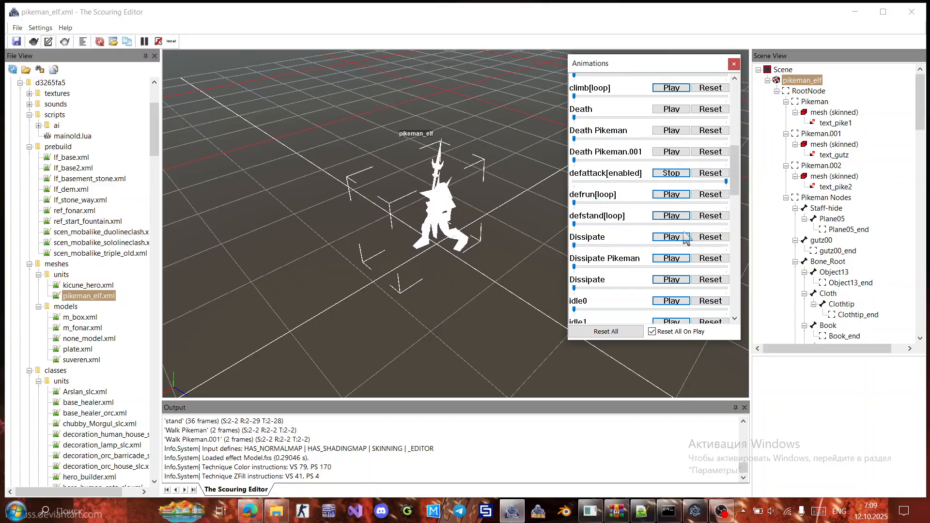
pyautogui.moveTo(738, 171); pyautogui.dragTo(762, 118)
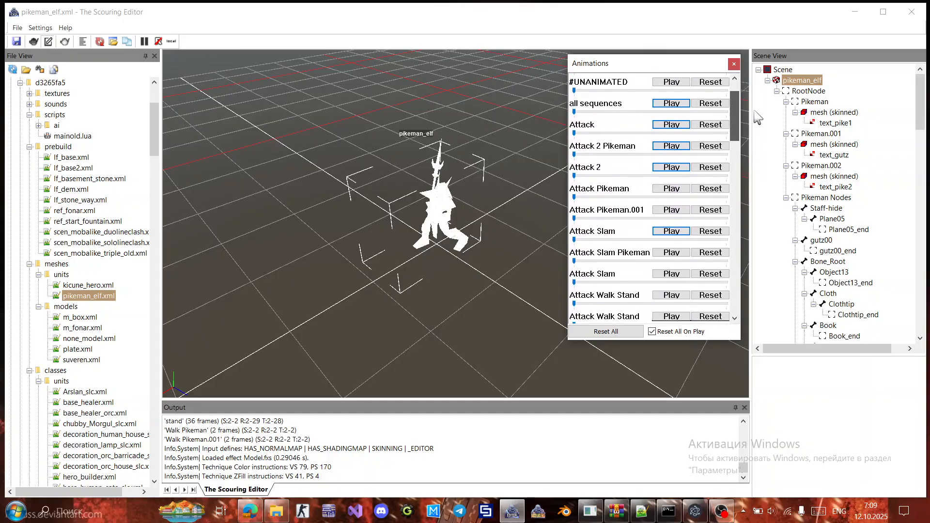
pyautogui.click(673, 124)
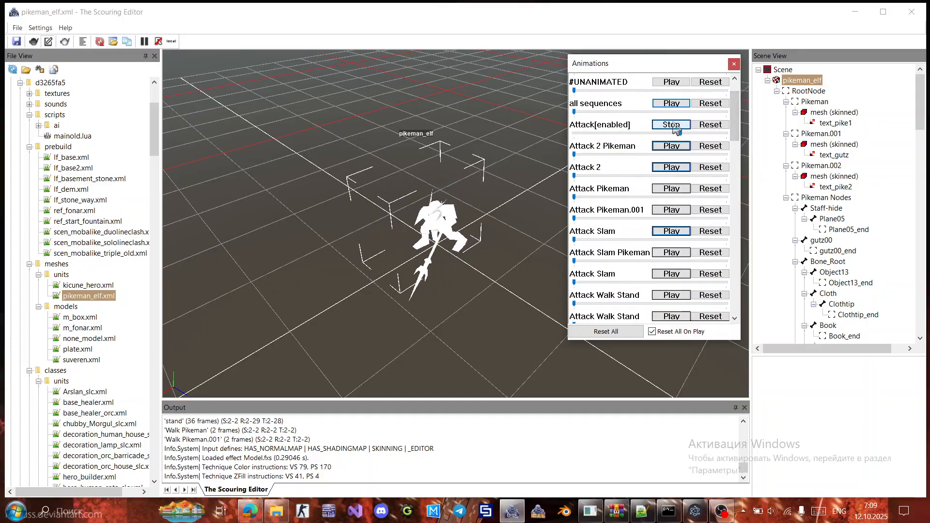
pyautogui.scroll(-1, 694, 156)
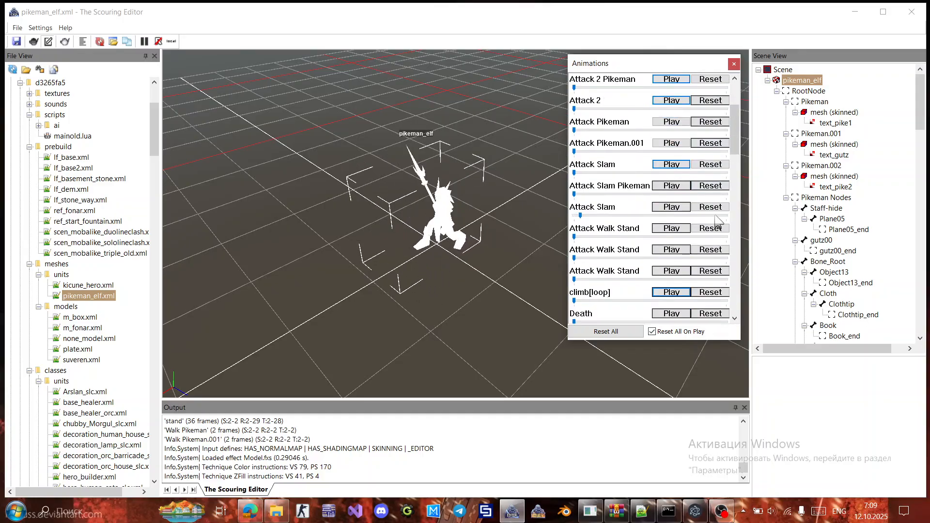
pyautogui.moveTo(739, 155); pyautogui.dragTo(733, 247)
# Highlight the text_gutz material on the pikeman and inspect the body parts it covers up close.
pyautogui.click(837, 157)
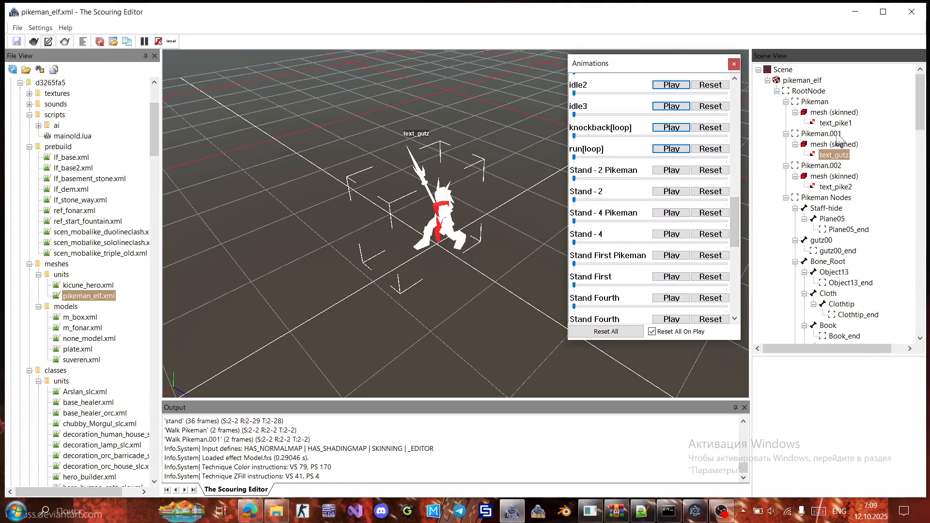
pyautogui.click(836, 126)
pyautogui.click(832, 158)
pyautogui.moveTo(487, 196); pyautogui.dragTo(511, 180, button='middle')
pyautogui.scroll(7, 485, 195)
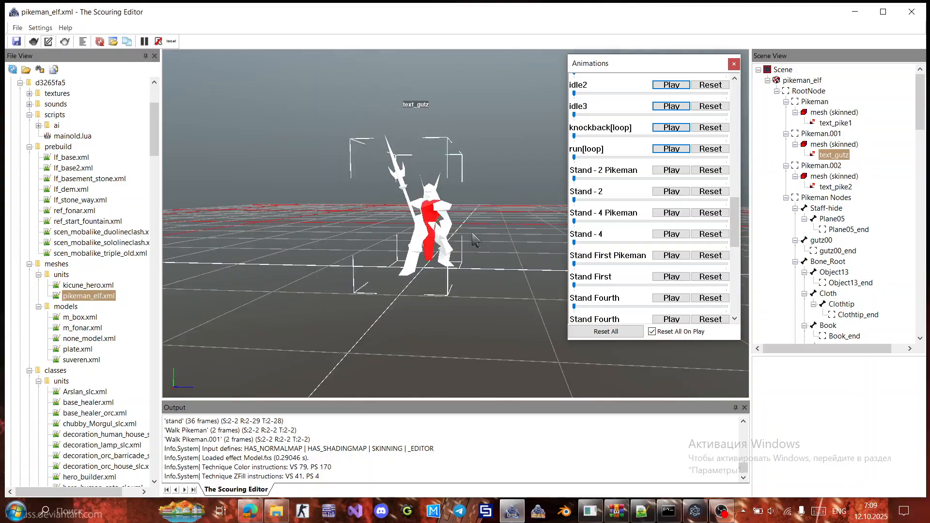
pyautogui.scroll(3, 424, 208)
pyautogui.moveTo(477, 236); pyautogui.dragTo(475, 257, button='middle')
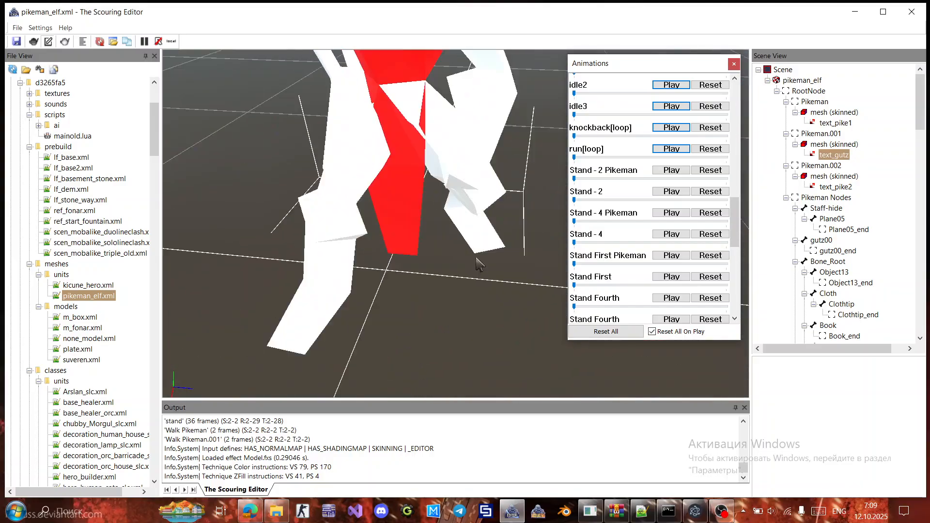
pyautogui.scroll(-4, 459, 213)
pyautogui.moveTo(459, 212)
pyautogui.mouseDown(button='middle')
pyautogui.moveTo(426, 186)
pyautogui.moveTo(400, 215)
pyautogui.moveTo(459, 226)
pyautogui.mouseUp(button='middle')
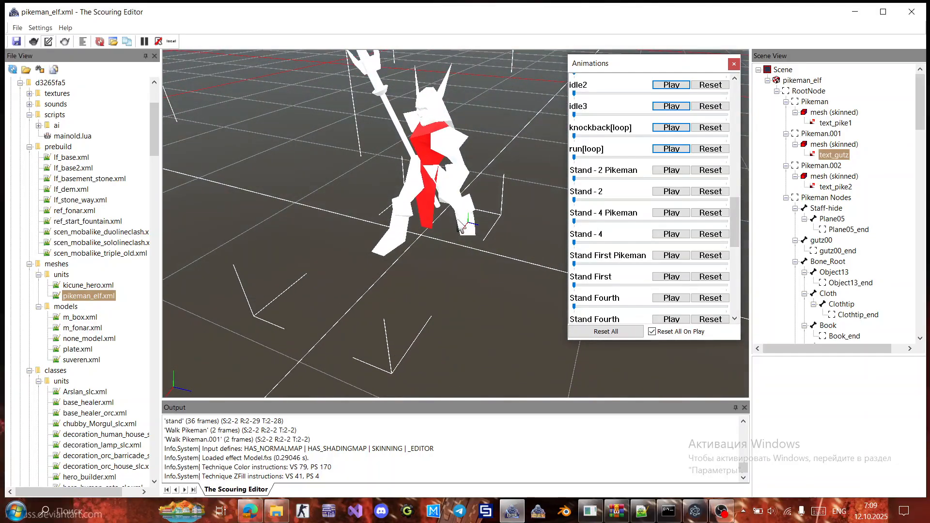
# Compare which parts of the model the text_pike1, text_pike2 and text_gutz materials cover.
pyautogui.click(835, 123)
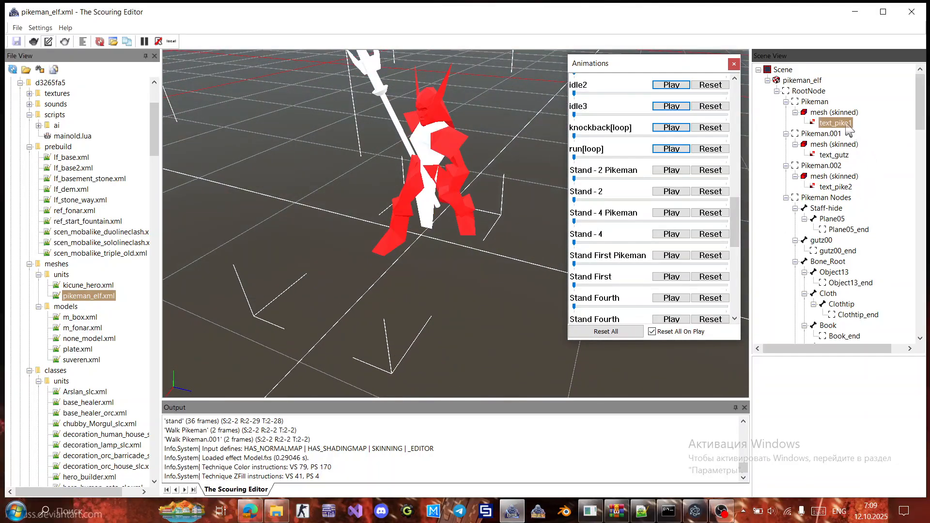
pyautogui.click(836, 187)
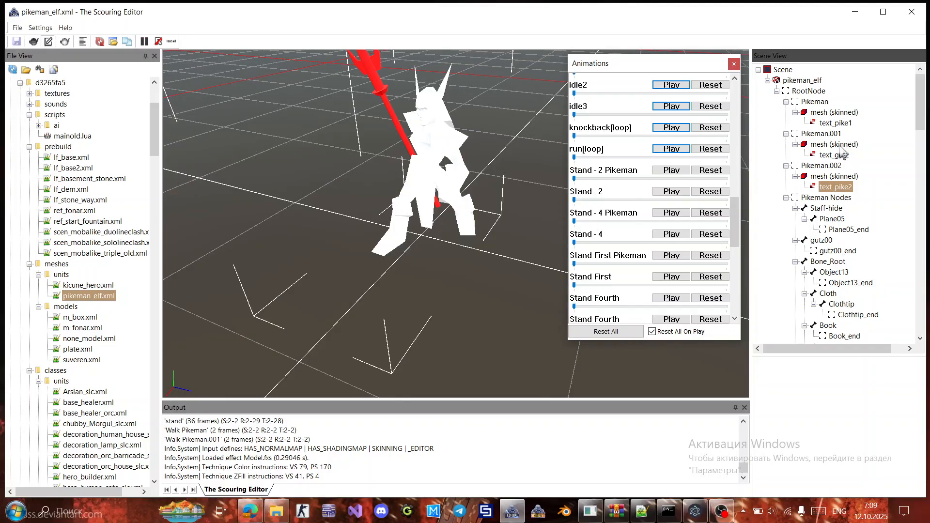
pyautogui.click(838, 124)
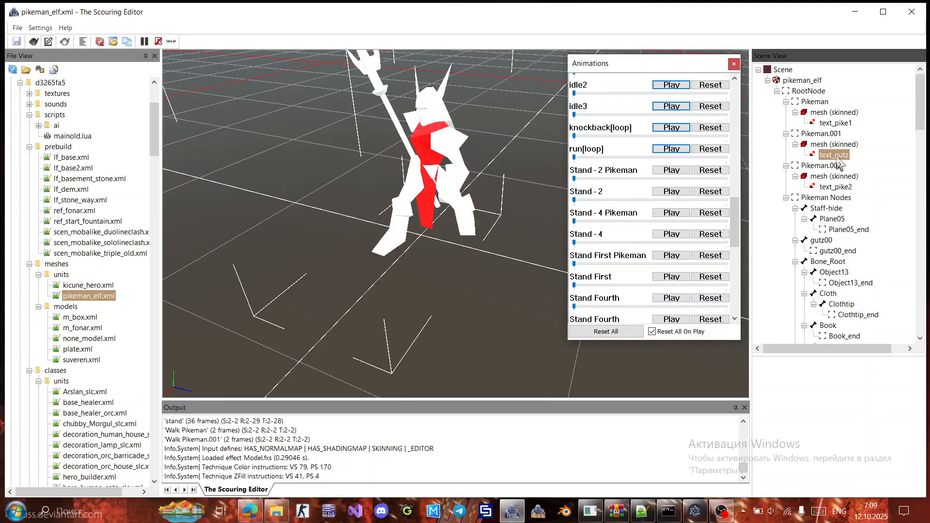
pyautogui.click(835, 187)
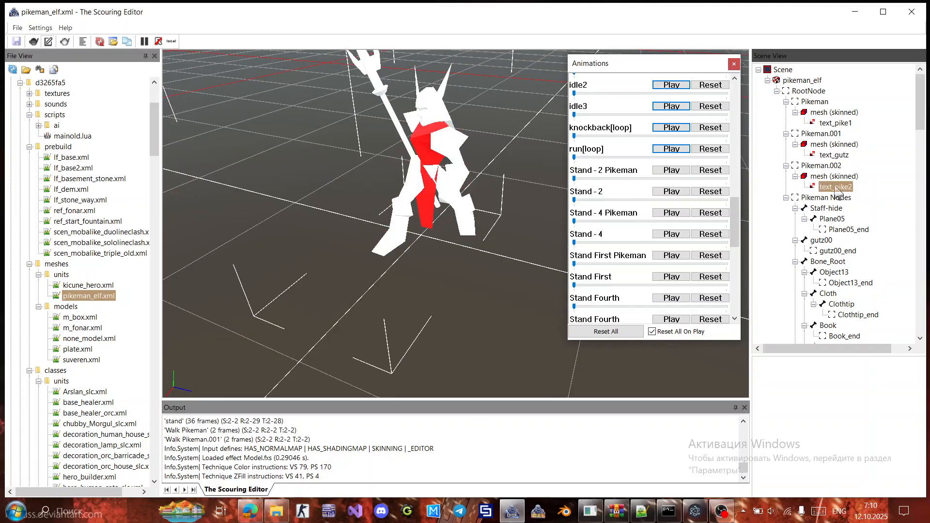
pyautogui.click(834, 155)
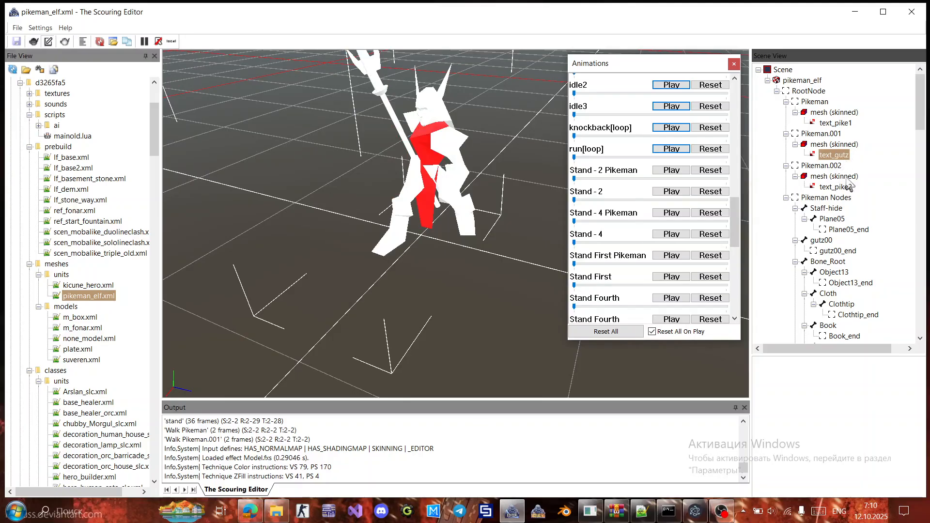
pyautogui.click(841, 124)
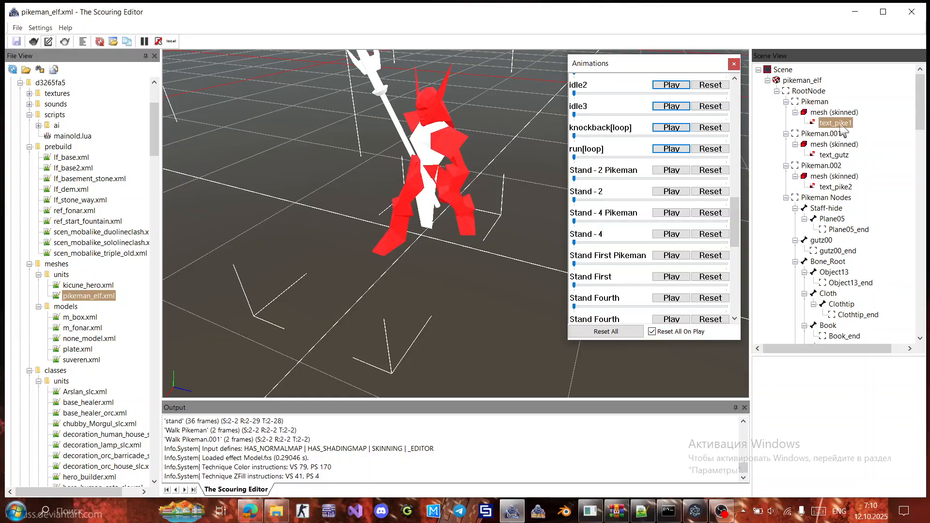
pyautogui.moveTo(411, 190); pyautogui.dragTo(443, 187, button='middle')
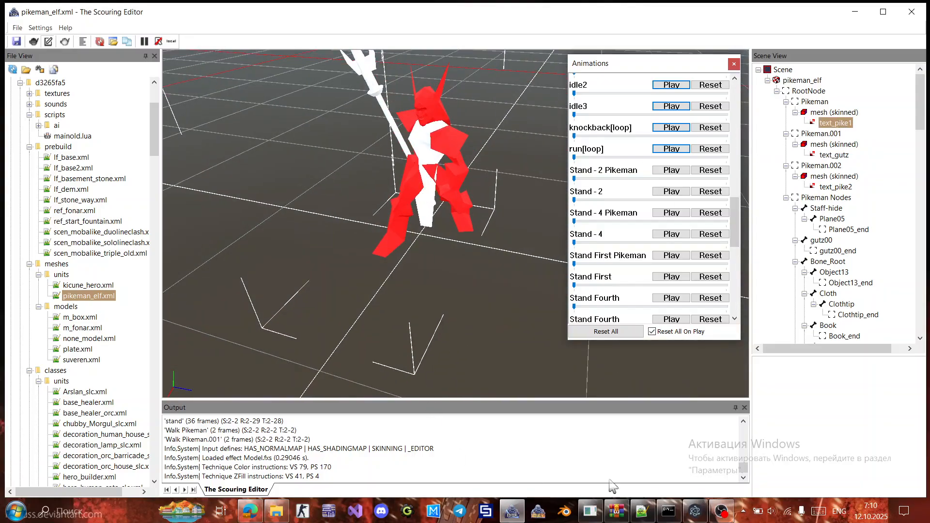
# In Notepad++, paste the Material__0 to Material__3 blocks inside CombineXMesh in pikeman_elf.xml and set Material__0's Name to text_pike1.
pyautogui.click(642, 511)
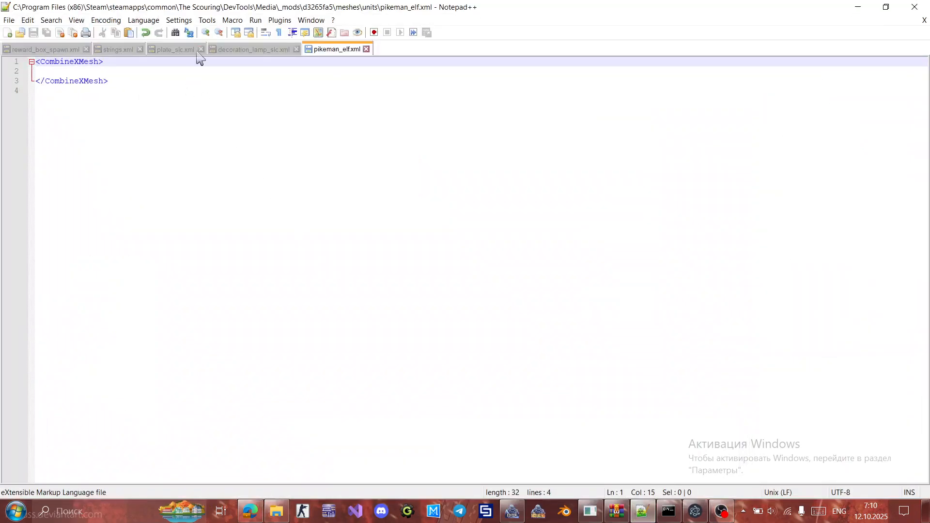
pyautogui.write('<Material__0 \t\tAlbedoMap="kic_1_text_asura.tga" \t\tName="kic_1_text_asura" \t\tShadingMap="kic_1_text_asura.tga" \t/> \t<Material__1 \t\t \t\tBlending="alpha" \t\tColor="g(200; 50; 10; 120) x 1" \t\tName="kic_2_text_asura" \t/> \t<Material__2 \t\t \t\tBlending="alpha" \t\tColor="g(150; 170; 150; 100) x 1" \t\tName="kic_3_text_asura" \t/> \t<Material__3 \t\tAlbedoMap="kic_4_text_asura.tga" \t\tName="kic_4_text_asura" \t/>')
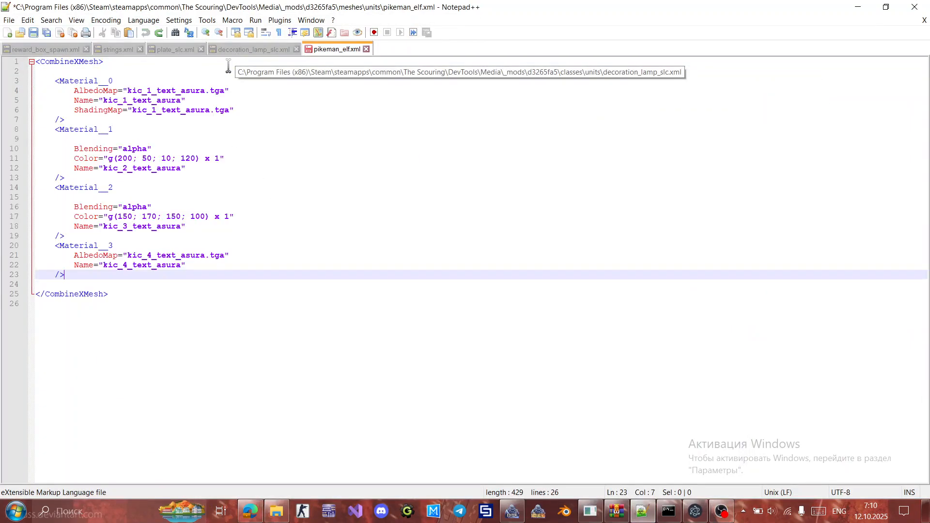
pyautogui.click(111, 110)
pyautogui.moveTo(182, 100); pyautogui.dragTo(102, 102)
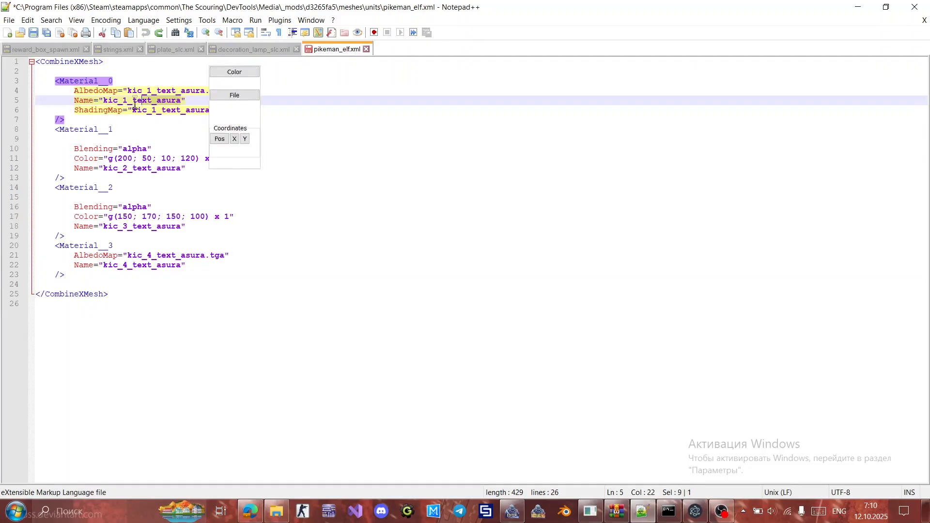
pyautogui.click(886, 6)
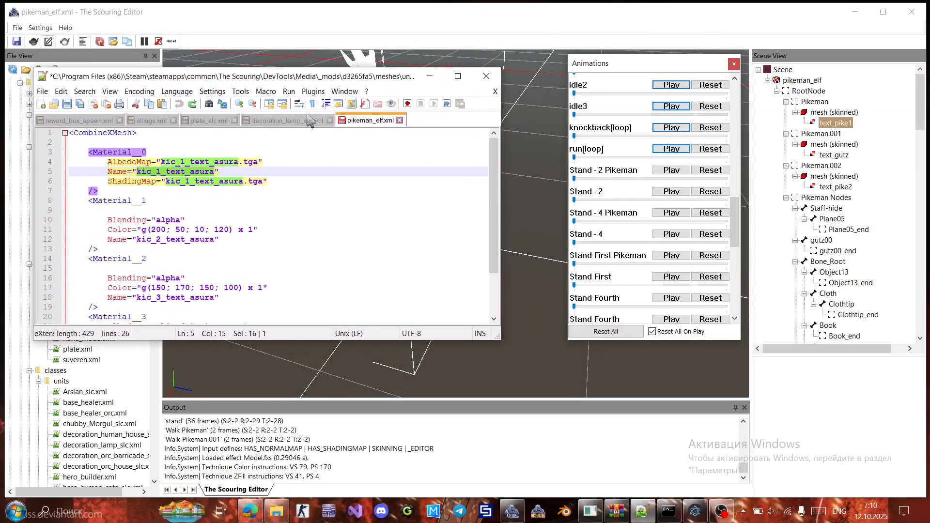
pyautogui.write('te')
pyautogui.write('xt_p')
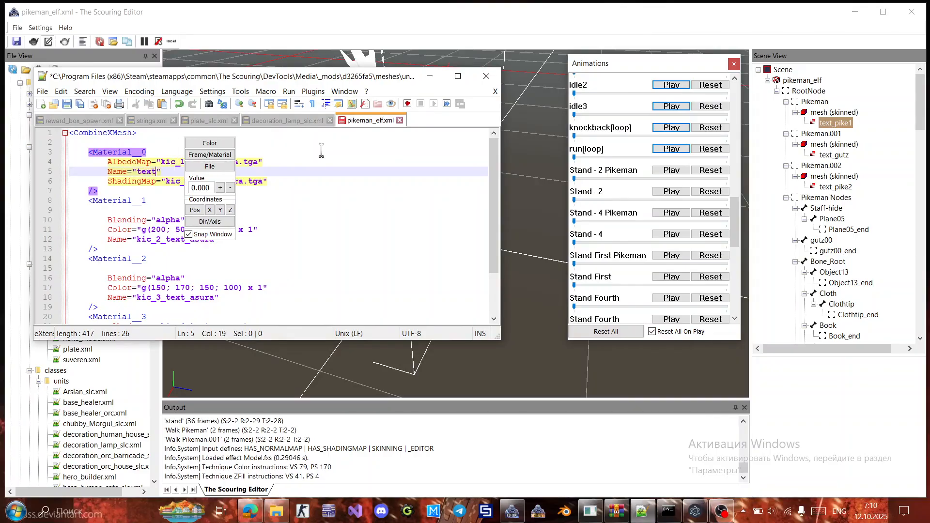
pyautogui.write('ike1')
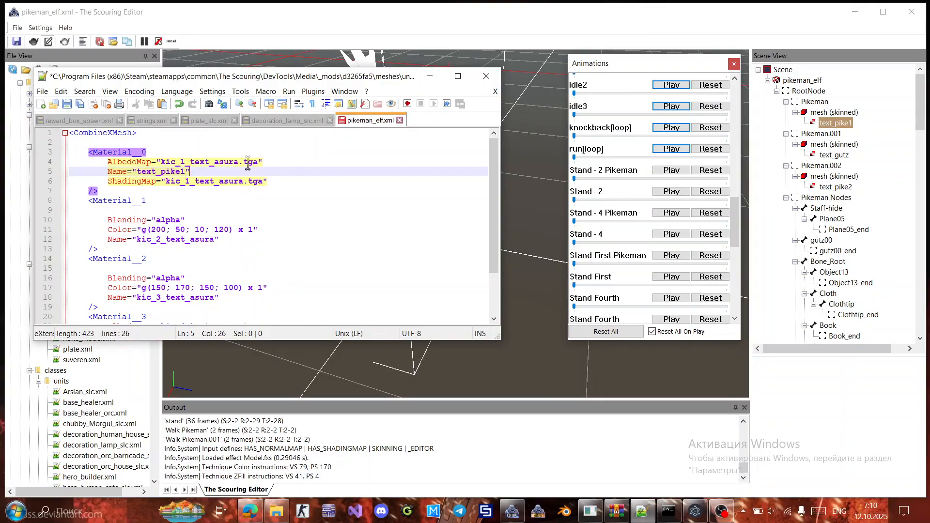
pyautogui.click(246, 161)
# Copy pike_text_1.tga and pike_text_2.tga from the unpack_model folder into the d3265fa5 mod's textures folder.
pyautogui.click(271, 516)
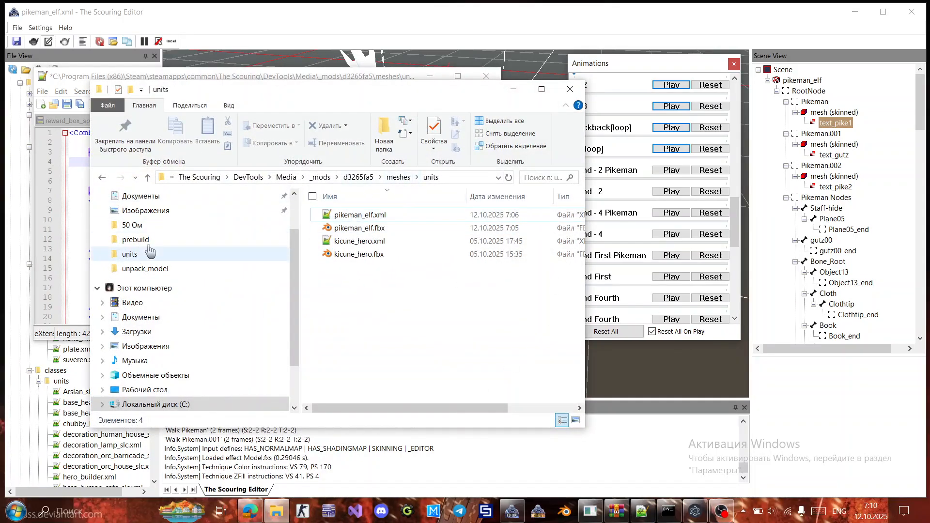
pyautogui.click(193, 269)
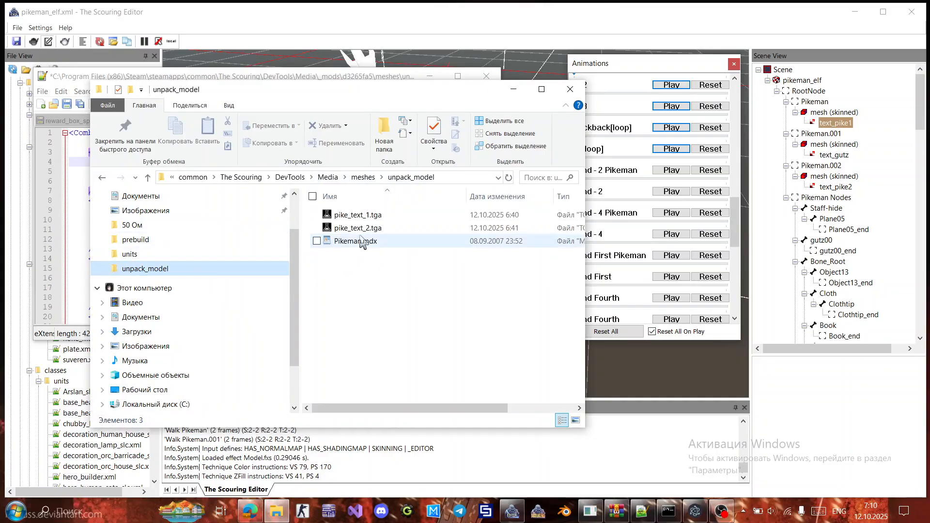
pyautogui.click(316, 228)
pyautogui.click(317, 215)
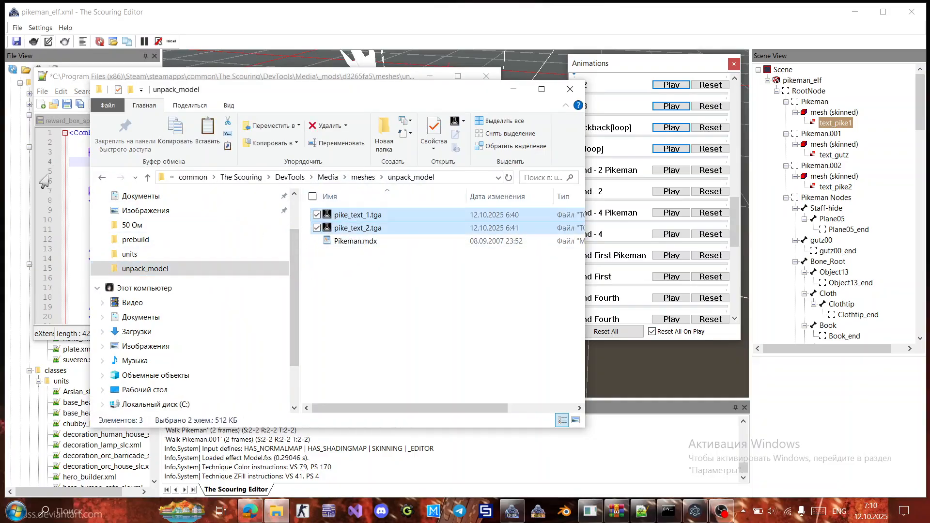
pyautogui.click(101, 177)
pyautogui.click(398, 177)
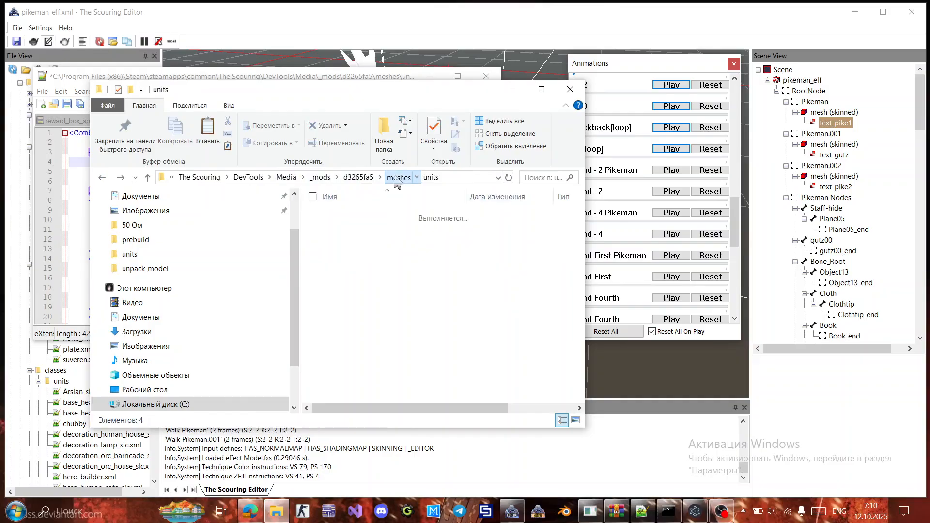
pyautogui.click(403, 177)
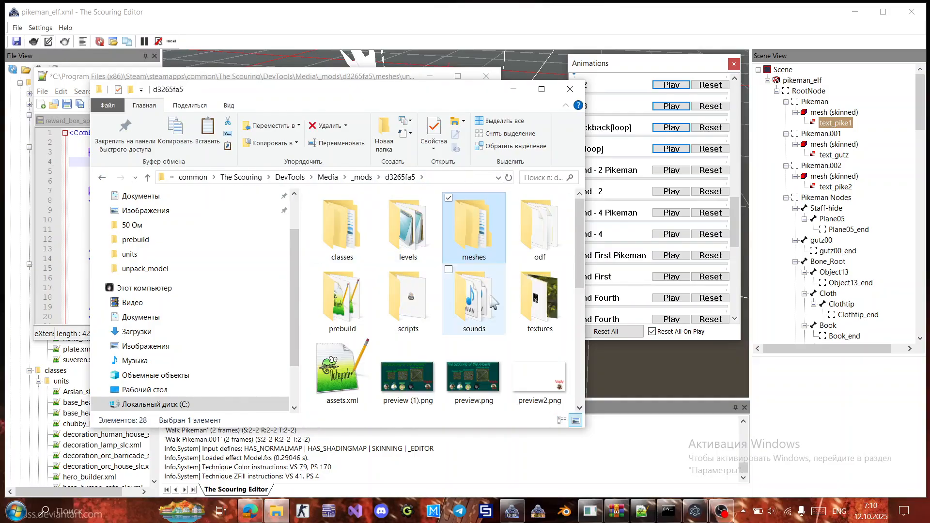
pyautogui.doubleClick(540, 319)
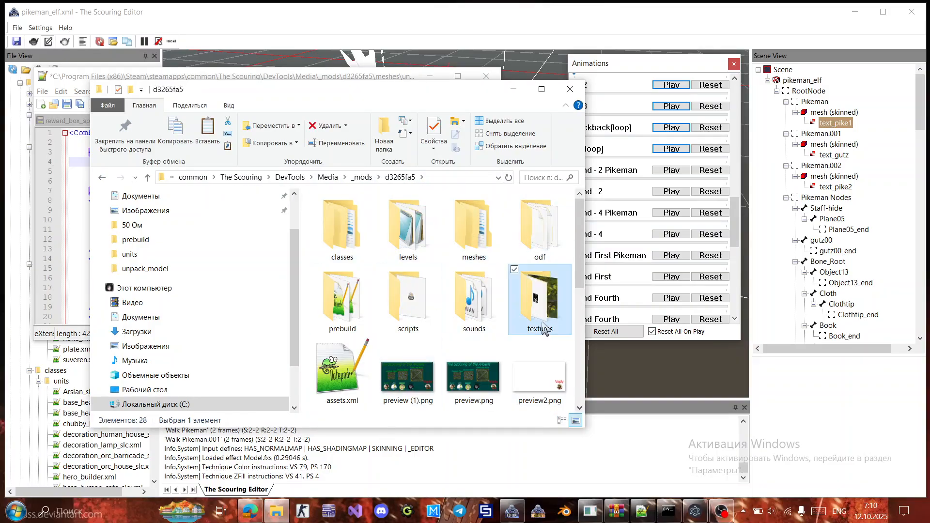
pyautogui.hotkey('ctrl', 'v')
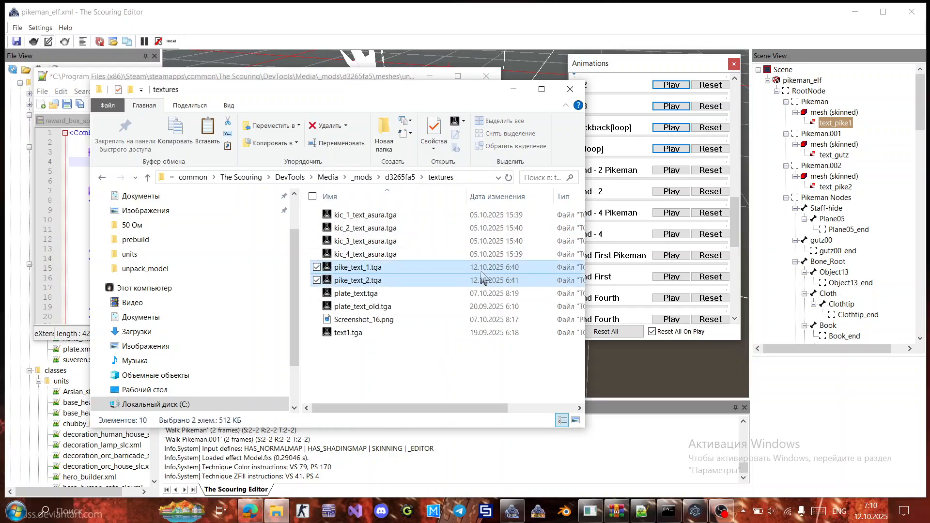
# Return to the mod's meshes\units folder and reopen pikeman_elf.xml for editing.
pyautogui.click(400, 177)
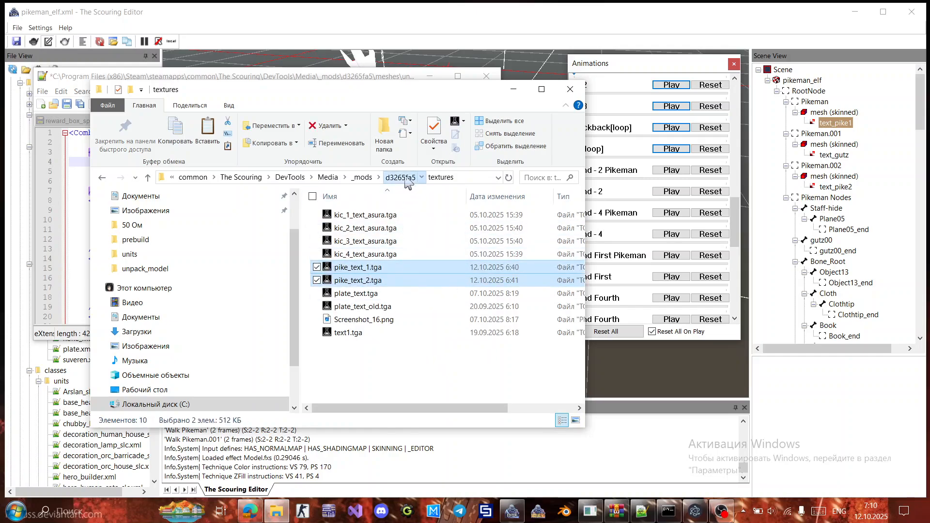
pyautogui.doubleClick(469, 237)
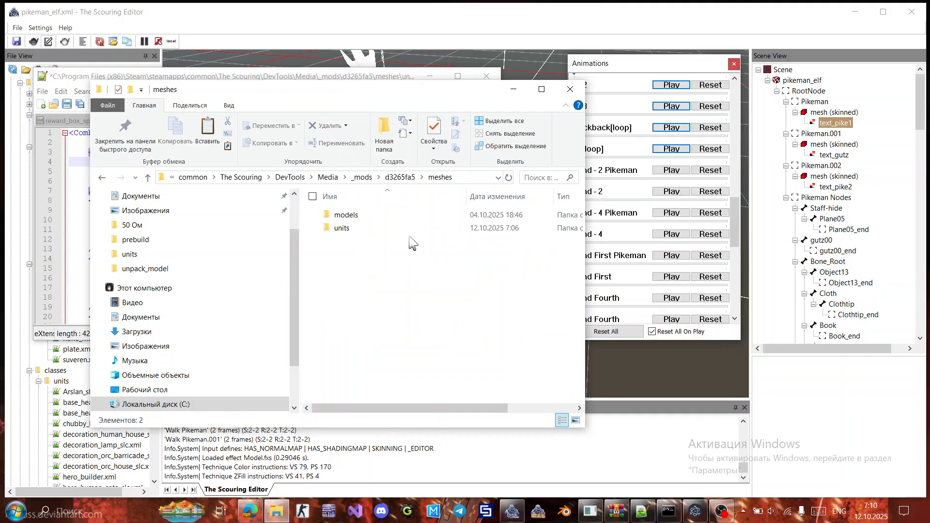
pyautogui.doubleClick(358, 228)
pyautogui.doubleClick(361, 215)
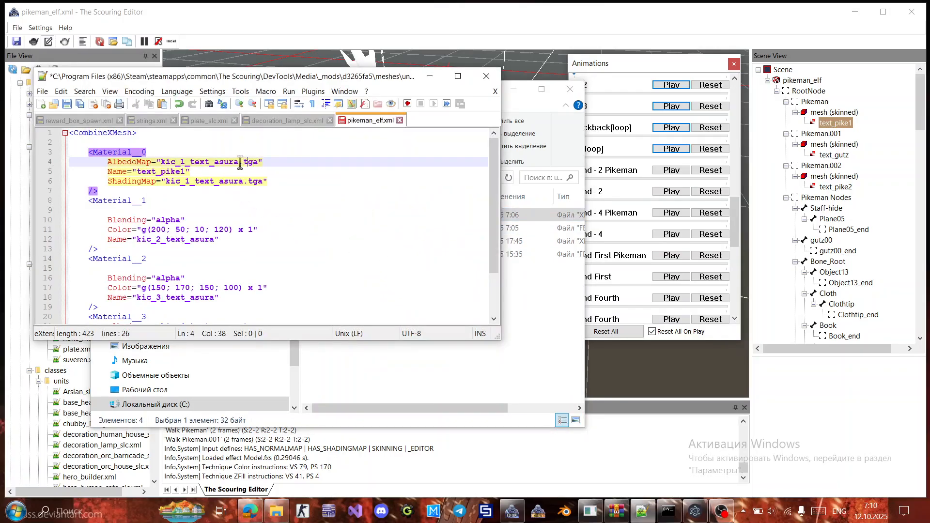
# Set both the AlbedoMap and ShadingMap of Material__0 to pike_text1.tga.
pyautogui.moveTo(240, 163); pyautogui.dragTo(160, 162)
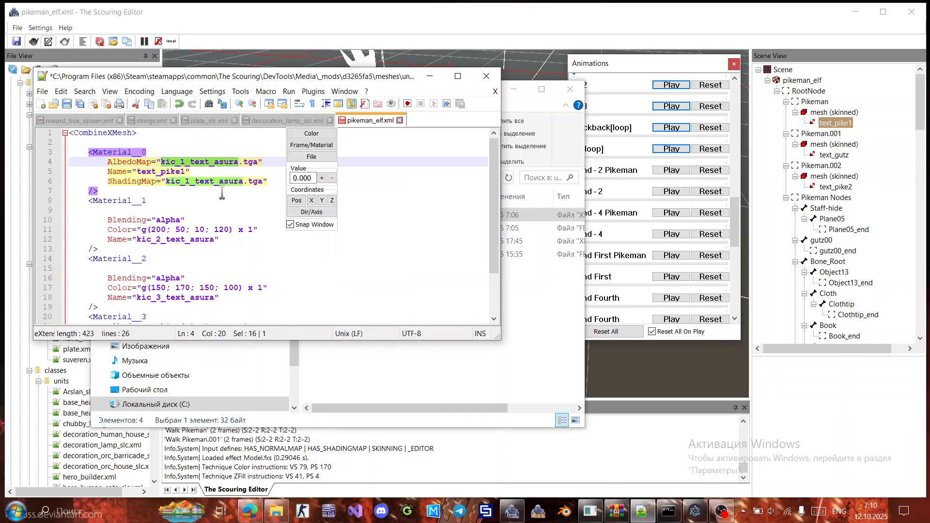
pyautogui.write('pike_')
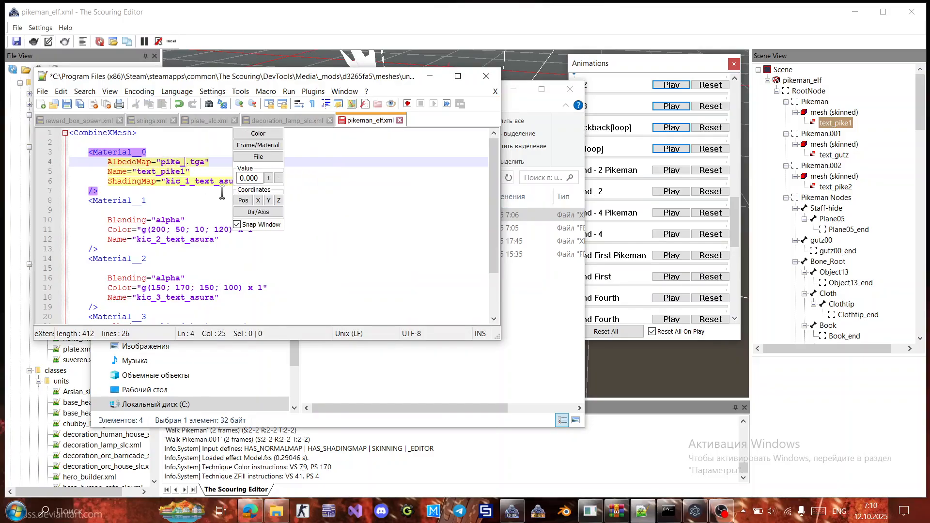
pyautogui.write('text1')
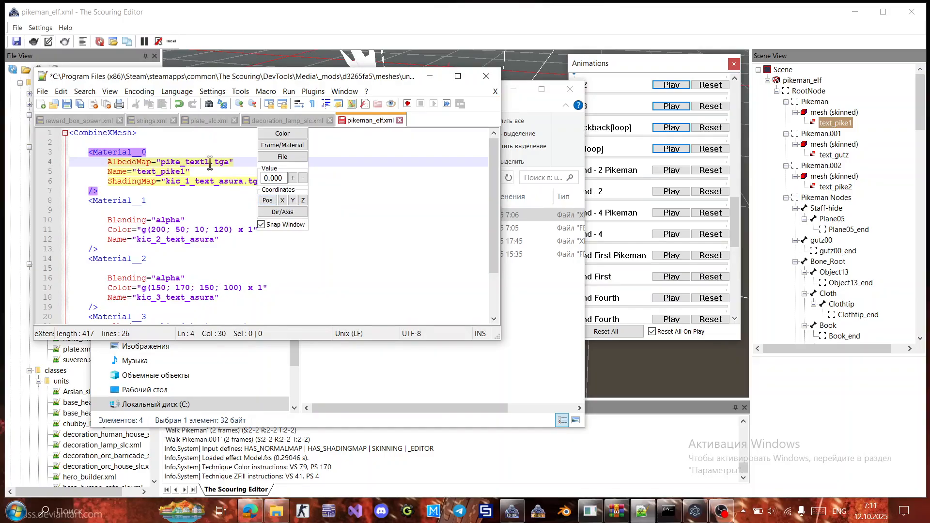
pyautogui.moveTo(210, 164); pyautogui.dragTo(244, 181)
pyautogui.hotkey('ctrl', 'c')
pyautogui.hotkey('ctrl', 'v')
pyautogui.click(247, 171)
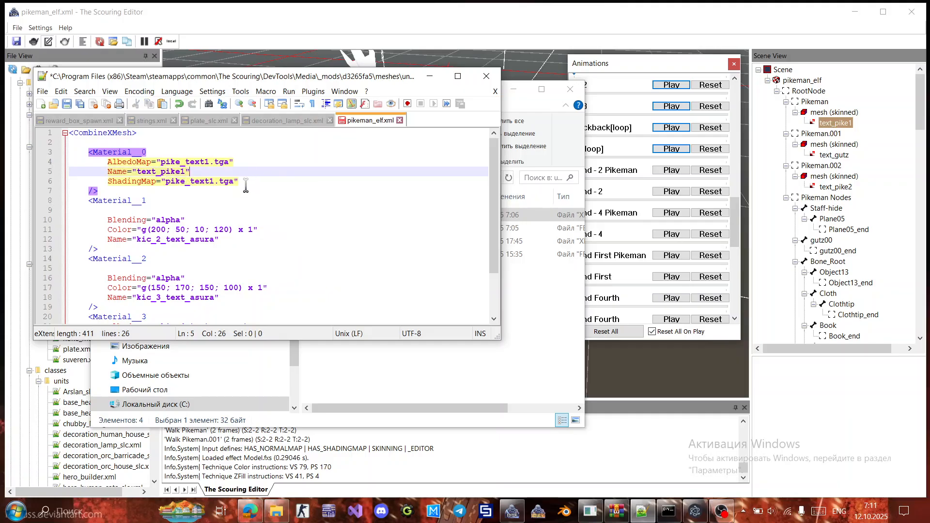
# Replace Material__2's attributes with a copy of Material__0's, using pike_text2.tga for AlbedoMap and ShadingMap and text_pike2 as Name.
pyautogui.click(266, 182)
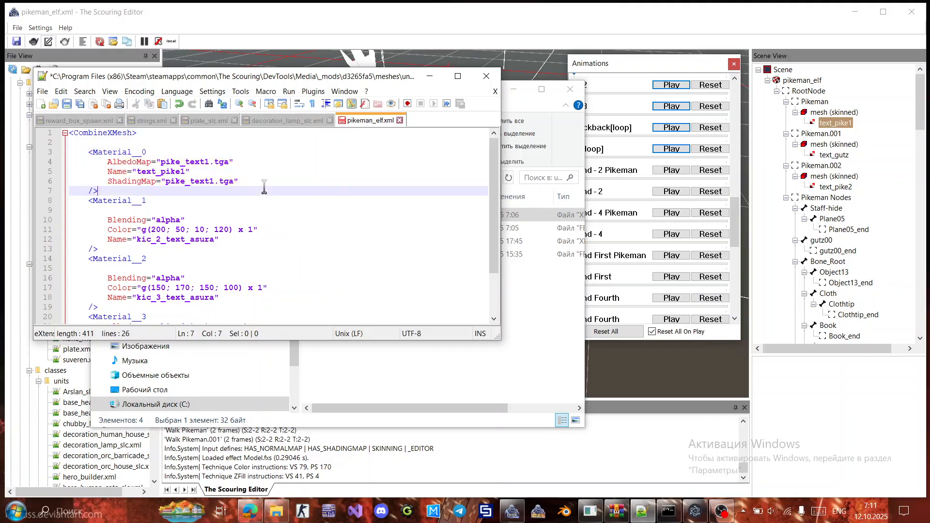
pyautogui.moveTo(266, 182); pyautogui.dragTo(109, 162)
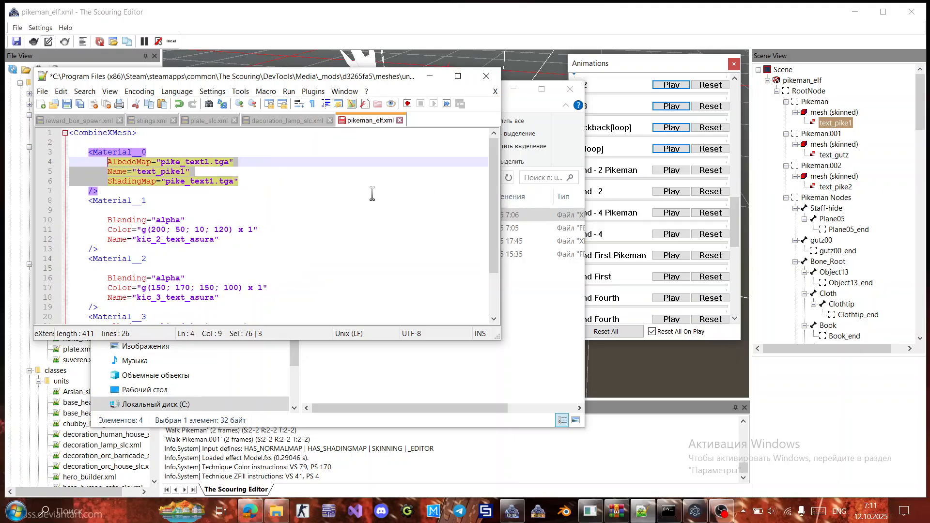
pyautogui.click(230, 298)
pyautogui.moveTo(230, 298); pyautogui.dragTo(108, 278)
pyautogui.hotkey('ctrl', 'v')
pyautogui.moveTo(208, 278); pyautogui.dragTo(185, 288)
pyautogui.write('2')
pyautogui.write('2')
pyautogui.write('2')
# Set the Name of Material__1 to text_gutz.
pyautogui.click(195, 239)
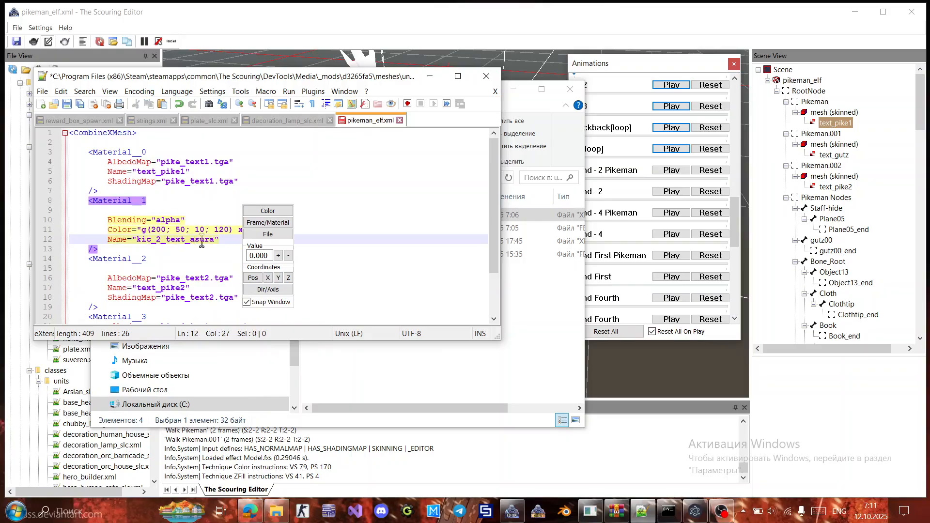
pyautogui.moveTo(213, 240); pyautogui.dragTo(137, 240)
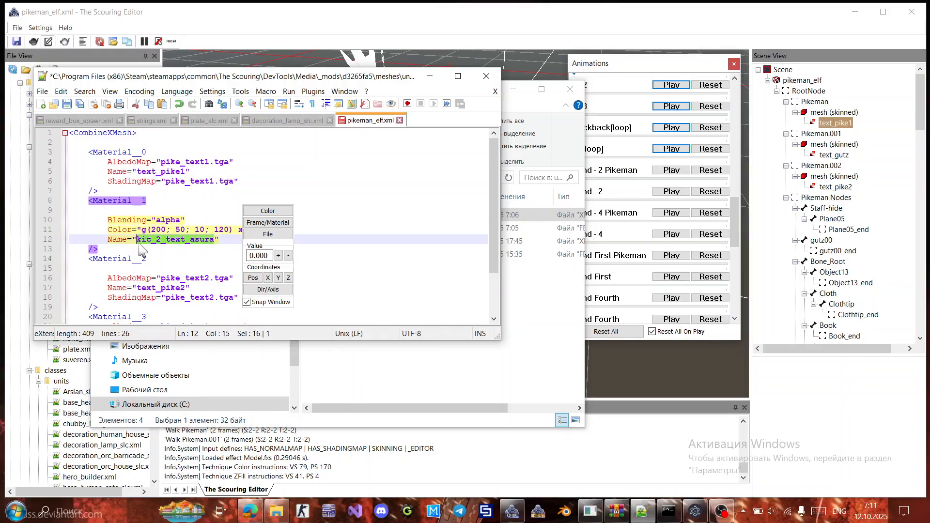
pyautogui.write('text')
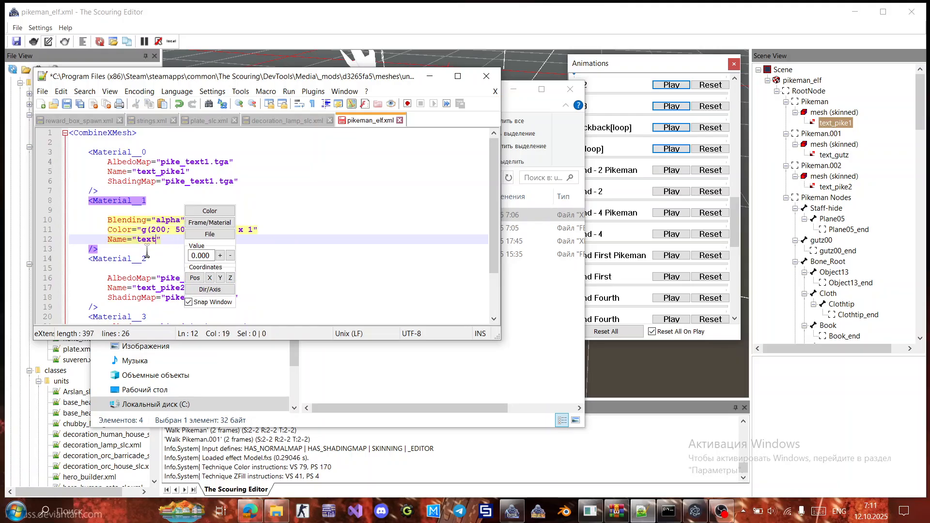
pyautogui.write('_gutz')
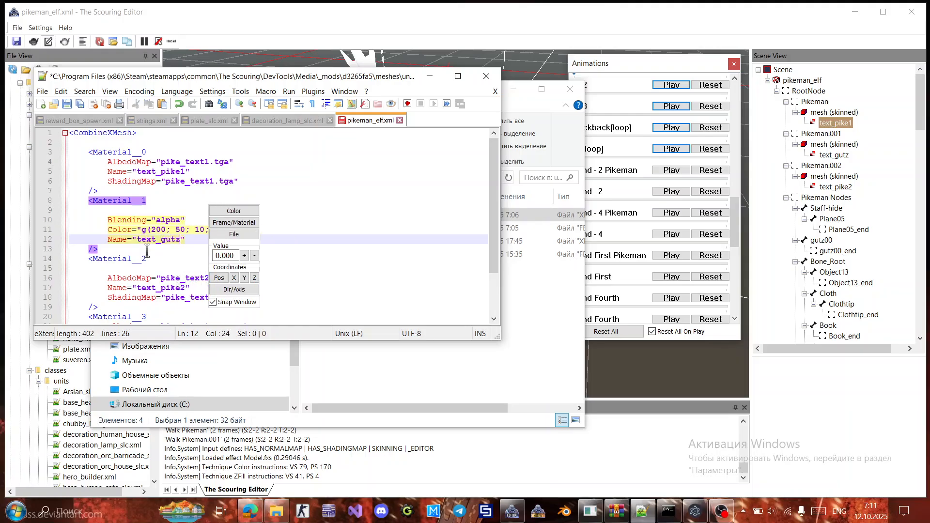
pyautogui.click(304, 181)
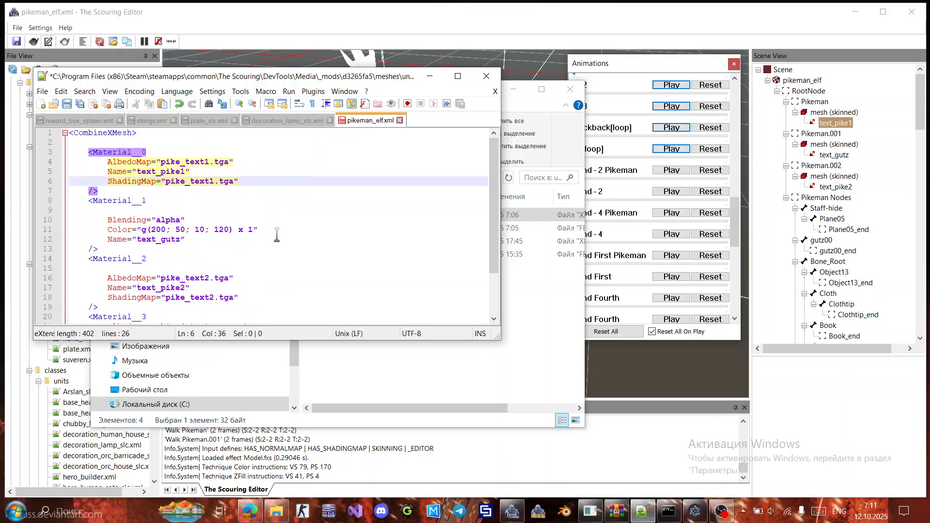
# Set Material__1's Color to g(50; 150; 10; 120) x 1 and save pikeman_elf.xml.
pyautogui.click(221, 232)
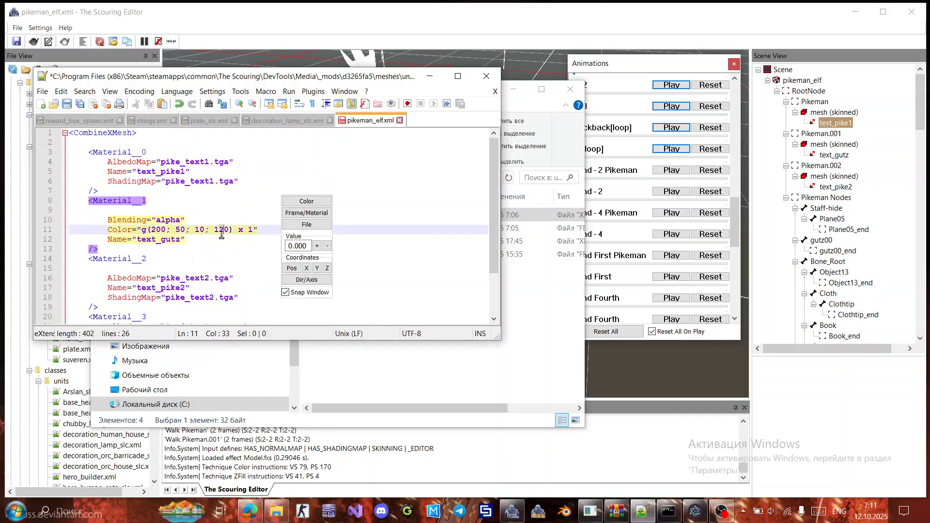
pyautogui.click(117, 212)
pyautogui.click(230, 239)
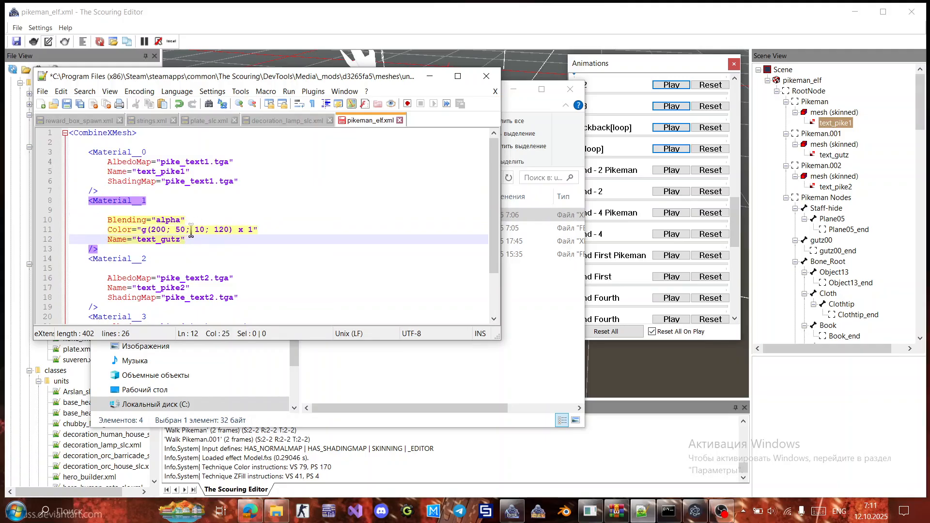
pyautogui.moveTo(166, 231); pyautogui.dragTo(149, 231)
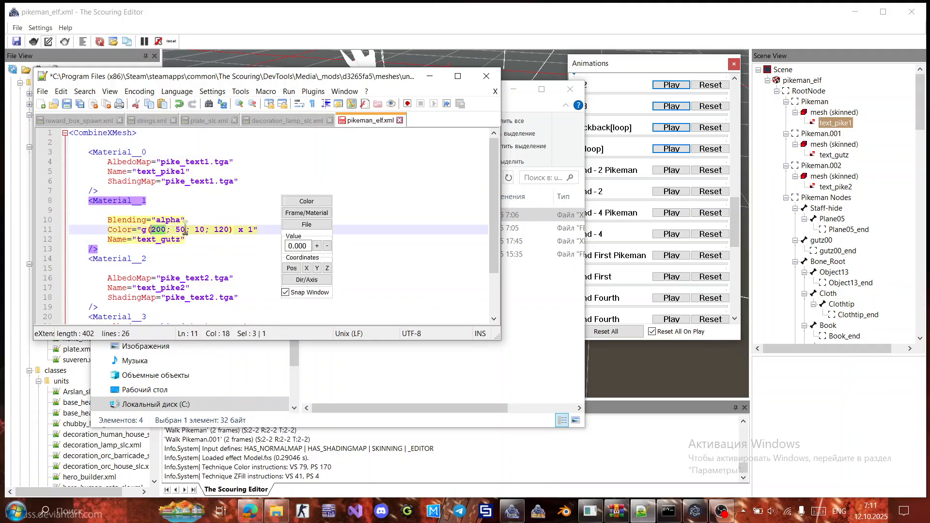
pyautogui.click(176, 229)
pyautogui.moveTo(206, 230); pyautogui.dragTo(195, 231)
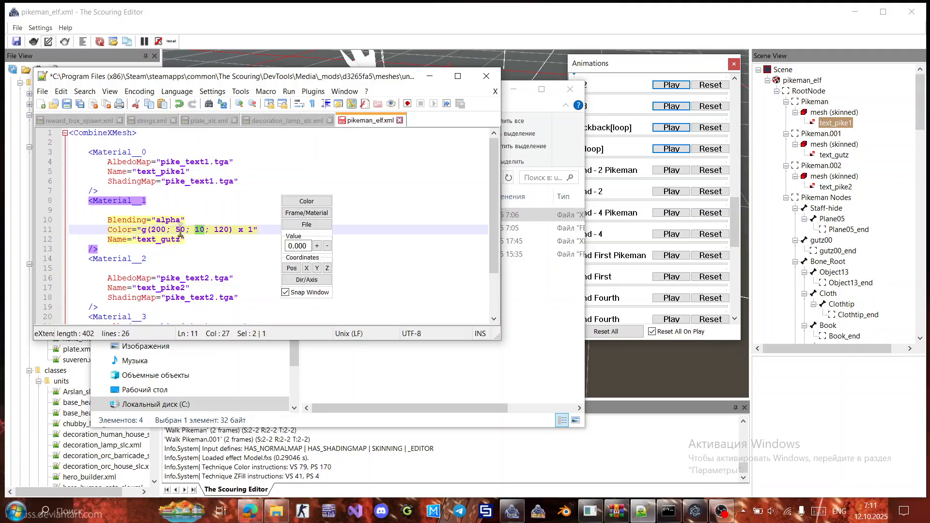
pyautogui.click(176, 229)
pyautogui.write('15')
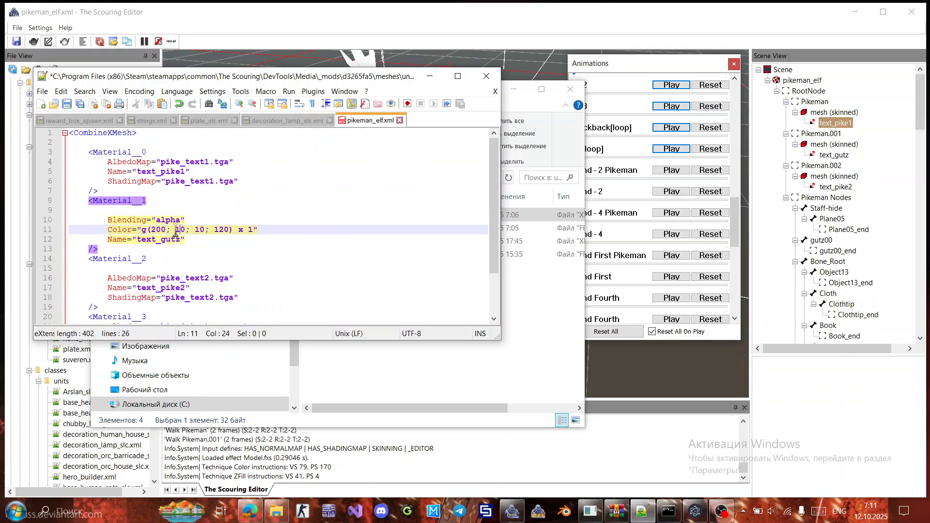
pyautogui.press('BackSpace')
pyautogui.press('BackSpace')
pyautogui.write('1')
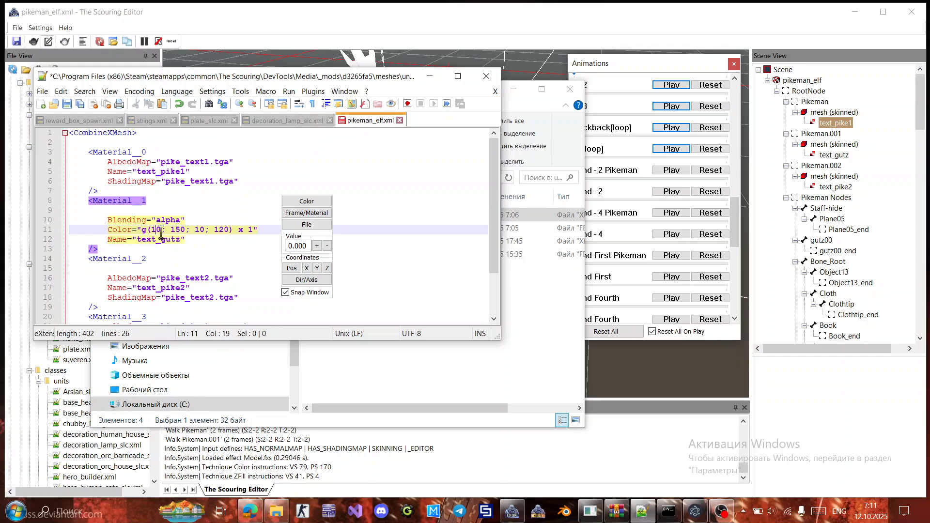
pyautogui.press('BackSpace')
pyautogui.write('5')
pyautogui.press('Up')
pyautogui.press('Up')
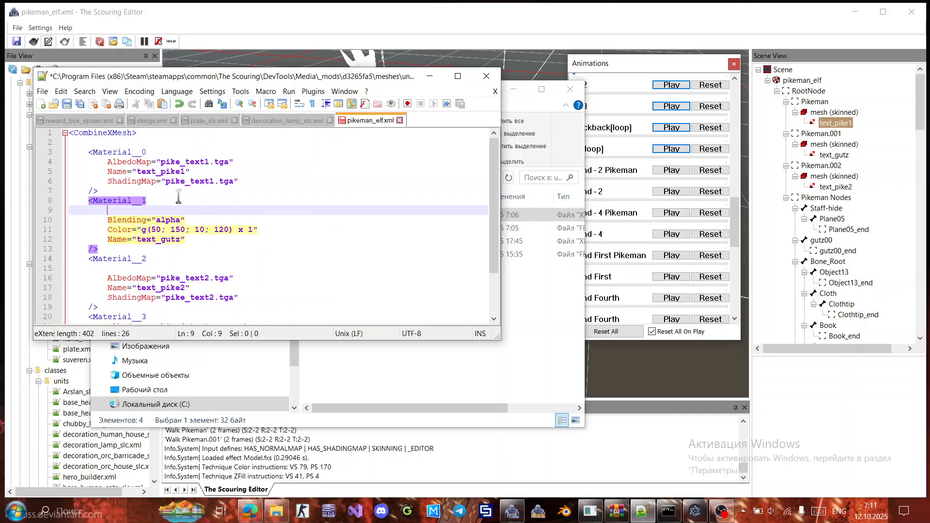
pyautogui.hotkey('ctrl', 's')
# Switch to The Scouring Editor, reload the changed pikeman_elf.xml, dismiss the texture warnings and examine the model's materials.
pyautogui.click(512, 511)
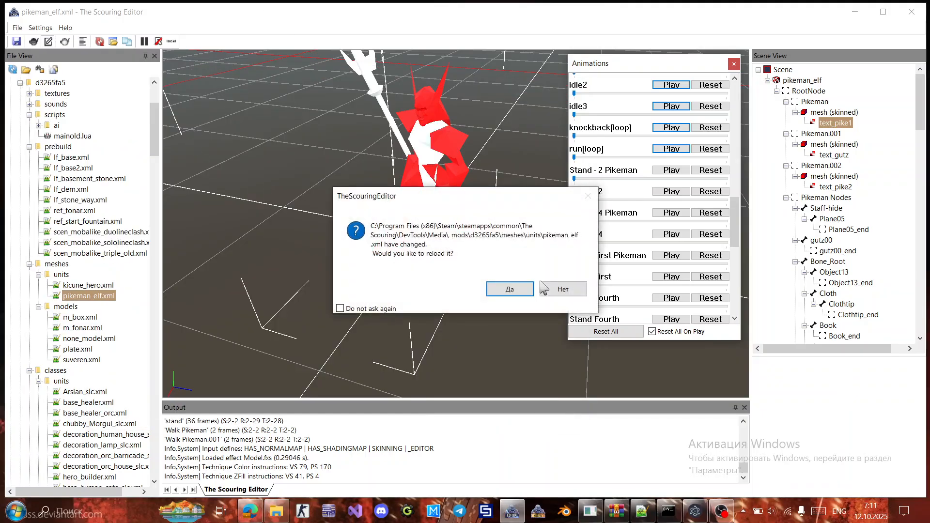
pyautogui.click(509, 289)
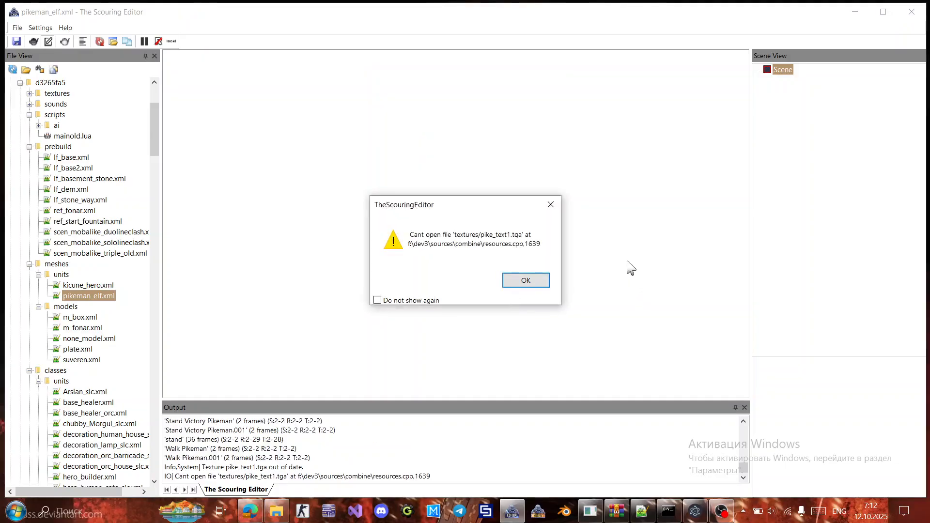
pyautogui.click(523, 283)
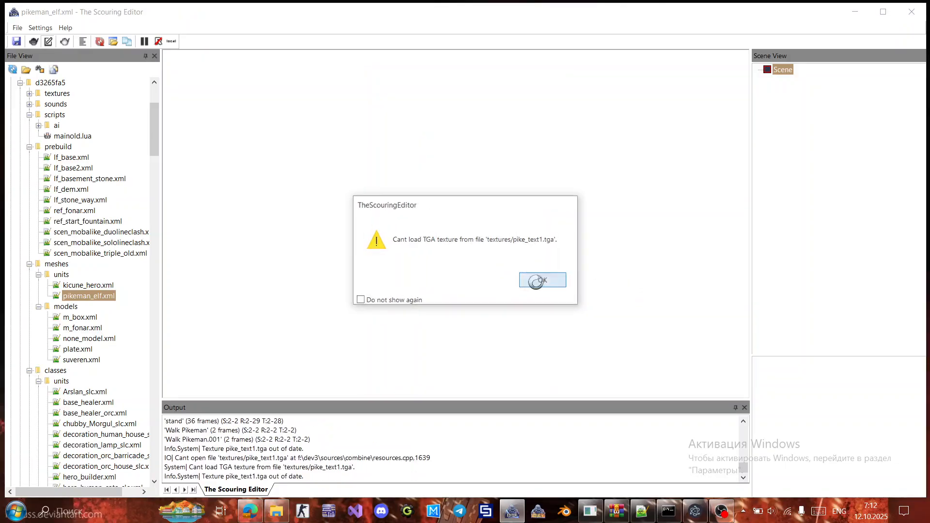
pyautogui.click(536, 281)
pyautogui.click(537, 285)
pyautogui.click(537, 286)
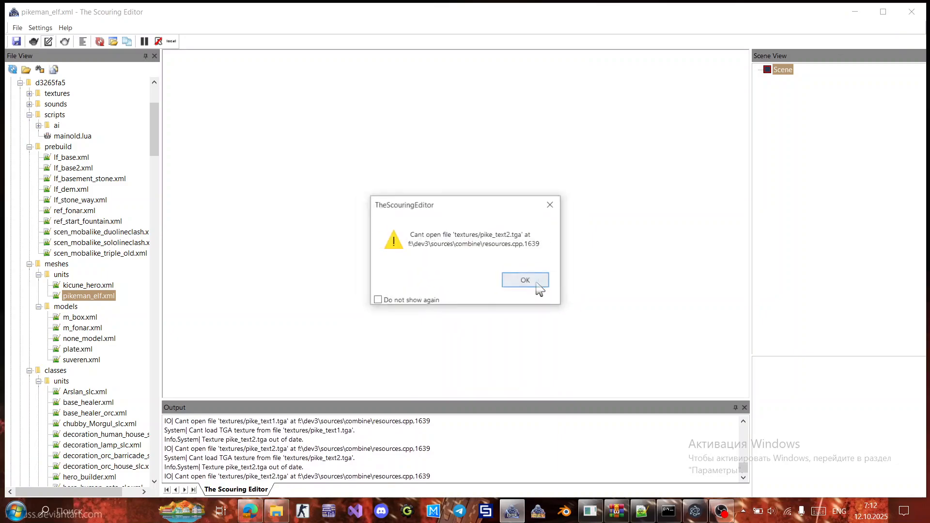
pyautogui.click(536, 283)
pyautogui.click(537, 284)
pyautogui.click(537, 285)
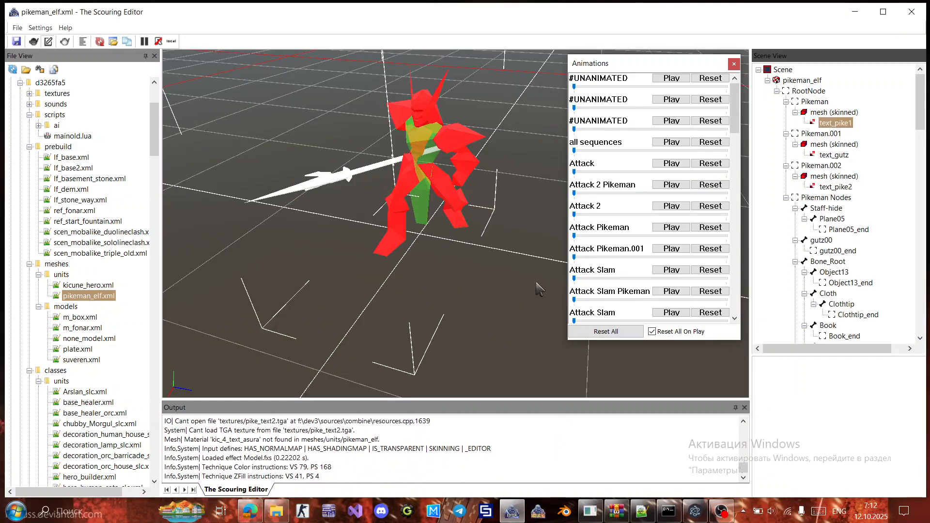
pyautogui.moveTo(522, 323); pyautogui.dragTo(502, 317)
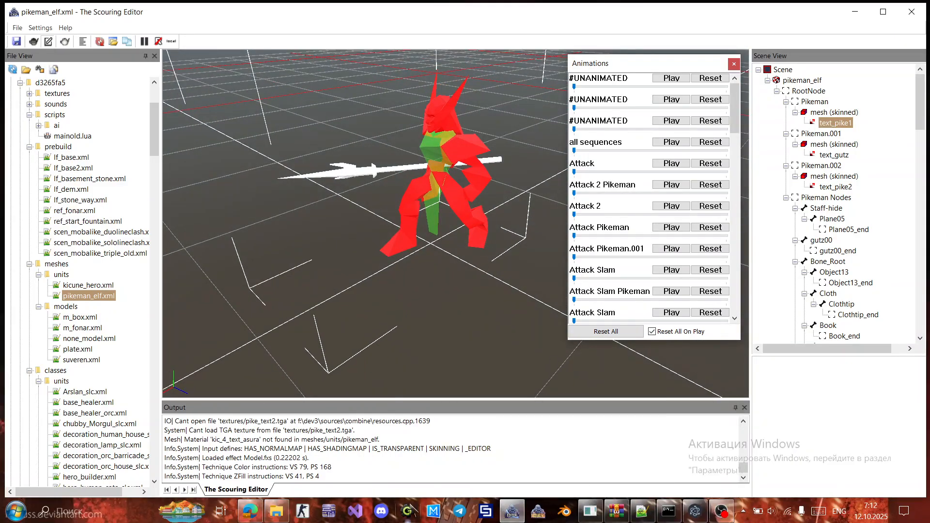
# Return to Notepad++, set the fourth component of Material__1's Color to 254 and save pikeman_elf.xml.
pyautogui.click(641, 514)
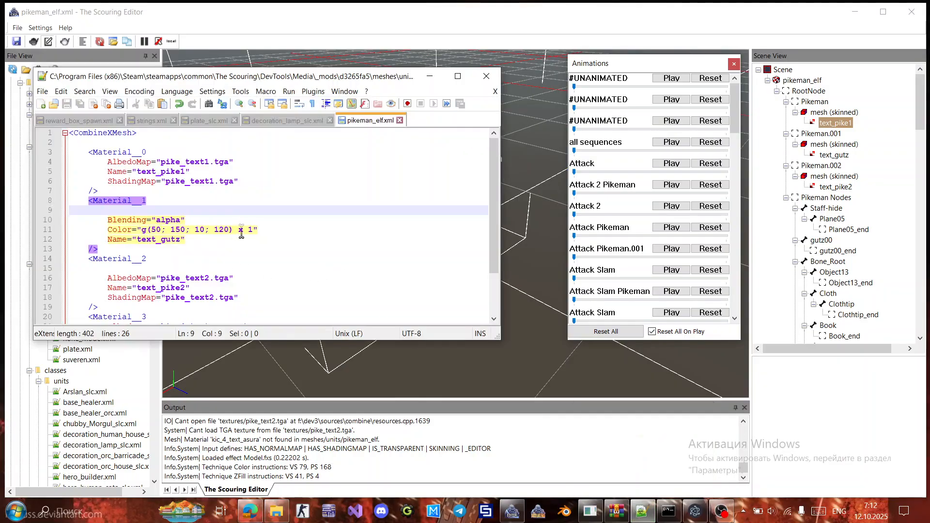
pyautogui.moveTo(229, 230); pyautogui.dragTo(220, 230)
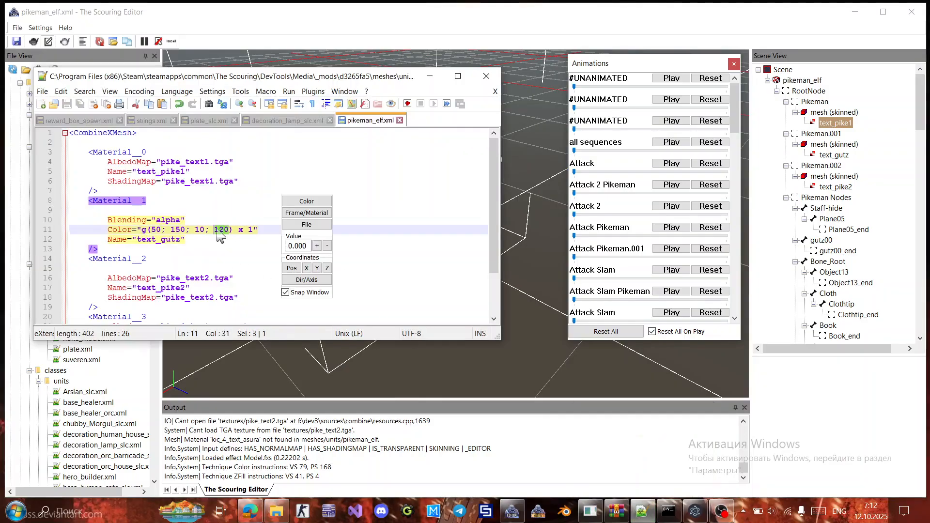
pyautogui.write('255')
pyautogui.click(253, 248)
pyautogui.click(226, 231)
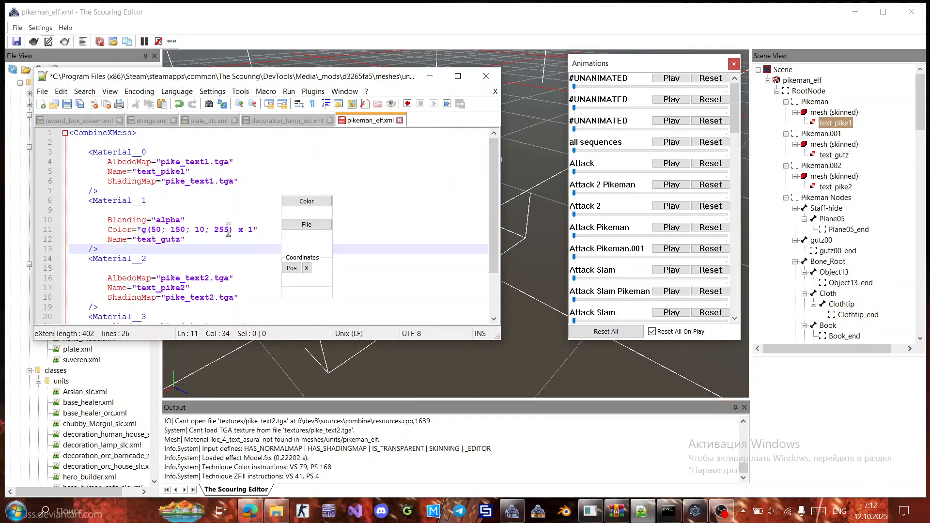
pyautogui.press('BackSpace')
pyautogui.write('4')
pyautogui.click(226, 239)
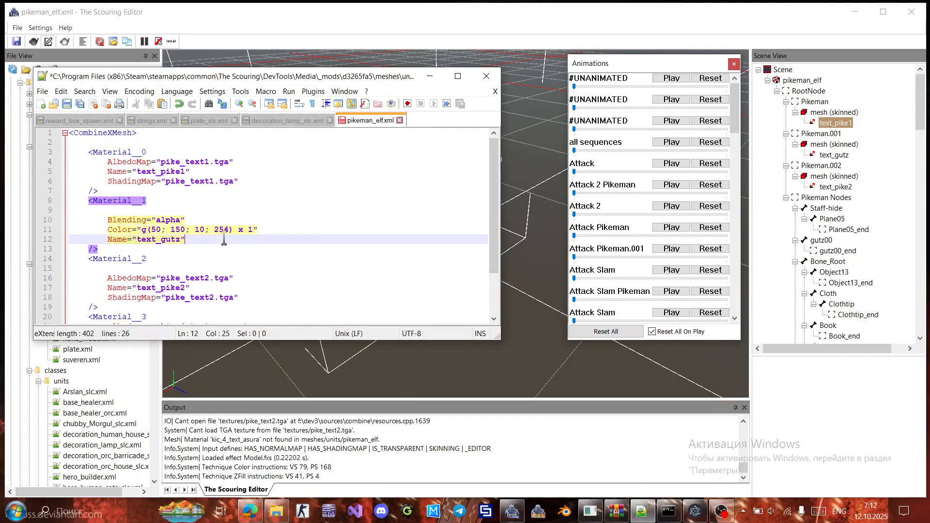
pyautogui.click(66, 104)
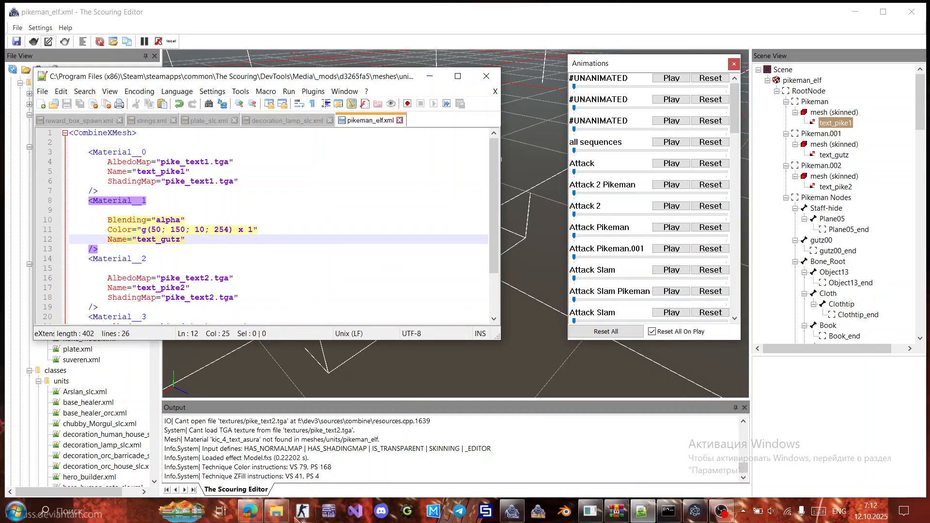
# Open the d3265fa5 mod's textures folder in File Explorer and check the exact names of the pike texture files.
pyautogui.click(277, 511)
pyautogui.click(396, 178)
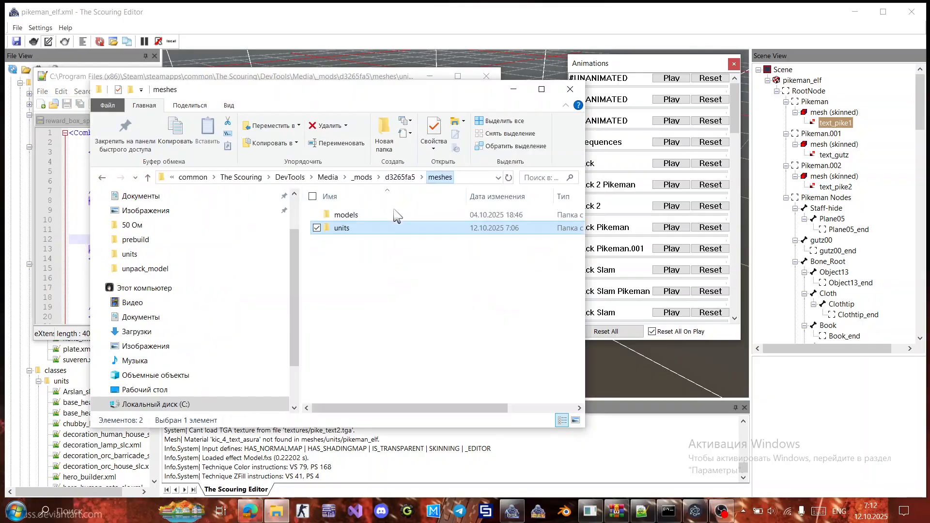
pyautogui.click(400, 177)
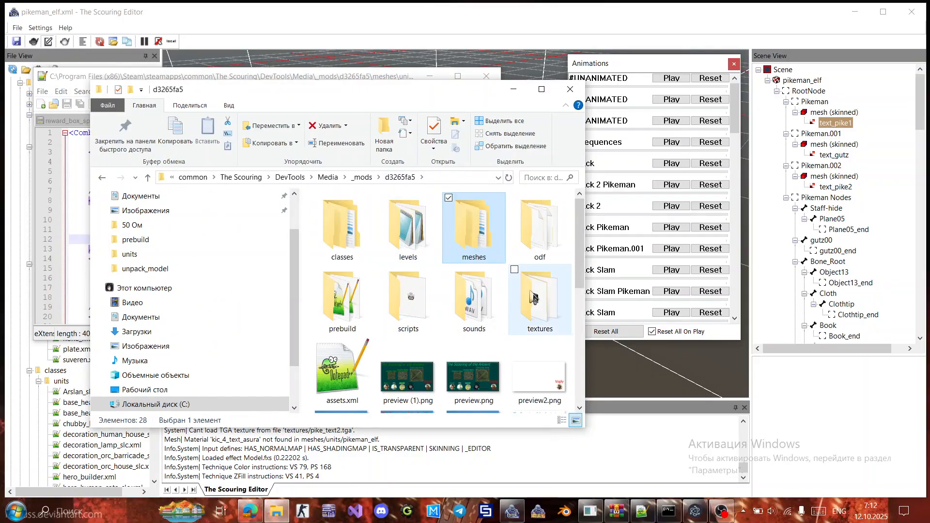
pyautogui.doubleClick(533, 296)
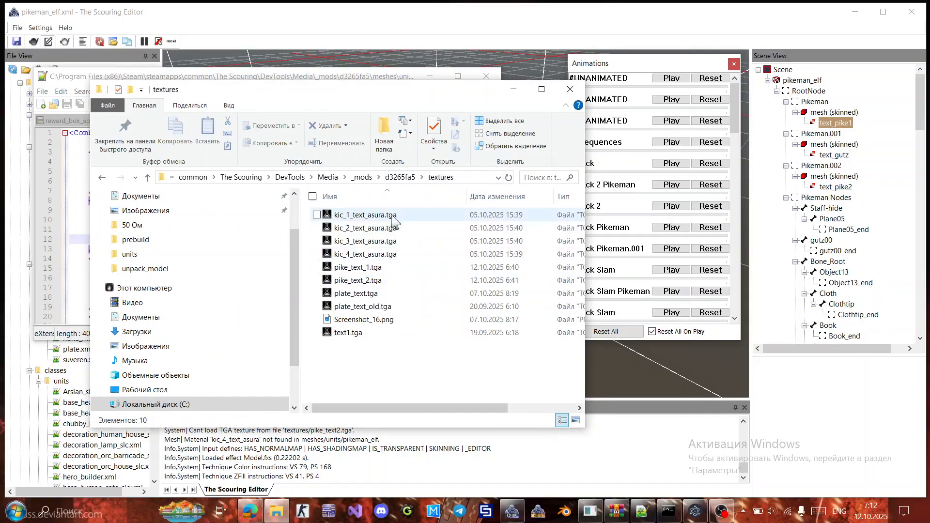
pyautogui.click(388, 267)
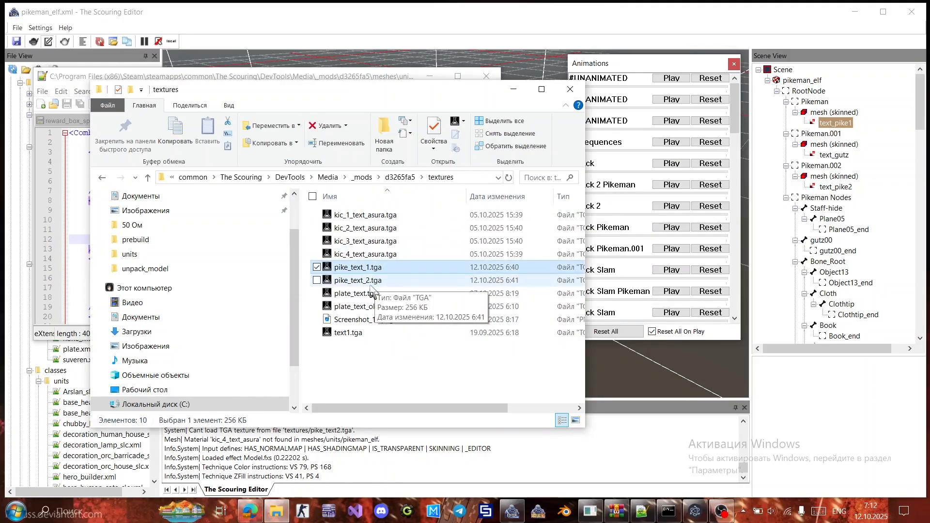
# In pikeman_elf.xml, change both maps of Material__0 to pike_text_1.tga and of Material__2 to pike_text_2.tga, then save.
pyautogui.click(77, 78)
pyautogui.click(180, 172)
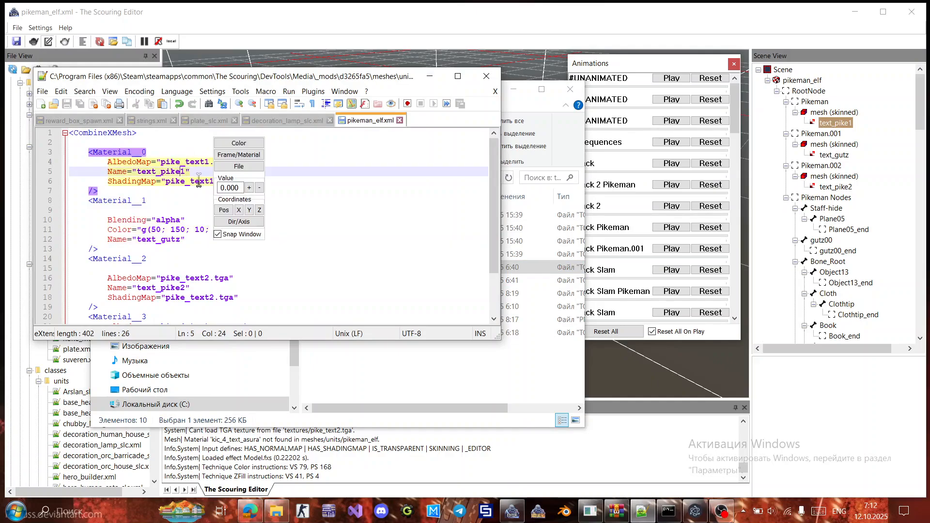
pyautogui.click(322, 151)
pyautogui.click(204, 163)
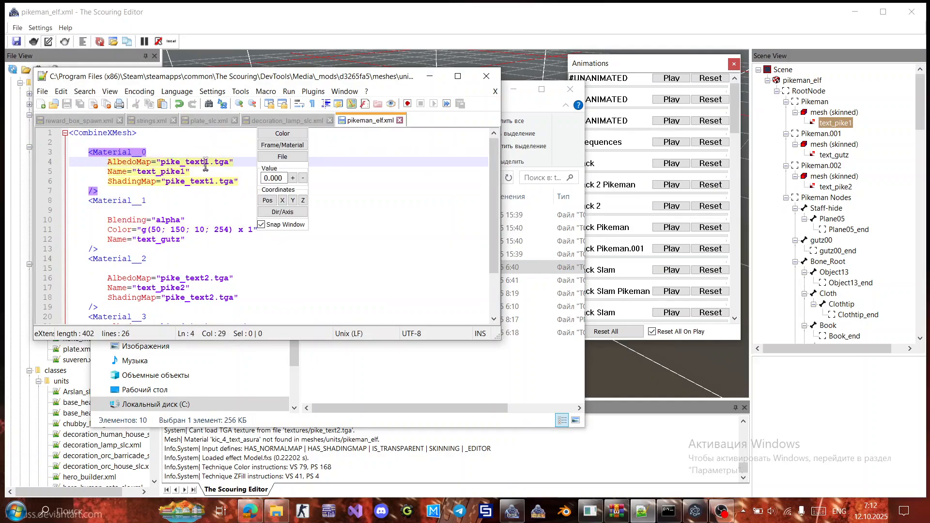
pyautogui.write('_')
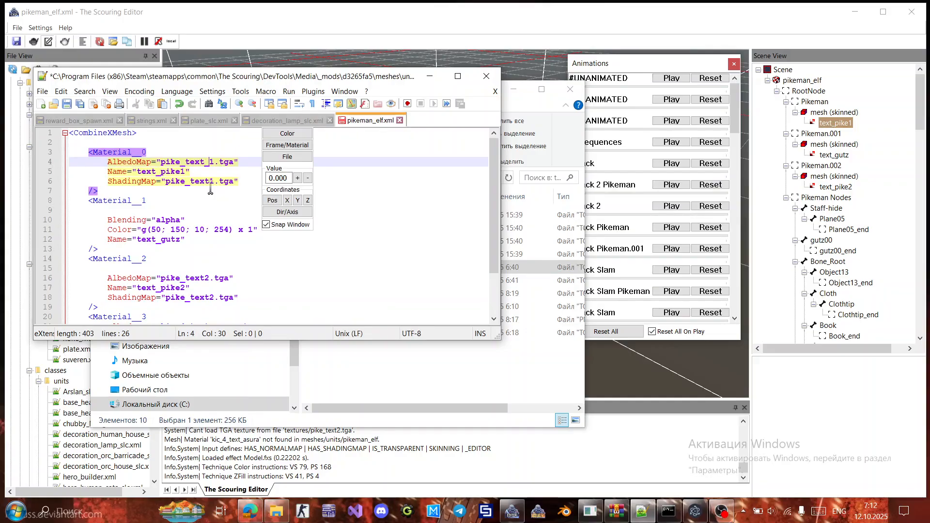
pyautogui.click(210, 181)
pyautogui.write('_')
pyautogui.click(209, 278)
pyautogui.write('_')
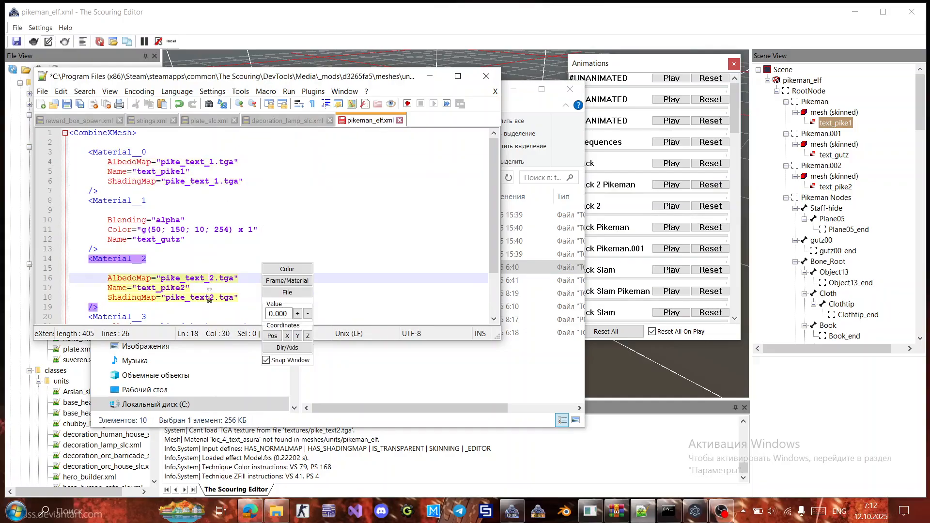
pyautogui.write('_')
pyautogui.click(175, 249)
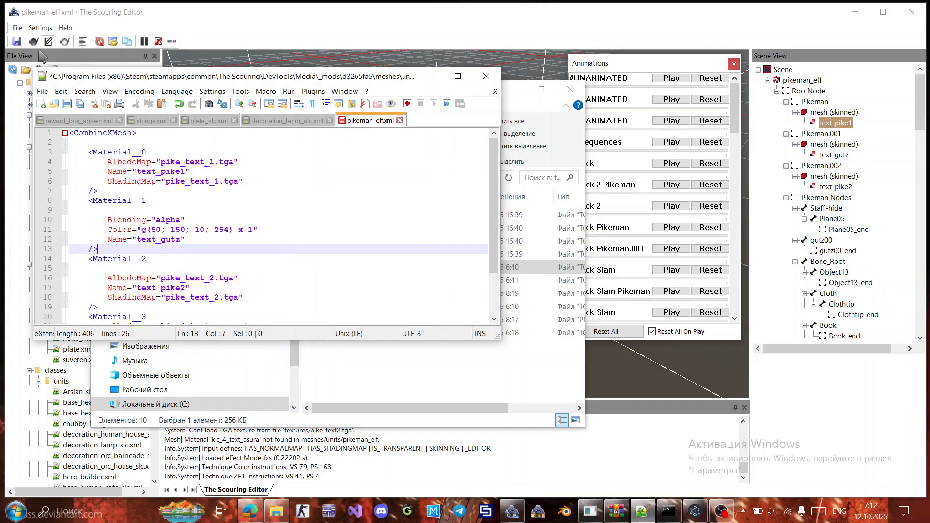
pyautogui.click(67, 104)
# Switch to The Scouring Editor, reload the changed pikeman_elf.xml, dismiss the missing-material warning and examine the textured model.
pyautogui.click(208, 11)
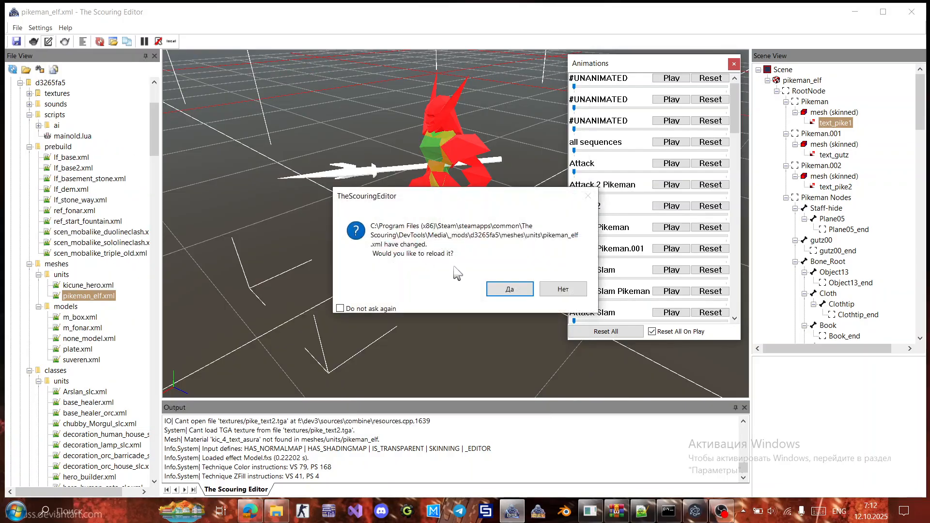
pyautogui.click(502, 288)
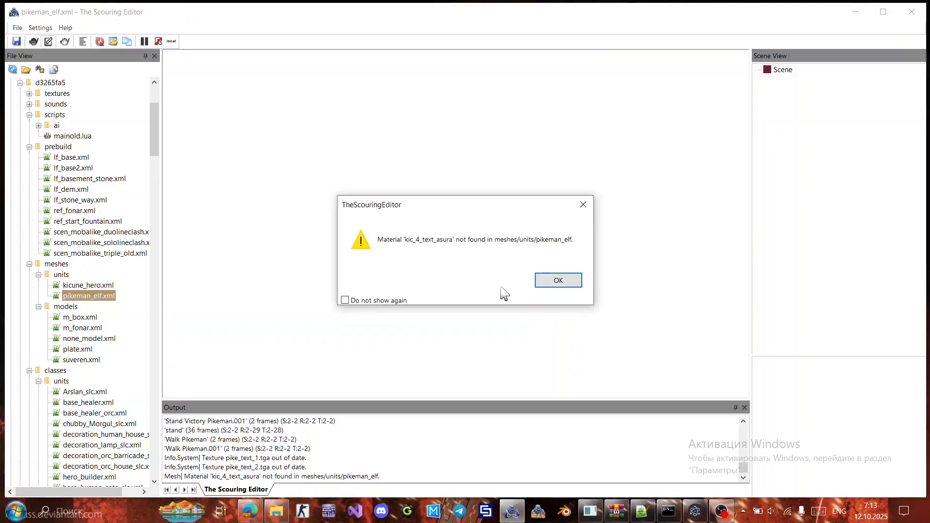
pyautogui.click(558, 281)
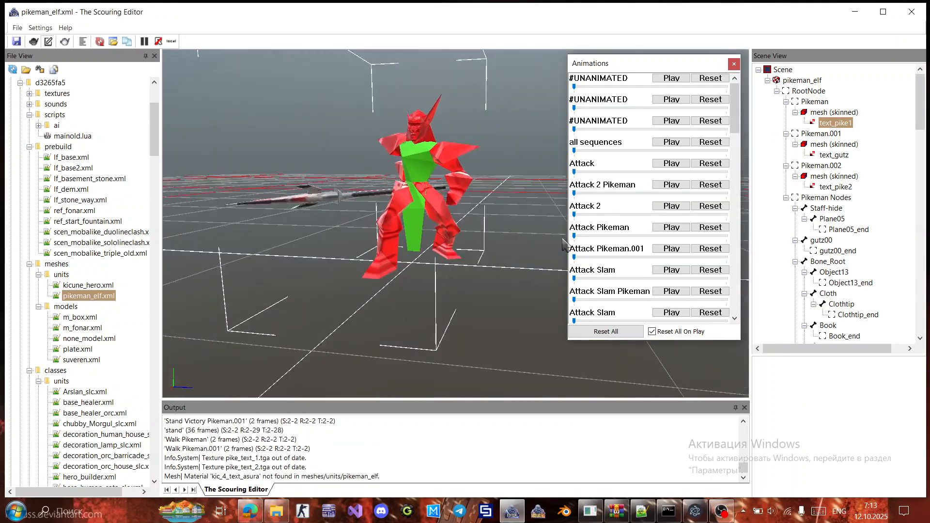
pyautogui.moveTo(491, 251); pyautogui.dragTo(470, 264, button='middle')
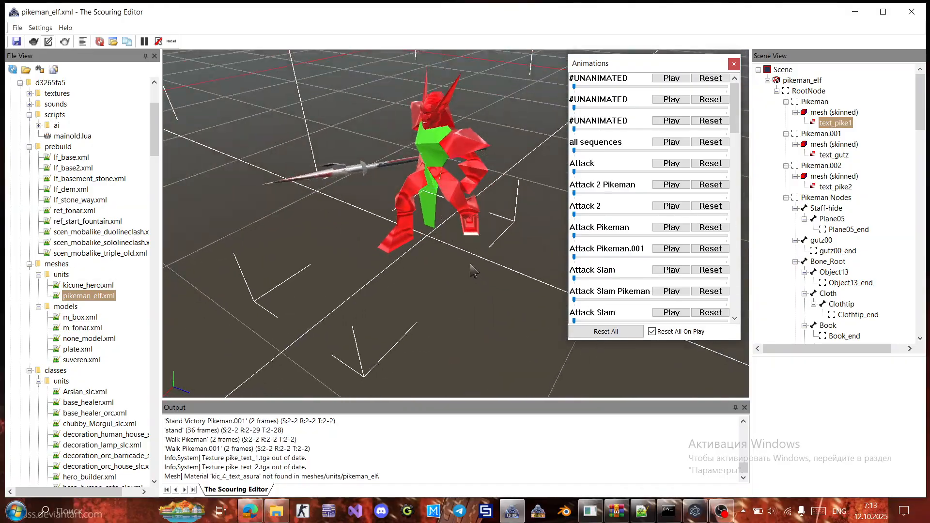
# Return to Notepad++, delete the whole Material__3 block with the kic_4_text_asura texture from pikeman_elf.xml and save the file.
pyautogui.click(643, 511)
pyautogui.click(216, 288)
pyautogui.scroll(-2, 222, 290)
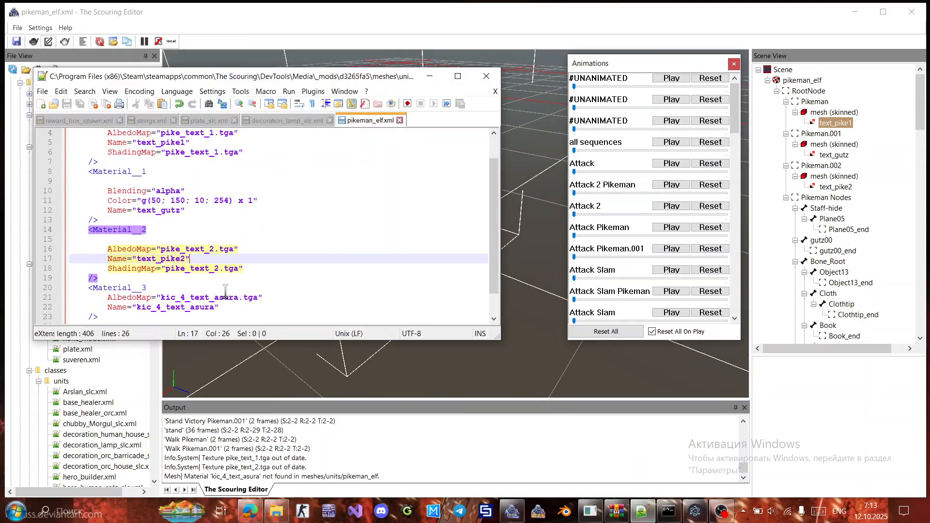
pyautogui.click(226, 279)
pyautogui.moveTo(218, 289); pyautogui.dragTo(224, 250)
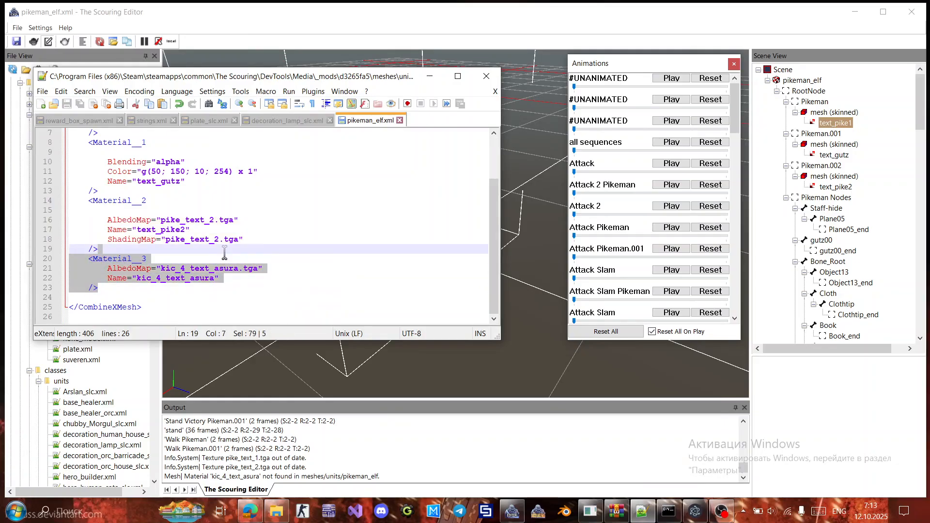
pyautogui.press('Delete')
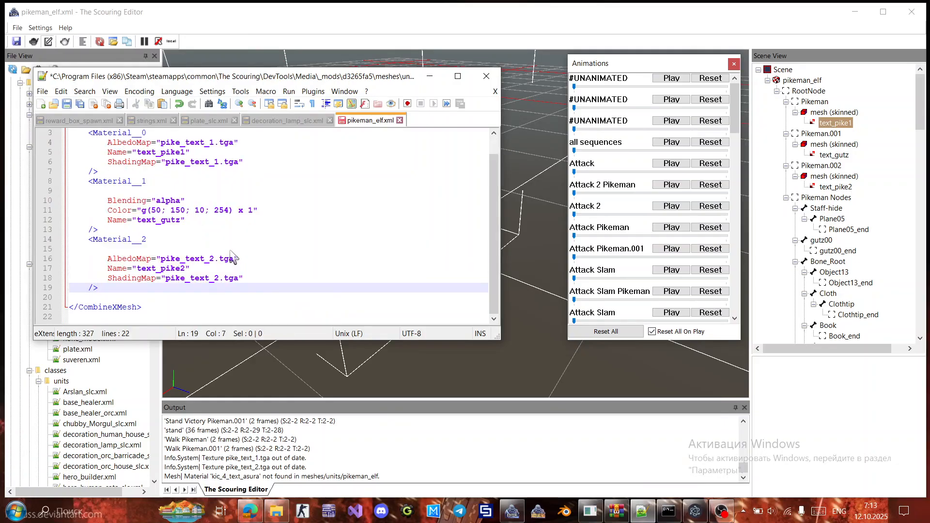
pyautogui.scroll(1, 228, 223)
pyautogui.hotkey('ctrl', 's')
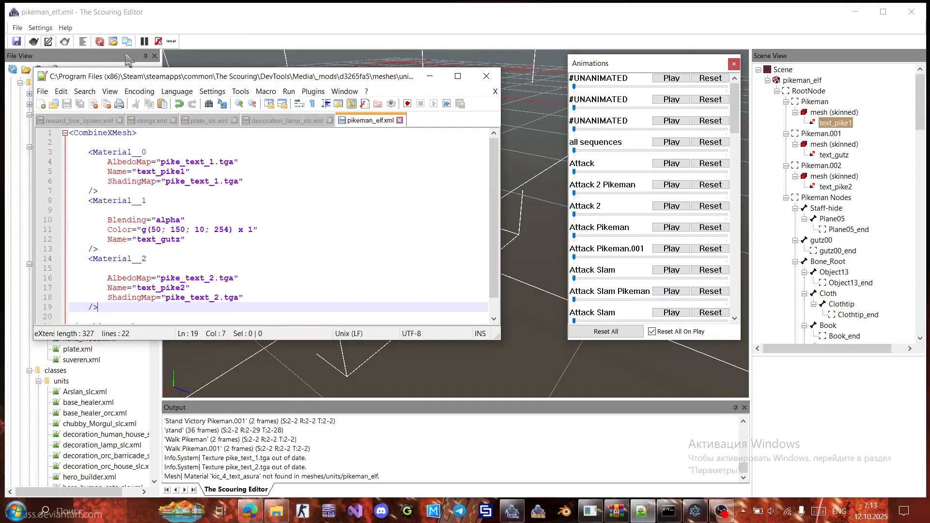
# Switch to The Scouring Editor, reload pikeman_elf.xml without Material__3, examine the model and select its text_pike1 material.
pyautogui.click(256, 17)
pyautogui.click(513, 295)
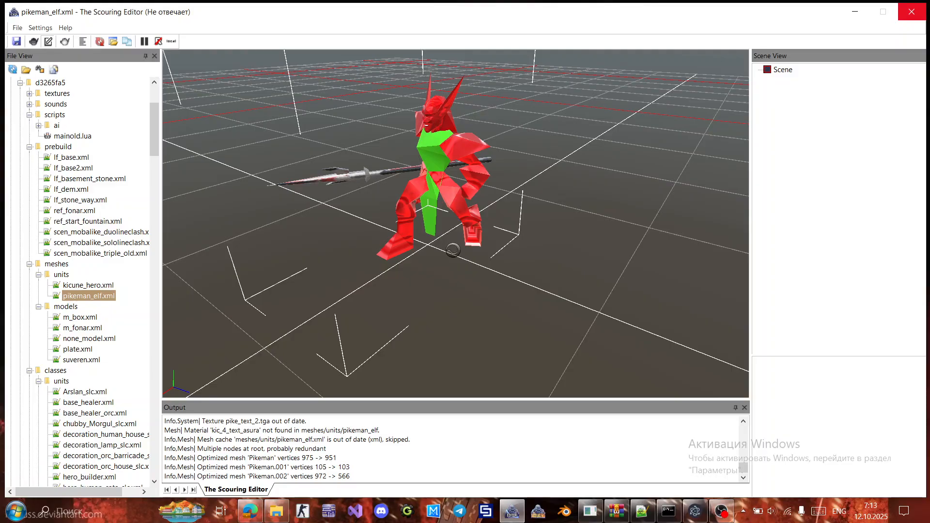
pyautogui.moveTo(453, 251)
pyautogui.mouseDown(button='middle')
pyautogui.moveTo(460, 210)
pyautogui.moveTo(507, 213)
pyautogui.moveTo(504, 278)
pyautogui.moveTo(466, 249)
pyautogui.mouseUp(button='middle')
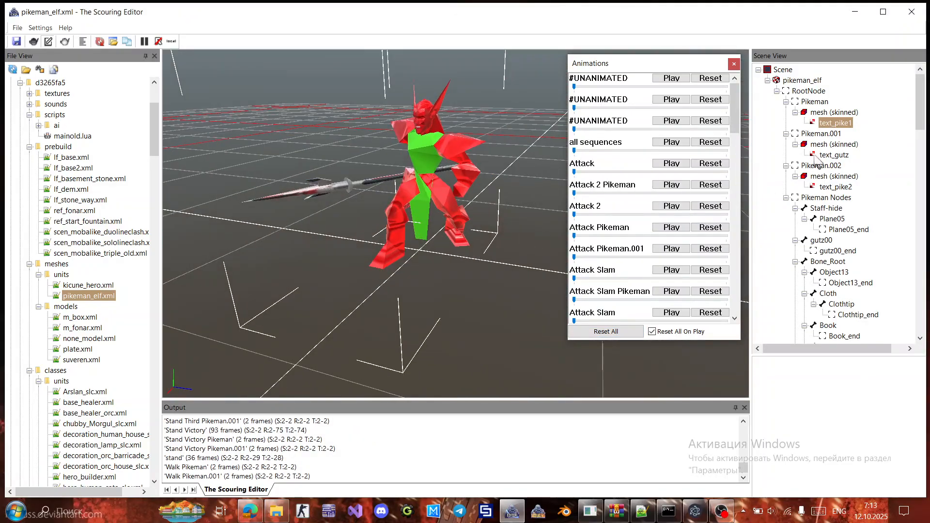
pyautogui.click(834, 124)
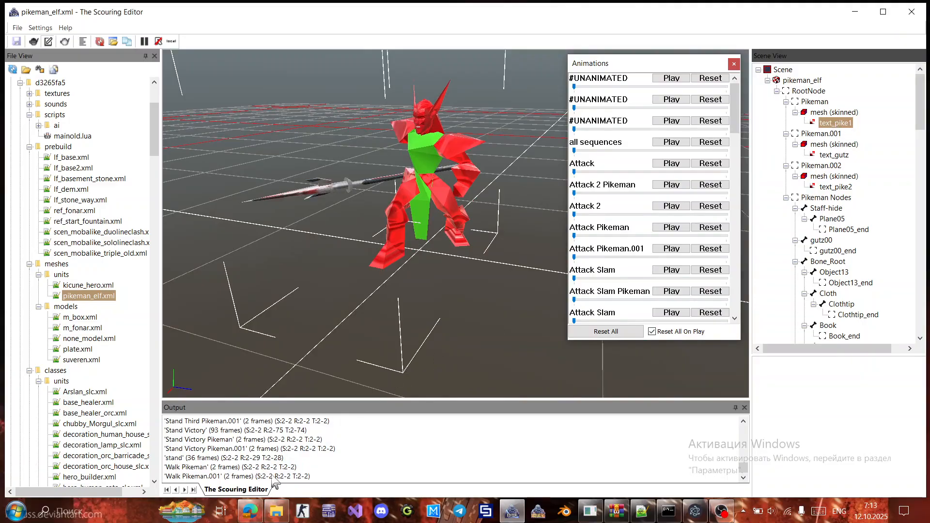
# Switch to File Explorer, view the pike_text_1.tga texture in BLP Lab, close it and go up to the d3265fa5 mod folder.
pyautogui.click(276, 511)
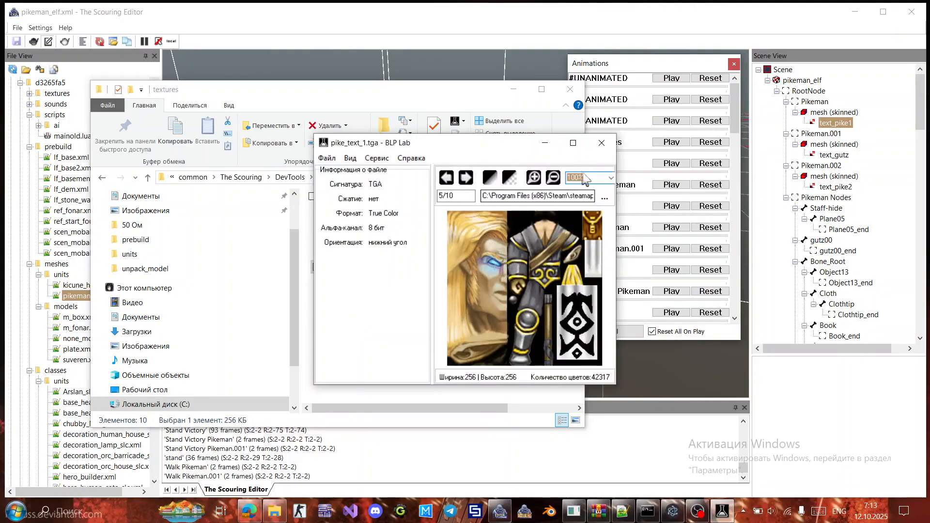
pyautogui.click(602, 143)
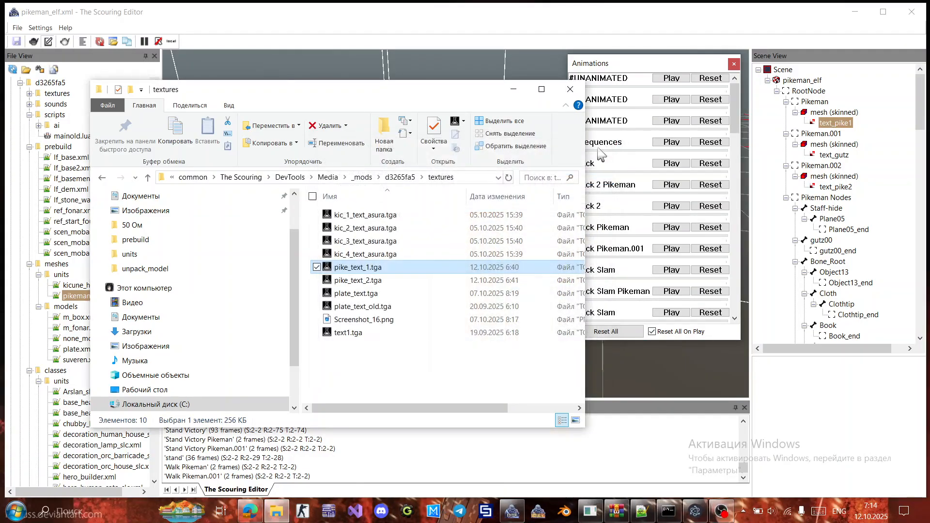
pyautogui.click(400, 177)
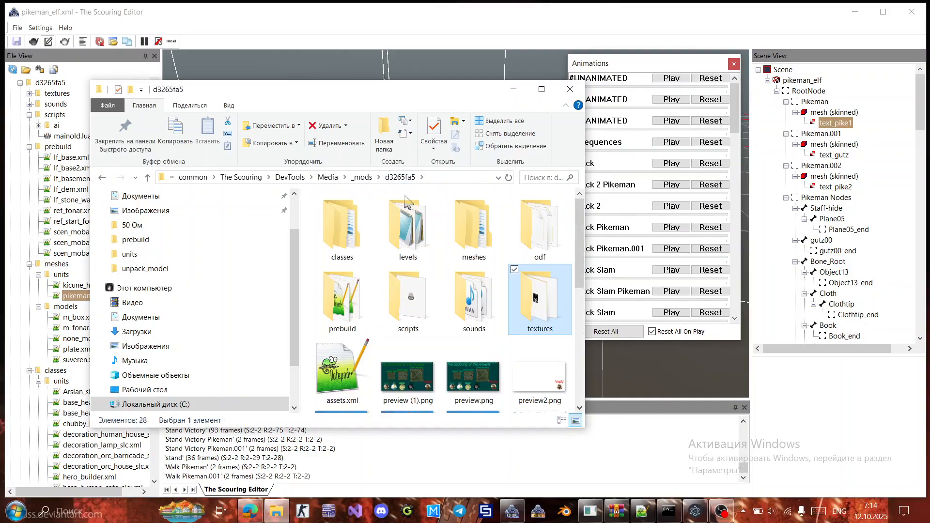
# In Notepad++, remove the ShadingMap lines from Material__0 and Material__2 in pikeman_elf.xml and save the file.
pyautogui.click(641, 511)
pyautogui.click(247, 181)
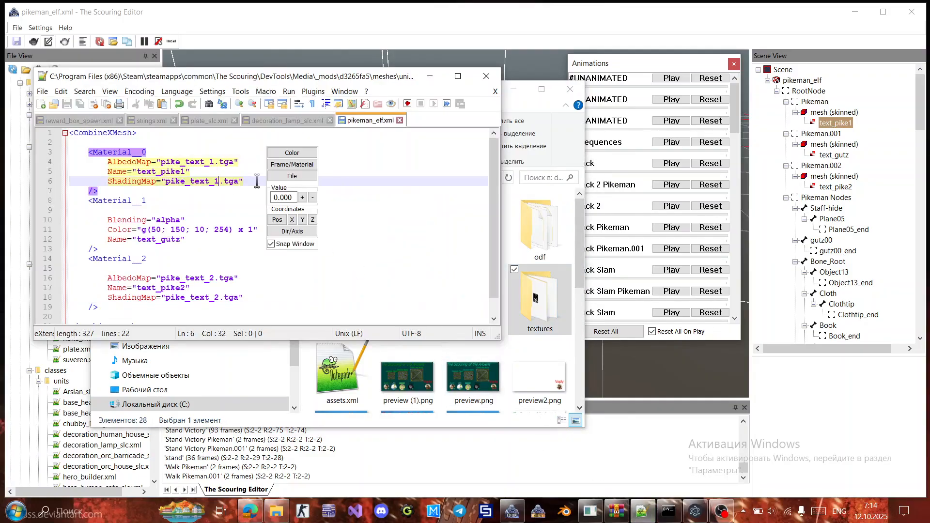
pyautogui.moveTo(247, 181); pyautogui.dragTo(256, 172)
pyautogui.press('Delete')
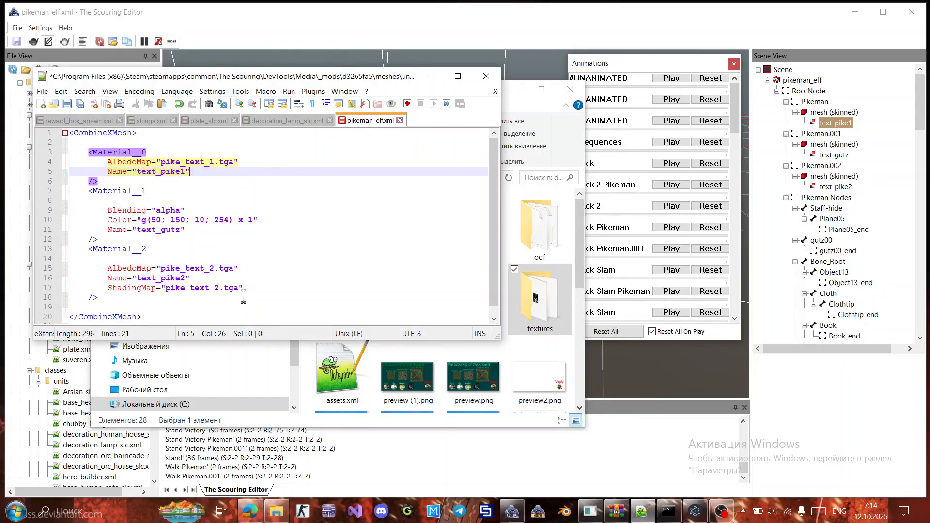
pyautogui.click(249, 296)
pyautogui.moveTo(249, 297); pyautogui.dragTo(257, 287)
pyautogui.press('Delete')
pyautogui.click(275, 259)
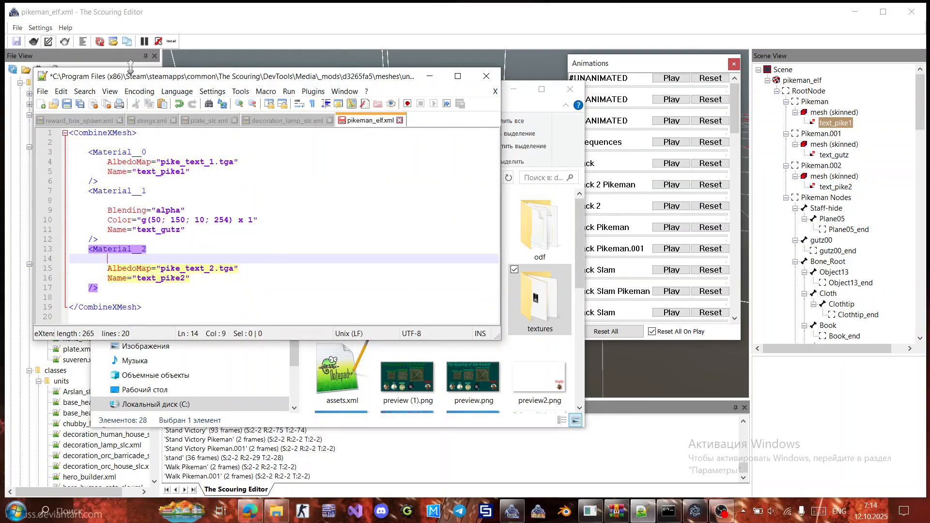
pyautogui.click(68, 104)
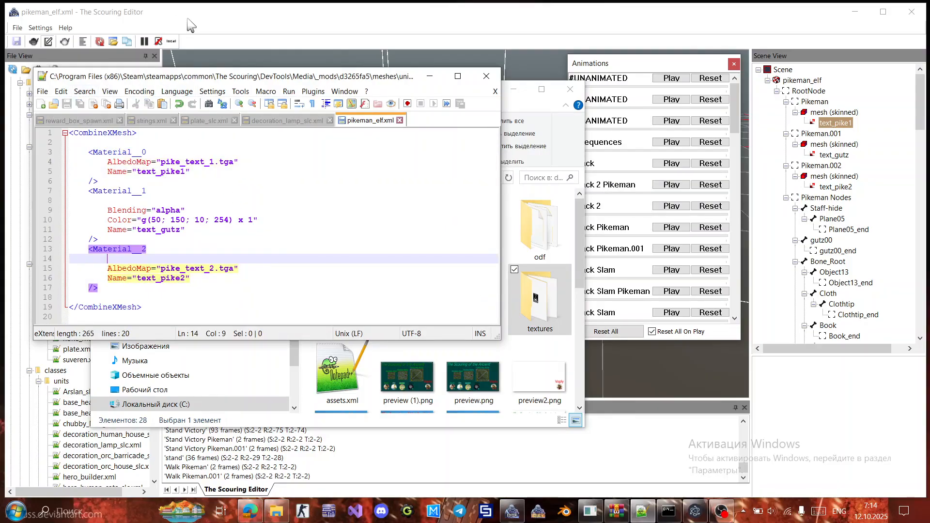
# Switch to The Scouring Editor, reload pikeman_elf.xml without the shading maps and select the Pikeman node instead of its material.
pyautogui.click(192, 26)
pyautogui.click(506, 289)
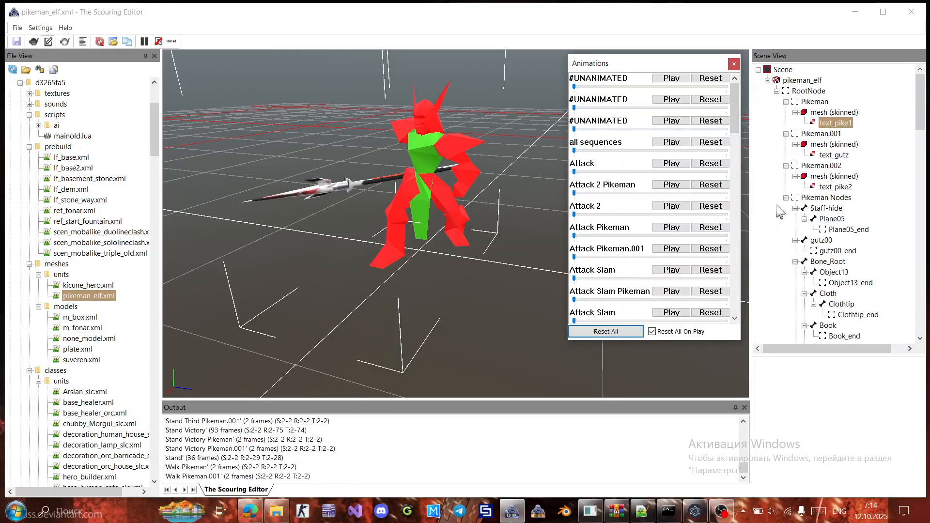
pyautogui.click(815, 102)
# Examine the textured pikeman from different angles and play its Attack and Attack 2 animations.
pyautogui.moveTo(457, 288); pyautogui.dragTo(457, 318, button='middle')
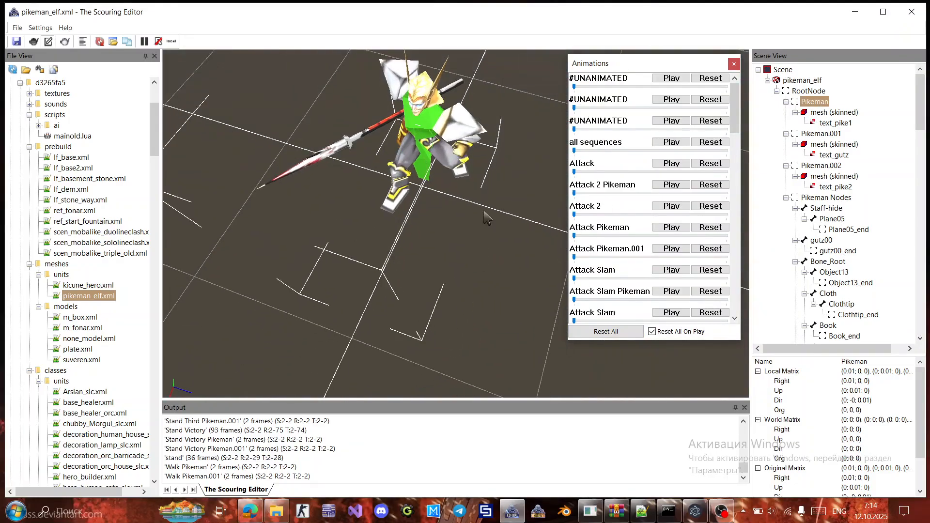
pyautogui.moveTo(484, 206); pyautogui.dragTo(486, 185, button='middle')
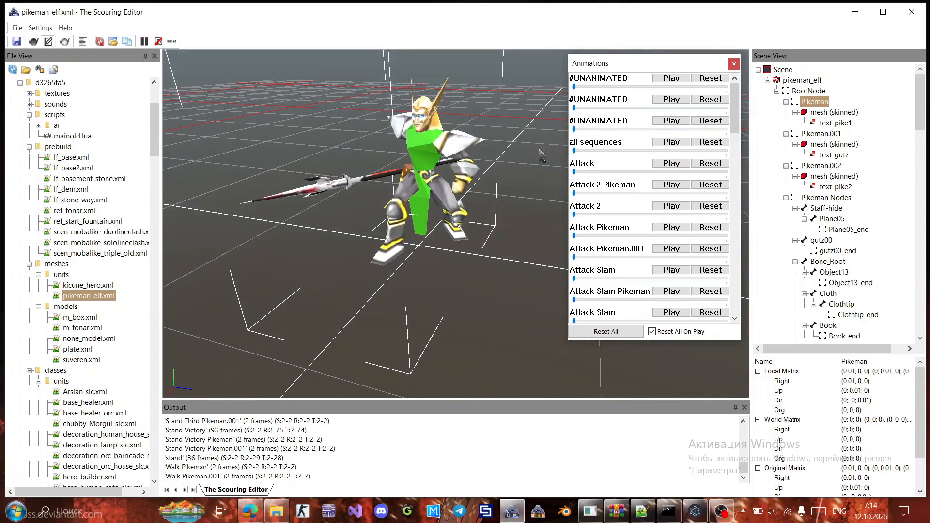
pyautogui.click(671, 163)
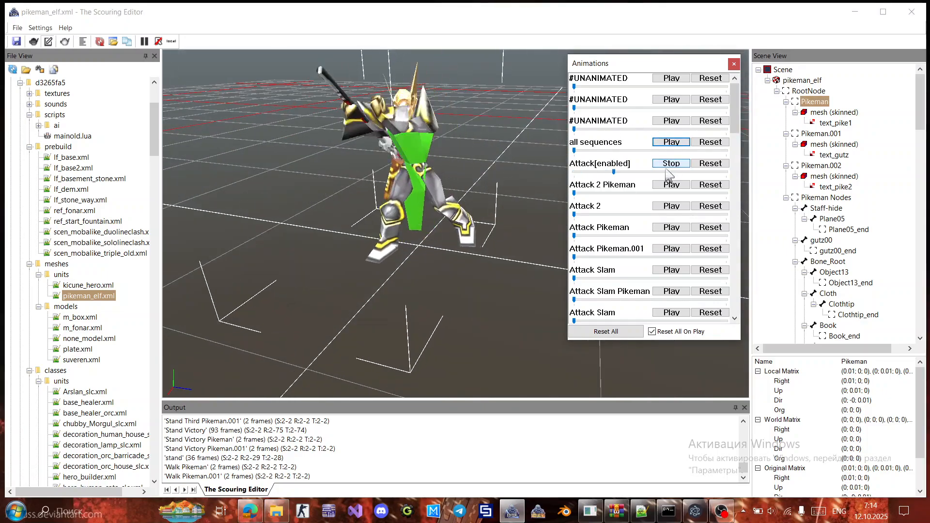
pyautogui.click(671, 207)
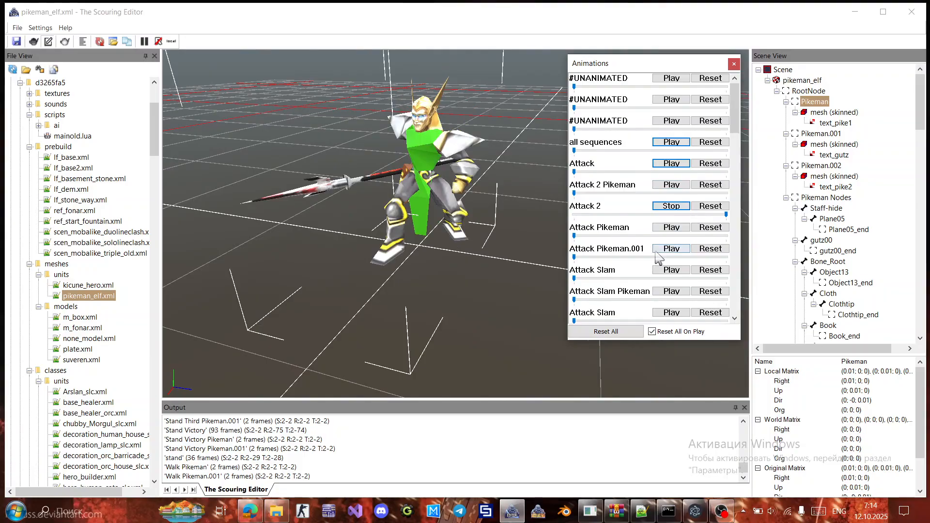
# Preview the pikeman_elf model's climb, defattack and defstand animations.
pyautogui.scroll(-1, 659, 259)
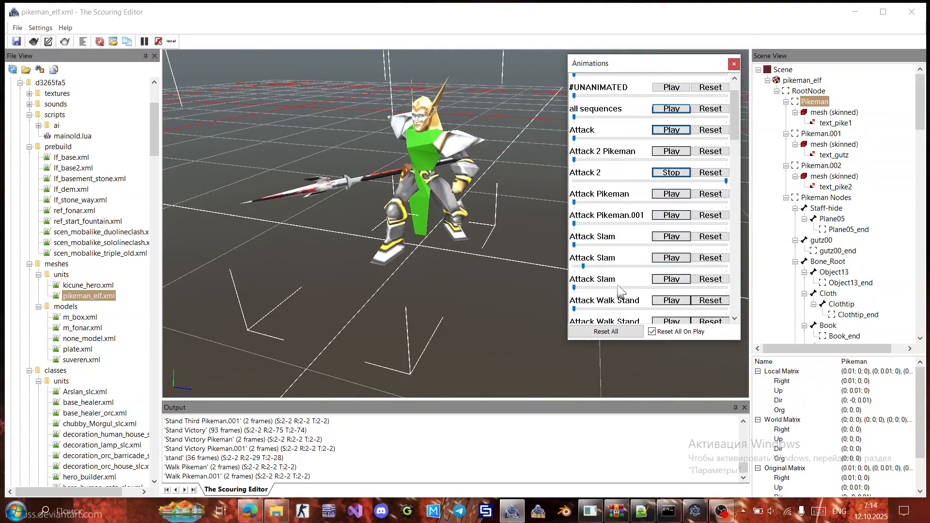
pyautogui.scroll(-3, 713, 207)
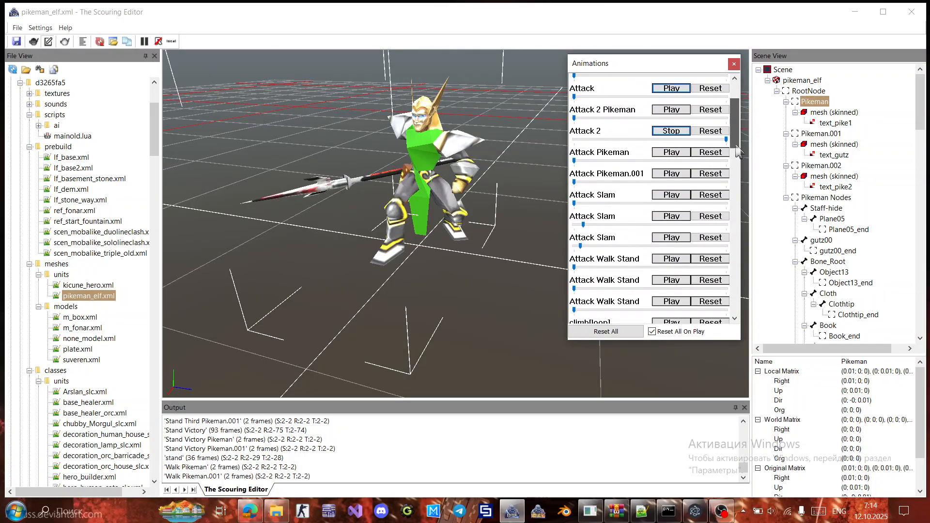
pyautogui.click(671, 262)
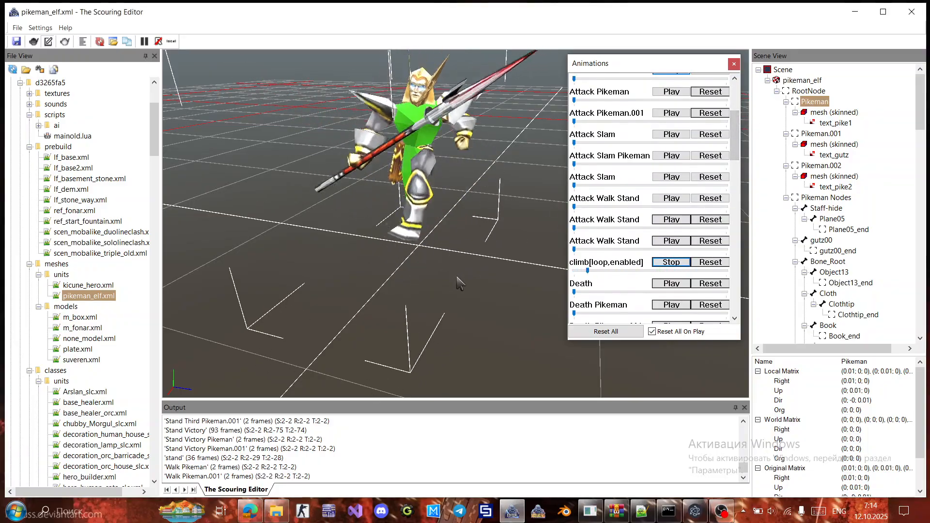
pyautogui.moveTo(668, 513)
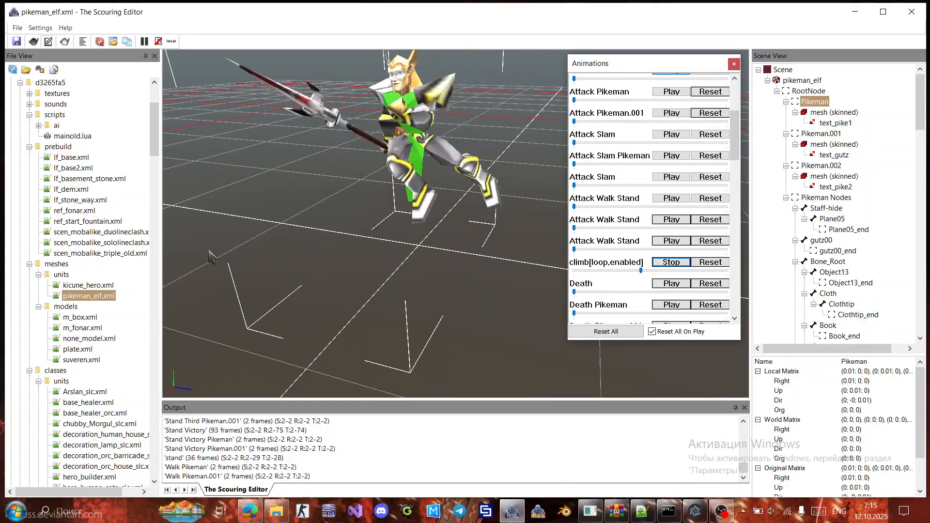
pyautogui.scroll(3, 156, 121)
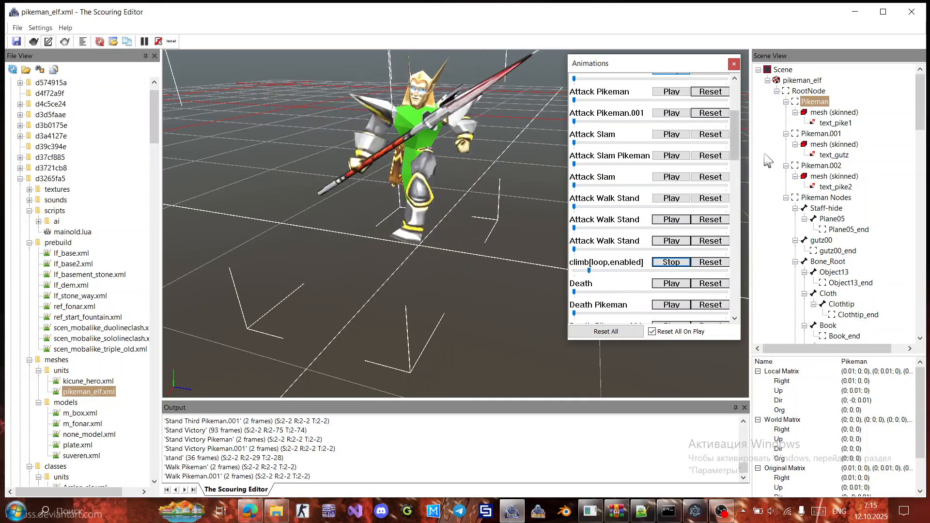
pyautogui.scroll(-6, 738, 160)
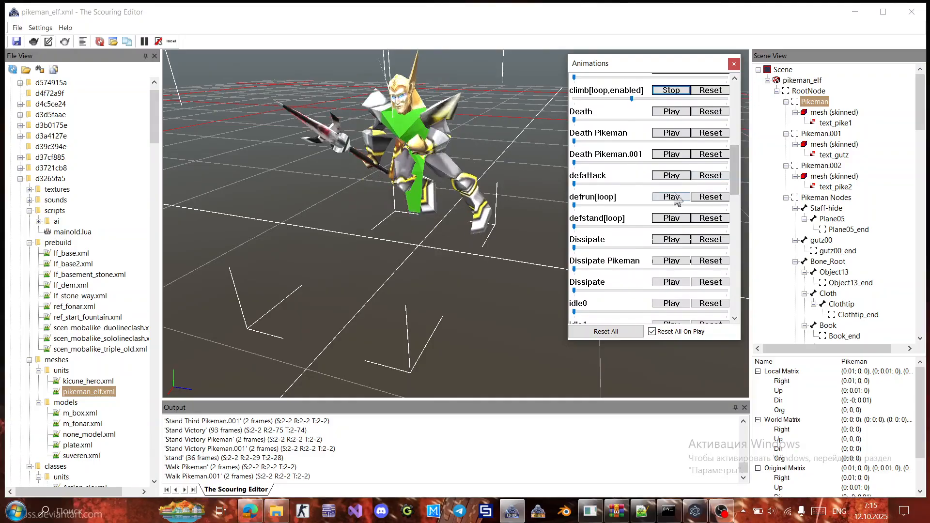
pyautogui.click(671, 91)
pyautogui.click(671, 175)
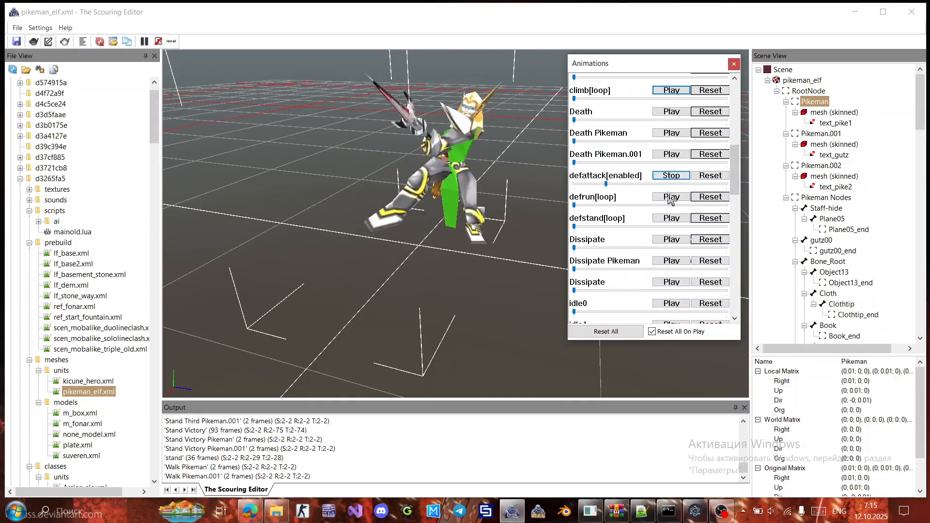
pyautogui.click(671, 217)
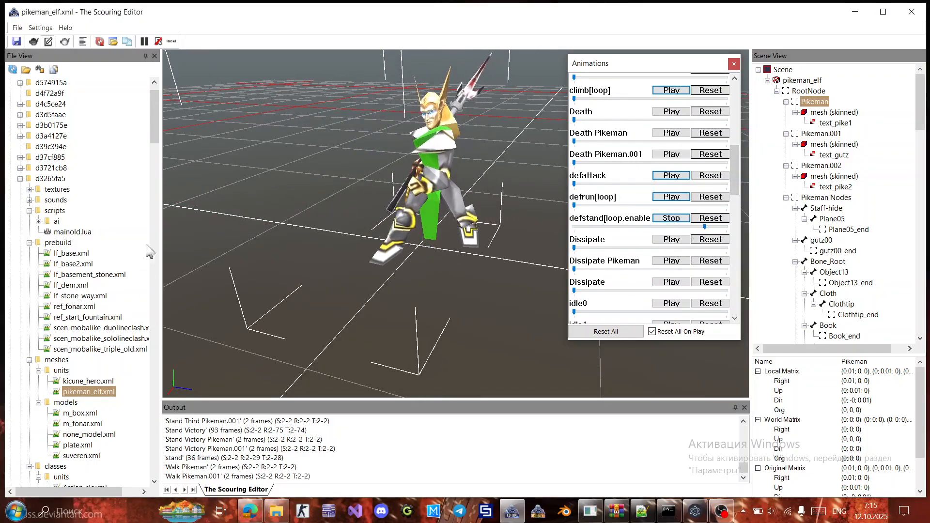
# Open human_footman.xml from the base game's classes/units folder and copy its entire contents.
pyautogui.moveTo(156, 137); pyautogui.dragTo(146, 472)
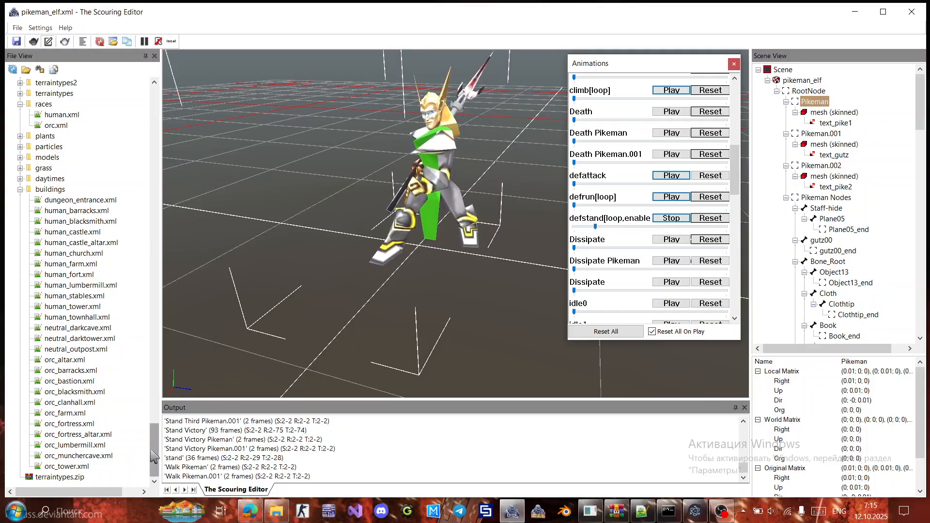
pyautogui.moveTo(151, 450)
pyautogui.mouseDown()
pyautogui.moveTo(151, 440)
pyautogui.moveTo(154, 455)
pyautogui.mouseUp()
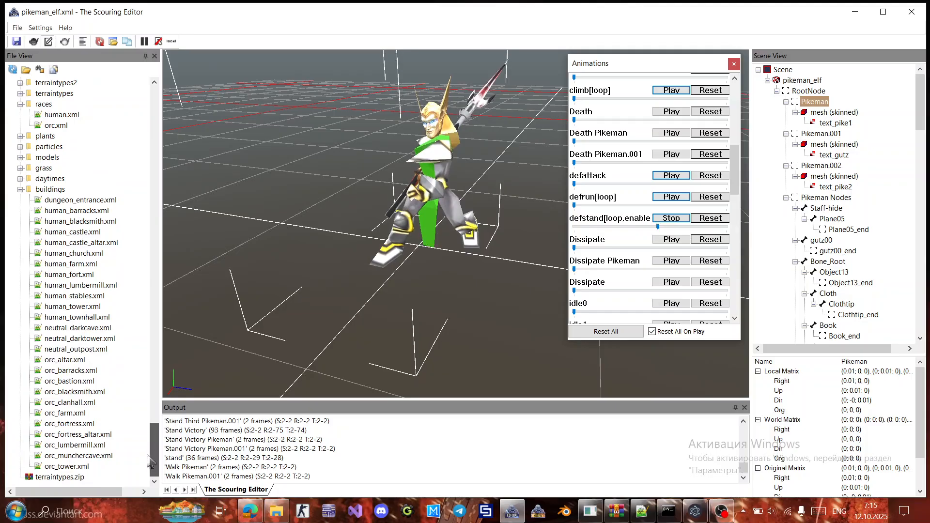
pyautogui.click(73, 306)
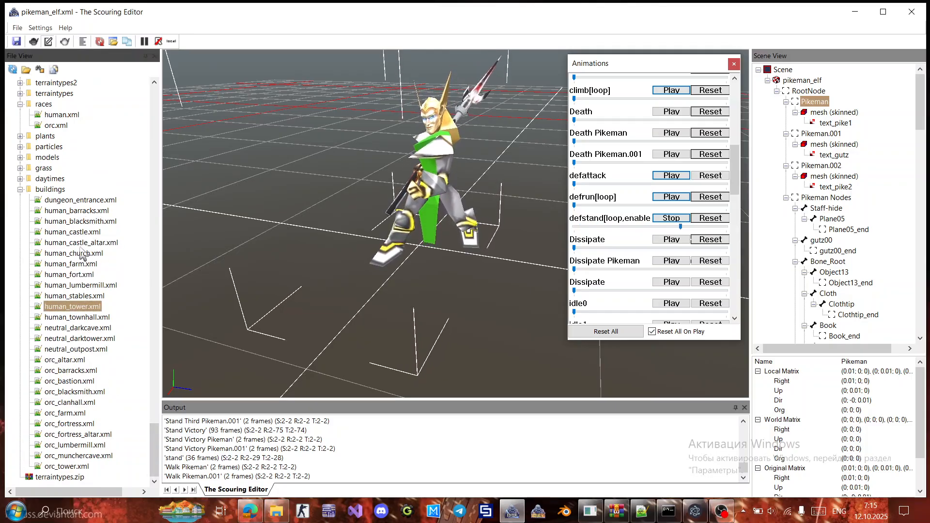
pyautogui.scroll(20, 82, 252)
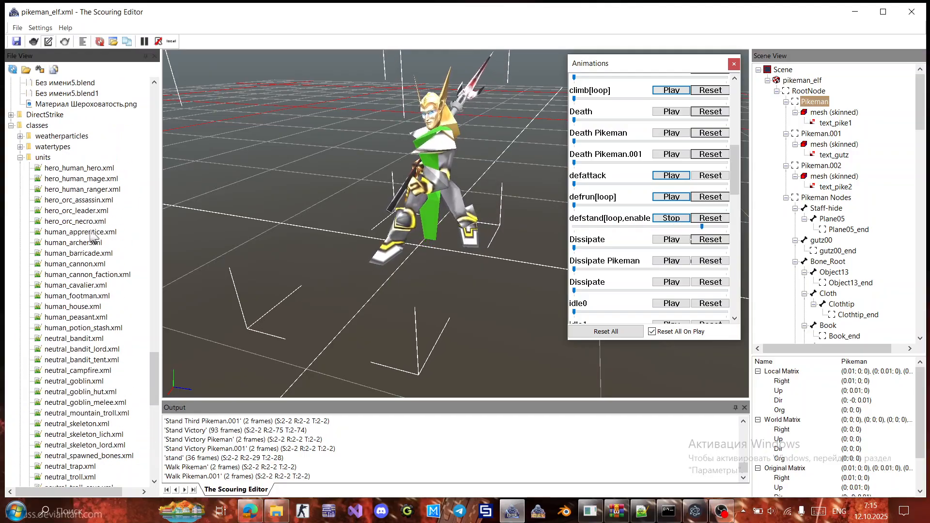
pyautogui.click(77, 285)
pyautogui.scroll(-1, 97, 279)
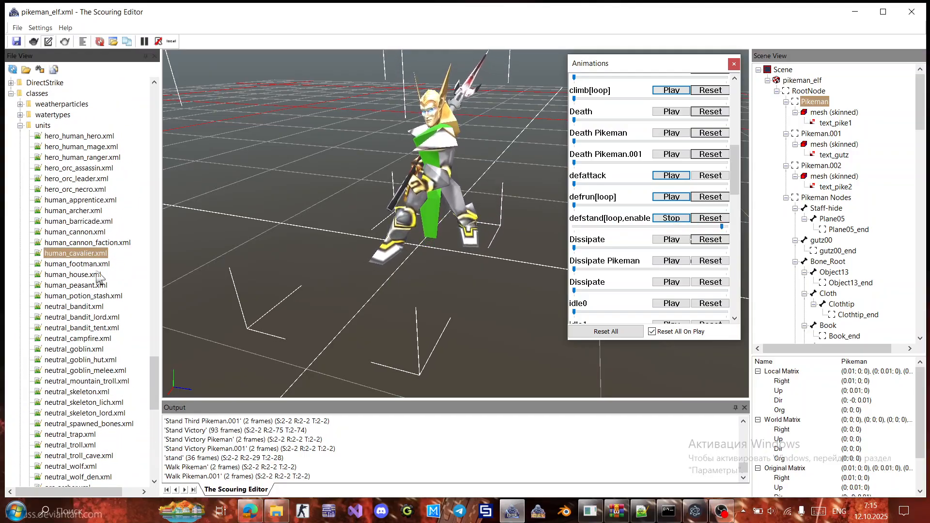
pyautogui.doubleClick(92, 264)
pyautogui.hotkey('ctrl', 'a')
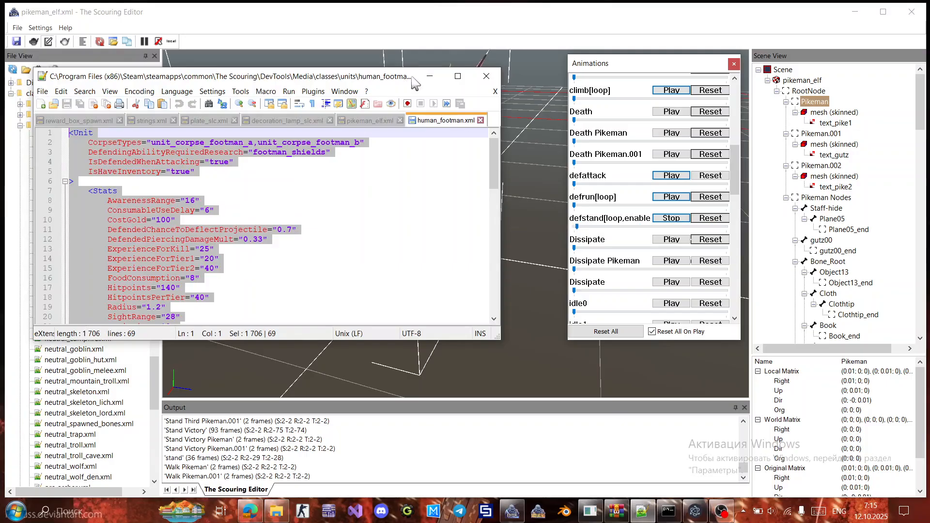
pyautogui.click(430, 76)
# Create a new unit XML named pikeman_slc in the classes/units folder of mod d3265fa5.
pyautogui.moveTo(153, 378); pyautogui.dragTo(178, 94)
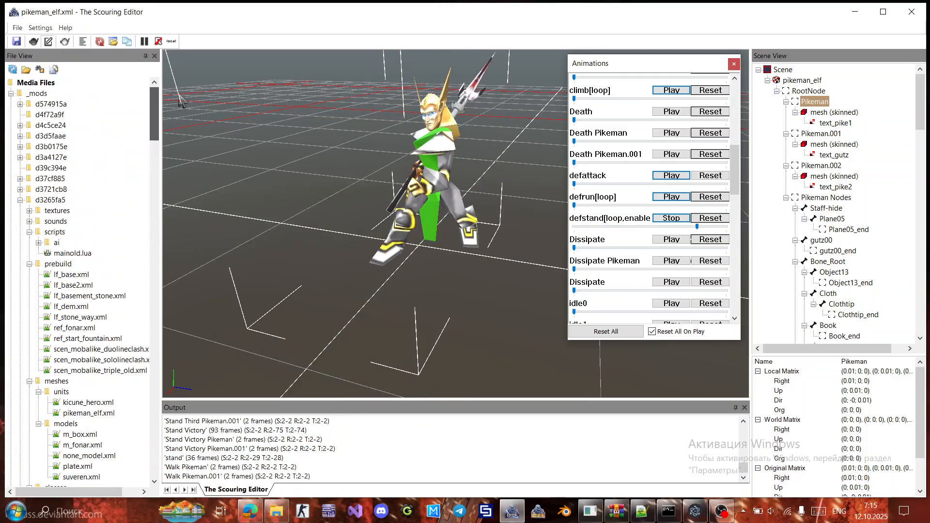
pyautogui.rightClick(56, 200)
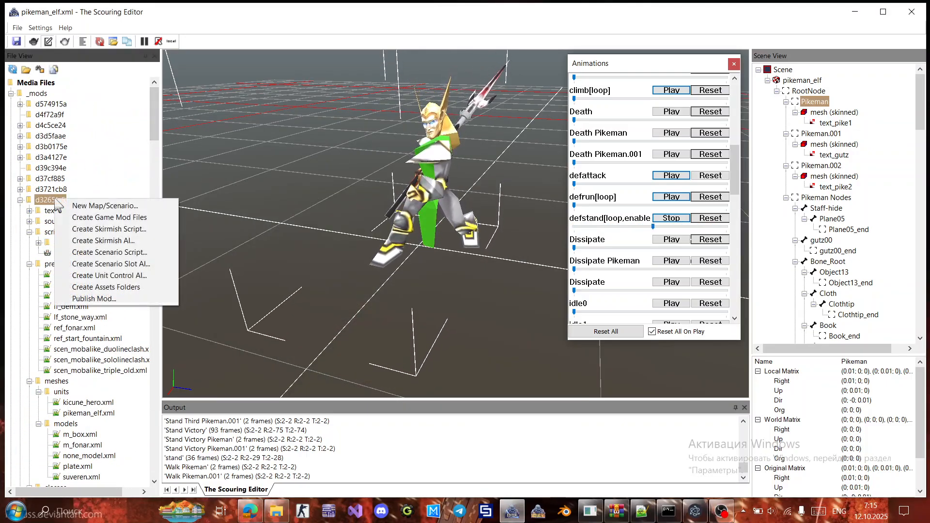
pyautogui.click(38, 242)
pyautogui.click(29, 232)
pyautogui.click(29, 243)
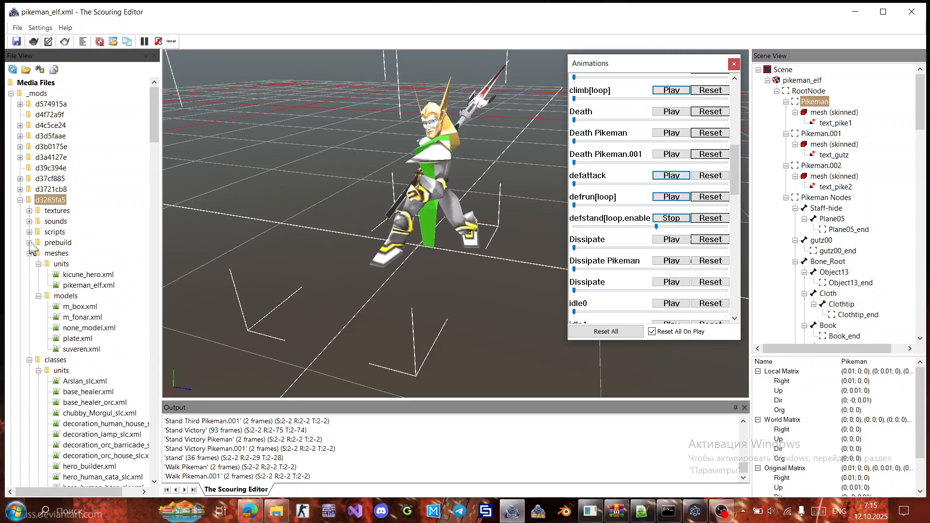
pyautogui.click(29, 253)
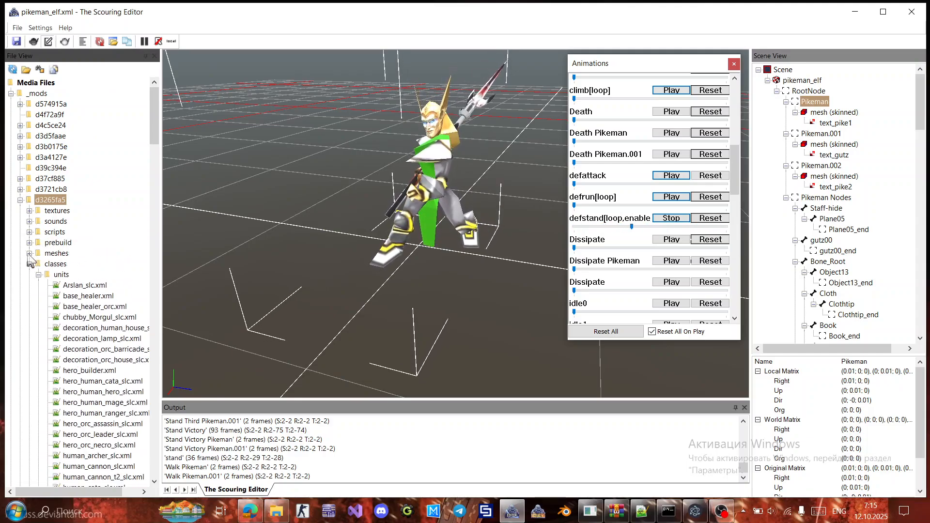
pyautogui.rightClick(61, 274)
pyautogui.click(97, 283)
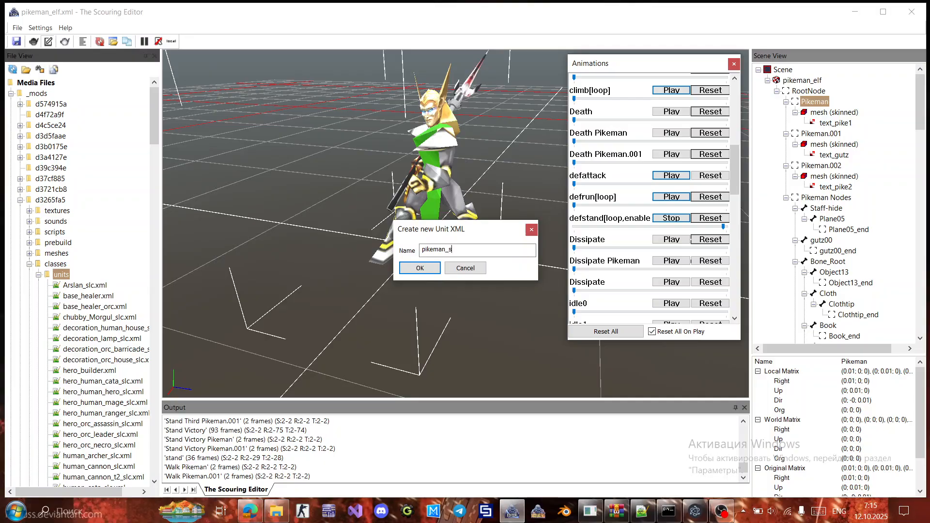
pyautogui.press('Return')
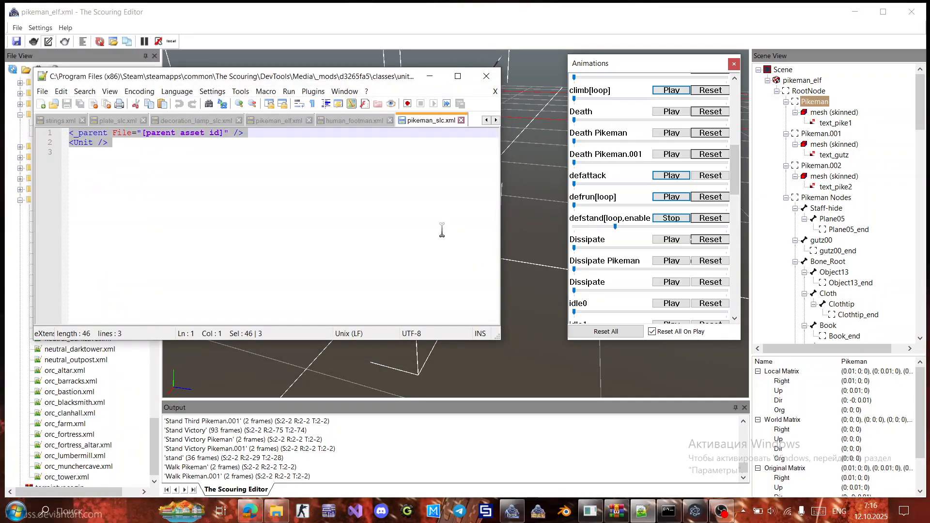
# Replace the placeholder contents of pikeman_slc.xml with the copied footman definition and maximize the Notepad++ window.
pyautogui.hotkey('ctrl', 'v')
pyautogui.click(457, 77)
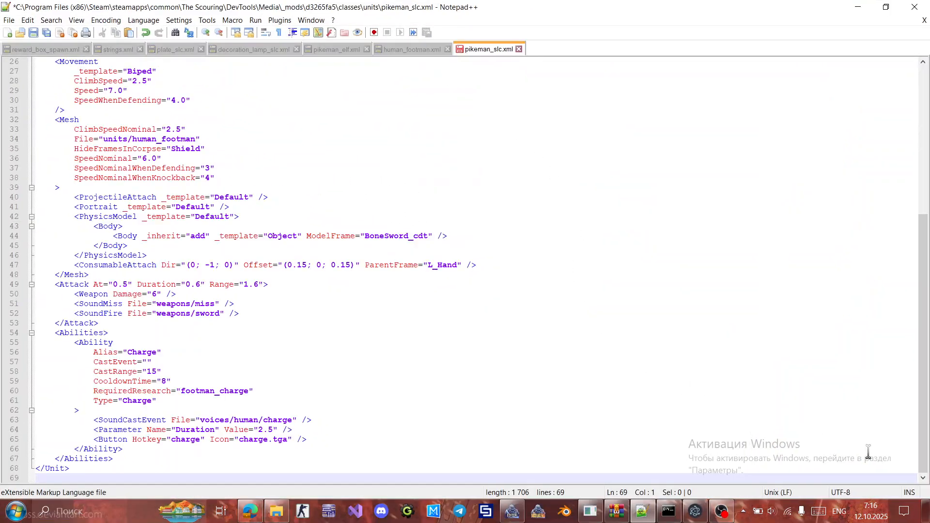
pyautogui.moveTo(923, 397); pyautogui.dragTo(922, 237)
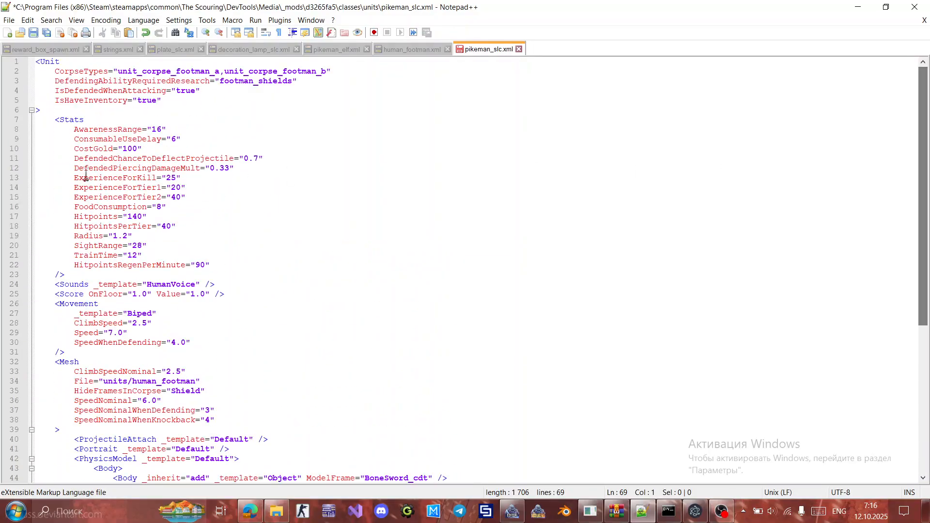
# Delete the DefendingAbilityRequiredResearch="footman_shields" line from the Unit attributes.
pyautogui.click(74, 177)
pyautogui.click(220, 95)
pyautogui.scroll(-2, 248, 155)
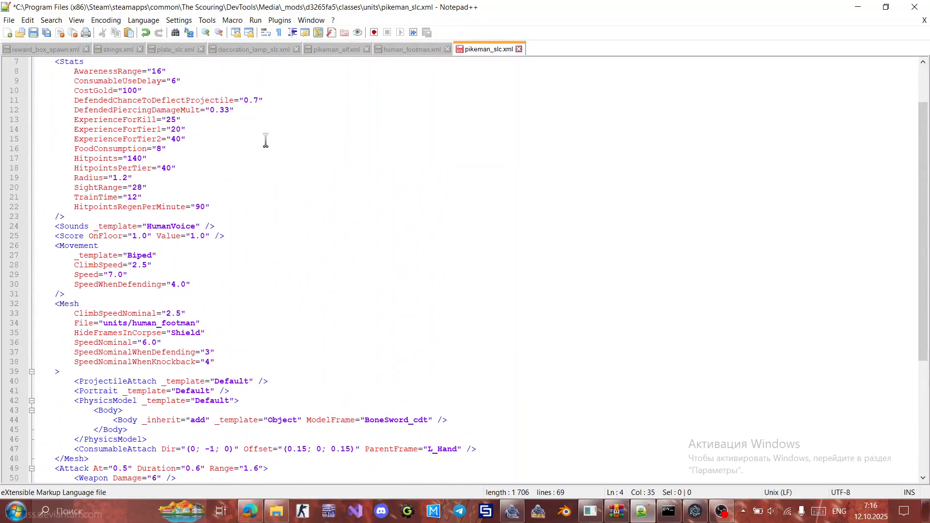
pyautogui.scroll(2, 261, 121)
pyautogui.click(316, 83)
pyautogui.moveTo(317, 83); pyautogui.dragTo(373, 70)
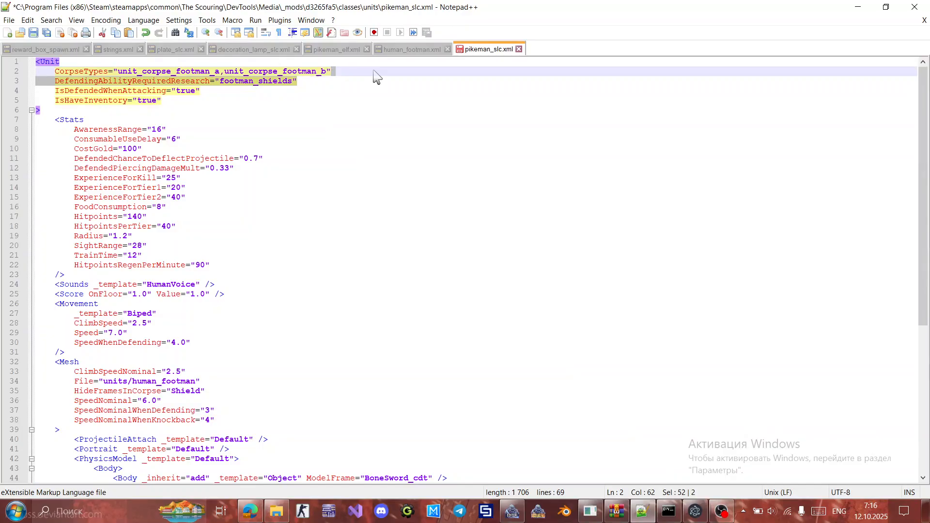
pyautogui.press('Delete')
# Delete the RequiredResearch="footman_charge" line from the Charge ability.
pyautogui.scroll(-8, 429, 217)
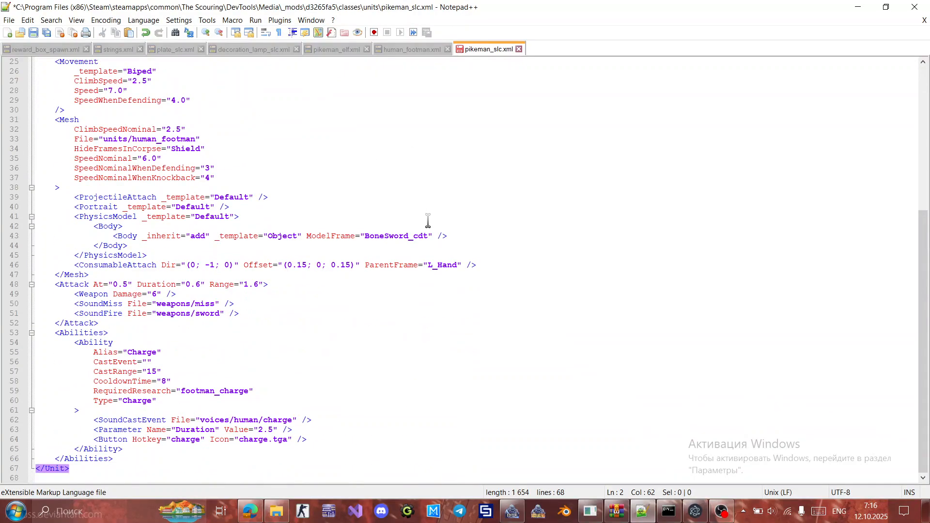
pyautogui.moveTo(289, 394)
pyautogui.mouseDown()
pyautogui.moveTo(261, 384)
pyautogui.moveTo(284, 385)
pyautogui.mouseUp()
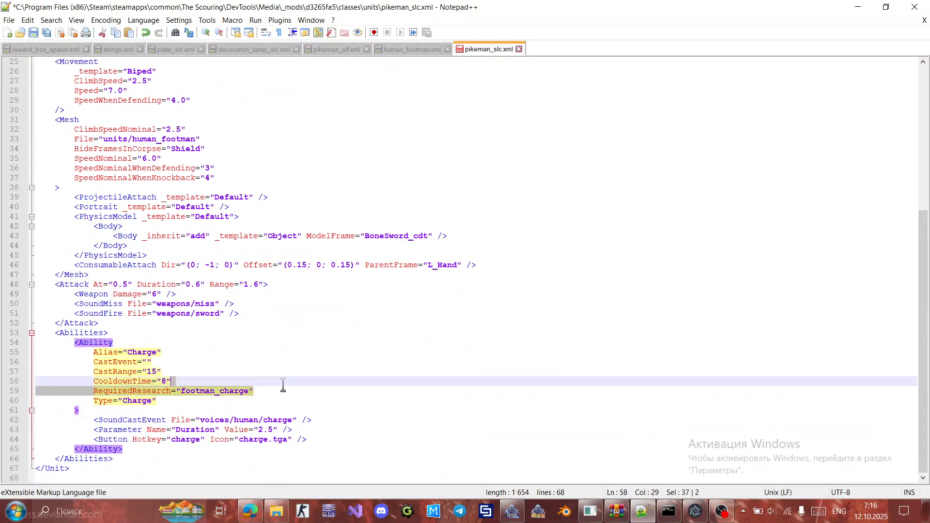
pyautogui.press('Delete')
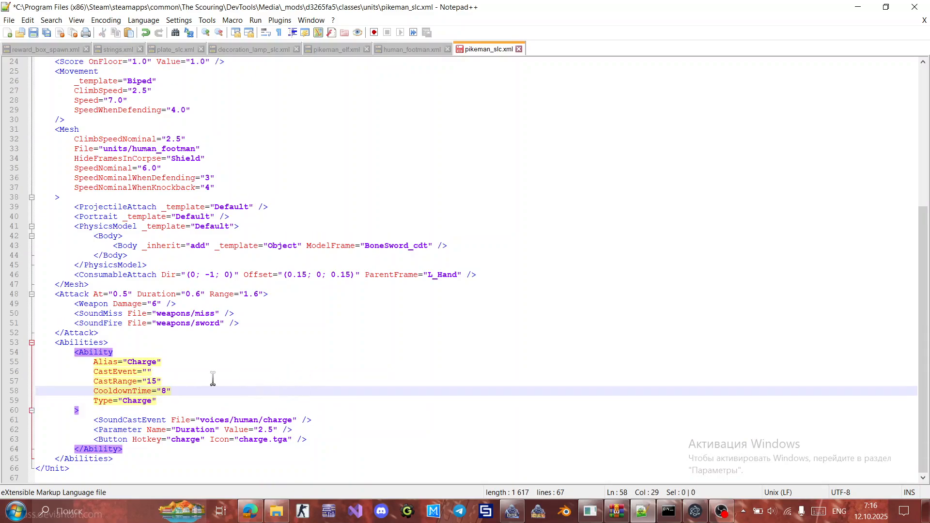
# Copy the file name pikeman_elf, without its extension, from the mod's meshes/units folder in File Explorer and return to pikeman_slc.xml in Notepad++.
pyautogui.scroll(8, 267, 210)
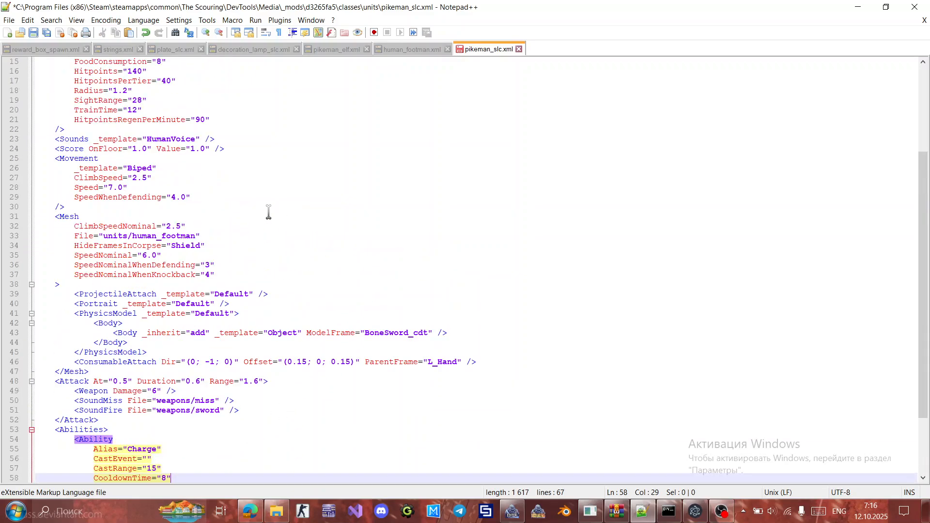
pyautogui.click(218, 276)
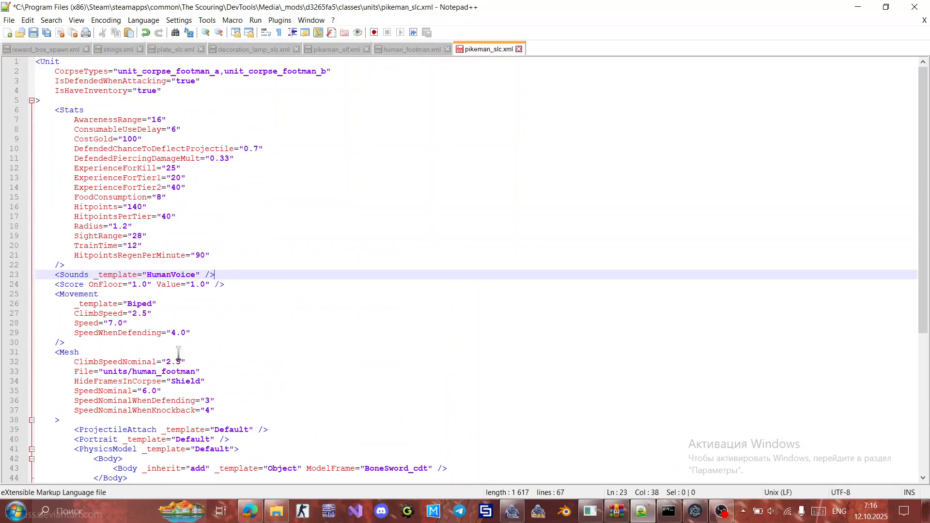
pyautogui.moveTo(193, 373); pyautogui.dragTo(141, 373)
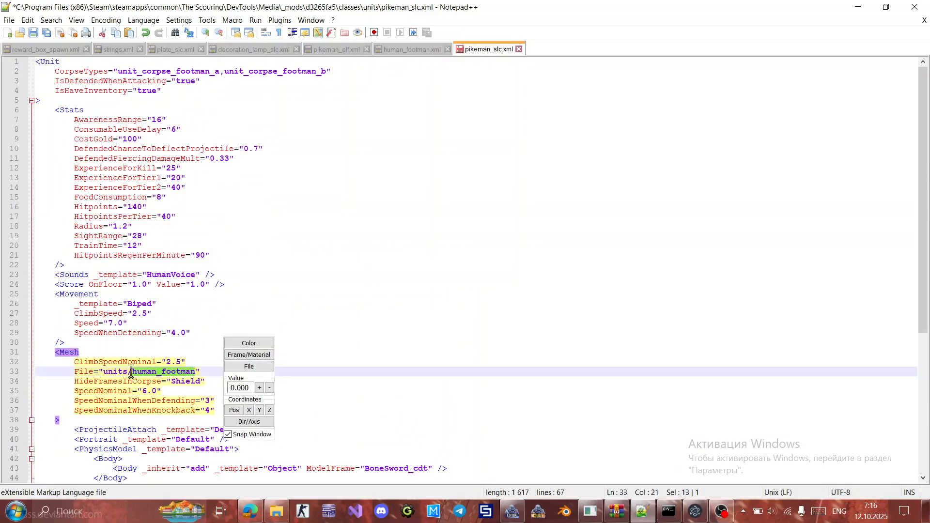
pyautogui.moveTo(272, 519)
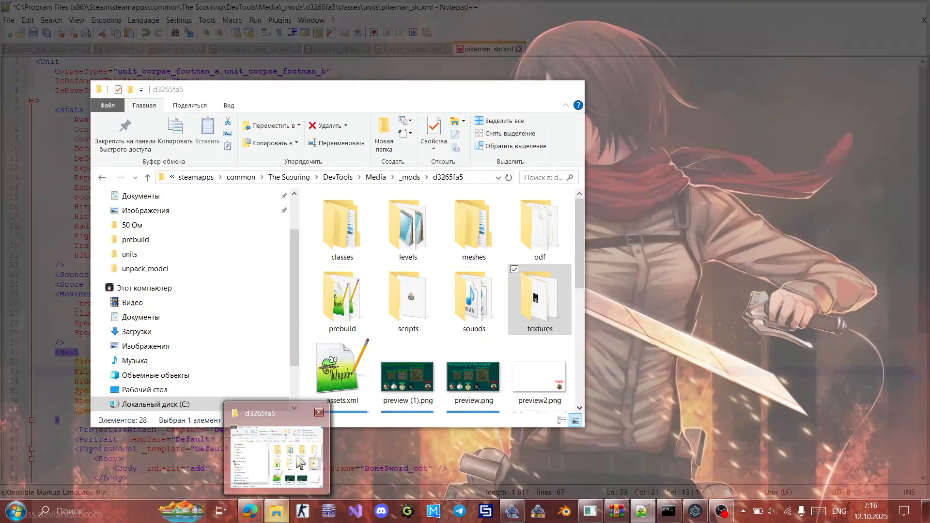
pyautogui.click(276, 455)
pyautogui.doubleClick(496, 238)
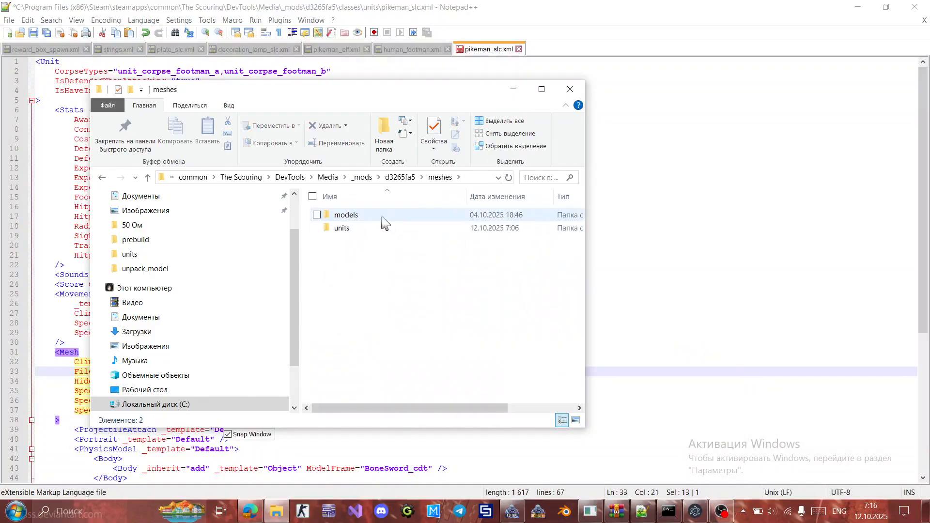
pyautogui.doubleClick(367, 230)
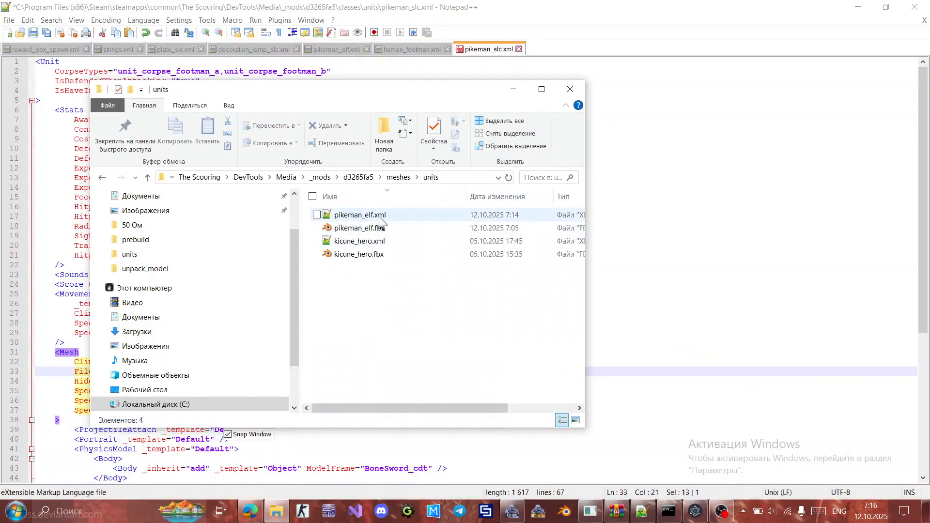
pyautogui.click(369, 215)
pyautogui.rightClick(378, 215)
pyautogui.click(428, 471)
pyautogui.hotkey('ctrl', 'c')
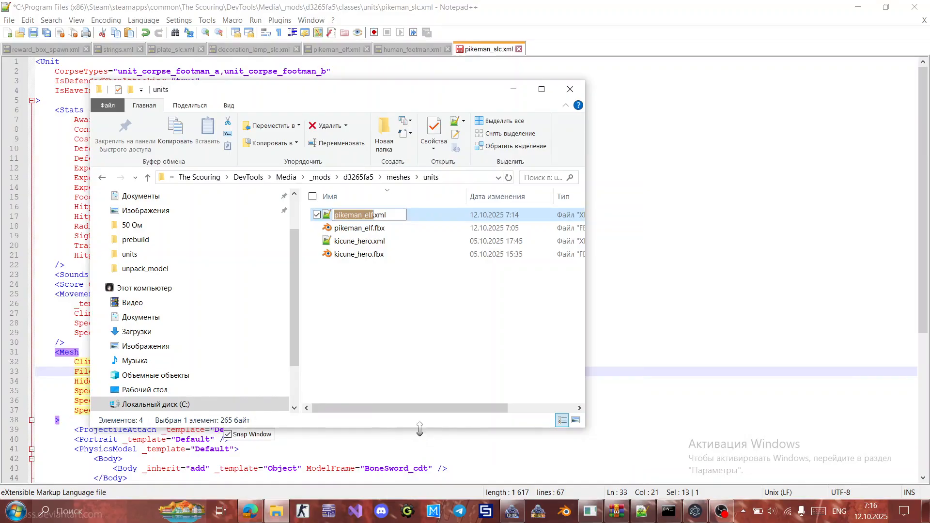
pyautogui.press('Escape')
pyautogui.click(672, 305)
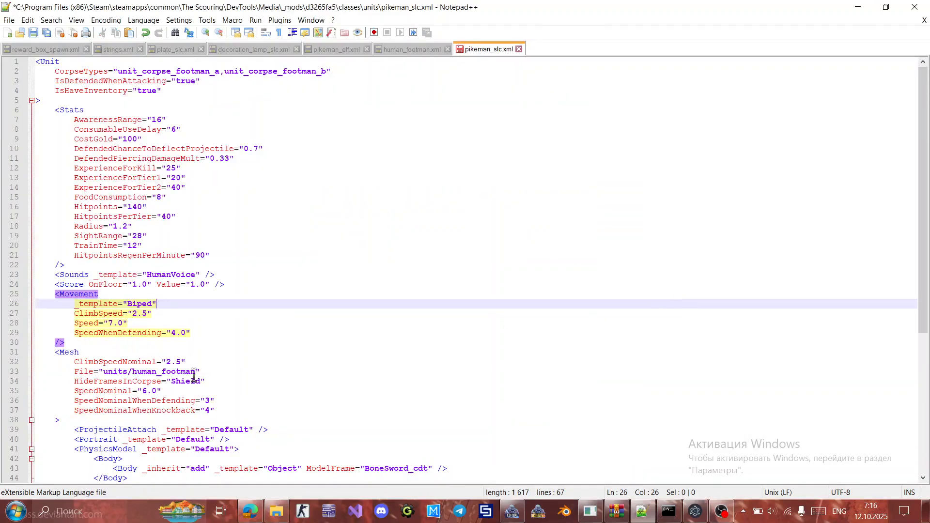
# Change the Mesh File value in pikeman_slc.xml to units/pikeman_elf and save the file.
pyautogui.moveTo(194, 374); pyautogui.dragTo(147, 373)
pyautogui.hotkey('ctrl', 'v')
pyautogui.click(251, 282)
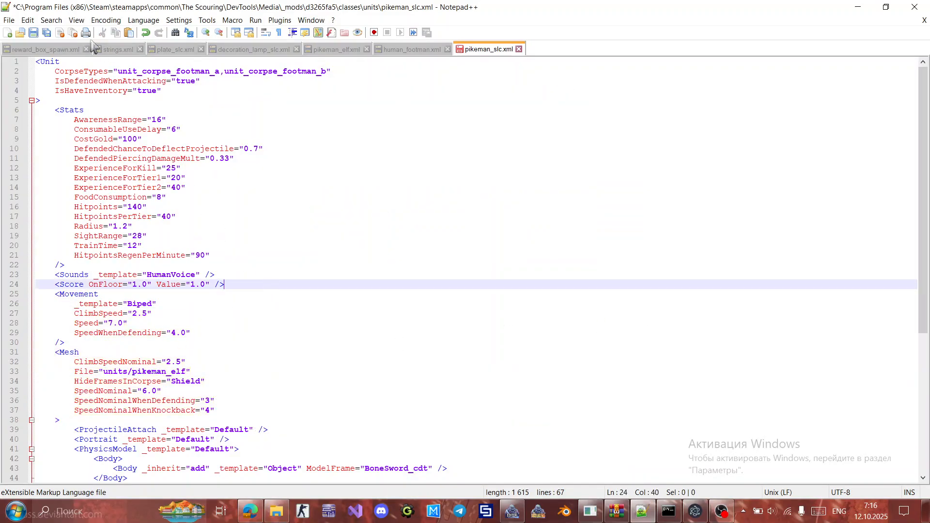
pyautogui.click(33, 32)
# Minimize Notepad++, close the units folder window and The Scouring Editor, and switch to The Scouring game.
pyautogui.click(858, 6)
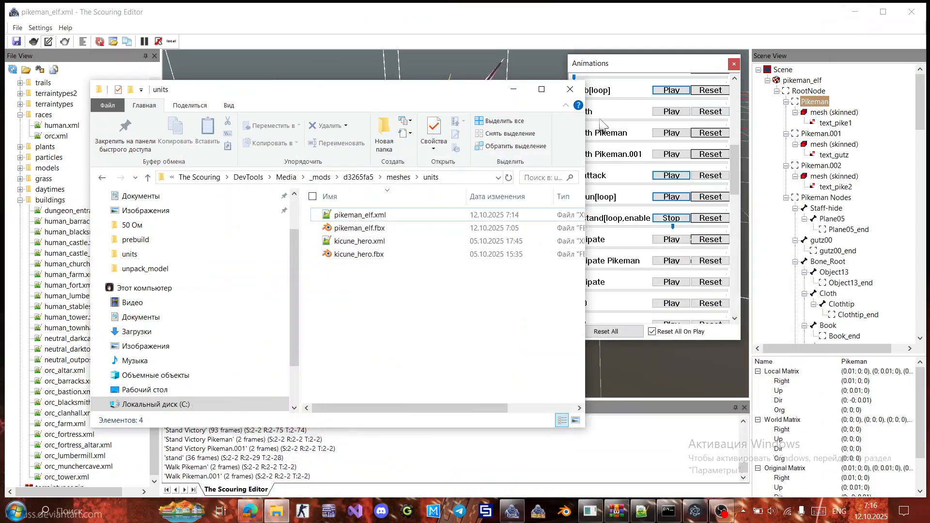
pyautogui.click(568, 90)
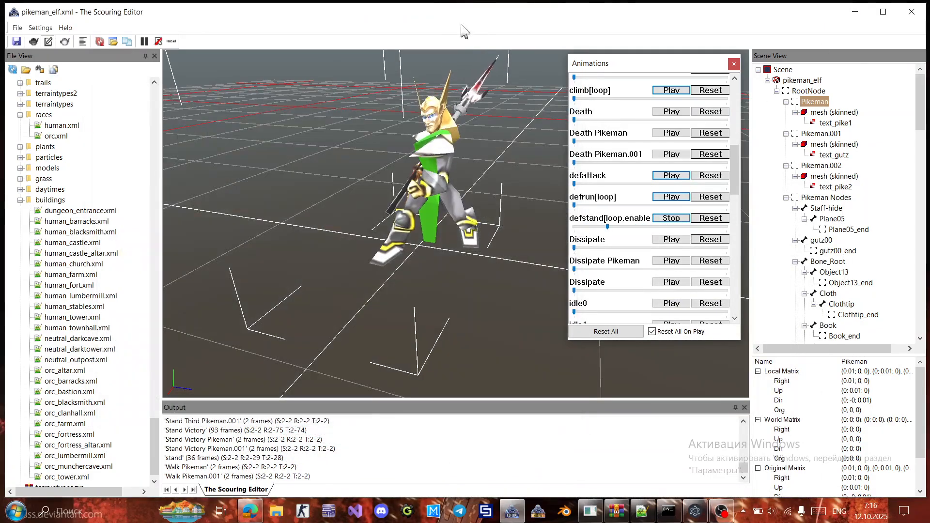
pyautogui.click(547, 516)
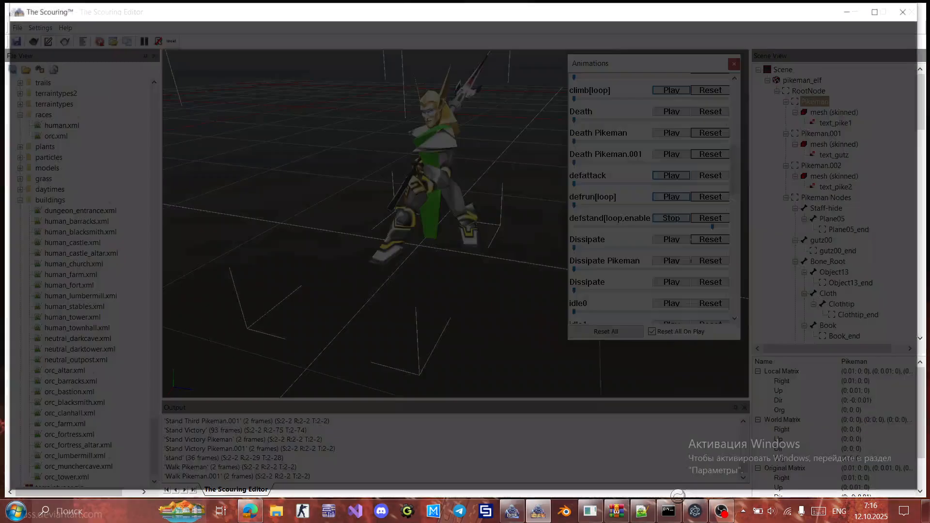
pyautogui.click(516, 514)
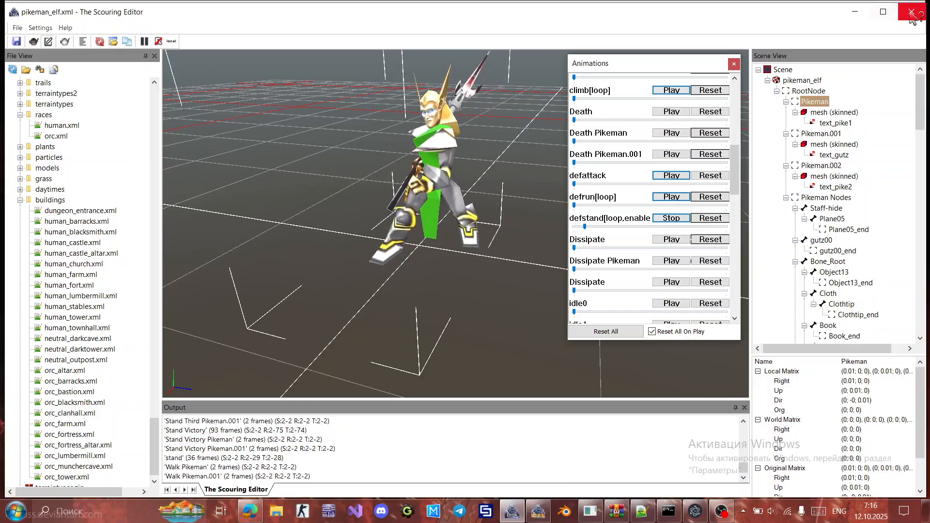
pyautogui.click(915, 8)
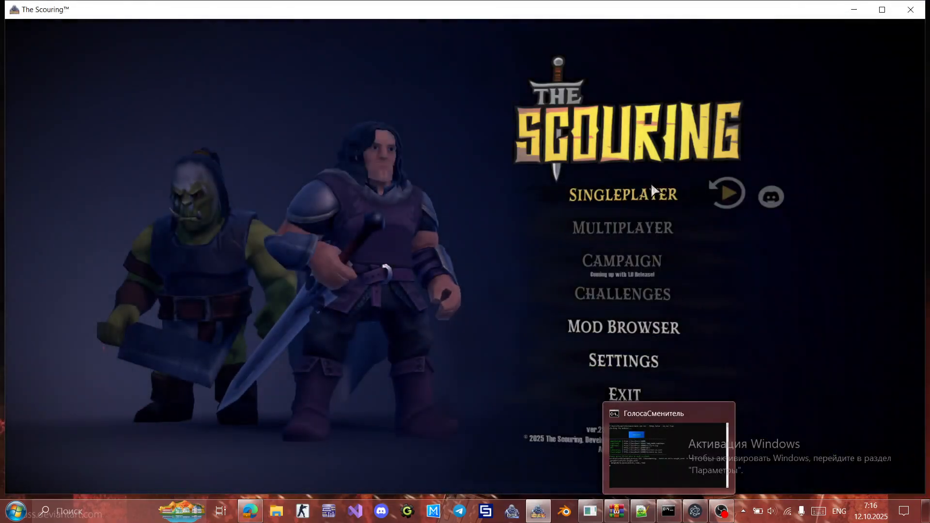
# Start a singleplayer game on the unpacked custom scenario scen_camp_hum_c3.
pyautogui.click(644, 196)
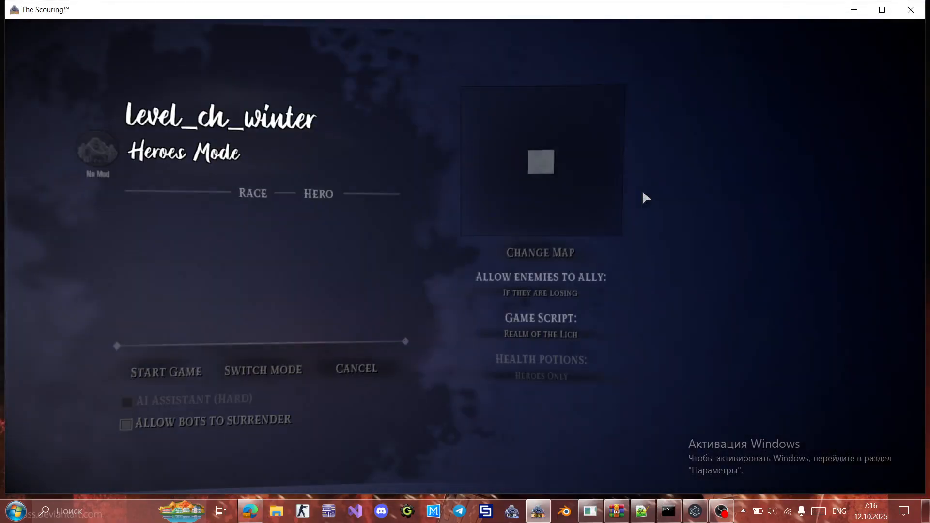
pyautogui.click(536, 251)
pyautogui.moveTo(786, 129); pyautogui.dragTo(785, 232)
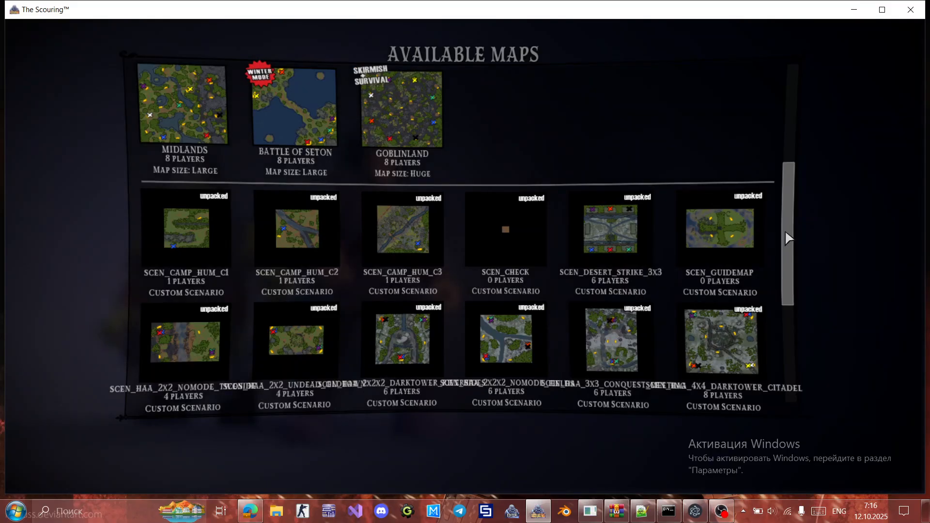
pyautogui.click(399, 217)
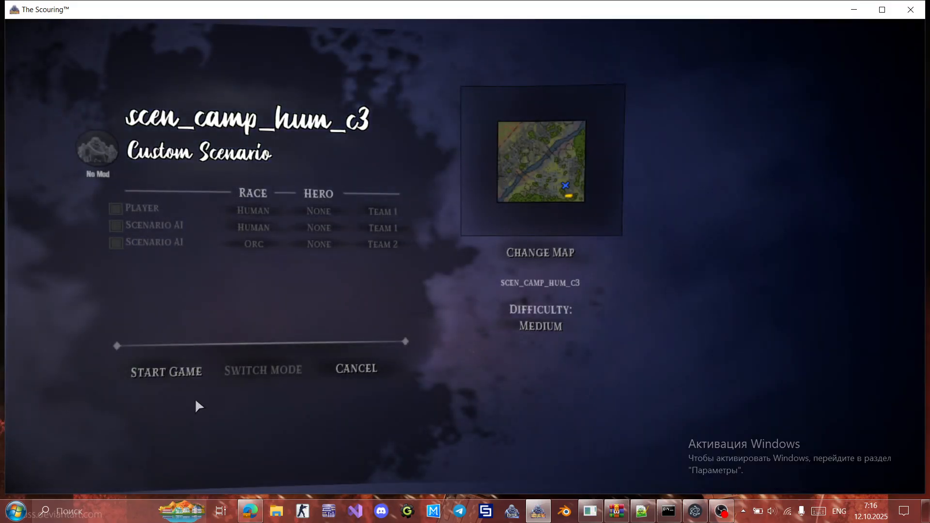
pyautogui.click(170, 374)
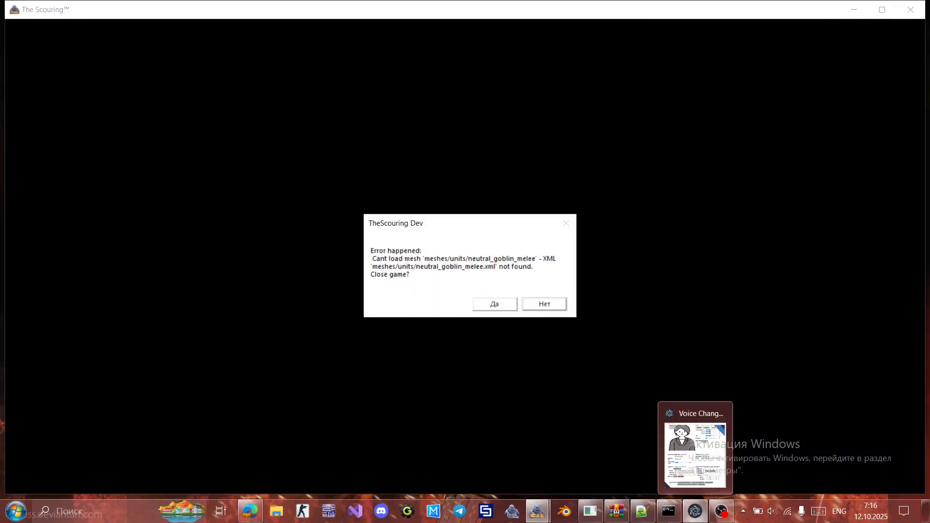
# Decline closing the game at each missing-mesh error so the scenario continues loading.
pyautogui.click(551, 305)
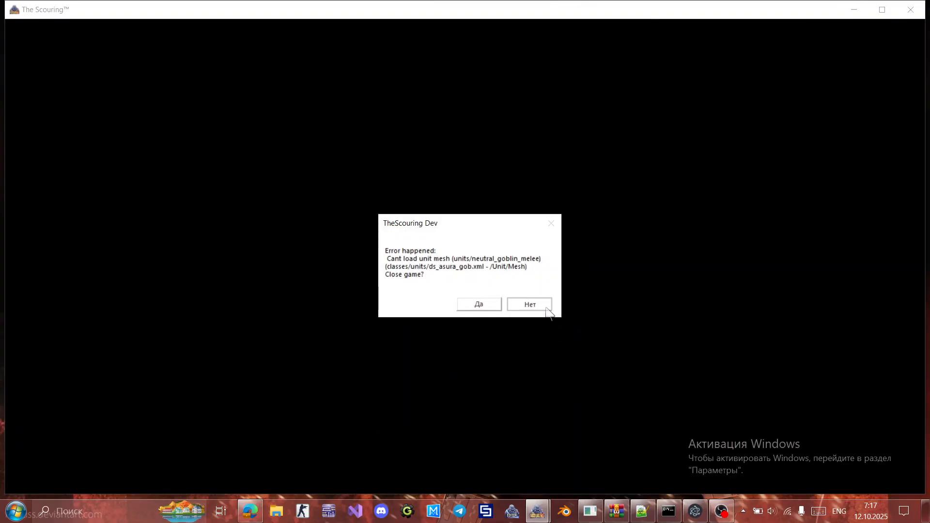
pyautogui.click(546, 308)
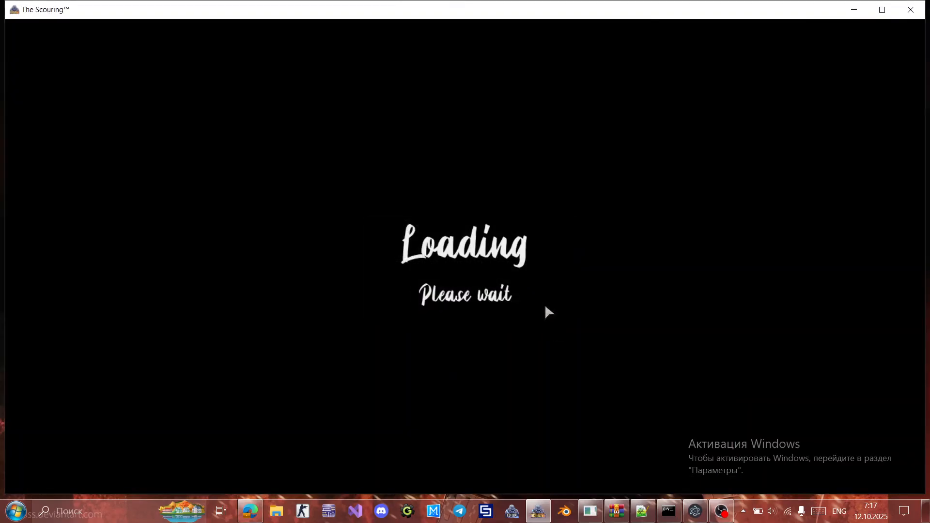
pyautogui.click(546, 306)
pyautogui.click(546, 306)
pyautogui.click(547, 306)
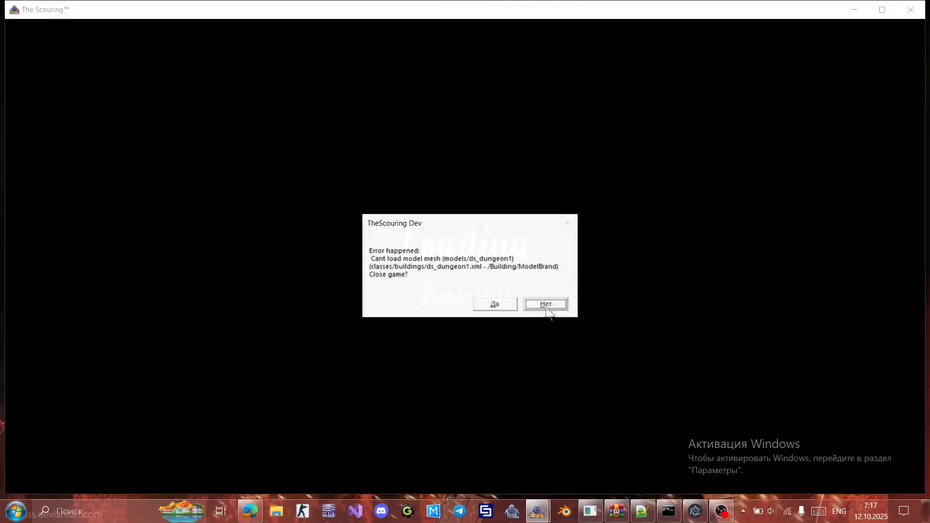
pyautogui.click(546, 306)
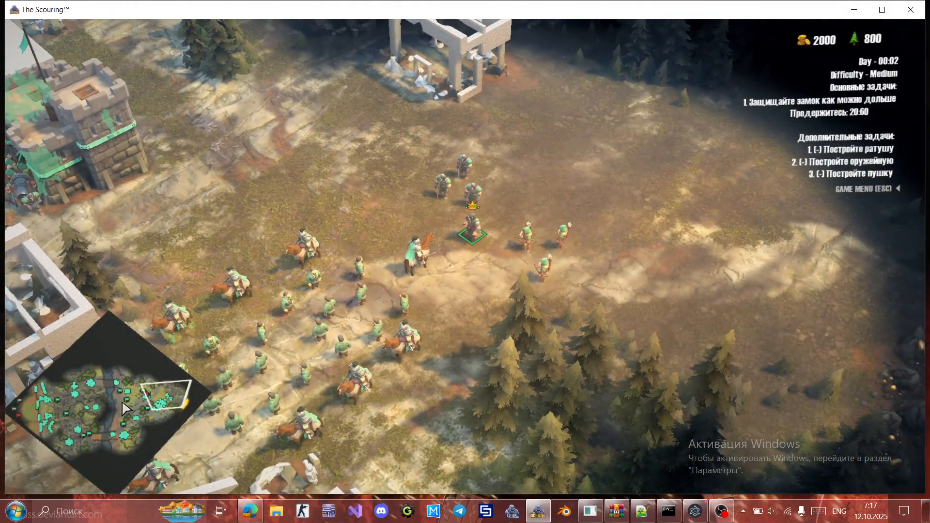
# Move to the far end of the map, bring up the debug unit spawner and search its type list for the custom pikeman.
pyautogui.click(136, 406)
pyautogui.moveTo(136, 406); pyautogui.dragTo(43, 416)
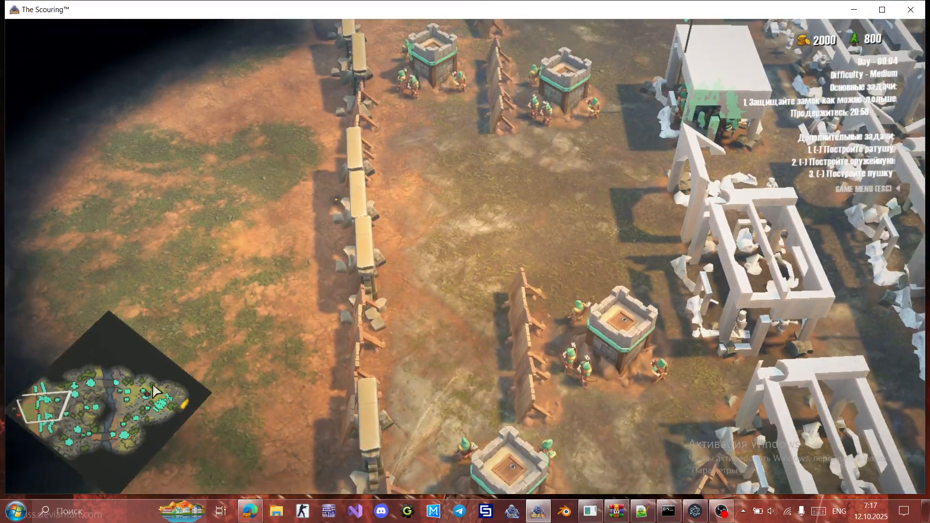
pyautogui.press('v')
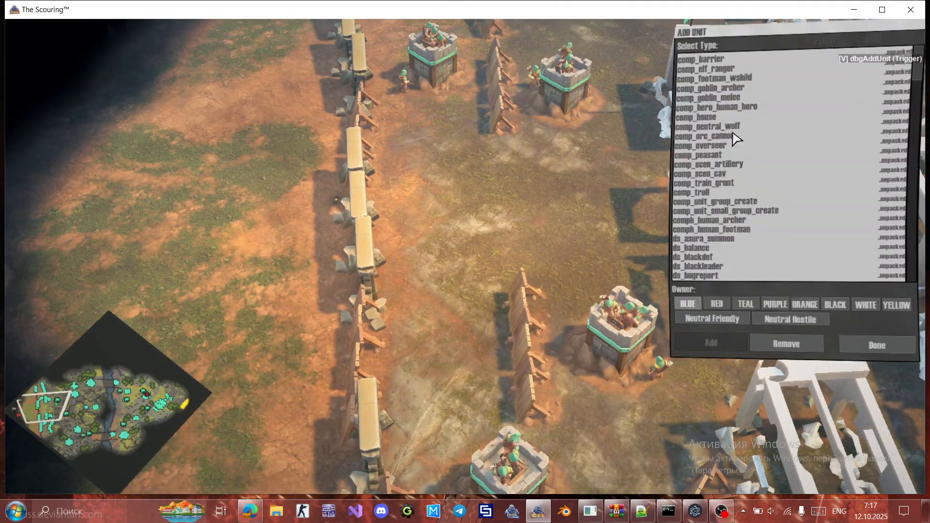
pyautogui.click(714, 136)
pyautogui.click(563, 367)
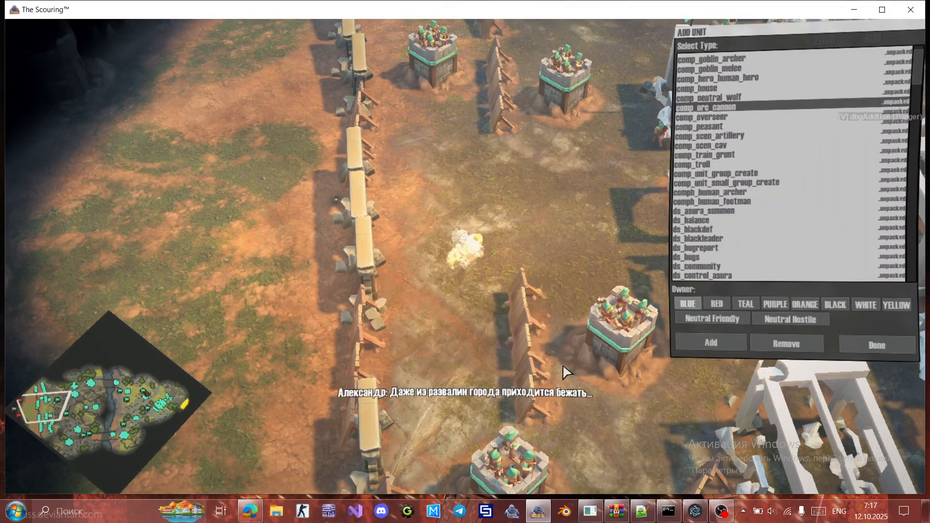
pyautogui.scroll(-6, 757, 204)
pyautogui.scroll(-4, 759, 203)
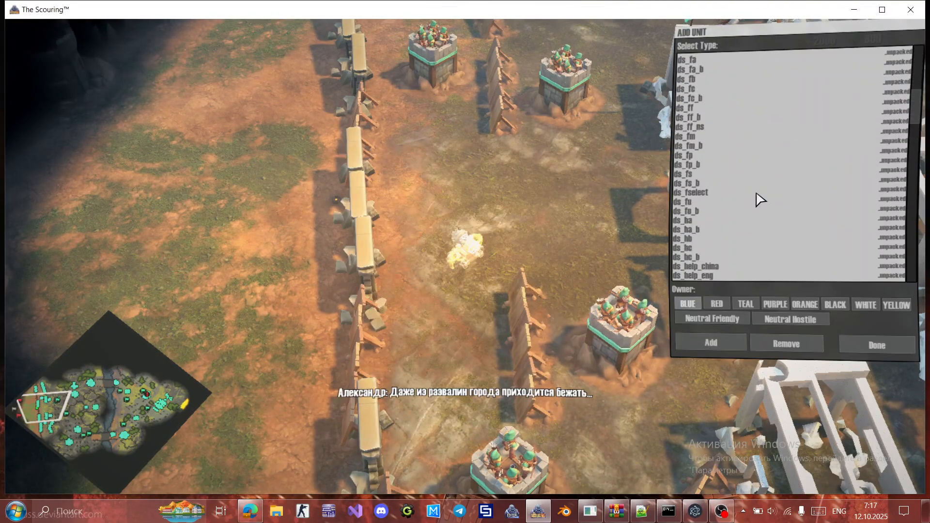
pyautogui.scroll(-3, 761, 199)
pyautogui.scroll(-4, 758, 200)
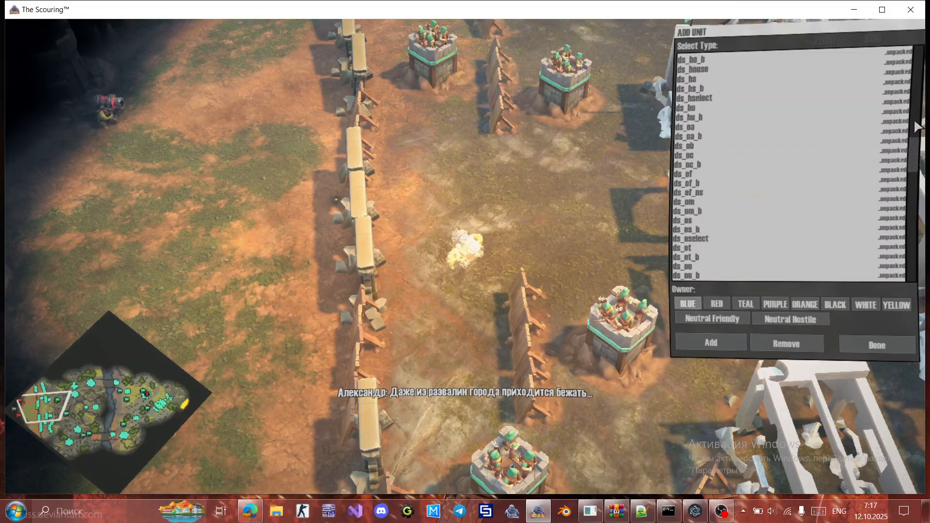
pyautogui.moveTo(913, 148); pyautogui.dragTo(893, 286)
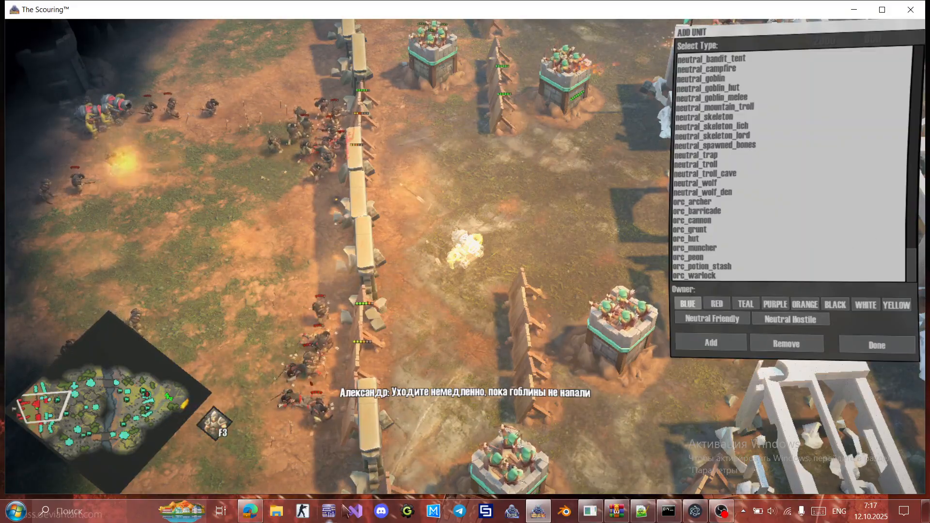
# Check pikeman_slc.xml in Notepad++, search the end of the game's spawnable unit list again, and close the spawner.
pyautogui.click(642, 513)
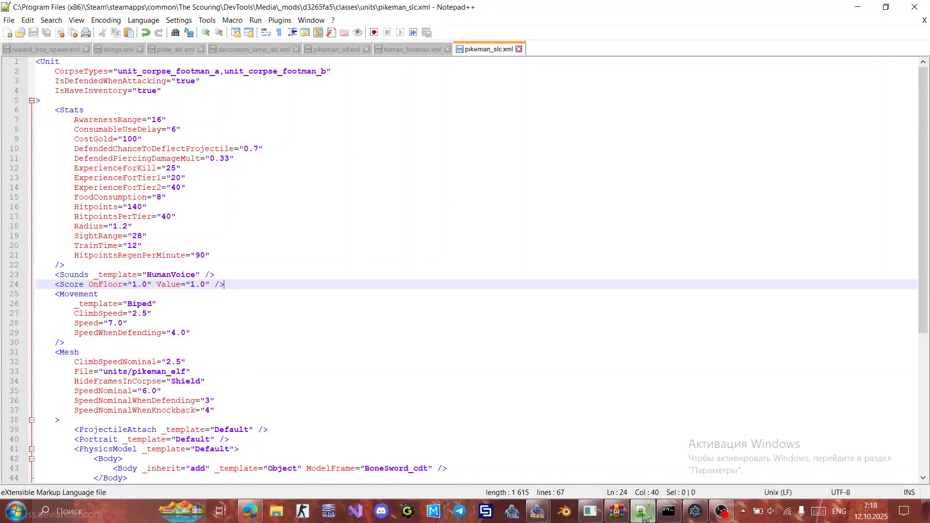
pyautogui.click(643, 513)
pyautogui.click(563, 367)
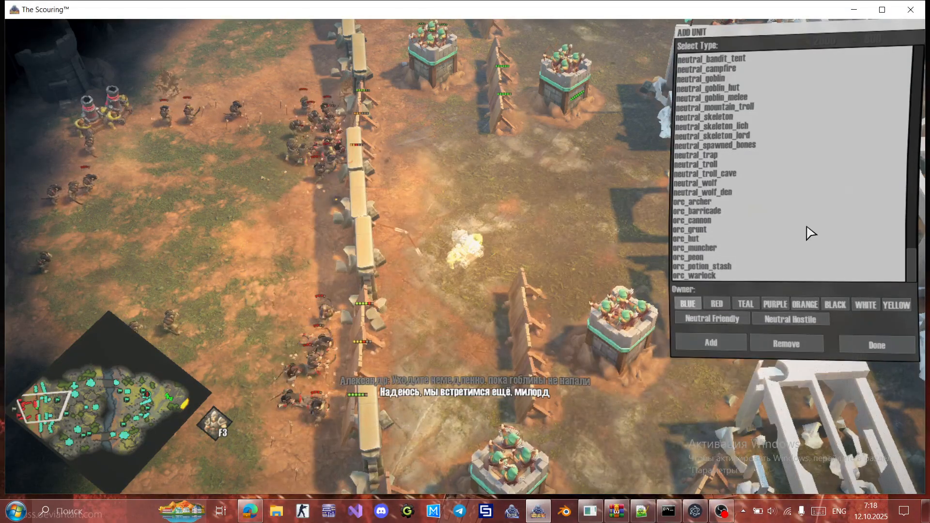
pyautogui.moveTo(914, 257); pyautogui.dragTo(908, 275)
pyautogui.click(563, 367)
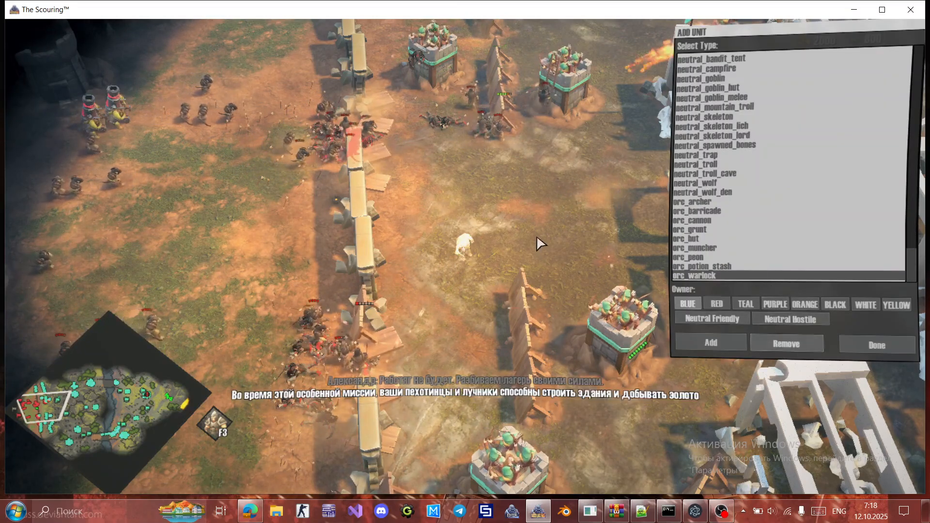
pyautogui.click(891, 347)
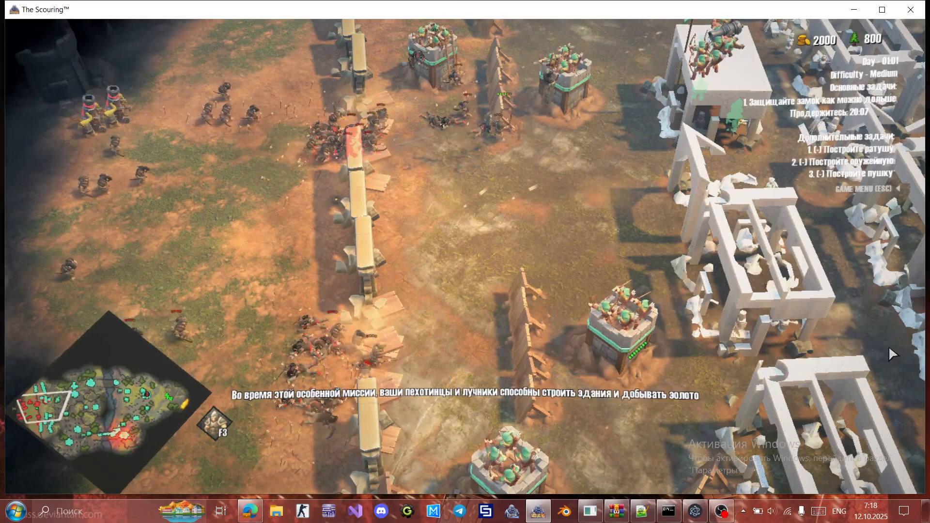
pyautogui.click(721, 511)
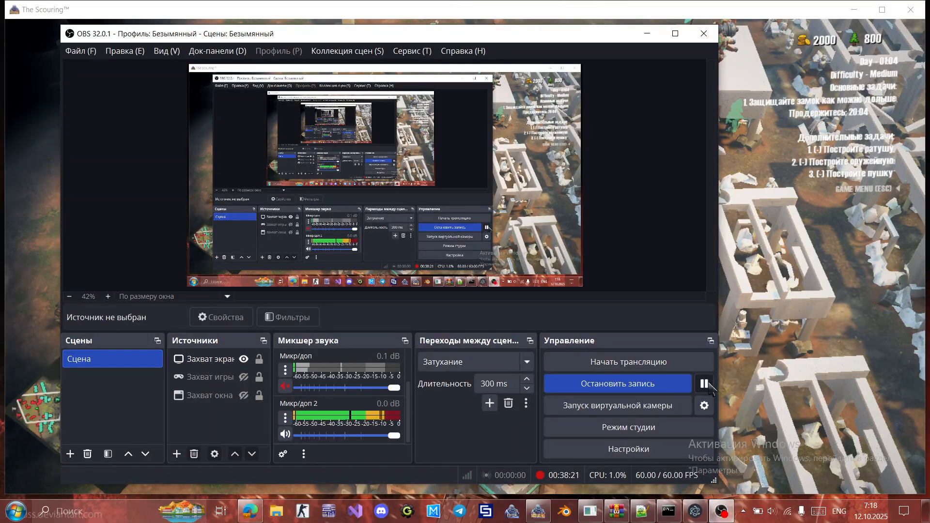
pyautogui.click(704, 384)
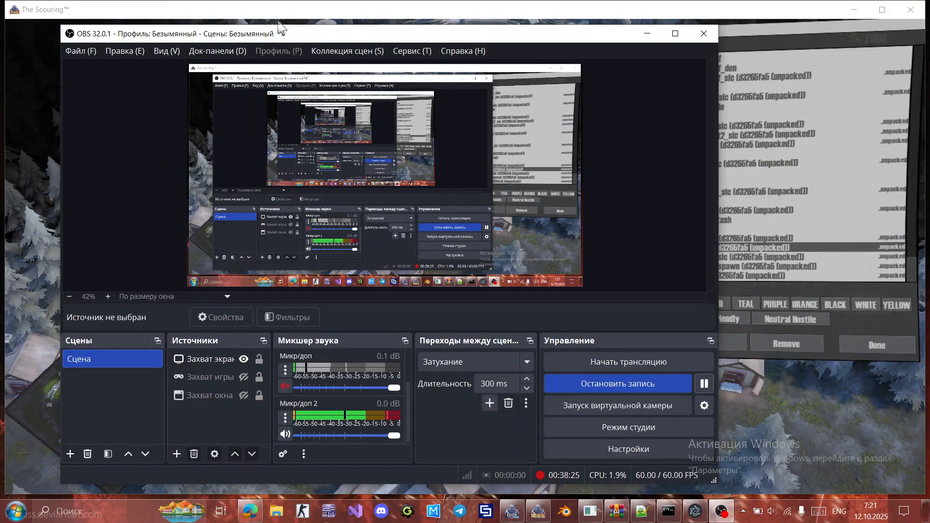
# Return to the game, spawn pikeman_slc units from mod d3265fa5 on the snowy clearing and select one.
pyautogui.click(293, 13)
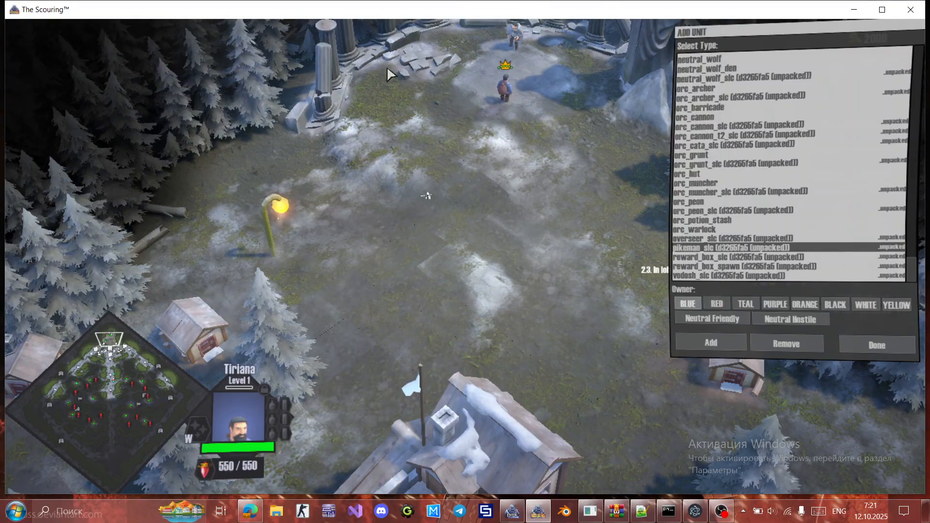
pyautogui.click(721, 348)
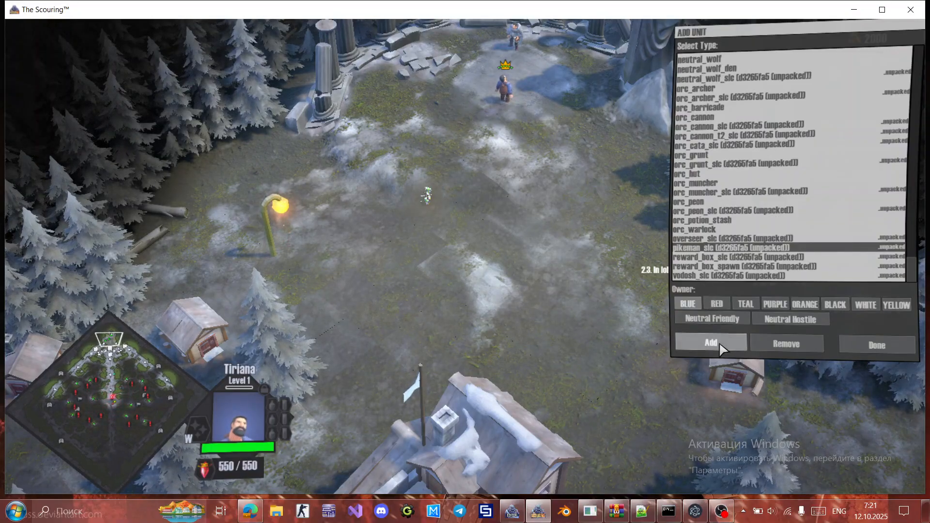
pyautogui.click(721, 348)
pyautogui.click(426, 198)
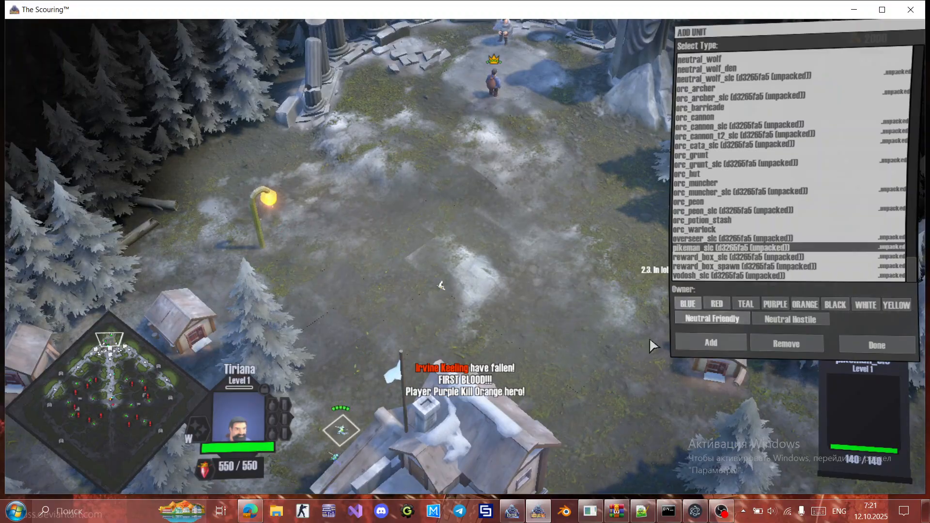
# Follow the pikeman_slc units through the snowy base to examine their model in motion, and close the unit spawner.
pyautogui.press('Down')
pyautogui.press('Left')
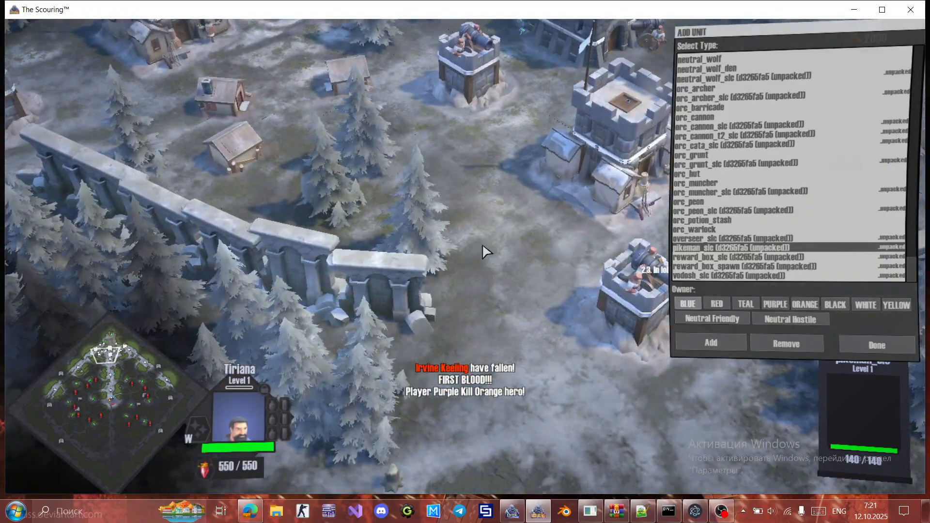
pyautogui.press('Down')
pyautogui.press('Left')
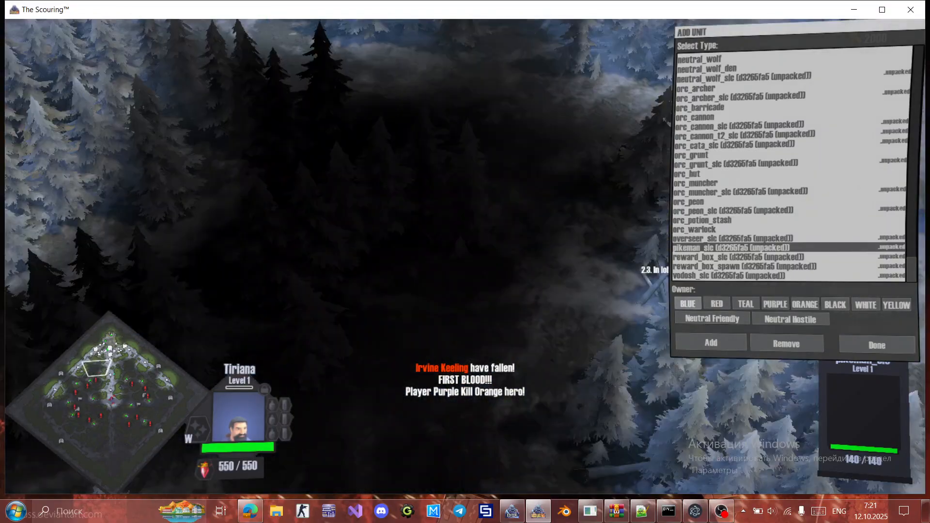
pyautogui.press('Up')
pyautogui.press('Right')
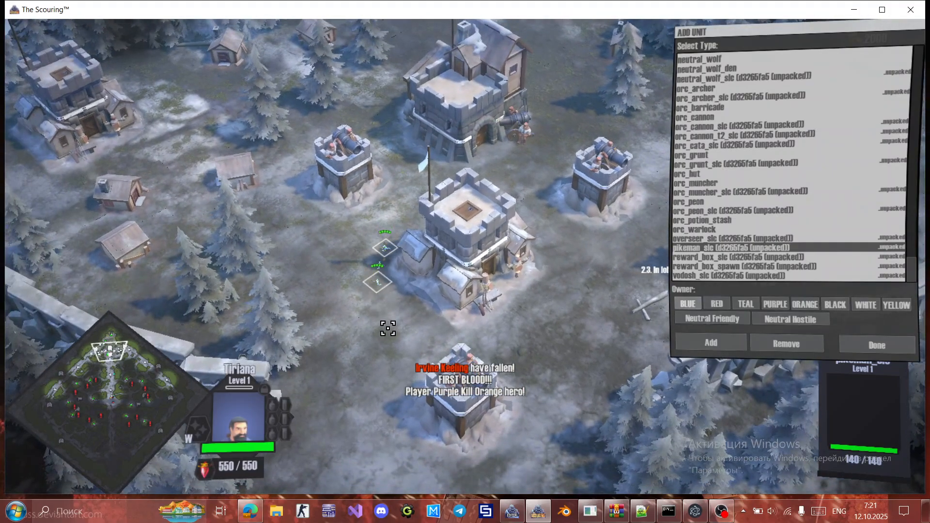
pyautogui.press('Down')
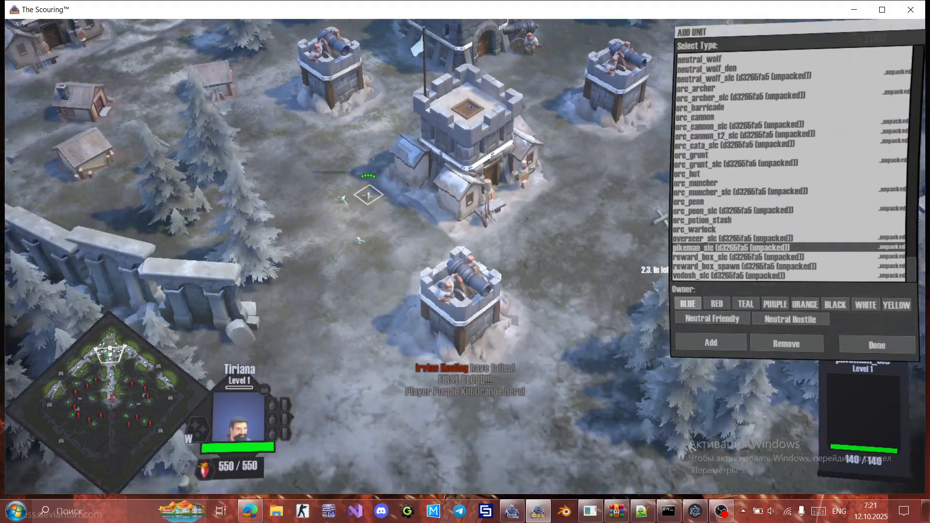
pyautogui.press('Down')
pyautogui.press('Left')
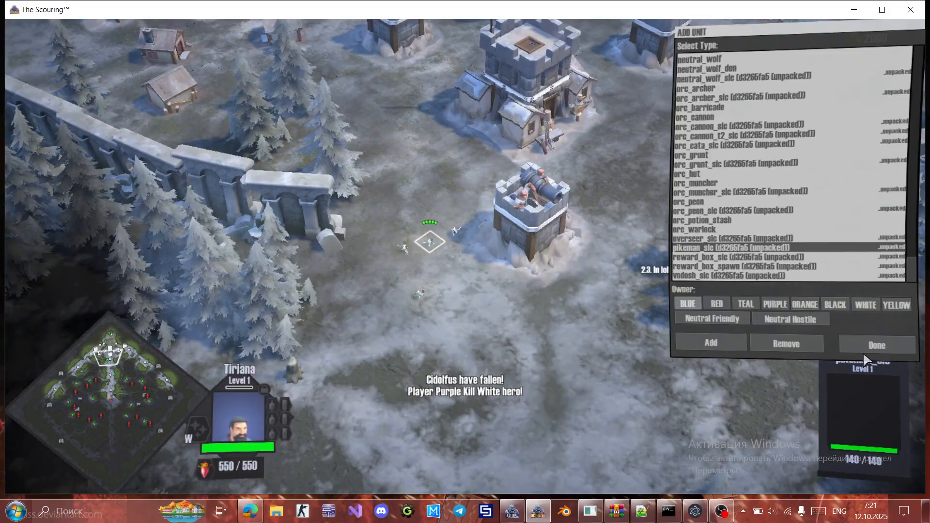
pyautogui.click(876, 345)
pyautogui.press('Down')
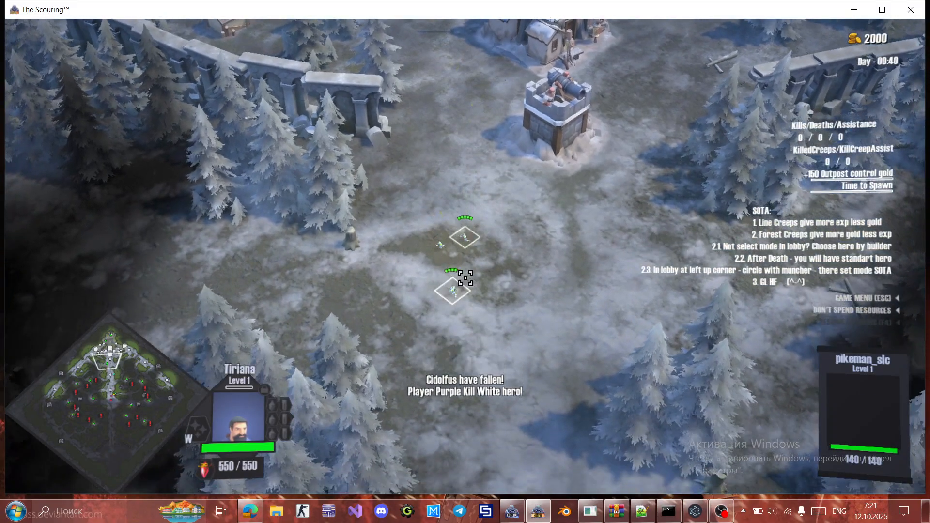
# Follow the selected pikeman_slc along the snowy road past the towers to examine its facing and movement.
pyautogui.press('Down')
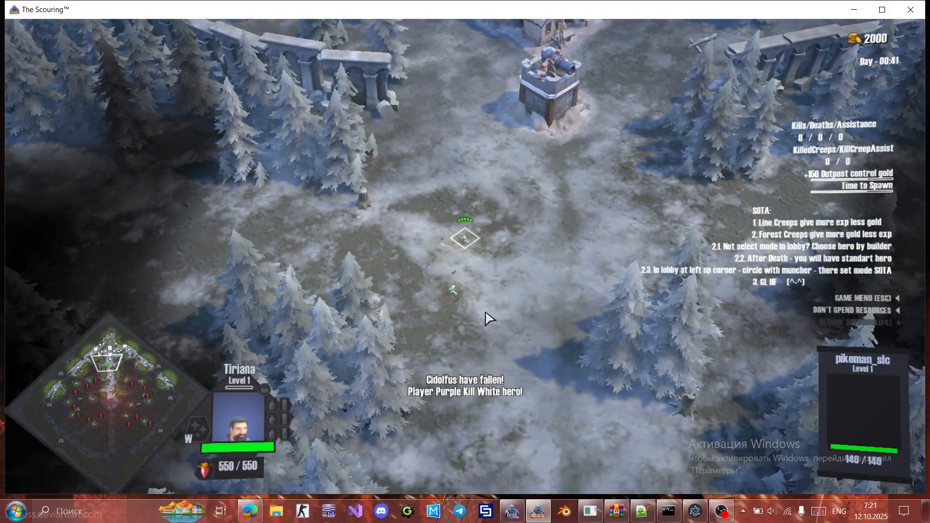
pyautogui.press('Down')
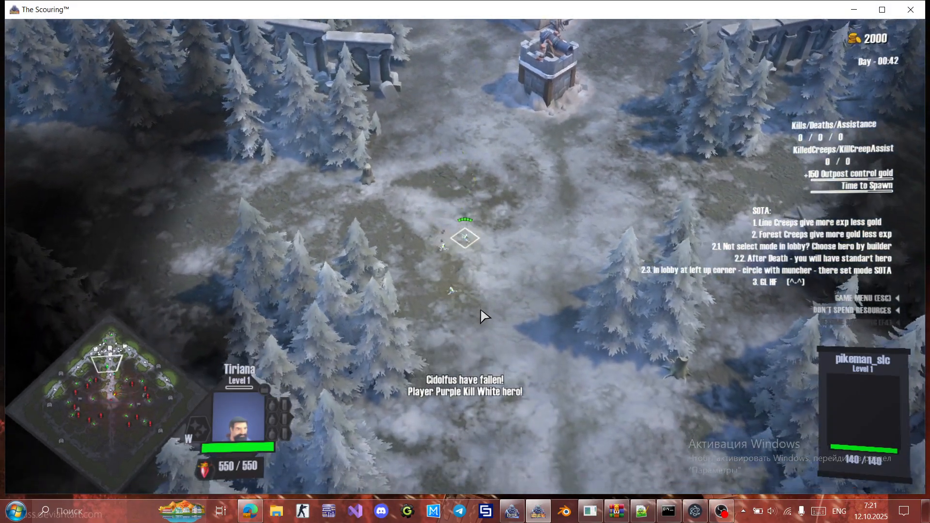
pyautogui.press('Down')
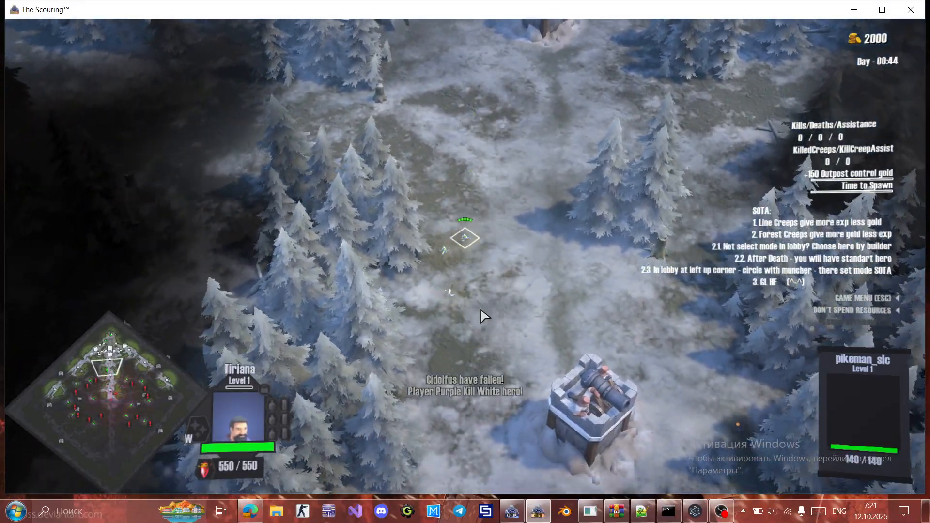
pyautogui.press('Down')
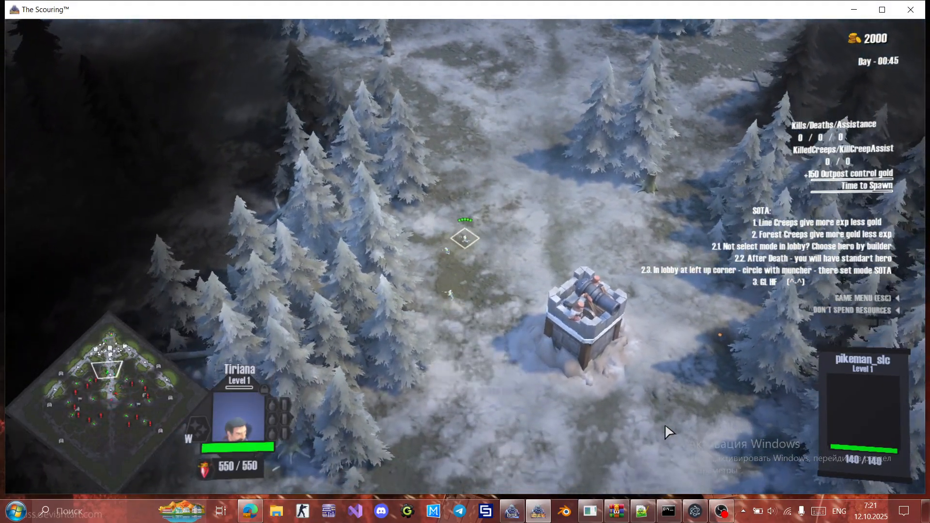
pyautogui.press('Down')
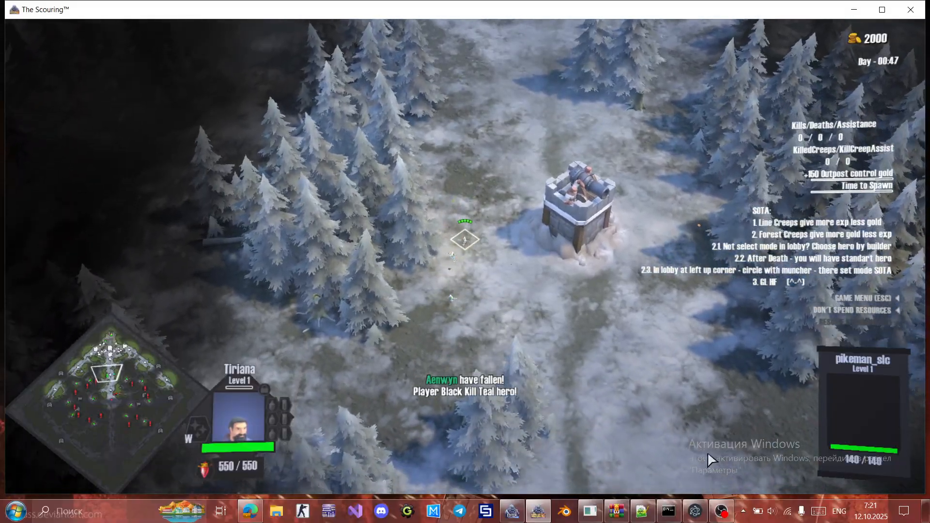
# Switch to pikeman_elf.blend in Blender and set the Pikeman mesh's Z rotation to 90°.
pyautogui.moveTo(722, 513)
pyautogui.press('Down')
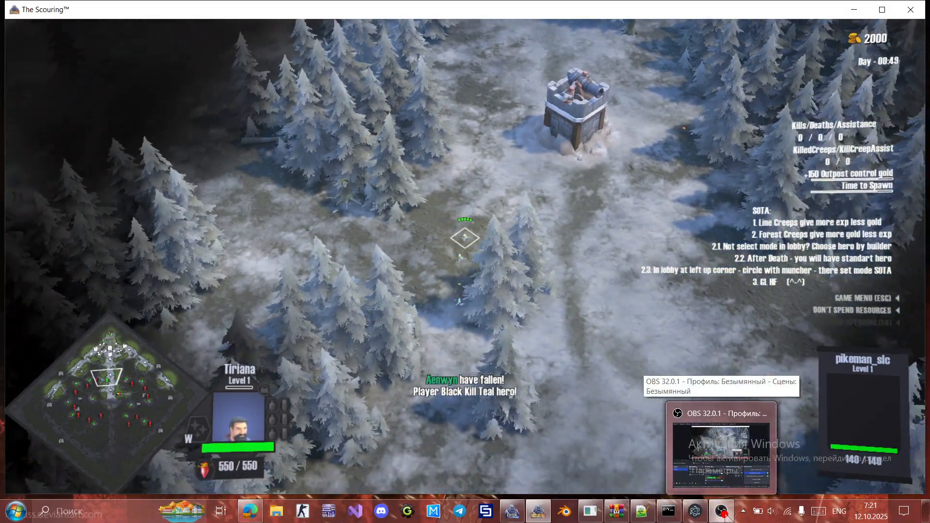
pyautogui.click(721, 512)
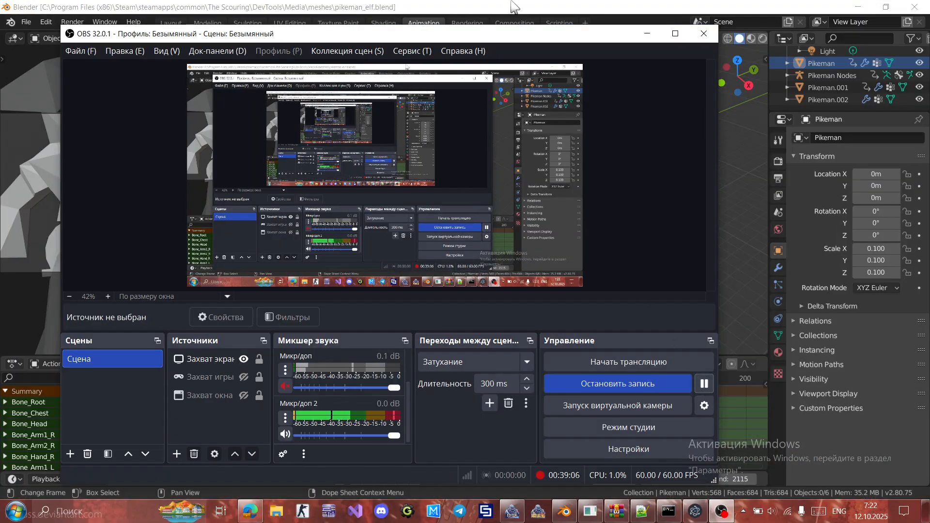
pyautogui.click(463, 9)
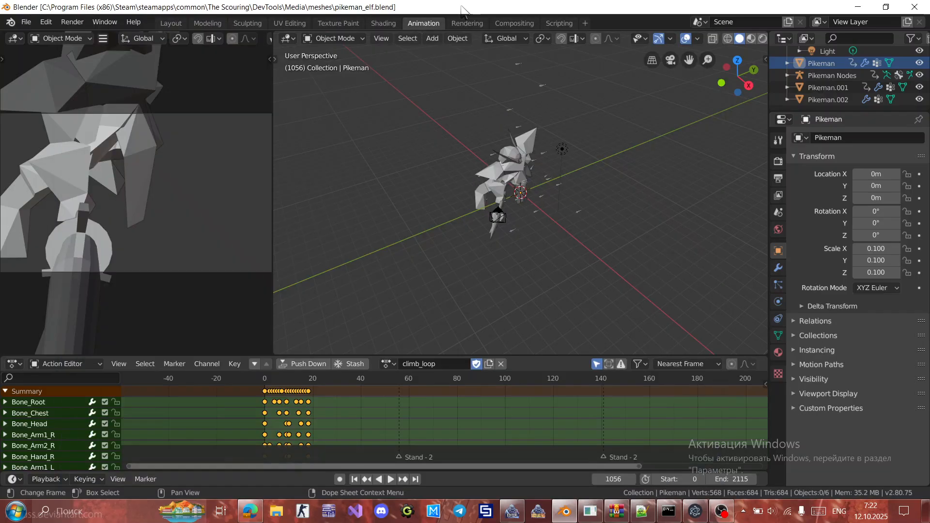
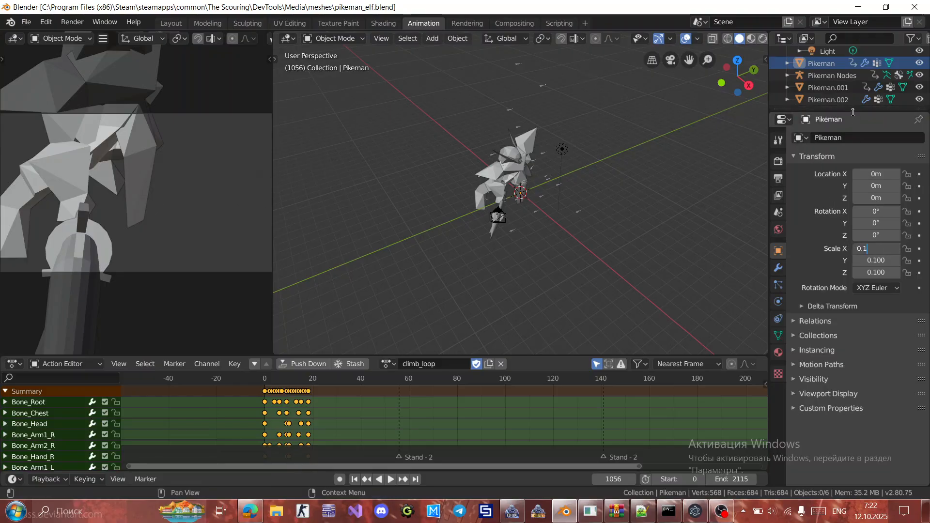
pyautogui.press('Return')
pyautogui.click(820, 64)
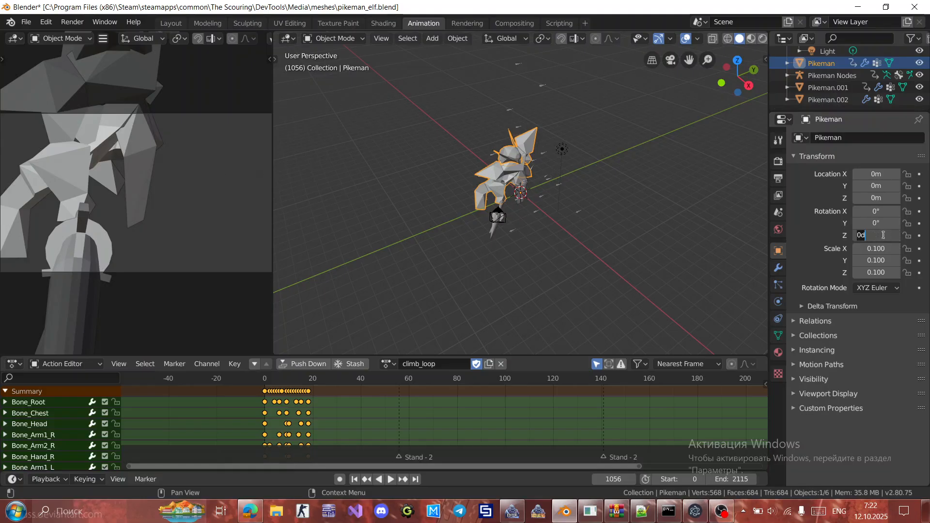
pyautogui.press('Return')
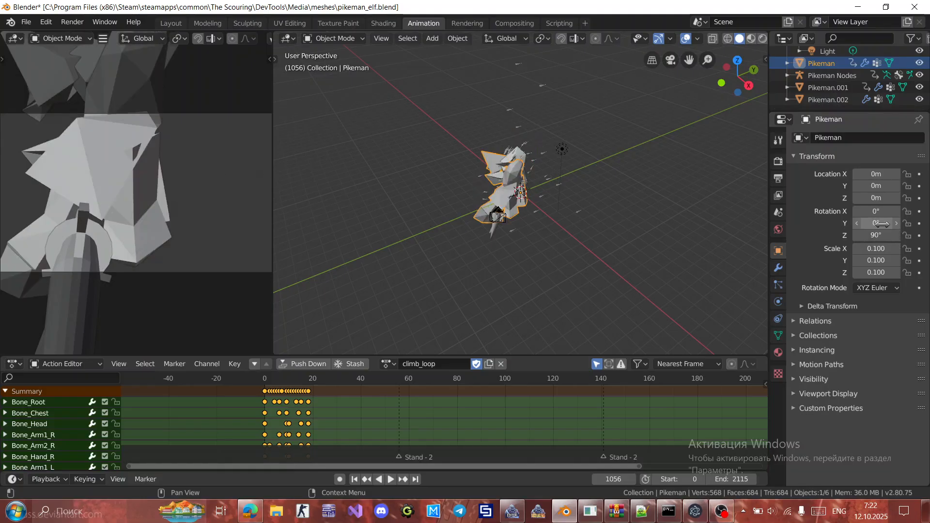
# Set the Z rotation of the Pikeman Nodes armature, Pikeman.001 and Pikeman.002 to 90°.
pyautogui.click(843, 75)
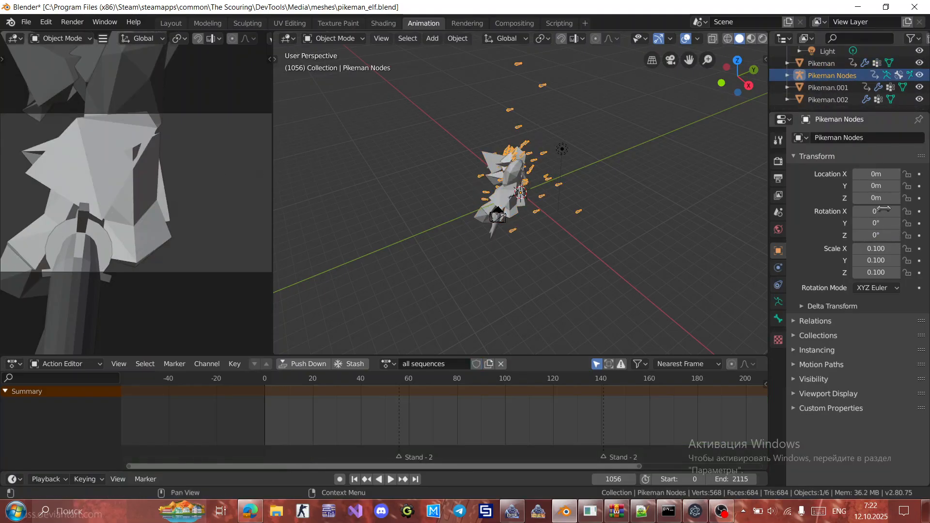
pyautogui.write('90')
pyautogui.press('Return')
pyautogui.click(828, 87)
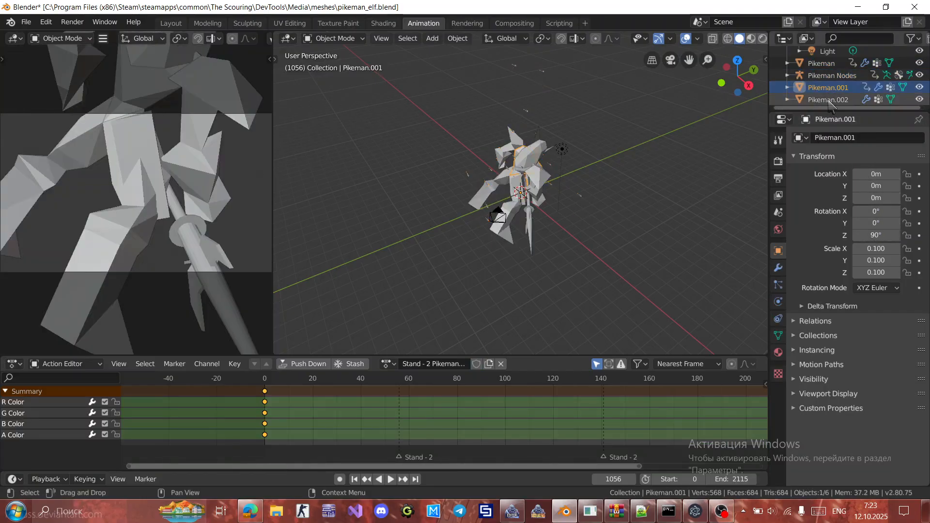
pyautogui.click(829, 99)
pyautogui.write('90')
pyautogui.press('Return')
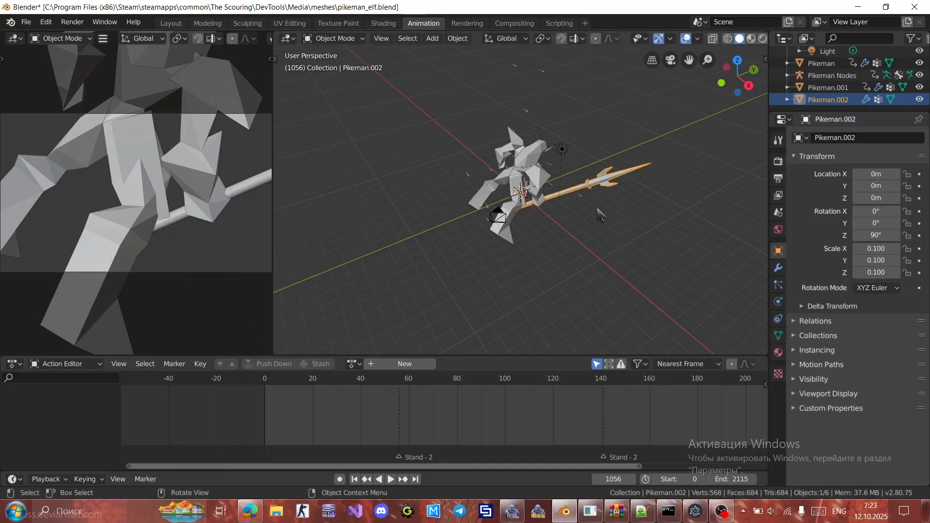
# Play the animation and view the rotated pikeman from several sides to check how body and spear move together.
pyautogui.moveTo(581, 242); pyautogui.dragTo(411, 221, button='middle')
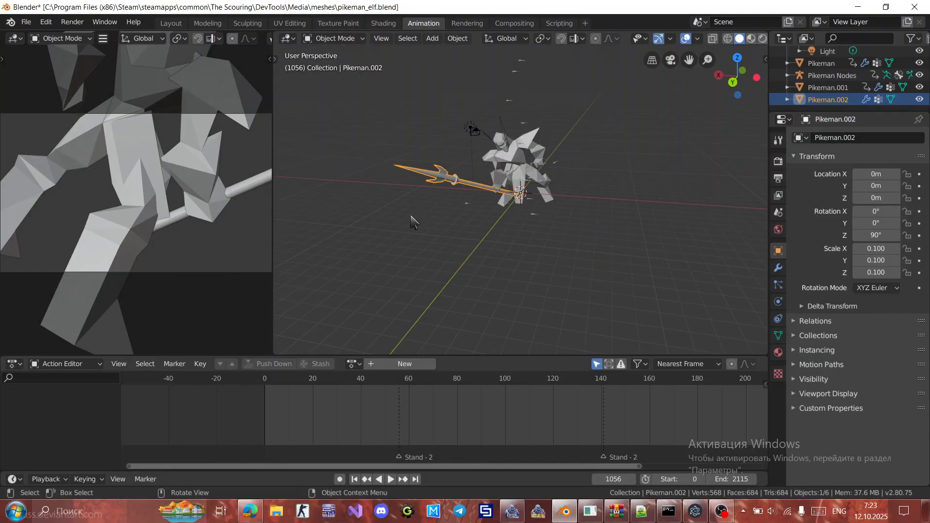
pyautogui.press('space')
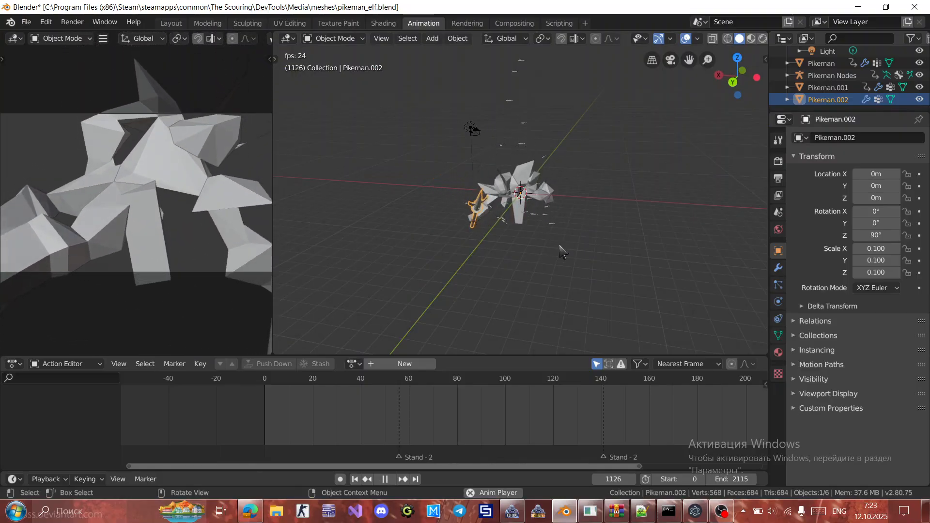
pyautogui.moveTo(554, 243); pyautogui.dragTo(640, 269, button='middle')
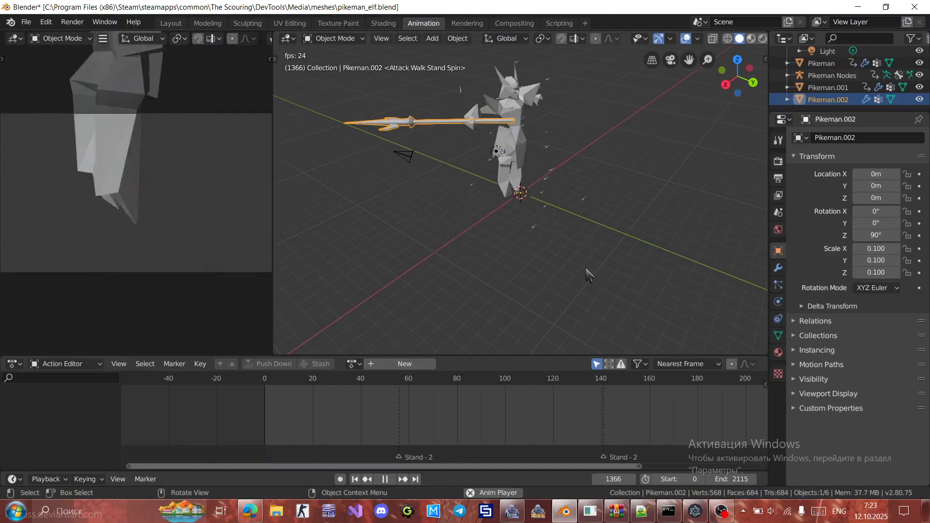
pyautogui.moveTo(638, 266)
pyautogui.mouseDown(button='middle')
pyautogui.moveTo(632, 248)
pyautogui.moveTo(625, 267)
pyautogui.mouseUp(button='middle')
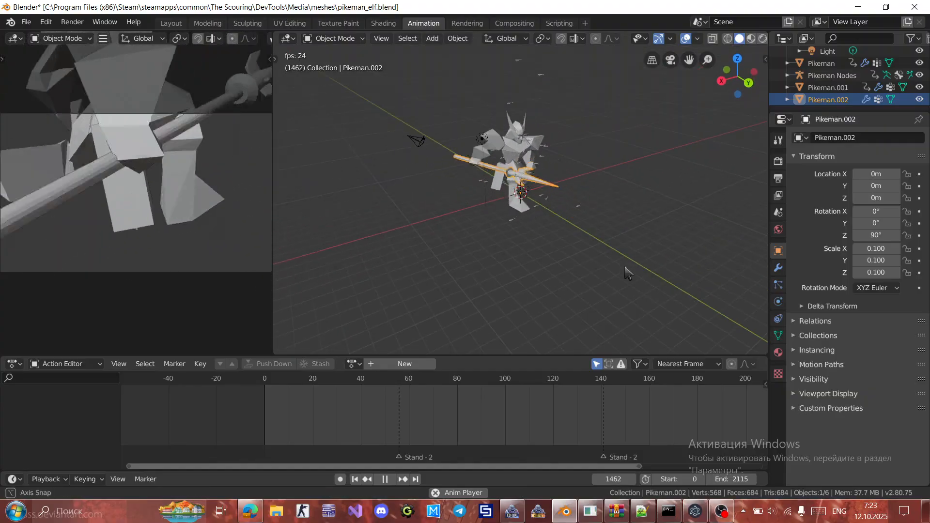
pyautogui.press('space')
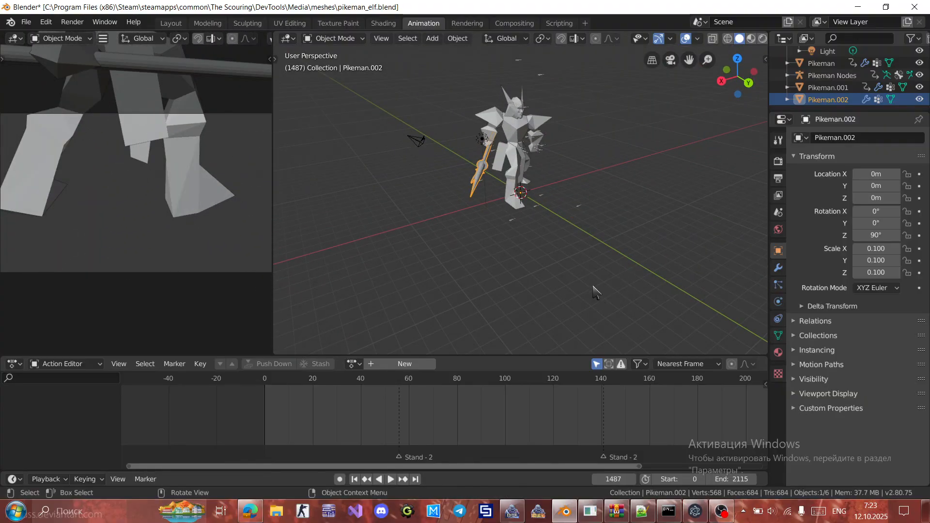
# Assign the Attack action to the Pikeman mesh and rename it to lowercase attack.
pyautogui.click(68, 366)
pyautogui.click(832, 75)
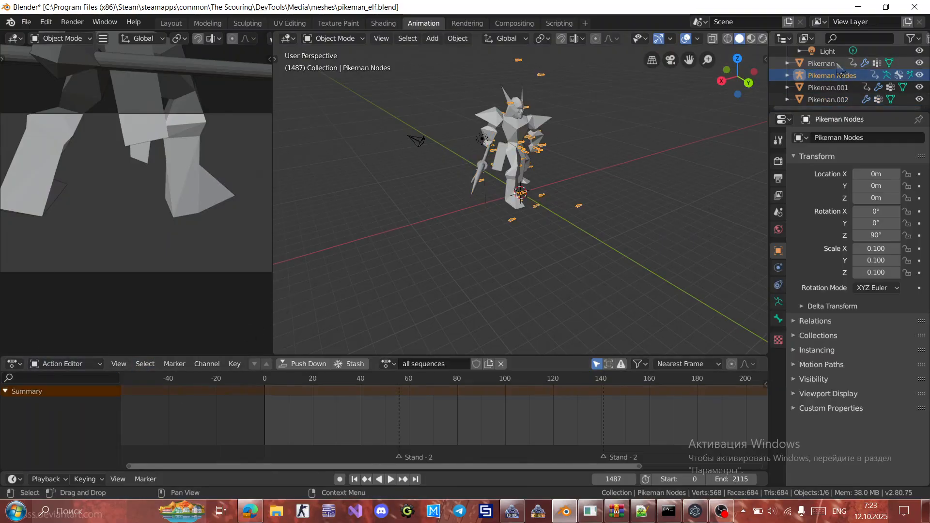
pyautogui.click(829, 64)
pyautogui.click(386, 365)
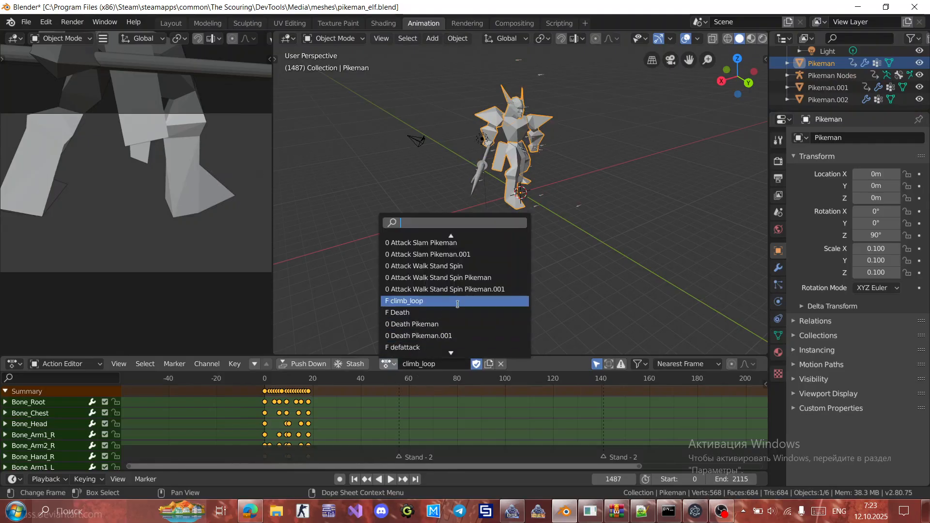
pyautogui.scroll(7, 475, 280)
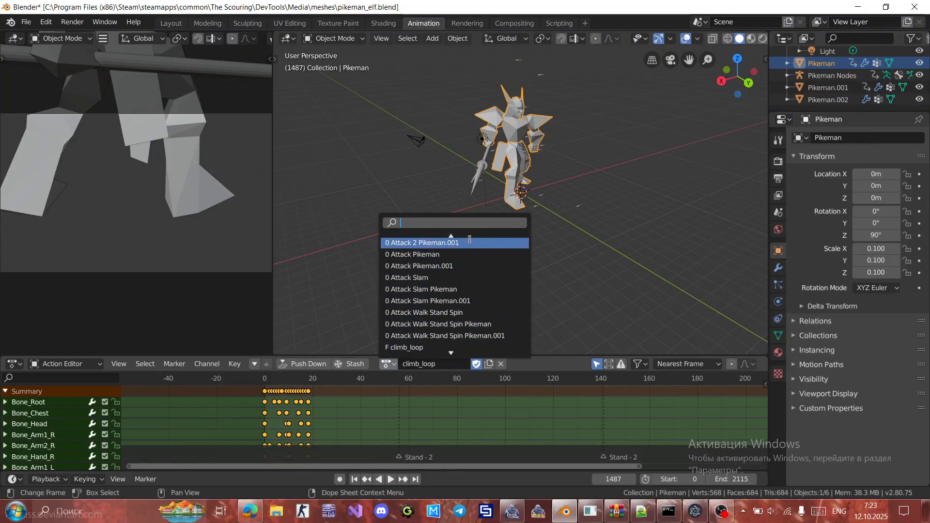
pyautogui.click(451, 255)
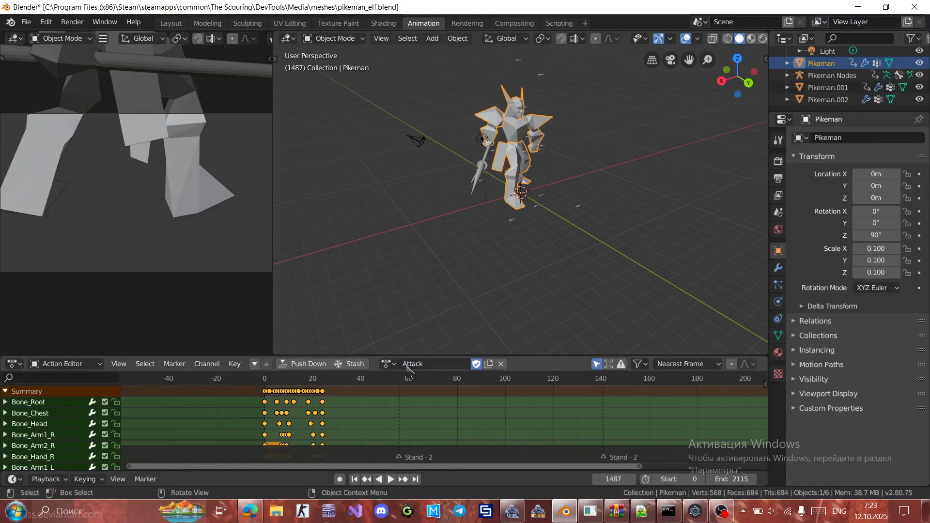
pyautogui.doubleClick(407, 364)
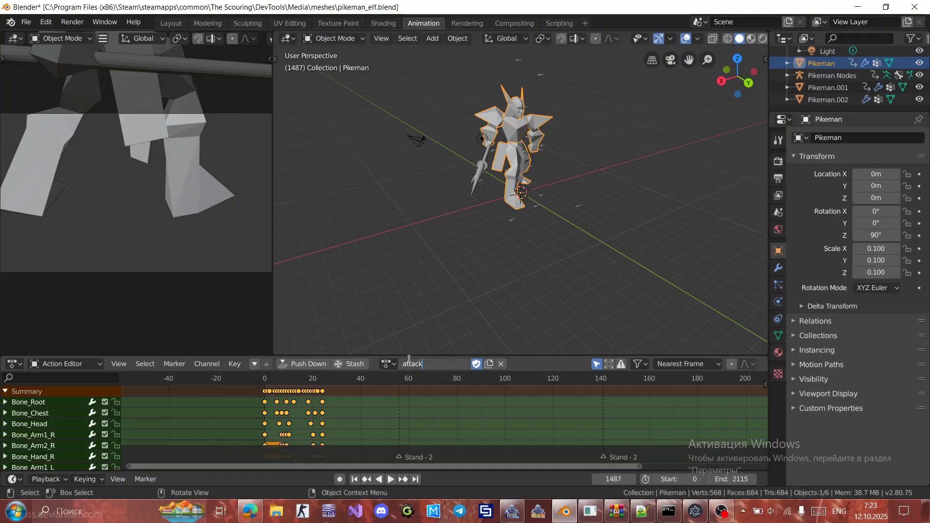
pyautogui.press('Return')
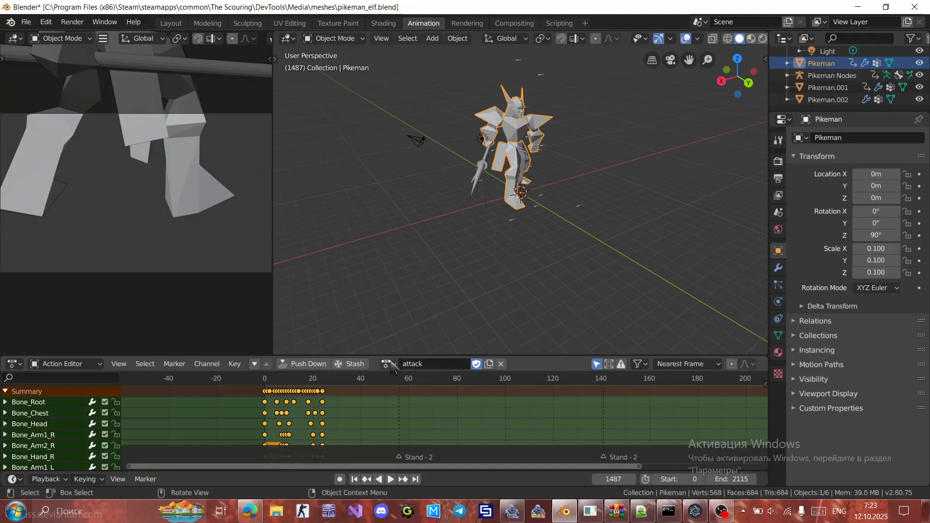
# Show the Attack Slam action on the Pikeman mesh and look over its keyframes and the attack action names.
pyautogui.click(388, 363)
pyautogui.scroll(-14, 453, 301)
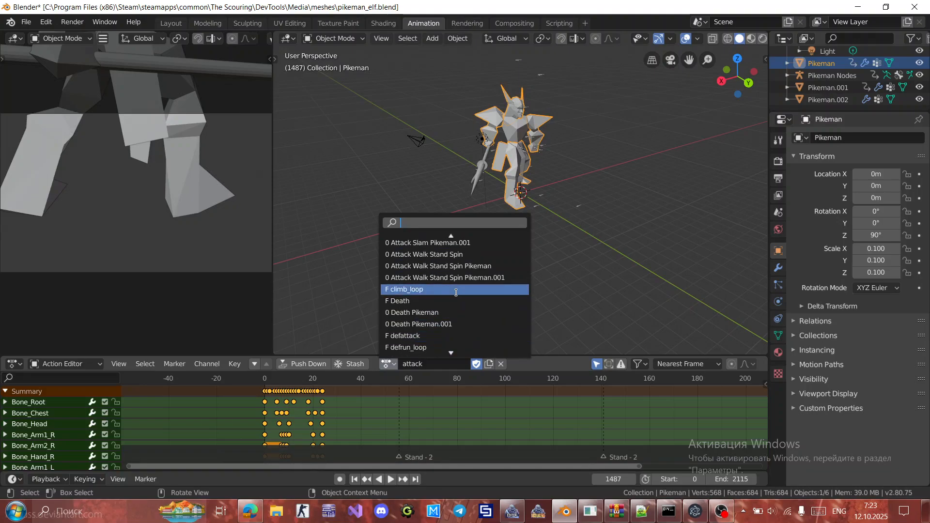
pyautogui.scroll(8, 455, 291)
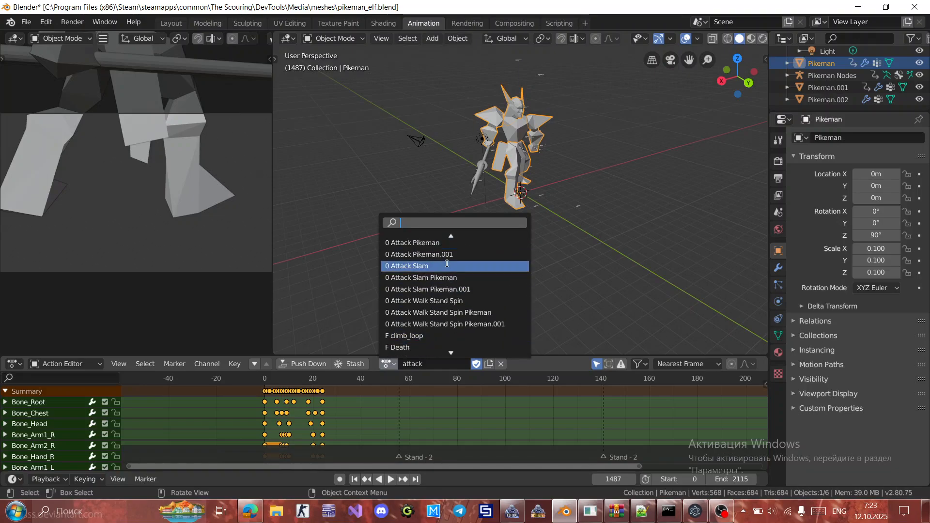
pyautogui.click(446, 265)
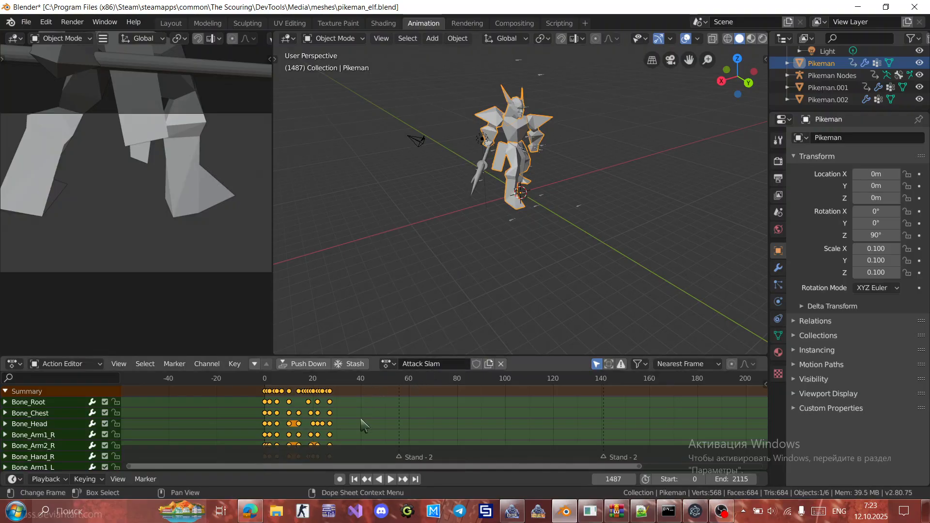
pyautogui.click(387, 363)
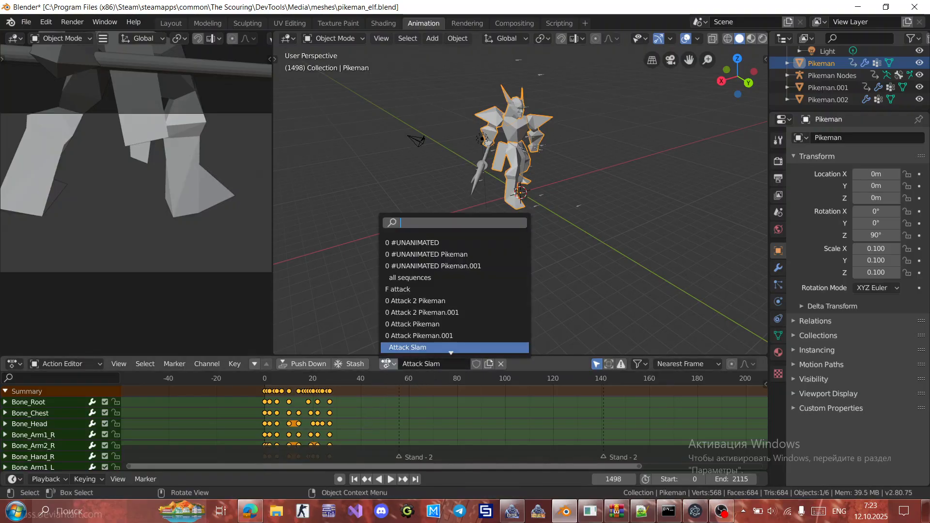
pyautogui.click(444, 366)
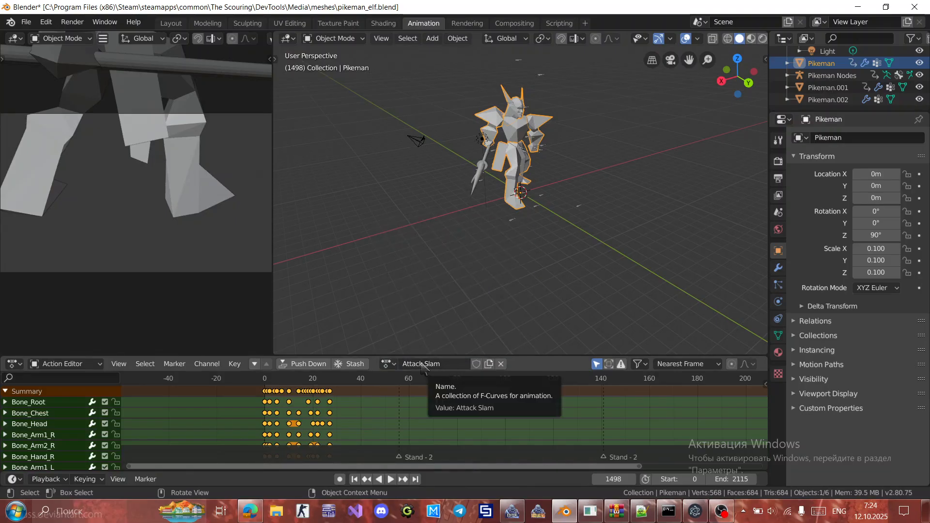
# Assign the knockback_loop action to the Pikeman mesh, rename it noneuse and remove its fake user.
pyautogui.click(387, 363)
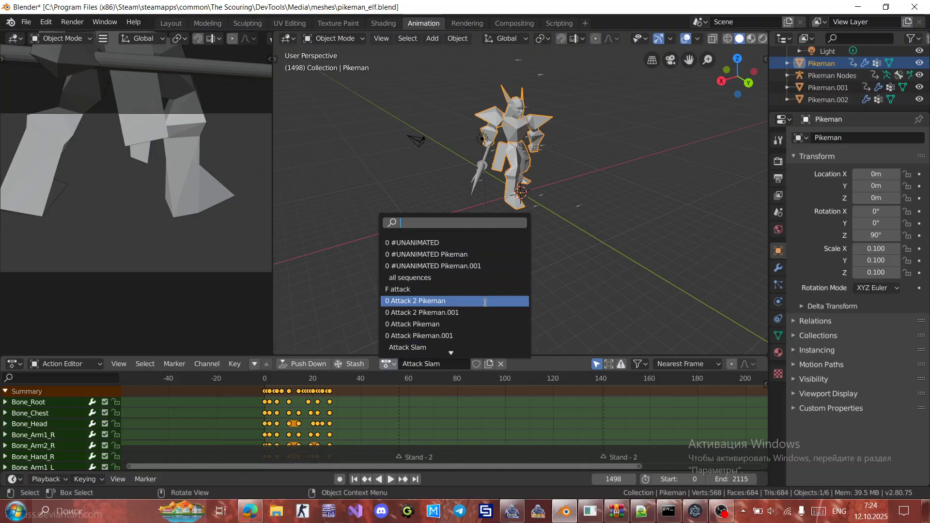
pyautogui.scroll(-15, 470, 322)
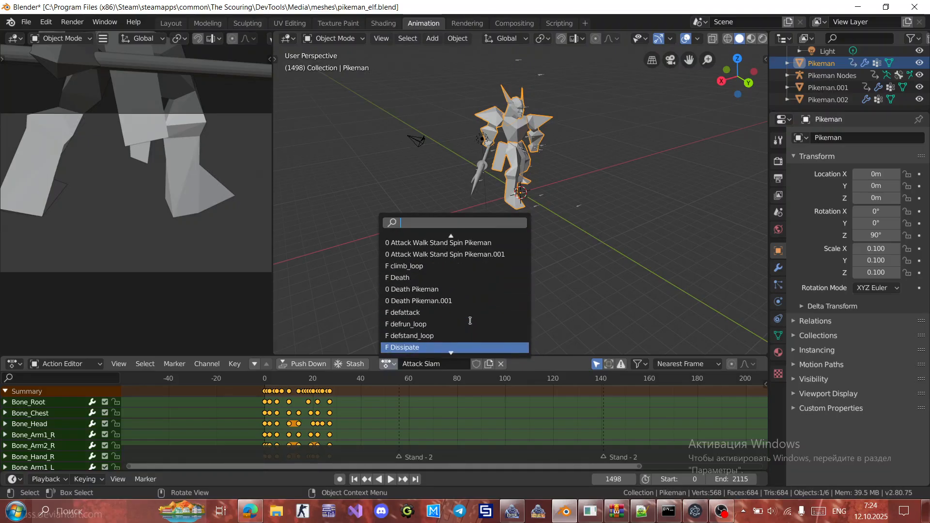
pyautogui.scroll(-3, 470, 322)
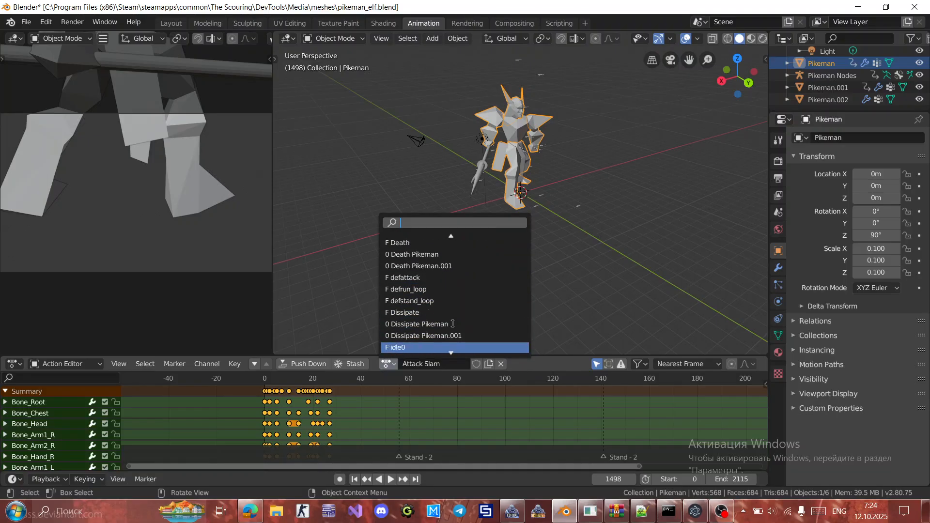
pyautogui.scroll(-12, 438, 343)
pyautogui.click(447, 289)
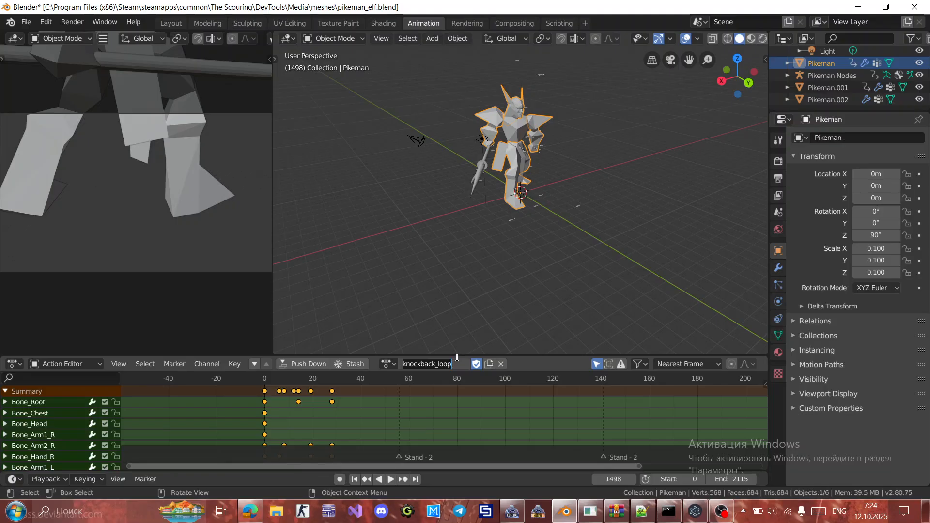
pyautogui.press('BackSpace')
pyautogui.write('noneuse')
pyautogui.press('Return')
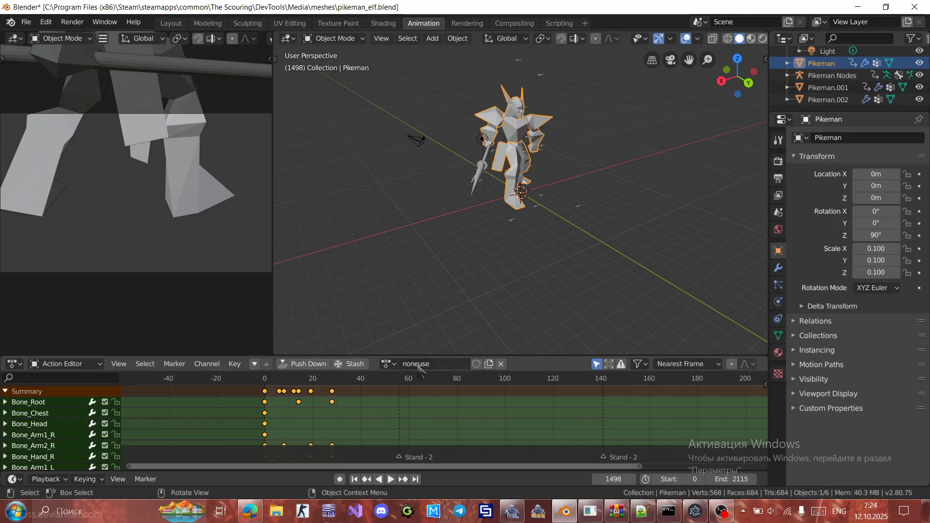
# Find the defstand_loop action among the available actions and assign it to the Pikeman mesh.
pyautogui.click(388, 364)
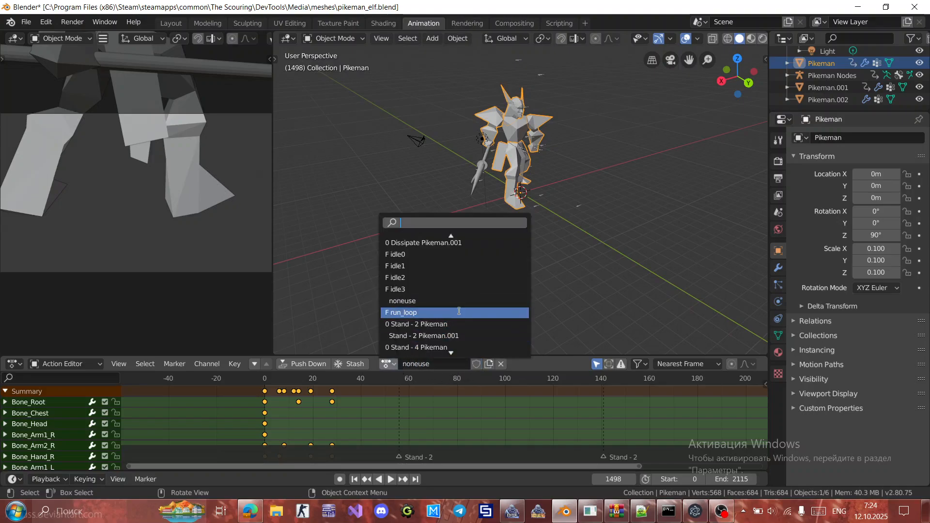
pyautogui.scroll(-7, 457, 344)
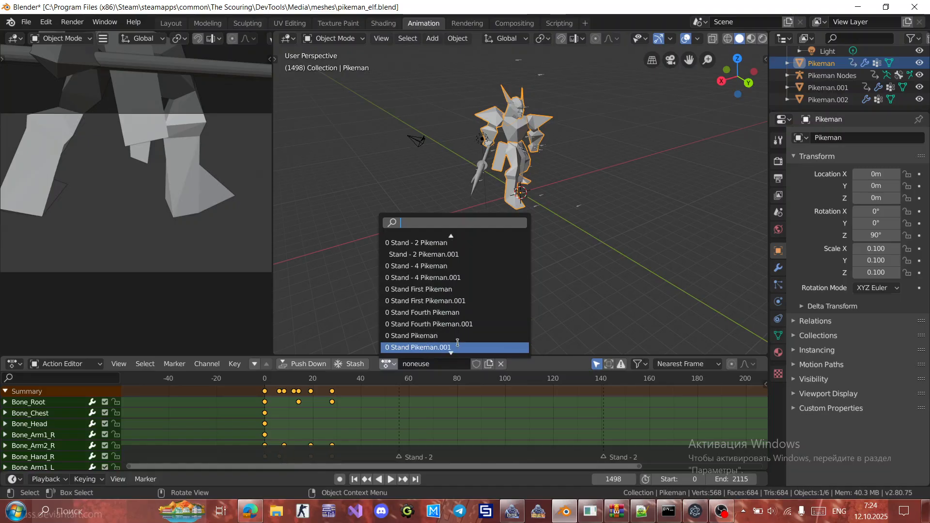
pyautogui.scroll(-13, 457, 343)
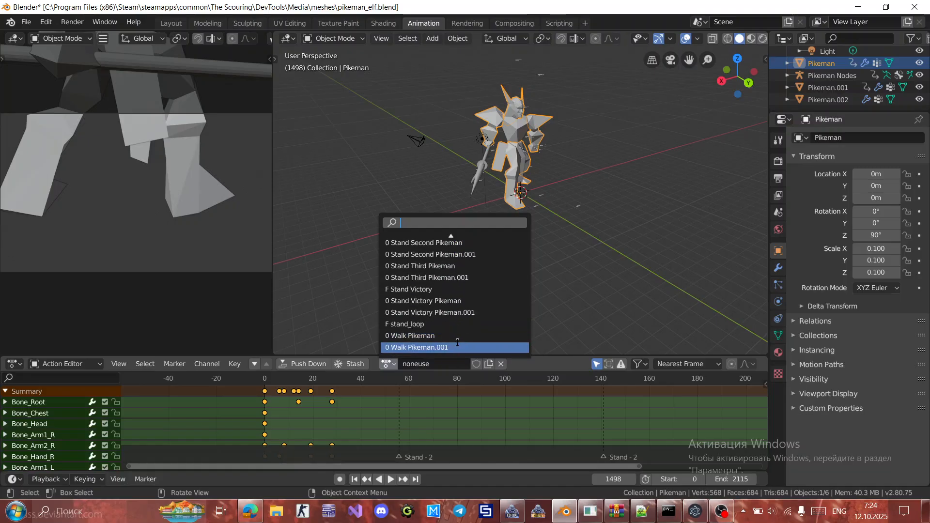
pyautogui.scroll(-2, 464, 325)
pyautogui.scroll(20, 460, 314)
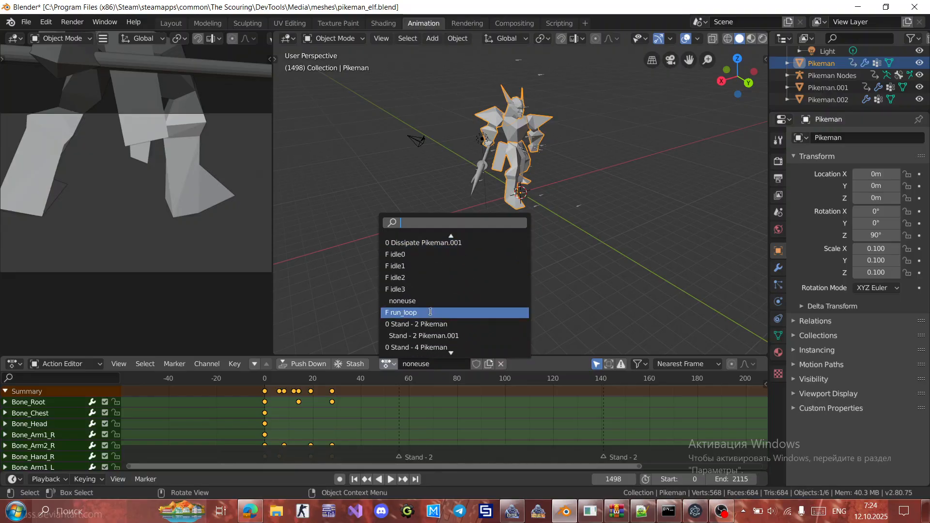
pyautogui.scroll(4, 435, 314)
pyautogui.scroll(3, 436, 310)
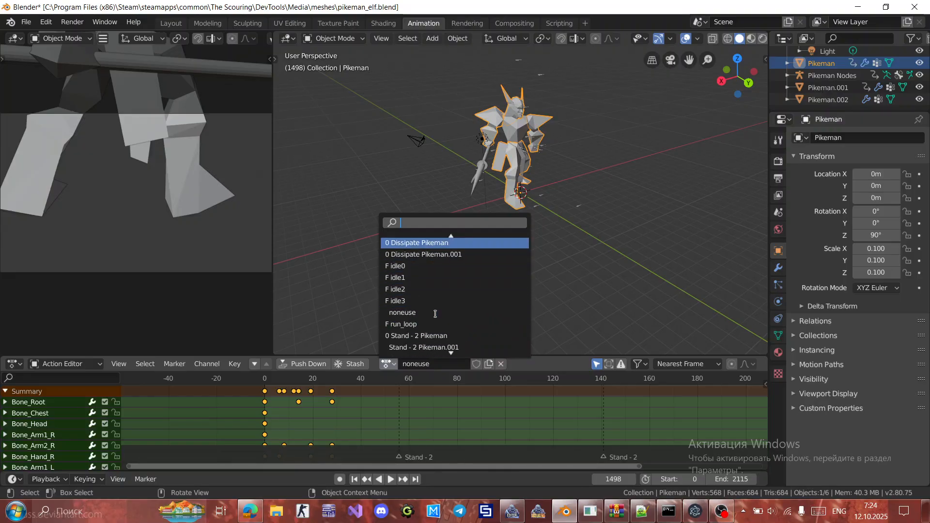
pyautogui.scroll(3, 438, 293)
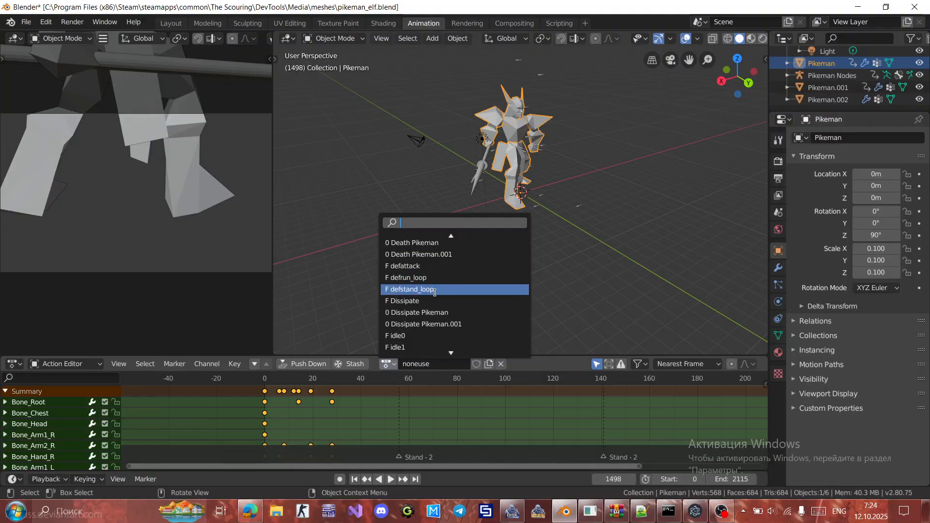
pyautogui.click(435, 291)
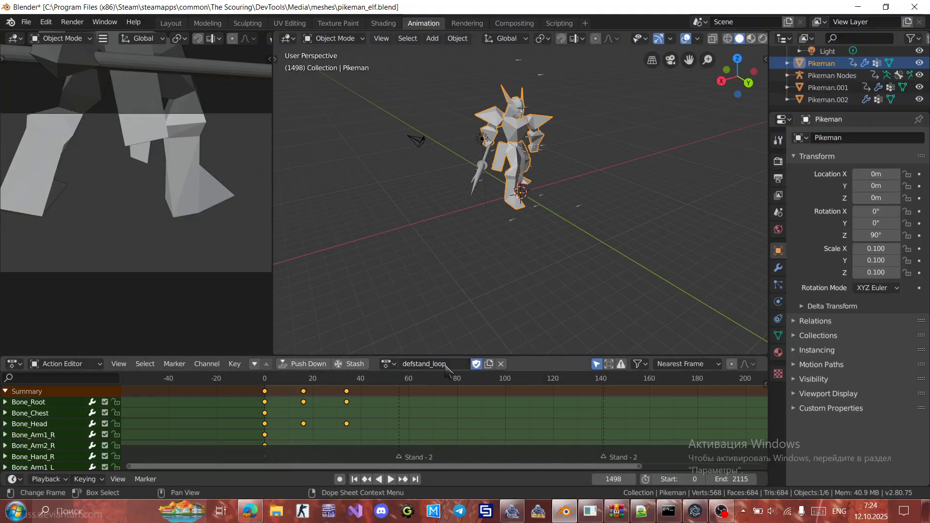
# Look over the available action names and play the animation from the first frame with defstand_loop assigned.
pyautogui.click(387, 364)
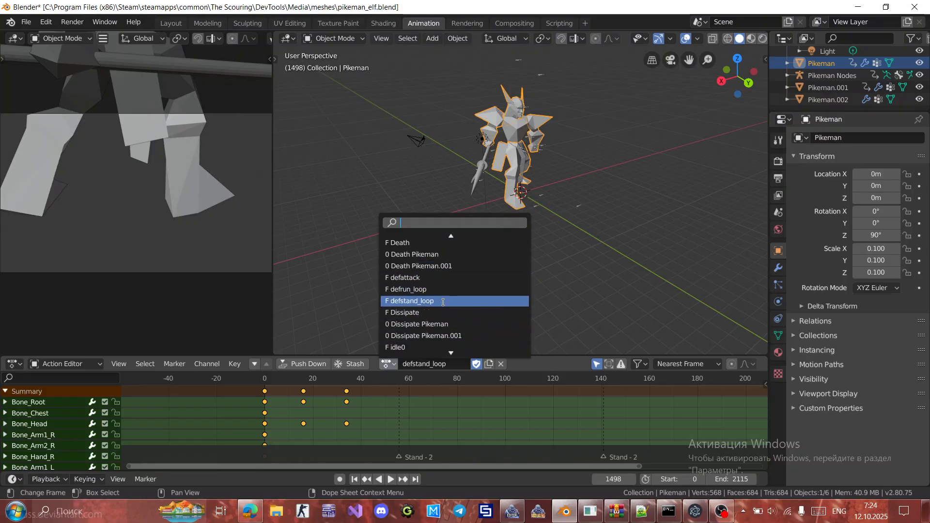
pyautogui.scroll(-6, 451, 295)
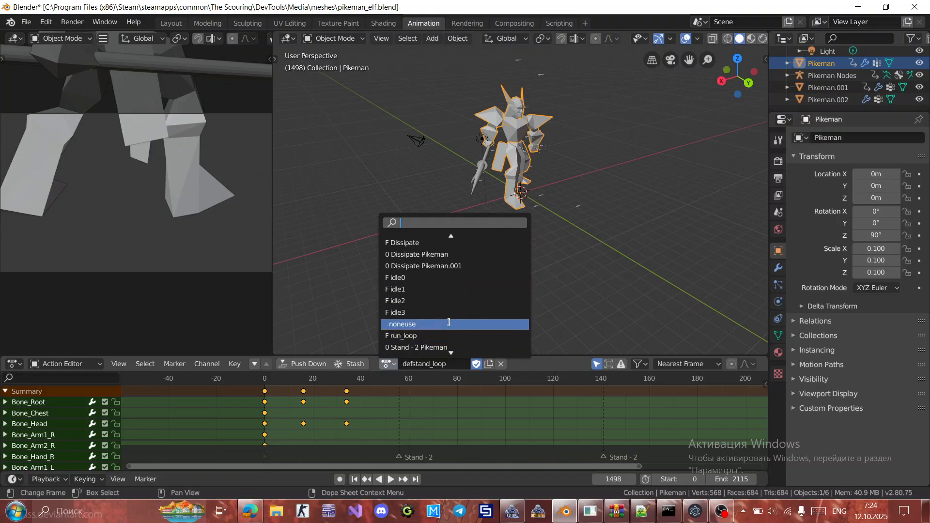
pyautogui.press('Up')
pyautogui.press('Up')
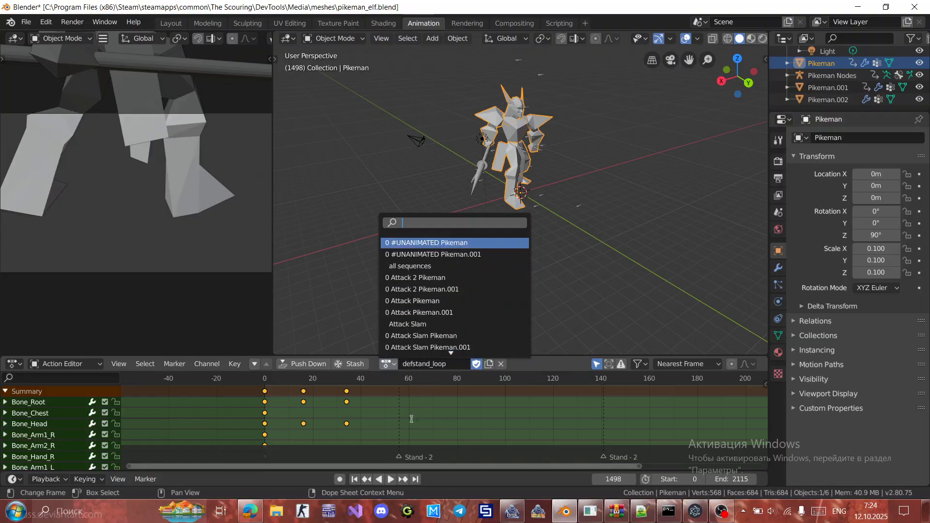
pyautogui.press('Escape')
pyautogui.hotkey('shift', 'Left')
pyautogui.press('space')
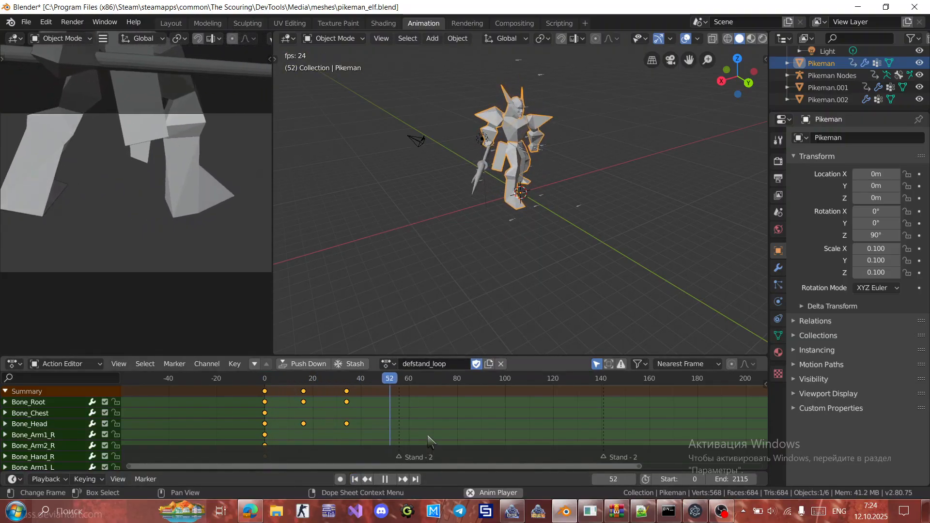
# Examine the complete list of actions for naming and duplicates, keeping defstand_loop as the Pikeman mesh's action.
pyautogui.click(389, 363)
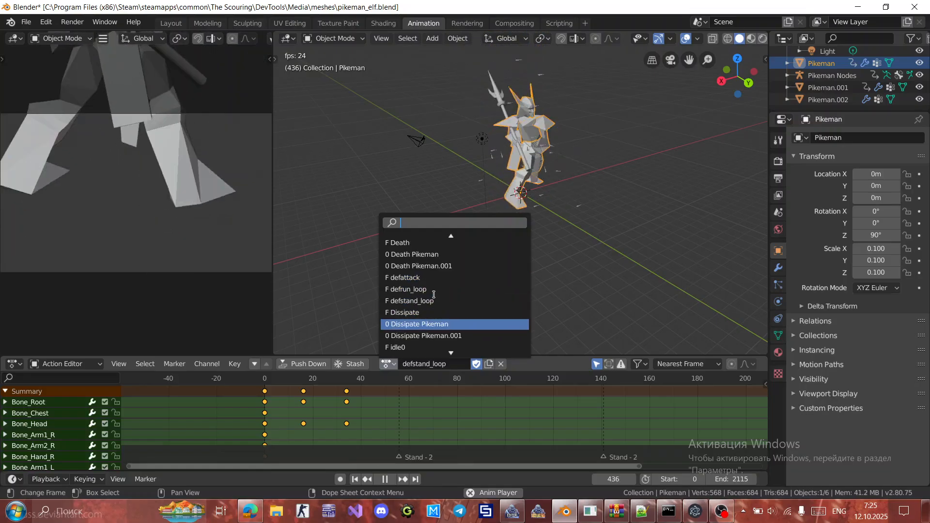
pyautogui.scroll(10, 428, 305)
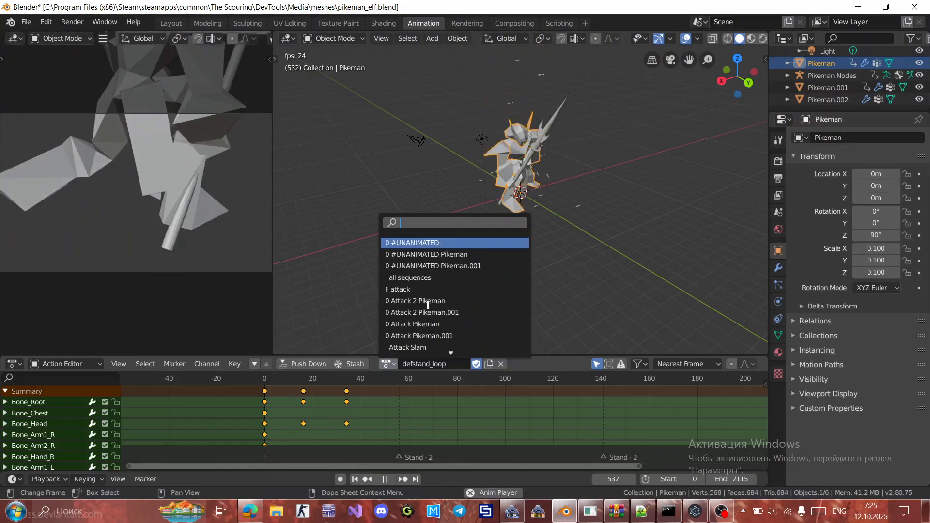
pyautogui.scroll(-9, 428, 305)
pyautogui.scroll(-15, 428, 305)
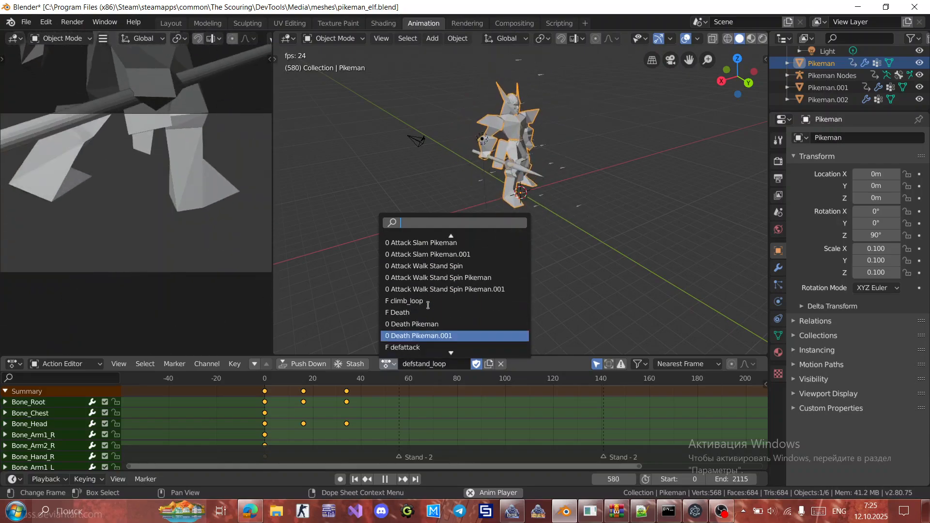
pyautogui.scroll(-4, 427, 306)
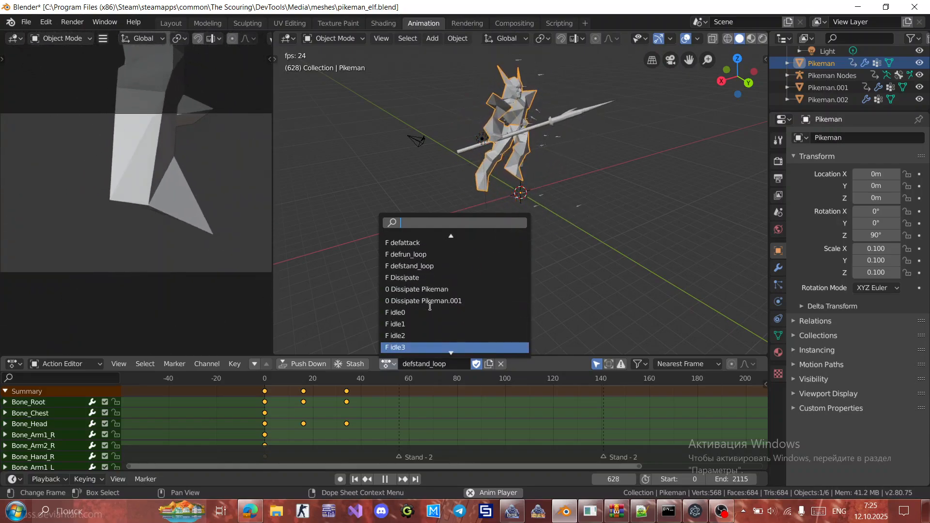
pyautogui.scroll(7, 430, 300)
pyautogui.scroll(2, 431, 298)
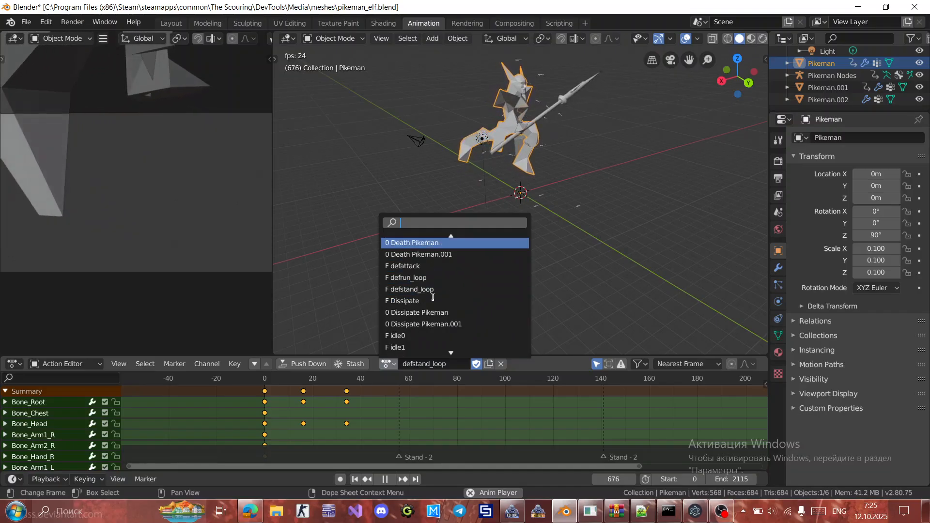
pyautogui.scroll(-14, 429, 308)
pyautogui.scroll(-3, 428, 312)
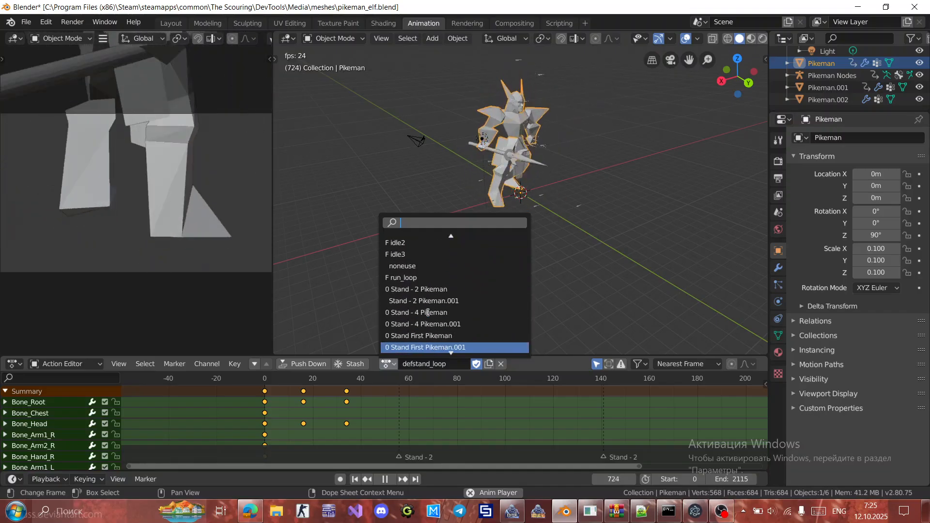
pyautogui.scroll(6, 435, 310)
pyautogui.scroll(-6, 445, 308)
pyautogui.scroll(15, 454, 307)
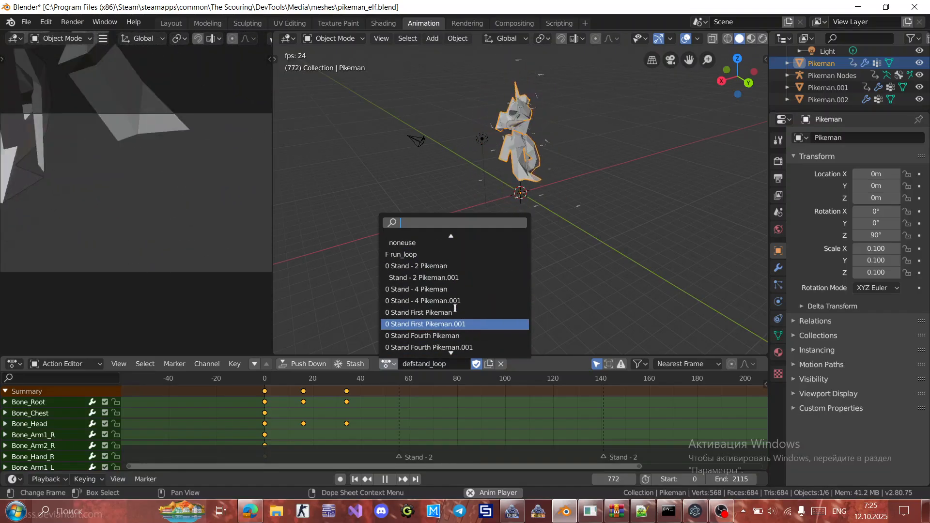
pyautogui.scroll(-3, 440, 310)
pyautogui.scroll(5, 439, 310)
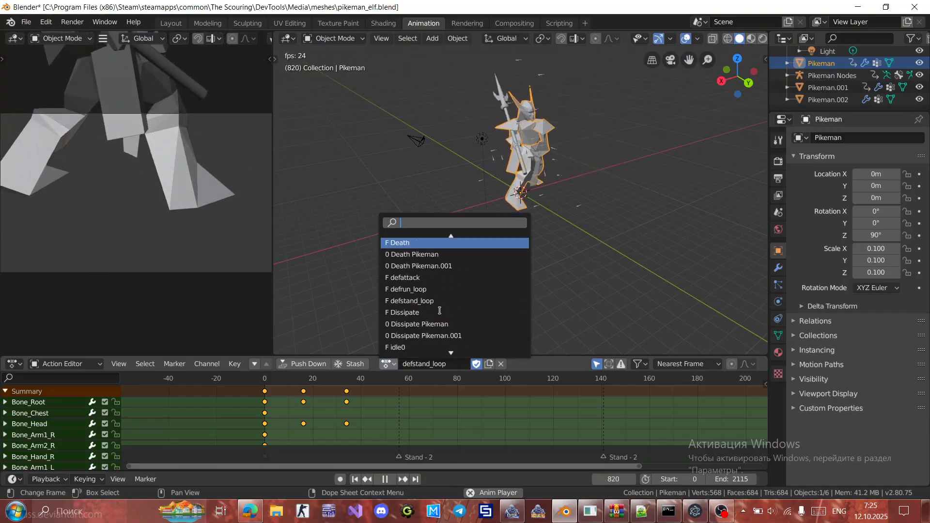
pyautogui.scroll(-3, 438, 309)
pyautogui.click(438, 307)
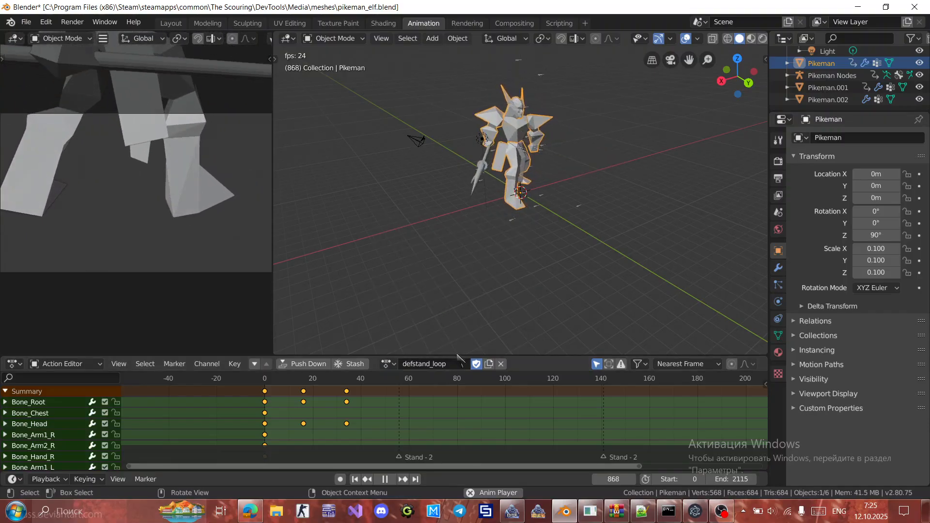
# Duplicate the defstand_loop action under the name knockback_loop and save the Blender file.
pyautogui.click(489, 365)
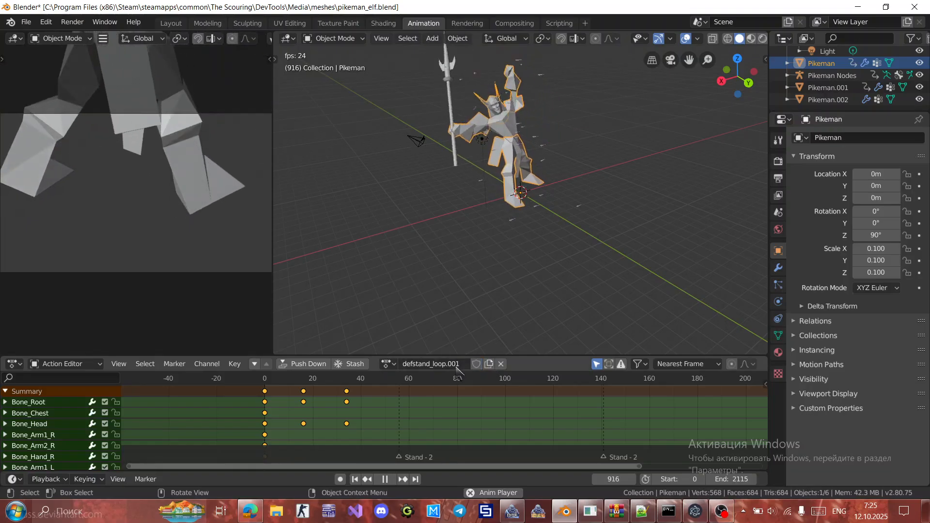
pyautogui.click(456, 366)
pyautogui.write('knockback_loop')
pyautogui.click(468, 320)
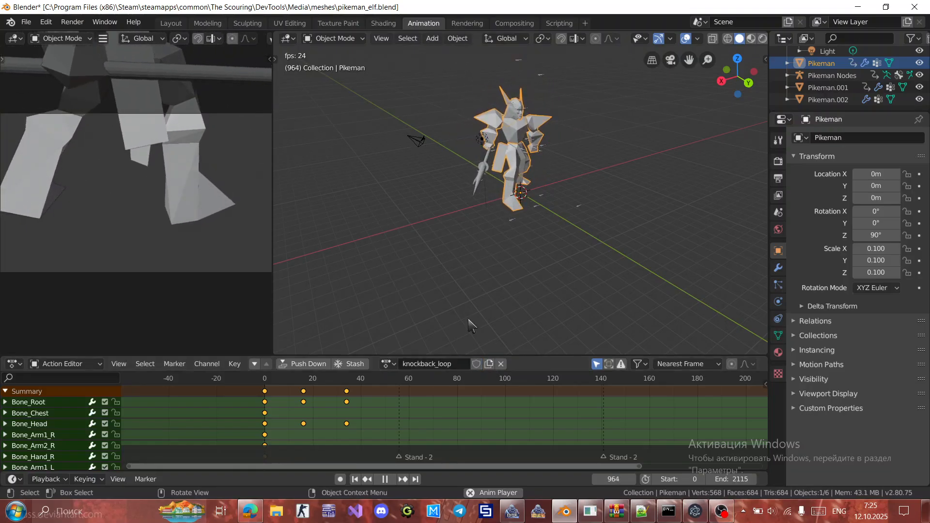
pyautogui.hotkey('ctrl', 's')
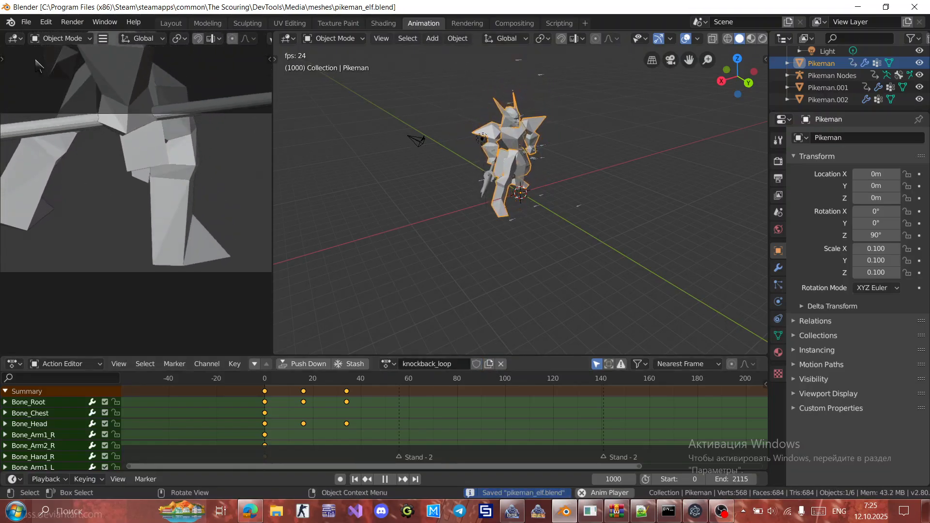
# Export the model in FBX TheScouring format, limited to armature and mesh objects, overwriting pikeman_elf.fbx in the meshes folder.
pyautogui.click(26, 22)
pyautogui.moveTo(45, 197)
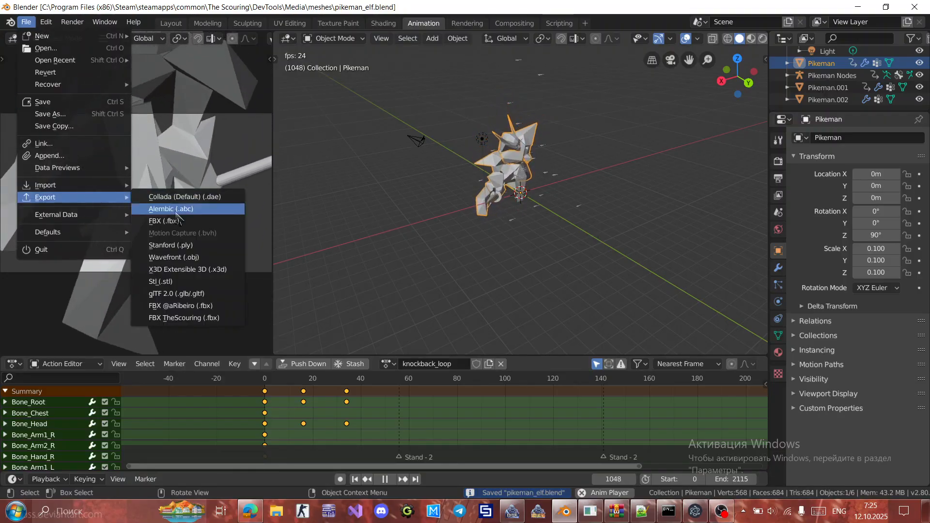
pyautogui.click(184, 317)
pyautogui.click(111, 353)
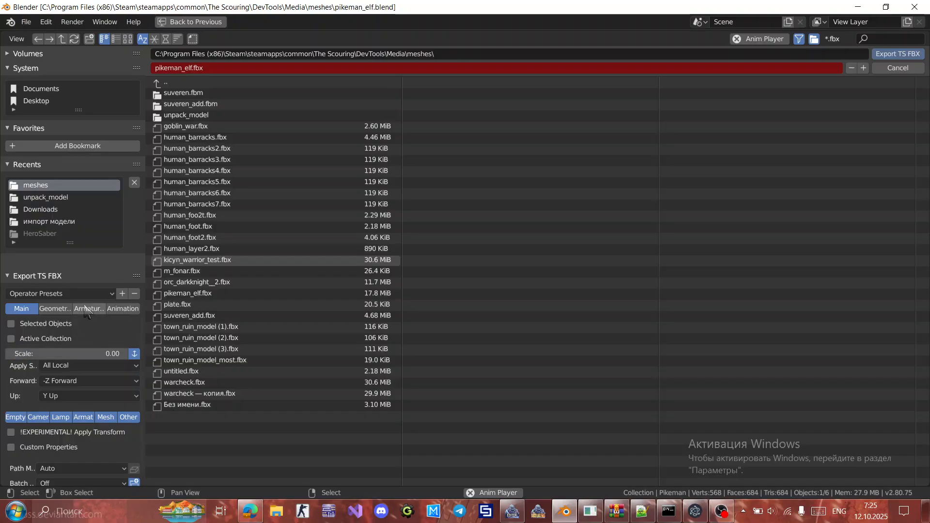
pyautogui.click(122, 310)
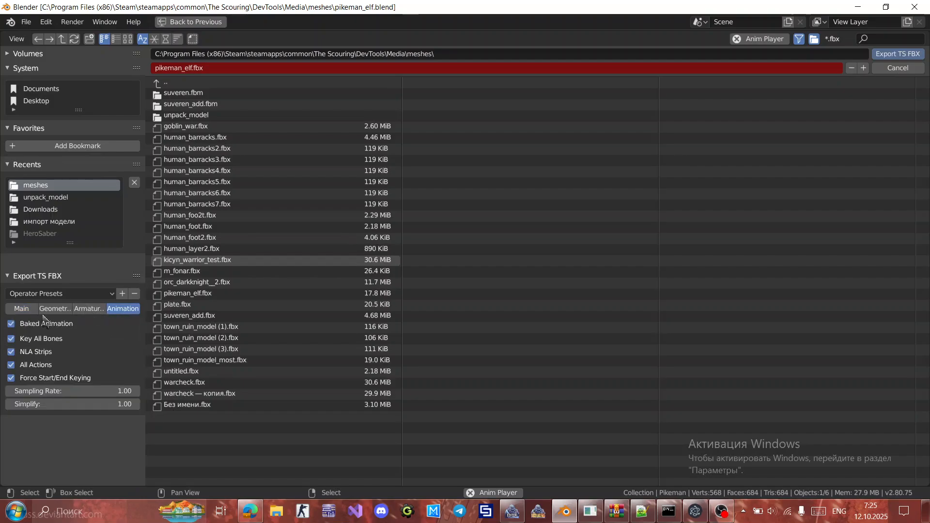
pyautogui.click(19, 310)
pyautogui.click(105, 417)
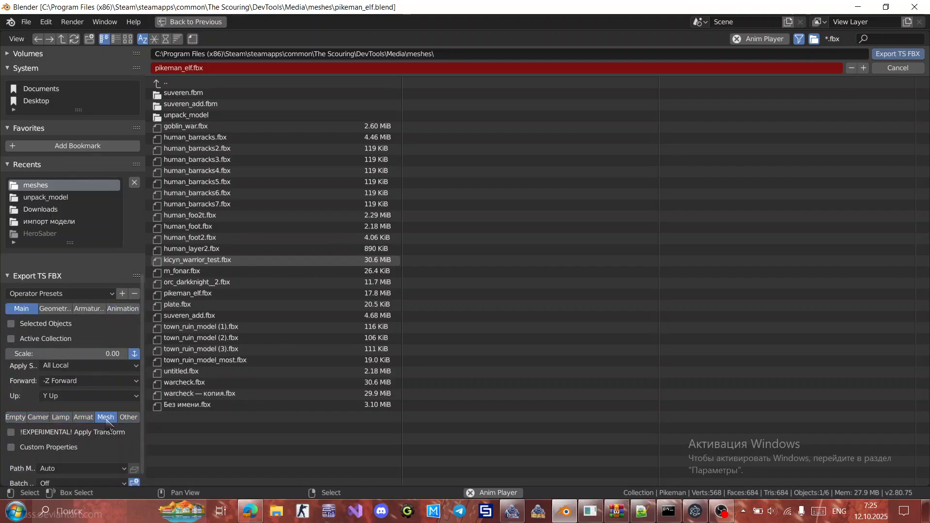
pyautogui.keyDown('shift'); pyautogui.click(83, 417); pyautogui.keyUp('shift')
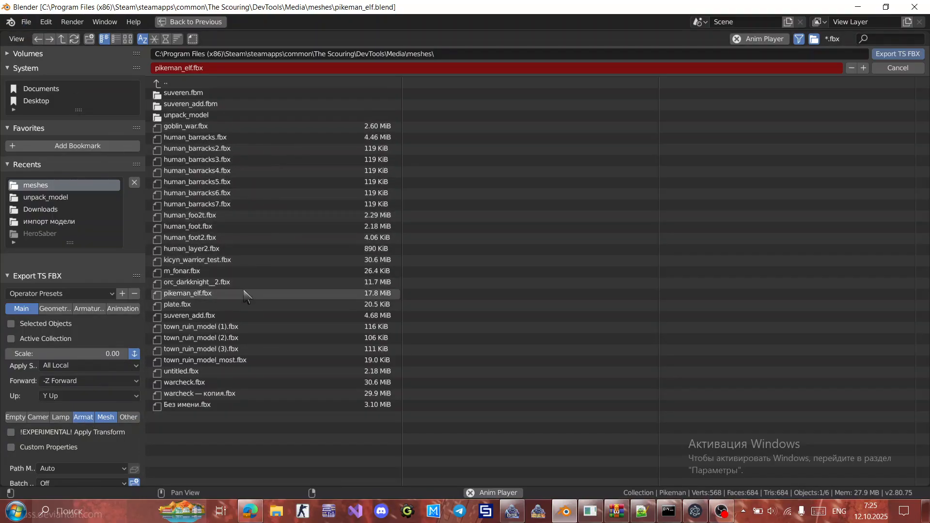
pyautogui.click(228, 293)
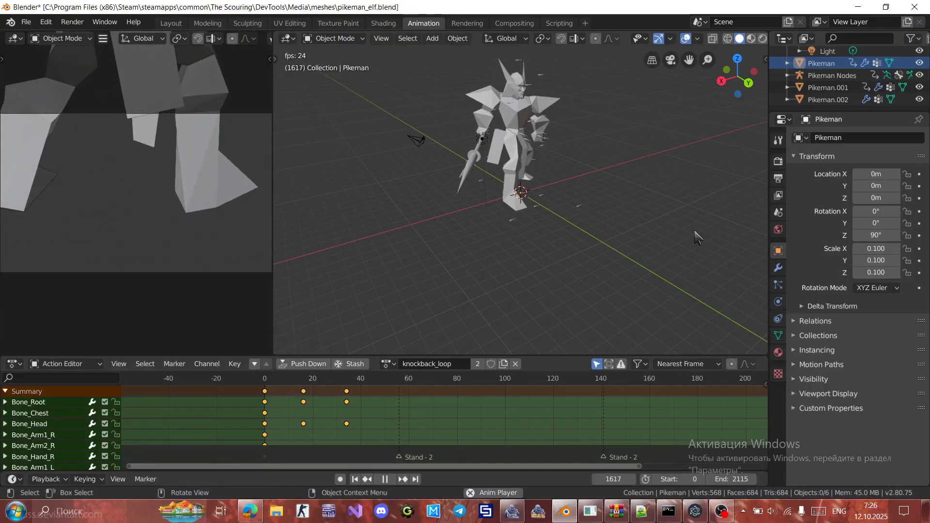
# Stop the animation playback and close Blender, saving the changes to pikeman_elf.blend.
pyautogui.press('space')
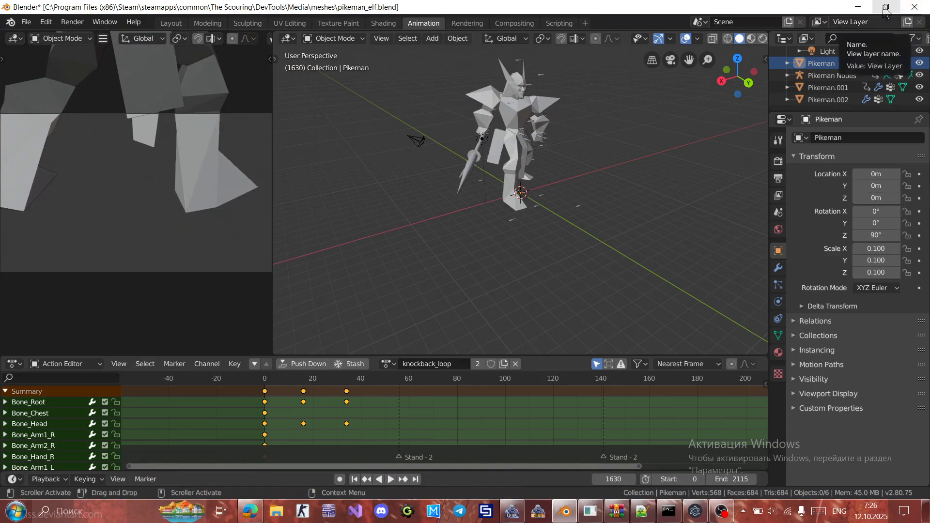
pyautogui.click(915, 7)
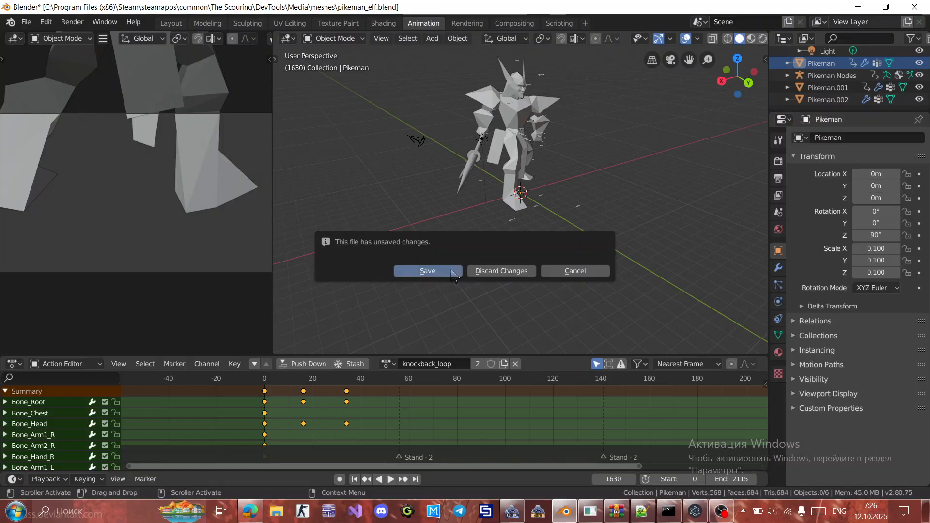
pyautogui.click(451, 272)
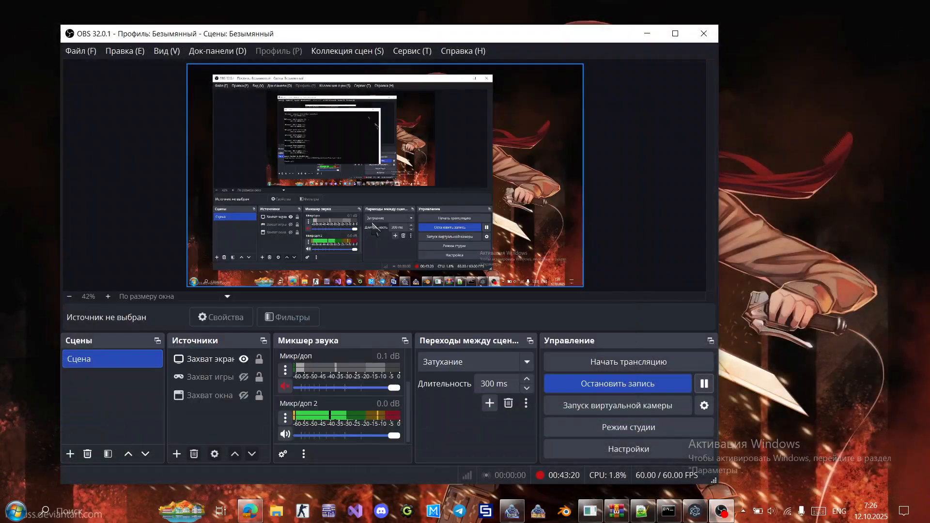
# Switch to The Scouring Editor and open the units folder of mod d3265fa5 in File Explorer.
pyautogui.click(647, 33)
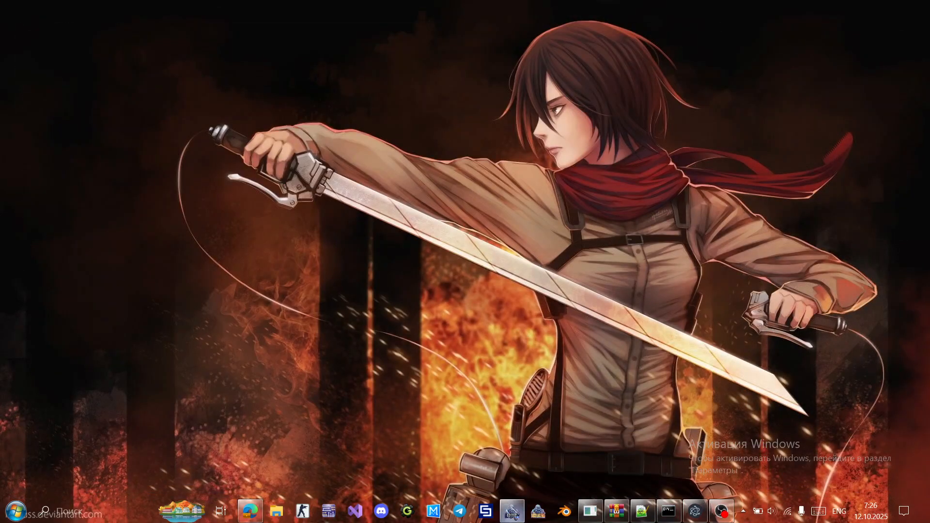
pyautogui.click(512, 511)
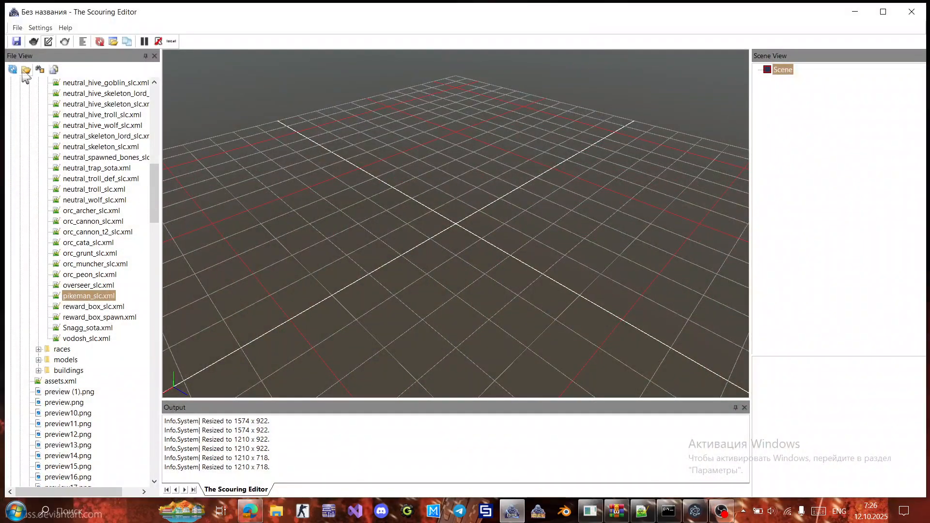
pyautogui.click(25, 71)
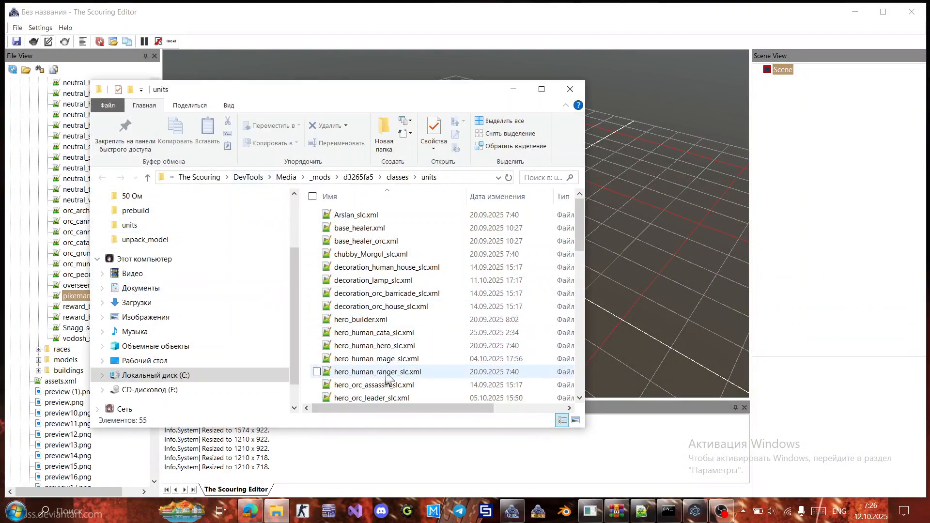
# Go to the DevTools Media meshes folder and select the newly exported pikeman_elf.fbx for copying.
pyautogui.click(166, 239)
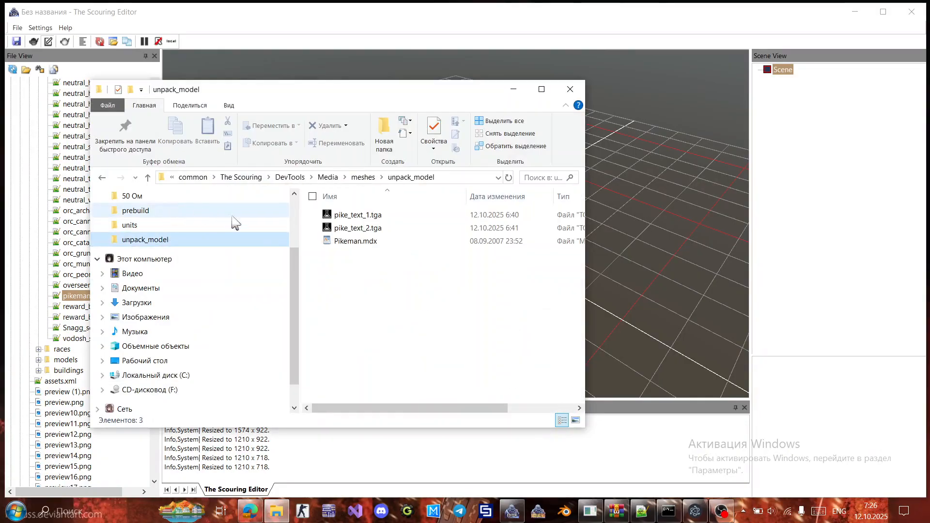
pyautogui.click(363, 177)
pyautogui.scroll(-3, 409, 303)
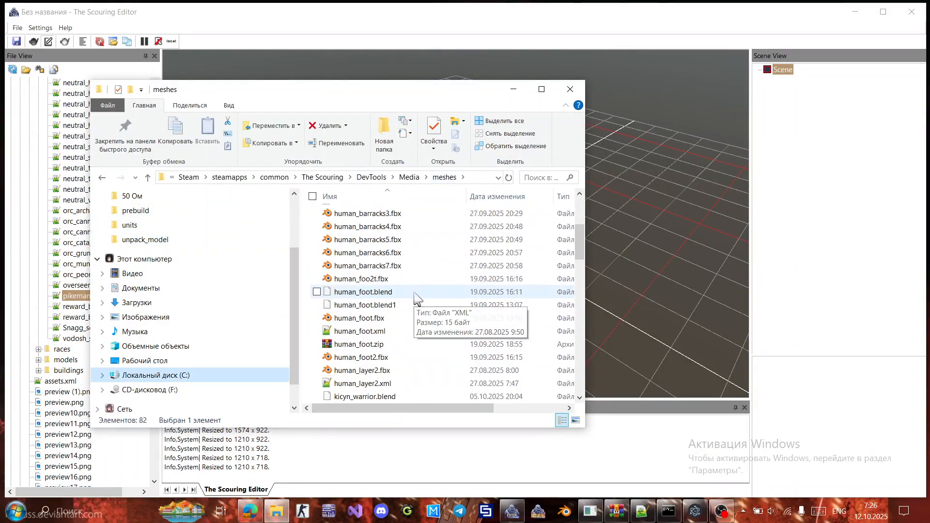
pyautogui.scroll(-3, 414, 297)
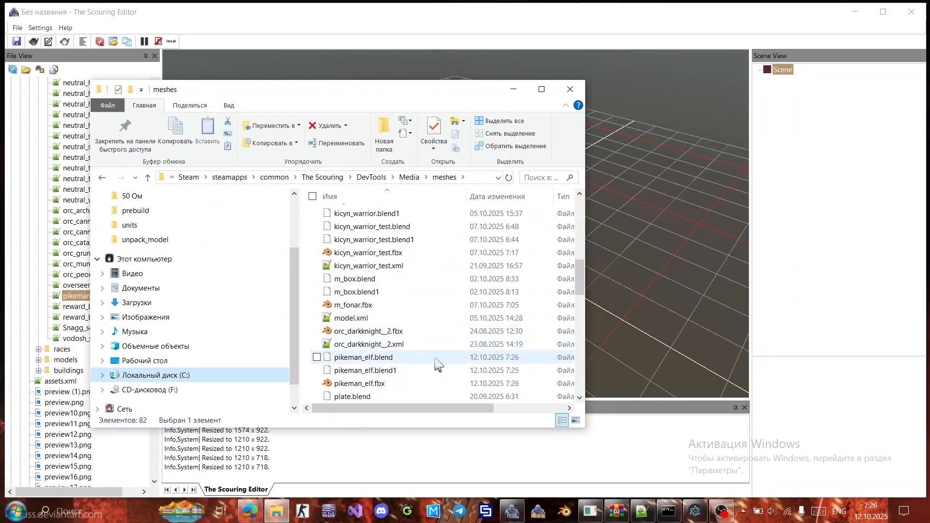
pyautogui.scroll(-2, 409, 339)
pyautogui.click(387, 304)
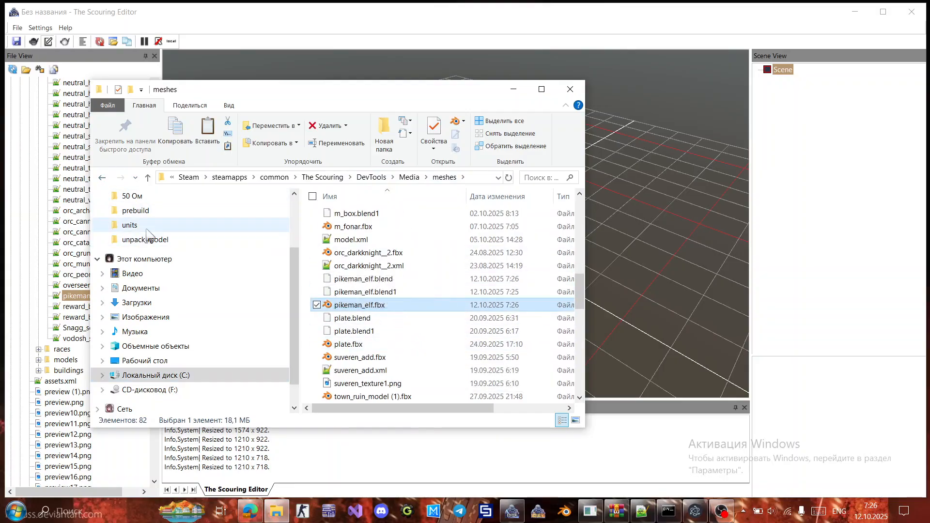
# Paste pikeman_elf.fbx into the meshes/units folder of mod d3265fa5, replacing the existing file.
pyautogui.click(130, 226)
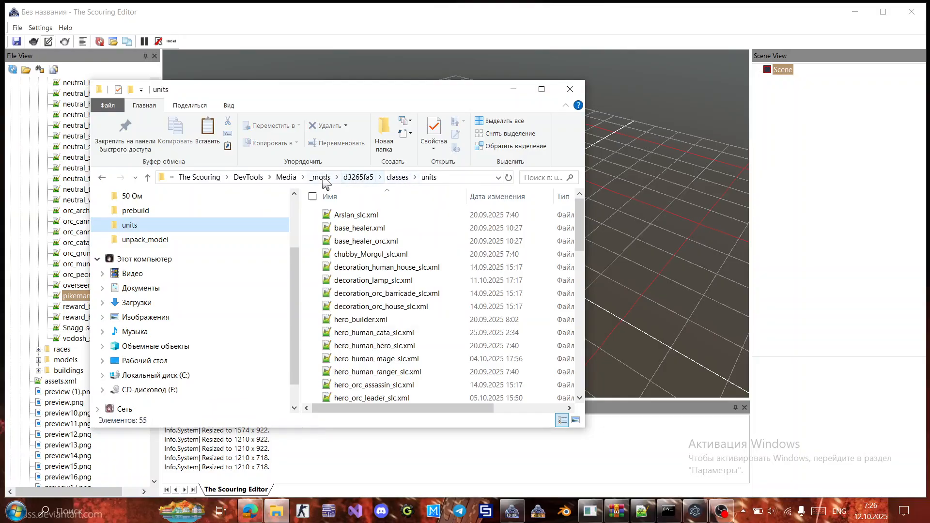
pyautogui.click(319, 177)
pyautogui.doubleClick(359, 296)
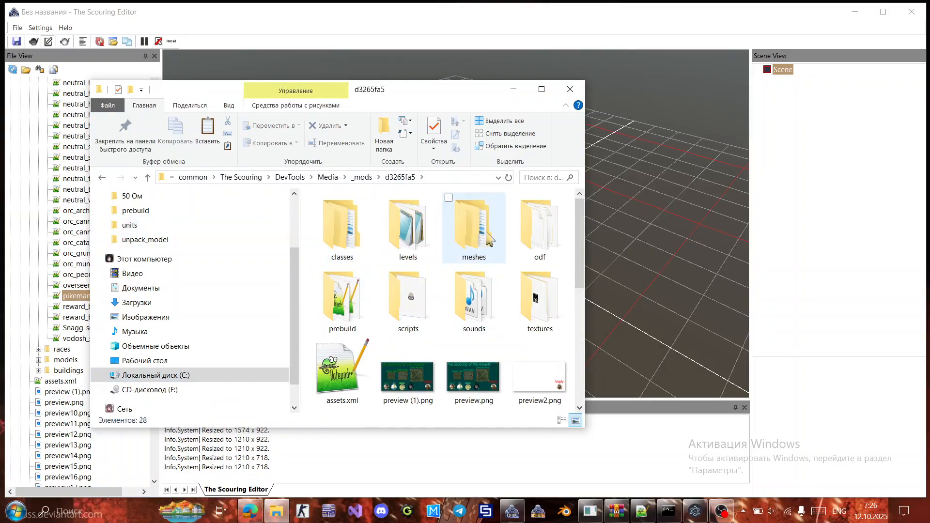
pyautogui.doubleClick(481, 237)
pyautogui.doubleClick(367, 216)
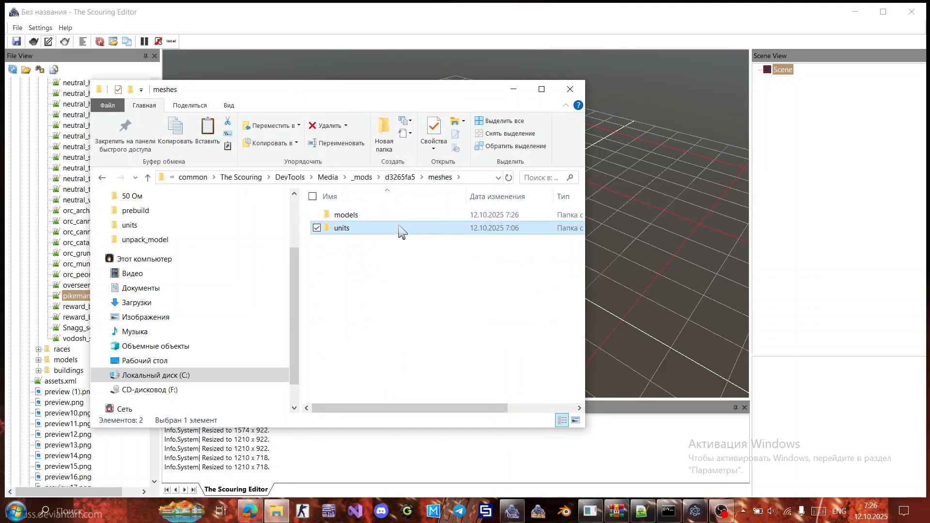
pyautogui.doubleClick(401, 228)
pyautogui.hotkey('ctrl', 'v')
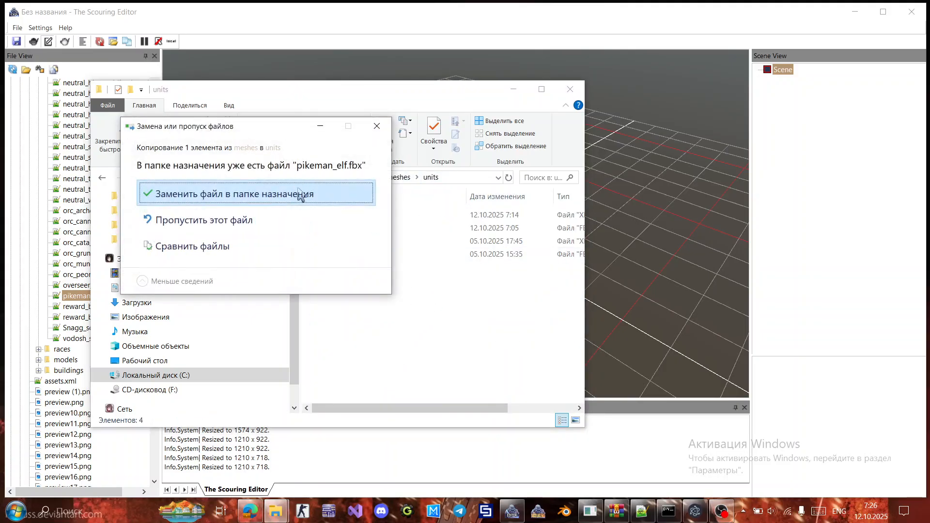
pyautogui.press('Return')
pyautogui.click(396, 265)
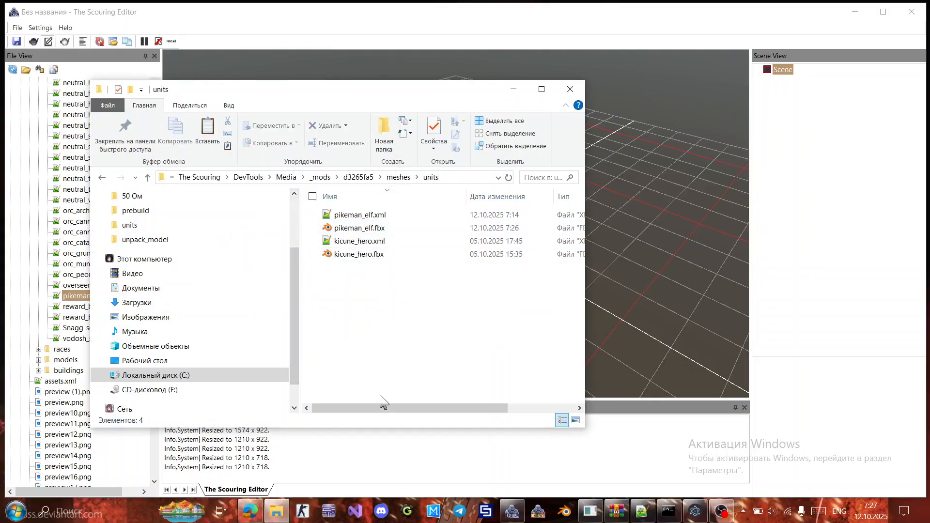
# Bring up The Scouring game and close The Scouring Editor window.
pyautogui.moveTo(384, 402); pyautogui.dragTo(410, 412)
pyautogui.click(202, 19)
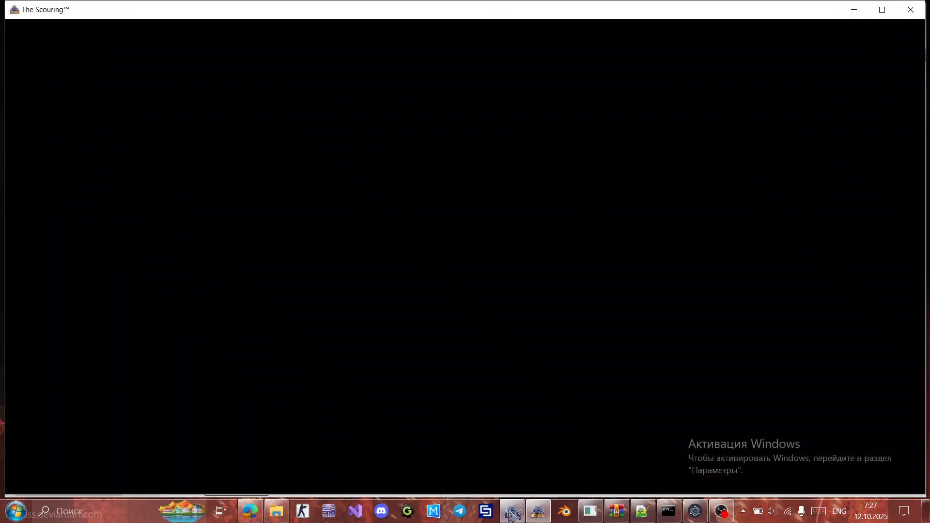
pyautogui.rightClick(511, 511)
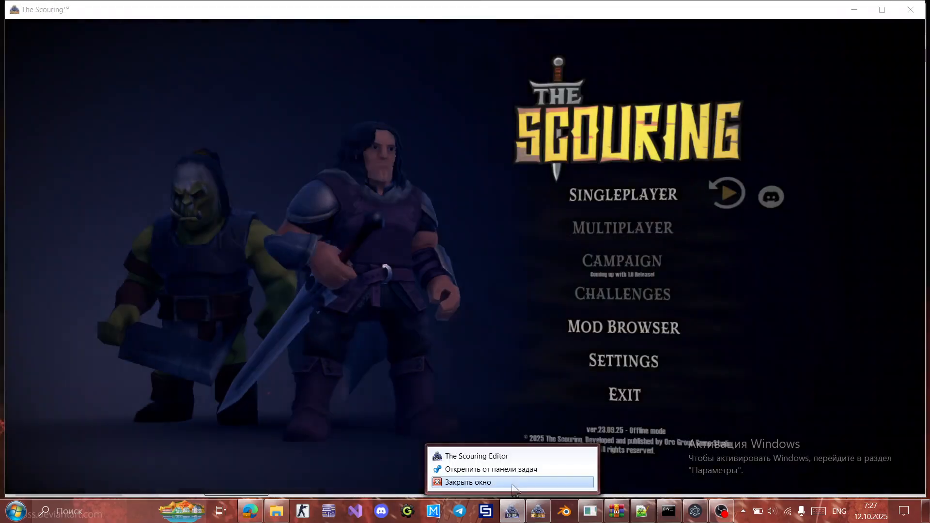
pyautogui.click(512, 485)
# Start a singleplayer game on scen_mobalike_triple_old, declining to close the game at each loading error.
pyautogui.click(636, 198)
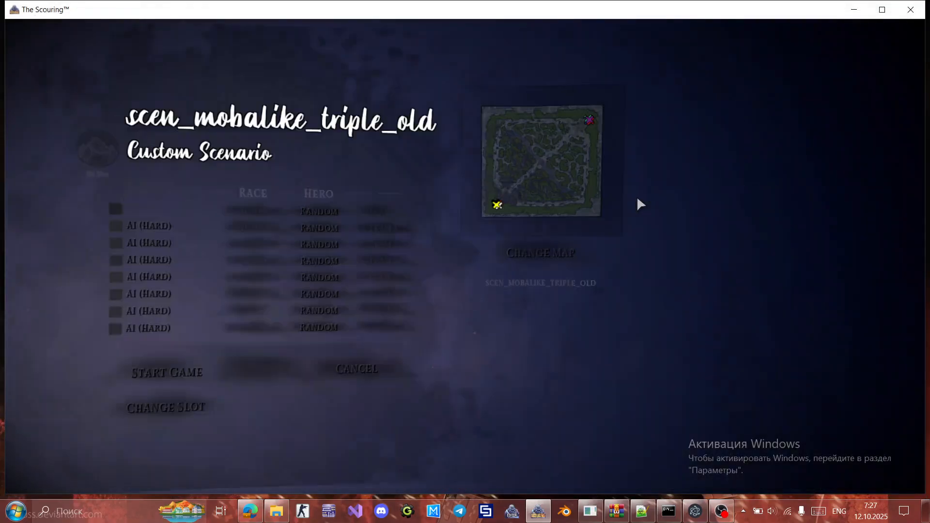
pyautogui.click(175, 371)
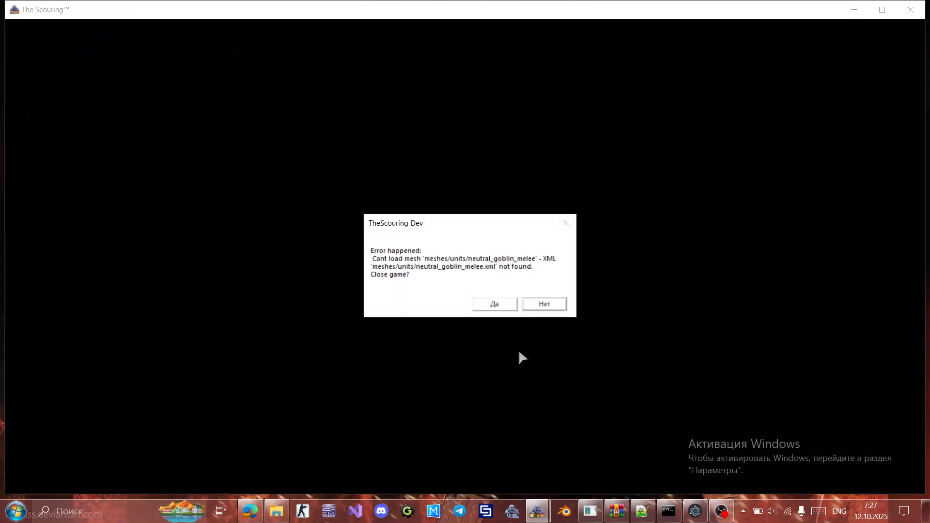
pyautogui.press('Return')
pyautogui.press('Return')
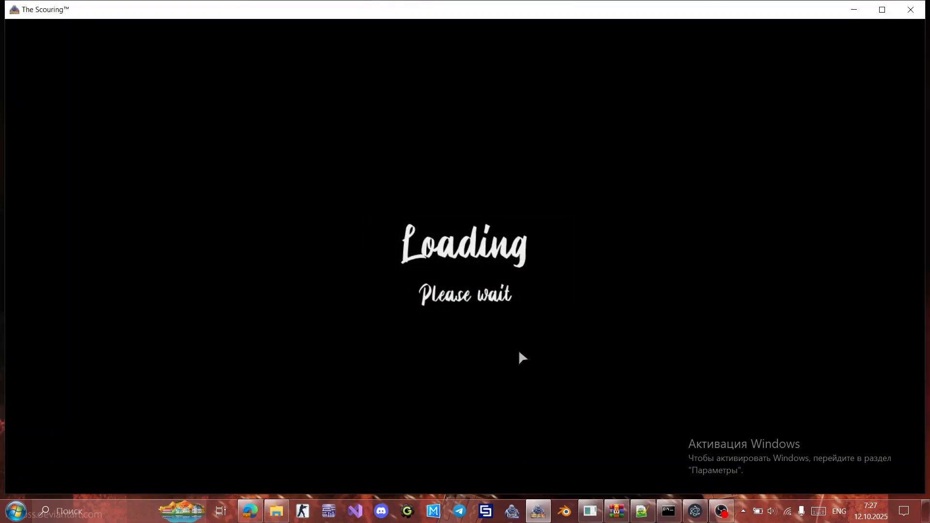
pyautogui.press('Return')
pyautogui.press('Return')
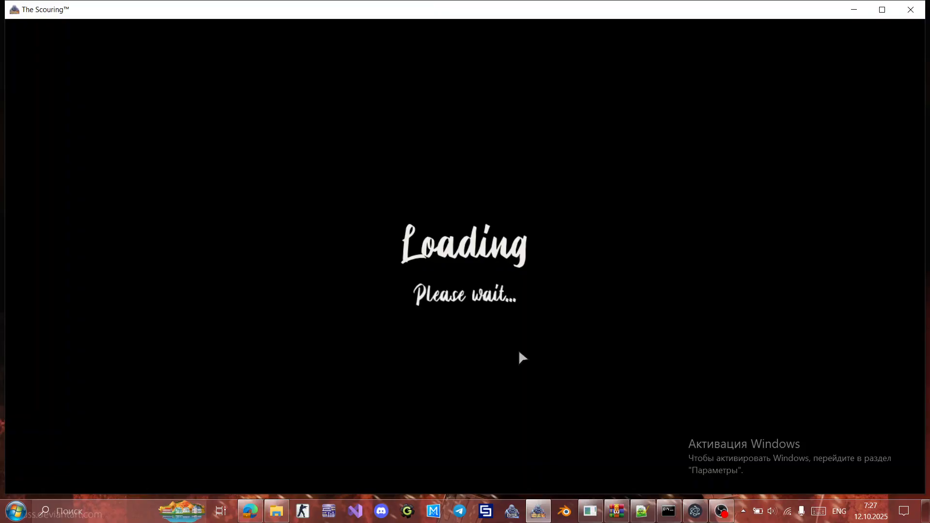
pyautogui.press('Return')
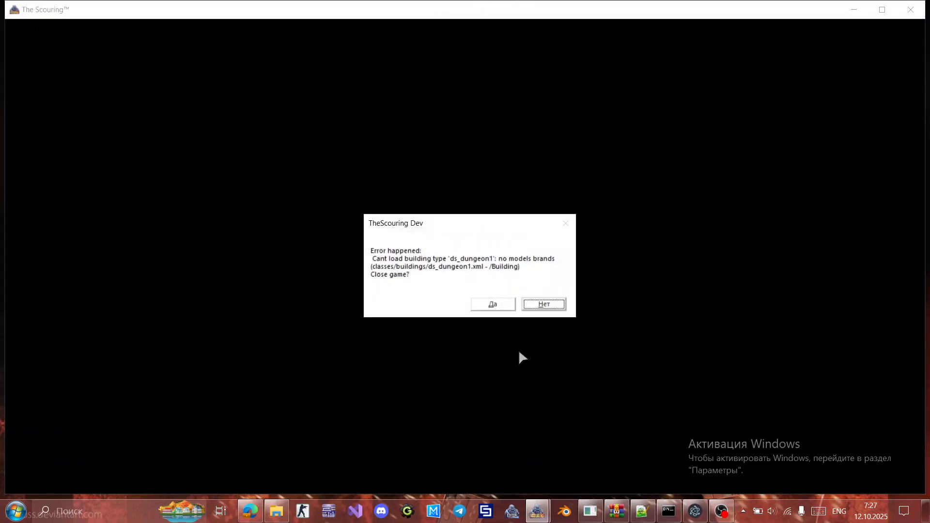
pyautogui.press('Return')
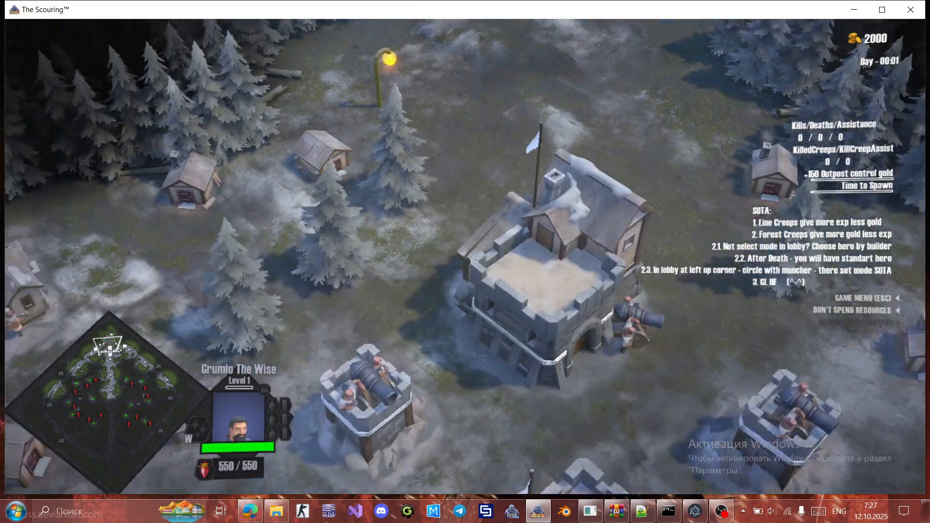
# Spawn several pikeman_slc units in the clearing behind the castle with the debug Add Unit dialog and close it.
pyautogui.moveTo(358, 216); pyautogui.dragTo(410, 176, button='middle')
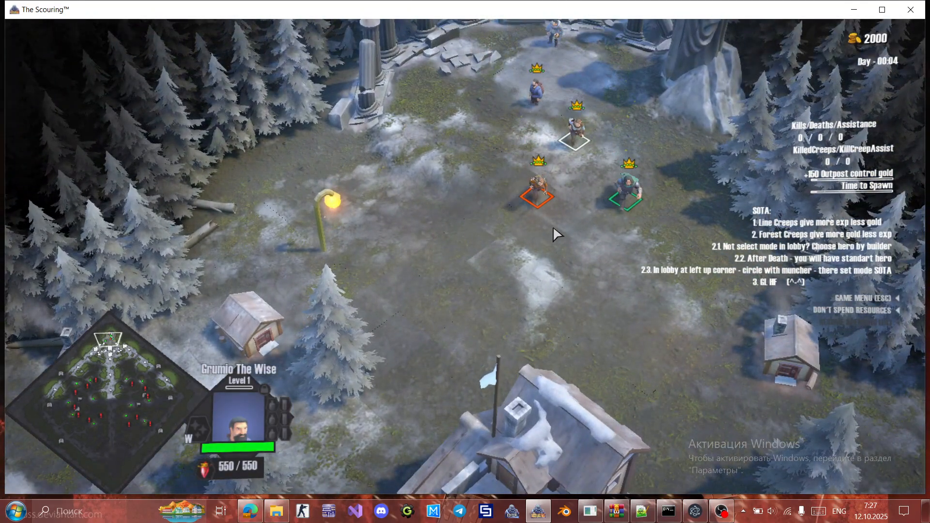
pyautogui.press('v')
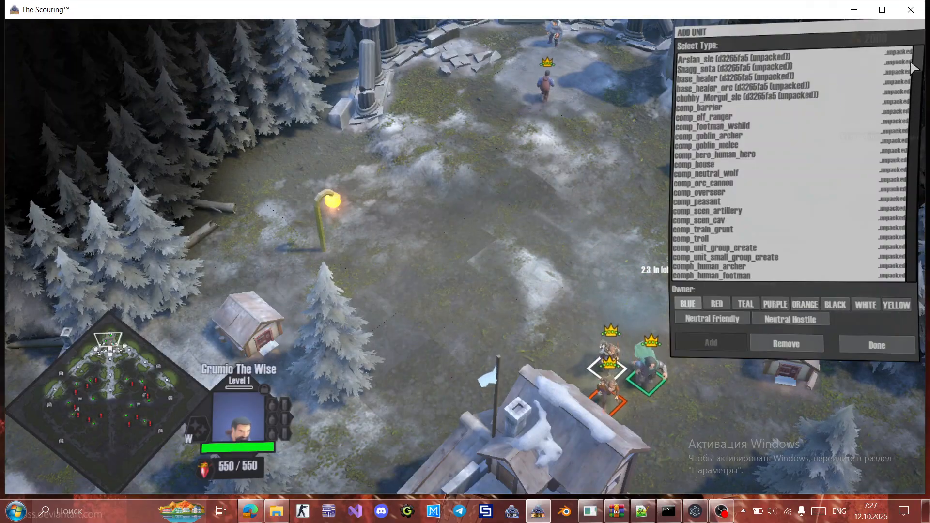
pyautogui.moveTo(915, 64); pyautogui.dragTo(909, 288)
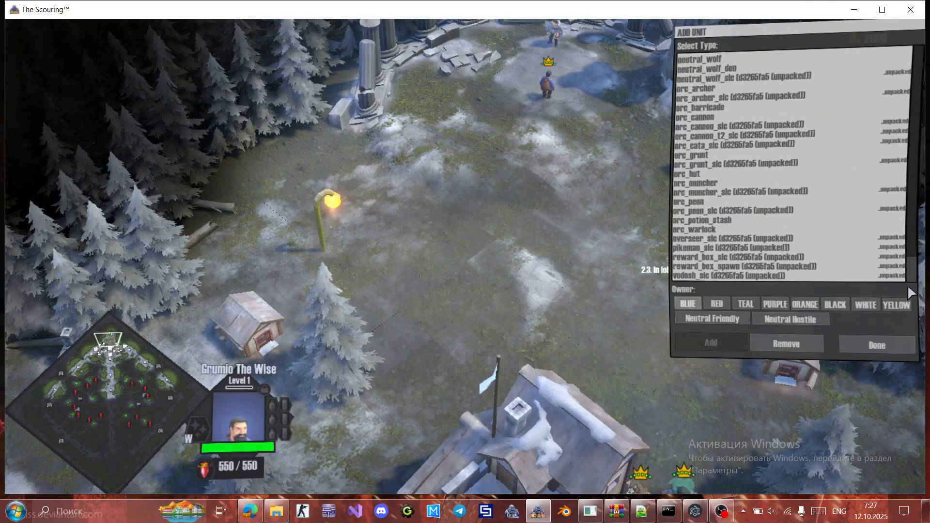
pyautogui.click(704, 247)
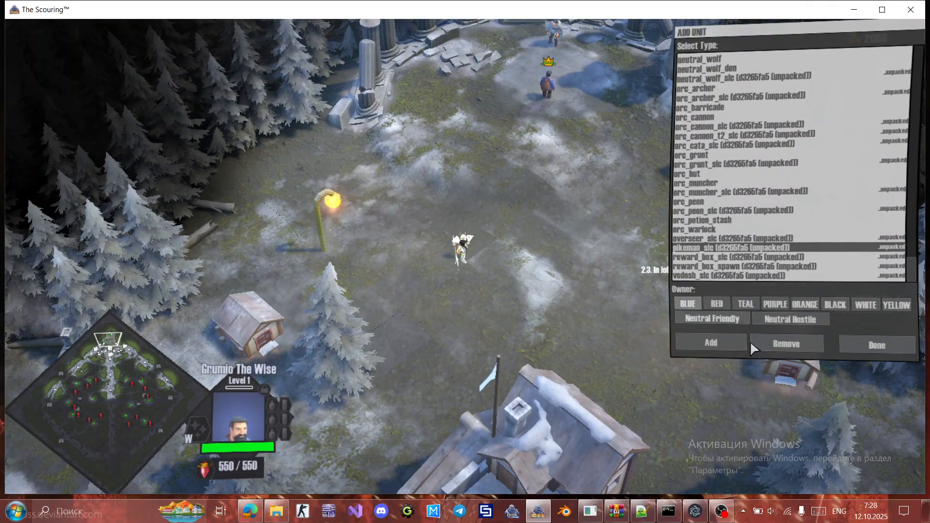
pyautogui.click(710, 343)
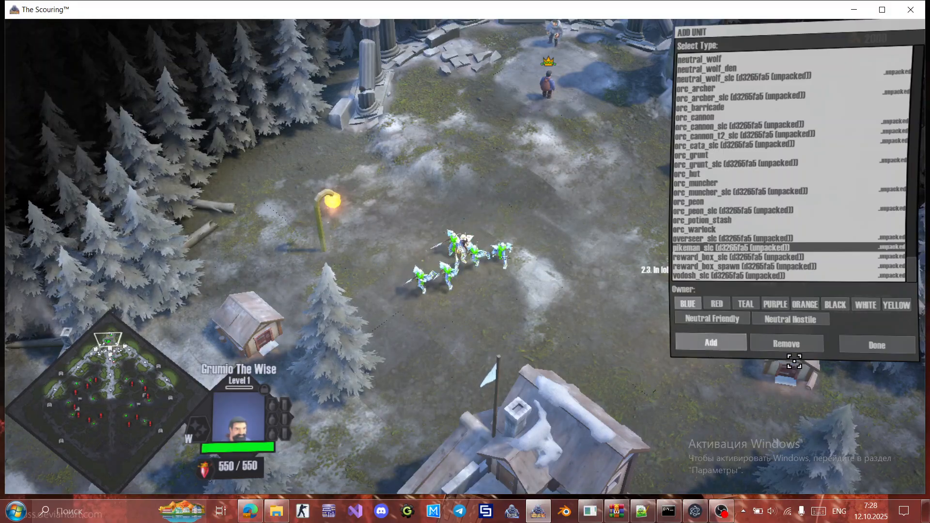
pyautogui.click(875, 346)
pyautogui.moveTo(571, 321); pyautogui.dragTo(369, 430)
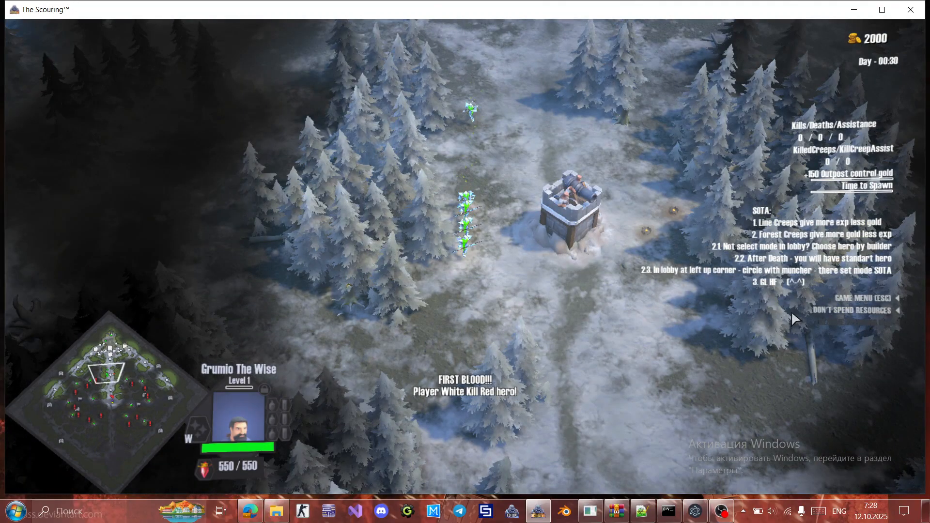
# Leave the match for the main menu and start a new singleplayer game on the LEVEL_GUIDEMAP map.
pyautogui.press('Escape')
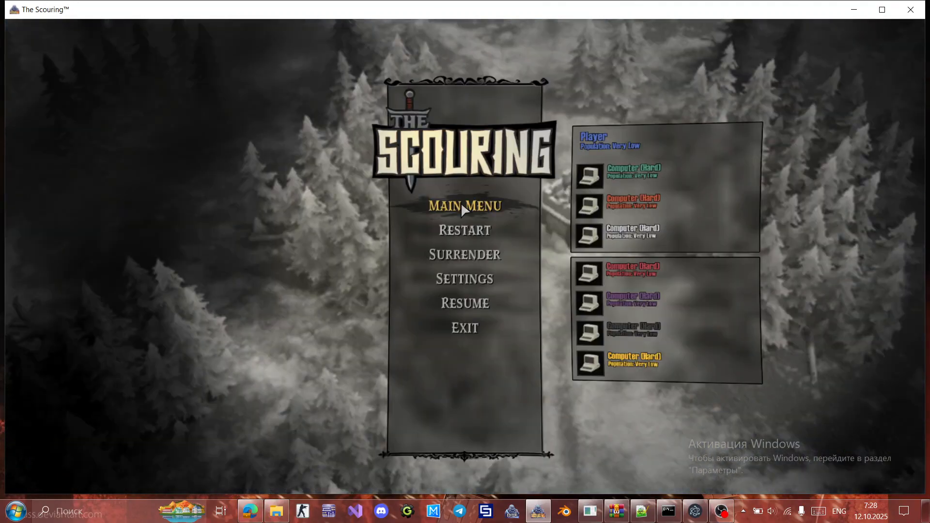
pyautogui.click(461, 204)
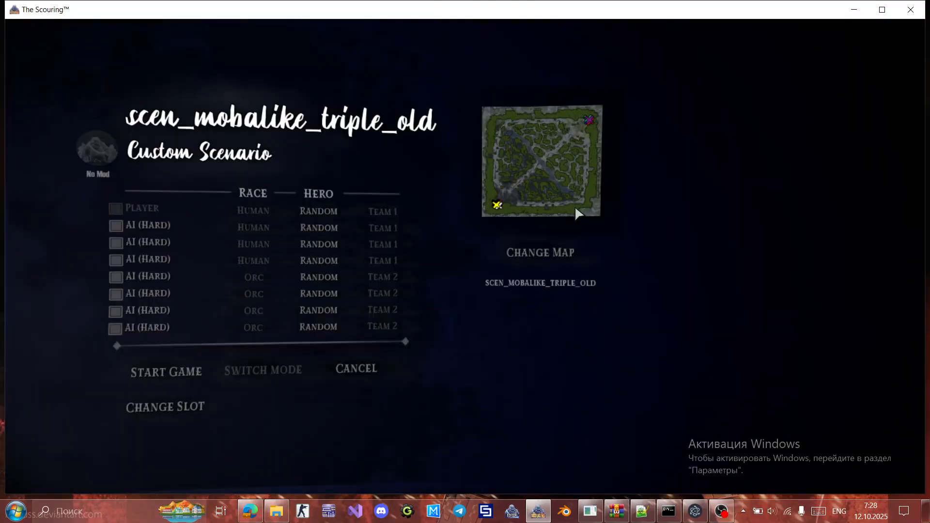
pyautogui.click(576, 209)
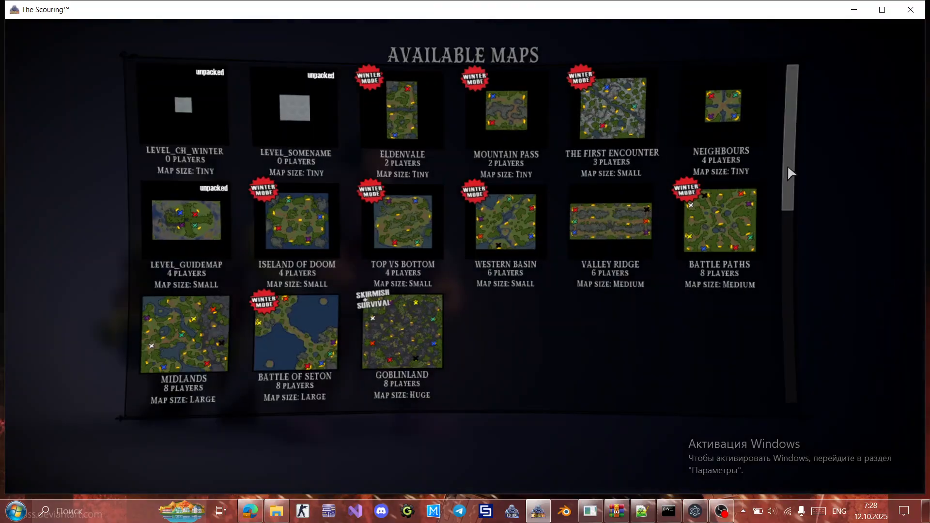
pyautogui.moveTo(791, 173); pyautogui.dragTo(791, 181)
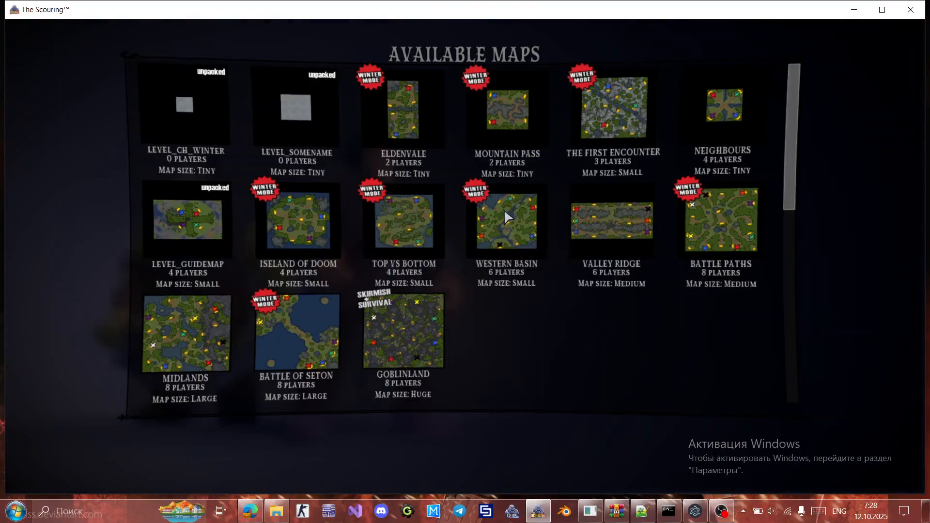
pyautogui.click(194, 230)
pyautogui.click(180, 370)
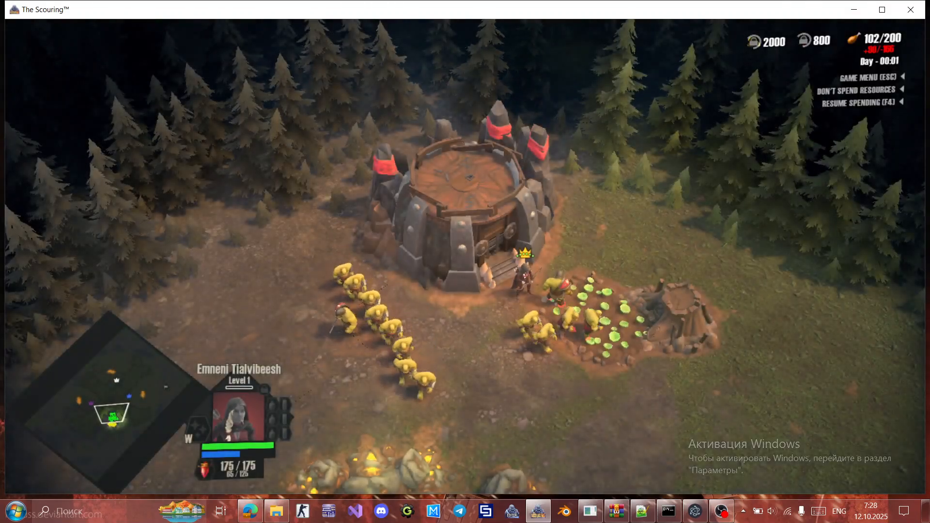
# Look through the debug Add Unit type list for the pikeman unit on this map and close the dialog.
pyautogui.moveTo(574, 412); pyautogui.dragTo(524, 368, button='middle')
pyautogui.press('v')
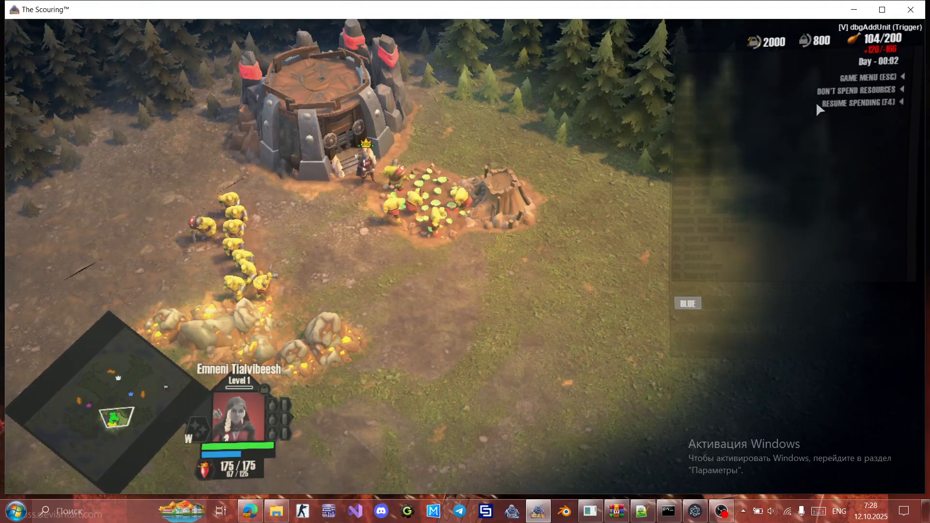
pyautogui.scroll(-10, 872, 194)
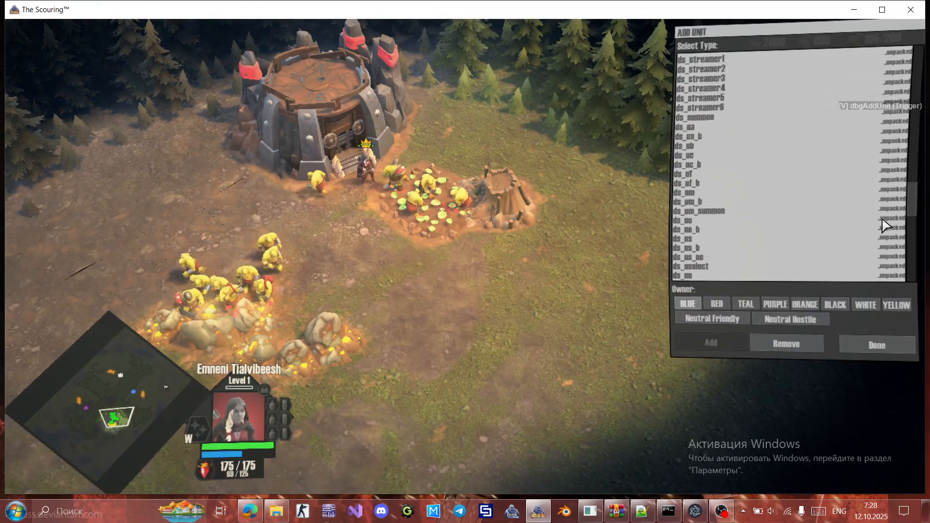
pyautogui.click(876, 346)
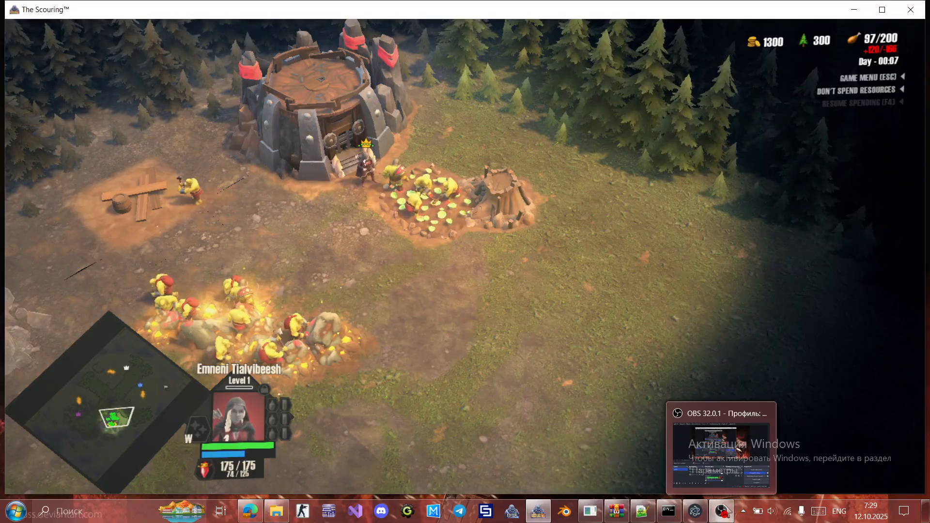
pyautogui.click(724, 511)
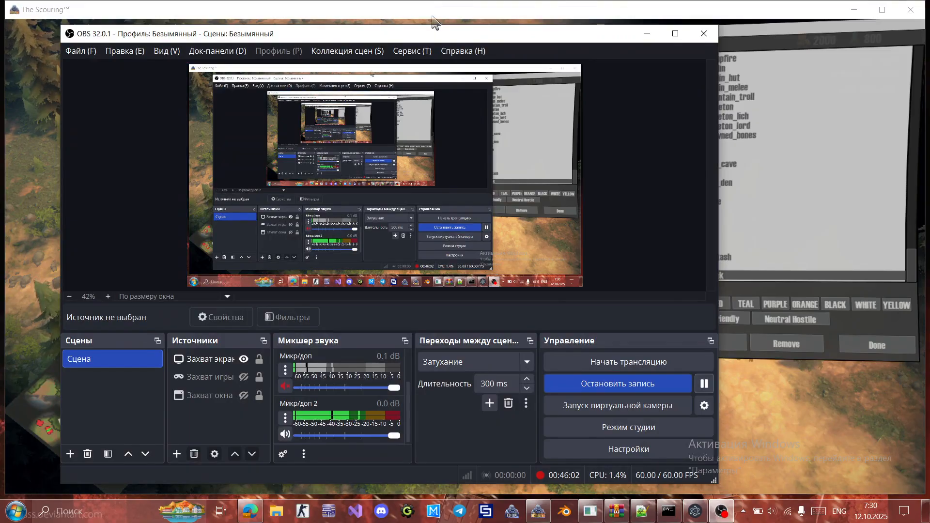
pyautogui.click(339, 19)
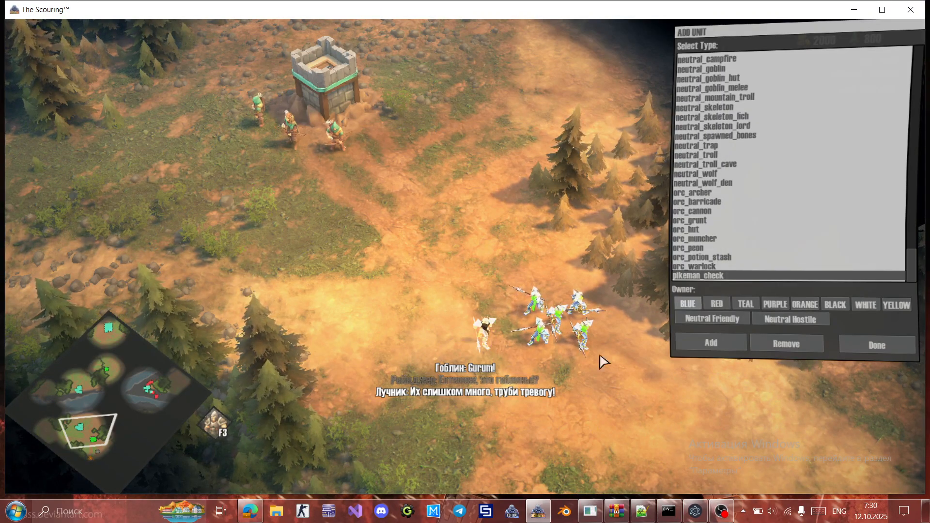
# Spawn additional pikeman_check units beside the existing group on the dirt path and finish adding units.
pyautogui.click(711, 342)
pyautogui.click(563, 367)
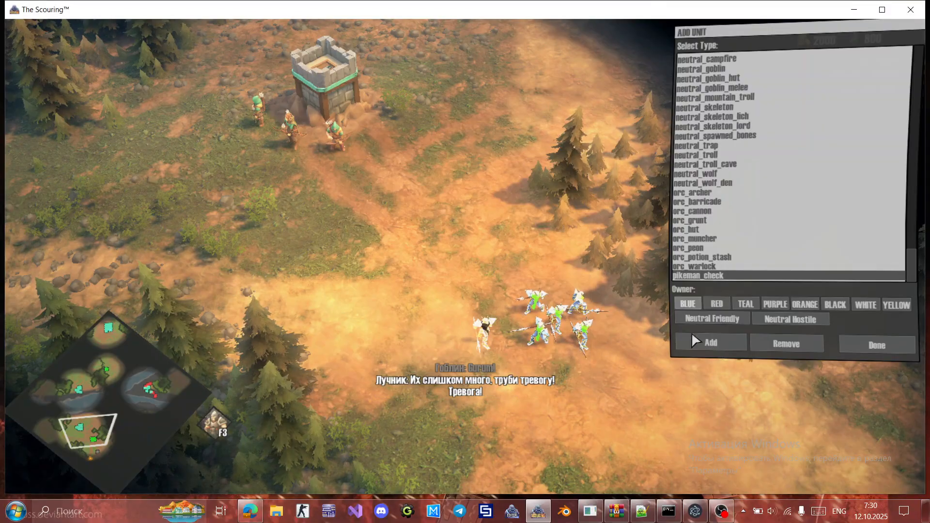
pyautogui.click(708, 342)
pyautogui.click(874, 345)
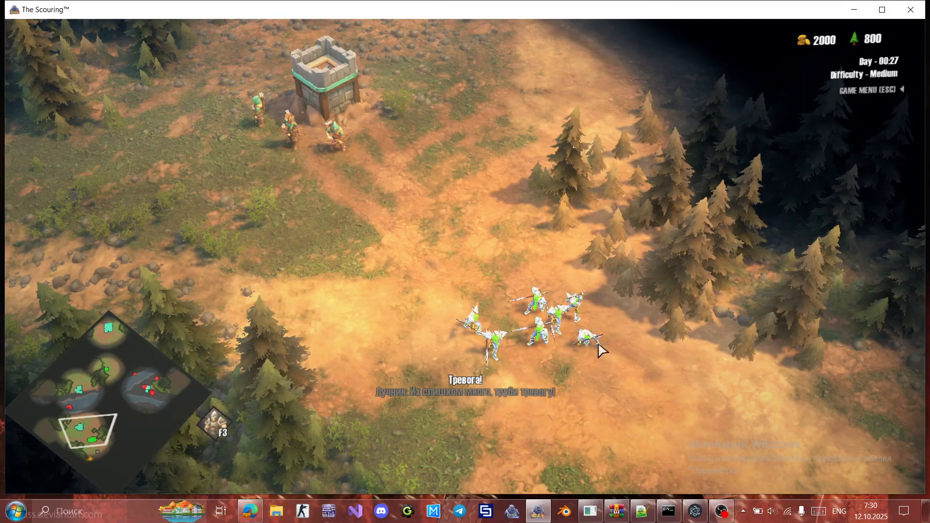
# Move the seven pikemen up the dirt path, and walk a single pikeman_check away from the group and back.
pyautogui.moveTo(630, 417); pyautogui.dragTo(412, 267)
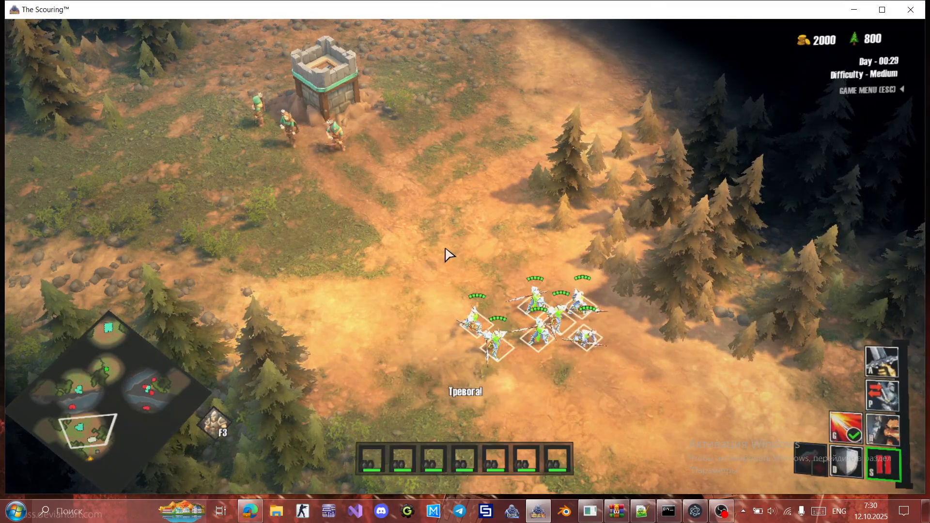
pyautogui.rightClick(445, 249)
pyautogui.rightClick(358, 270)
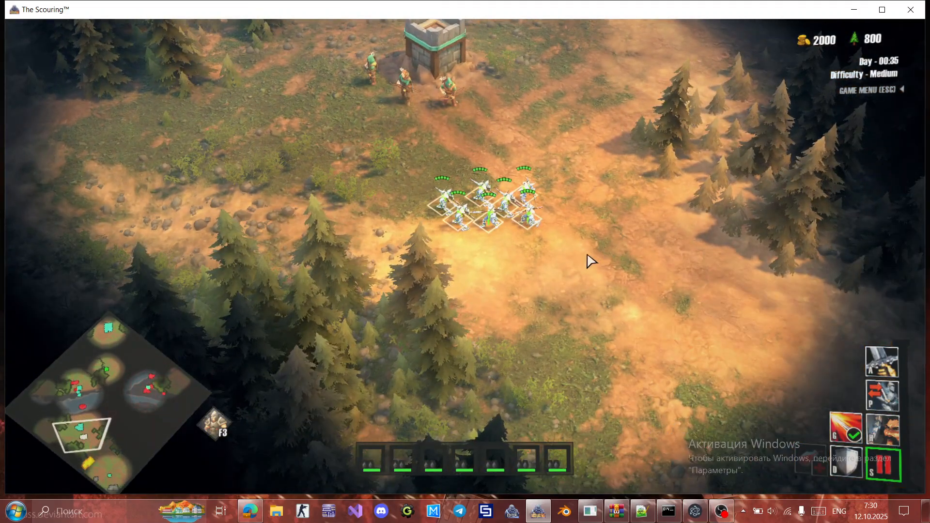
pyautogui.click(529, 220)
pyautogui.rightClick(567, 272)
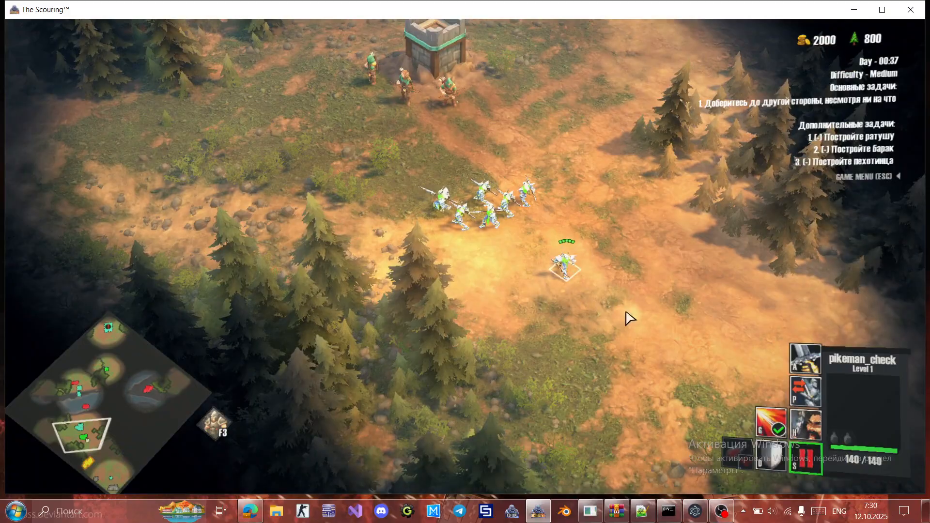
pyautogui.rightClick(536, 244)
# Select the whole pikeman group and change its movement direction several times on the sandy clearing below the tower.
pyautogui.moveTo(608, 297); pyautogui.dragTo(428, 140)
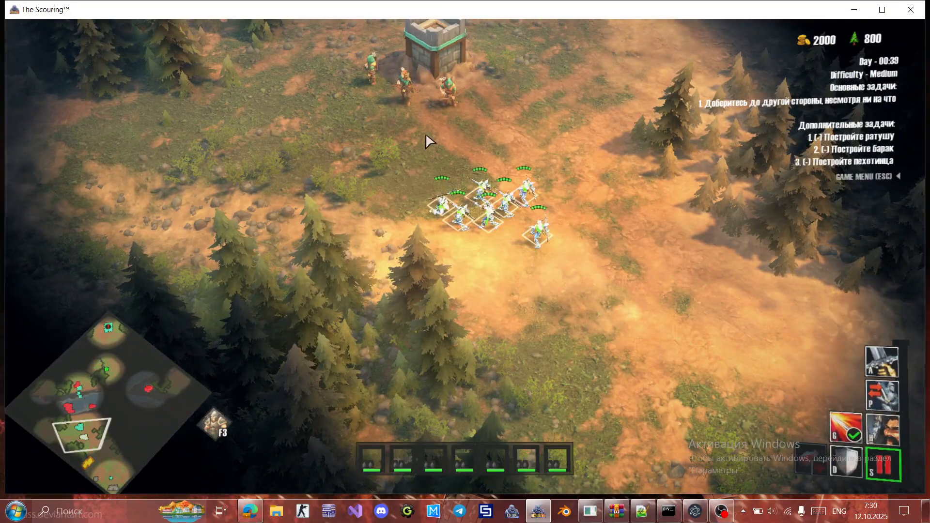
pyautogui.rightClick(428, 135)
pyautogui.rightClick(574, 206)
pyautogui.rightClick(526, 247)
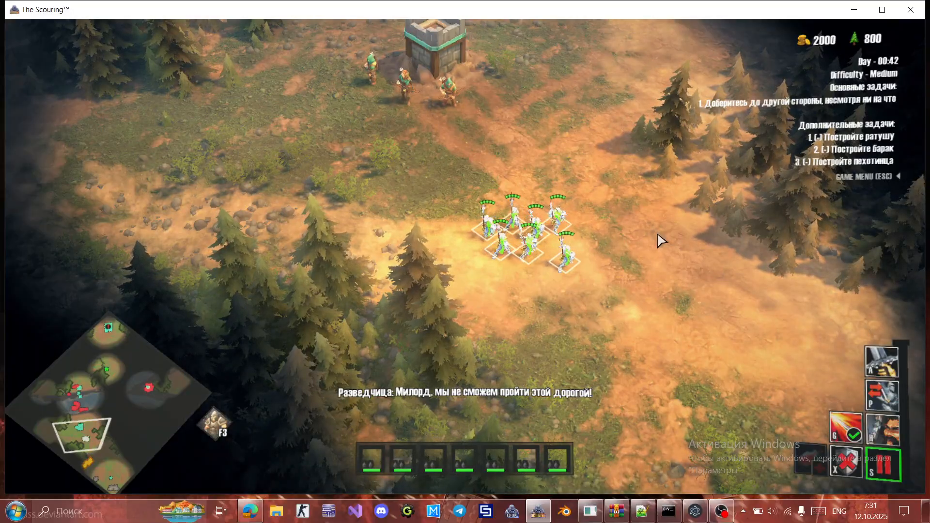
# March the pikemen across the grass past the tower to the dirt road beside the forest.
pyautogui.rightClick(409, 171)
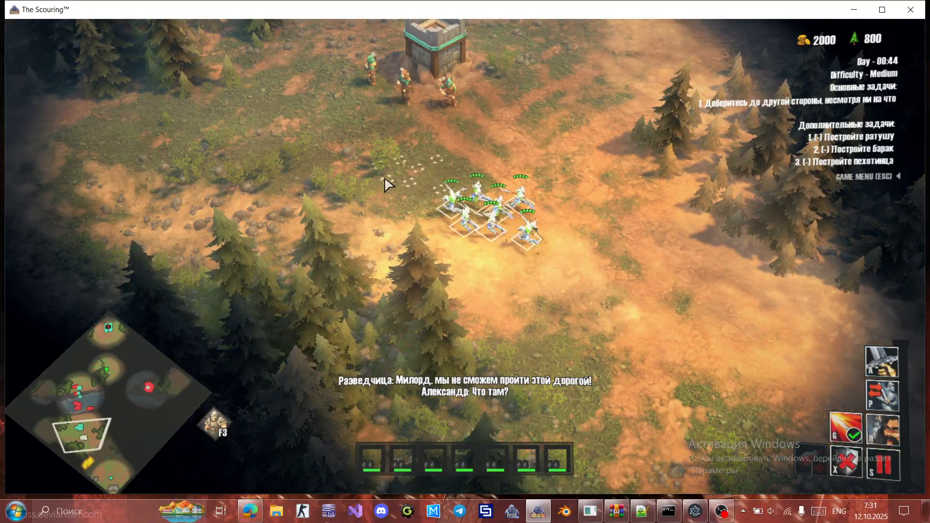
pyautogui.rightClick(264, 157)
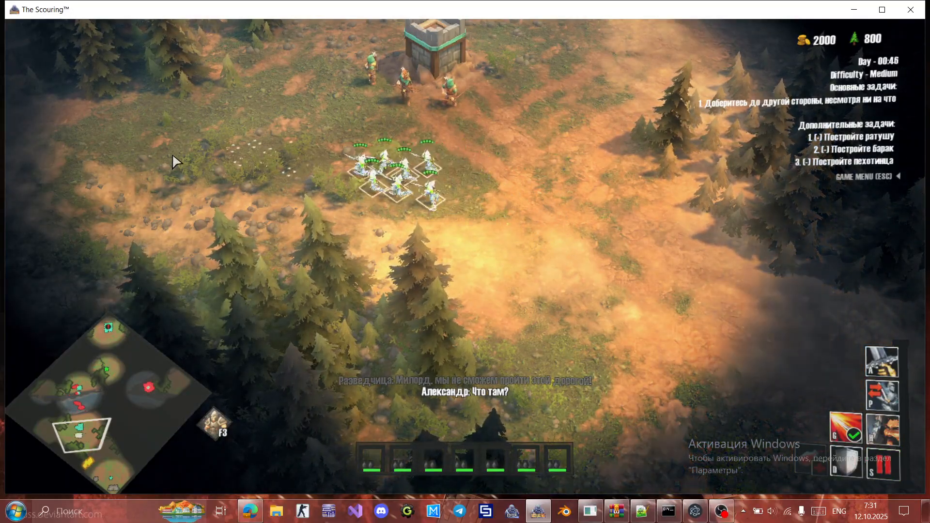
pyautogui.rightClick(448, 174)
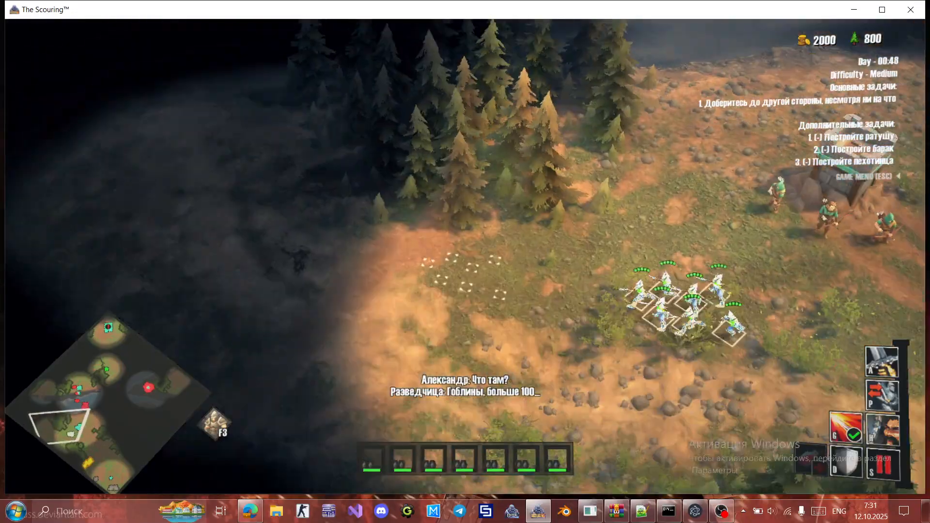
pyautogui.moveTo(330, 261)
pyautogui.mouseDown(button='middle')
pyautogui.moveTo(391, 208)
pyautogui.moveTo(451, 178)
pyautogui.moveTo(425, 184)
pyautogui.moveTo(328, 268)
pyautogui.mouseUp(button='middle')
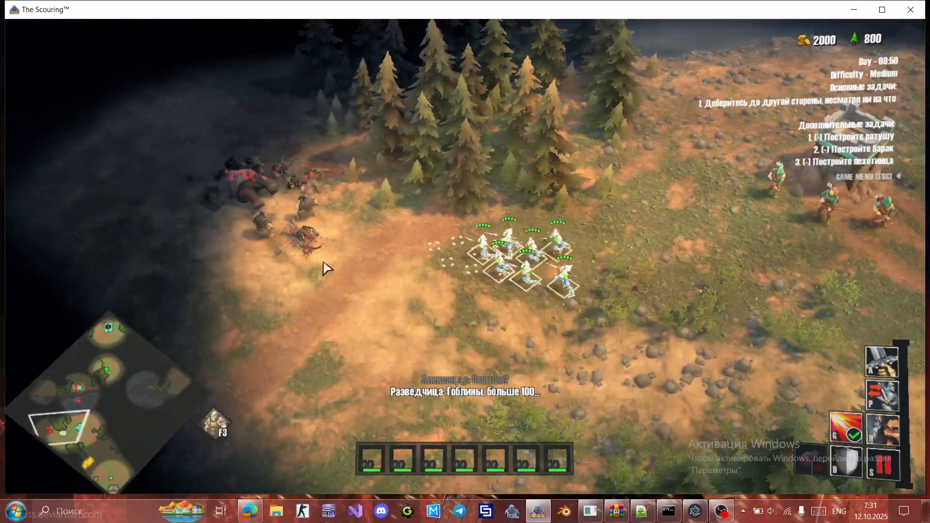
# Order the pikemen to attack-move against the goblins on the dirt road, pulling them back between attacks.
pyautogui.press('a')
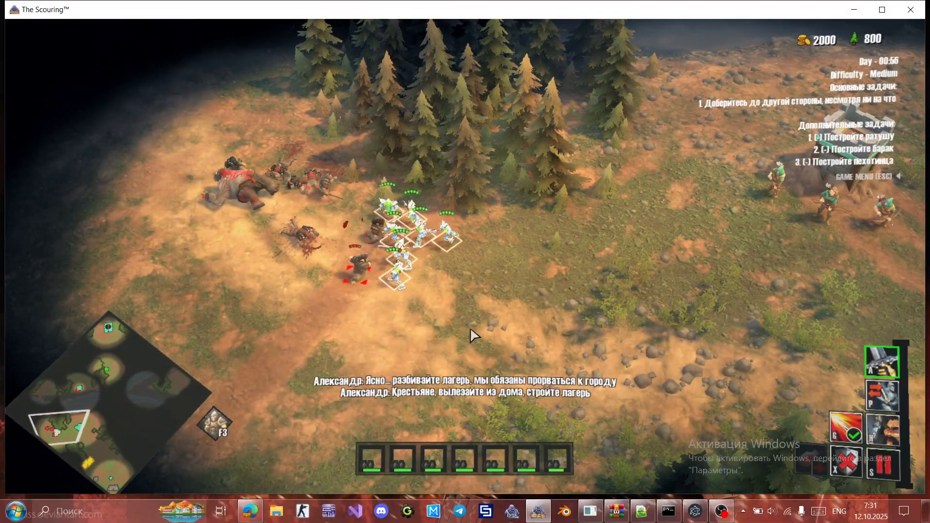
pyautogui.rightClick(596, 315)
pyautogui.press('a')
pyautogui.click(245, 232)
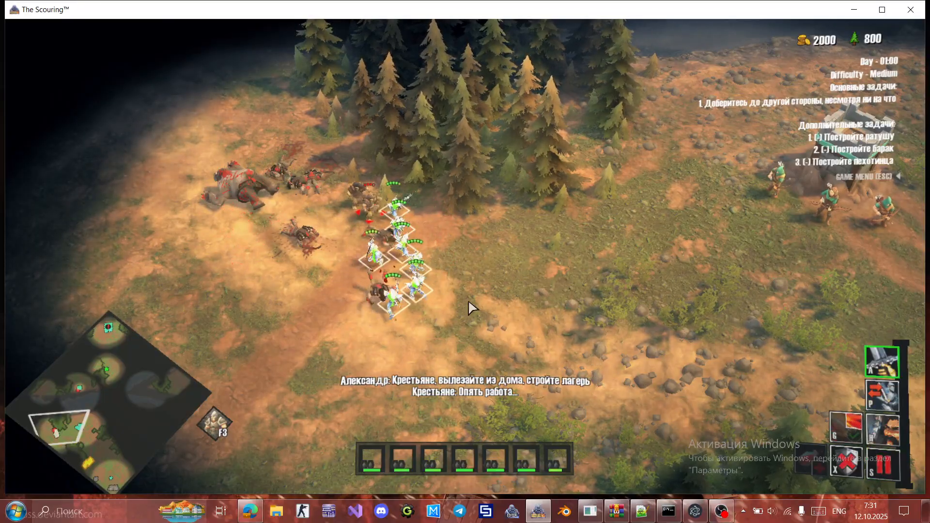
pyautogui.rightClick(504, 310)
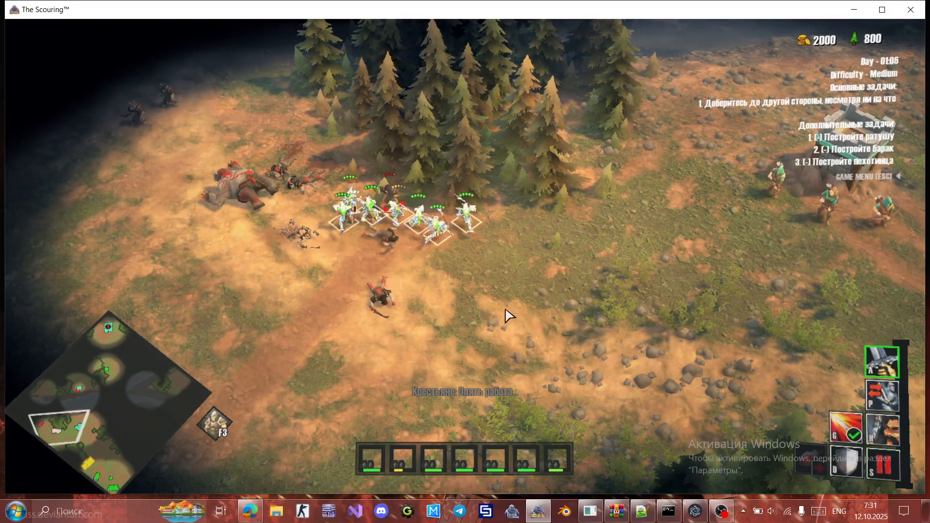
# Put the pikemen in shield stance, attack-move them past the large corpse toward the next goblins, and turn the stance off.
pyautogui.press('d')
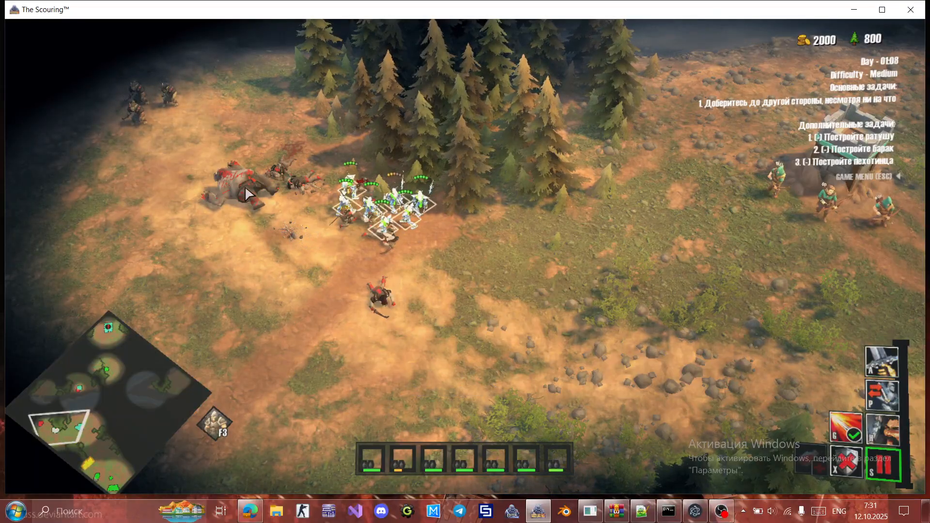
pyautogui.rightClick(245, 165)
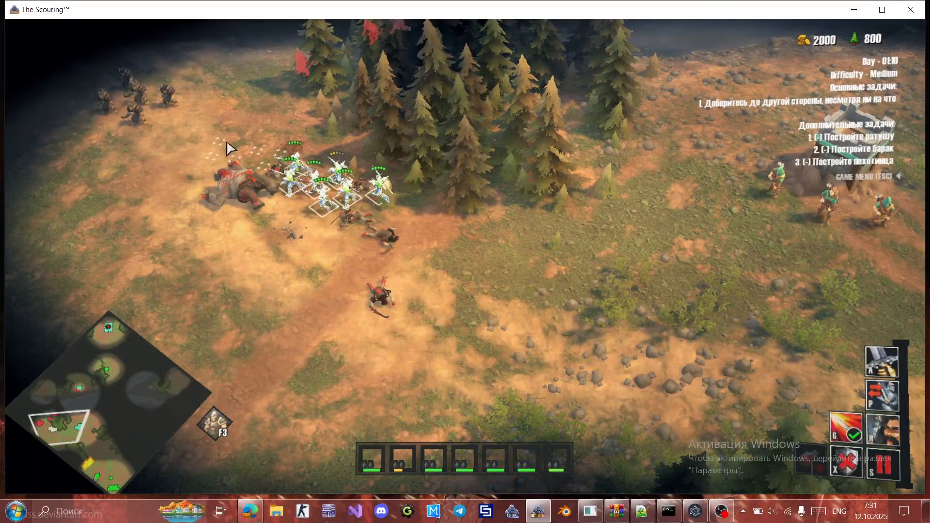
pyautogui.press('a')
pyautogui.click(183, 74)
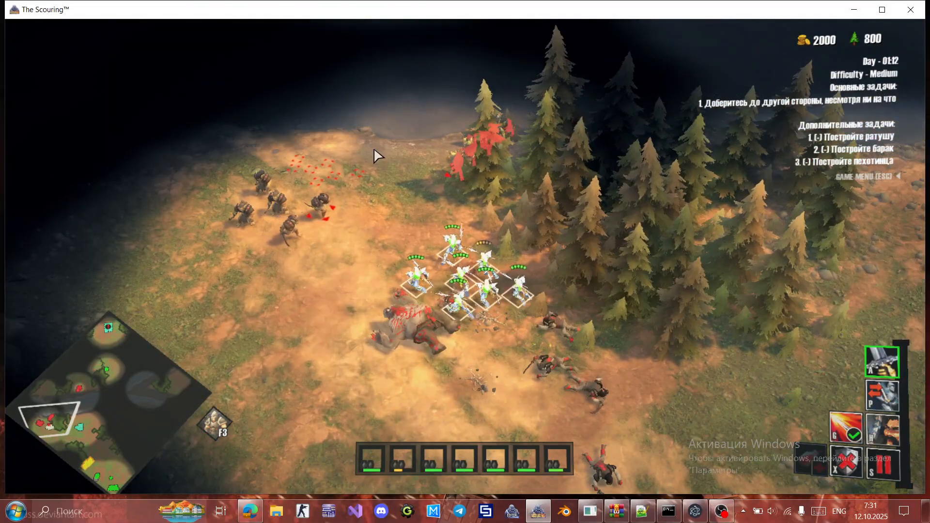
pyautogui.press('x')
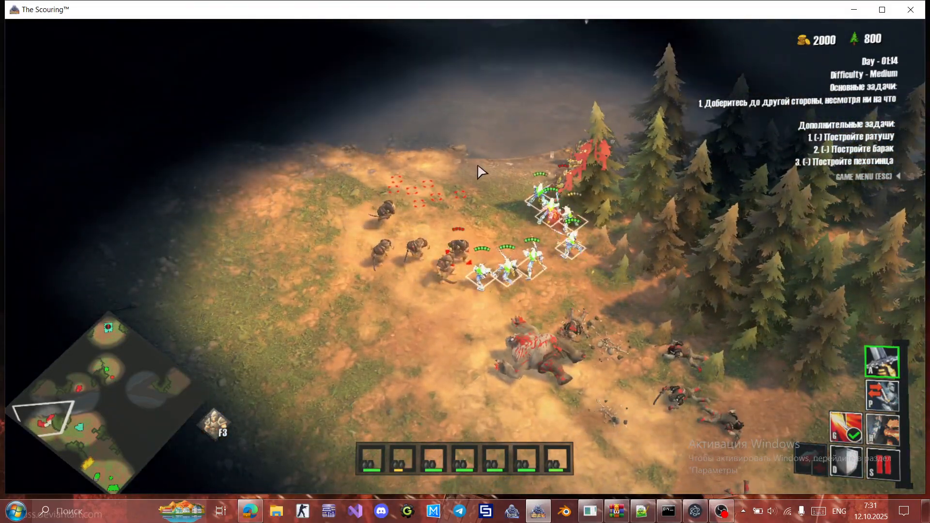
# Select individual pikeman_check units in the fight to examine their combat animations and unit details up close.
pyautogui.click(498, 249)
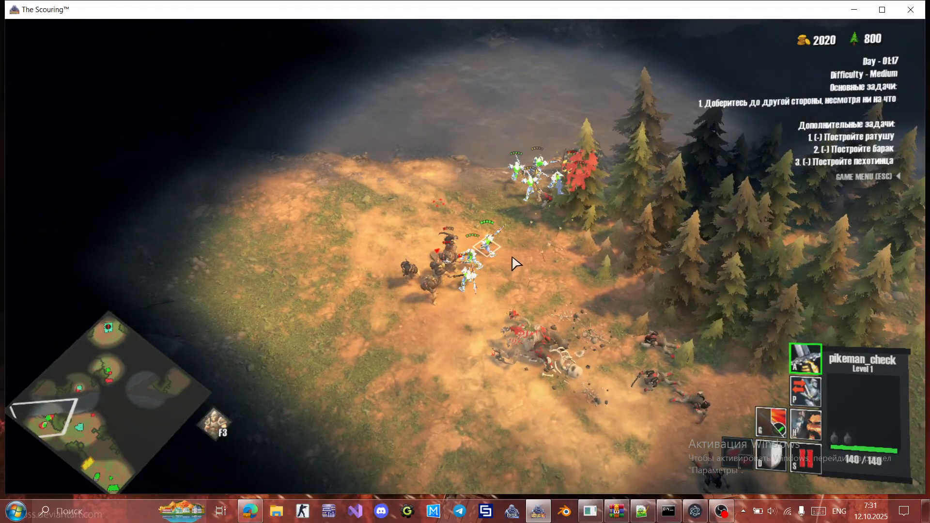
pyautogui.scroll(1, 567, 259)
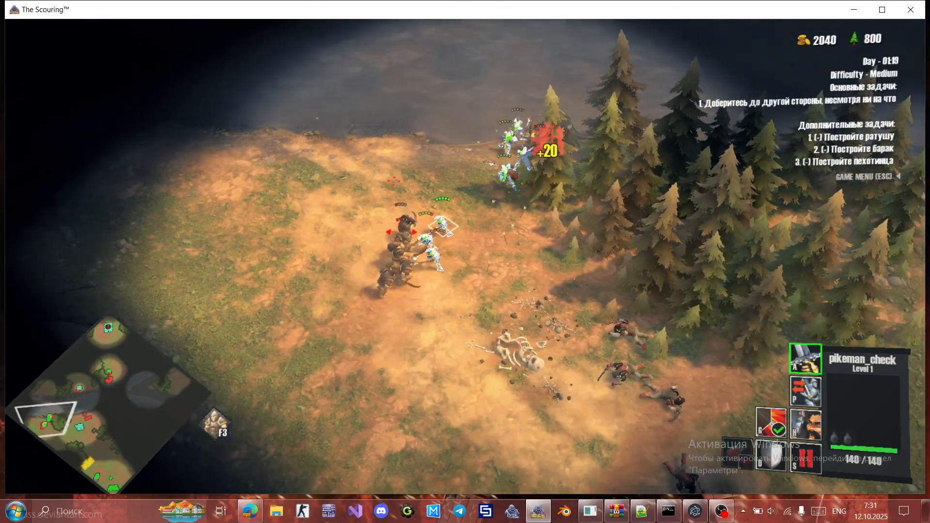
pyautogui.moveTo(615, 237); pyautogui.dragTo(585, 272, button='middle')
pyautogui.click(483, 176)
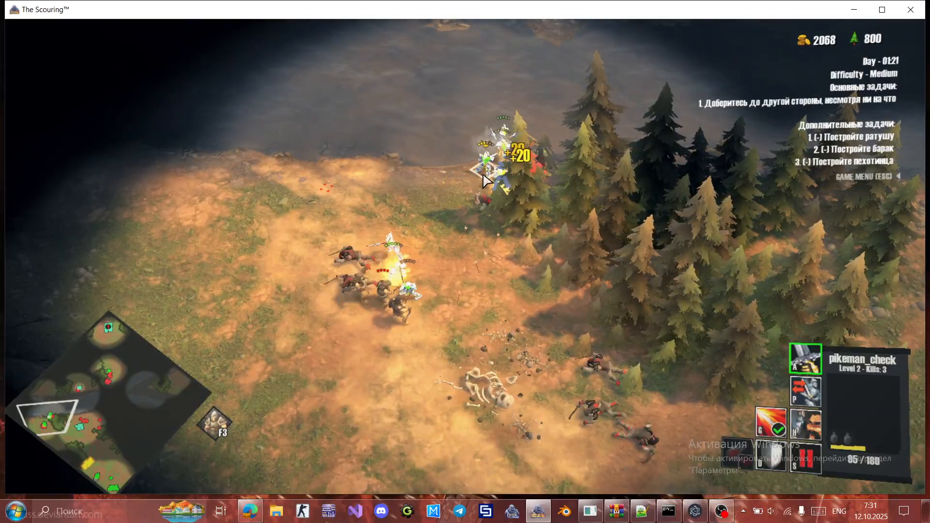
pyautogui.click(392, 275)
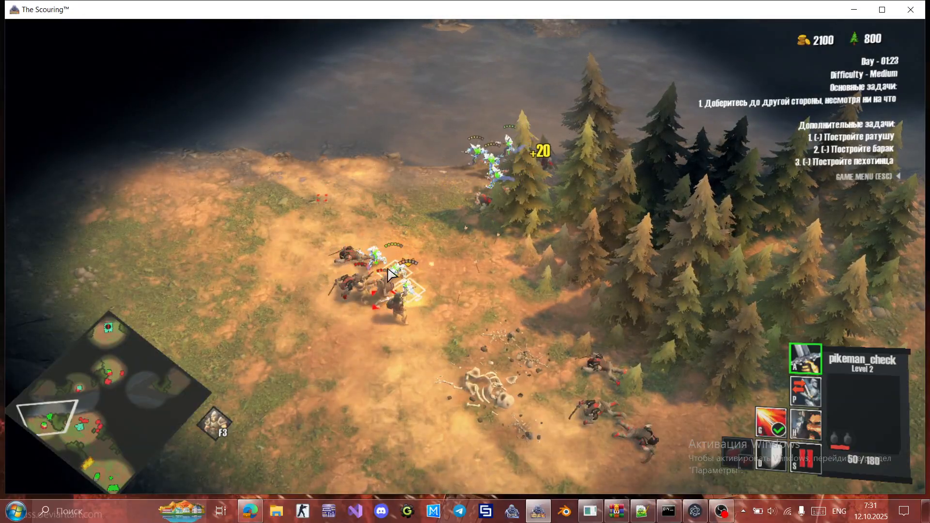
pyautogui.click(379, 253)
pyautogui.click(500, 289)
# Select the whole pikeman group and attack-move it through the remaining goblins in the clearing.
pyautogui.moveTo(489, 343); pyautogui.dragTo(325, 193)
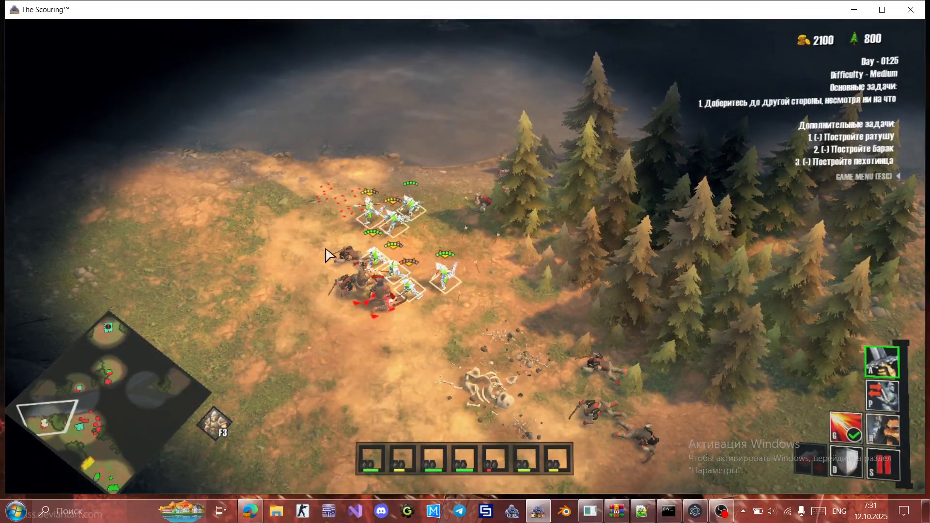
pyautogui.press('a')
pyautogui.click(325, 333)
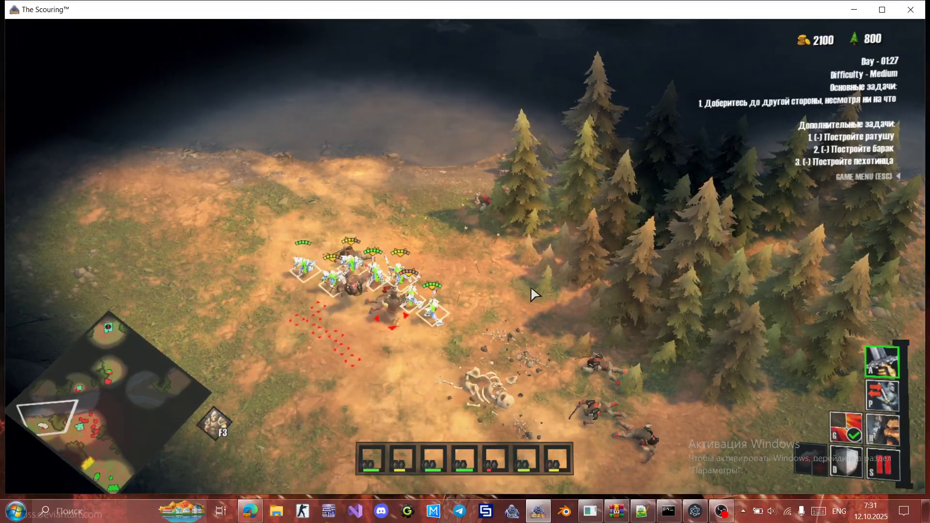
pyautogui.press('a')
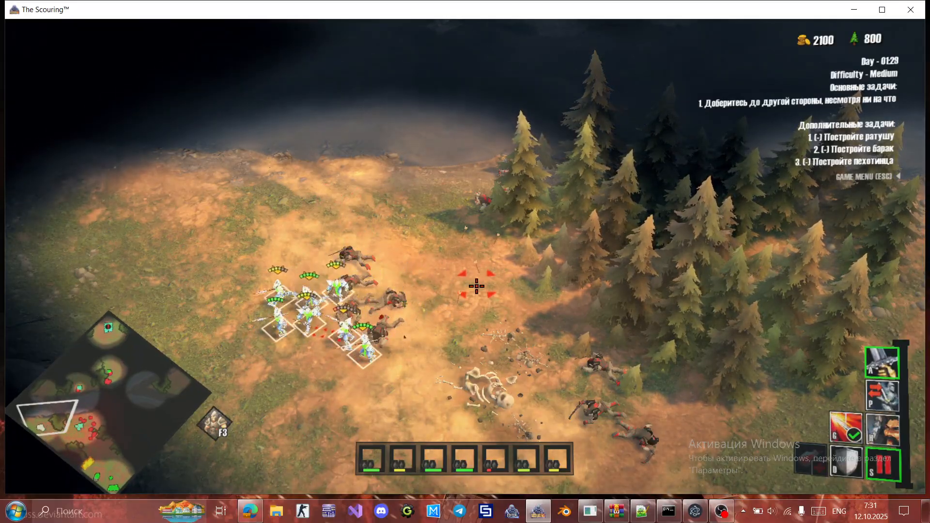
pyautogui.click(476, 286)
# Order the pikemen to attack-move back toward the stone tower.
pyautogui.moveTo(88, 412)
pyautogui.mouseDown()
pyautogui.moveTo(79, 427)
pyautogui.moveTo(51, 430)
pyautogui.moveTo(84, 429)
pyautogui.mouseUp()
pyautogui.press('a')
pyautogui.click(658, 259)
pyautogui.press('a')
pyautogui.click(633, 274)
pyautogui.click(615, 274)
pyautogui.click(66, 428)
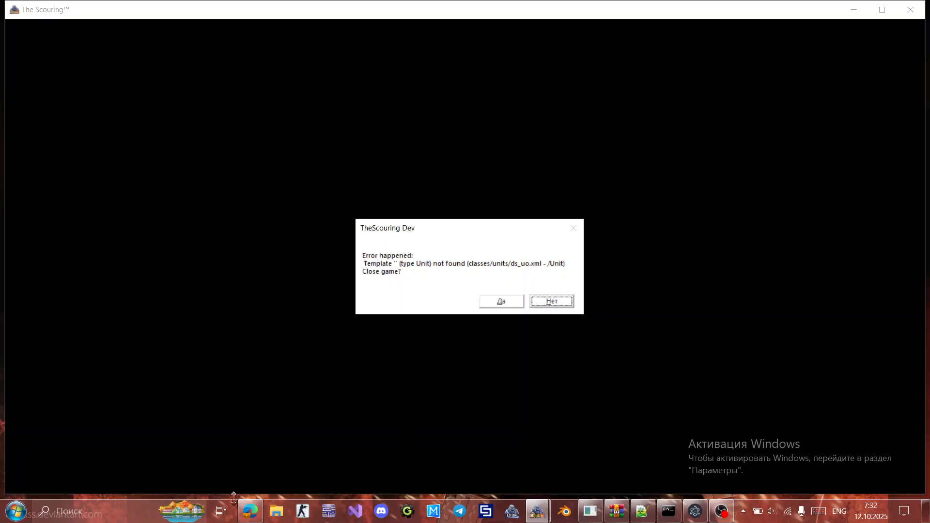
# Decline to close the game at the missing unit template error and continue the match.
pyautogui.click(570, 301)
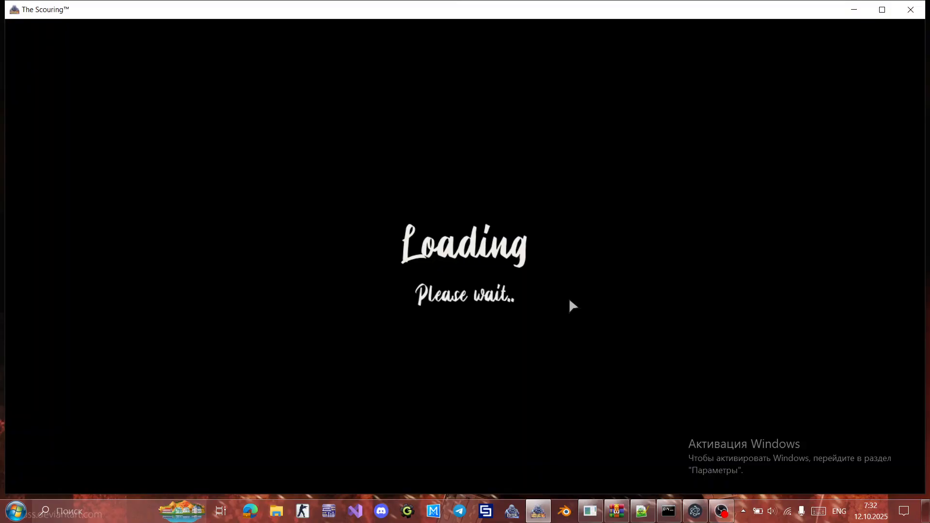
pyautogui.press('Return')
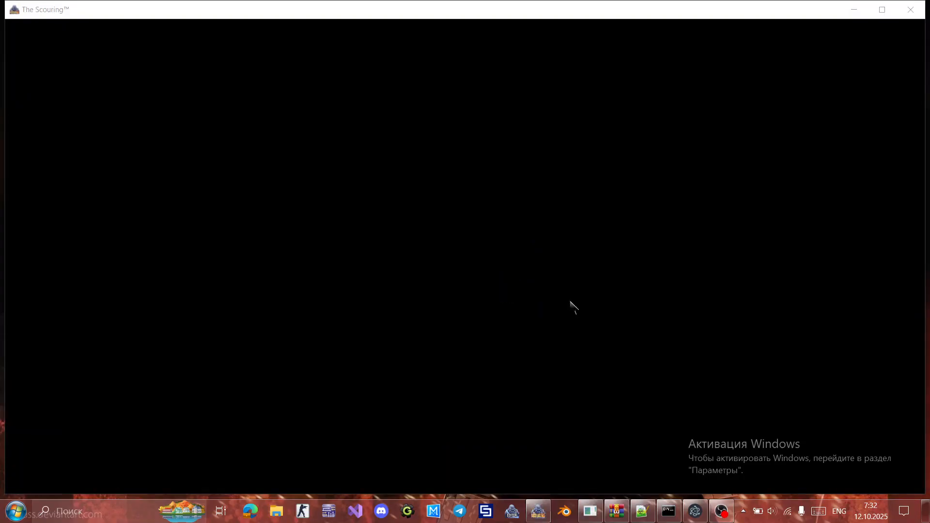
pyautogui.press('Return')
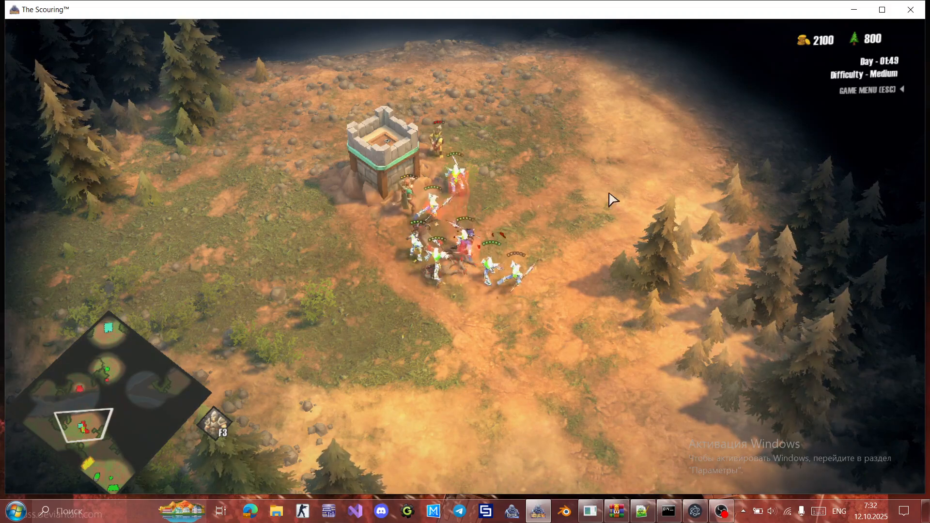
# Gather the pikemen on the open ground beside the stone tower and deselect them.
pyautogui.press('Up')
pyautogui.rightClick(635, 201)
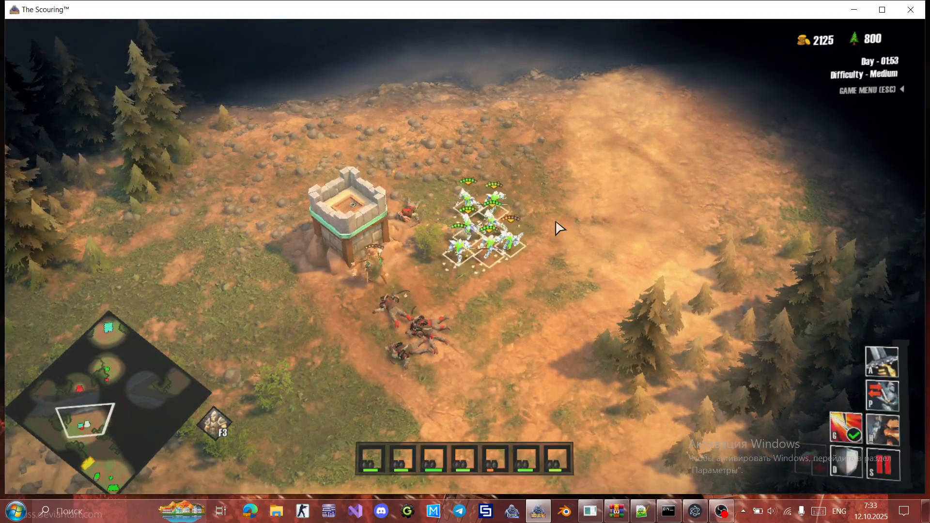
pyautogui.click(557, 228)
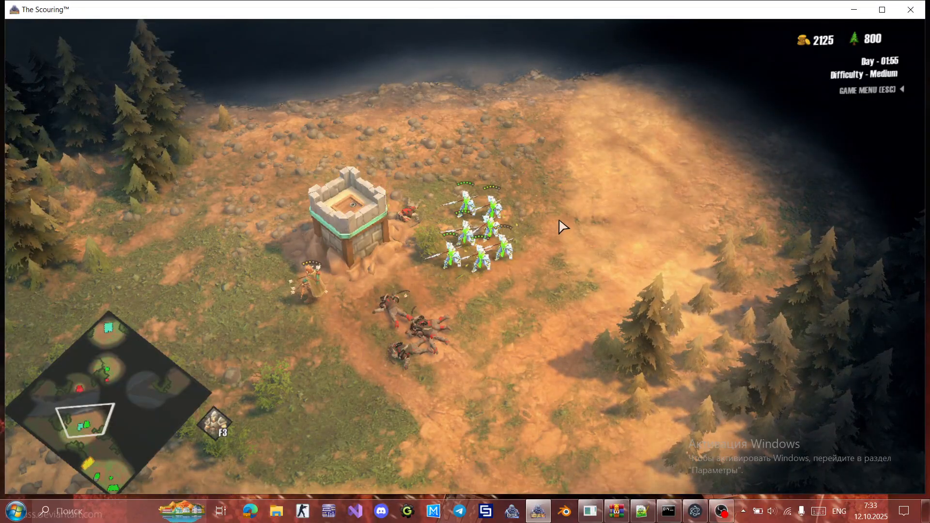
# Add several red-owned pikeman_check units on the open ground beside the existing pikemen.
pyautogui.press('u')
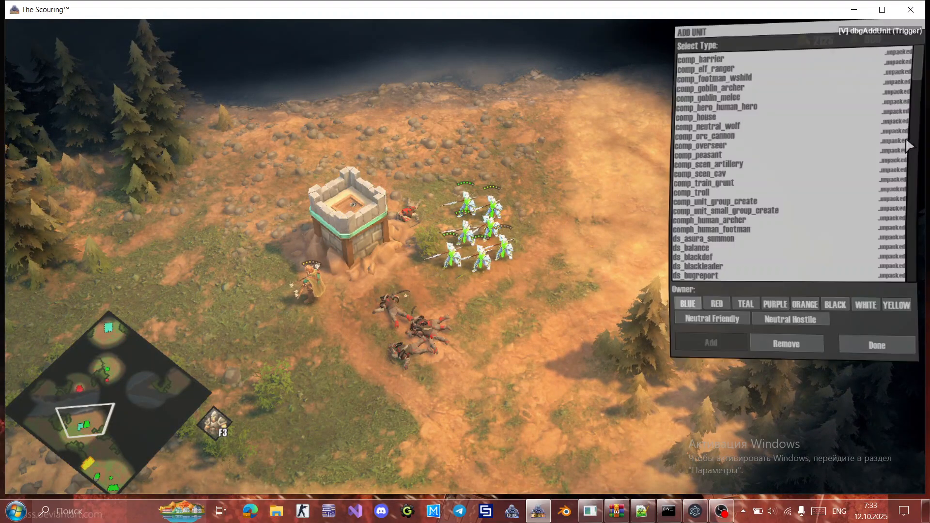
pyautogui.moveTo(910, 108); pyautogui.dragTo(746, 288)
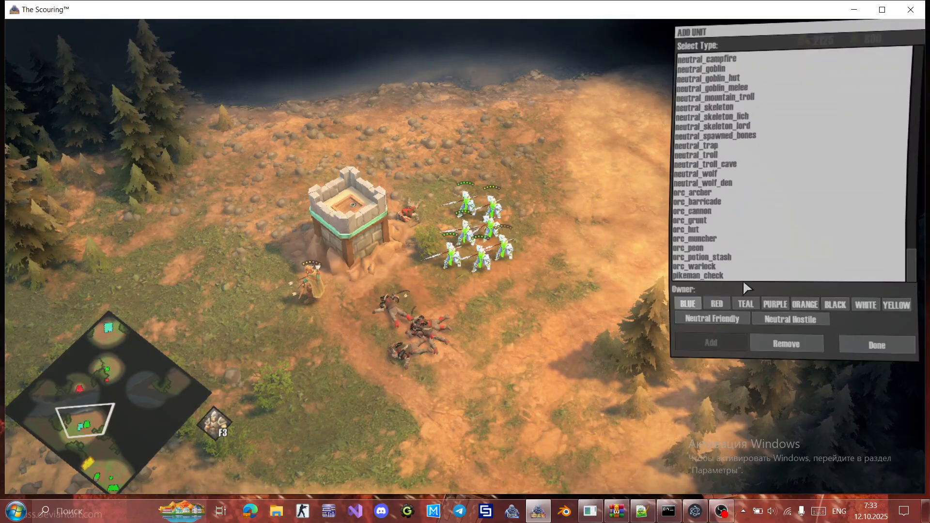
pyautogui.click(715, 277)
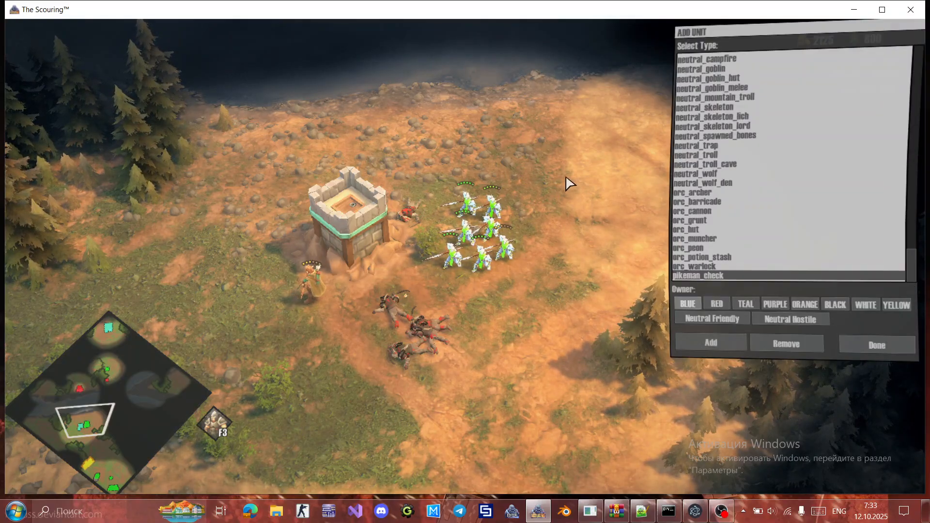
pyautogui.click(711, 342)
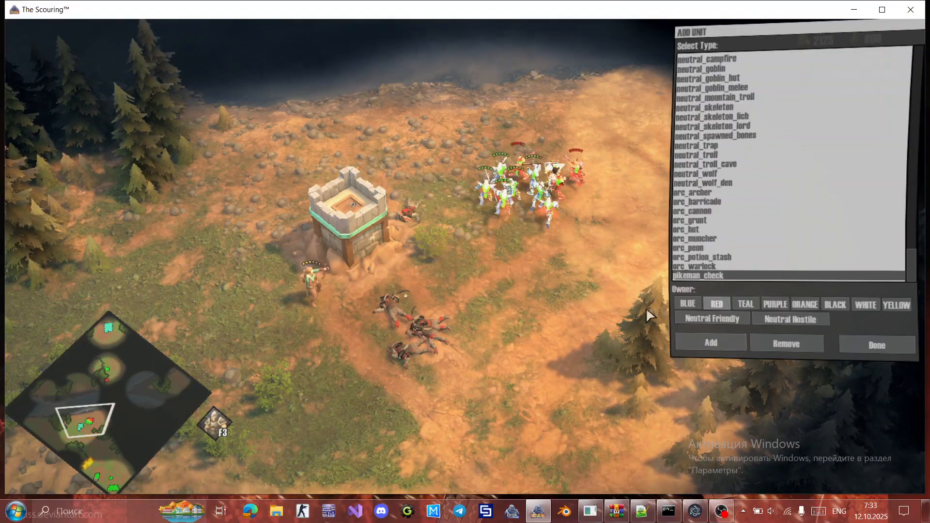
pyautogui.click(708, 345)
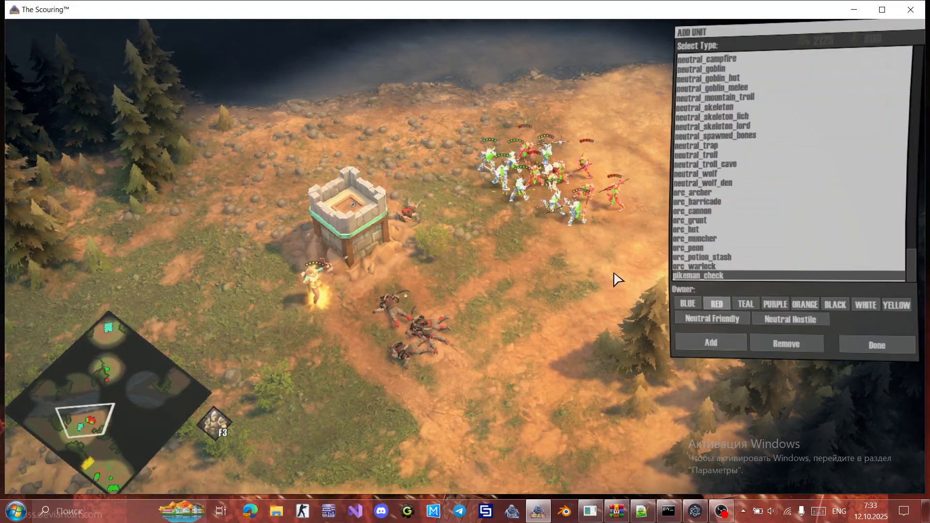
# Place separate groups of pikeman_check units for the teal, purple, orange and black owners around the open ground.
pyautogui.click(744, 304)
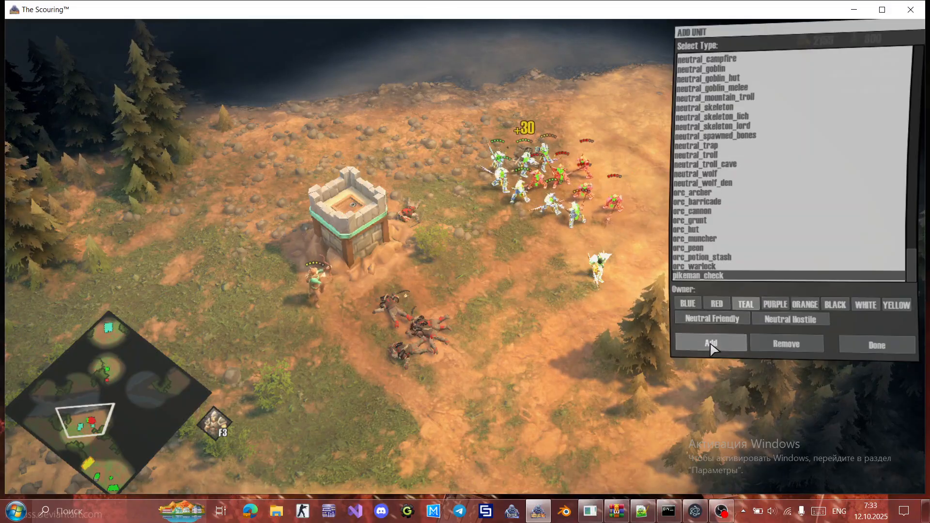
pyautogui.click(775, 304)
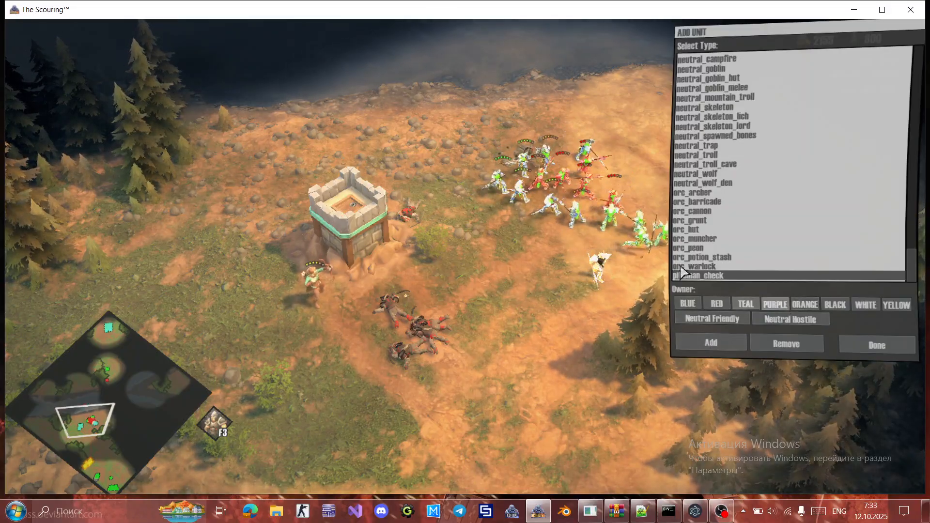
pyautogui.click(449, 136)
pyautogui.click(712, 344)
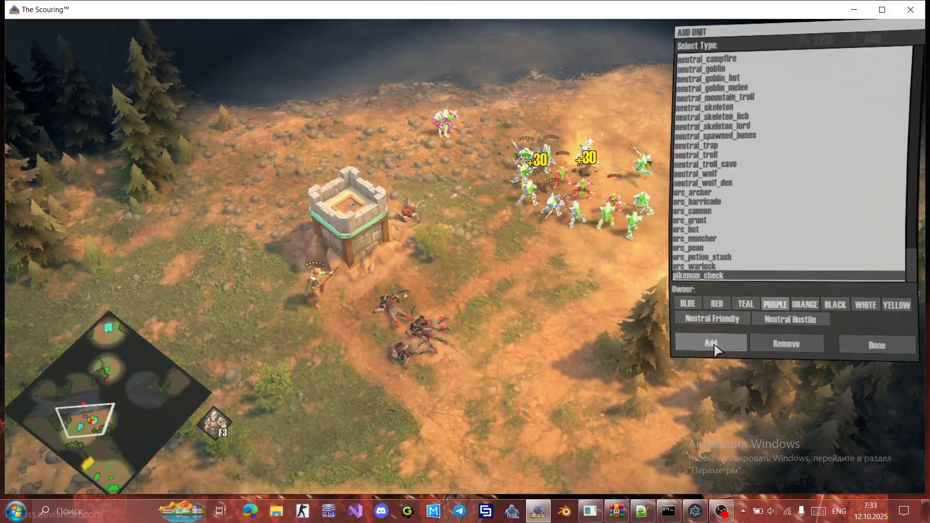
pyautogui.click(712, 343)
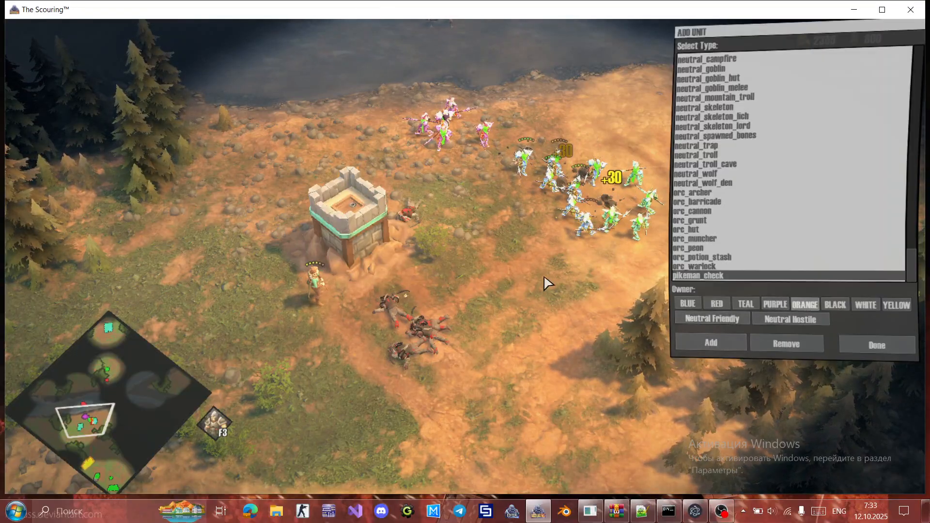
pyautogui.click(732, 346)
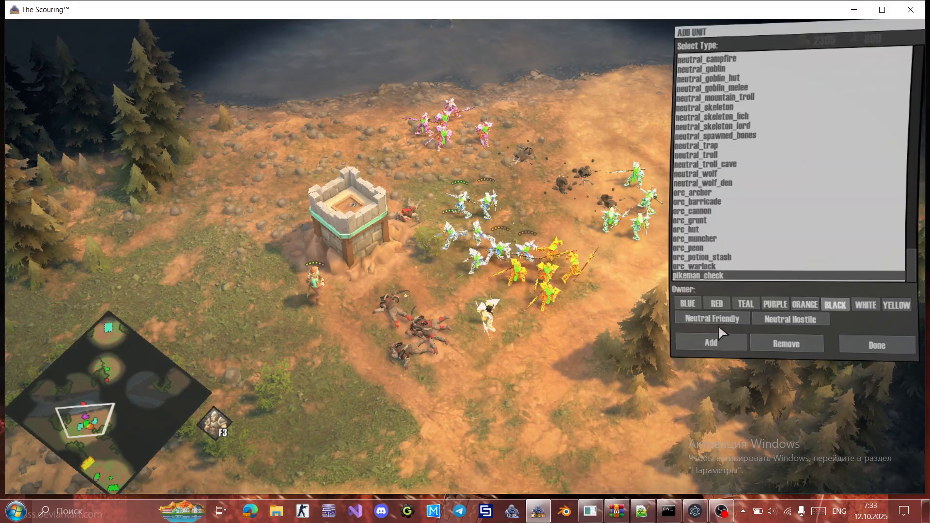
pyautogui.click(720, 339)
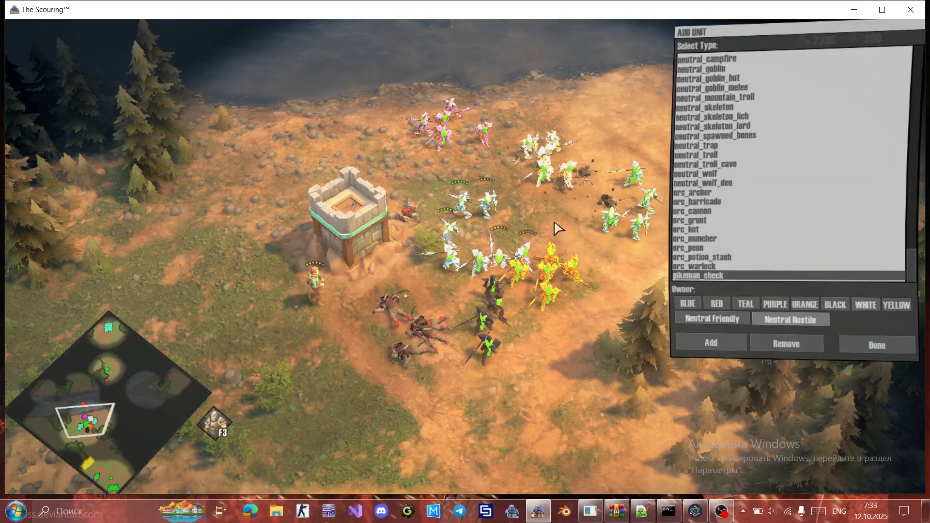
# Add a large group of Neutral Hostile pikeman_check units among the coloured groups, finish placing units and observe the battle.
pyautogui.click(706, 343)
pyautogui.click(708, 345)
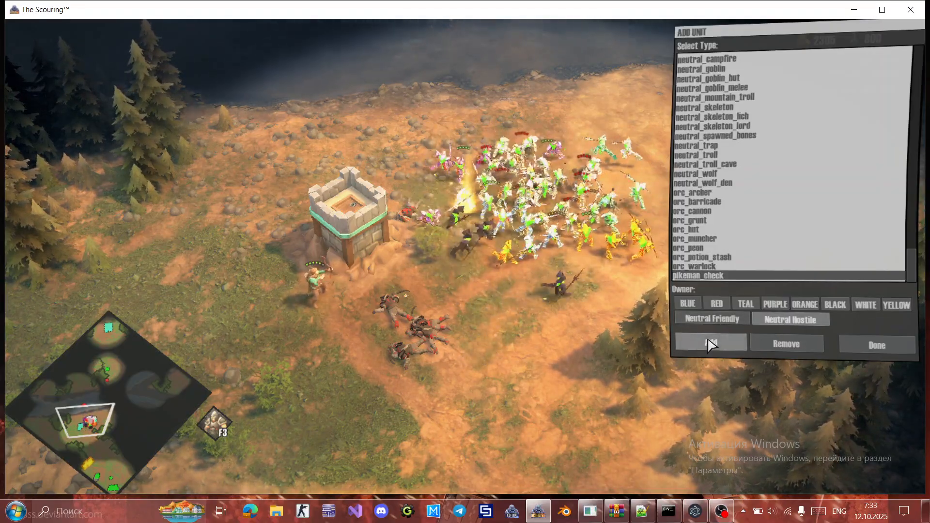
pyautogui.click(709, 344)
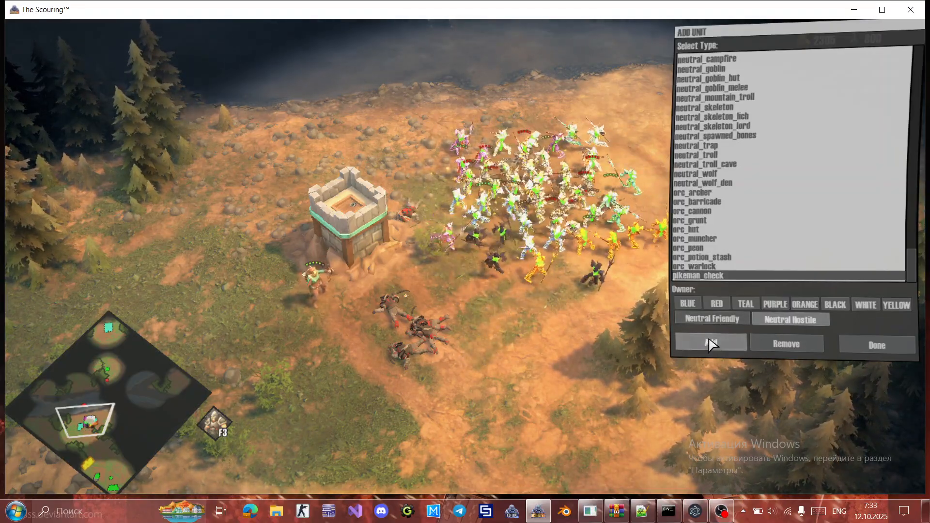
pyautogui.click(877, 345)
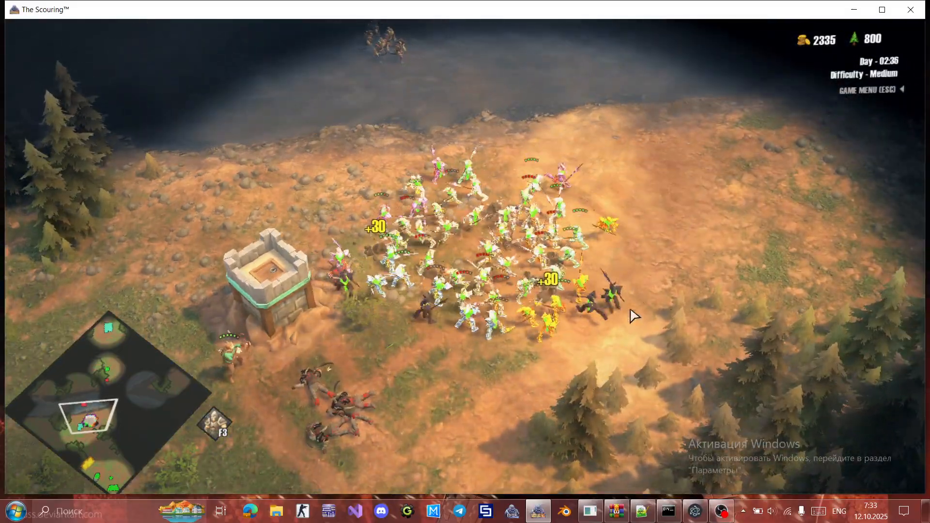
pyautogui.click(589, 305)
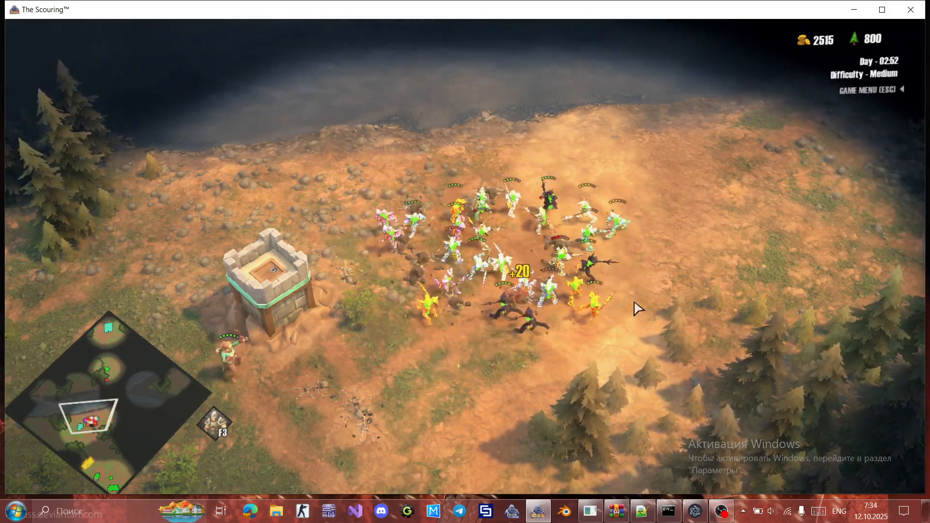
# Pause the match, delete the CorpseTypes attribute from the Unit tag in pikeman_slc.xml and save the file.
pyautogui.click(863, 96)
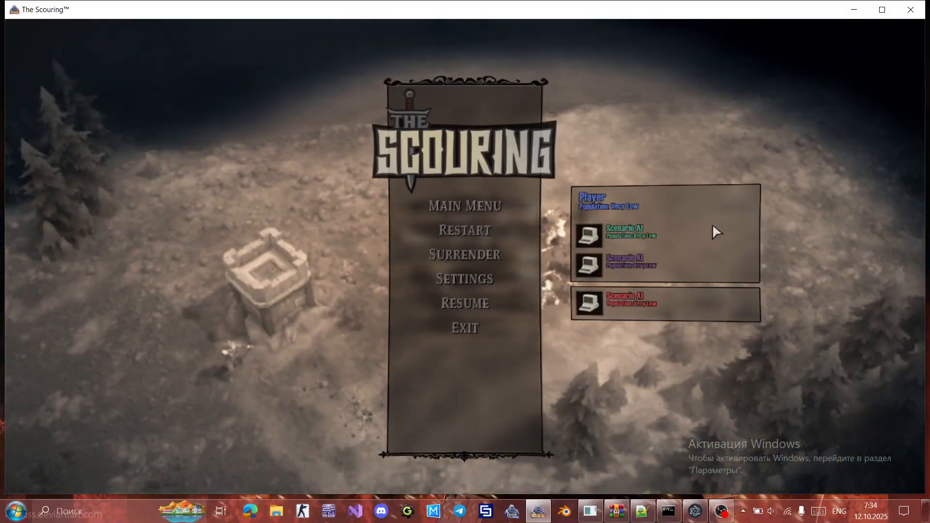
pyautogui.click(642, 511)
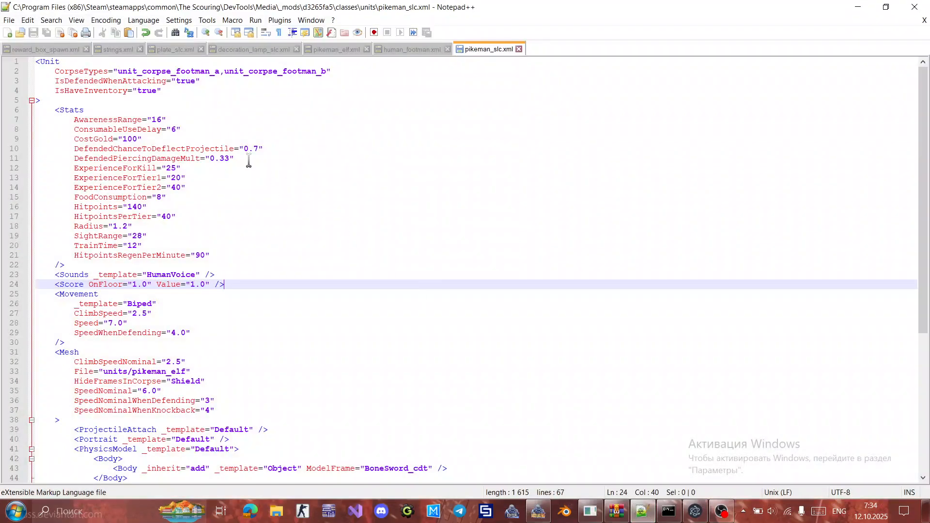
pyautogui.moveTo(362, 72); pyautogui.dragTo(359, 62)
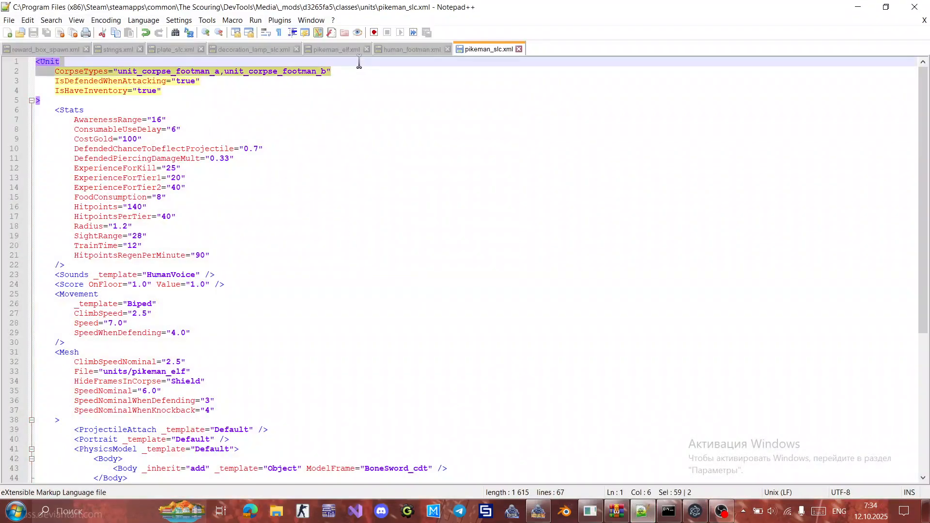
pyautogui.press('Delete')
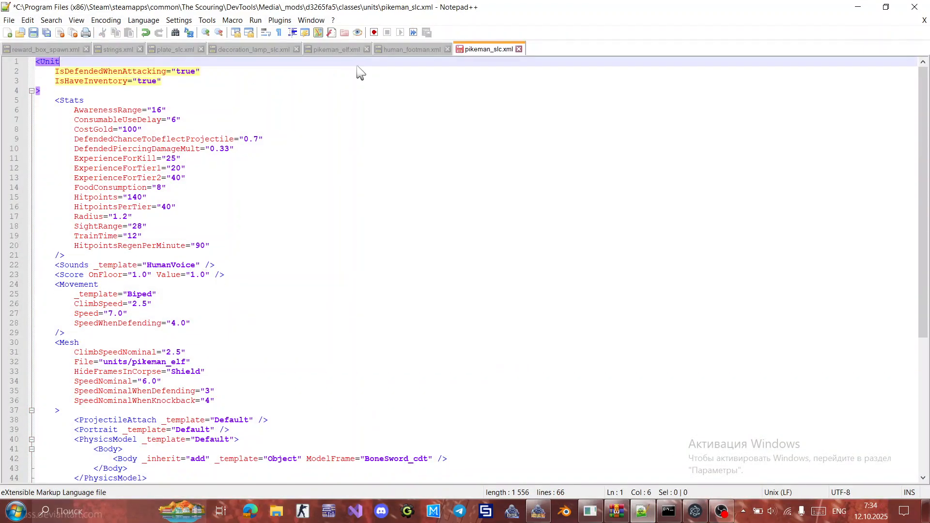
pyautogui.click(46, 33)
pyautogui.click(858, 6)
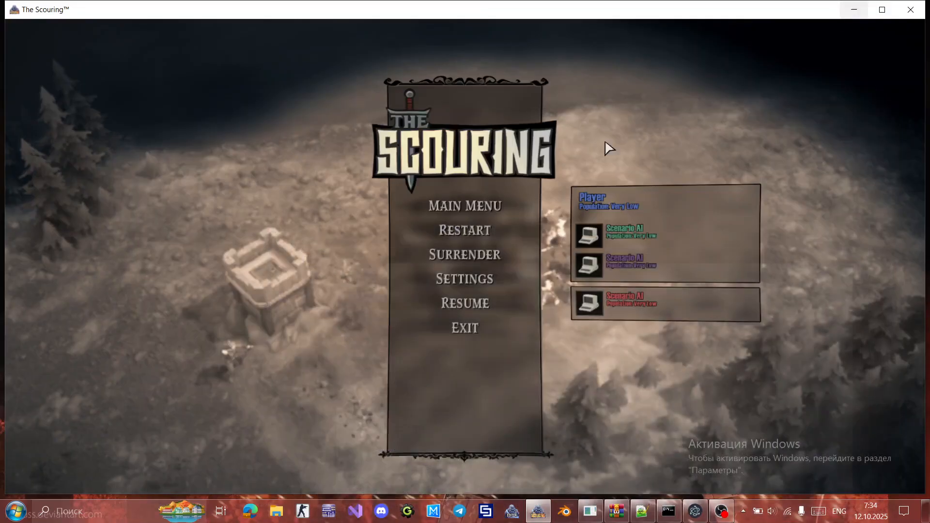
# Resume the match, add more Neutral Hostile pikeman_check units near the tower and observe the new fight.
pyautogui.click(471, 305)
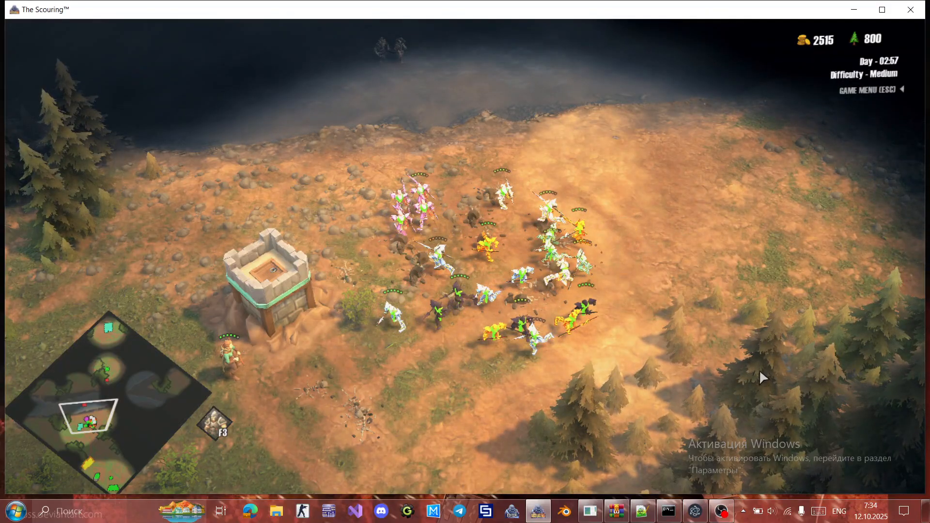
pyautogui.press('u')
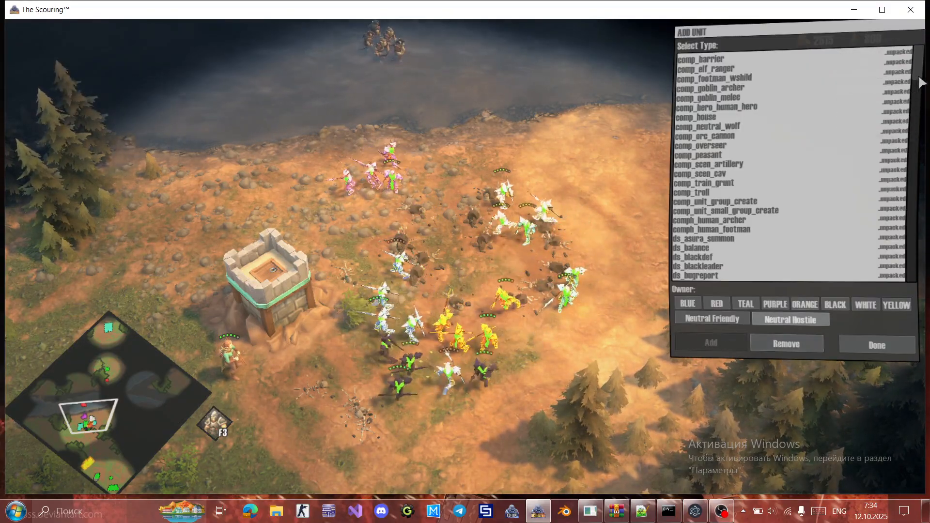
pyautogui.moveTo(920, 81); pyautogui.dragTo(905, 292)
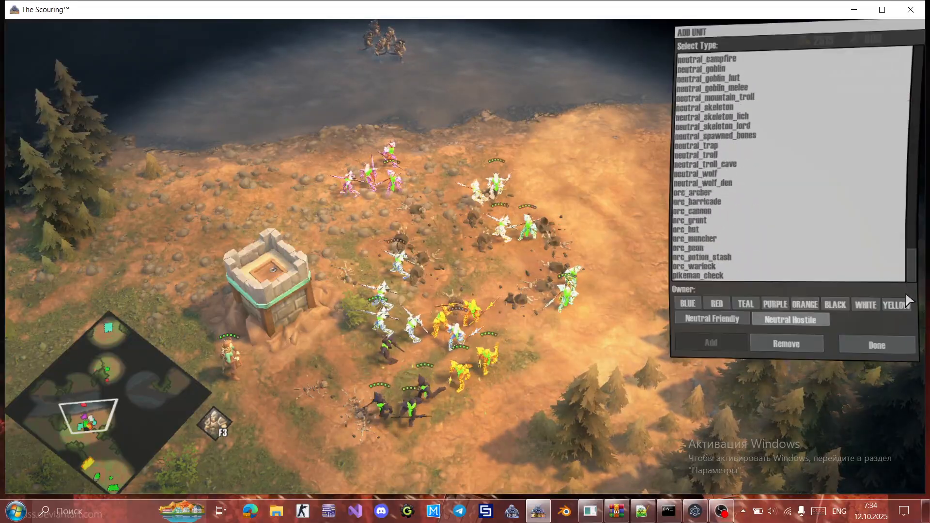
pyautogui.click(712, 274)
pyautogui.click(712, 342)
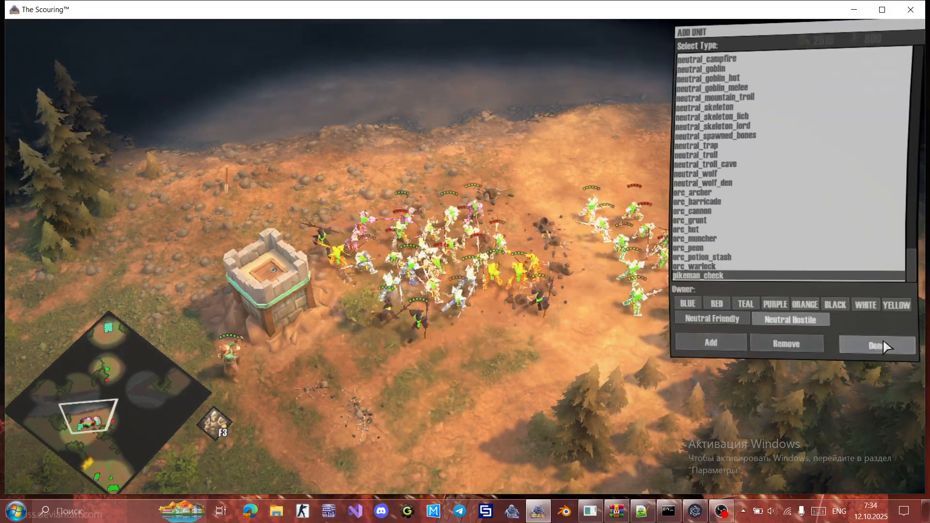
pyautogui.click(879, 343)
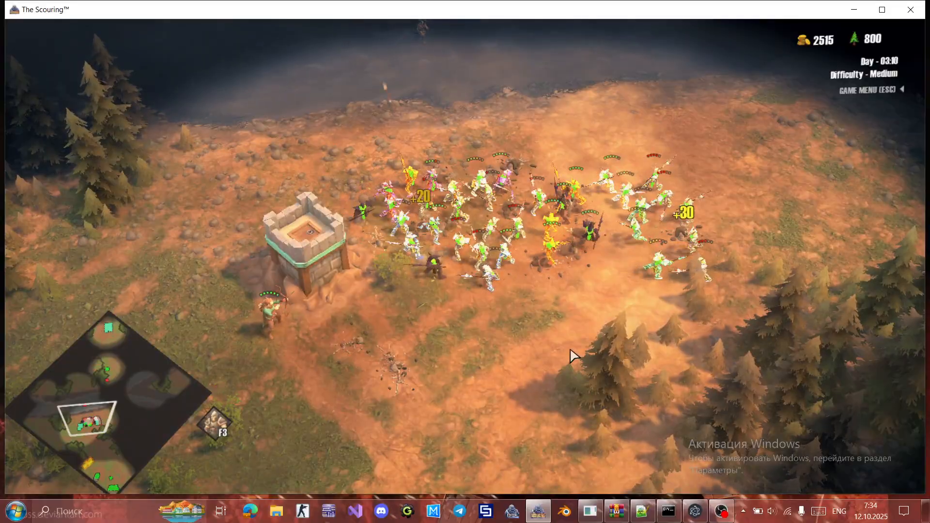
pyautogui.moveTo(570, 350); pyautogui.dragTo(596, 404, button='middle')
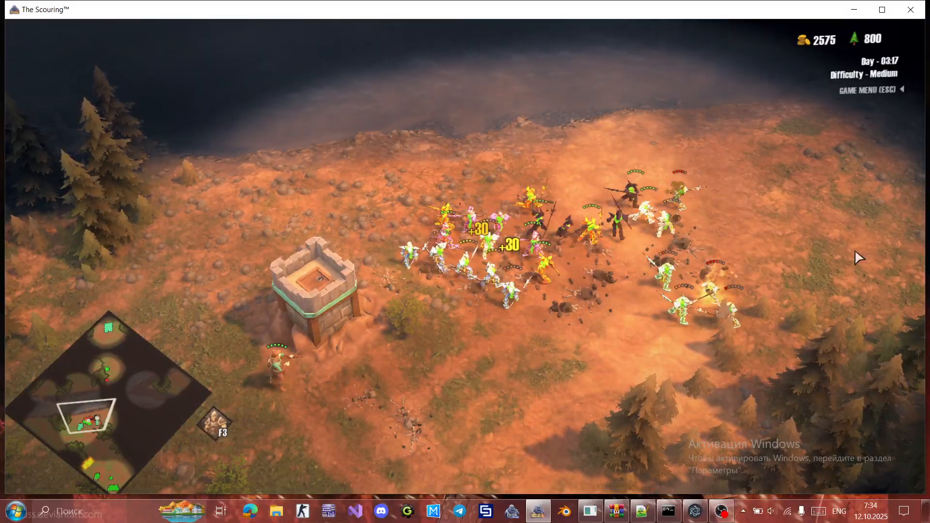
# Restart the match with the same game setup, declining to close the game at the missing neutral_goblin_melee mesh errors.
pyautogui.click(869, 91)
pyautogui.click(461, 228)
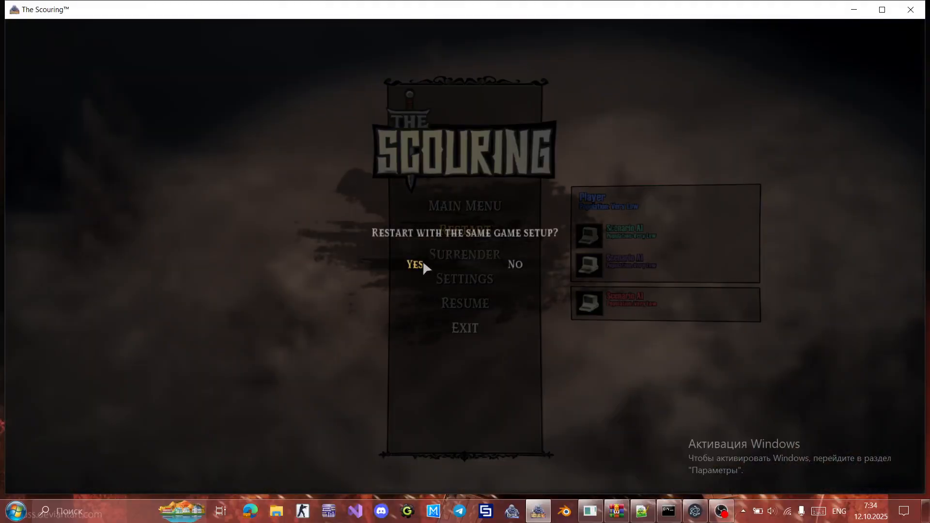
pyautogui.click(420, 261)
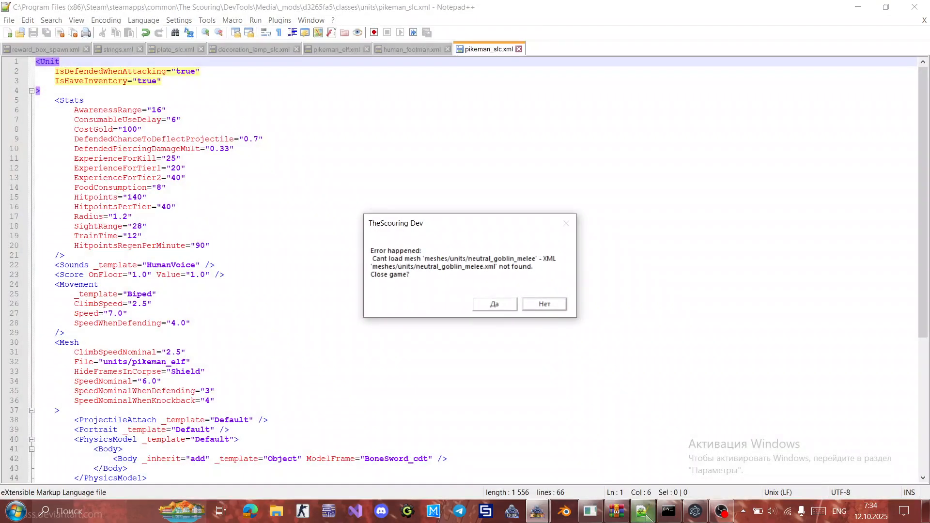
pyautogui.click(556, 305)
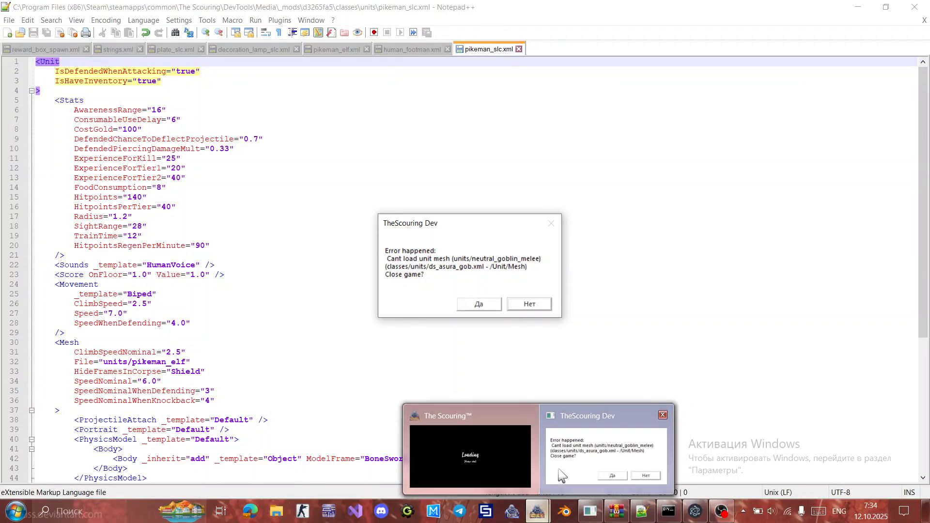
pyautogui.click(530, 304)
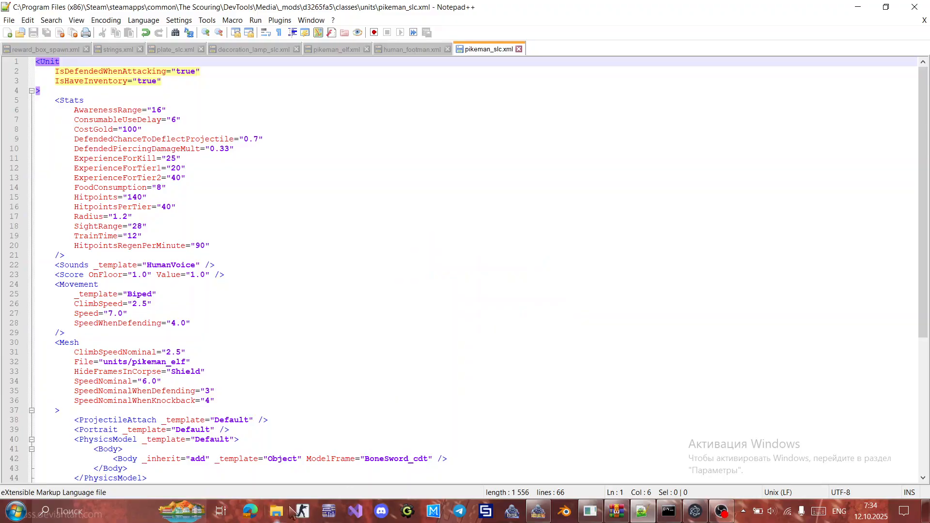
# Delete the CorpseTypes attribute from the Unit tag of pikeman_check.xml in the Media\classes\units folder and save the file.
pyautogui.press('super+e')
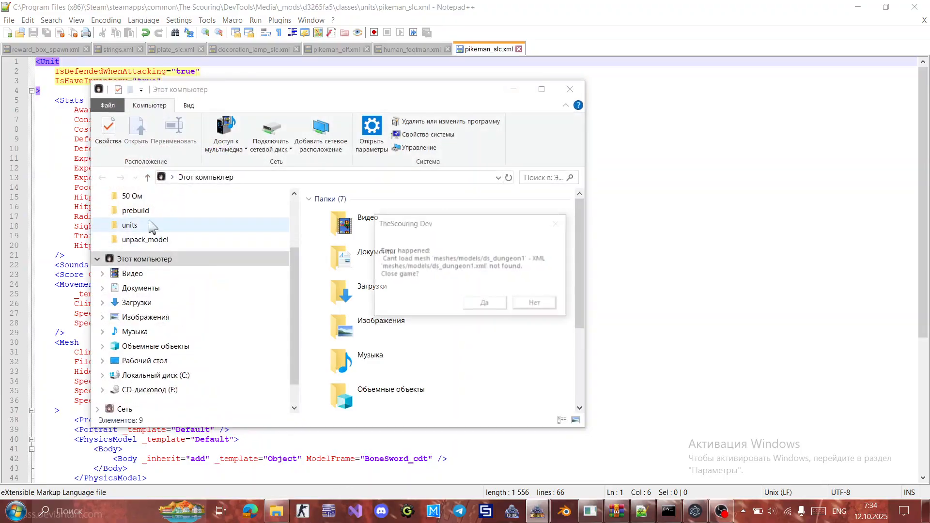
pyautogui.click(129, 225)
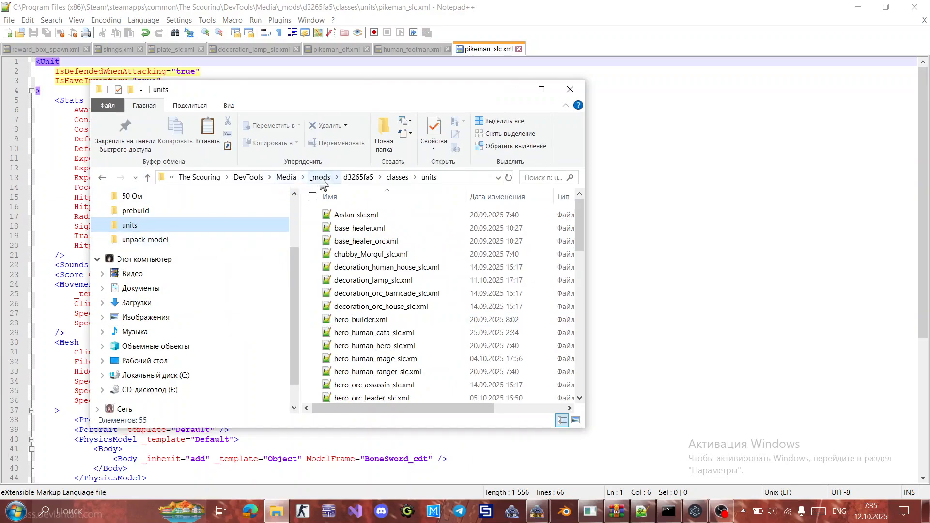
pyautogui.click(286, 178)
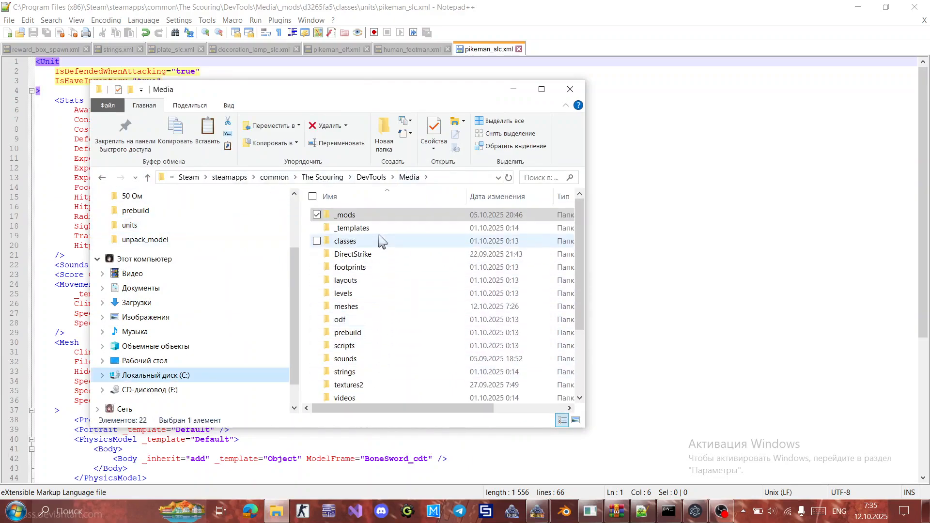
pyautogui.doubleClick(381, 240)
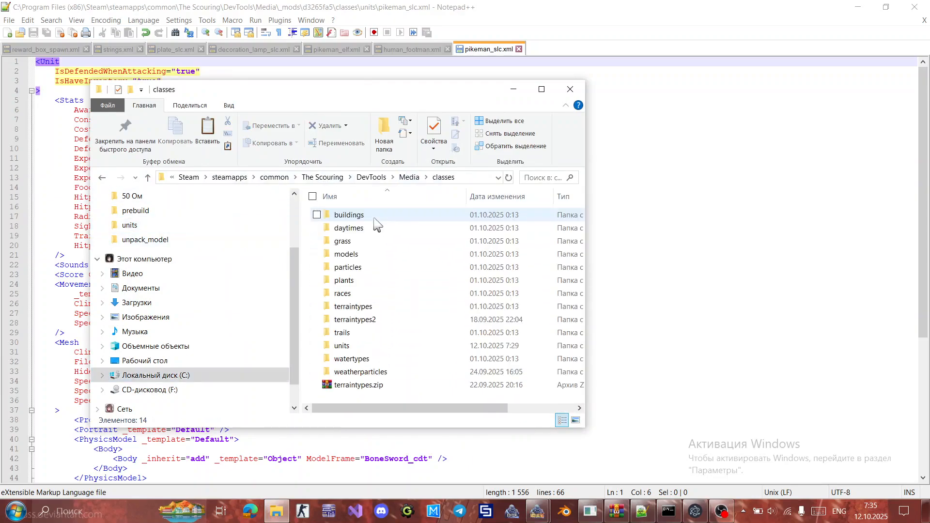
pyautogui.doubleClick(356, 345)
pyautogui.scroll(-10, 382, 373)
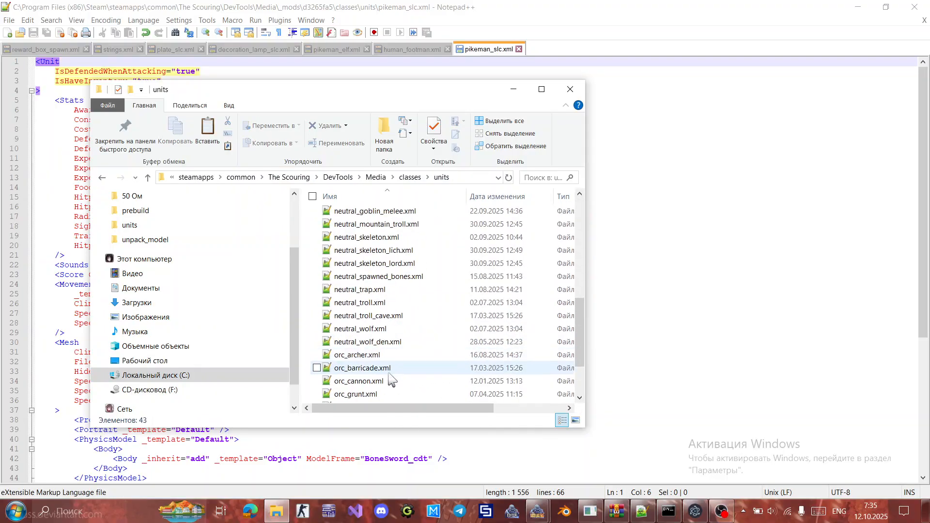
pyautogui.doubleClick(388, 396)
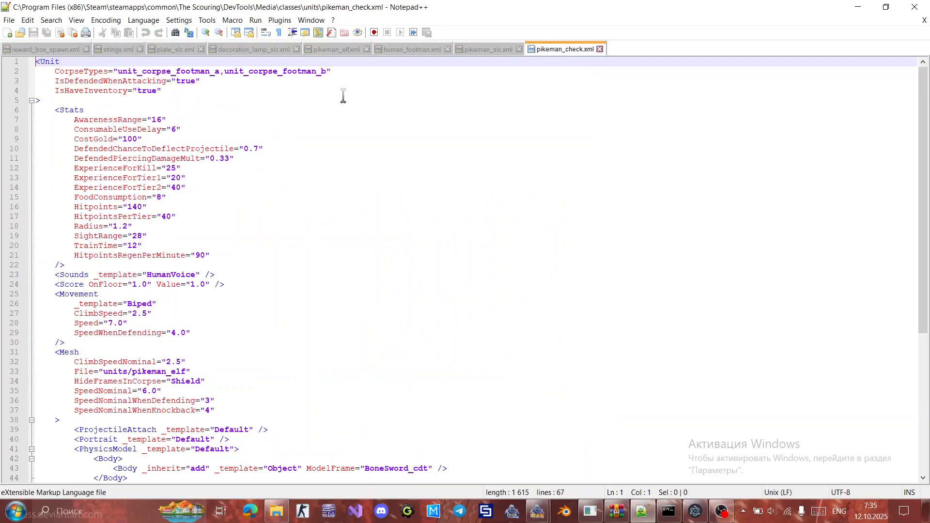
pyautogui.moveTo(357, 75); pyautogui.dragTo(354, 65)
pyautogui.press('Delete')
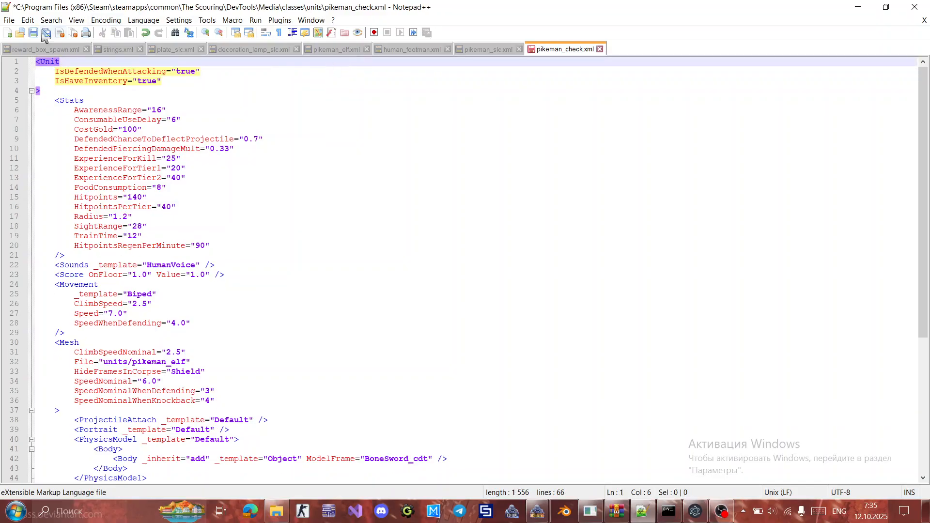
# Switch back to The Scouring, declining to close the game at the missing ds_dungeon1 mesh and scenario script errors.
pyautogui.click(715, 513)
pyautogui.click(537, 511)
pyautogui.click(608, 458)
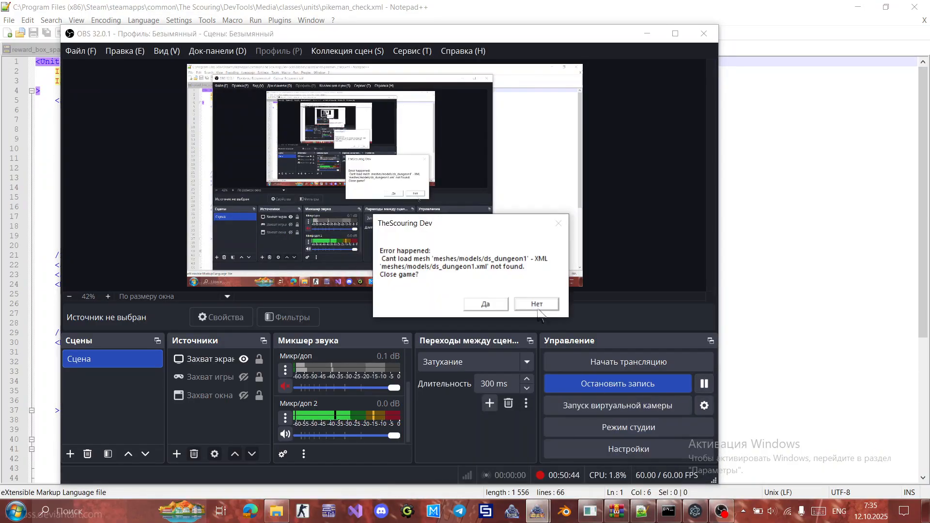
pyautogui.click(535, 303)
pyautogui.click(536, 302)
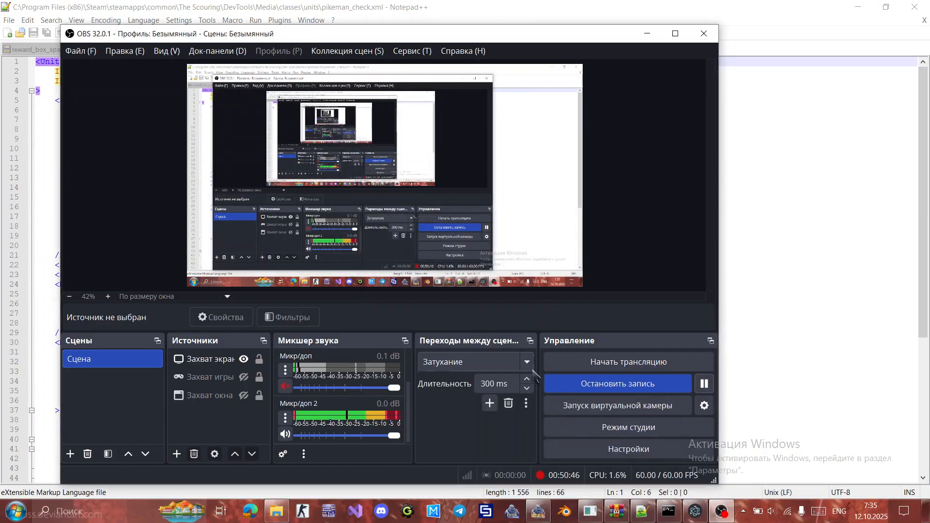
pyautogui.click(540, 514)
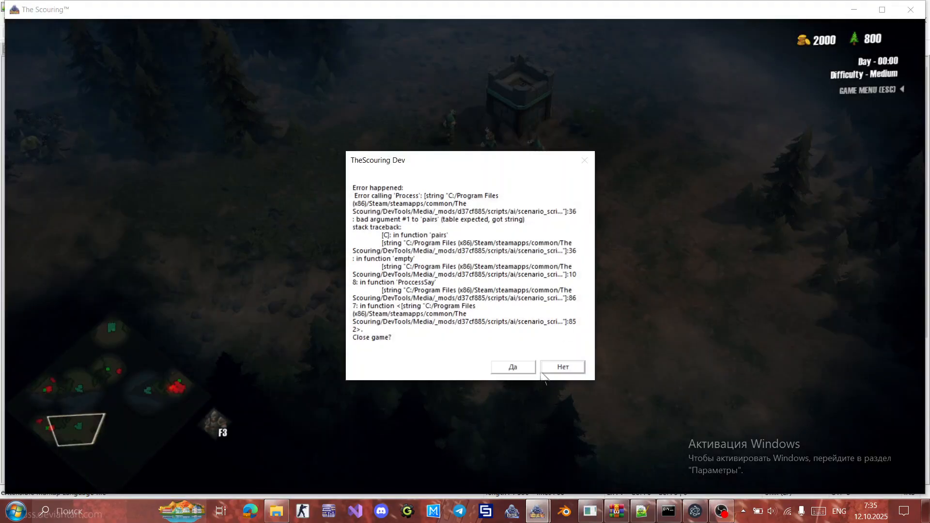
pyautogui.click(560, 367)
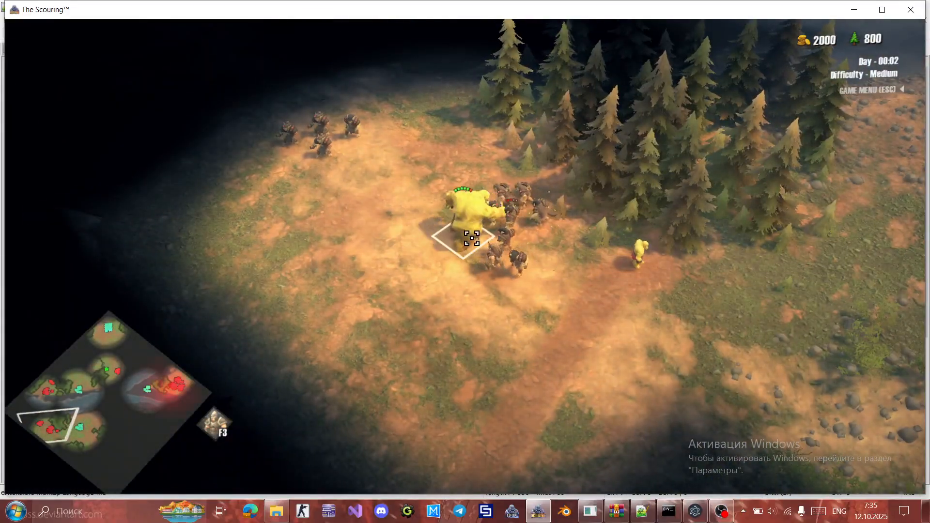
# Select the yellow comp_troll and examine the fights against the goblins in the western map areas.
pyautogui.click(471, 238)
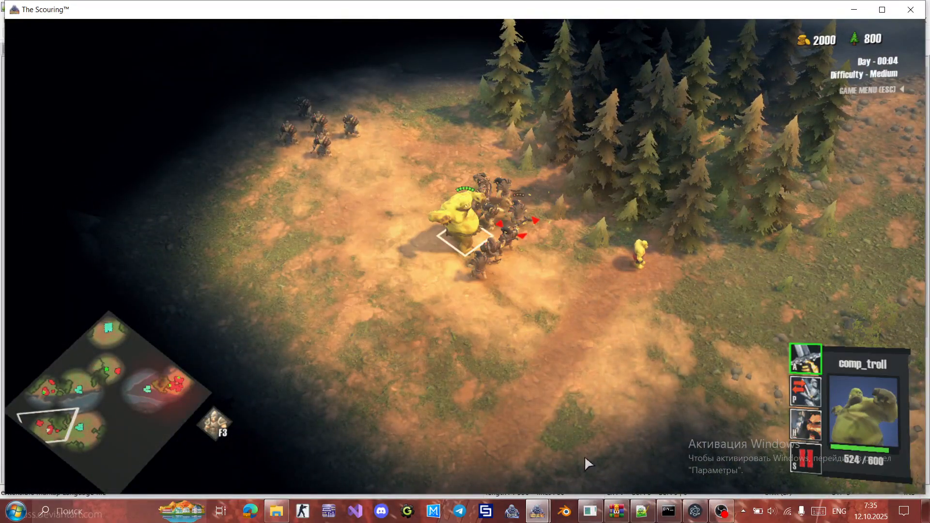
pyautogui.click(561, 367)
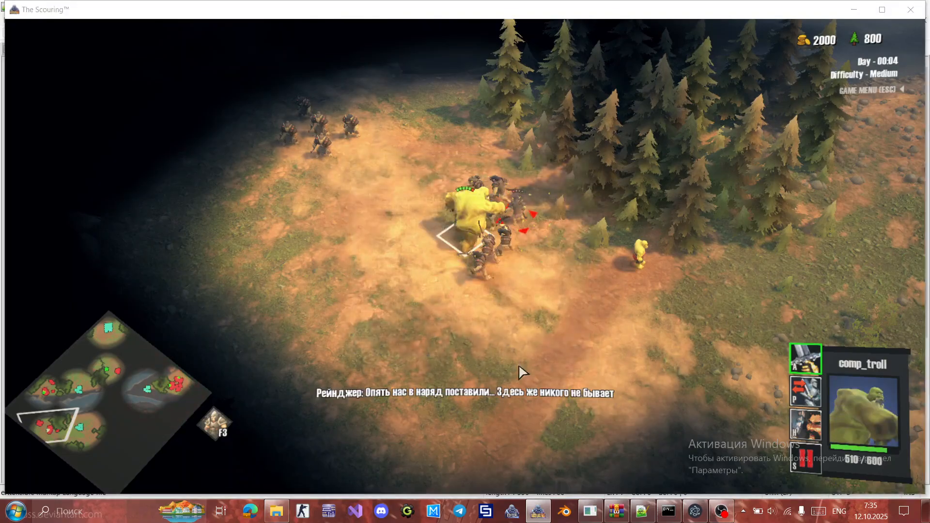
pyautogui.click(570, 346)
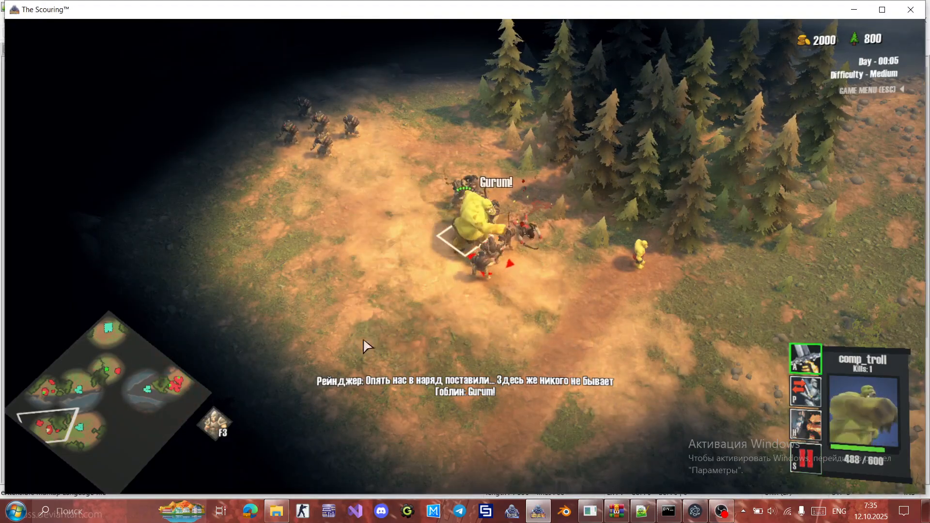
pyautogui.click(86, 381)
pyautogui.click(56, 395)
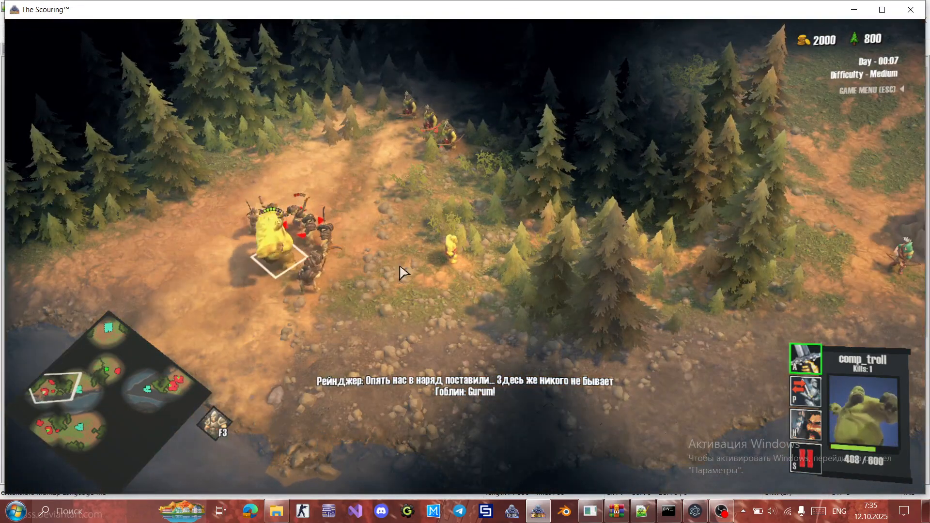
pyautogui.click(455, 249)
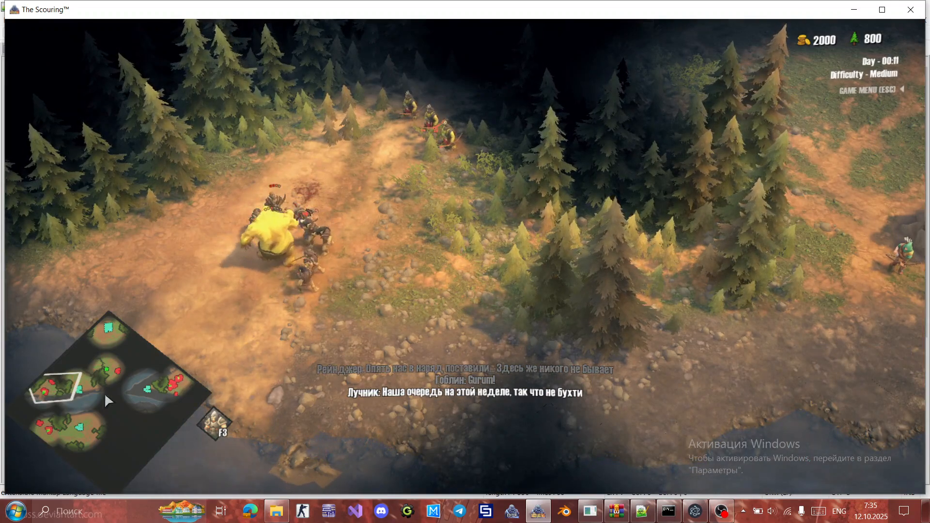
# Add a group of Neutral Hostile pikeman_check units near the southern tower, declining to close the game at the script error.
pyautogui.click(48, 424)
pyautogui.click(61, 432)
pyautogui.moveTo(61, 431); pyautogui.dragTo(73, 431)
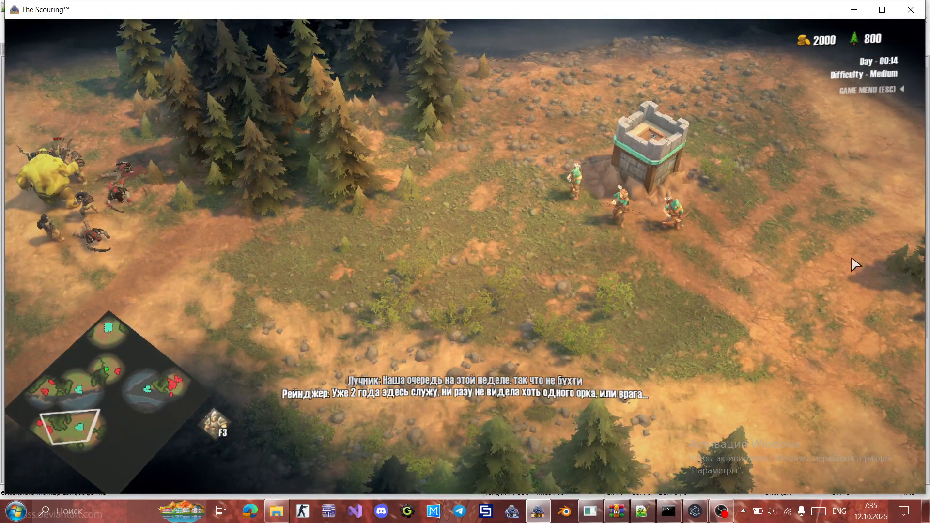
pyautogui.press('v')
pyautogui.moveTo(920, 95); pyautogui.dragTo(906, 309)
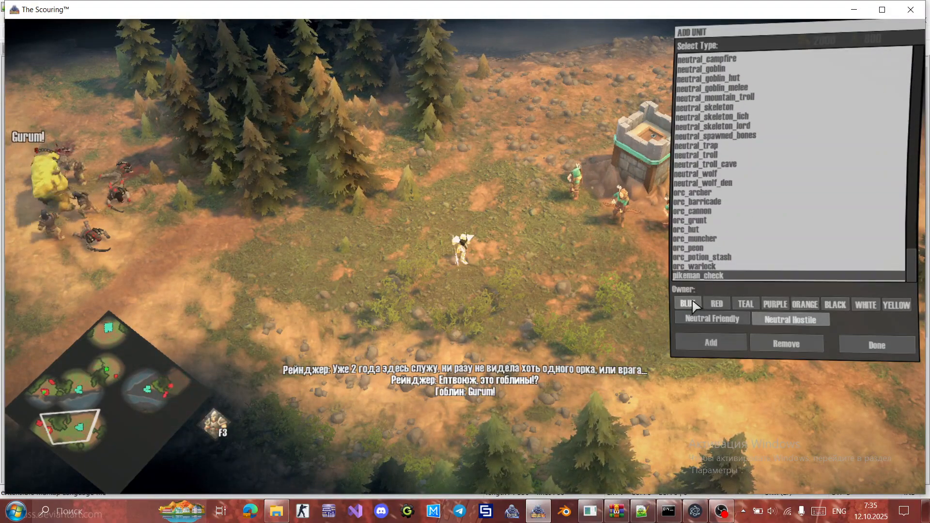
pyautogui.click(711, 343)
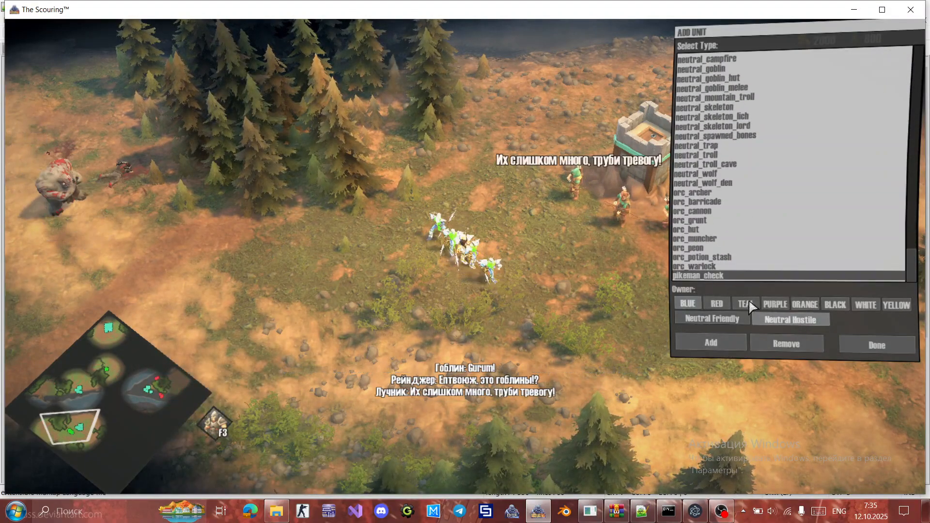
pyautogui.click(717, 345)
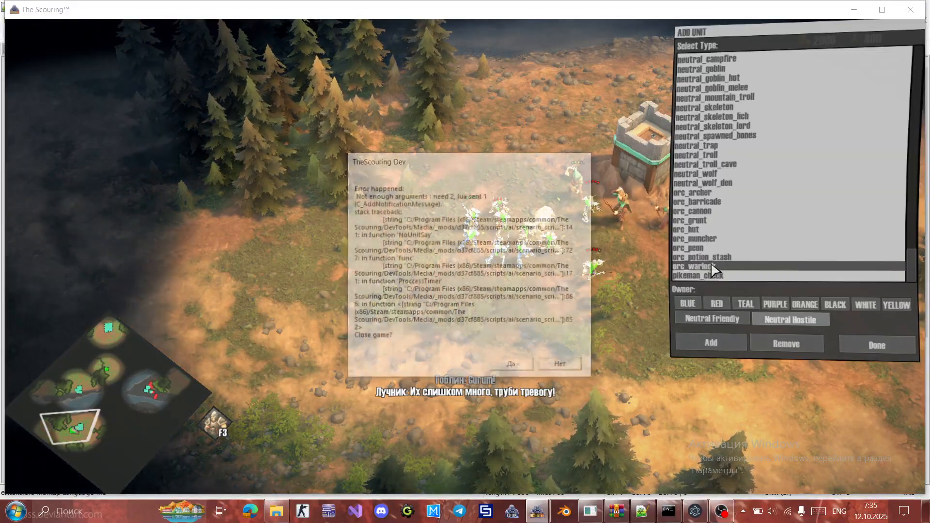
pyautogui.click(563, 368)
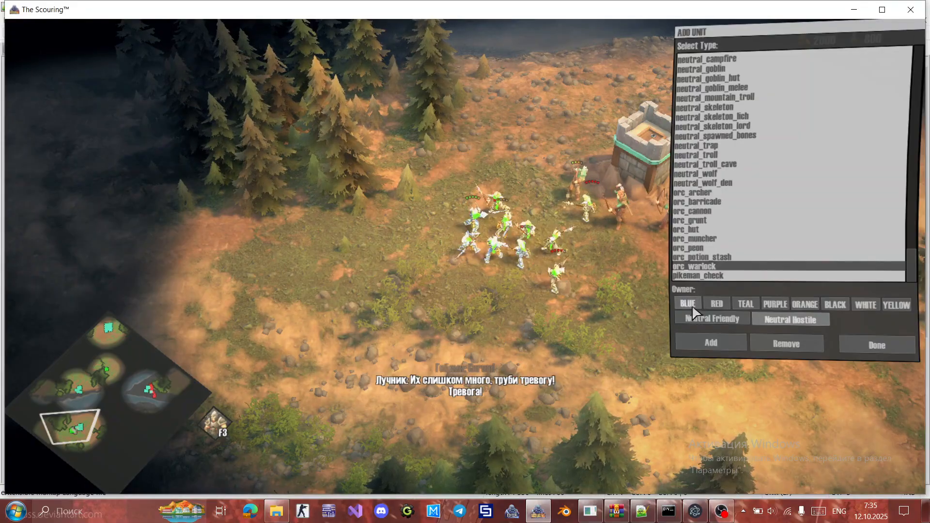
# Add a group of Blue orc_warlock units beside the tower, finish placing units and observe the pikemen's deaths.
pyautogui.click(706, 342)
pyautogui.click(876, 345)
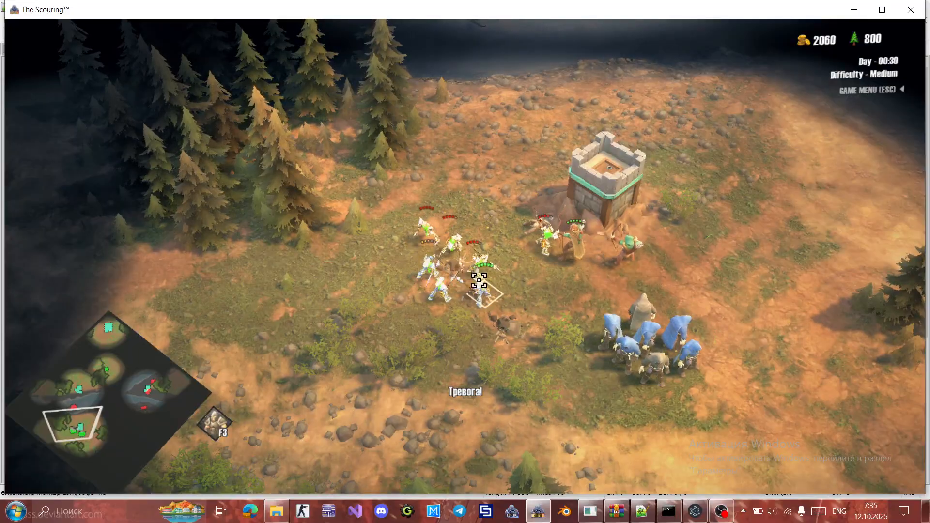
pyautogui.scroll(-1, 506, 267)
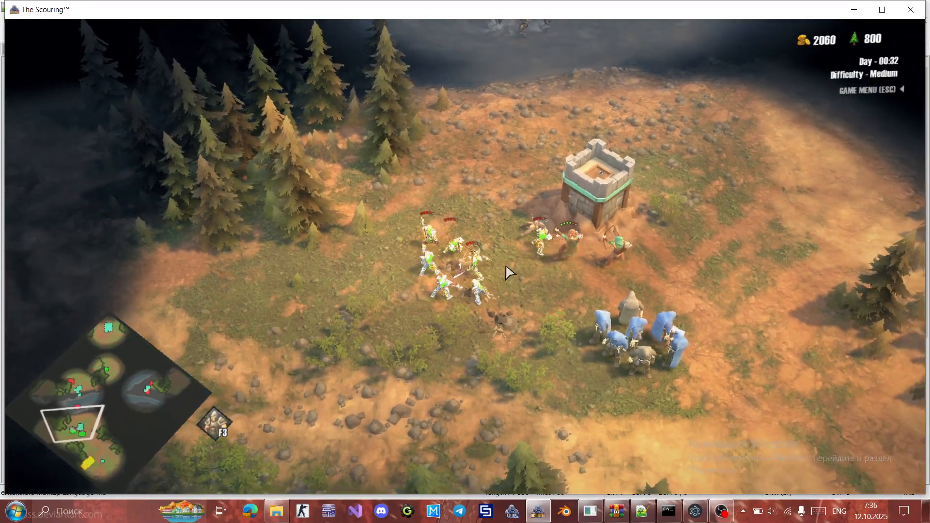
pyautogui.scroll(1, 504, 266)
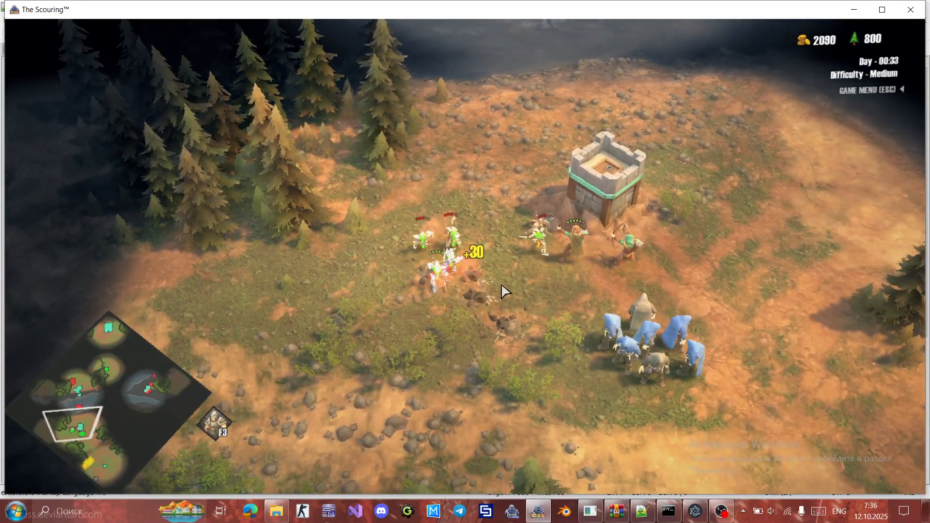
# Check the Unit tag of pikeman_check.xml in Notepad++, return to The Scouring and decline to close it at the script error.
pyautogui.click(648, 515)
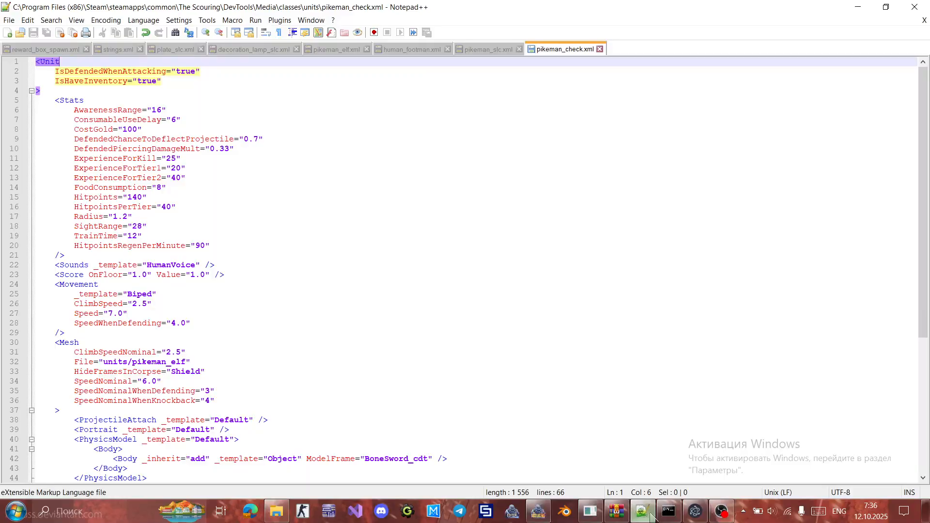
pyautogui.click(650, 514)
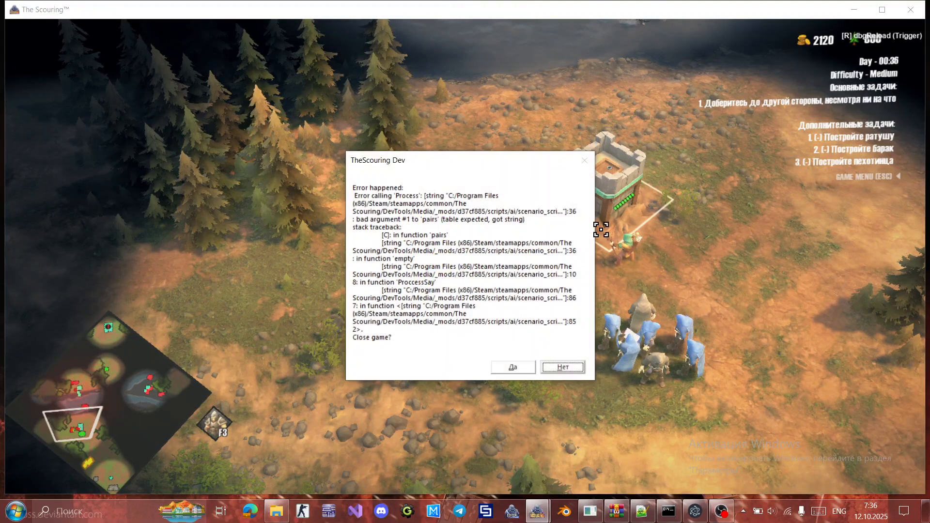
pyautogui.press('Return')
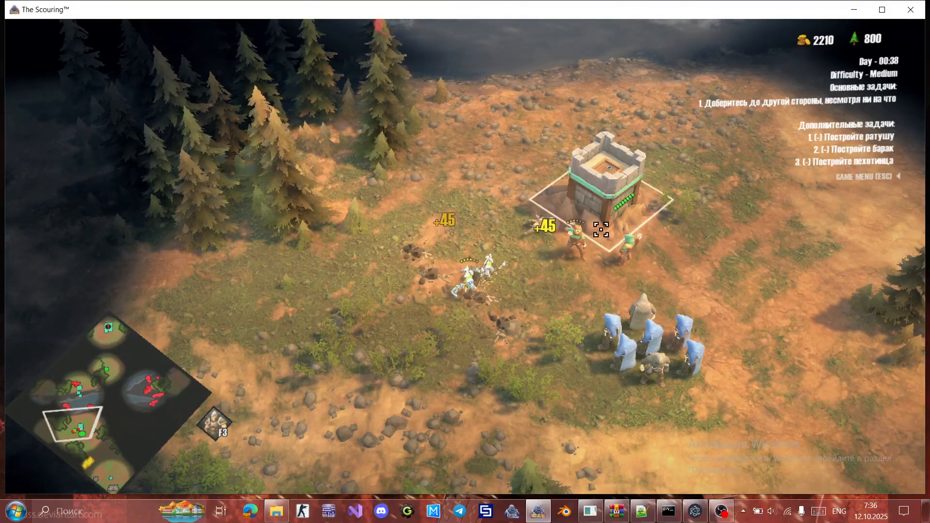
pyautogui.press('Return')
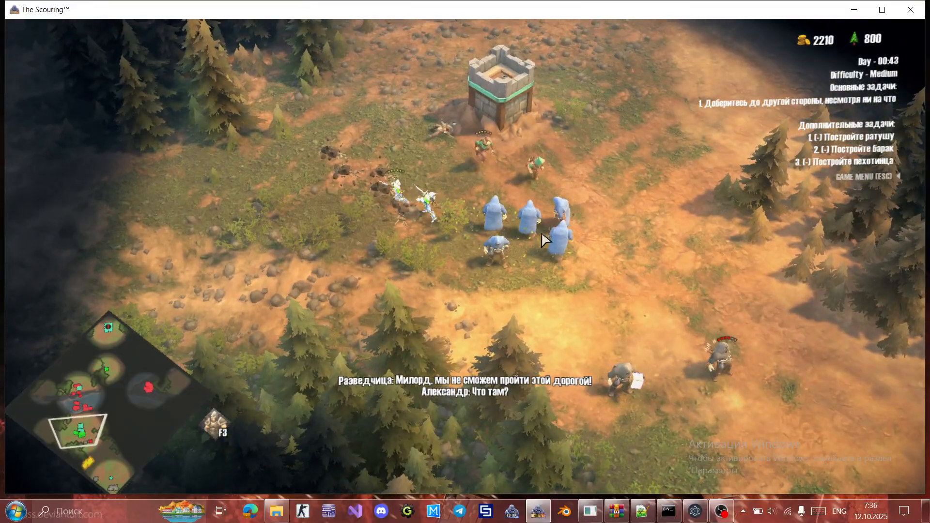
# Select all the Blue orc_warlock units and order them to attack the remaining pikemen, releasing the selection once they engage.
pyautogui.moveTo(472, 203); pyautogui.dragTo(526, 228)
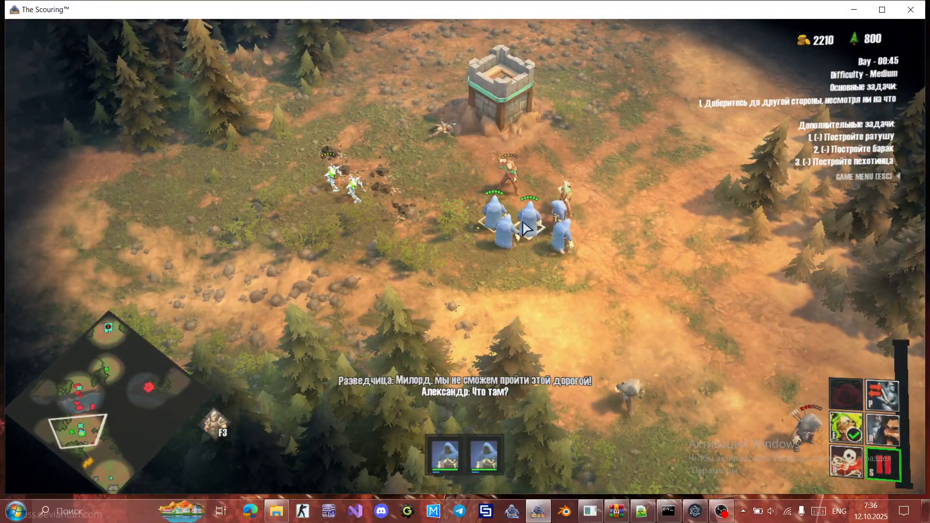
pyautogui.doubleClick(525, 228)
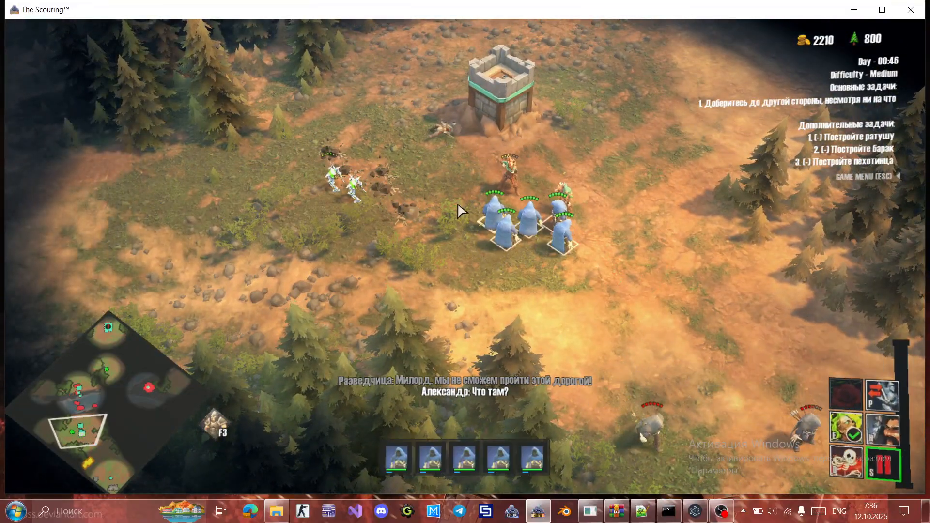
pyautogui.rightClick(332, 179)
pyautogui.click(412, 144)
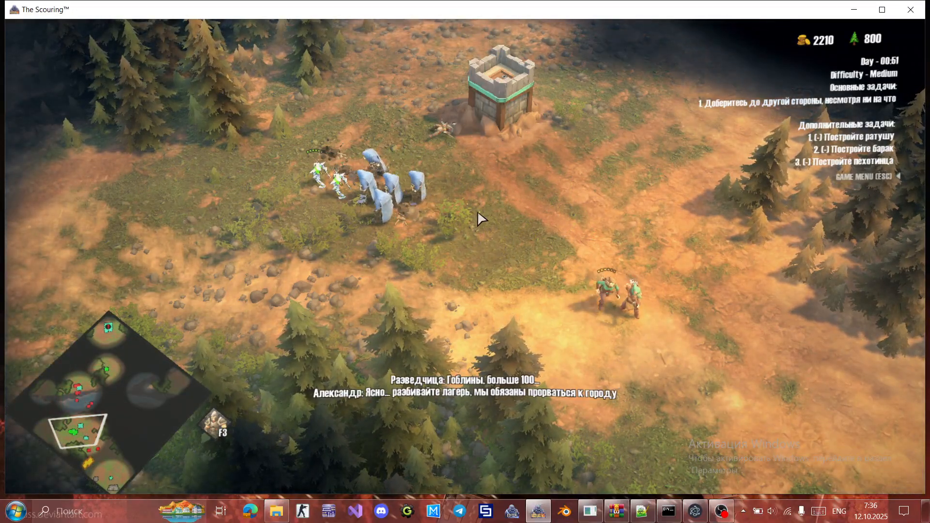
# Add a large group of Neutral Hostile pikeman_check units around the warlocks and tower, finish placing units and observe the battle.
pyautogui.press('F2')
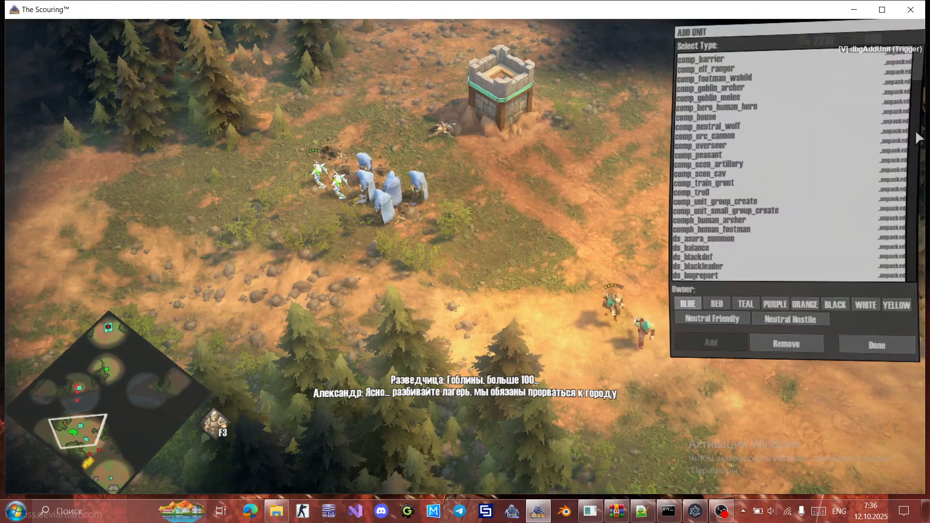
pyautogui.scroll(8, 897, 265)
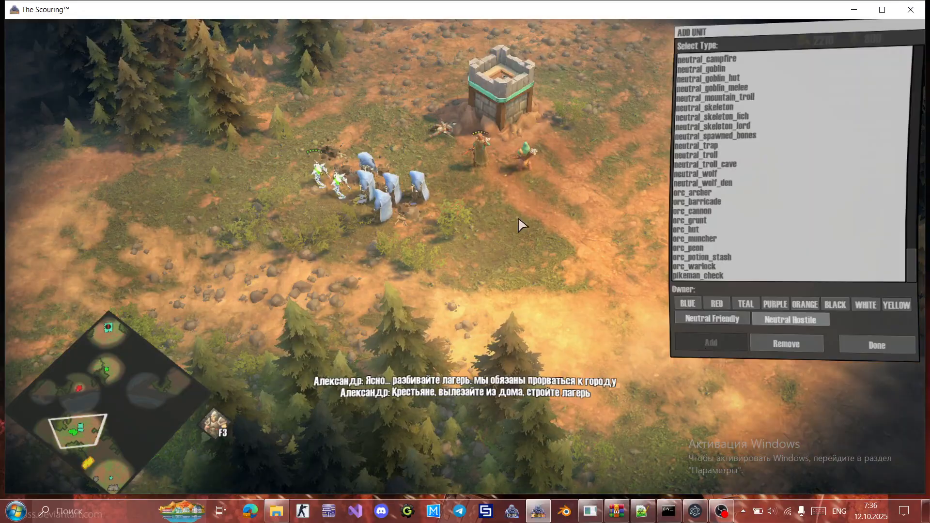
pyautogui.click(706, 274)
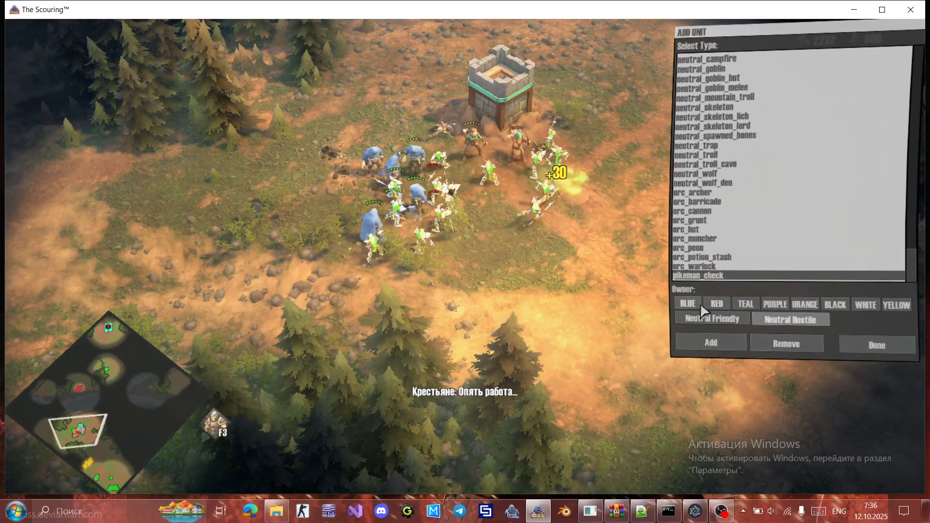
pyautogui.click(874, 345)
pyautogui.press('Up')
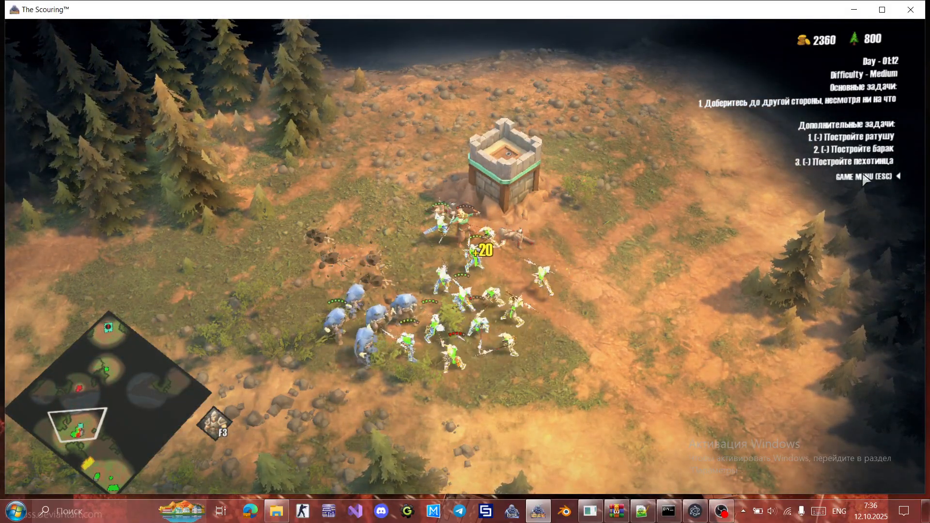
pyautogui.press('Escape')
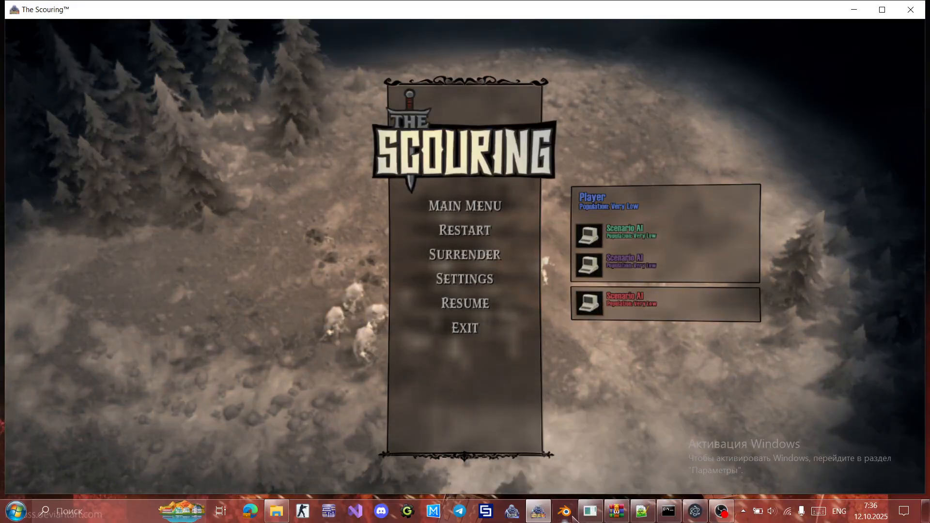
pyautogui.moveTo(607, 517)
pyautogui.moveTo(713, 520)
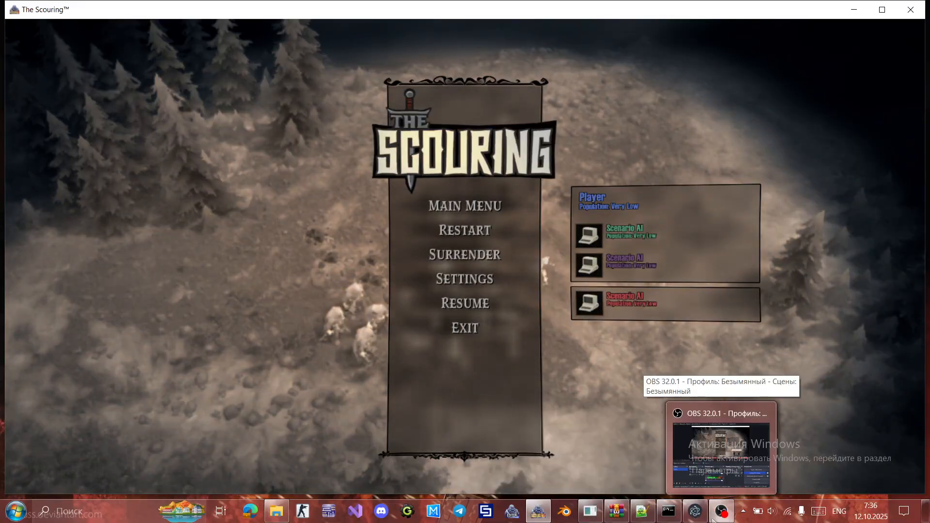
pyautogui.click(713, 519)
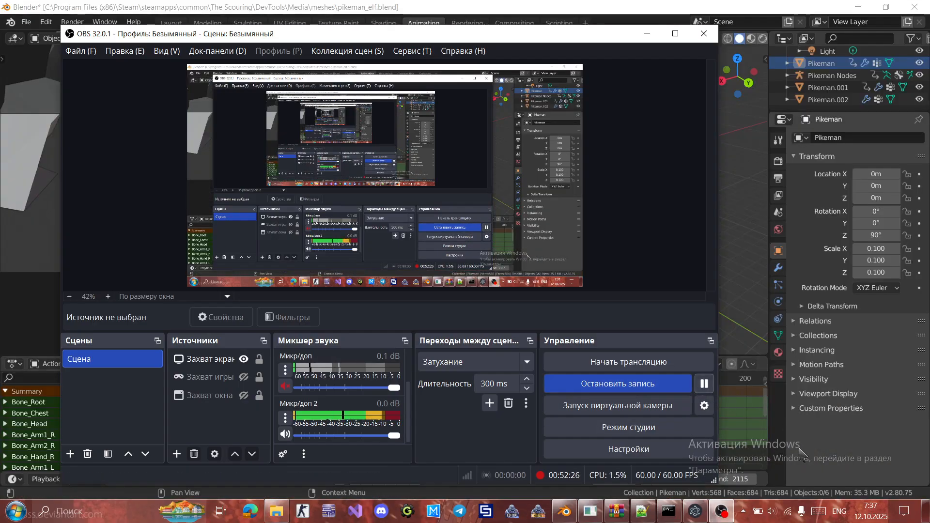
pyautogui.click(800, 454)
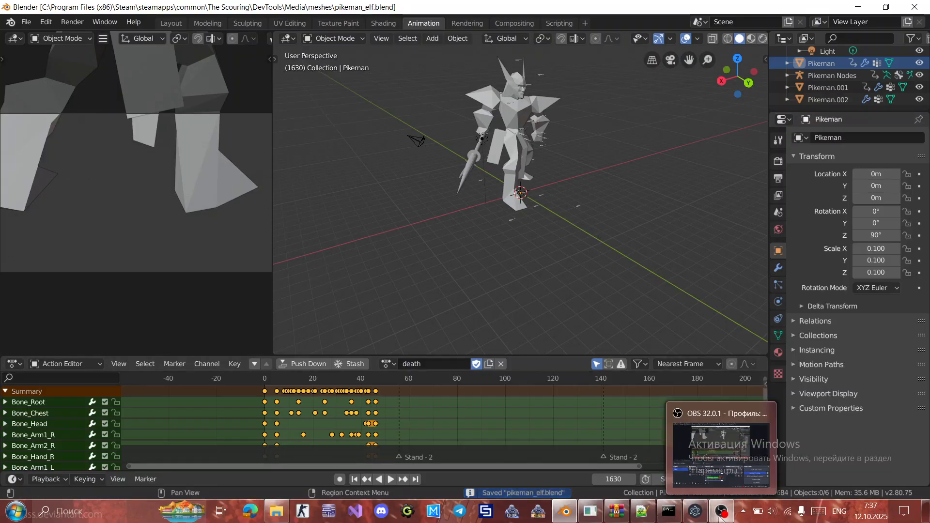
pyautogui.click(721, 514)
pyautogui.click(704, 383)
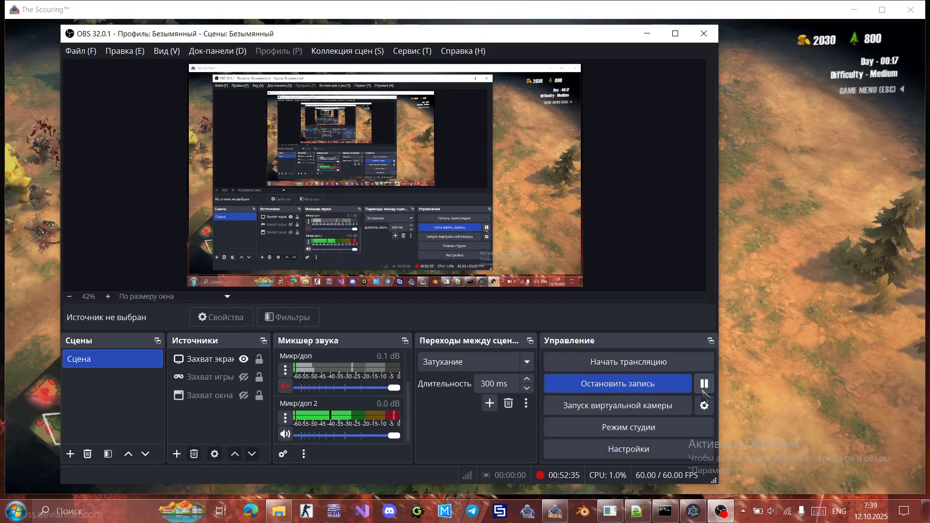
# Decline to close The Scouring at the script error, select a group of pikemen near the tower and order them beyond the forest to fight.
pyautogui.click(847, 281)
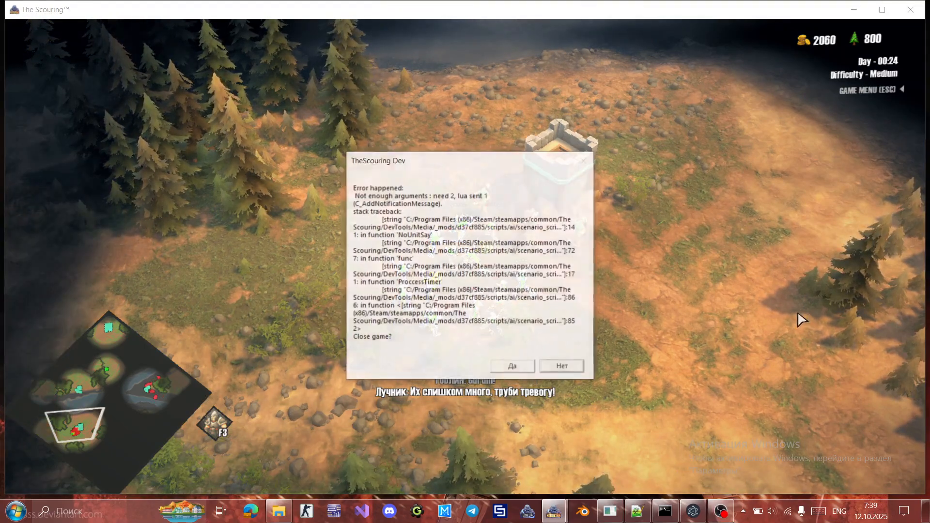
pyautogui.click(563, 368)
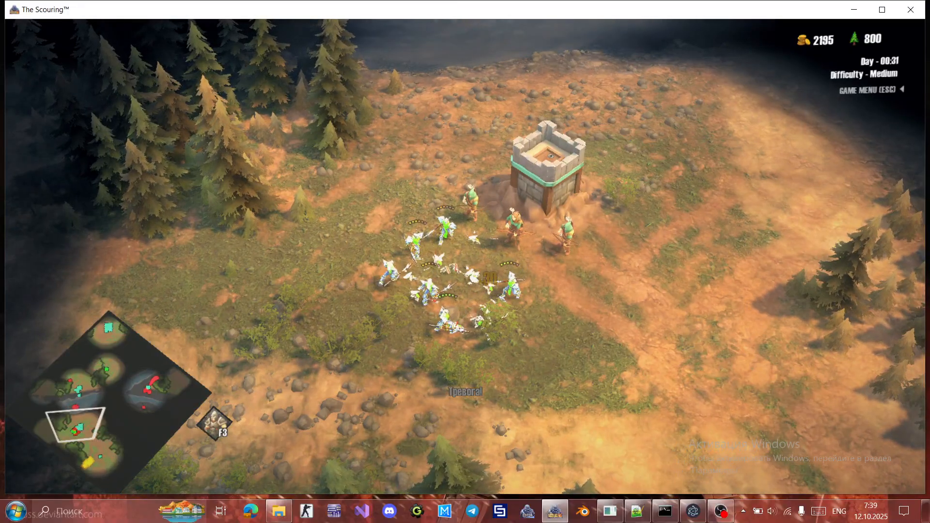
pyautogui.moveTo(456, 314); pyautogui.dragTo(310, 218)
pyautogui.moveTo(244, 275); pyautogui.dragTo(598, 334, button='middle')
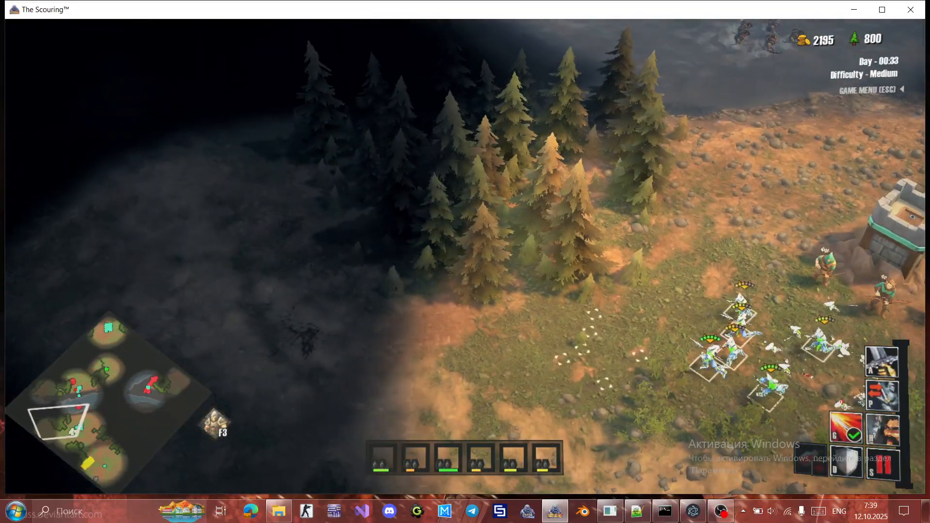
pyautogui.rightClick(266, 262)
pyautogui.moveTo(266, 263); pyautogui.dragTo(397, 233, button='middle')
pyautogui.rightClick(312, 222)
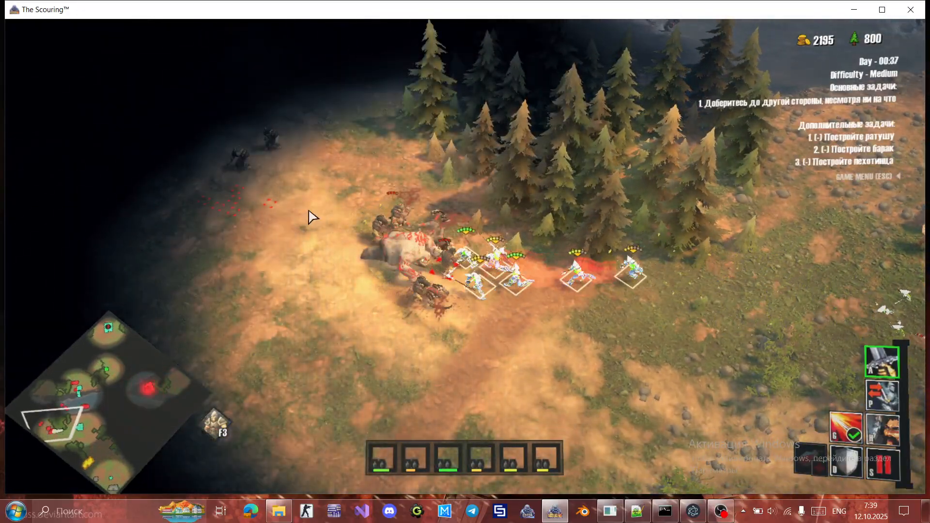
# Send the selected pikemen to the yellow comp_troll, select the troll and direct it in the fight with the goblins.
pyautogui.click(78, 395)
pyautogui.moveTo(77, 394); pyautogui.dragTo(114, 367)
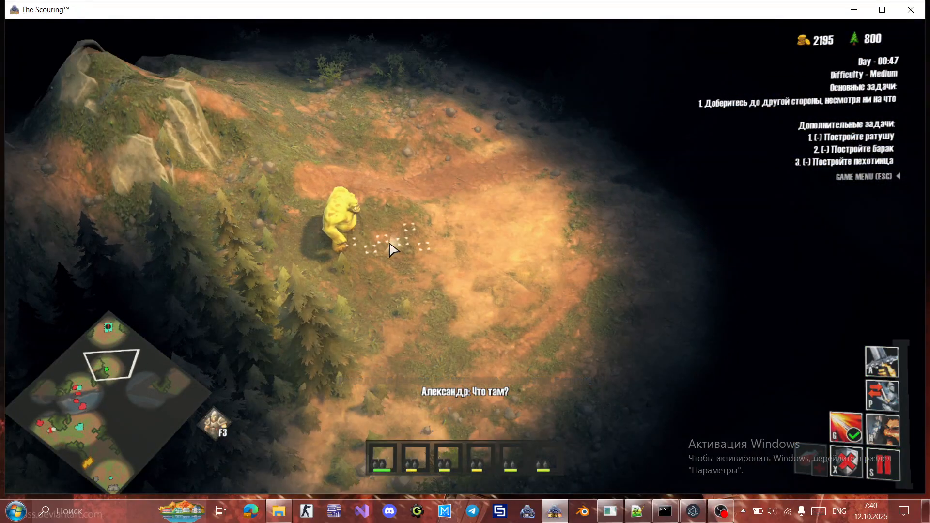
pyautogui.click(364, 237)
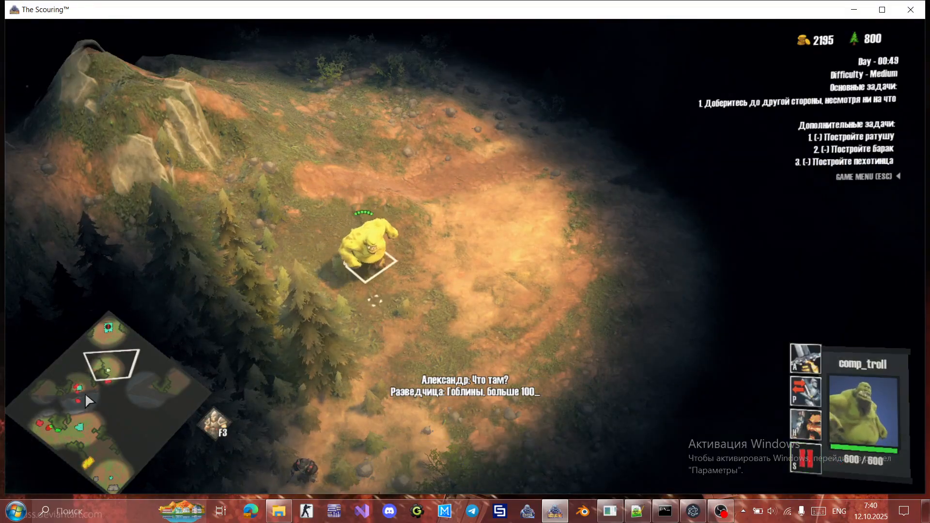
pyautogui.click(58, 422)
pyautogui.press('a')
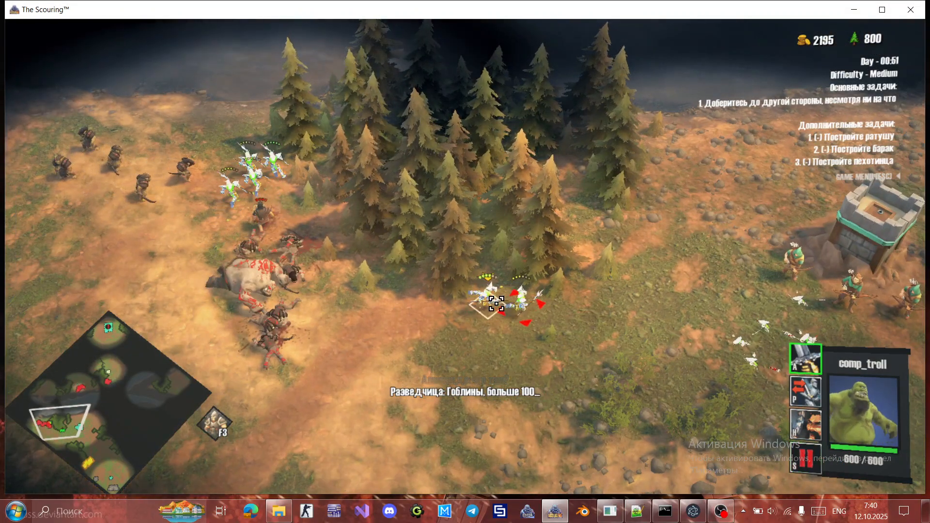
pyautogui.moveTo(98, 386); pyautogui.dragTo(112, 377)
pyautogui.rightClick(474, 113)
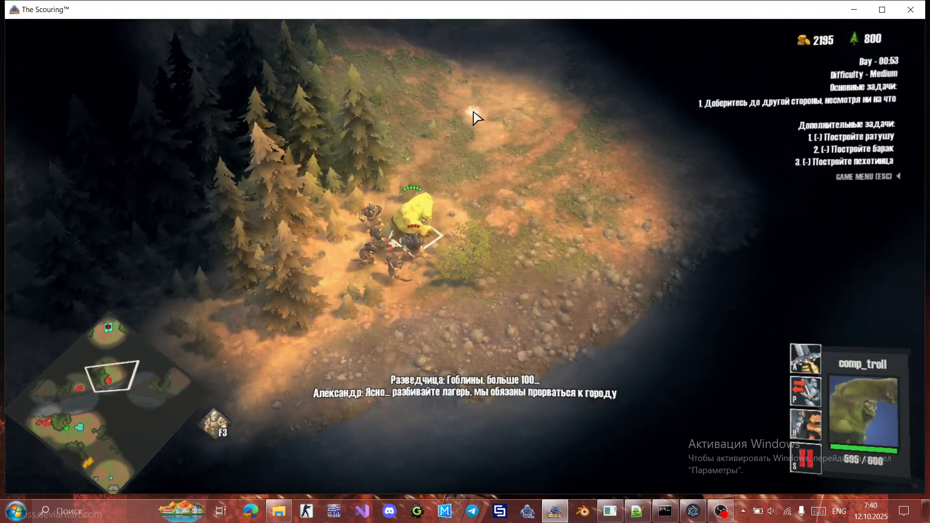
pyautogui.press('s')
pyautogui.click(110, 371)
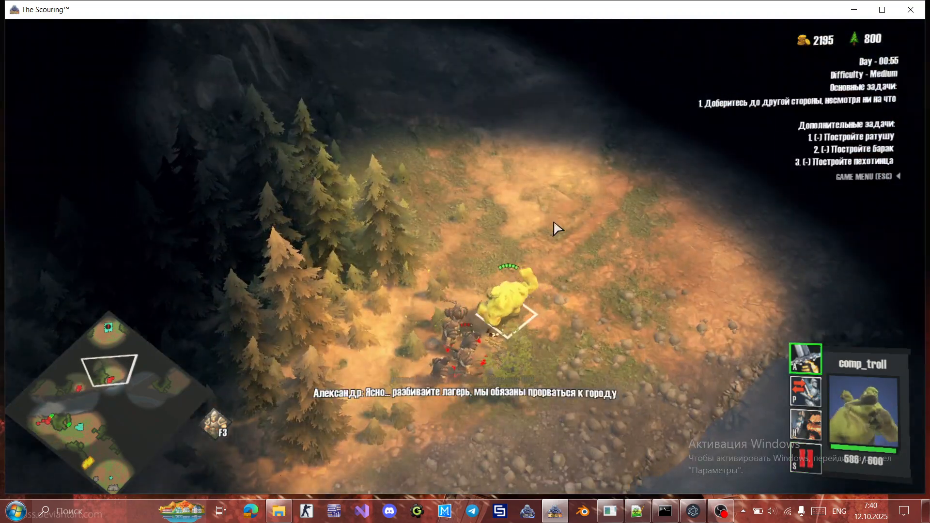
# Add Neutral Hostile pikeman_check units beside the comp_troll and finish placing units.
pyautogui.press('v')
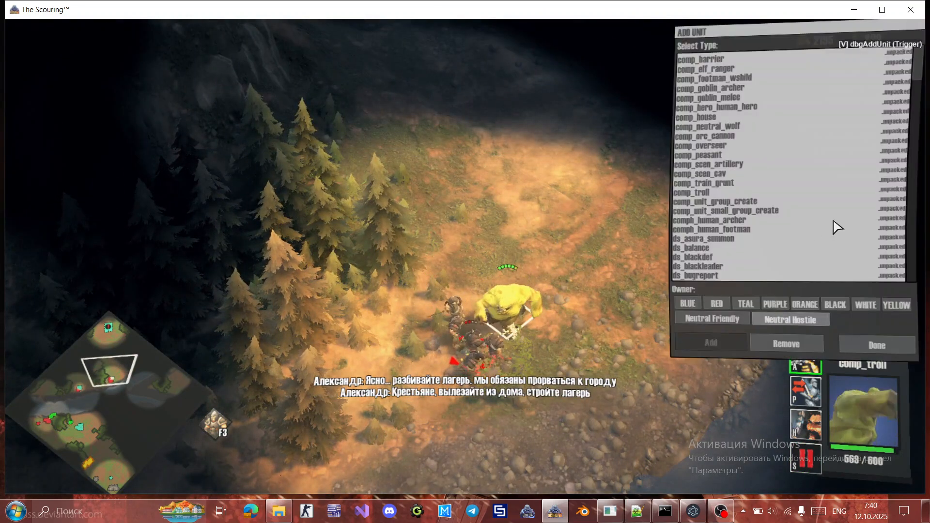
pyautogui.moveTo(921, 76); pyautogui.dragTo(770, 295)
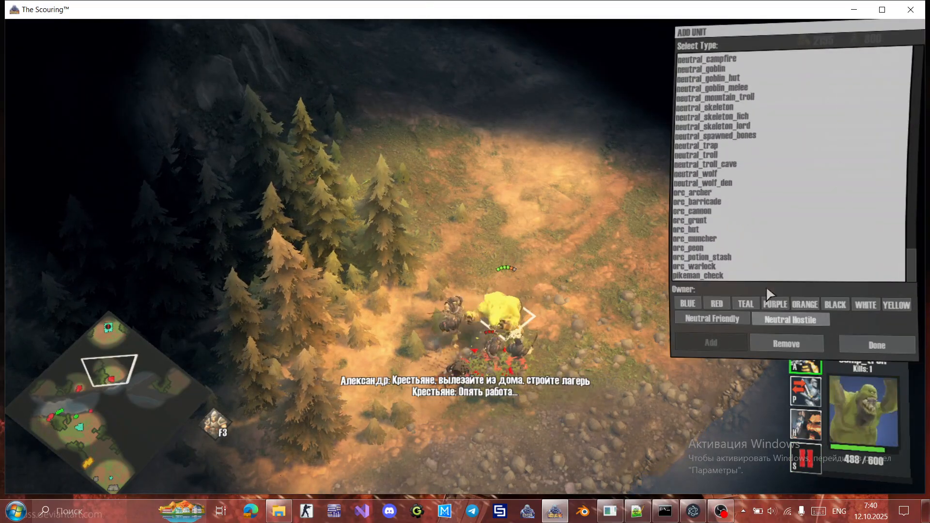
pyautogui.click(701, 274)
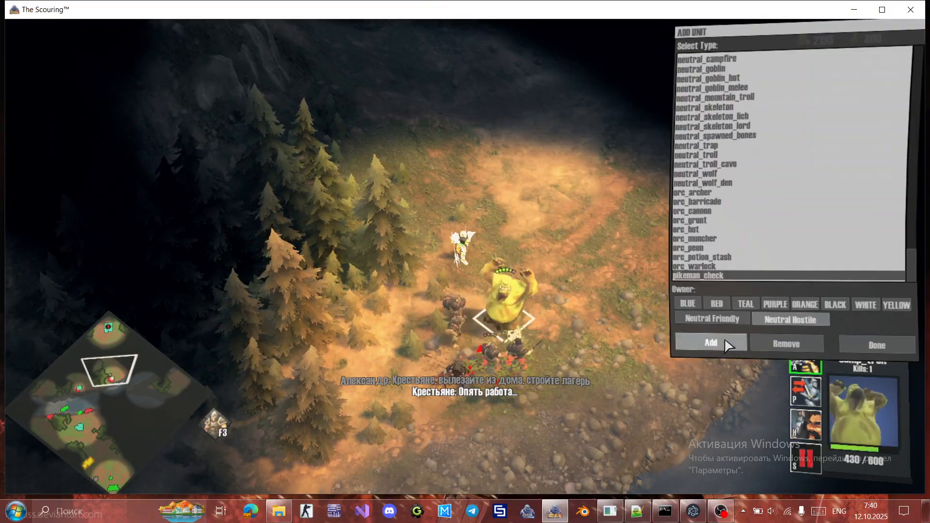
pyautogui.click(722, 341)
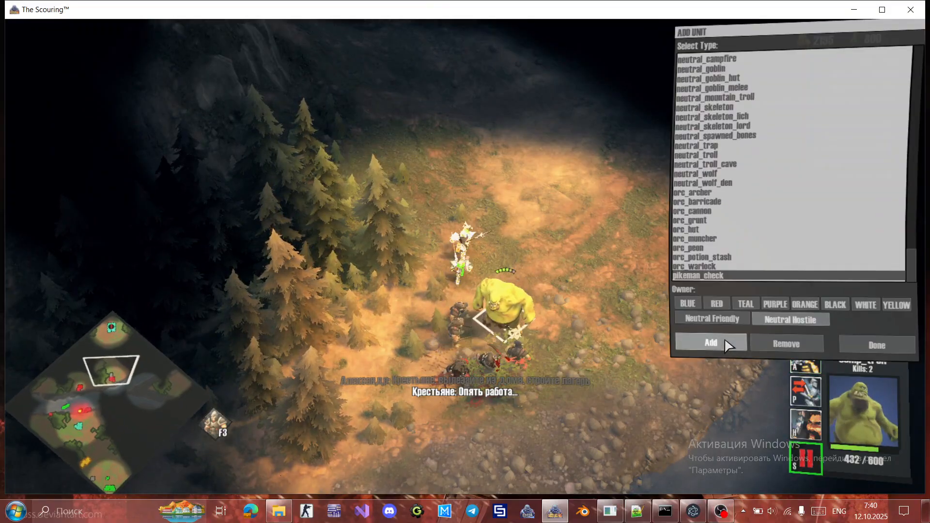
pyautogui.click(876, 344)
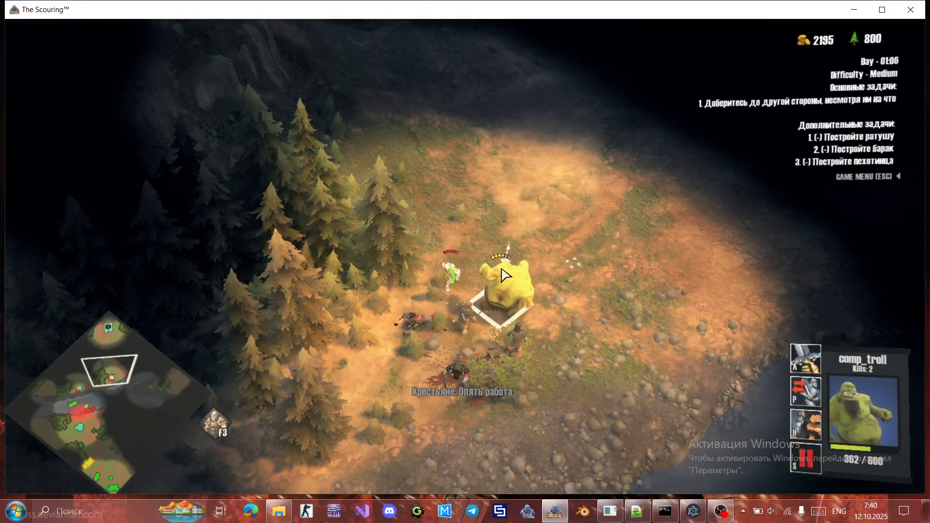
# Order the comp_troll to attack the newly added hostile pikemen and observe the fight.
pyautogui.rightClick(501, 255)
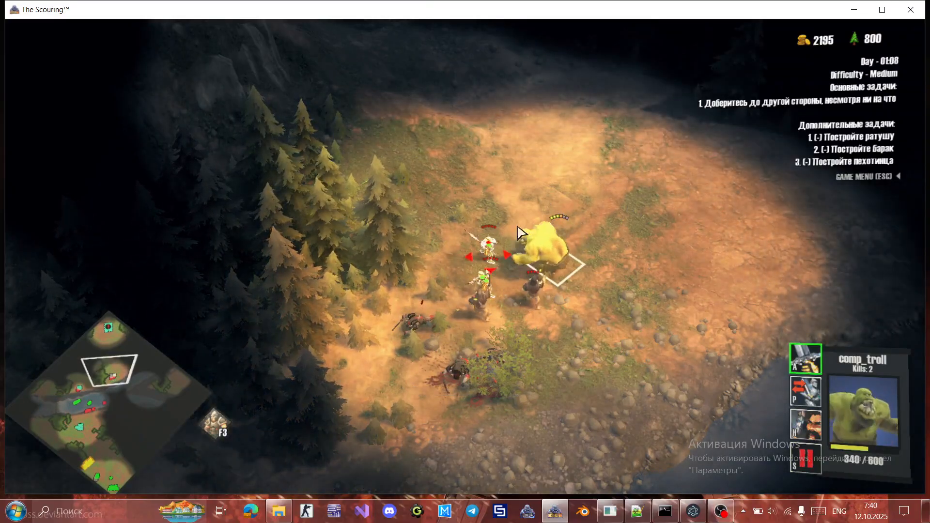
pyautogui.click(494, 251)
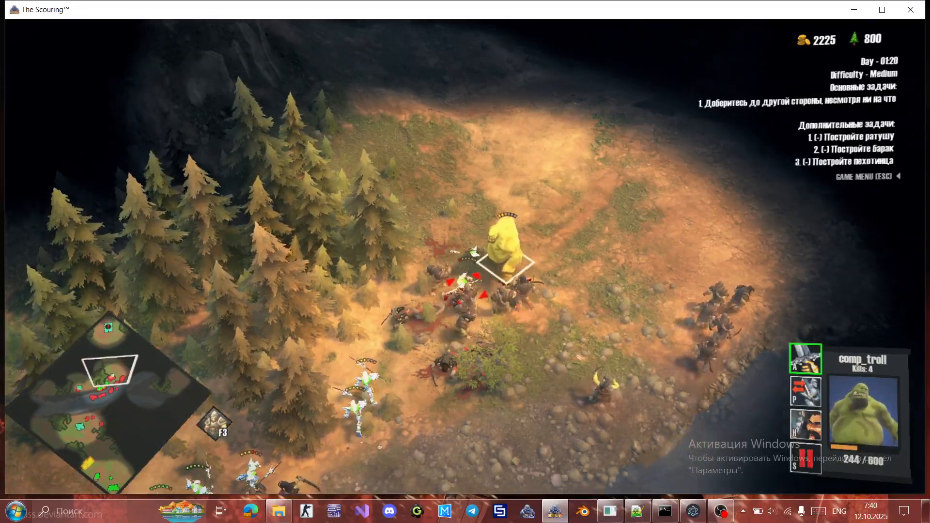
pyautogui.moveTo(656, 297); pyautogui.dragTo(617, 195, button='middle')
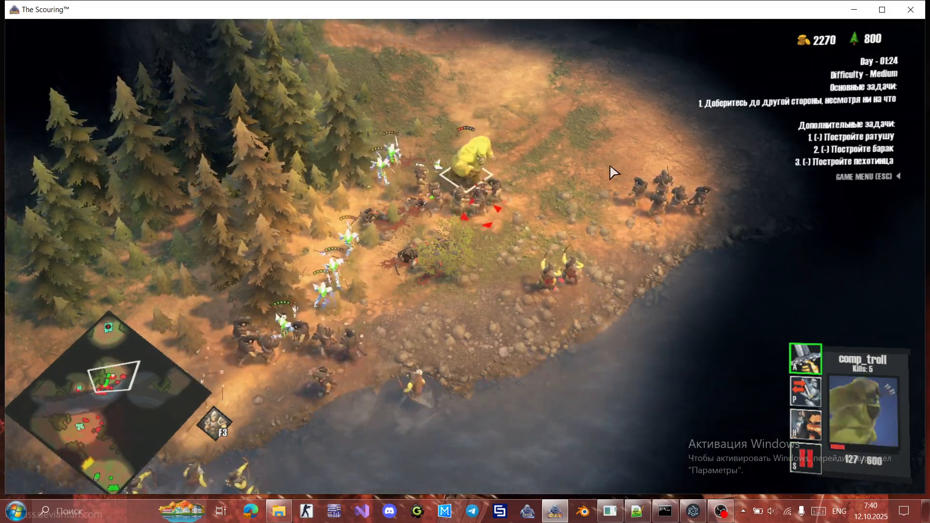
# Observe the pikemen fighting the goblin horde in the forest clearing and inspect a comp_goblin_melee enemy.
pyautogui.moveTo(336, 234); pyautogui.dragTo(301, 215)
pyautogui.click(359, 252)
pyautogui.click(390, 293)
pyautogui.click(443, 246)
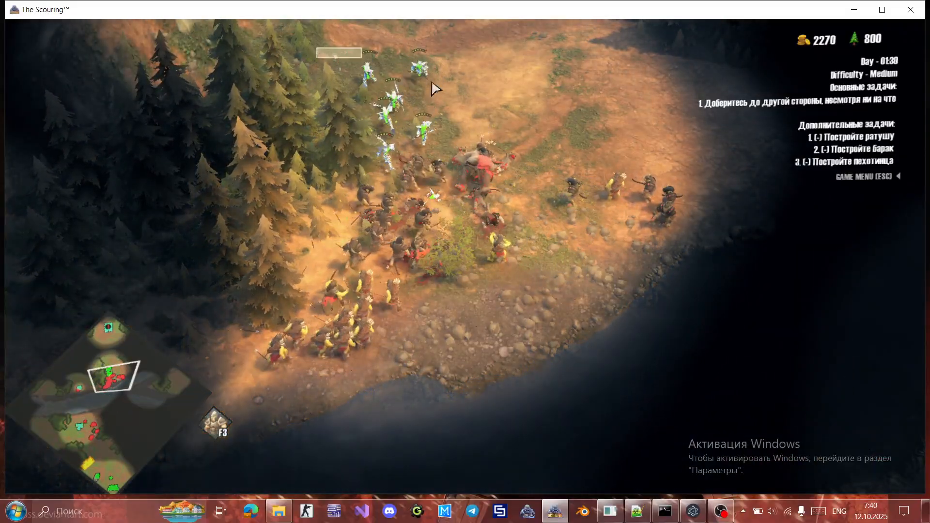
pyautogui.moveTo(435, 89); pyautogui.dragTo(468, 133)
pyautogui.click(428, 162)
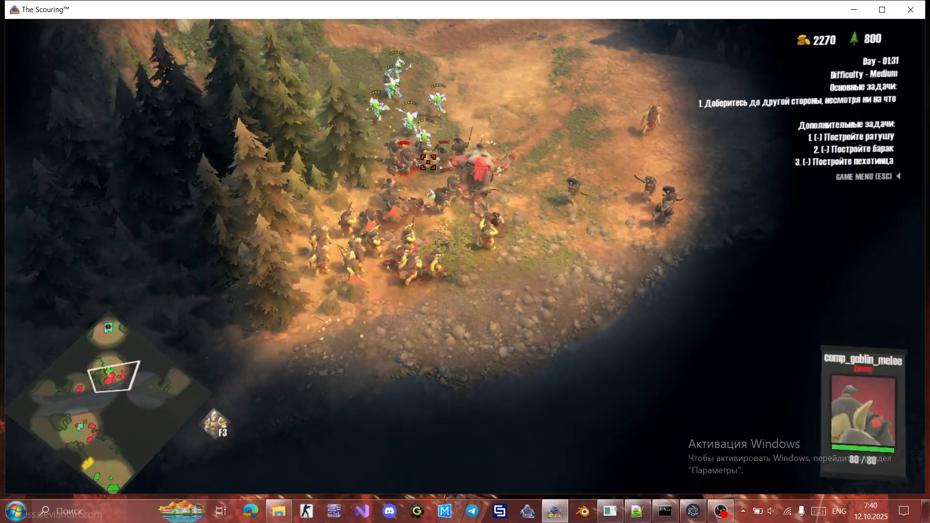
pyautogui.click(544, 117)
pyautogui.moveTo(545, 117); pyautogui.dragTo(529, 177, button='middle')
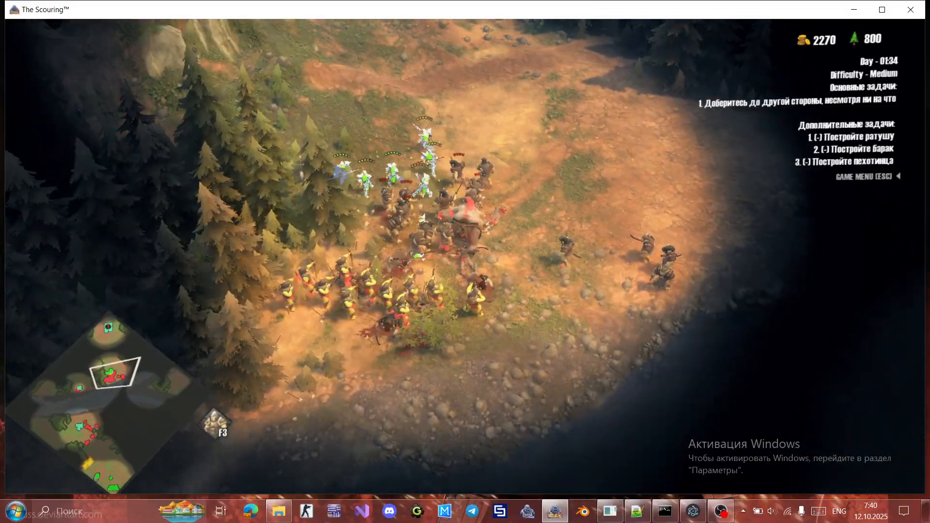